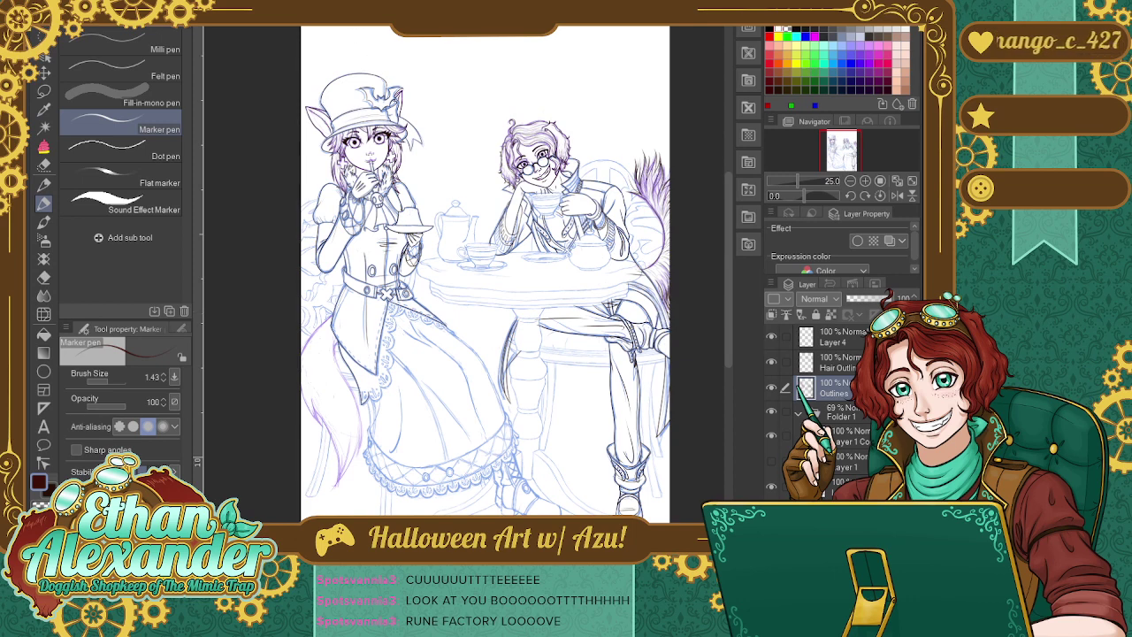
Check the character reference images in the other open canvas and return to the tea-party drawing.
key("ctrl+Tab")
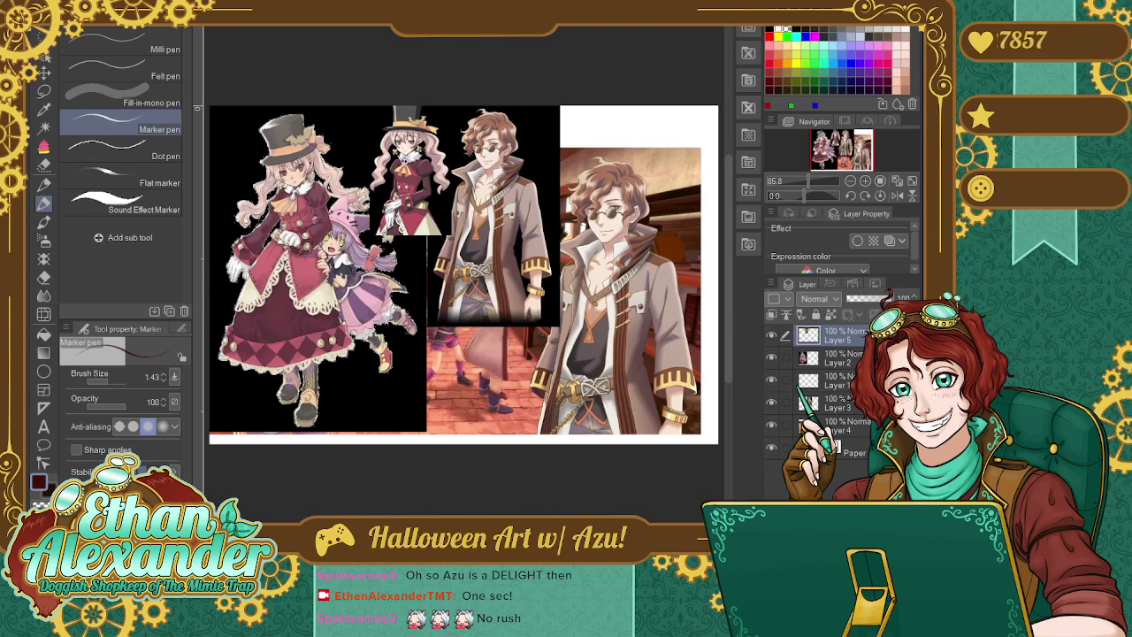
key("ctrl+Tab")
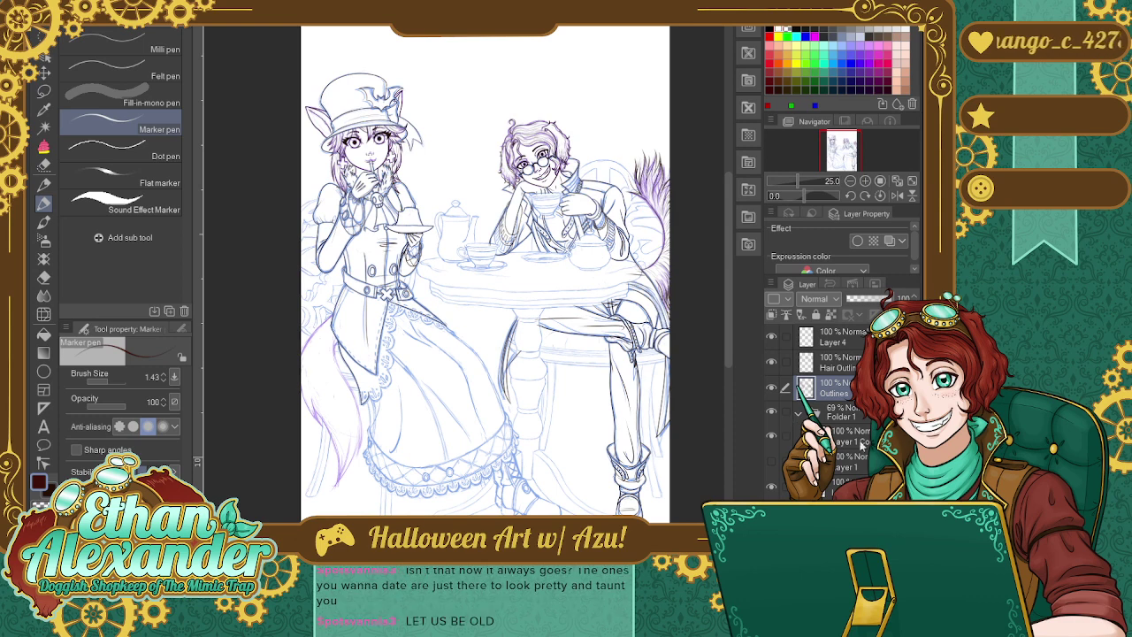
Hide the outline layers and the blue and purple sketch layers to view only the posed 3D models.
left_click(772, 386)
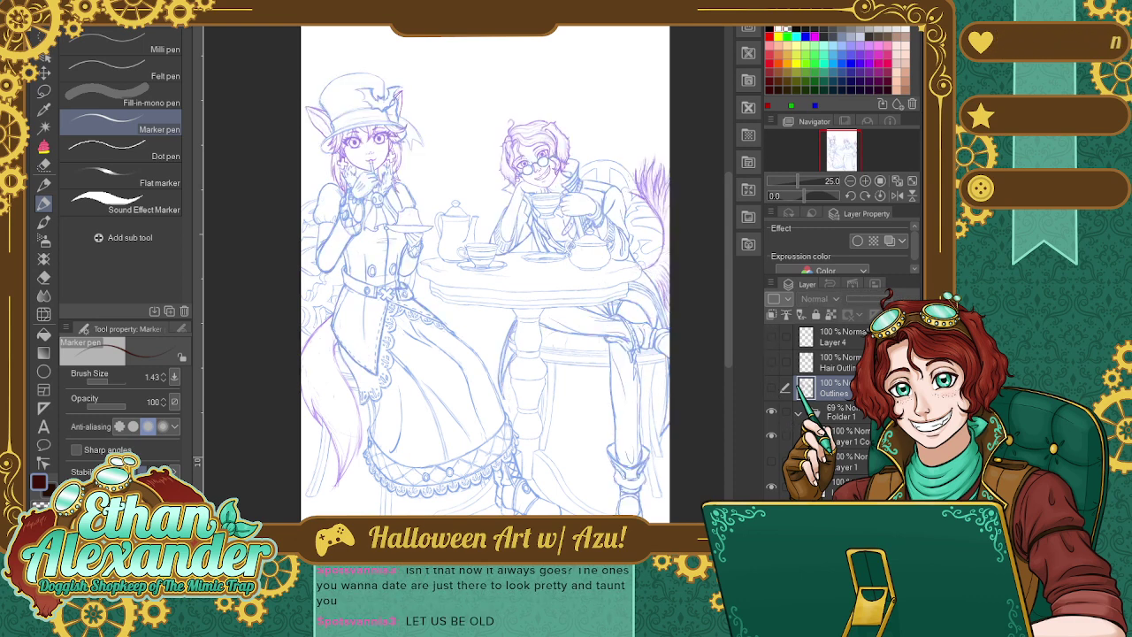
scroll(822, 398, "down", 2)
left_click(772, 392)
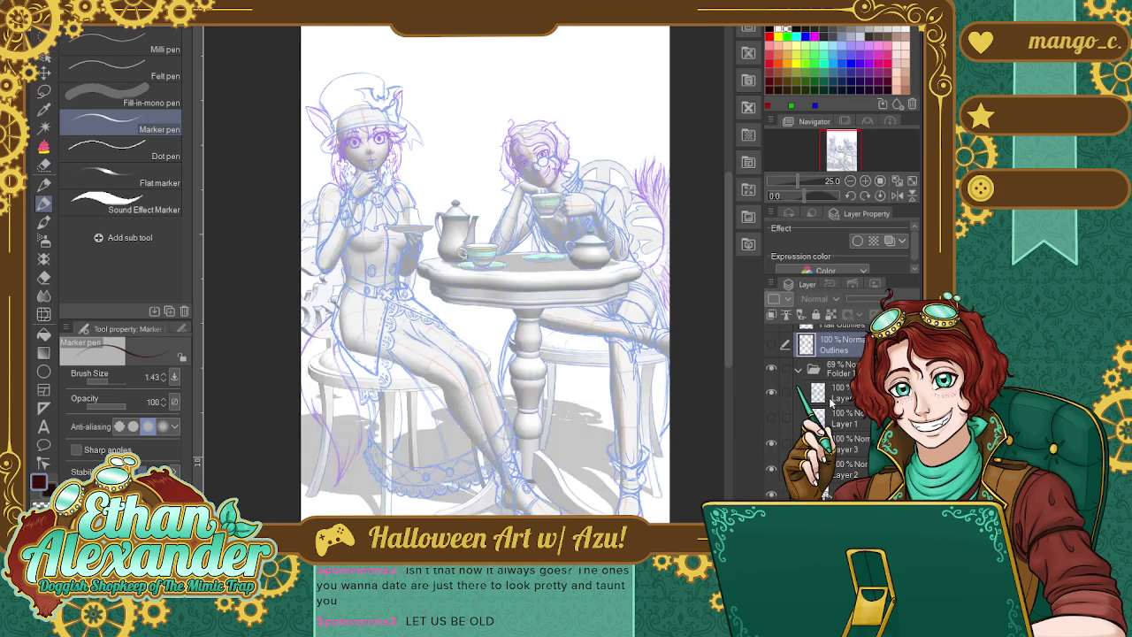
left_click(772, 394)
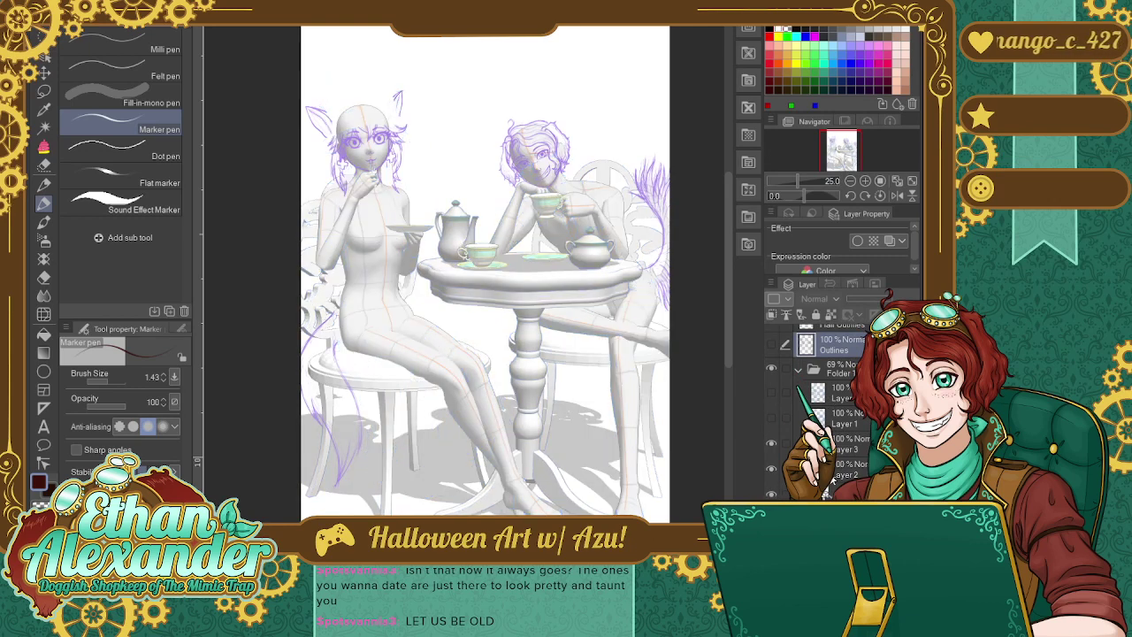
left_click(771, 443)
left_click(771, 469)
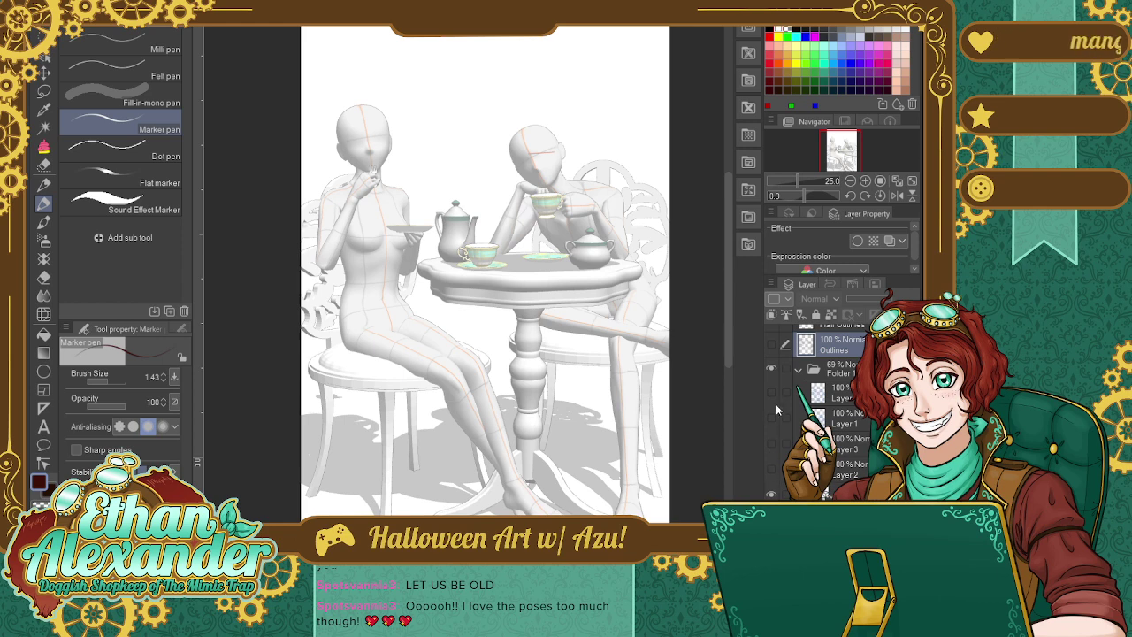
Show the blue costume sketch and the purple sketches in Layer 3 and Layer 2 over the 3D models.
left_click(770, 392)
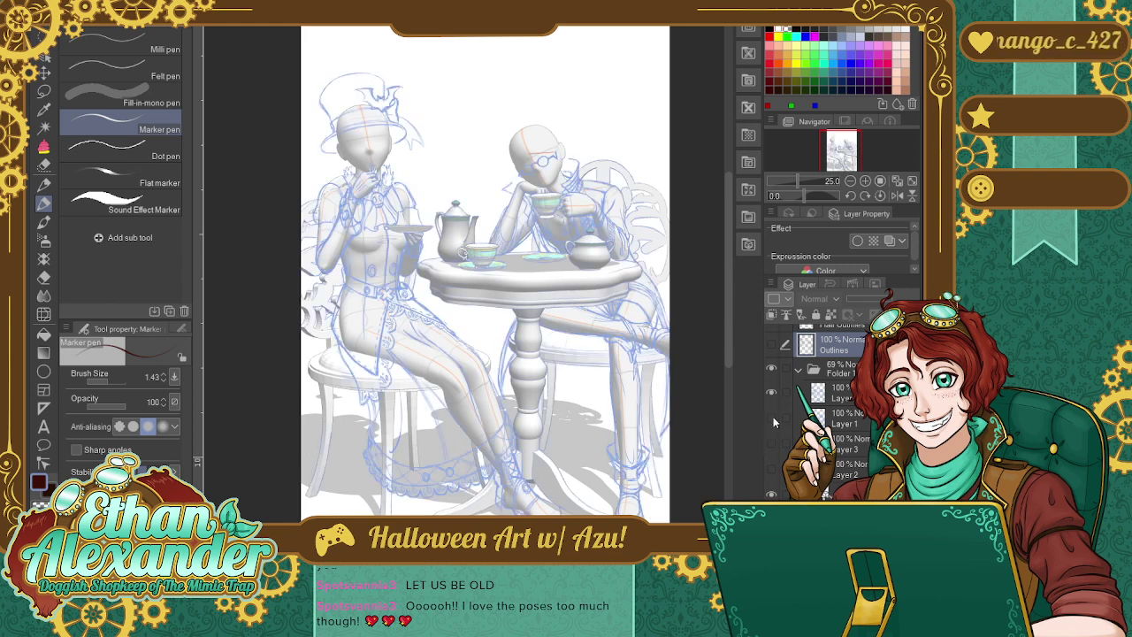
left_click(771, 418)
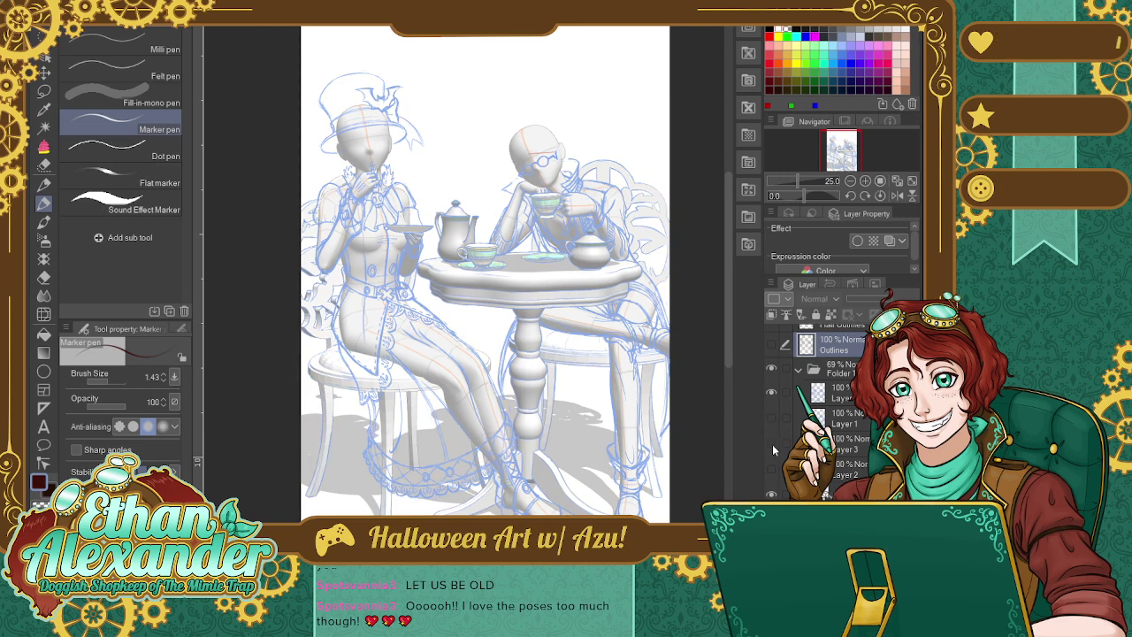
left_click(771, 443)
left_click(771, 469)
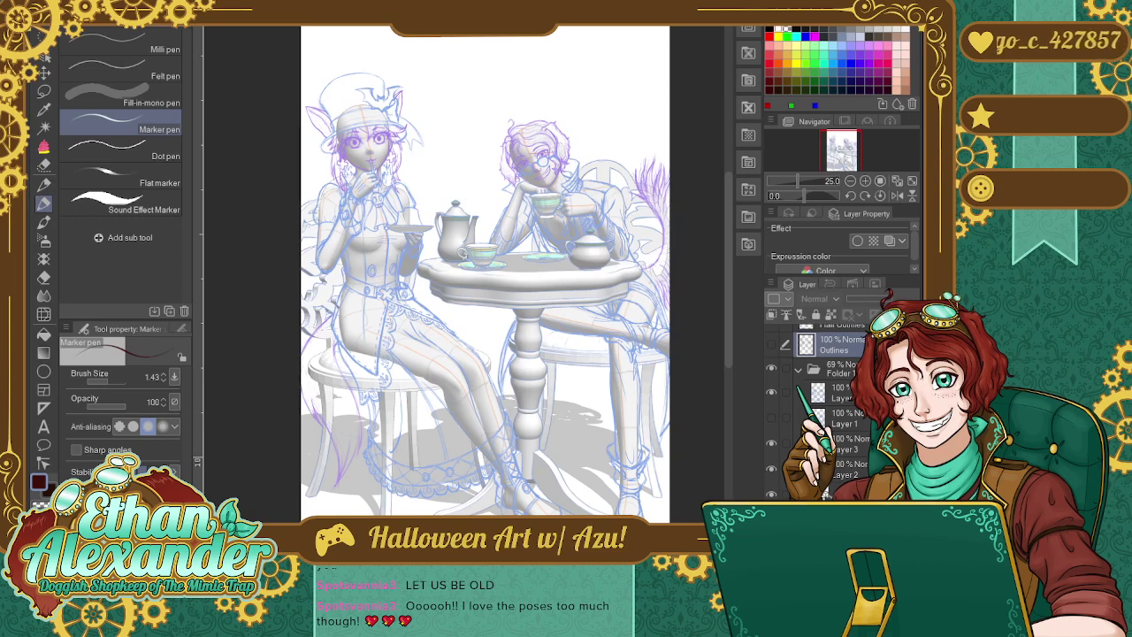
Turn the Outlines, Hair Outlines and Layer 4 layers visible again, comparing the drawing with and without them.
scroll(822, 398, "up", 2)
left_click(766, 389)
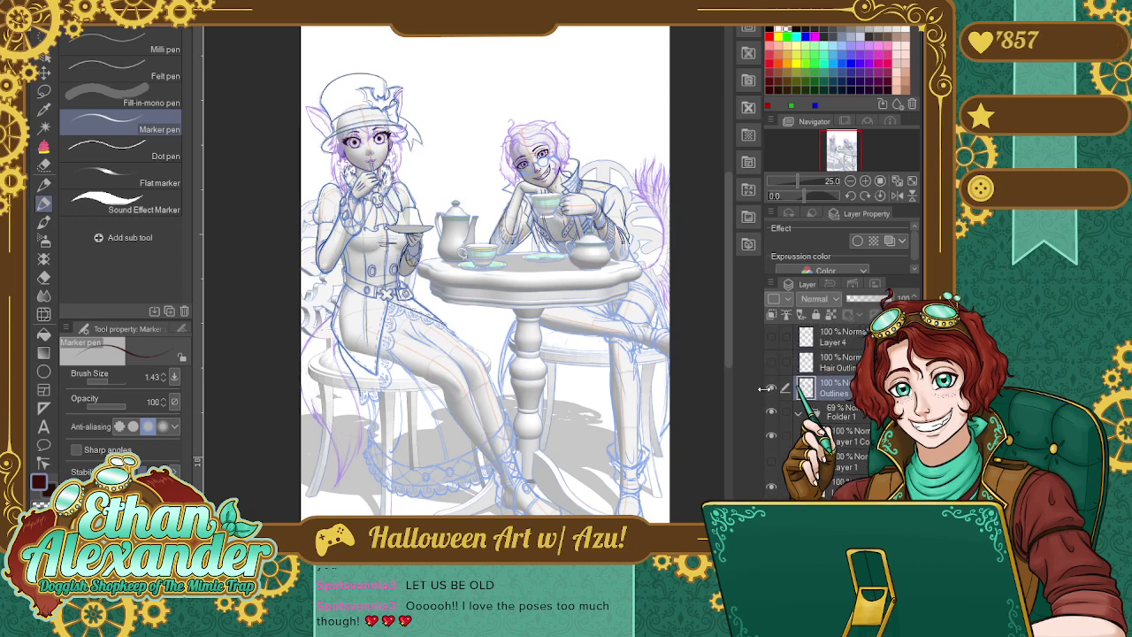
left_click(771, 364)
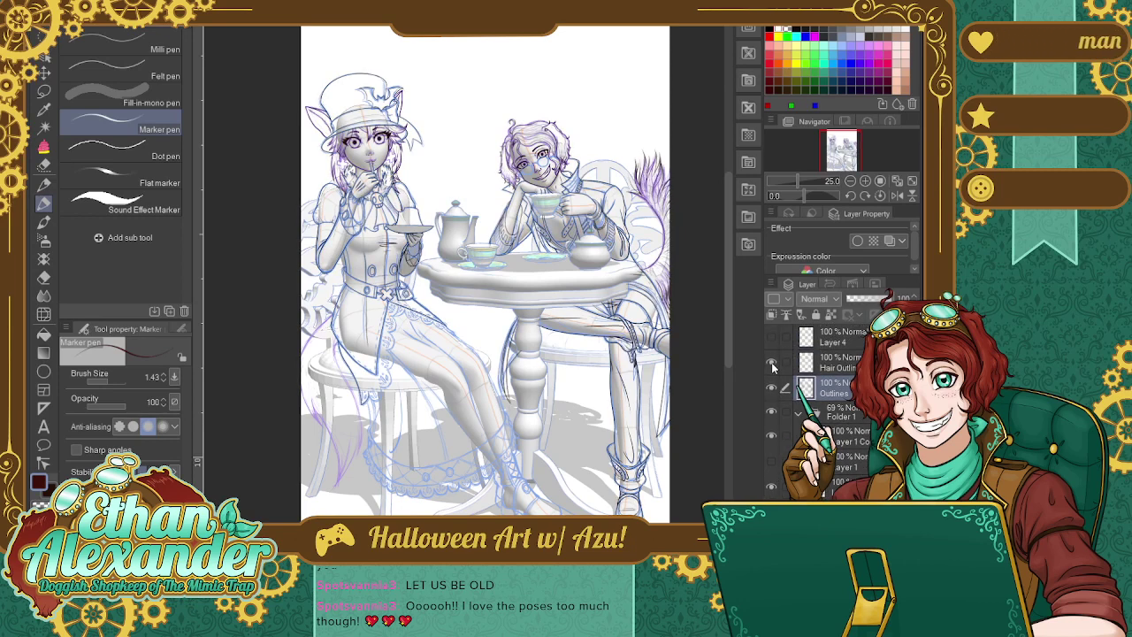
left_click(771, 364)
left_click(771, 363)
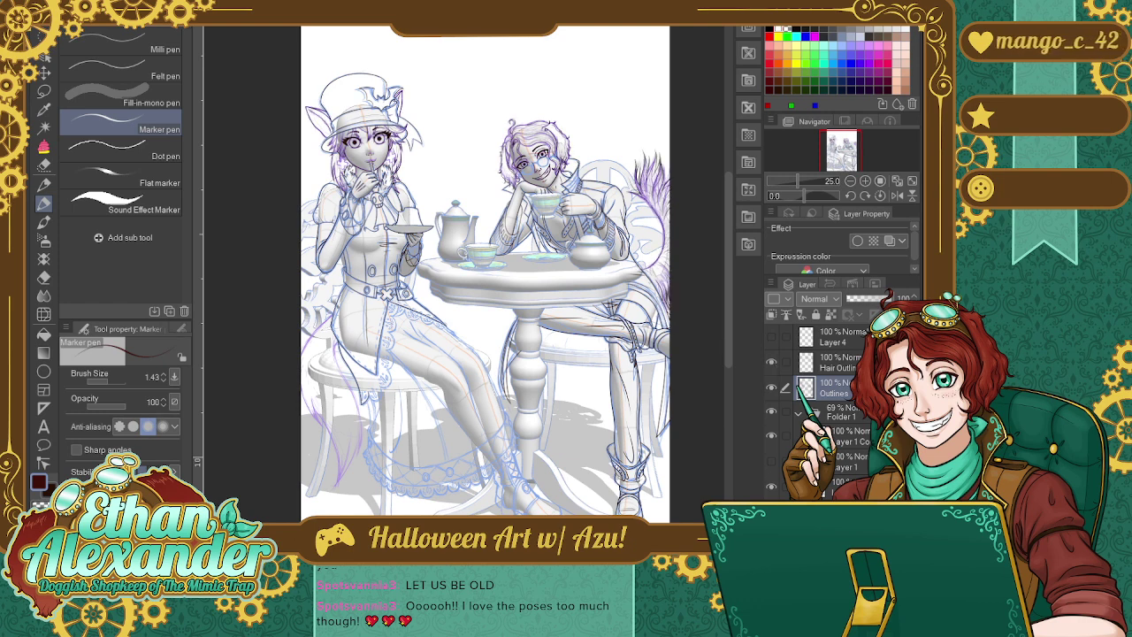
left_click(772, 339)
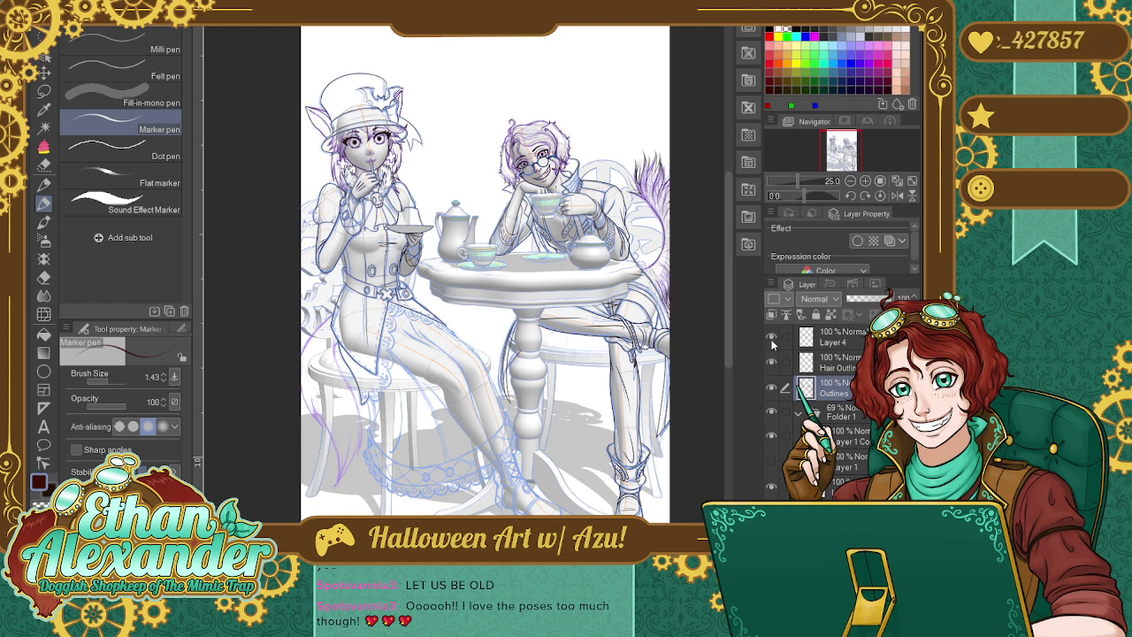
left_click(771, 340)
left_click(771, 340)
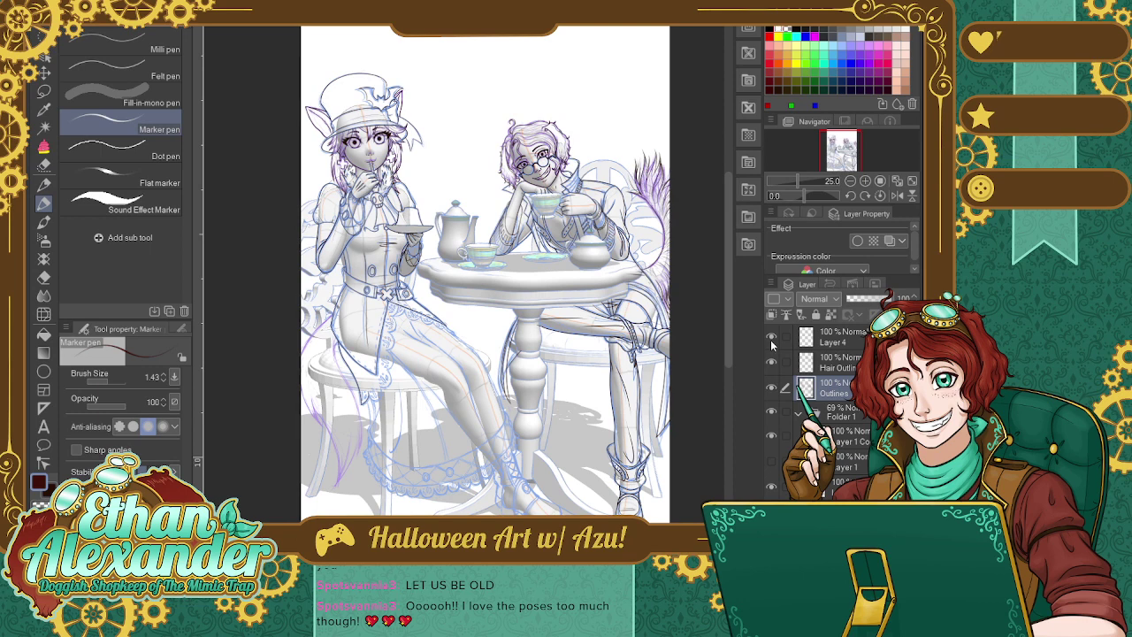
Choose the G-pen and make the Outlines layer active for inking the seated woman's skirt.
left_click(849, 346)
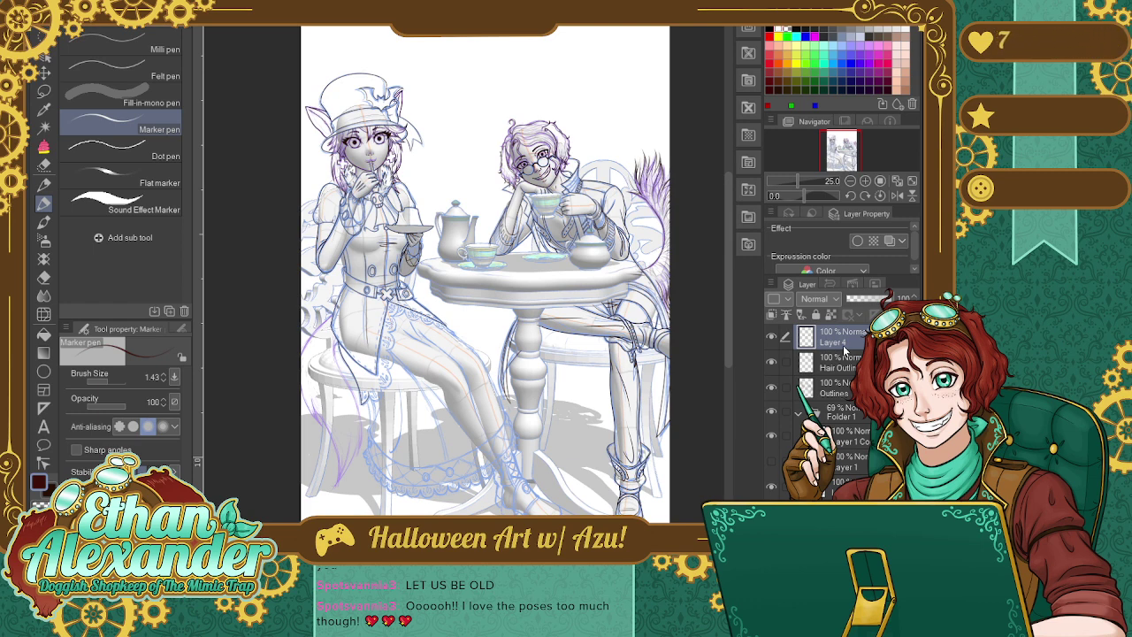
left_click(864, 182)
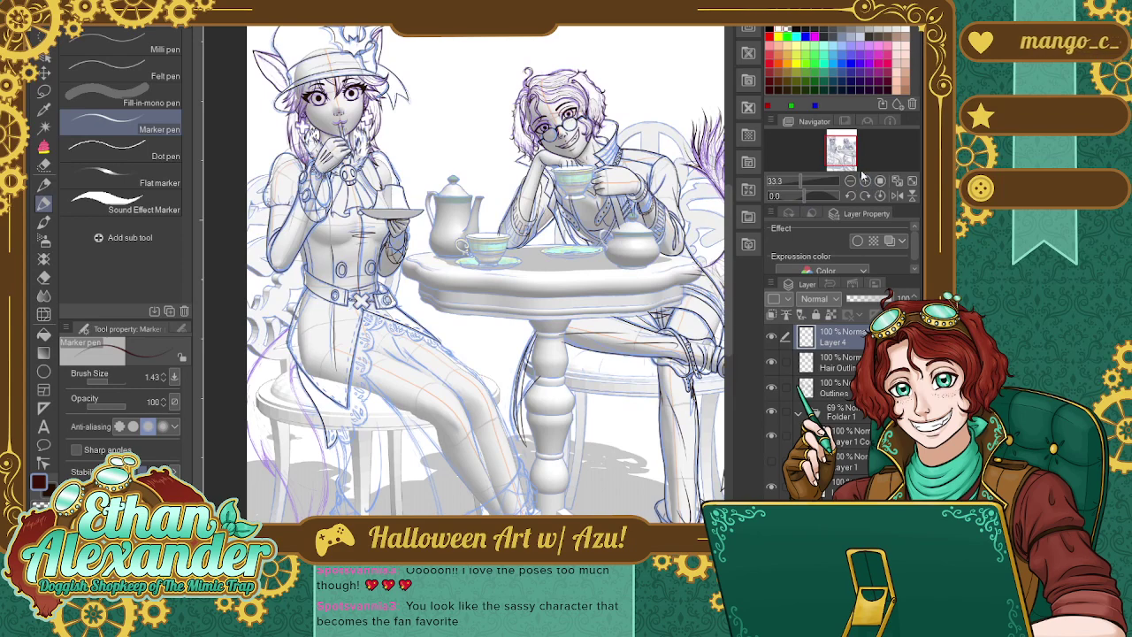
left_click(866, 182)
left_click(865, 182)
left_click_drag(842, 152, 836, 168)
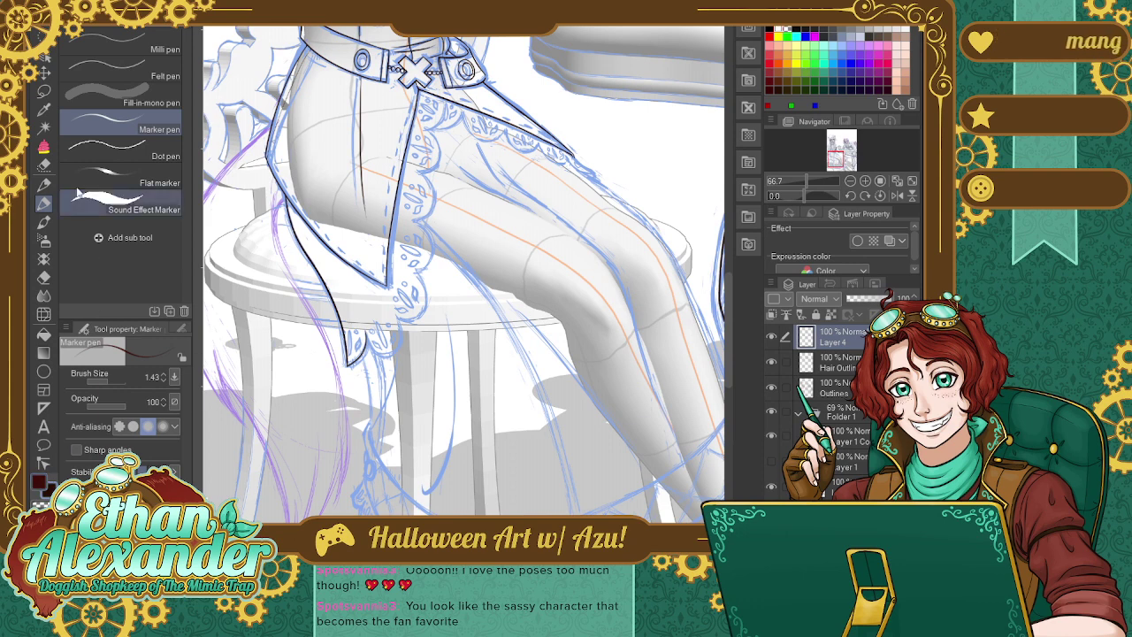
left_click(108, 33)
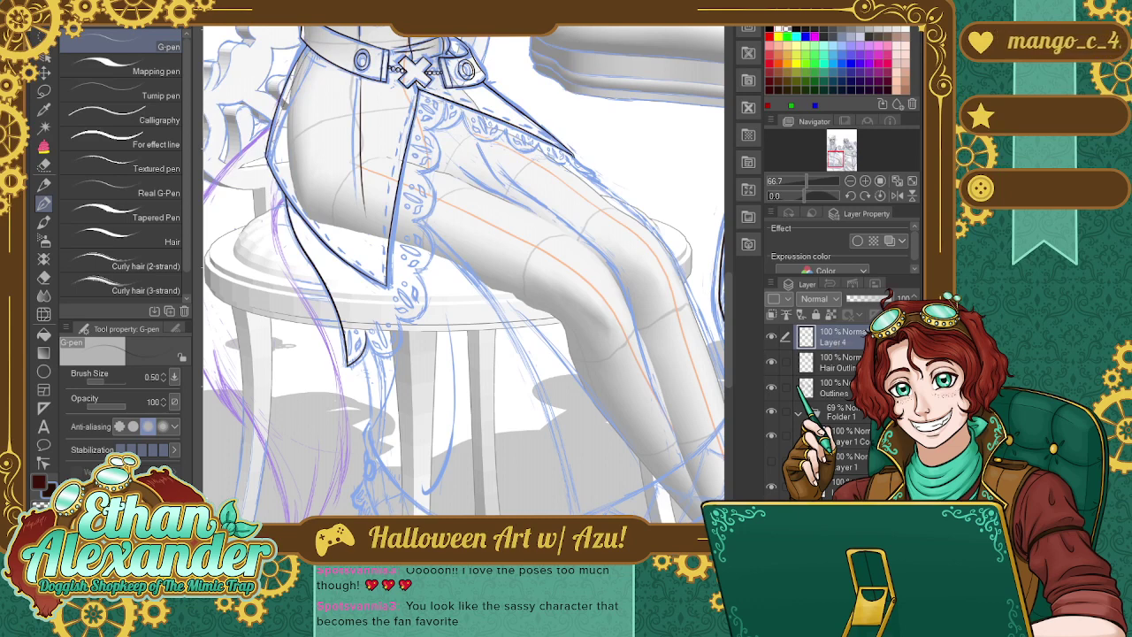
left_click(772, 386)
left_click(771, 387)
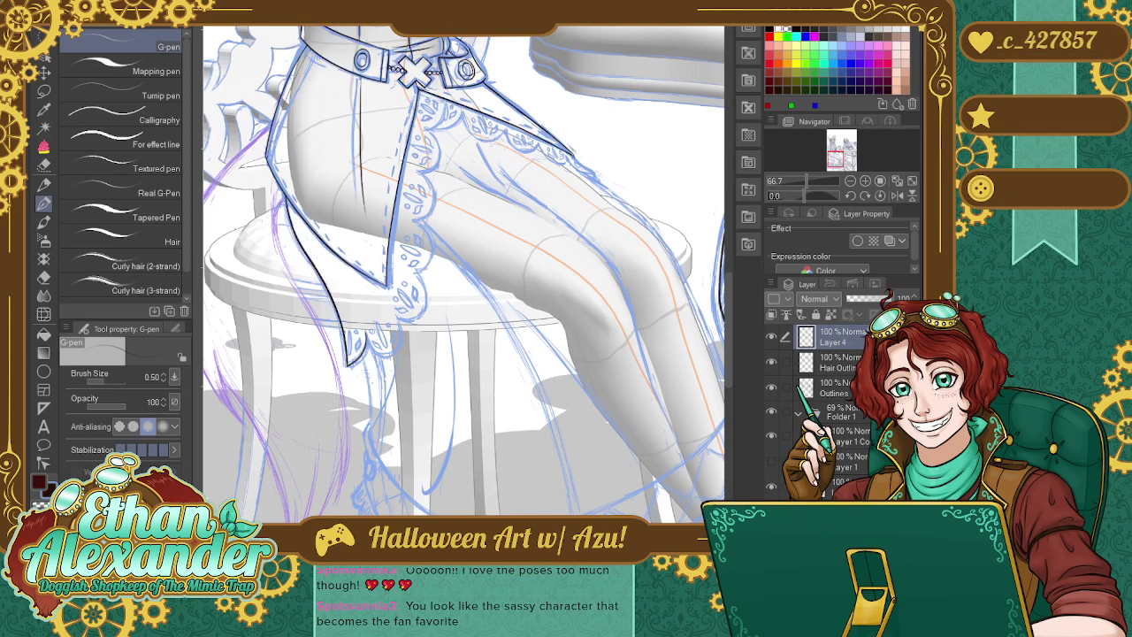
left_click(840, 388)
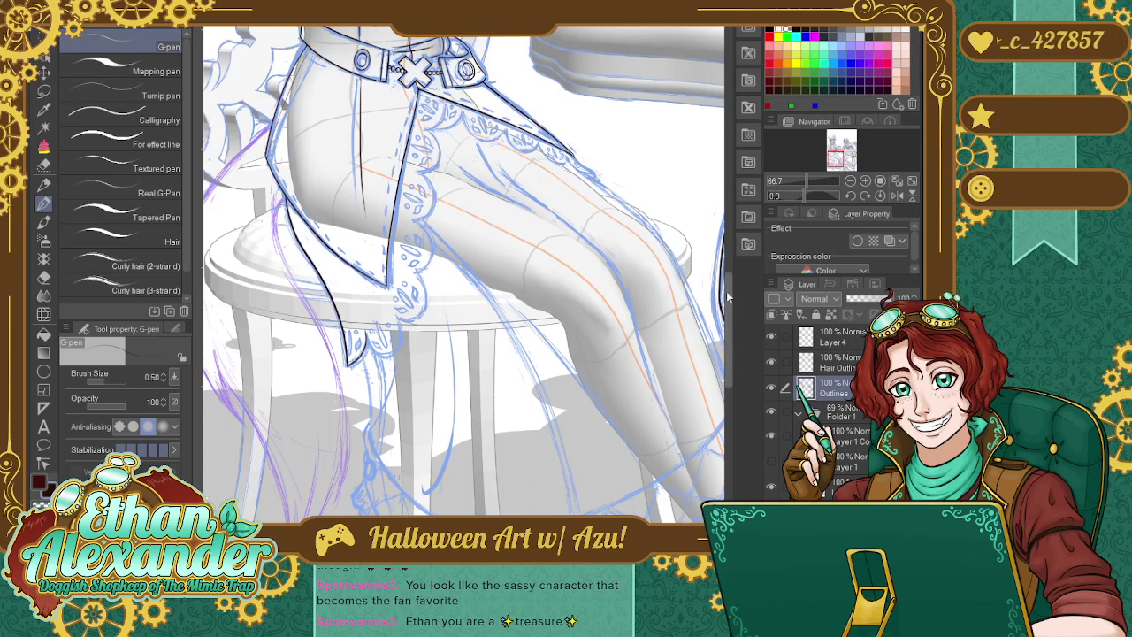
Try to ink a leaf-shaped cutout in the lace at the lower tip of the skirt's front panel, and undo it.
scroll(706, 327, "down", 5)
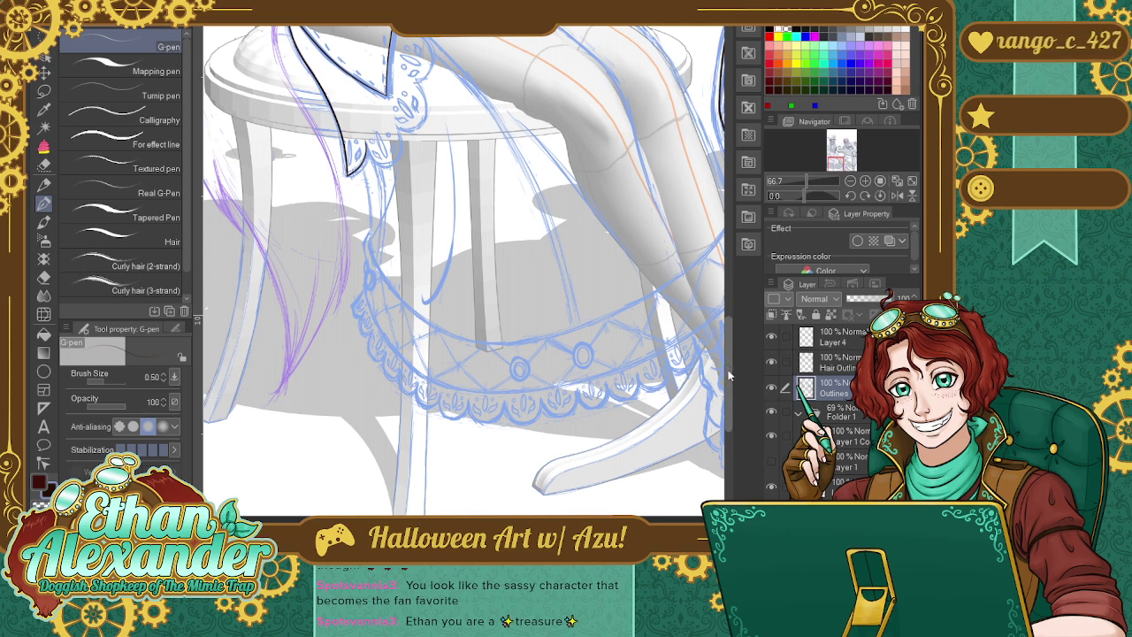
left_click_drag(725, 365, 744, 305)
left_click(865, 181)
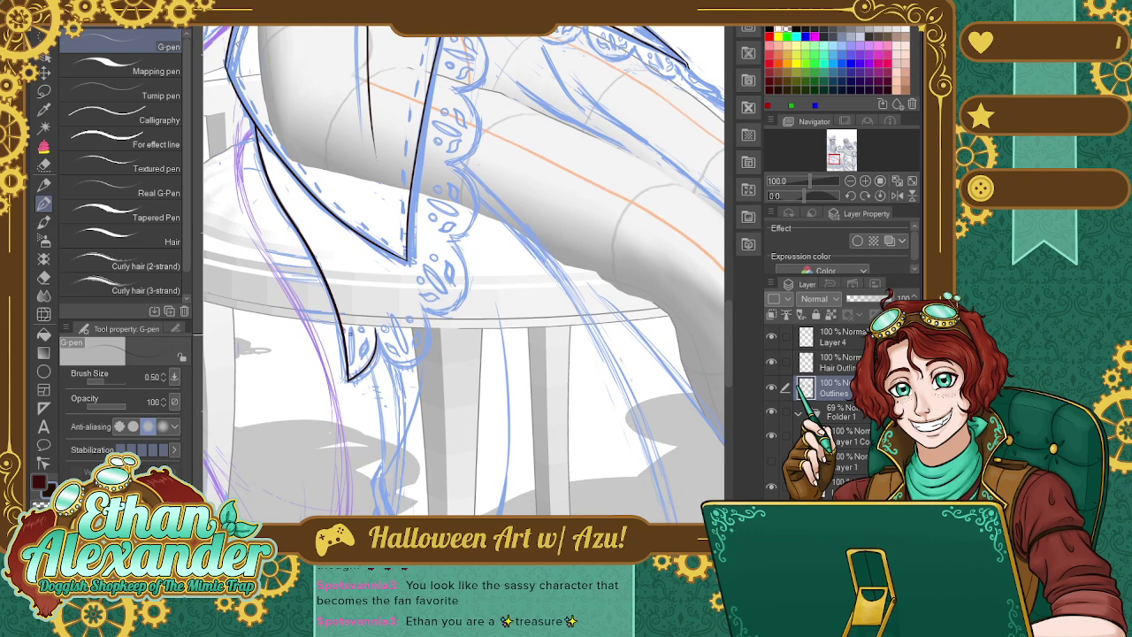
mouse_move(351, 365)
left_mouse_down()
mouse_move(350, 327)
mouse_move(354, 343)
left_mouse_up()
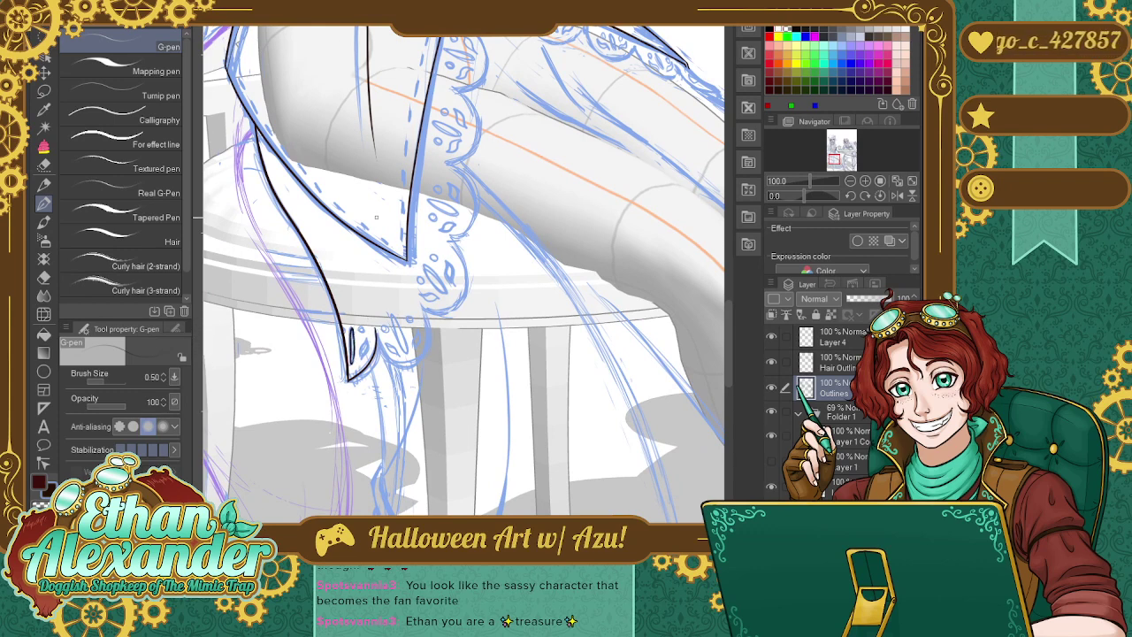
key("ctrl+z")
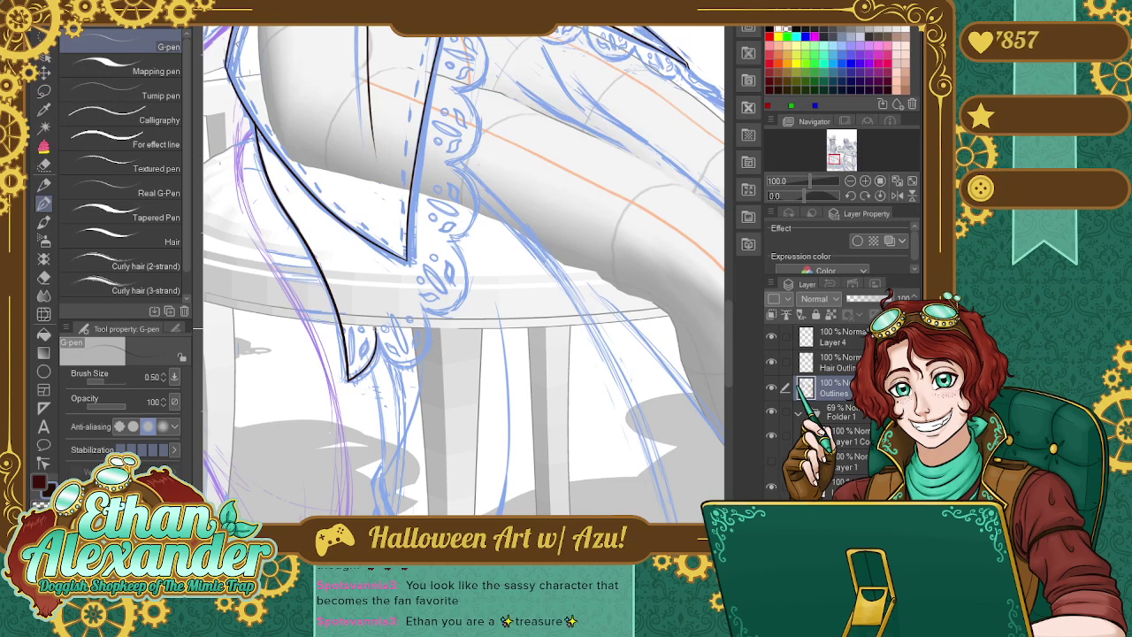
Try to ink the next scallop of the lace trim beside the panel's lower tip, and undo the strokes.
mouse_move(375, 328)
left_mouse_down()
mouse_move(387, 358)
mouse_move(427, 344)
mouse_move(421, 306)
mouse_move(372, 333)
mouse_move(386, 352)
mouse_move(412, 356)
mouse_move(425, 316)
mouse_move(428, 344)
mouse_move(390, 359)
mouse_move(383, 339)
mouse_move(433, 338)
mouse_move(432, 308)
left_mouse_up()
key("ctrl+z")
key("ctrl+z")
key("ctrl+z")
key("ctrl+z")
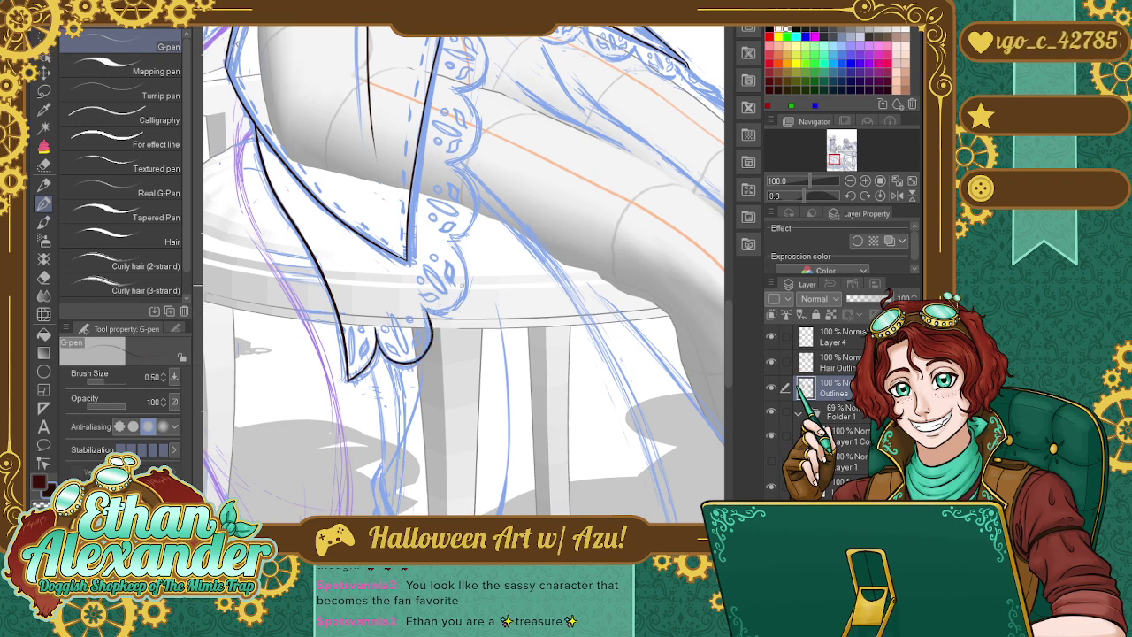
key("ctrl+z")
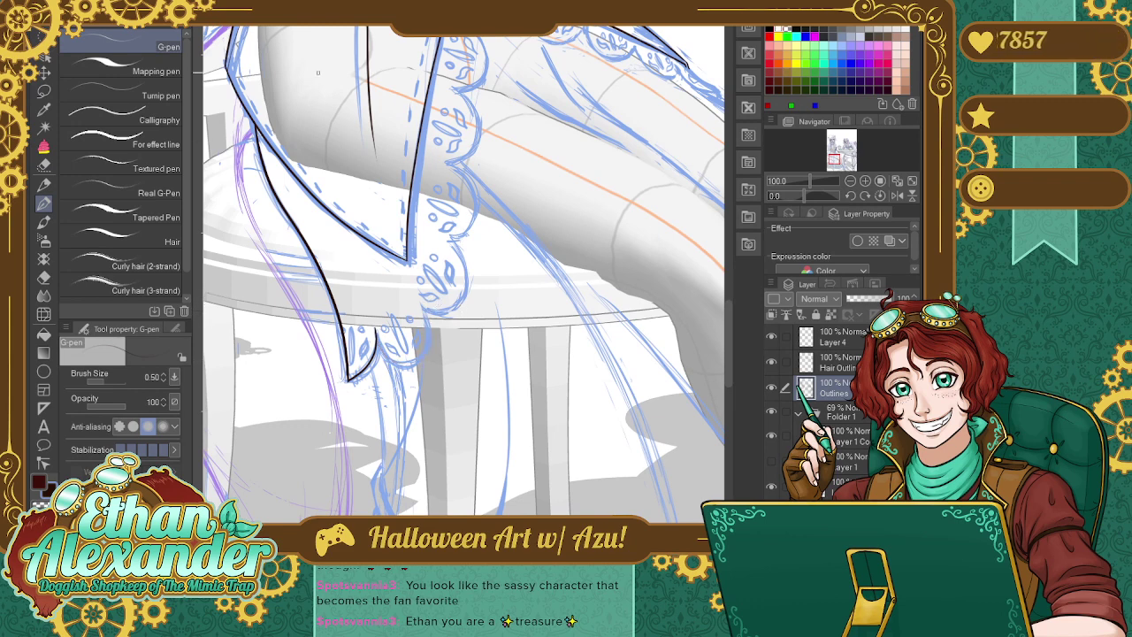
Switch to the Decoration tool's pattern brushes and browse the border brushes for a lace trim.
left_click(45, 242)
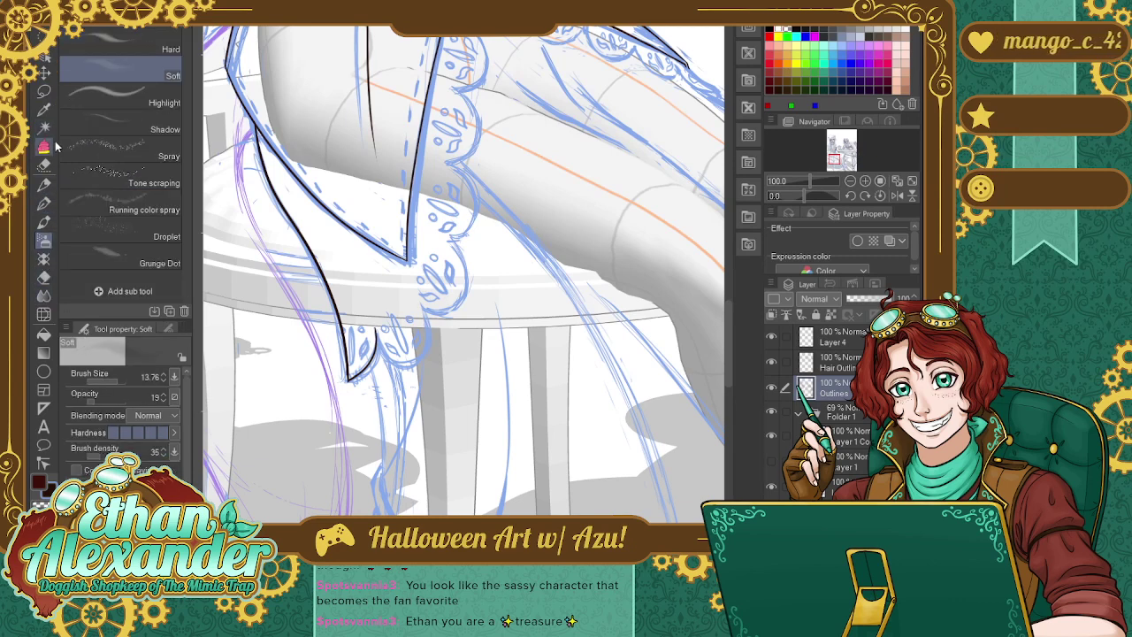
left_click(44, 259)
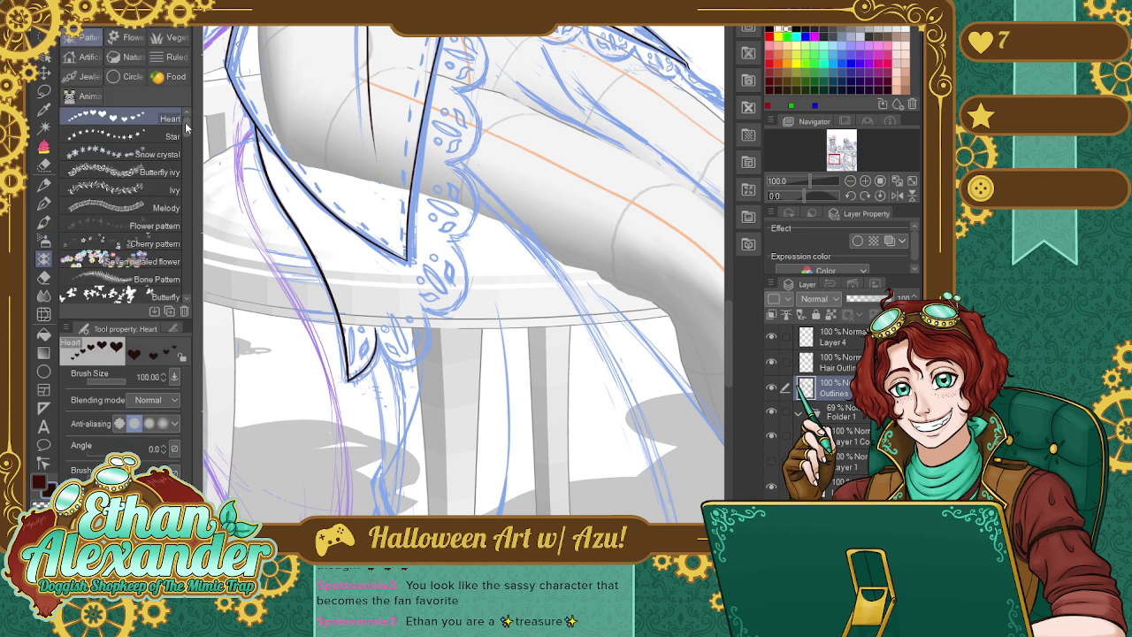
left_click_drag(184, 128, 190, 244)
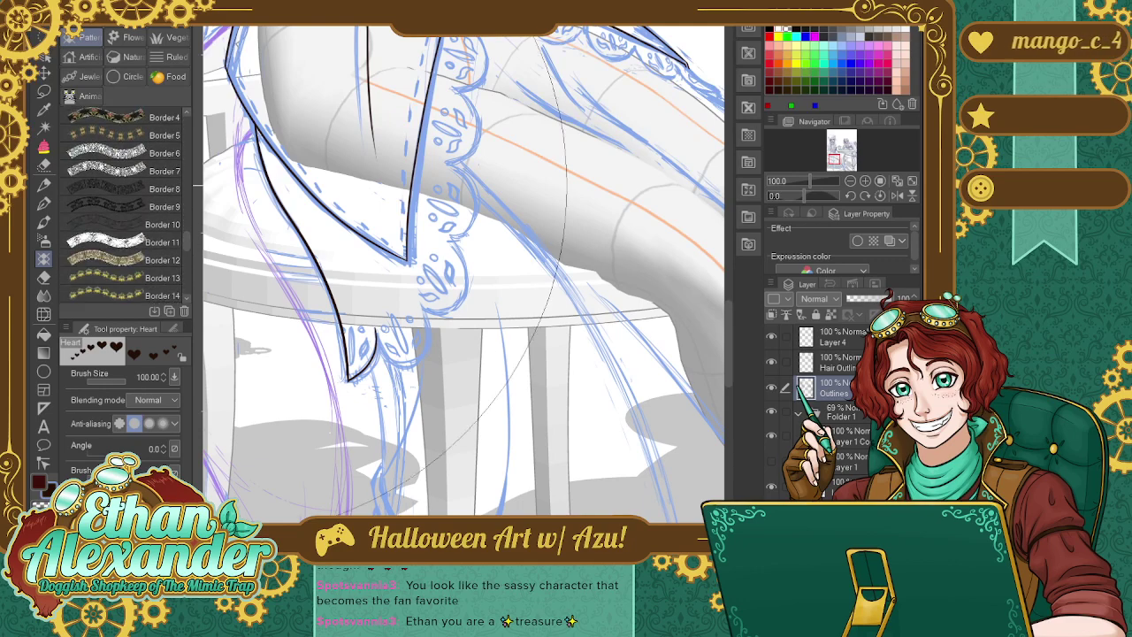
Examine the lace trim on the woman's dress in the reference image up close and return to the drawing.
key("ctrl+Tab")
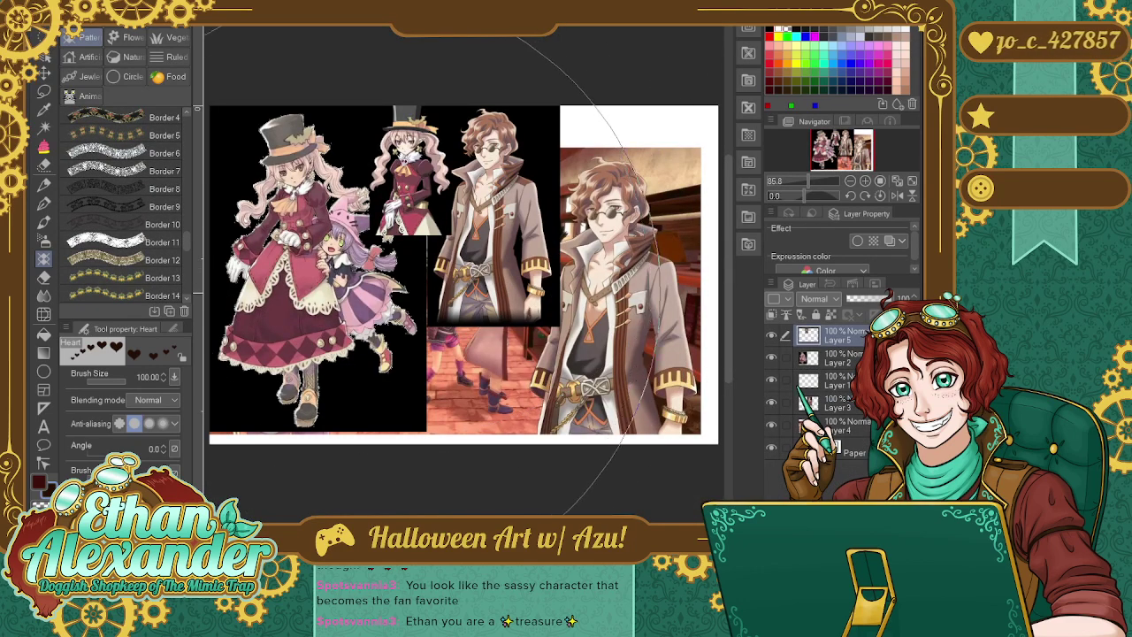
left_click(866, 180)
left_click(865, 181)
left_click_drag(853, 157, 837, 159)
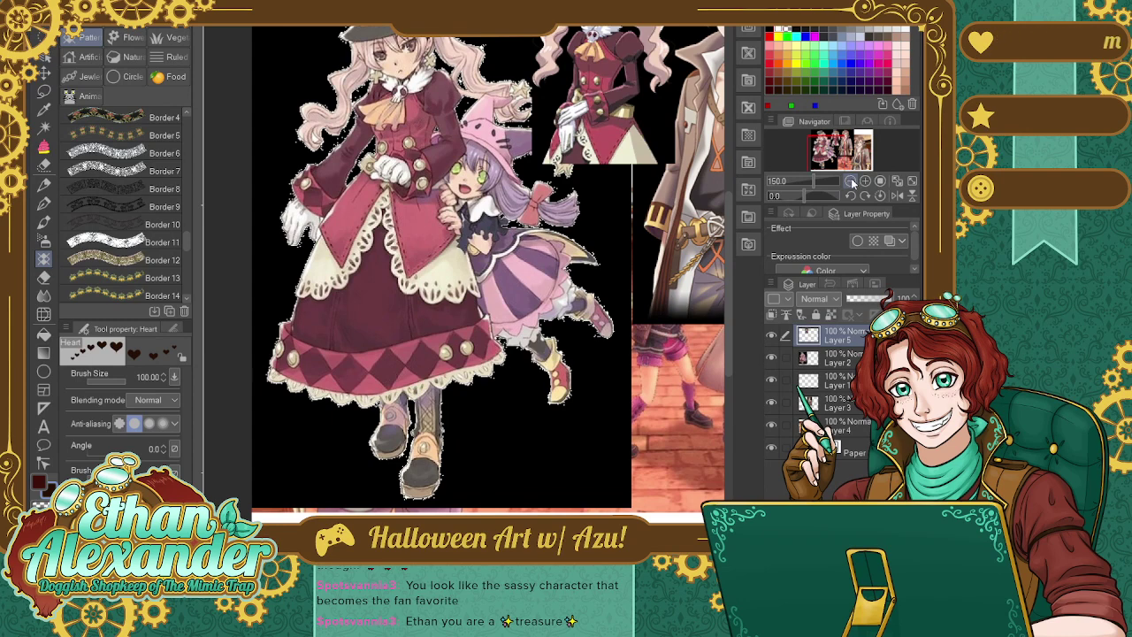
left_click(851, 181)
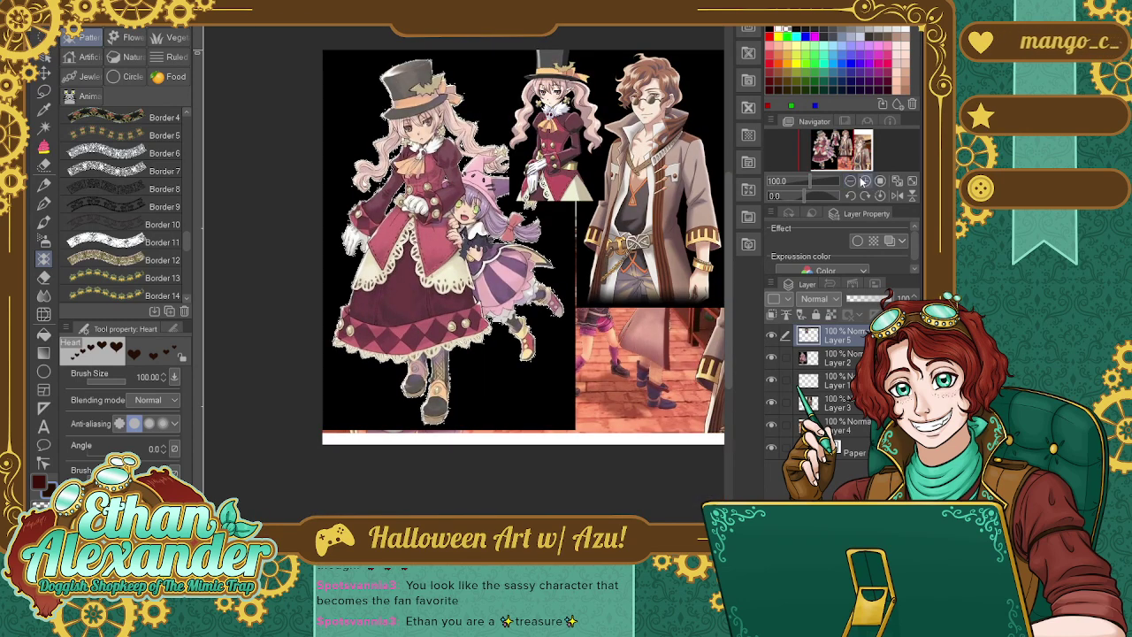
left_click(863, 181)
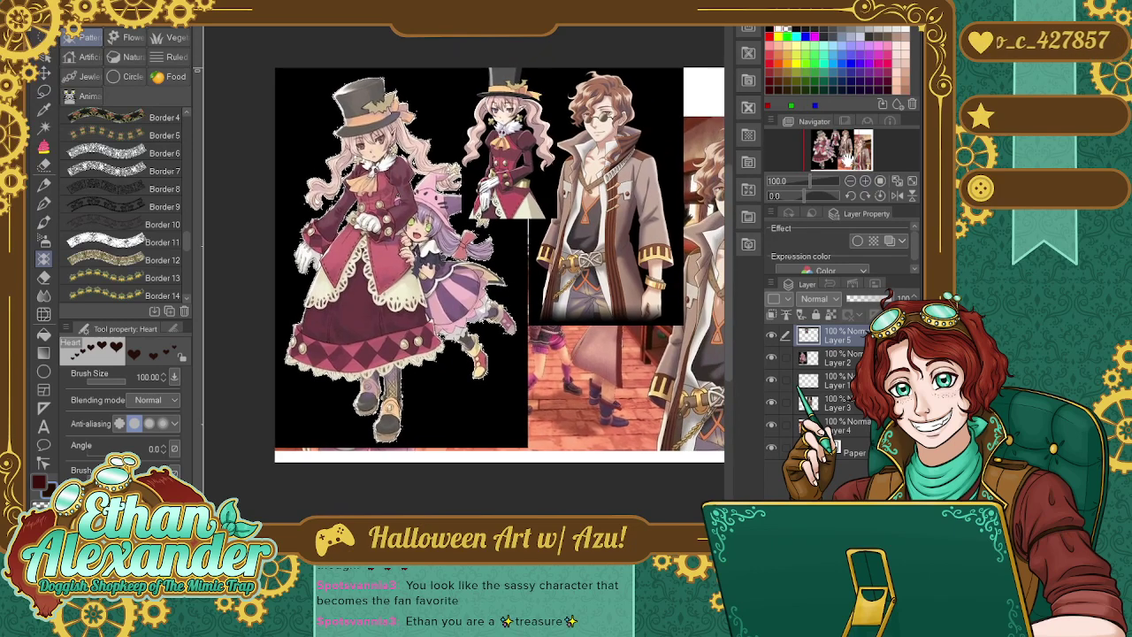
key("ctrl+Tab")
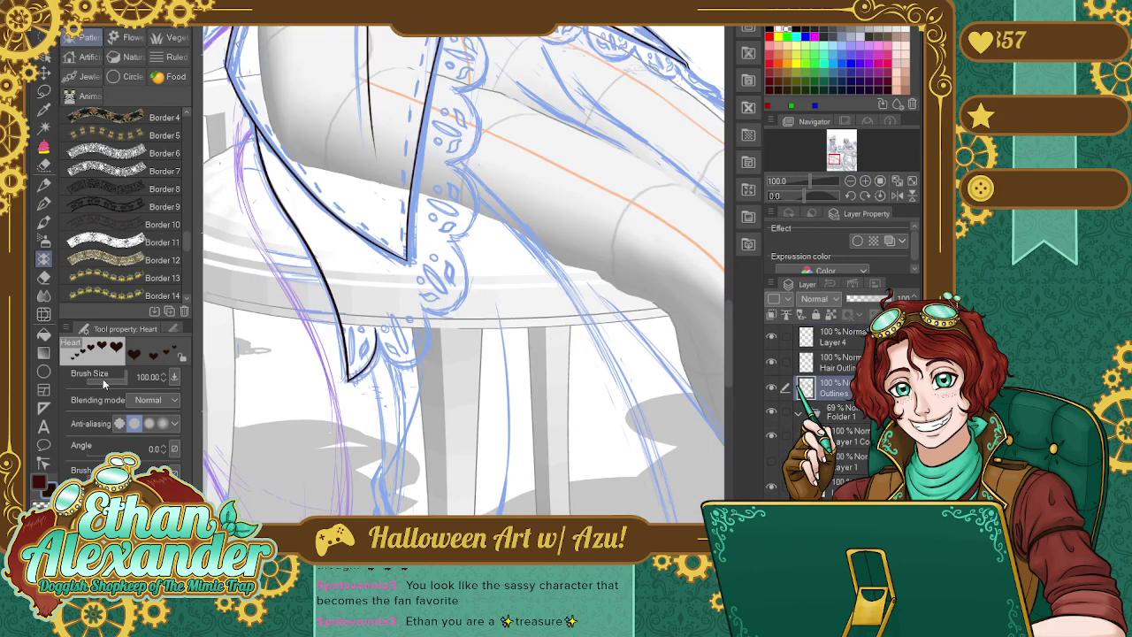
Look through the rest of the Decoration tool's brushes for a suitable lace trim.
left_click_drag(187, 237, 189, 281)
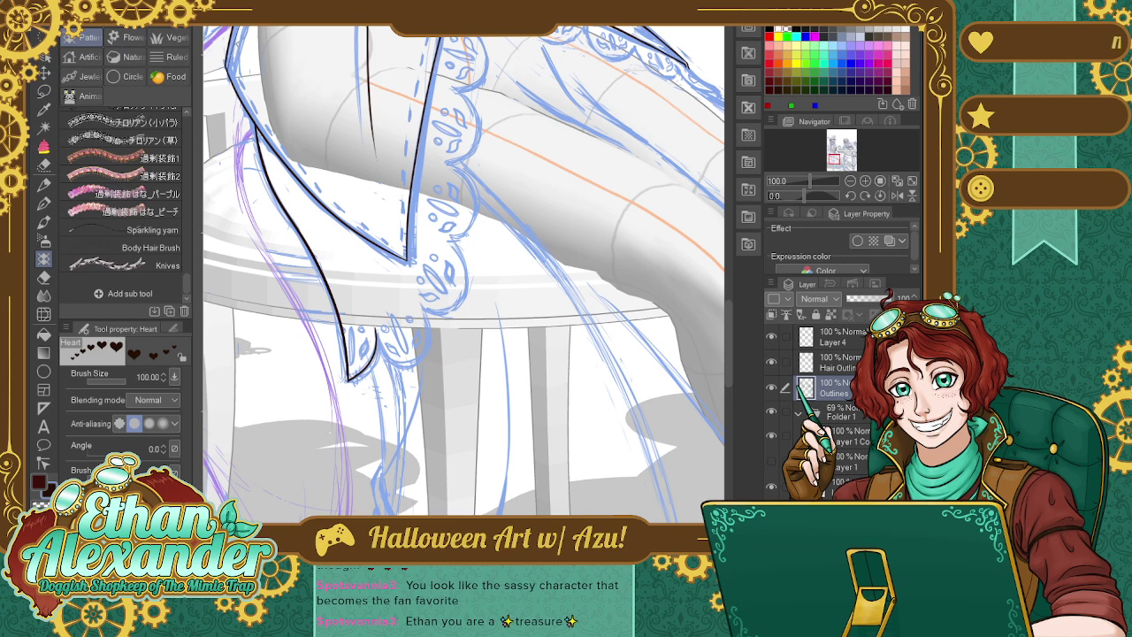
left_click(170, 37)
left_click(142, 37)
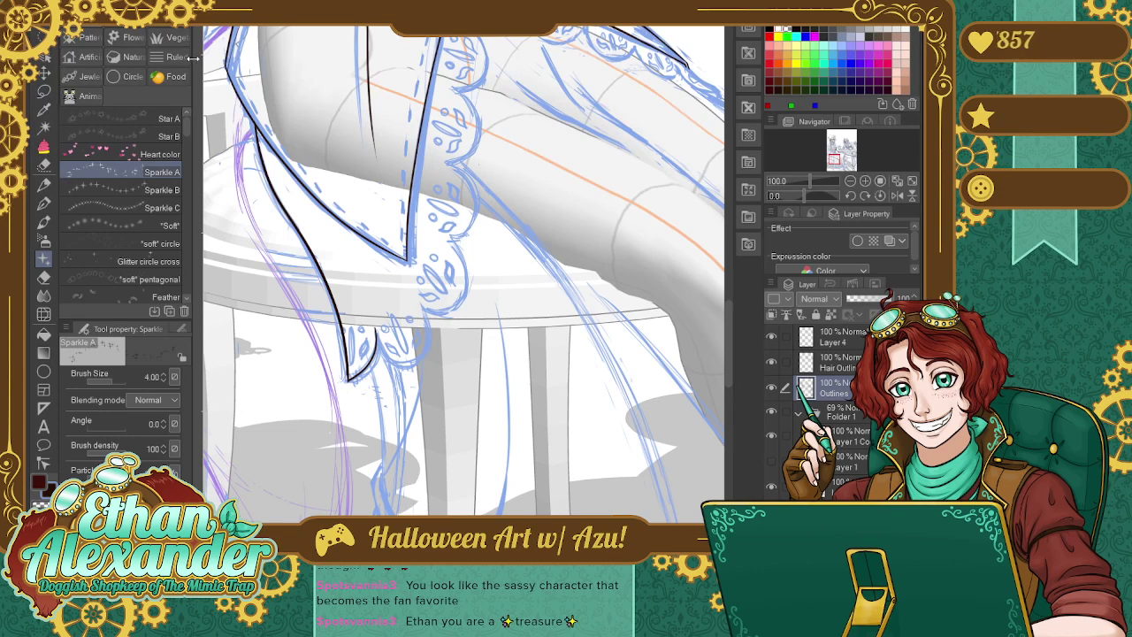
Switch back to the G-pen and ink the second lace scallop from the skirt's lower tip.
left_click(43, 203)
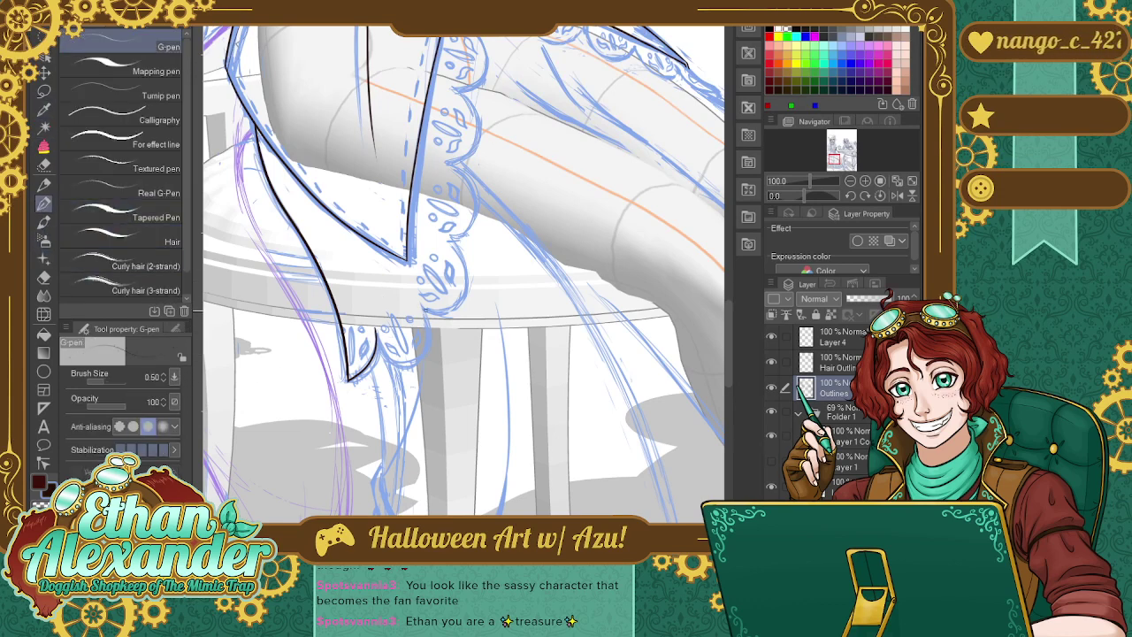
mouse_move(422, 308)
left_mouse_down()
mouse_move(410, 354)
mouse_move(387, 353)
mouse_move(374, 328)
left_mouse_up()
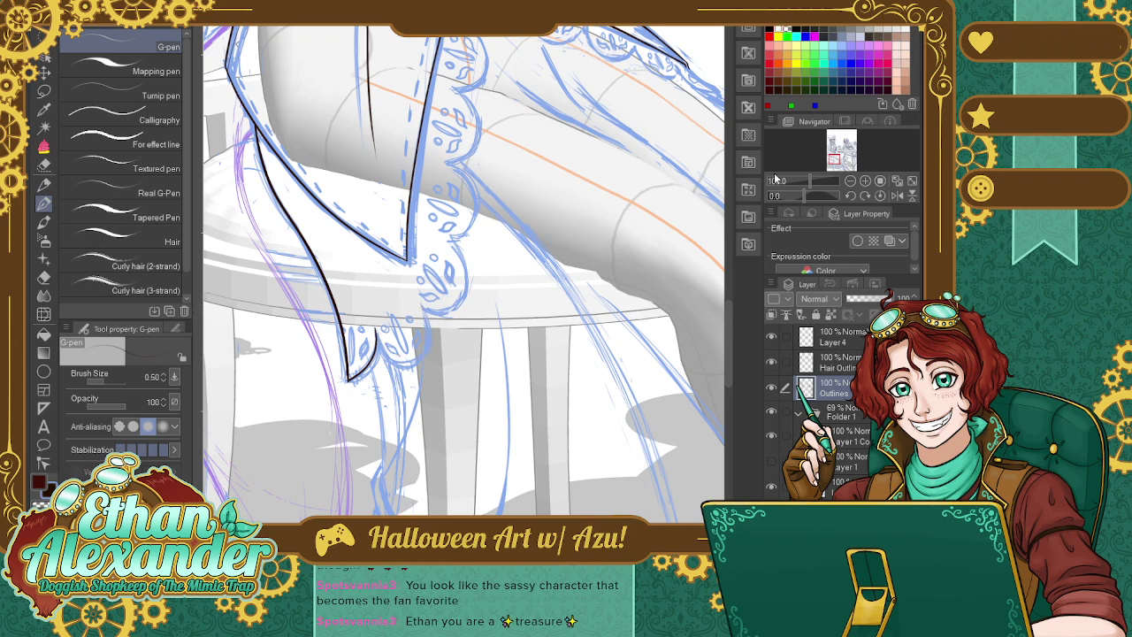
left_click(866, 195)
left_click_drag(868, 196, 867, 199)
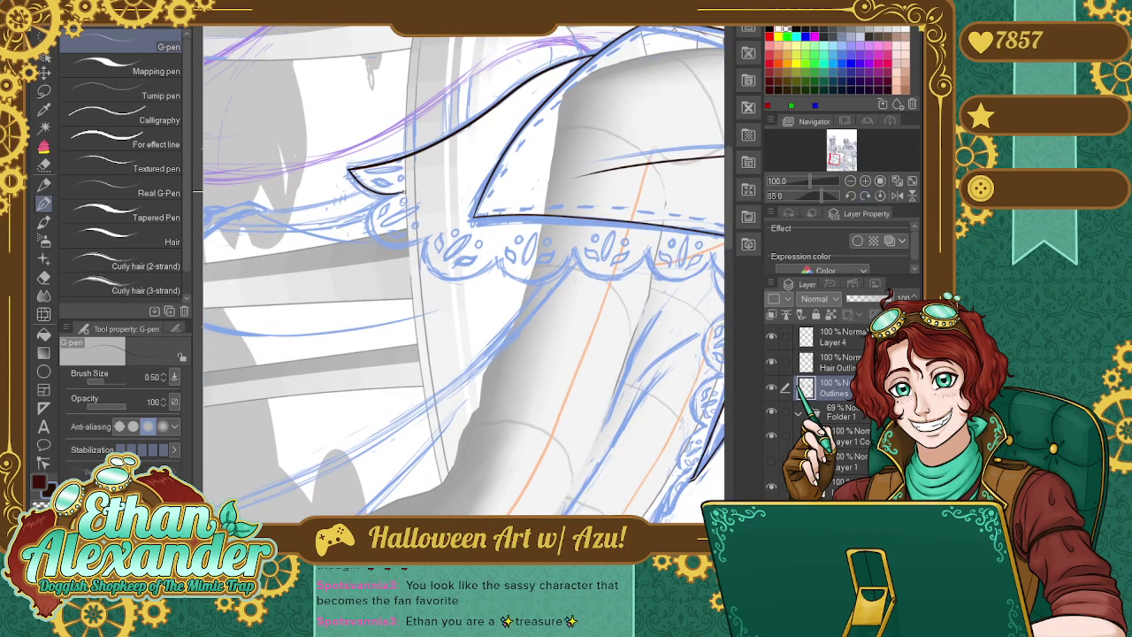
mouse_move(400, 192)
left_mouse_down()
mouse_move(369, 231)
mouse_move(436, 229)
left_mouse_up()
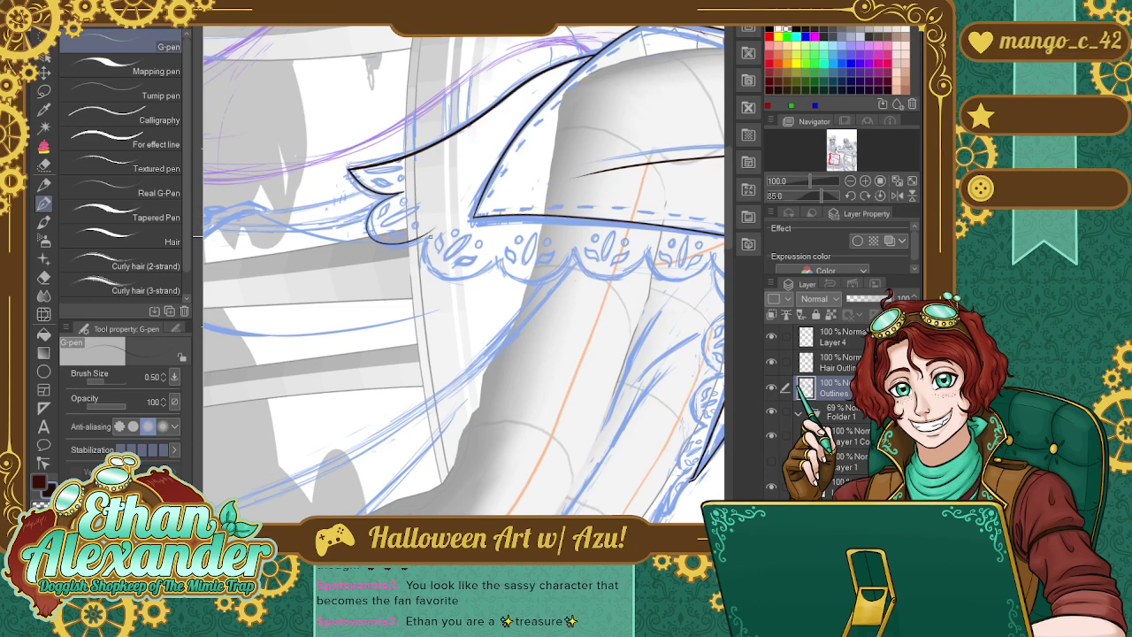
Try to ink the third scallop below the front panel's corner, and undo the strokes.
mouse_move(432, 231)
left_mouse_down()
mouse_move(447, 269)
mouse_move(497, 255)
left_mouse_up()
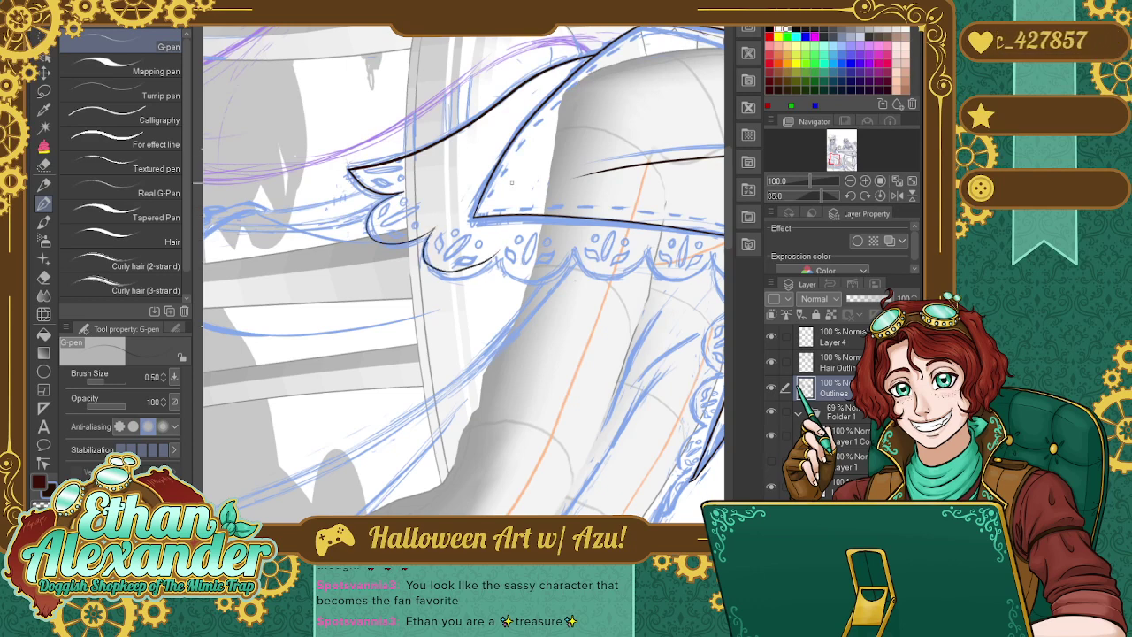
key("ctrl+z")
mouse_move(433, 228)
left_mouse_down()
mouse_move(448, 276)
mouse_move(507, 255)
left_mouse_up()
key("ctrl+z")
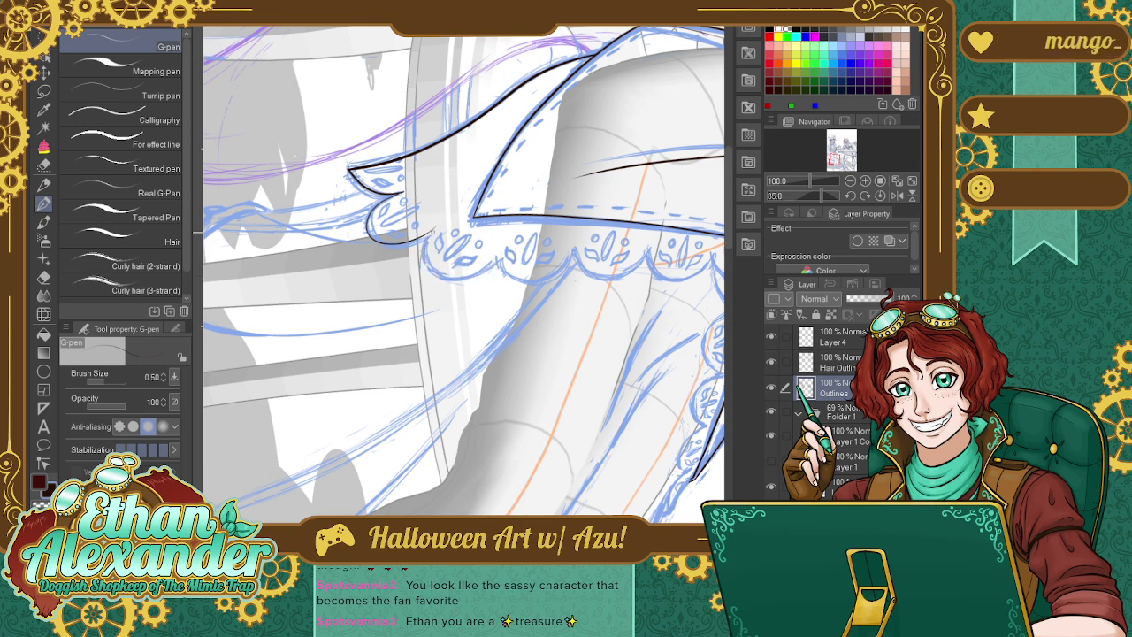
Ink the remaining scallops of the lace trim along the front panel's hem, following the blue sketch.
mouse_move(432, 228)
left_mouse_down()
mouse_move(423, 261)
mouse_move(508, 252)
mouse_move(497, 263)
mouse_move(508, 281)
mouse_move(576, 249)
left_mouse_up()
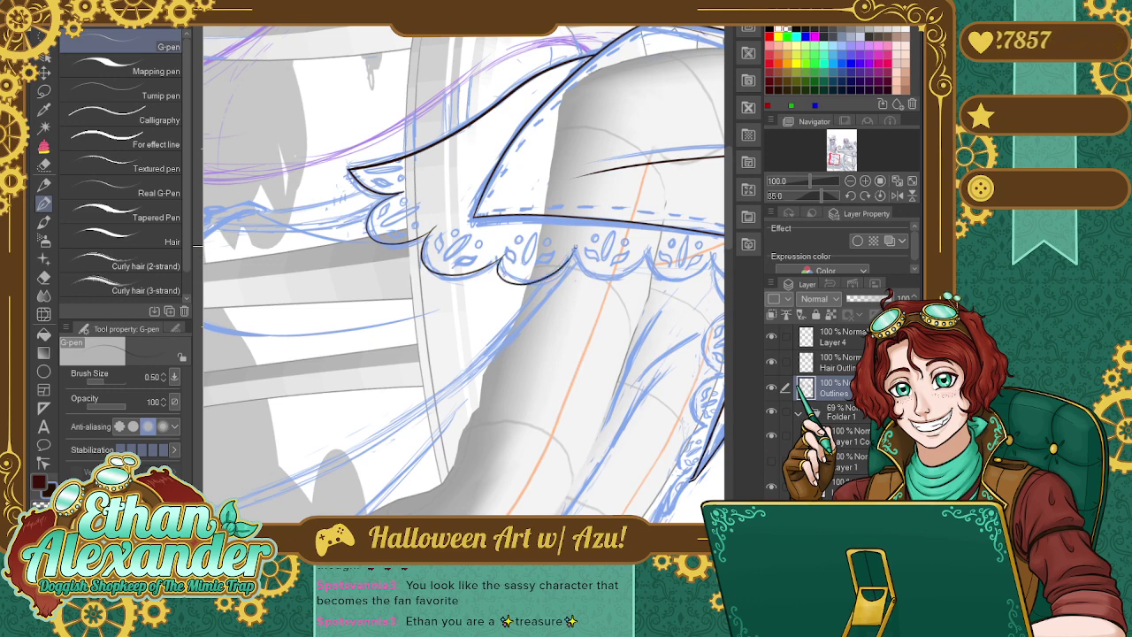
left_click_drag(464, 274, 340, 270)
mouse_move(457, 247)
left_mouse_down()
mouse_move(458, 265)
mouse_move(529, 253)
mouse_move(531, 267)
mouse_move(594, 252)
mouse_move(605, 274)
mouse_move(644, 269)
left_mouse_up()
key("ctrl+z")
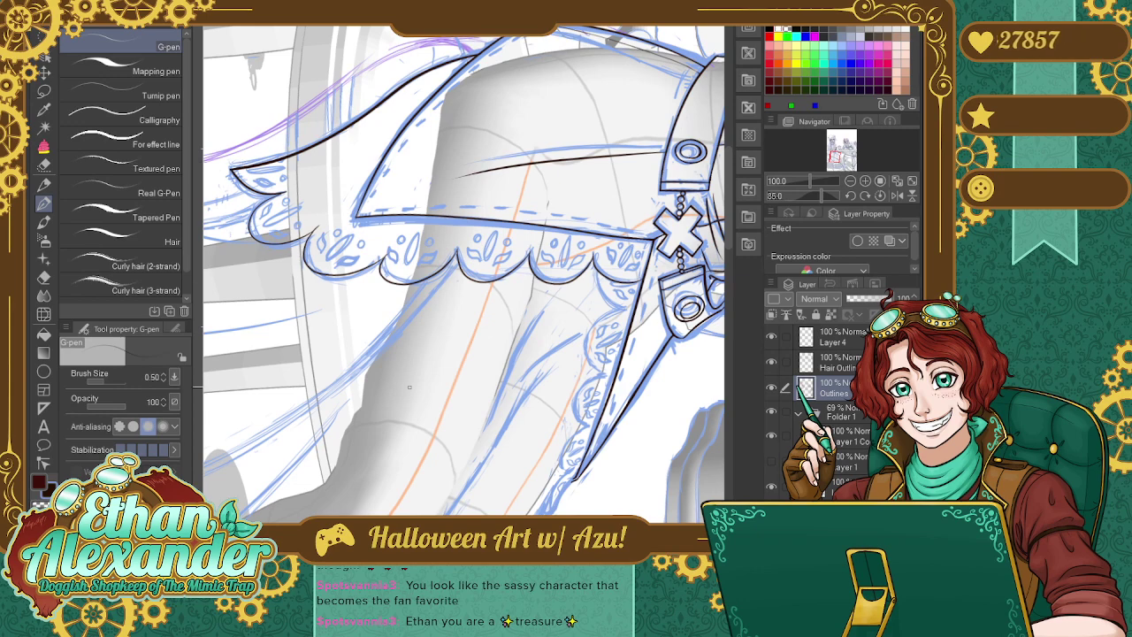
Try to ink the upper leaf-shaped cutout in the lace scallop at the skirt's tip, and undo it.
scroll(465, 274, "left", 3)
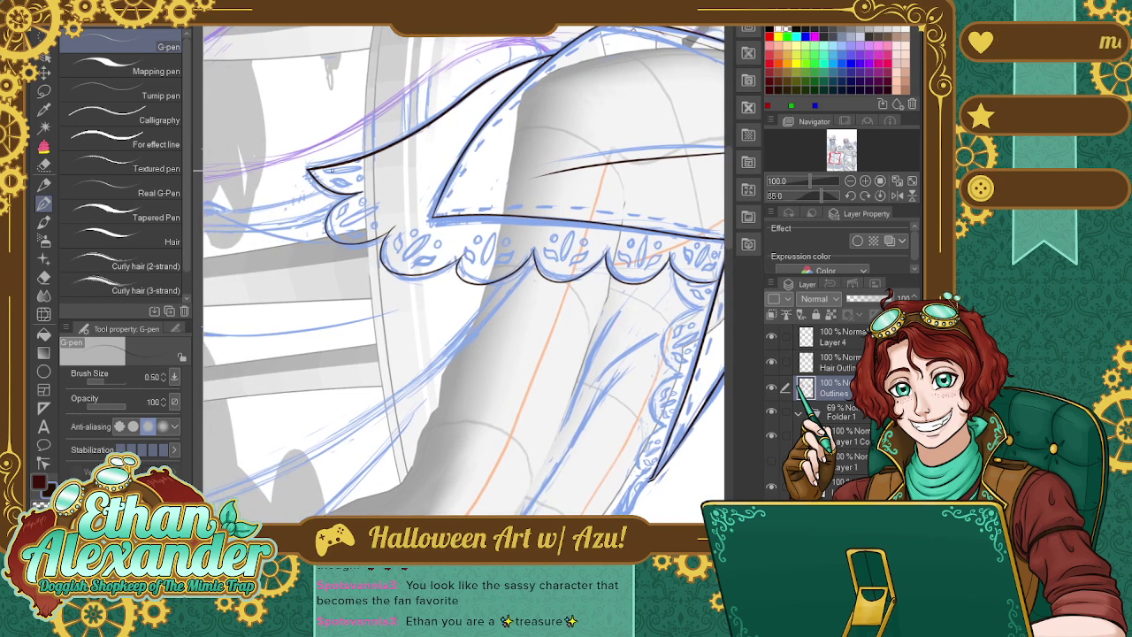
mouse_move(320, 173)
left_mouse_down()
mouse_move(365, 168)
mouse_move(328, 168)
left_mouse_up()
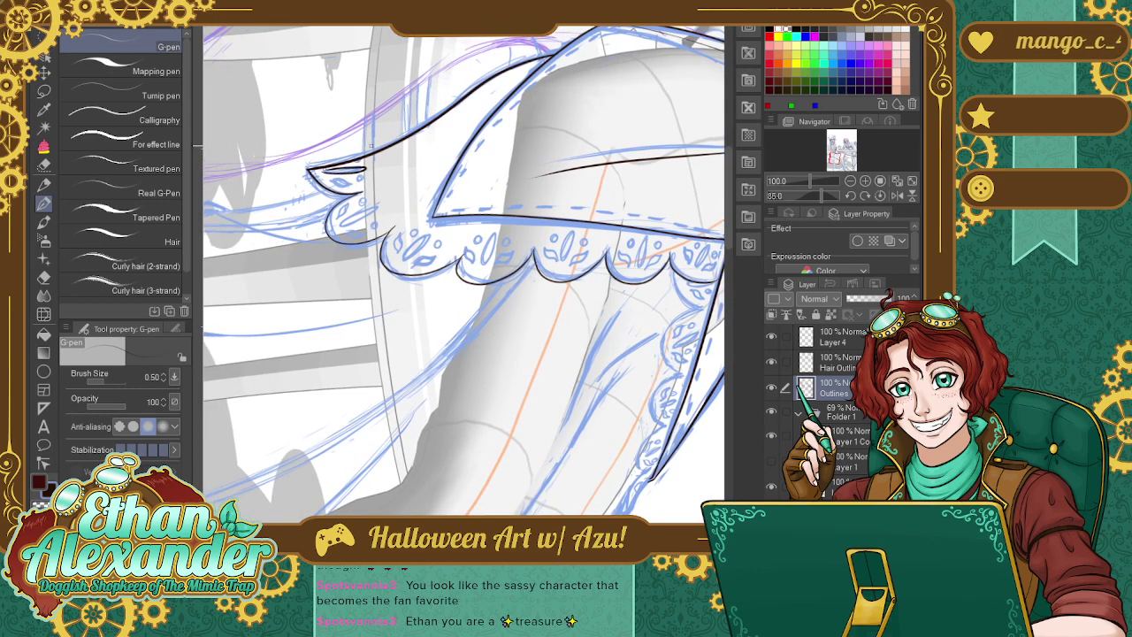
key("ctrl+z")
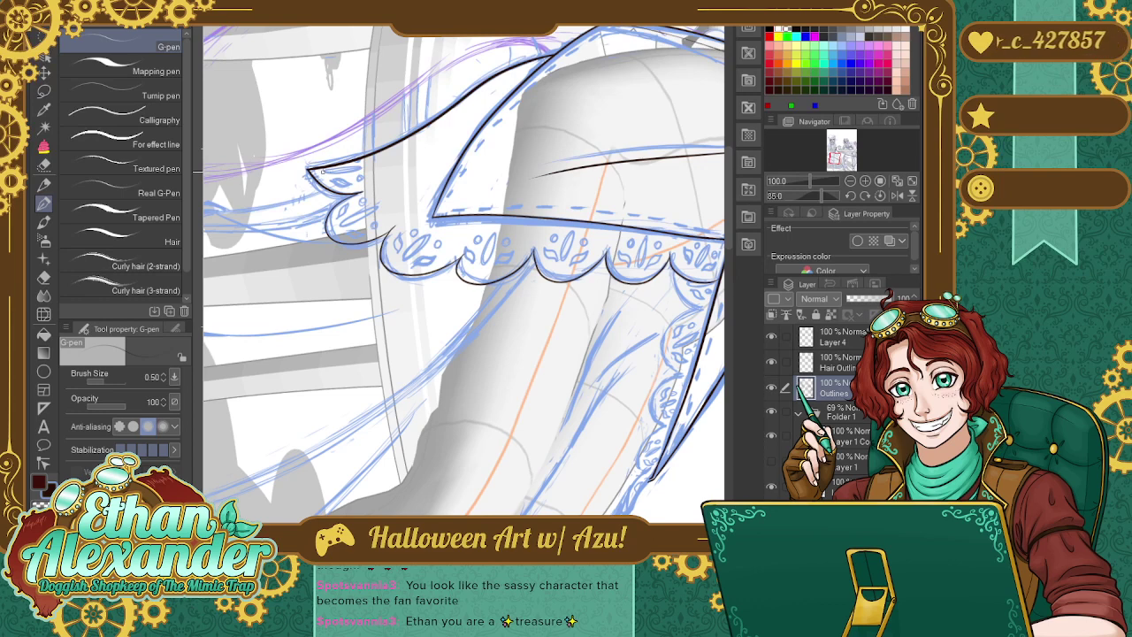
mouse_move(320, 174)
left_mouse_down()
mouse_move(363, 166)
mouse_move(320, 170)
left_mouse_up()
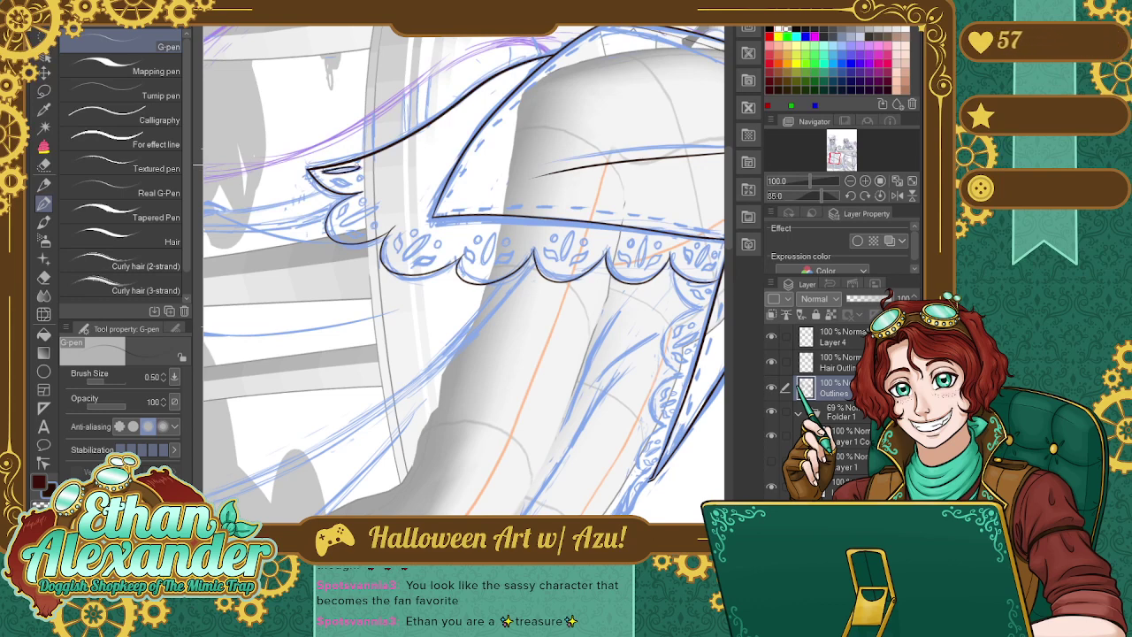
key("ctrl+z")
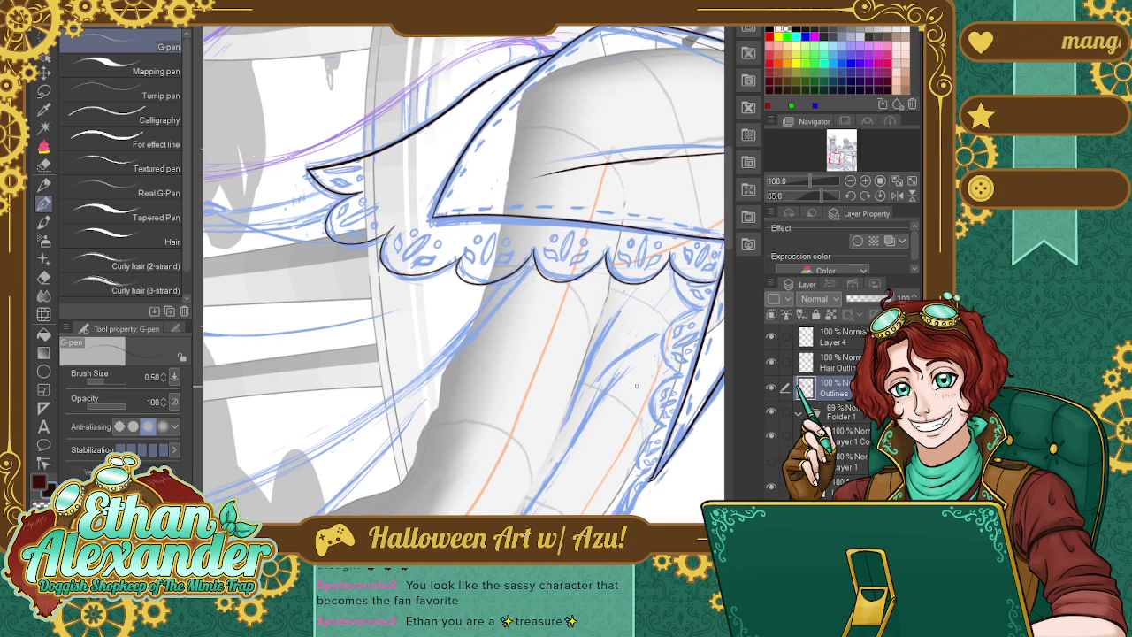
Ink the leaf-shaped and small round cutouts inside the lace scallop at the skirt's lower tip.
left_click(881, 197)
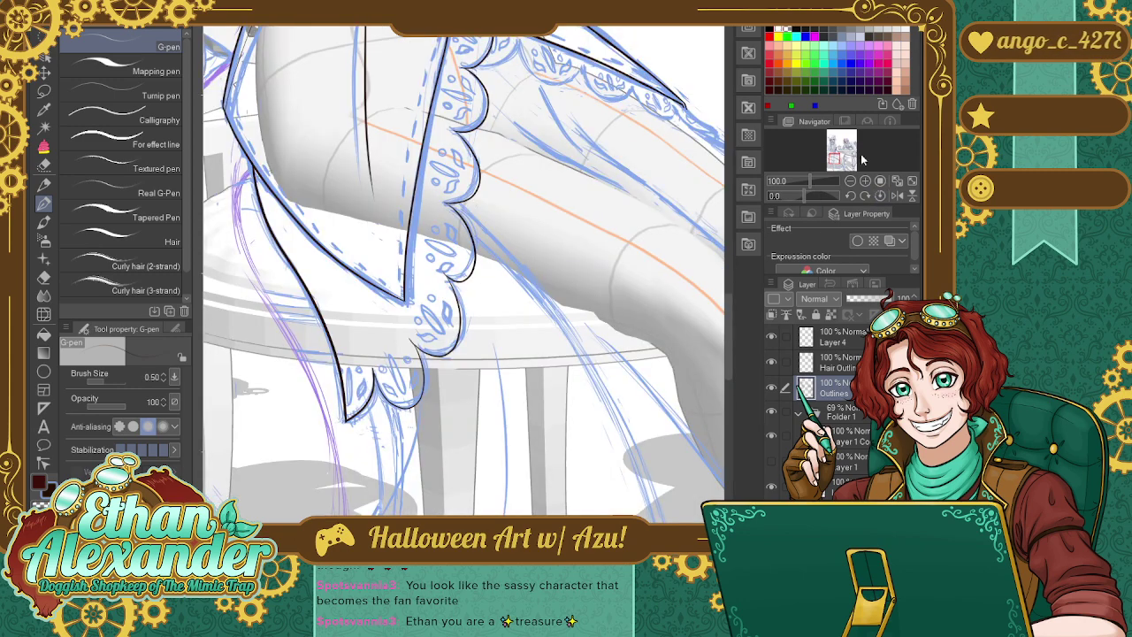
left_click_drag(834, 159, 831, 162)
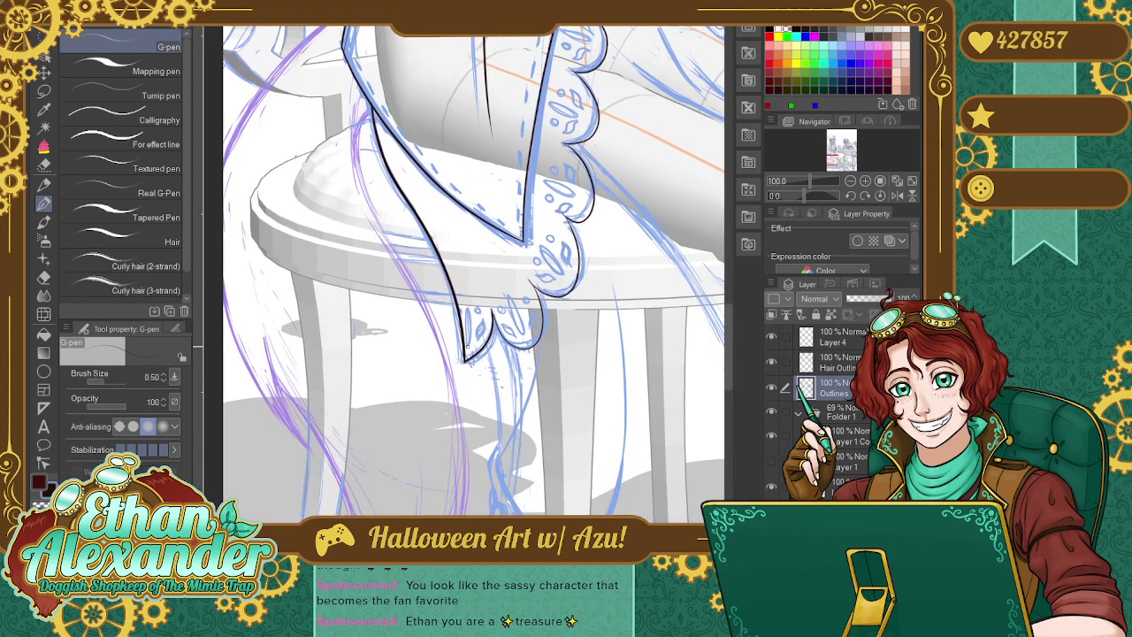
mouse_move(468, 349)
left_mouse_down()
mouse_move(469, 310)
mouse_move(471, 341)
left_mouse_up()
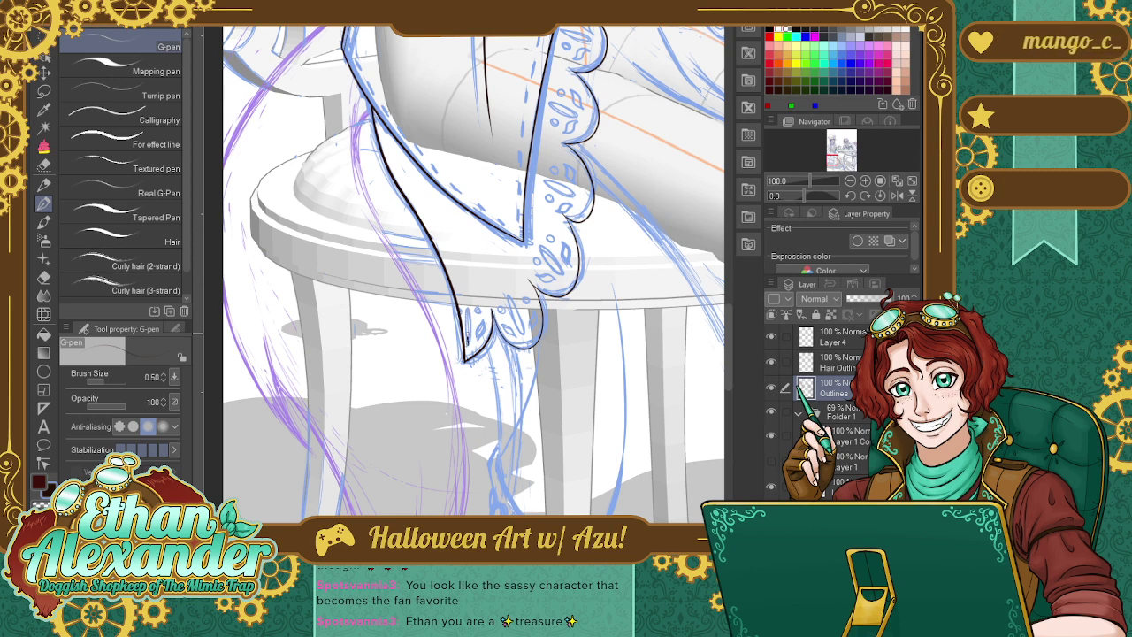
left_click_drag(467, 316, 471, 349)
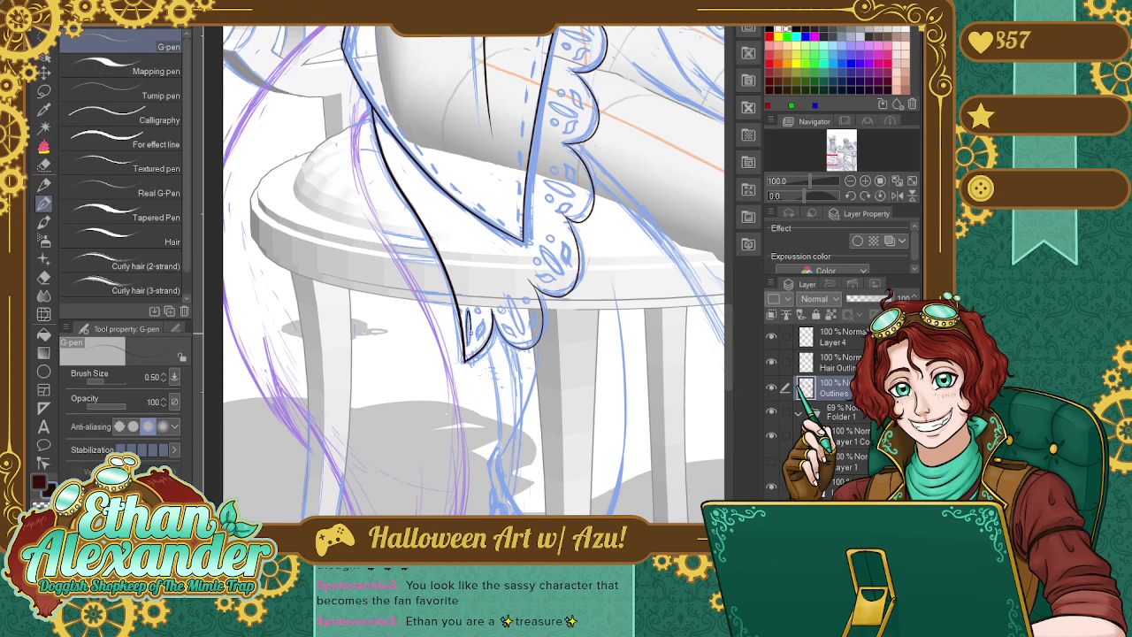
left_click_drag(469, 339, 470, 348)
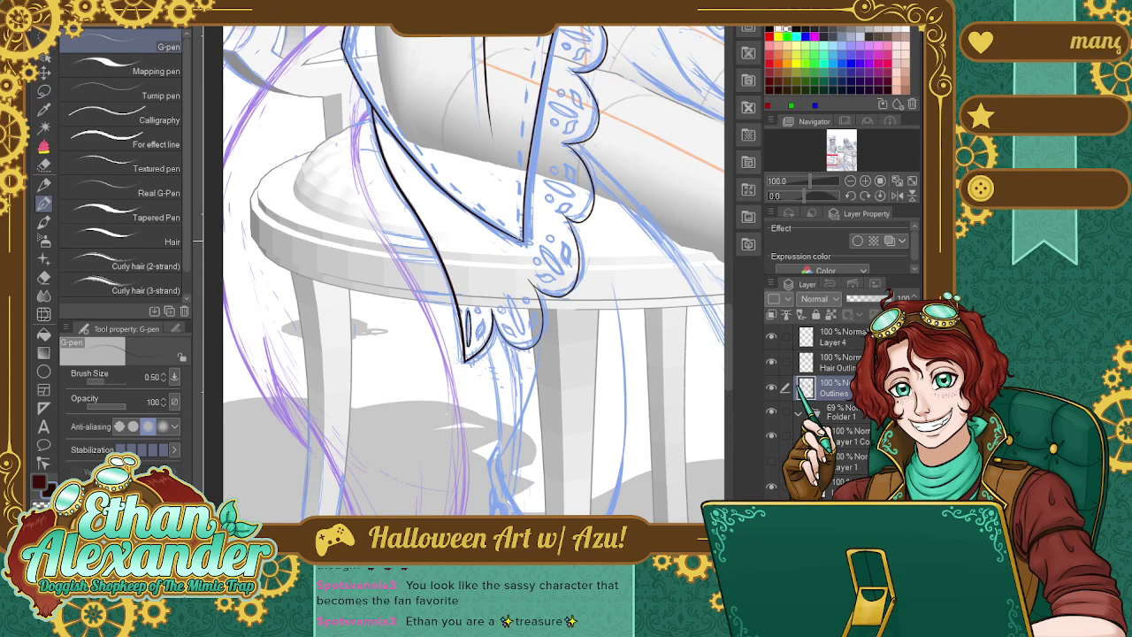
mouse_move(474, 343)
left_mouse_down()
mouse_move(474, 309)
mouse_move(481, 316)
mouse_move(463, 315)
left_mouse_up()
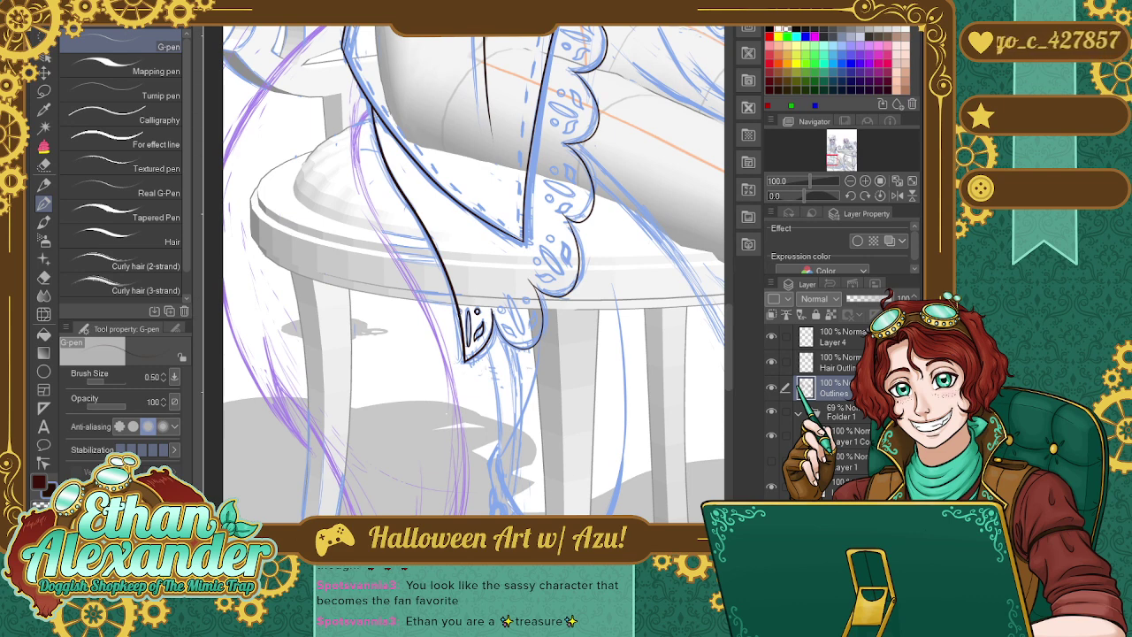
key("ctrl+z")
mouse_move(478, 308)
left_mouse_down()
mouse_move(483, 317)
mouse_move(462, 320)
left_mouse_up()
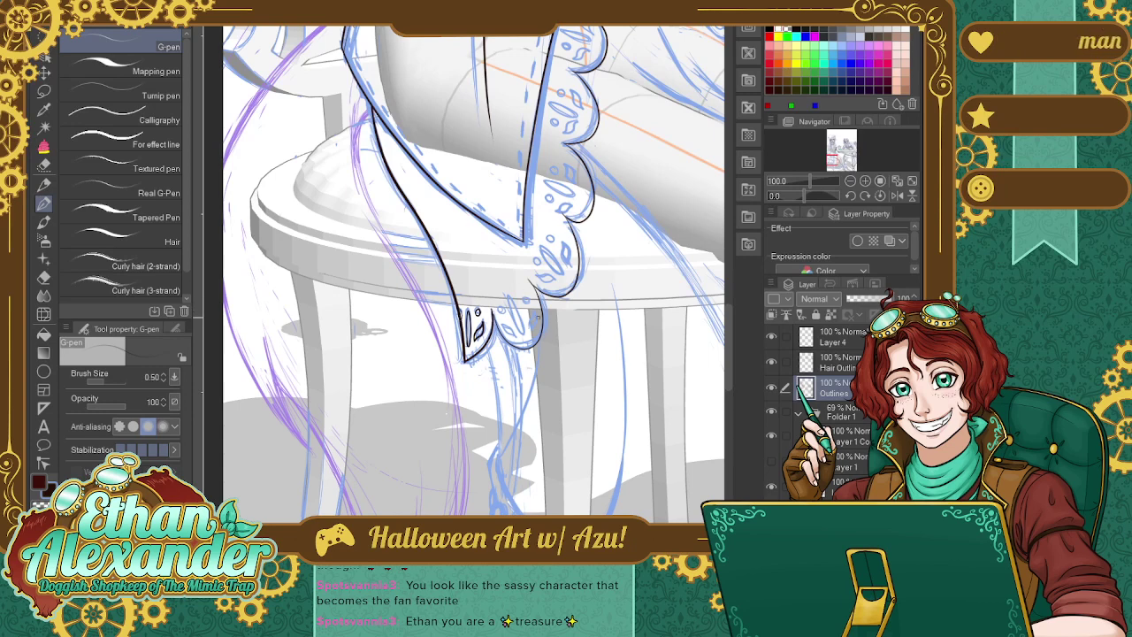
Ink the leaf-shaped and small cutouts inside the second lace scallop from the skirt's tip.
left_click_drag(503, 355, 508, 360)
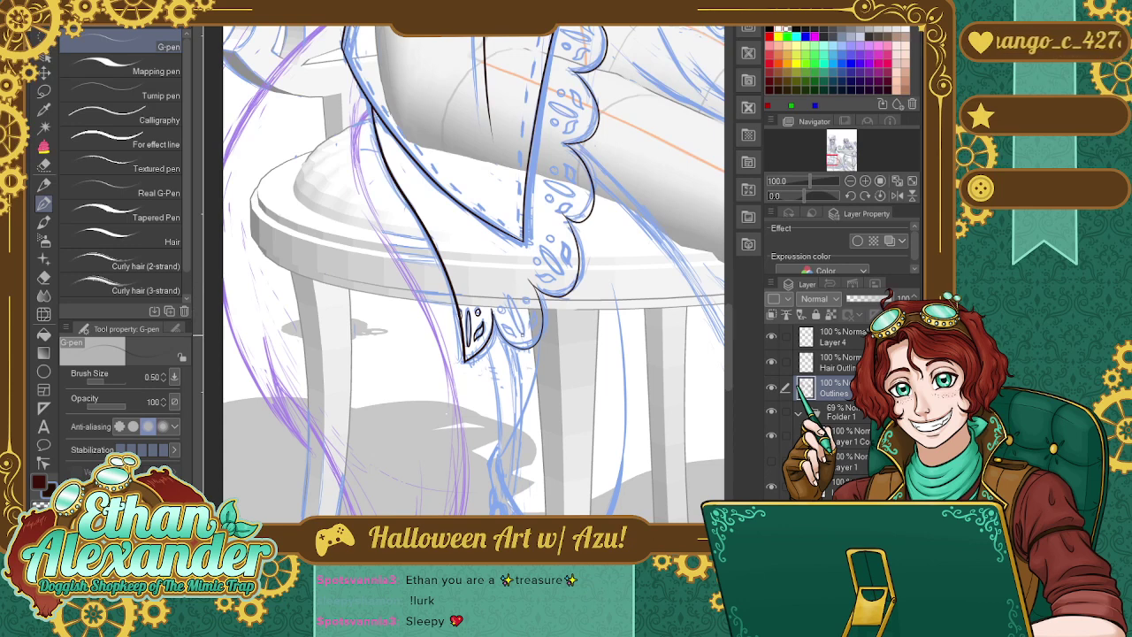
left_click_drag(509, 296, 520, 333)
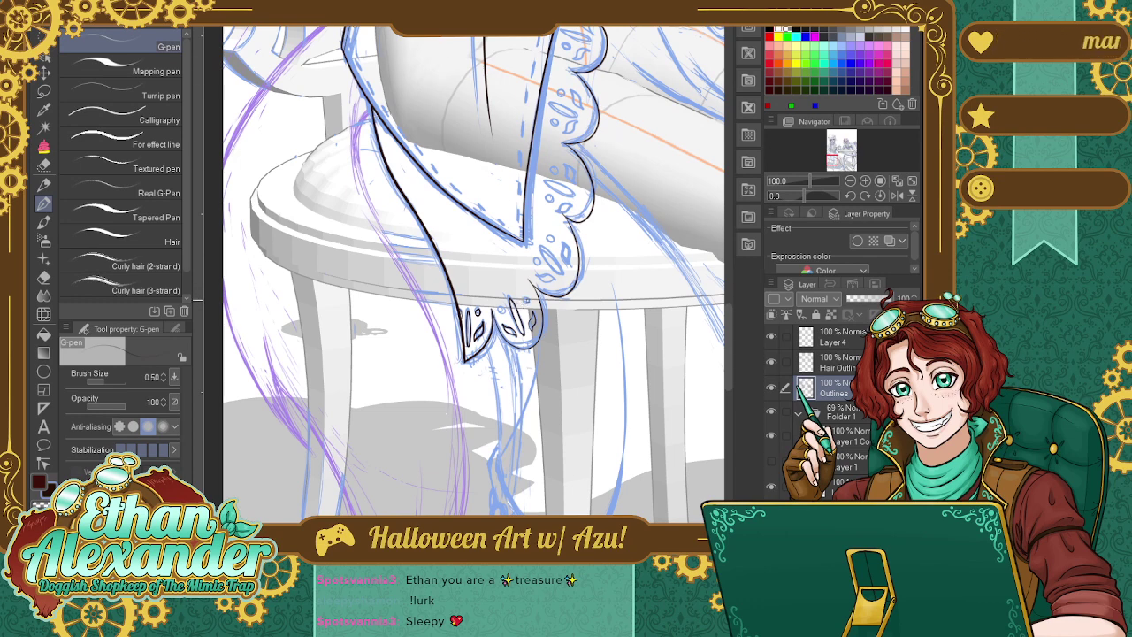
left_click_drag(519, 299, 525, 301)
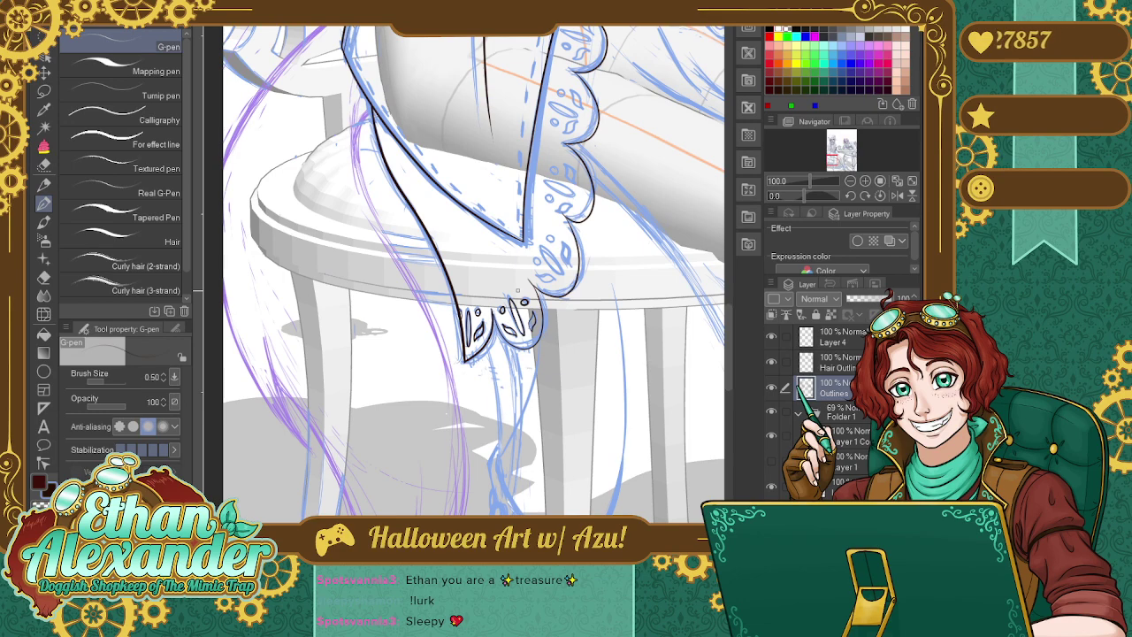
Ink the leaf-shaped and small cutouts inside the third lace scallop, below the front panel's corner.
left_click(865, 196)
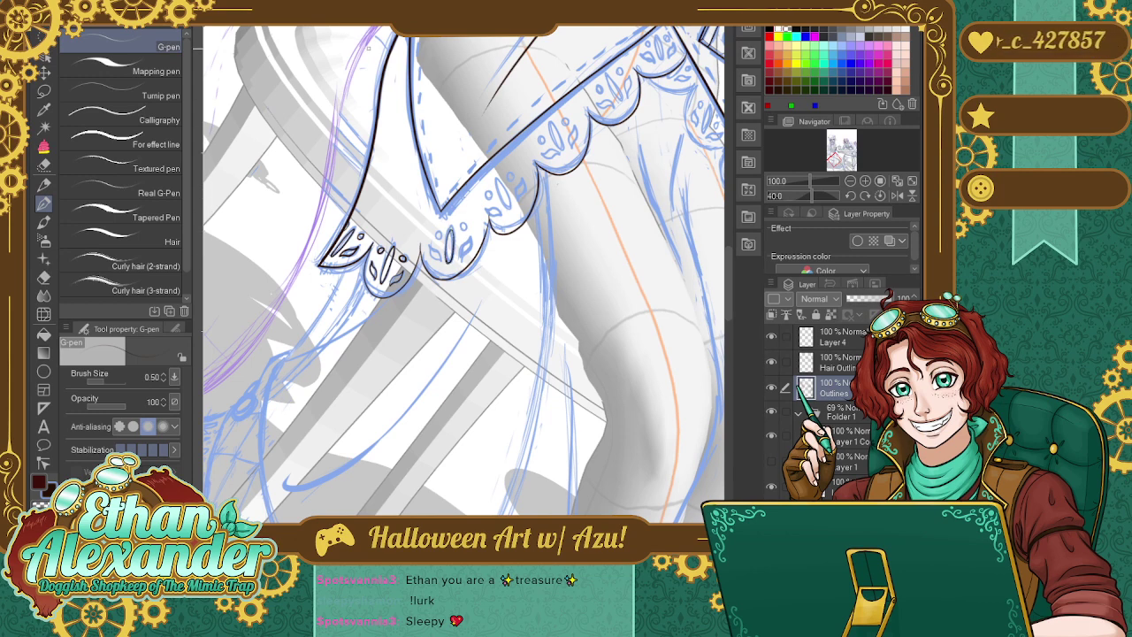
mouse_move(446, 265)
left_mouse_down()
mouse_move(445, 237)
mouse_move(451, 266)
left_mouse_up()
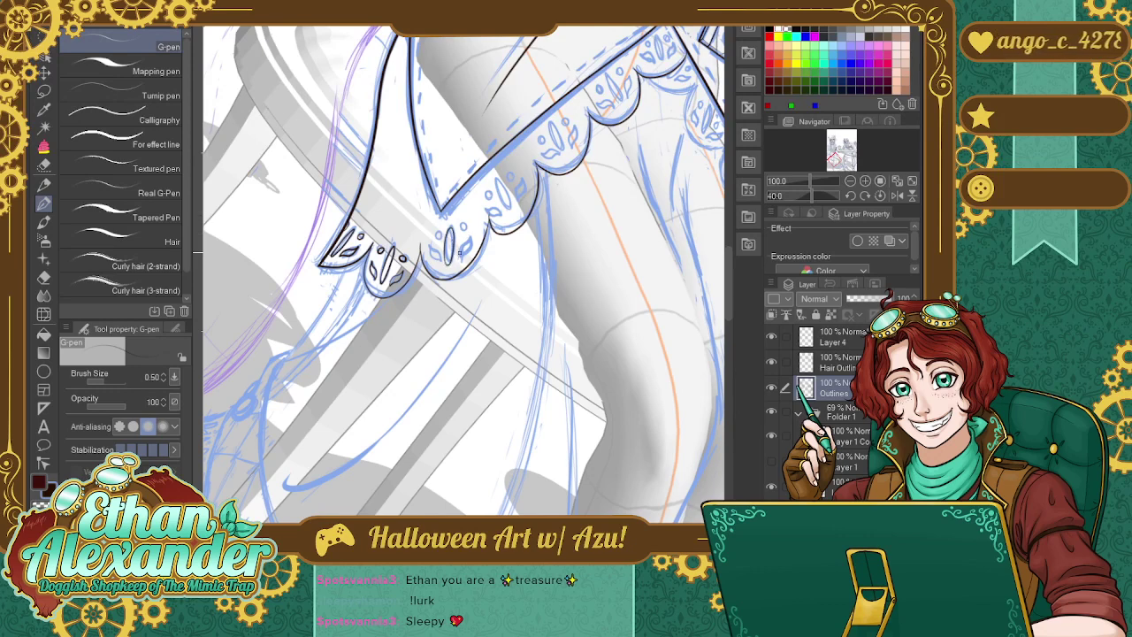
key("ctrl+z")
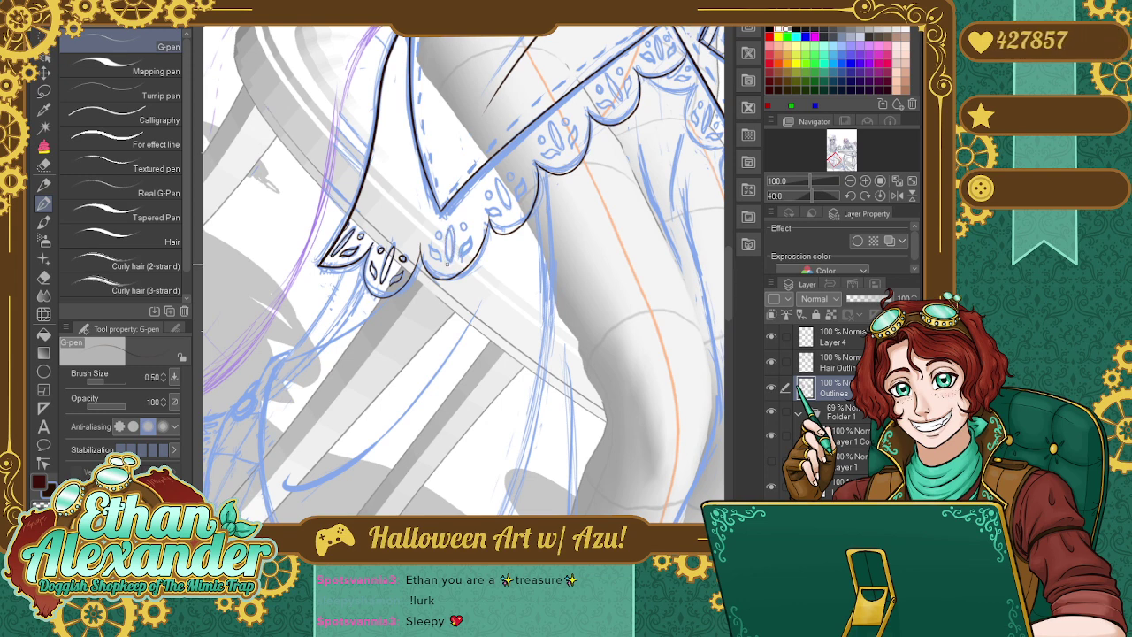
mouse_move(446, 267)
left_mouse_down()
mouse_move(446, 232)
mouse_move(451, 256)
mouse_move(469, 241)
mouse_move(459, 259)
left_mouse_up()
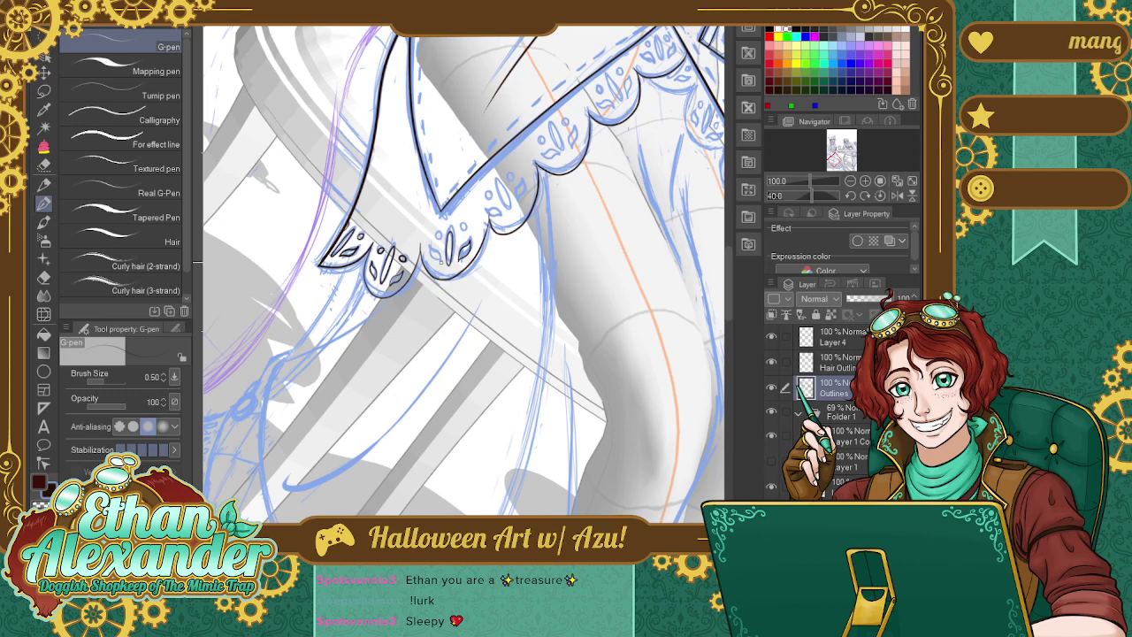
mouse_move(442, 263)
left_mouse_down()
mouse_move(428, 242)
mouse_move(430, 258)
left_mouse_up()
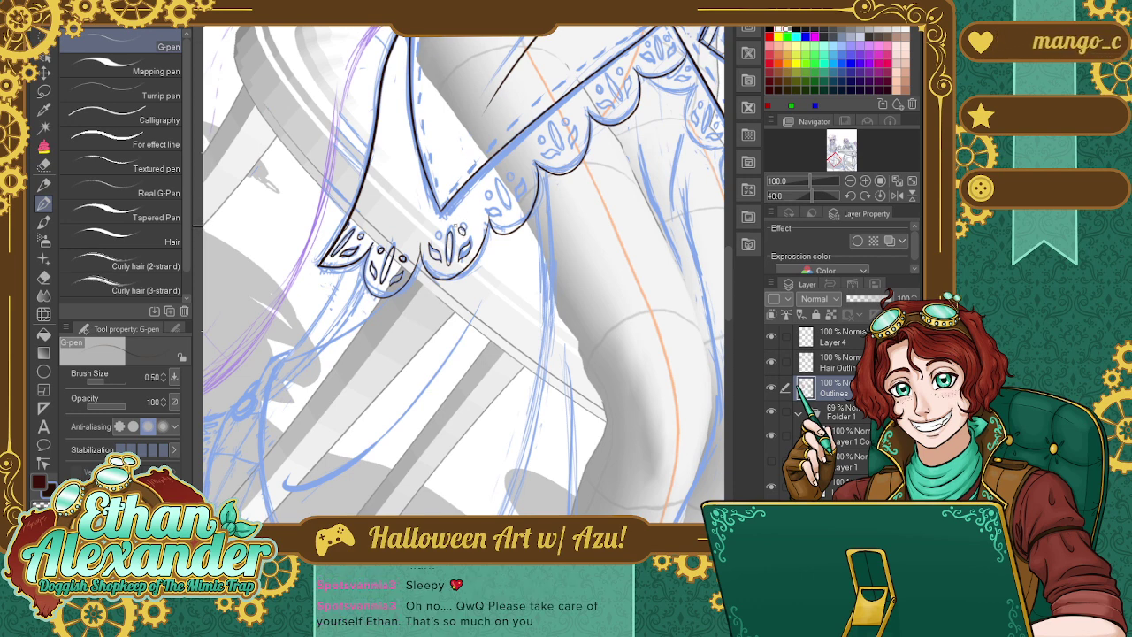
left_click_drag(438, 231, 440, 240)
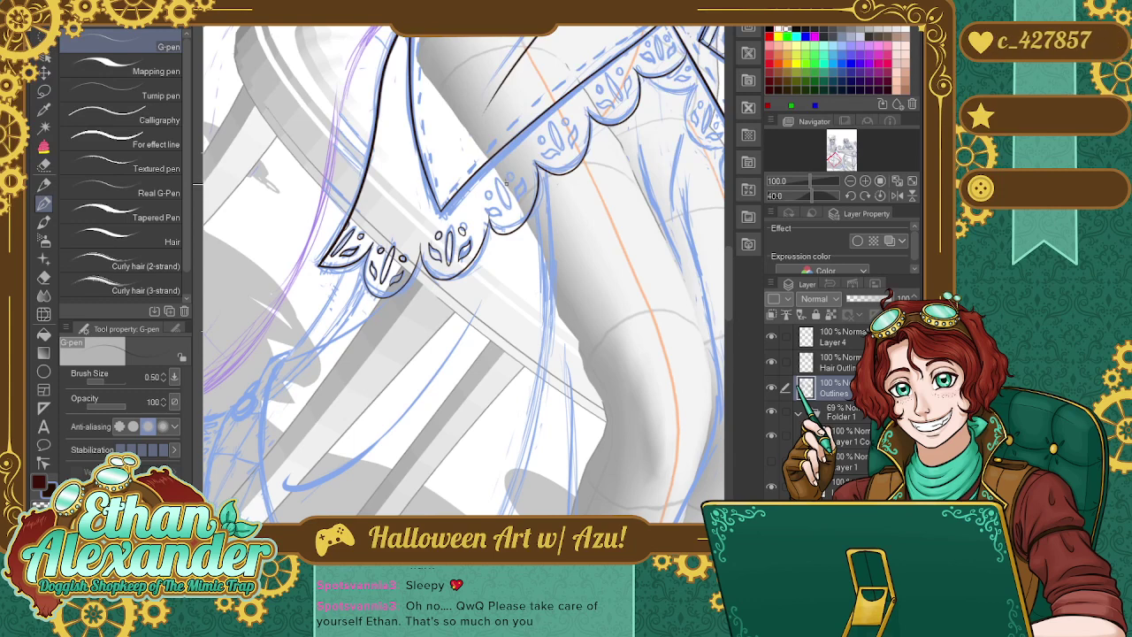
Ink the leaf-shaped and small cutouts inside the fourth lace scallop, at the edge of the leg.
mouse_move(507, 180)
left_mouse_down()
mouse_move(508, 214)
mouse_move(504, 176)
mouse_move(506, 186)
left_mouse_up()
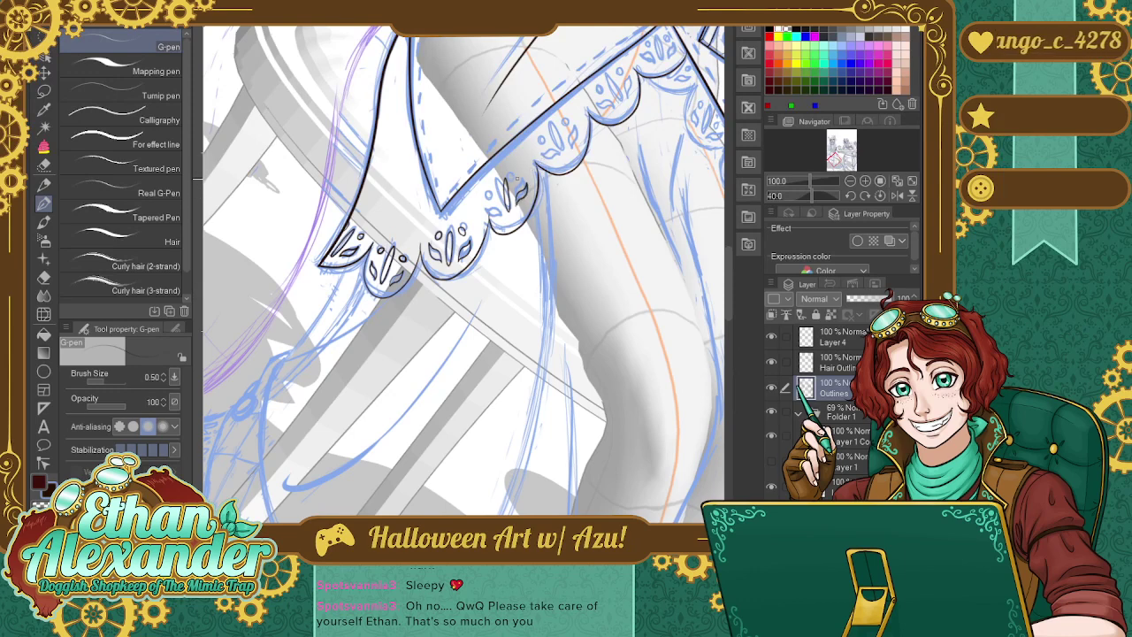
mouse_move(518, 180)
left_mouse_down()
mouse_move(490, 203)
mouse_move(501, 214)
left_mouse_up()
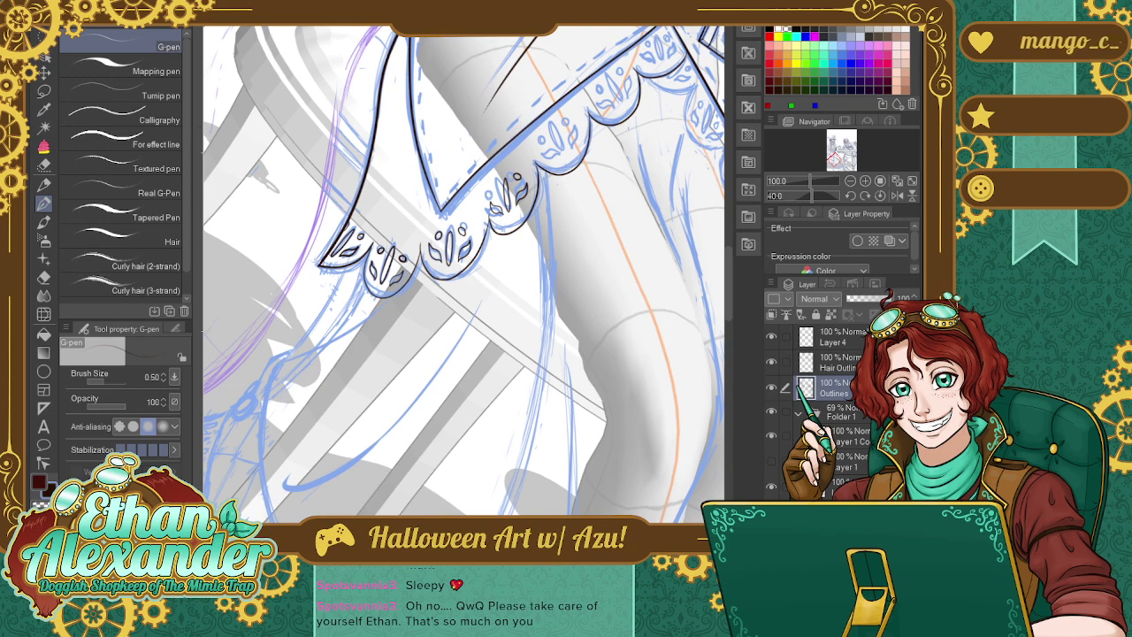
left_click(864, 195)
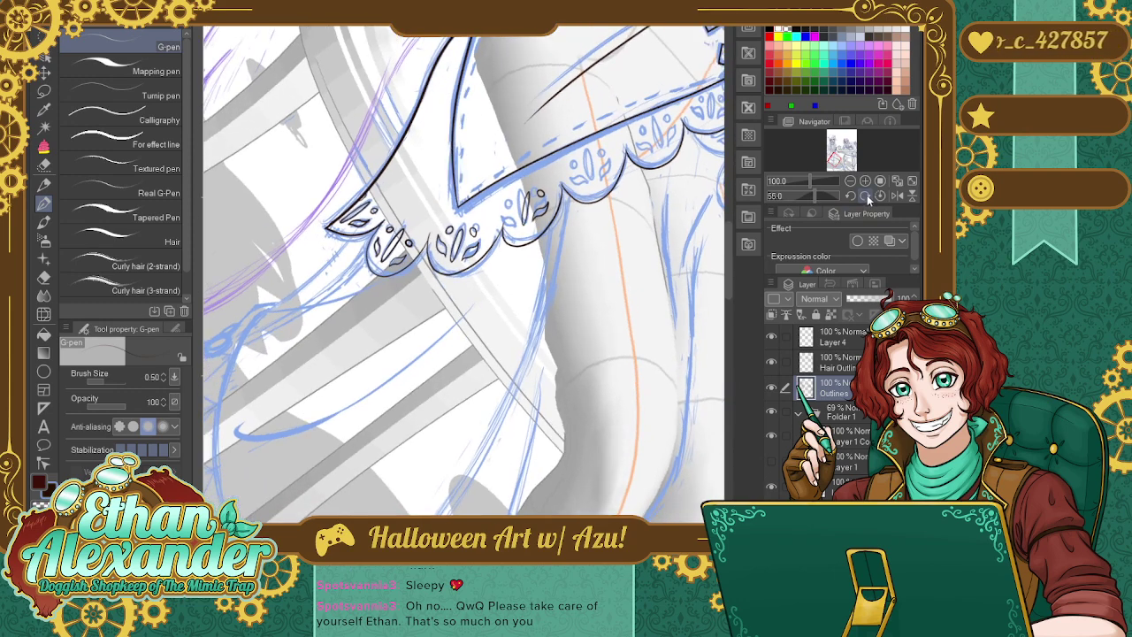
left_click(865, 196)
left_click(865, 196)
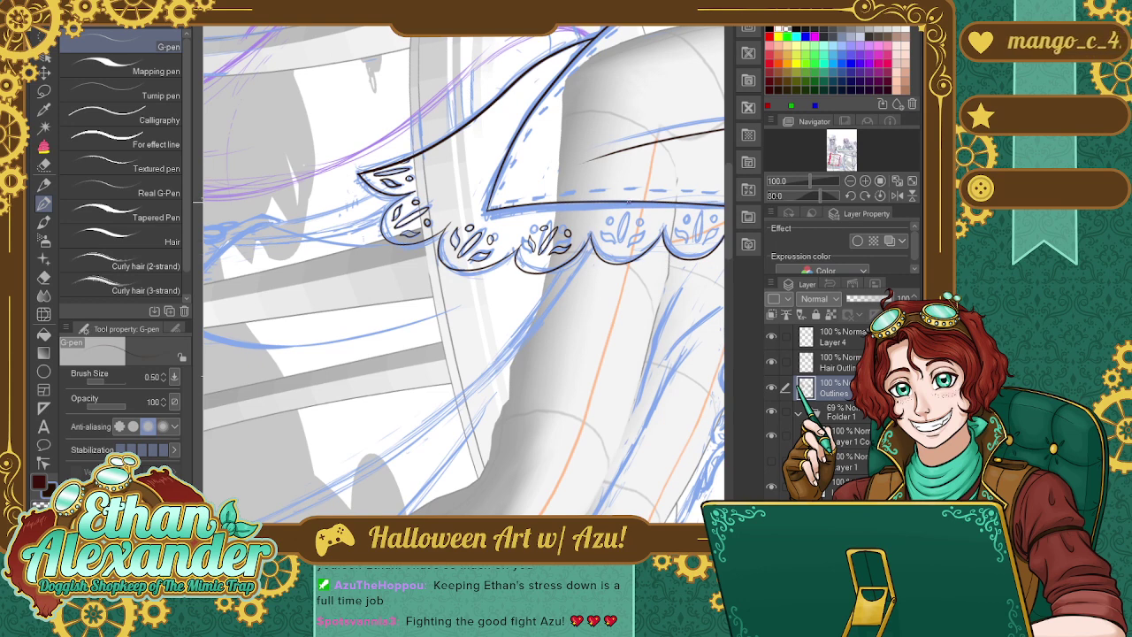
Lasso the inked cutouts in the fourth lace scallop, adjust them with a scale/rotate transform, deselect, and return to the G-pen.
key("m")
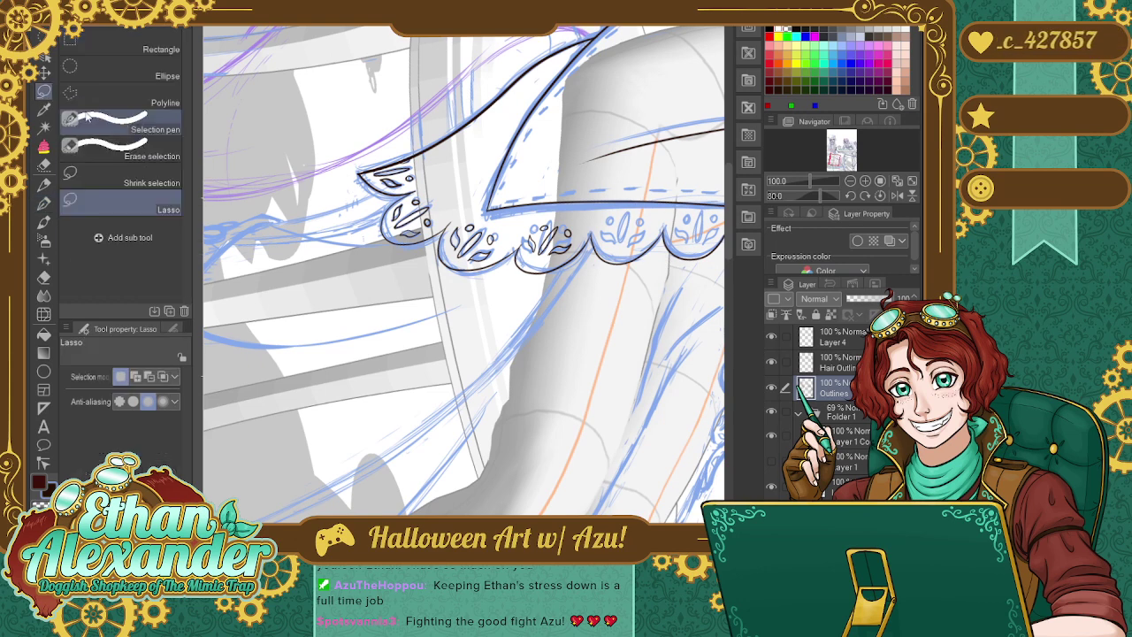
mouse_move(529, 240)
left_mouse_down()
mouse_move(538, 214)
mouse_move(585, 221)
mouse_move(576, 251)
mouse_move(531, 255)
mouse_move(528, 244)
mouse_move(583, 251)
mouse_move(573, 267)
left_mouse_up()
key("ctrl+t")
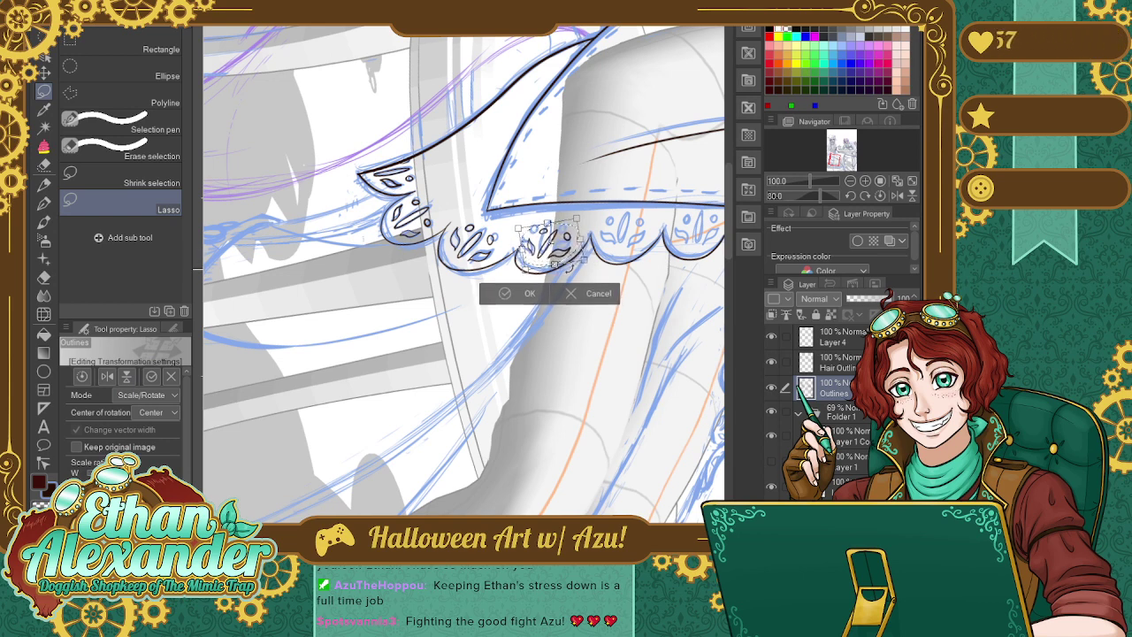
left_click(507, 300)
key("ctrl+d")
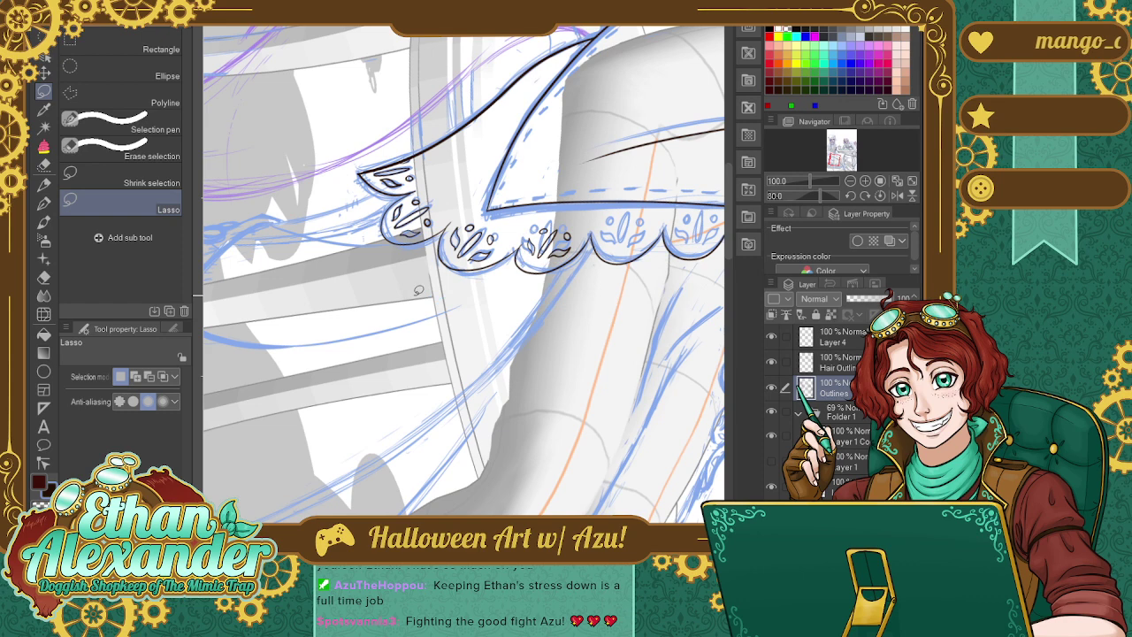
left_click(43, 202)
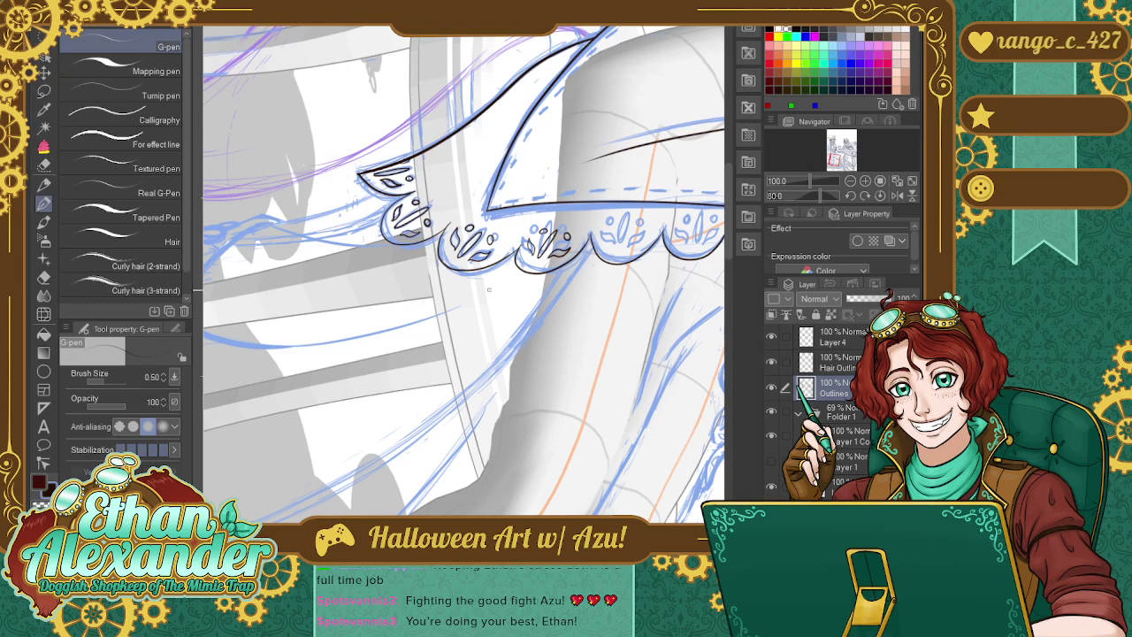
mouse_move(840, 159)
left_mouse_down()
mouse_move(867, 142)
mouse_move(847, 152)
mouse_move(742, 142)
mouse_move(754, 132)
left_mouse_up()
left_click(879, 196)
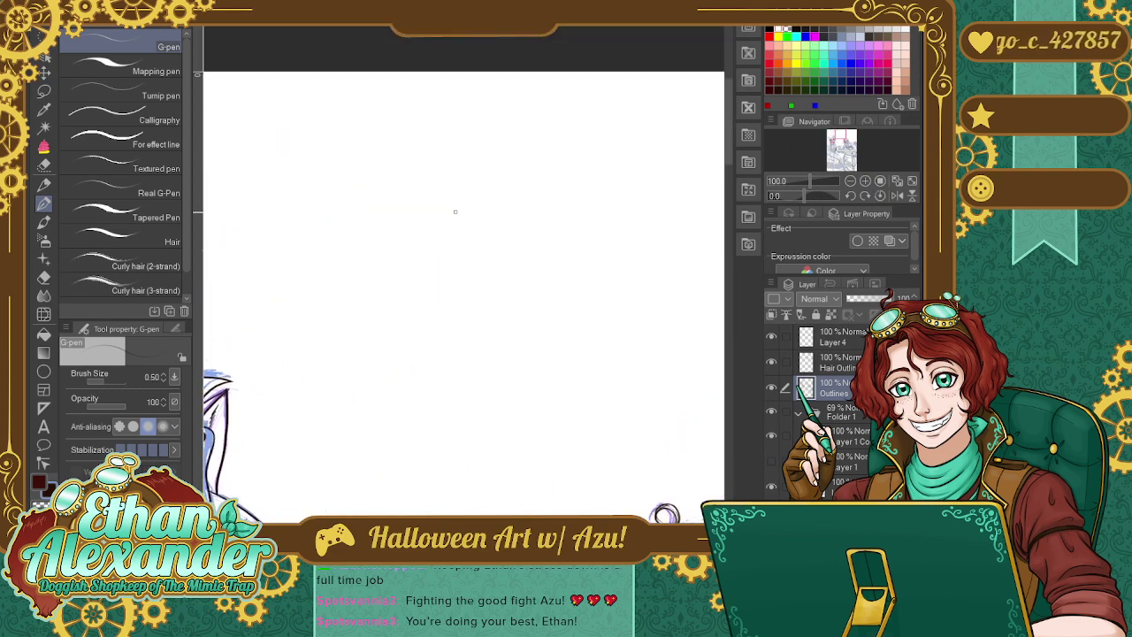
mouse_move(458, 235)
left_mouse_down()
mouse_move(448, 205)
mouse_move(465, 191)
mouse_move(510, 194)
mouse_move(510, 234)
mouse_move(467, 237)
mouse_move(498, 213)
mouse_move(455, 270)
mouse_move(465, 259)
mouse_move(472, 280)
mouse_move(480, 259)
mouse_move(499, 257)
mouse_move(508, 272)
mouse_move(517, 231)
left_mouse_up()
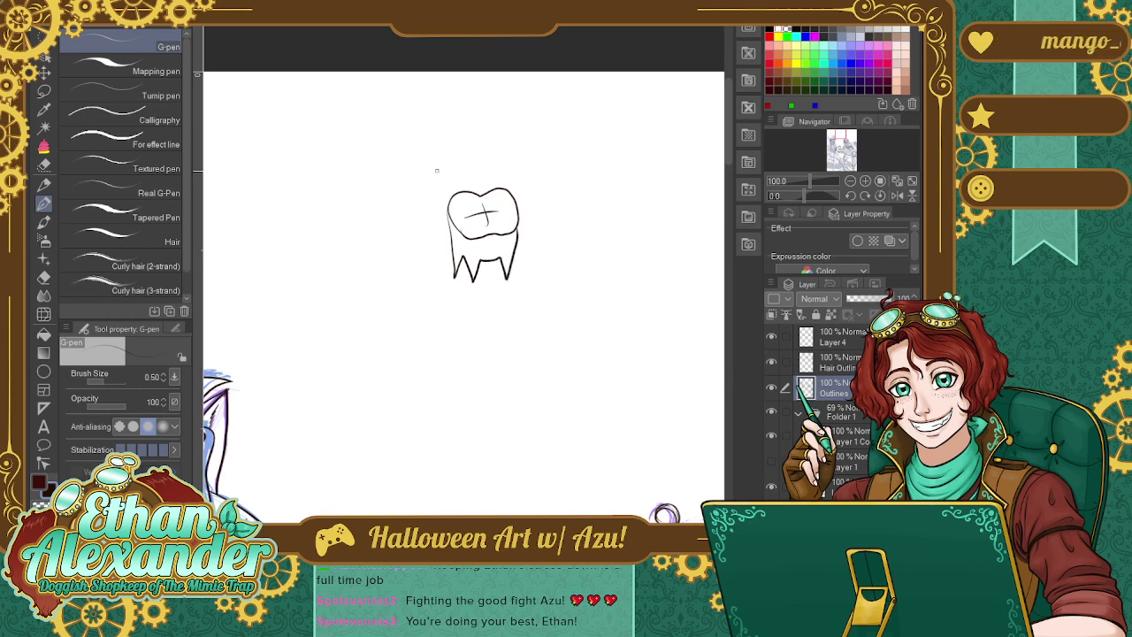
mouse_move(466, 180)
left_mouse_down()
mouse_move(478, 219)
mouse_move(487, 177)
left_mouse_up()
mouse_move(513, 235)
left_mouse_down()
mouse_move(473, 253)
mouse_move(482, 284)
mouse_move(526, 267)
mouse_move(504, 241)
mouse_move(492, 247)
mouse_move(484, 266)
mouse_move(520, 261)
left_mouse_up()
mouse_move(450, 200)
left_mouse_down()
mouse_move(506, 184)
mouse_move(514, 200)
left_mouse_up()
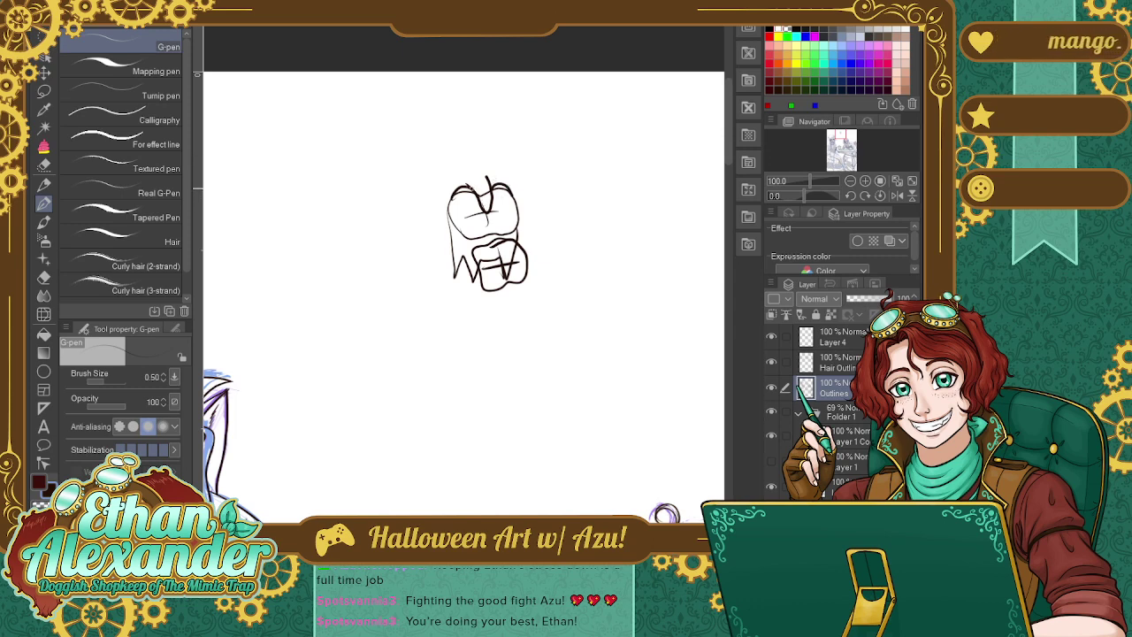
mouse_move(484, 189)
left_mouse_down()
mouse_move(502, 161)
mouse_move(478, 176)
left_mouse_up()
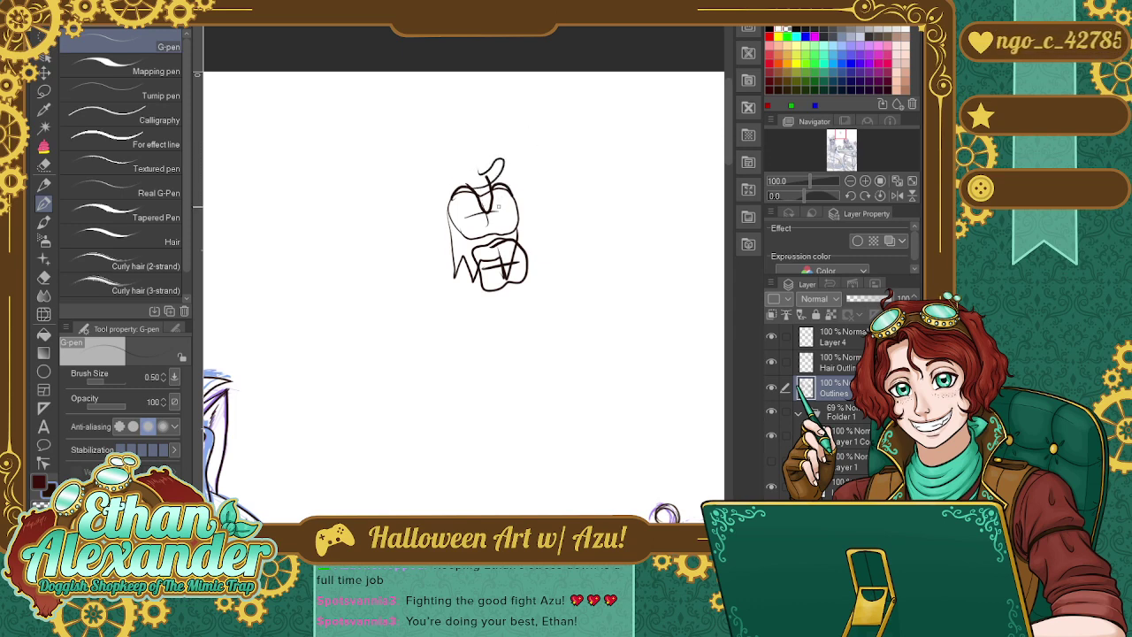
left_click_drag(467, 214, 512, 208)
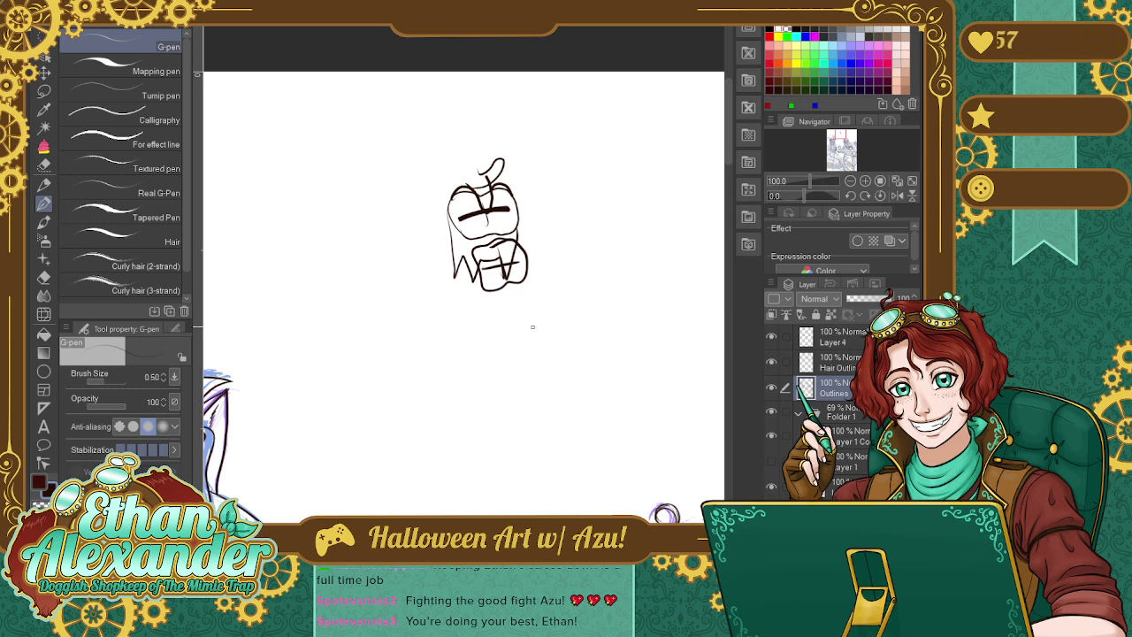
mouse_move(482, 173)
left_mouse_down()
mouse_move(503, 154)
mouse_move(483, 202)
left_mouse_up()
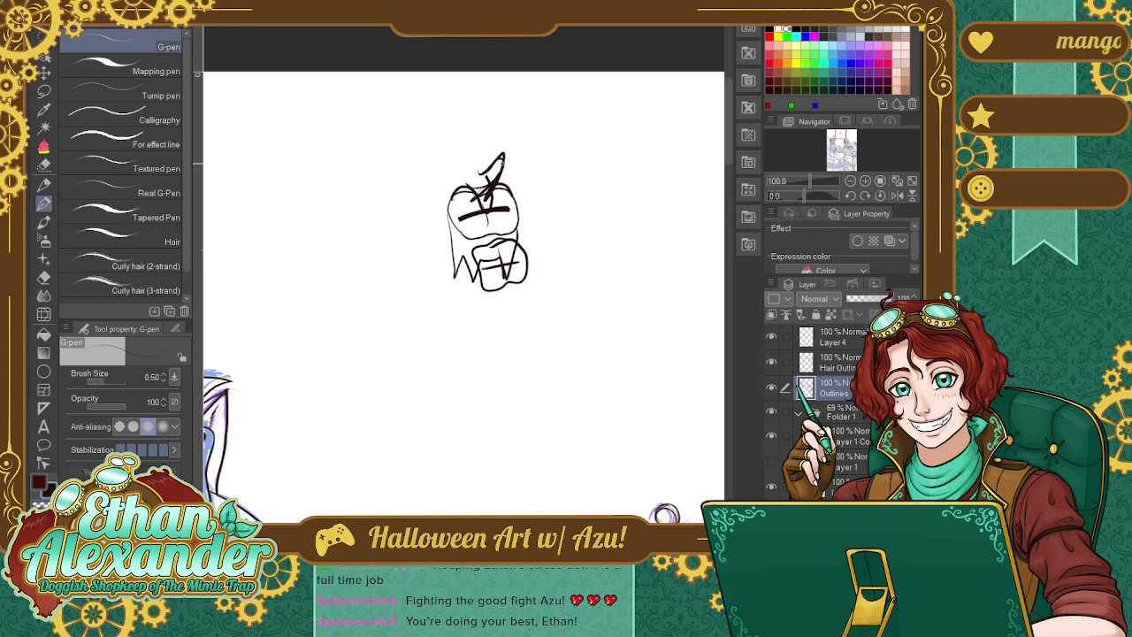
key("ctrl+z")
key("ctrl+z")
key("ctrl+z")
key("ctrl+z")
key("ctrl+z")
key("ctrl+z")
key("ctrl+z")
key("ctrl+z")
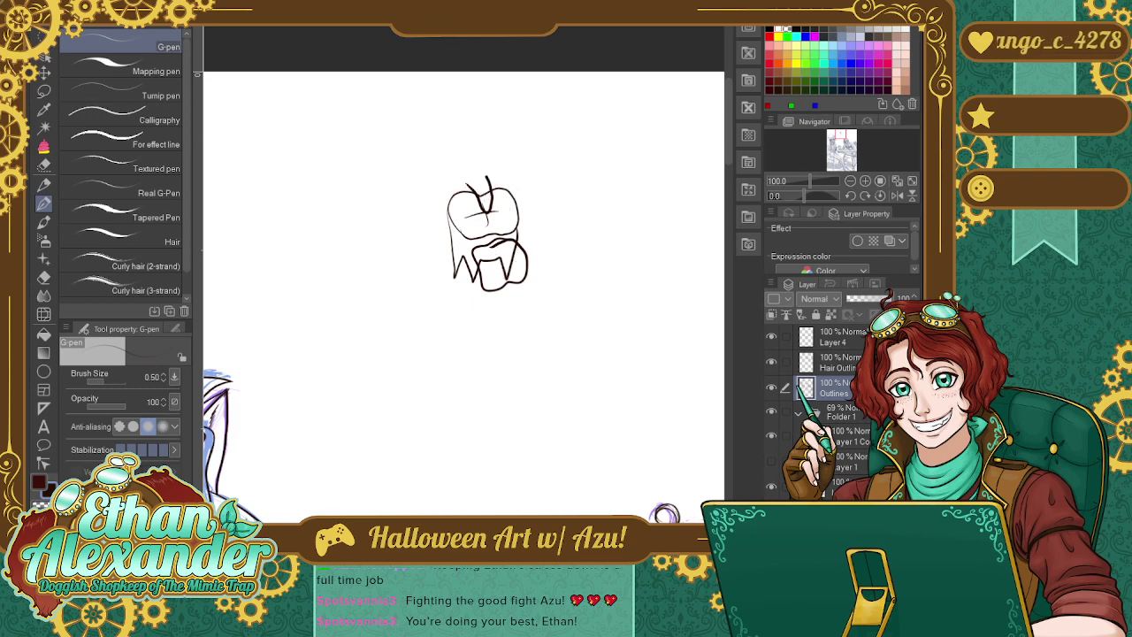
key("ctrl+z")
key("ctrl+z")
key("ctrl+z")
key("ctrl+z")
key("ctrl+z")
key("ctrl+z")
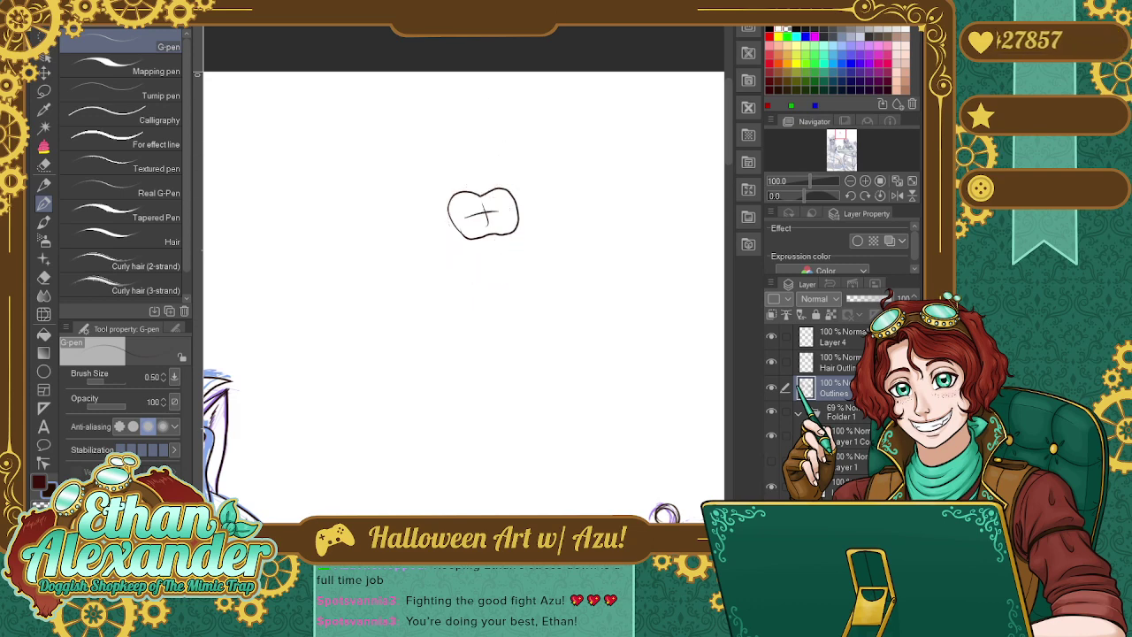
key("ctrl+z")
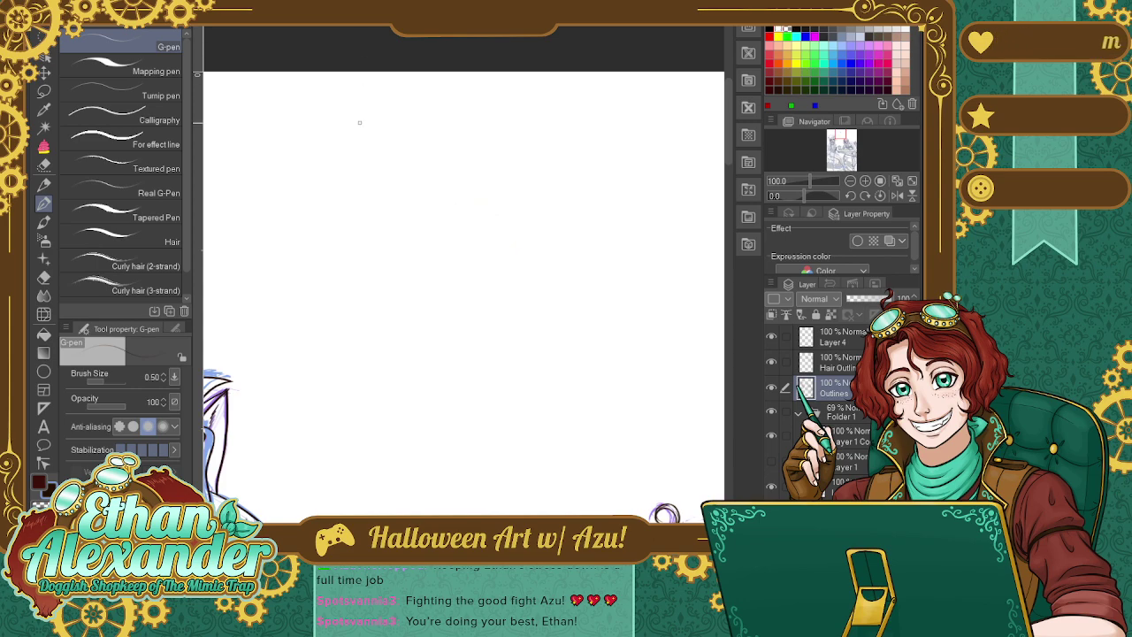
Ink the leaf-shaped and small round cutouts inside the fifth lace scallop, over the near thigh.
mouse_move(857, 155)
left_mouse_down()
mouse_move(840, 138)
mouse_move(835, 174)
left_mouse_up()
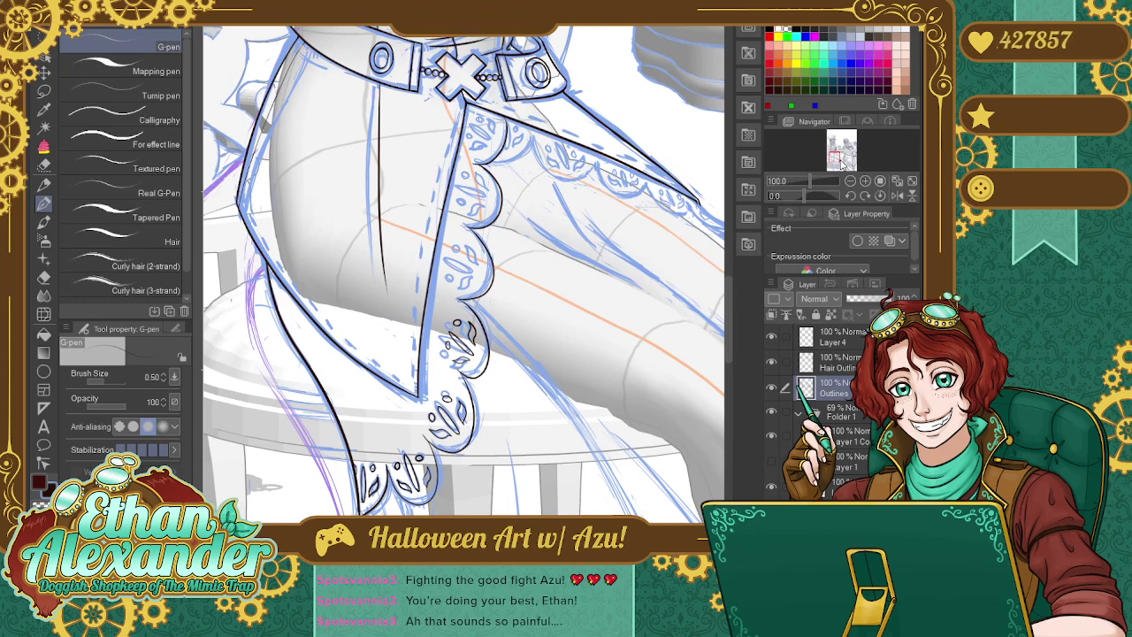
left_click_drag(864, 195, 865, 196)
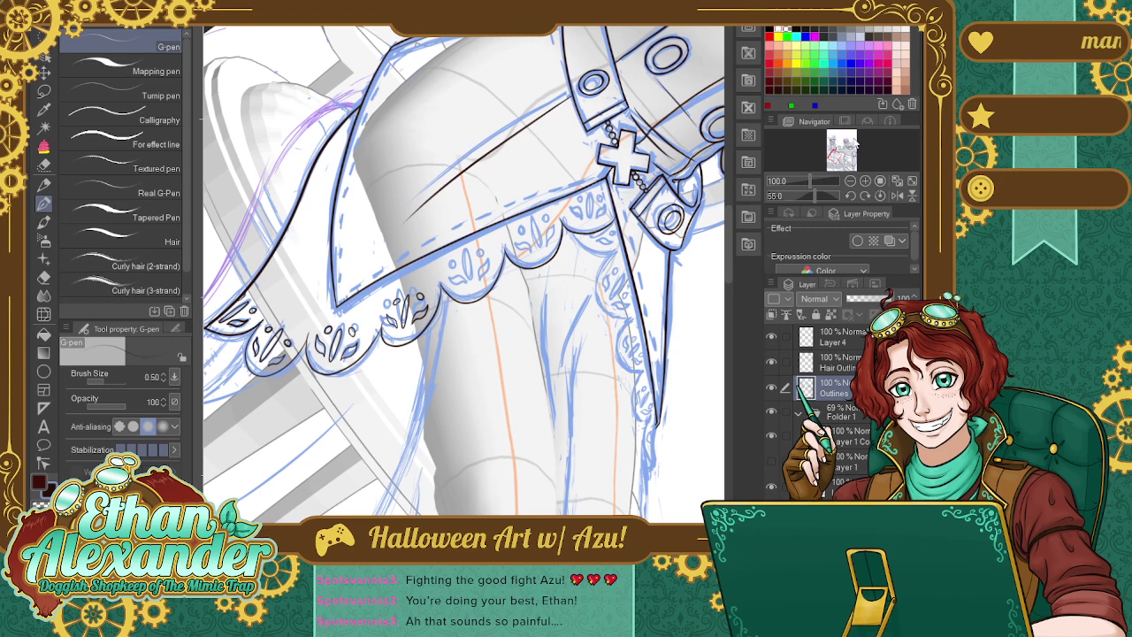
left_click(865, 181)
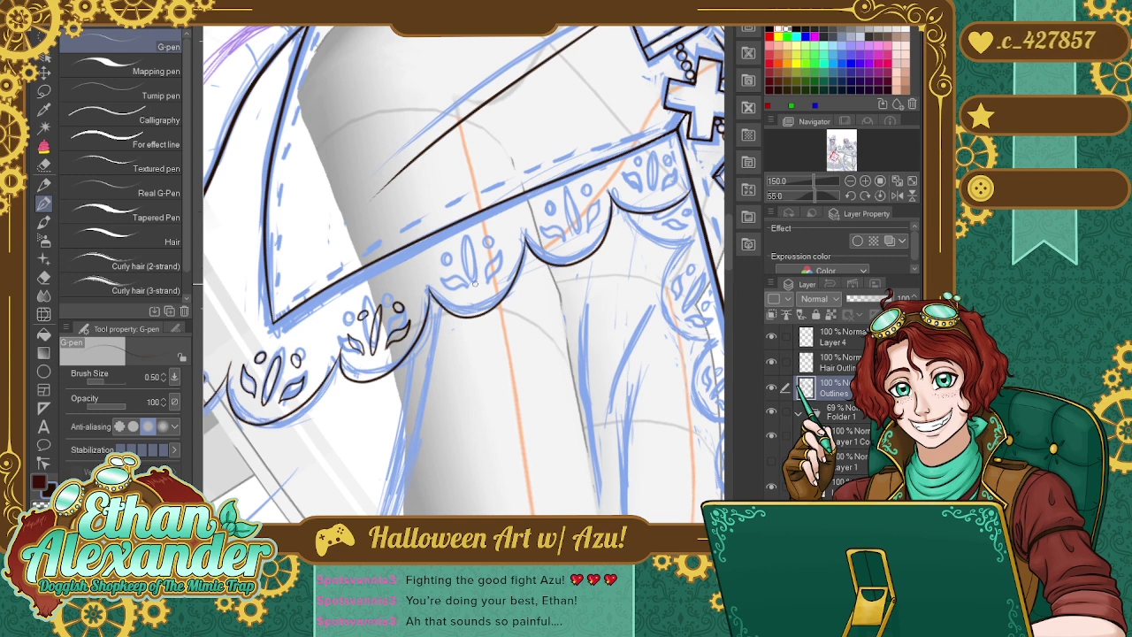
mouse_move(475, 288)
left_mouse_down()
mouse_move(472, 248)
mouse_move(474, 285)
mouse_move(470, 249)
mouse_move(472, 283)
left_mouse_up()
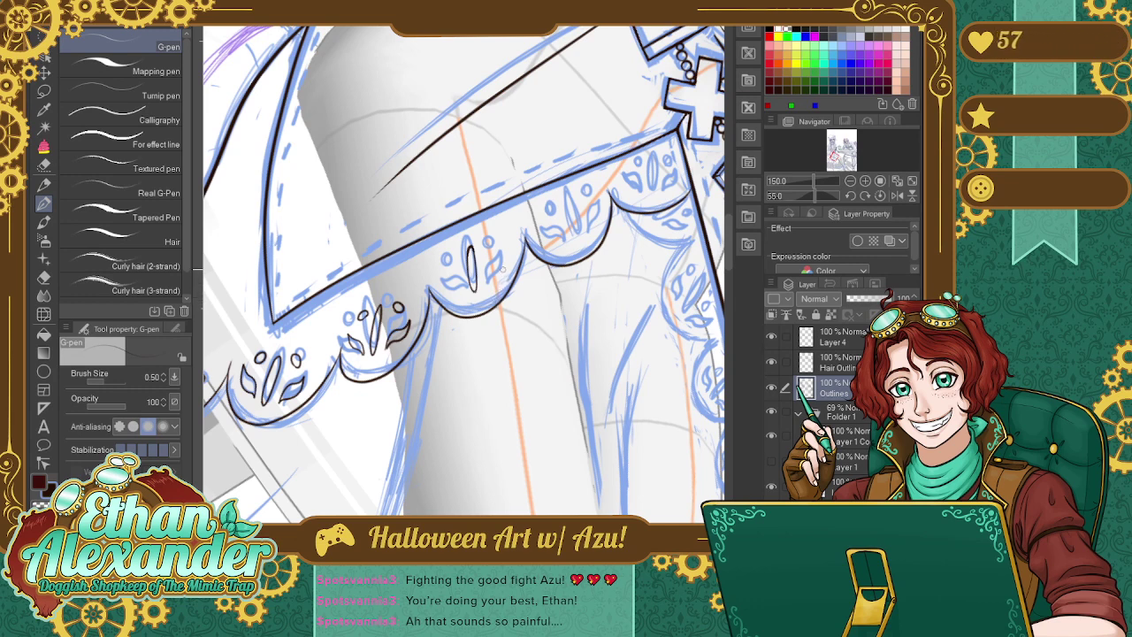
left_click_drag(484, 281, 499, 255)
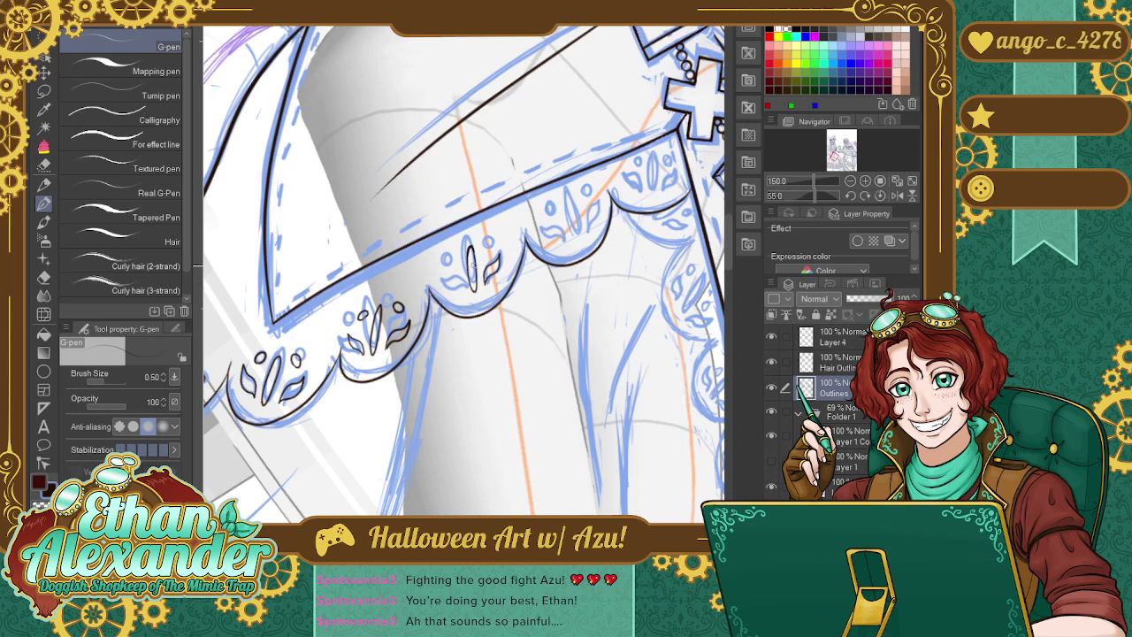
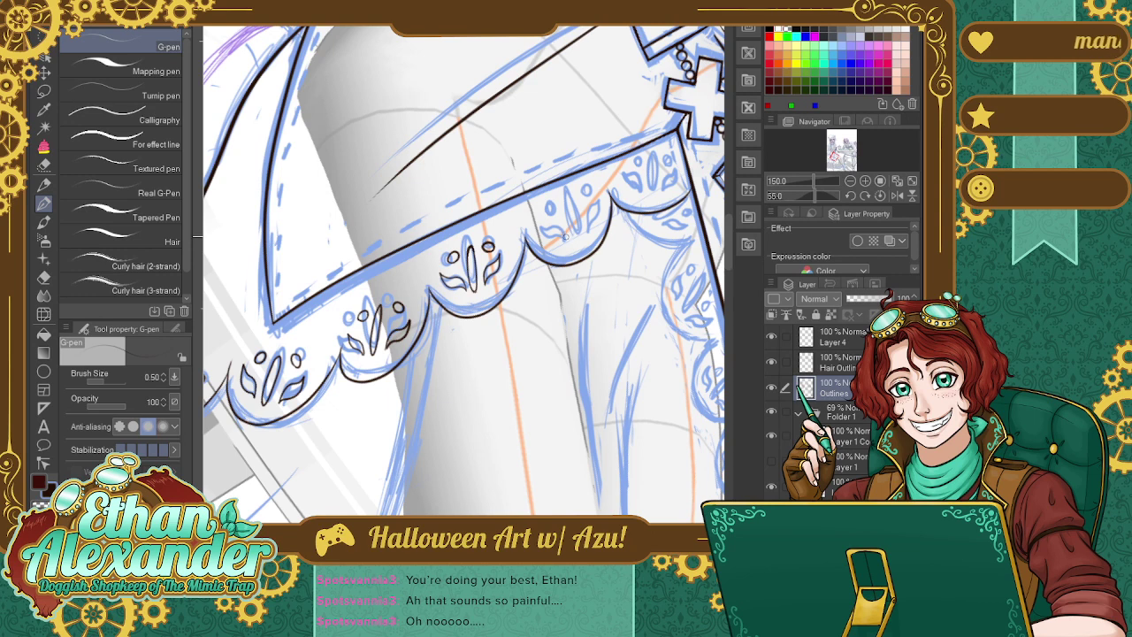
Ink the central leaf, side leaves and small round cutouts inside the sixth lace scallop, where the two legs meet.
left_click_drag(567, 247, 563, 201)
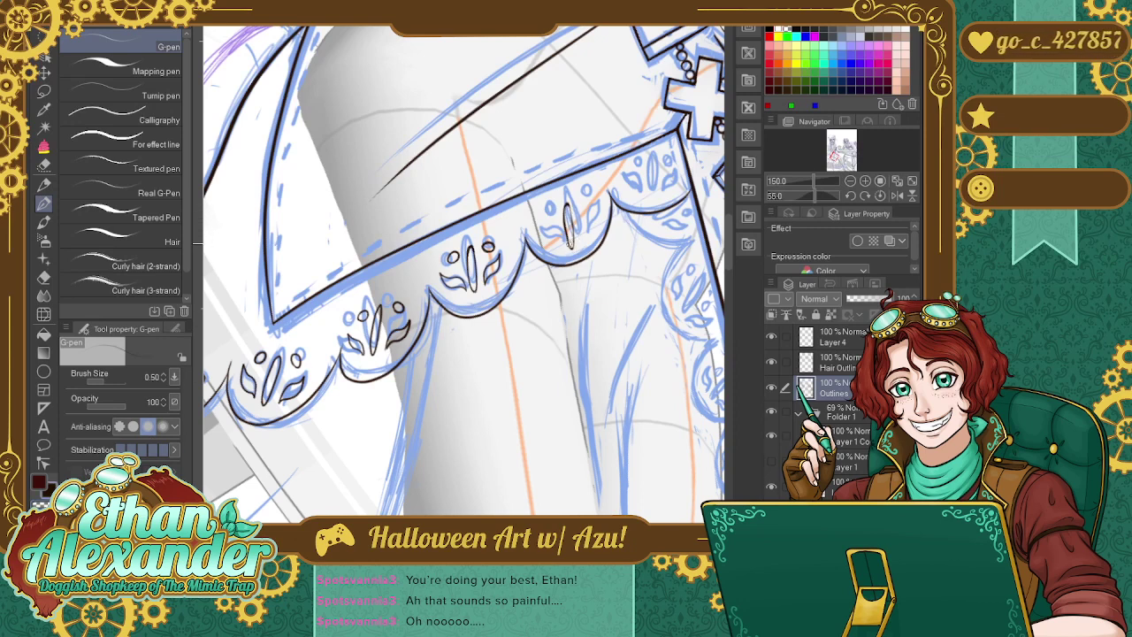
left_click_drag(573, 247, 572, 212)
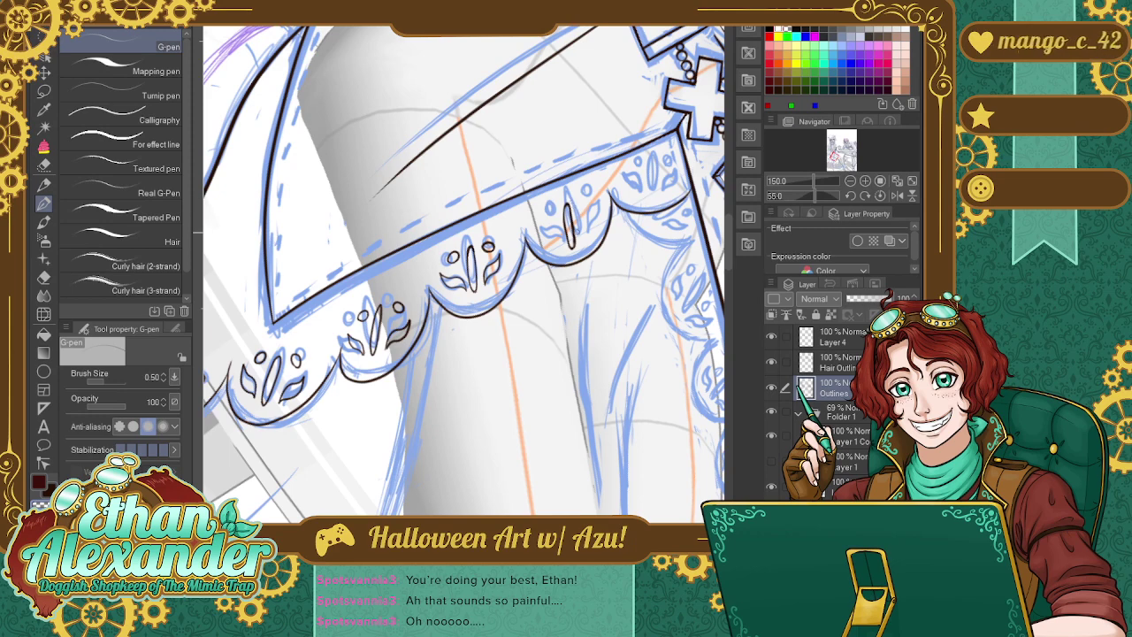
key("ctrl+z")
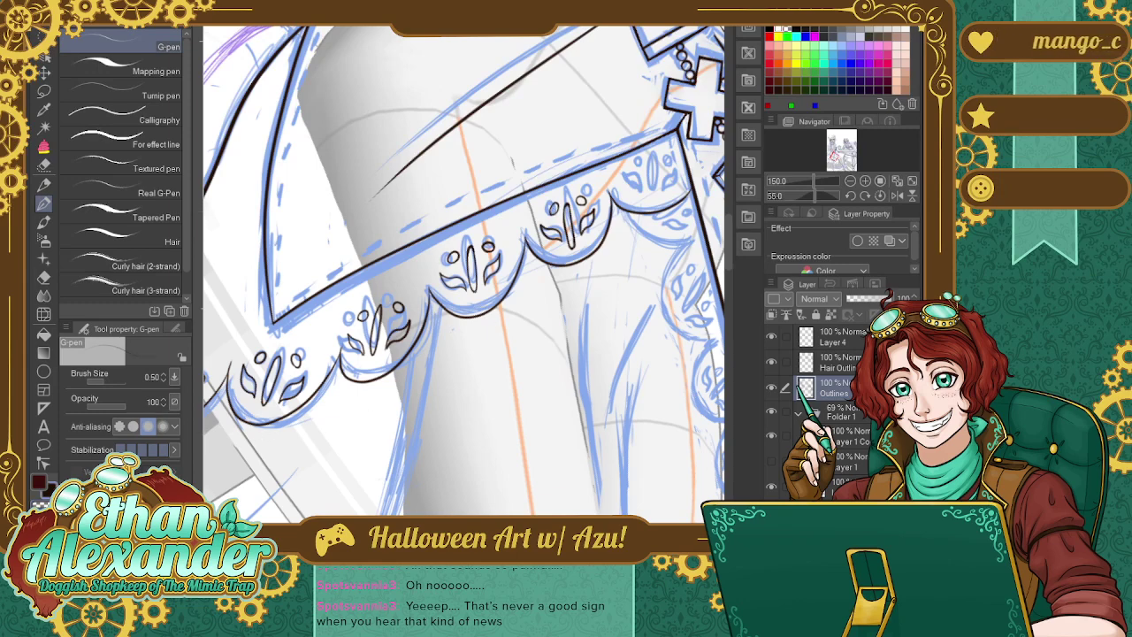
Ink the leaf-shaped and small round cutouts inside the seventh lace scallop, just below the belt's cross charm.
scroll(464, 275, "down", 2)
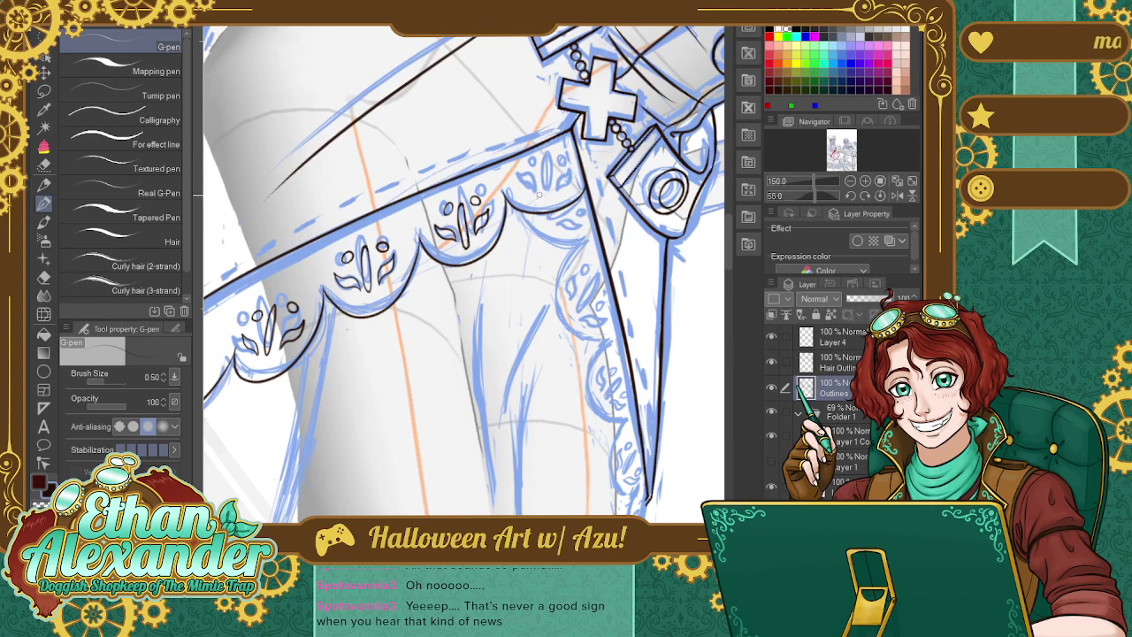
mouse_move(540, 198)
left_mouse_down()
mouse_move(545, 155)
mouse_move(545, 200)
mouse_move(549, 165)
mouse_move(541, 168)
mouse_move(542, 200)
mouse_move(548, 165)
mouse_move(552, 196)
left_mouse_up()
key("ctrl+z")
key("ctrl+z")
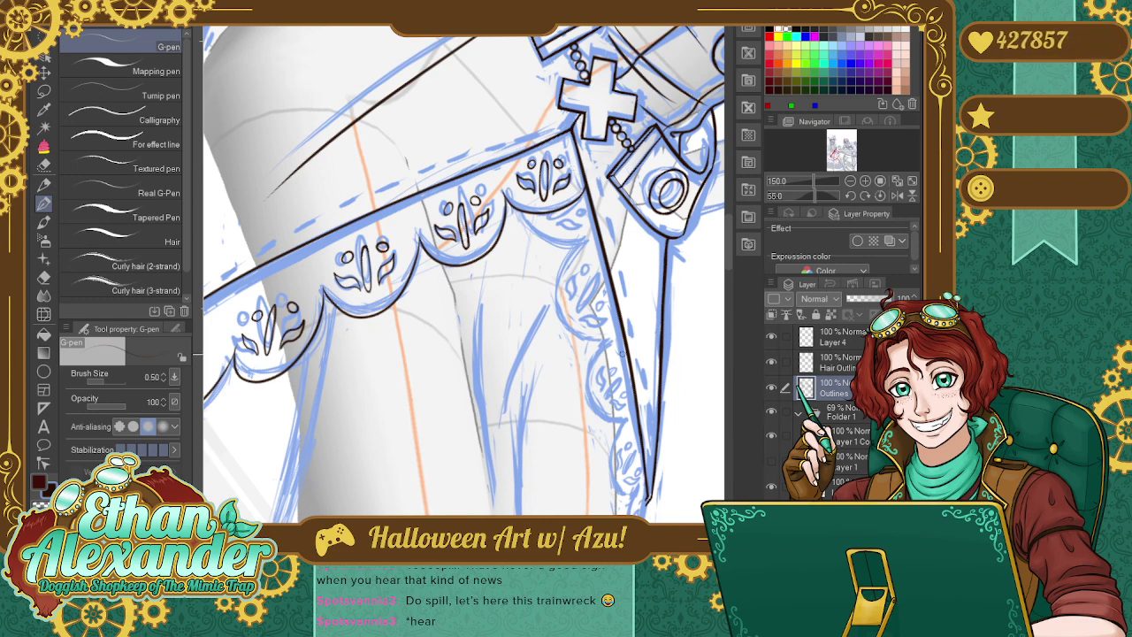
Ink the outline of the partly hidden first lace scallop on the far skirt panel, beside the corner under the cross charm.
left_click(837, 155)
left_click(850, 181)
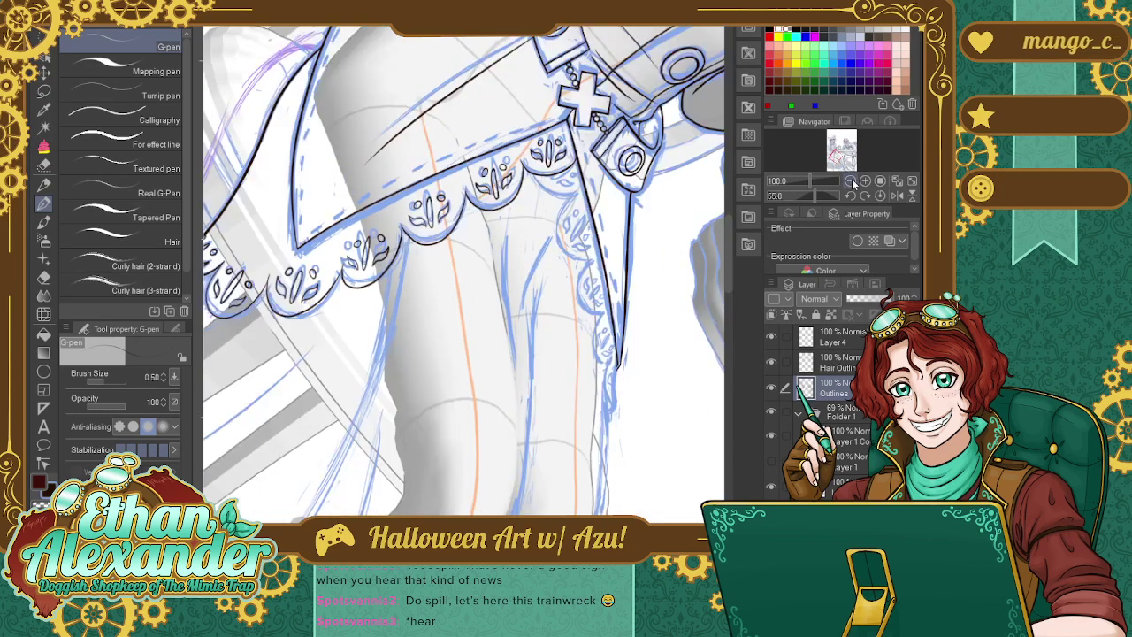
left_click(849, 180)
left_click(865, 181)
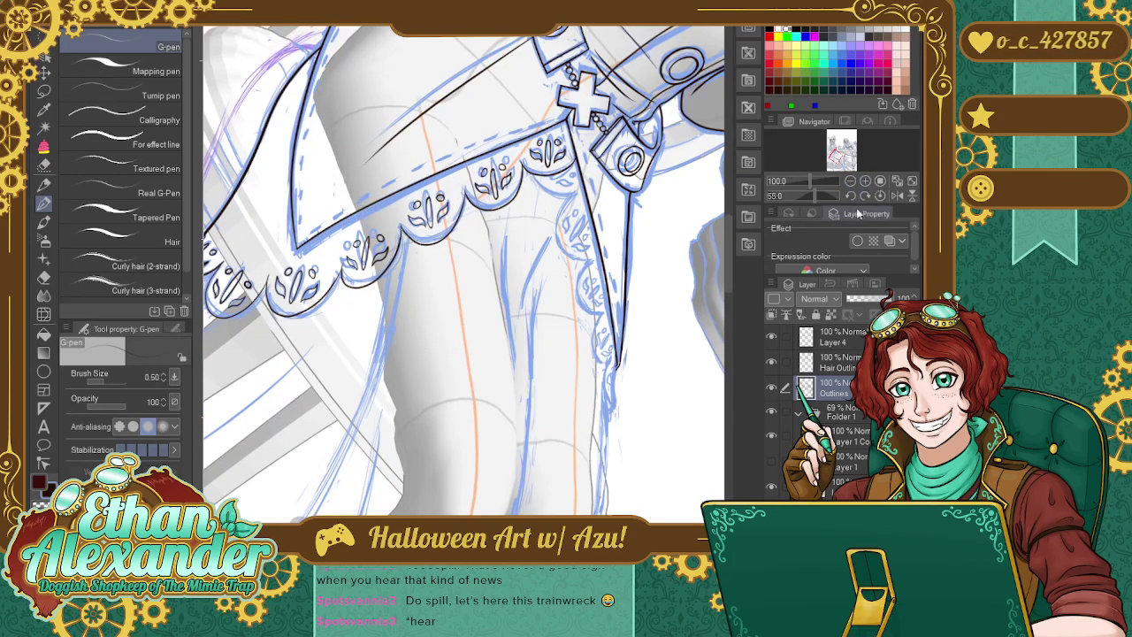
left_click(880, 196)
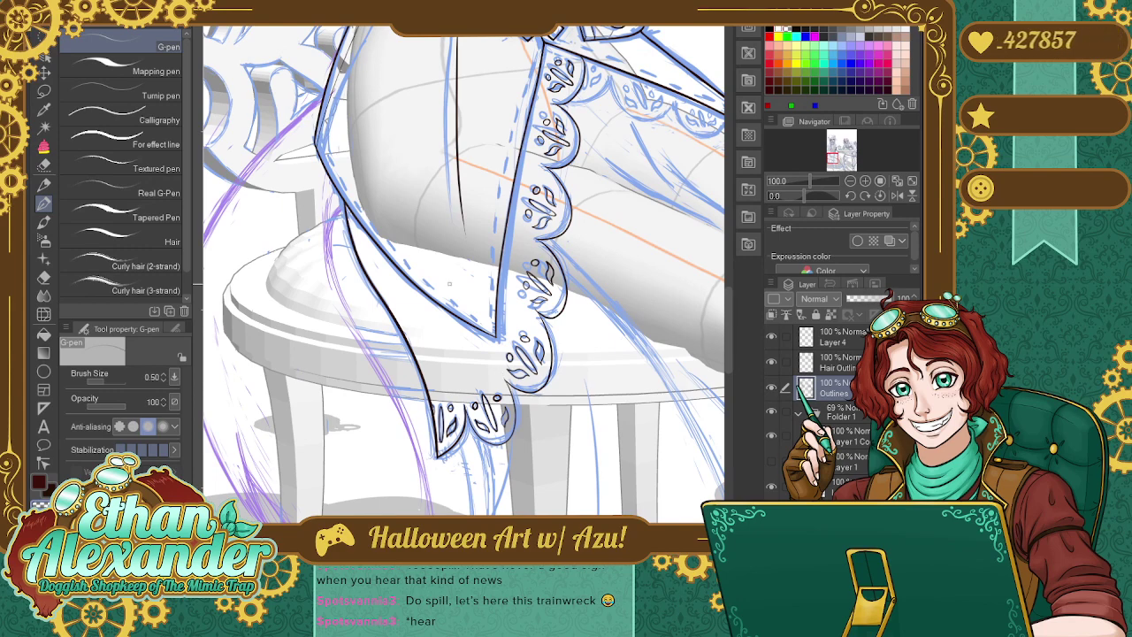
left_click_drag(835, 161, 815, 152)
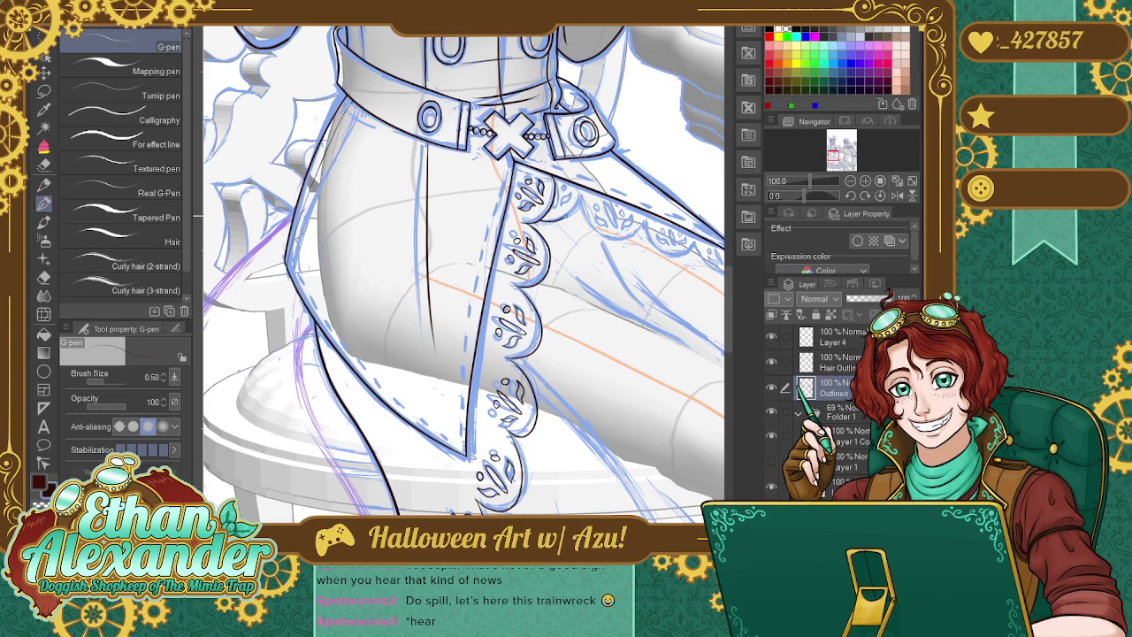
left_click_drag(842, 159, 841, 156)
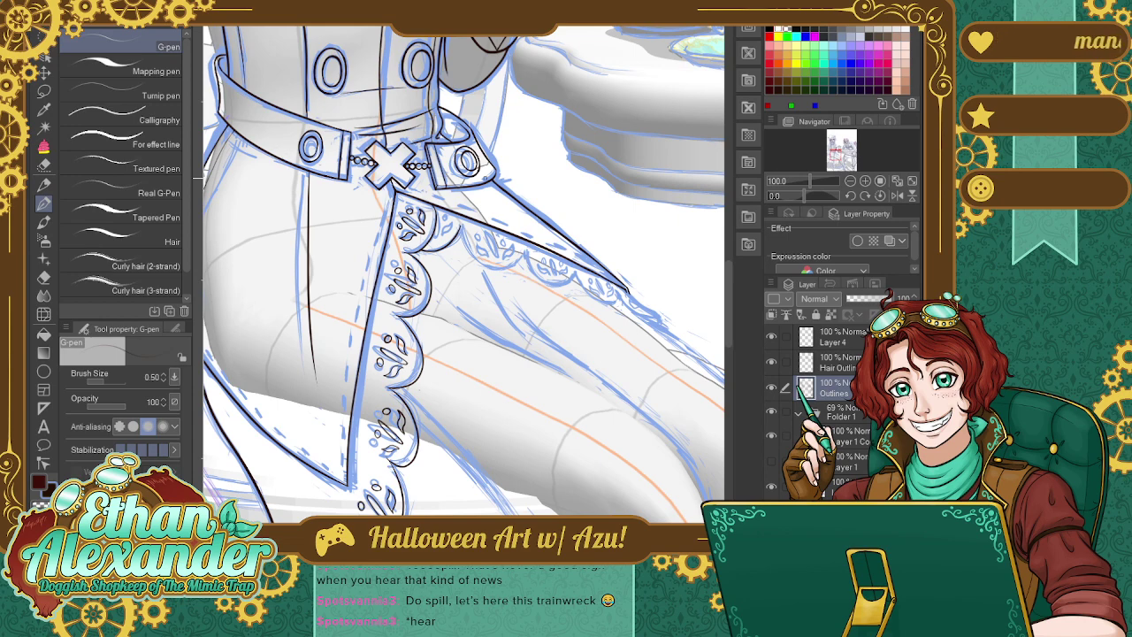
left_click(863, 188)
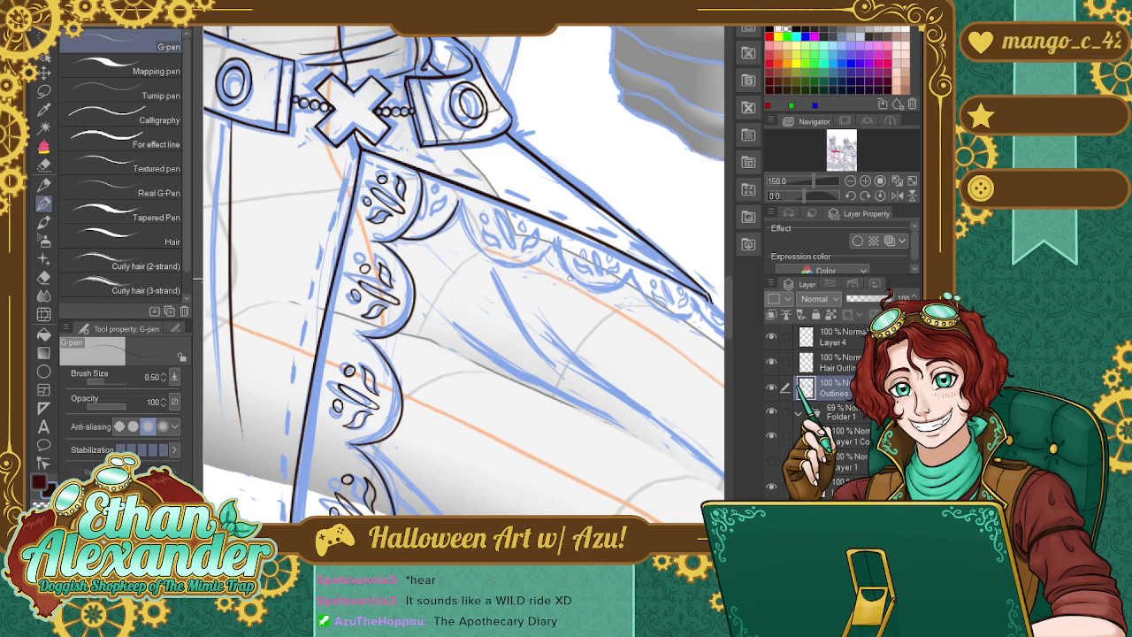
Rotate the canvas to 60 degrees and ink the outline of the second lace scallop on the far skirt panel.
mouse_move(569, 278)
left_mouse_down()
mouse_move(537, 214)
mouse_move(468, 278)
mouse_move(334, 203)
left_mouse_up()
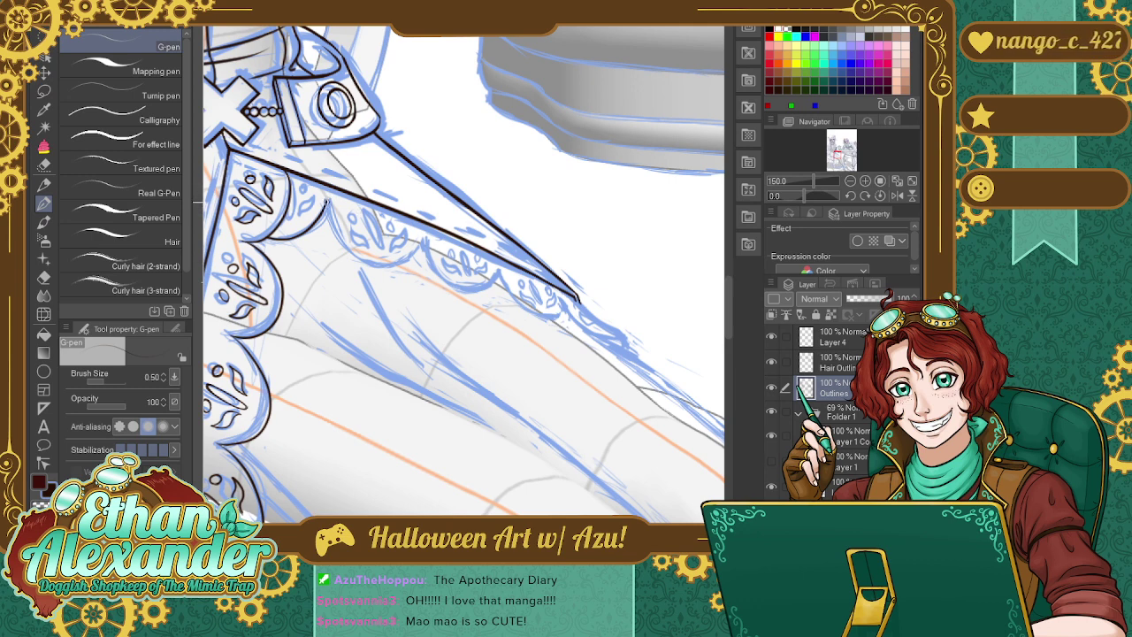
mouse_move(325, 204)
left_mouse_down()
mouse_move(336, 235)
mouse_move(373, 266)
mouse_move(416, 240)
left_mouse_up()
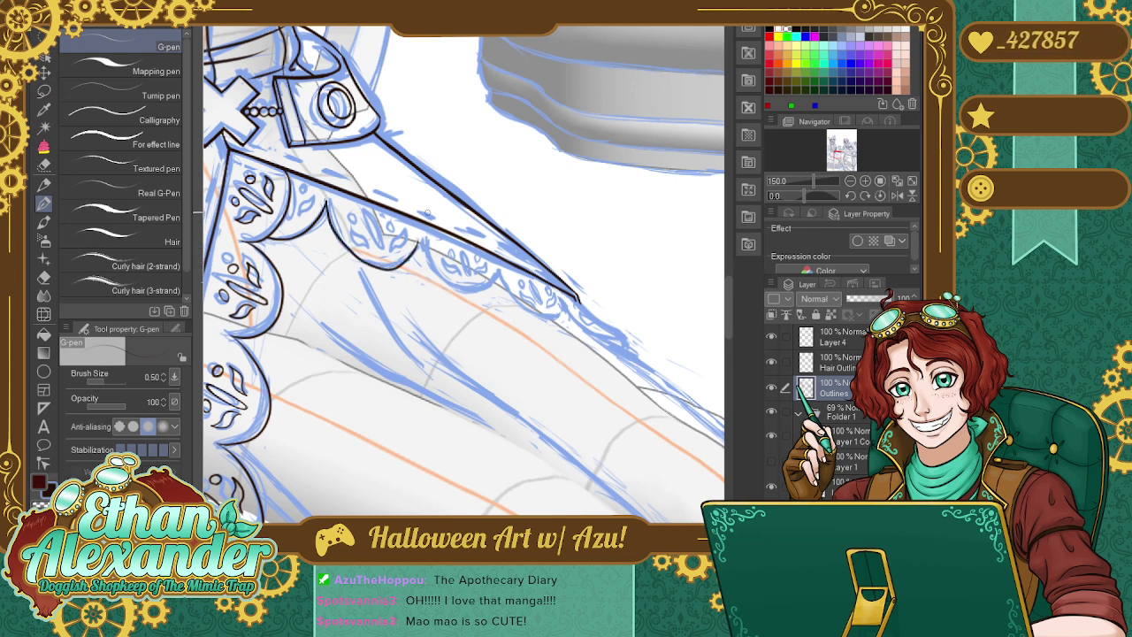
key("ctrl+z")
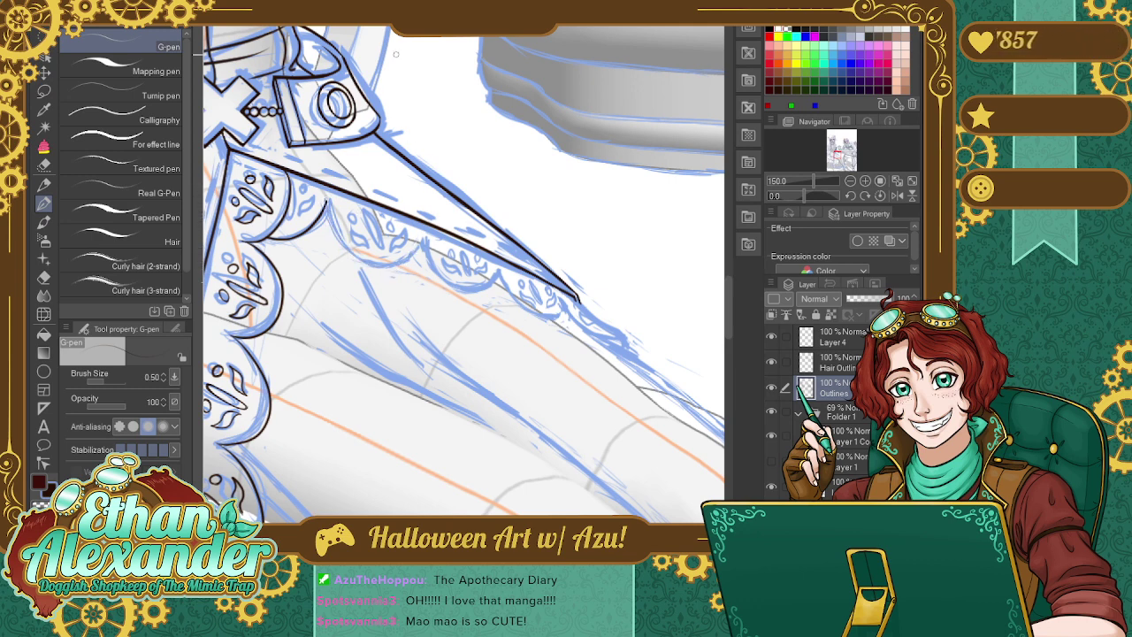
left_click(863, 196)
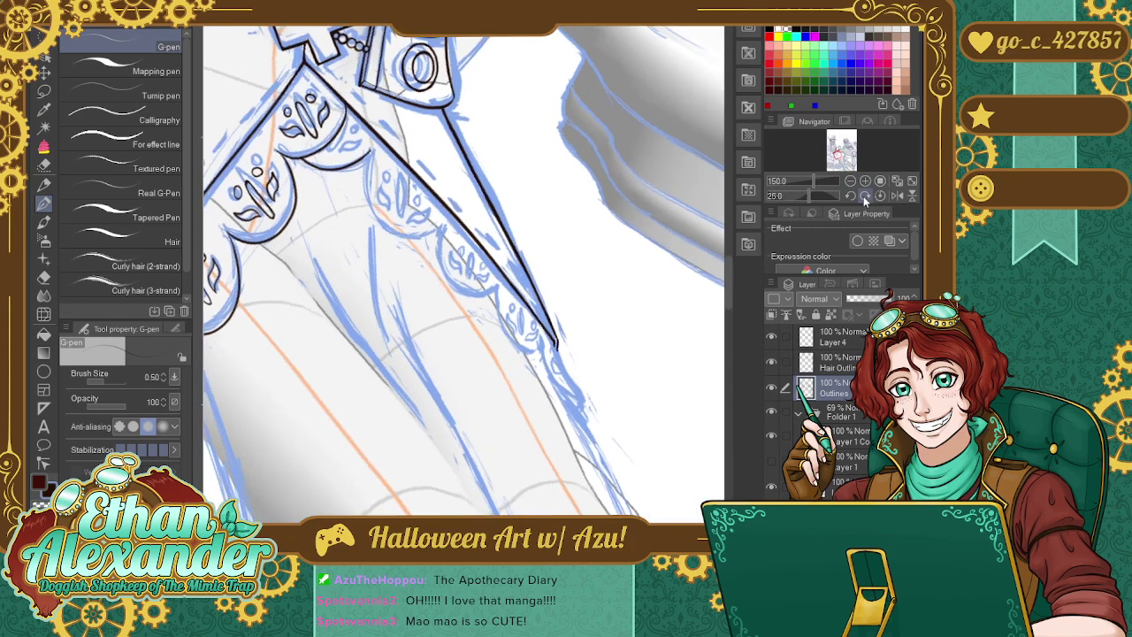
left_click_drag(863, 195, 864, 196)
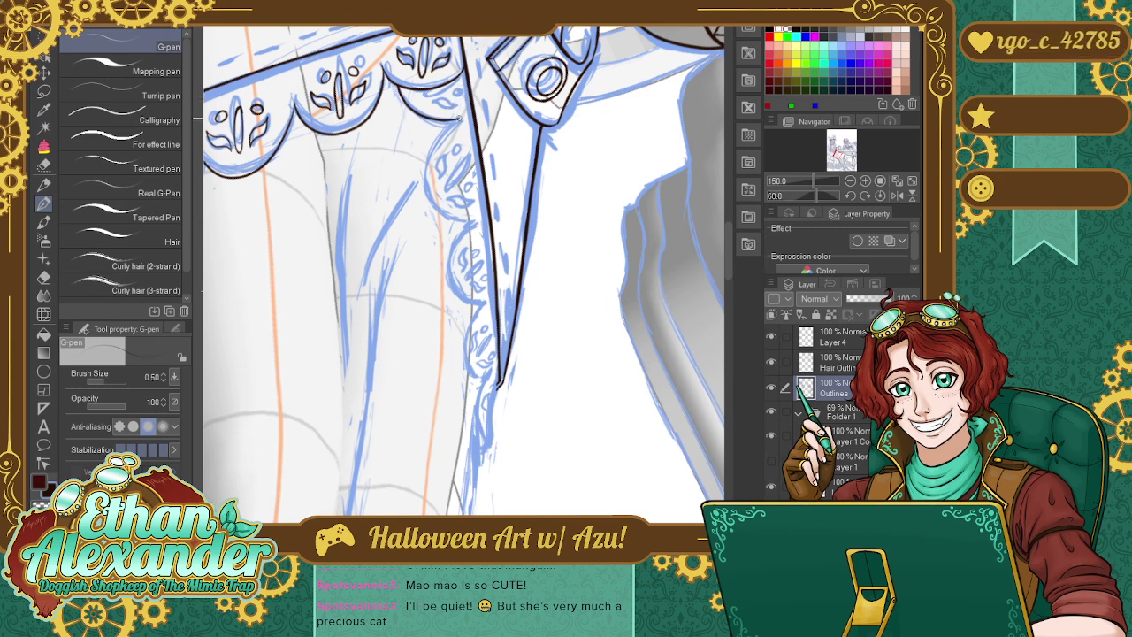
mouse_move(447, 127)
left_mouse_down()
mouse_move(428, 165)
mouse_move(476, 212)
left_mouse_up()
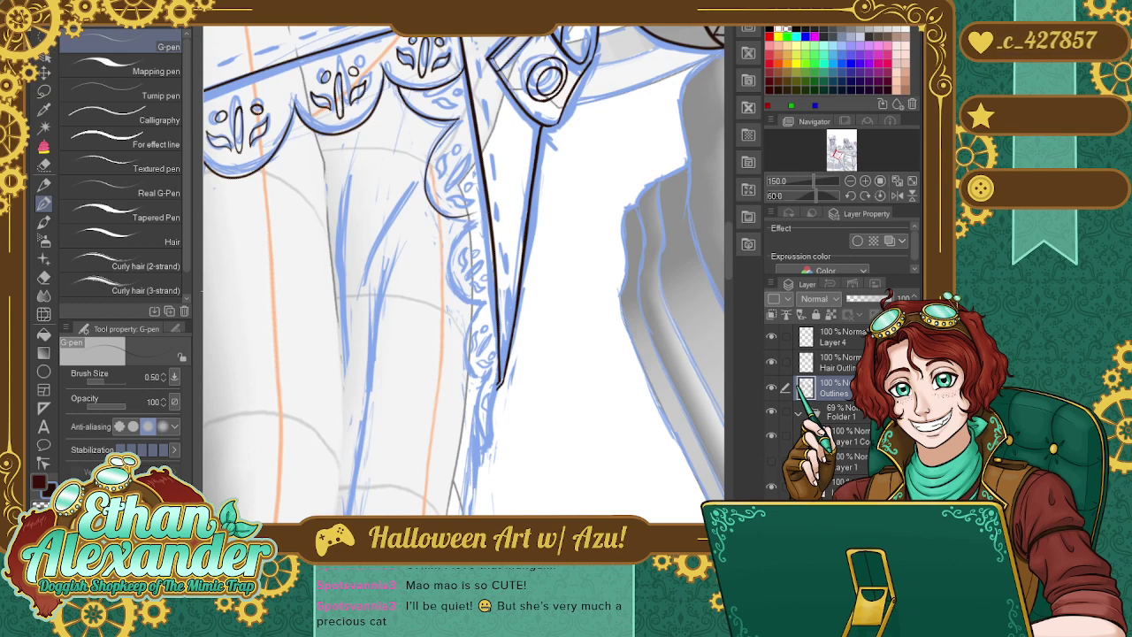
key("ctrl+z")
mouse_move(458, 118)
left_mouse_down()
mouse_move(429, 163)
mouse_move(435, 202)
mouse_move(475, 219)
left_mouse_up()
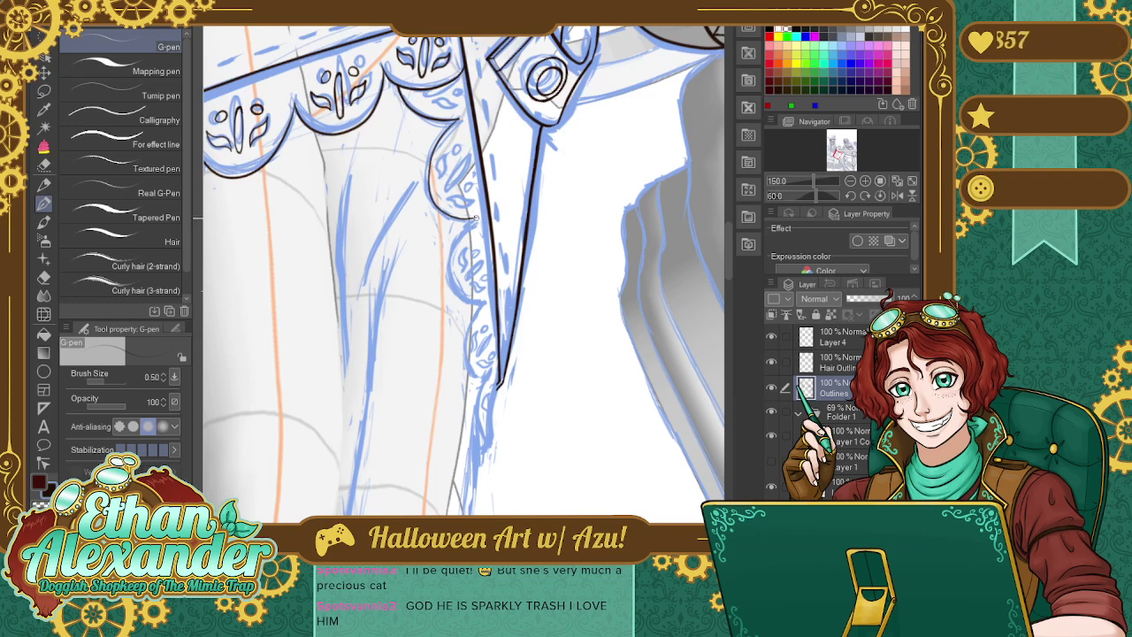
Ink the outlines of the third and fourth lace scallops, following the far skirt panel's edge to its pointed tip.
left_click_drag(475, 218, 451, 285)
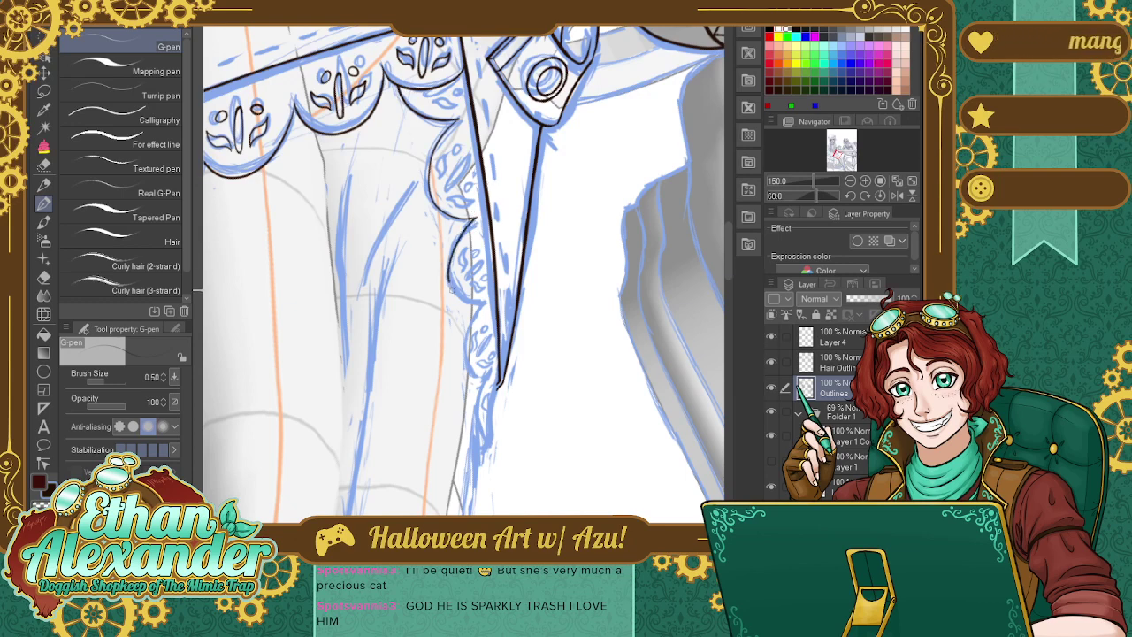
key("ctrl+z")
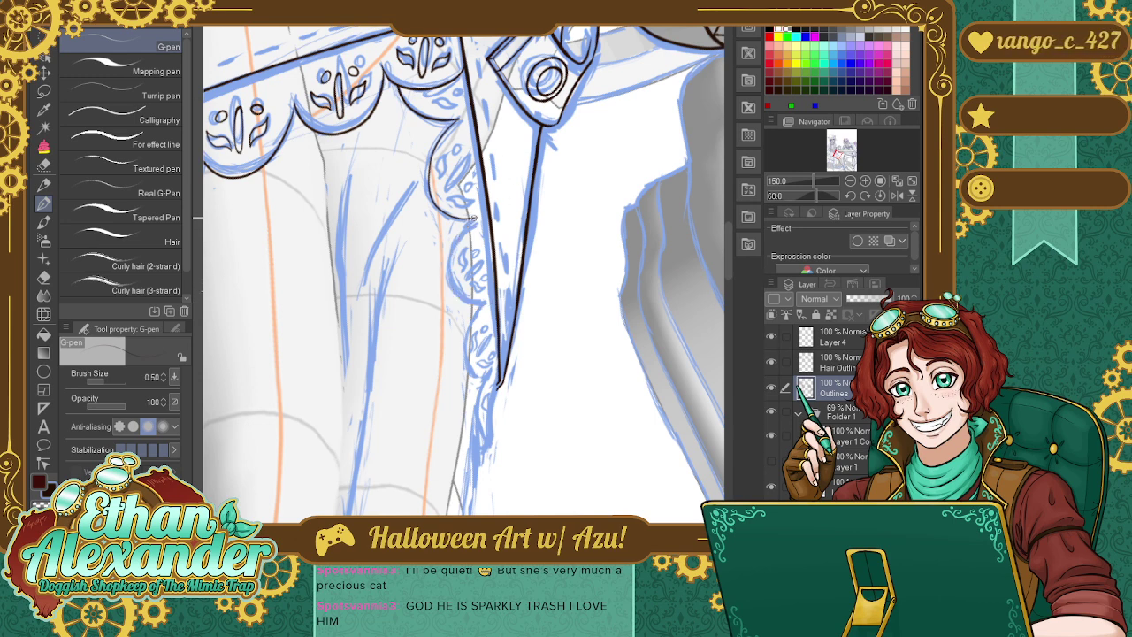
mouse_move(475, 218)
left_mouse_down()
mouse_move(448, 259)
mouse_move(494, 308)
left_mouse_up()
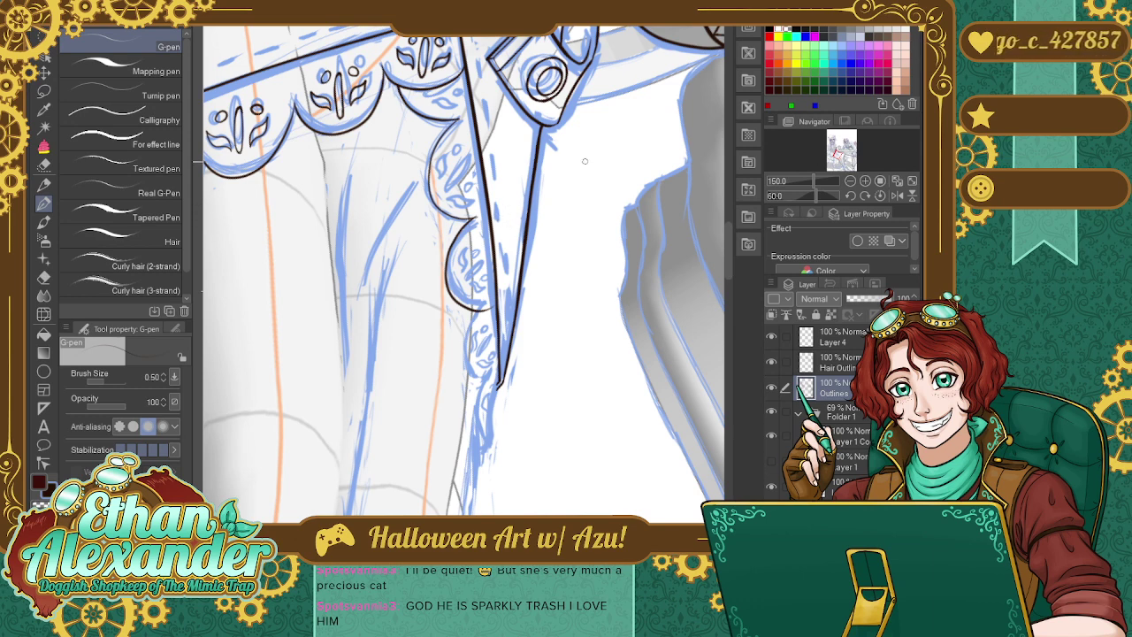
key("ctrl+z")
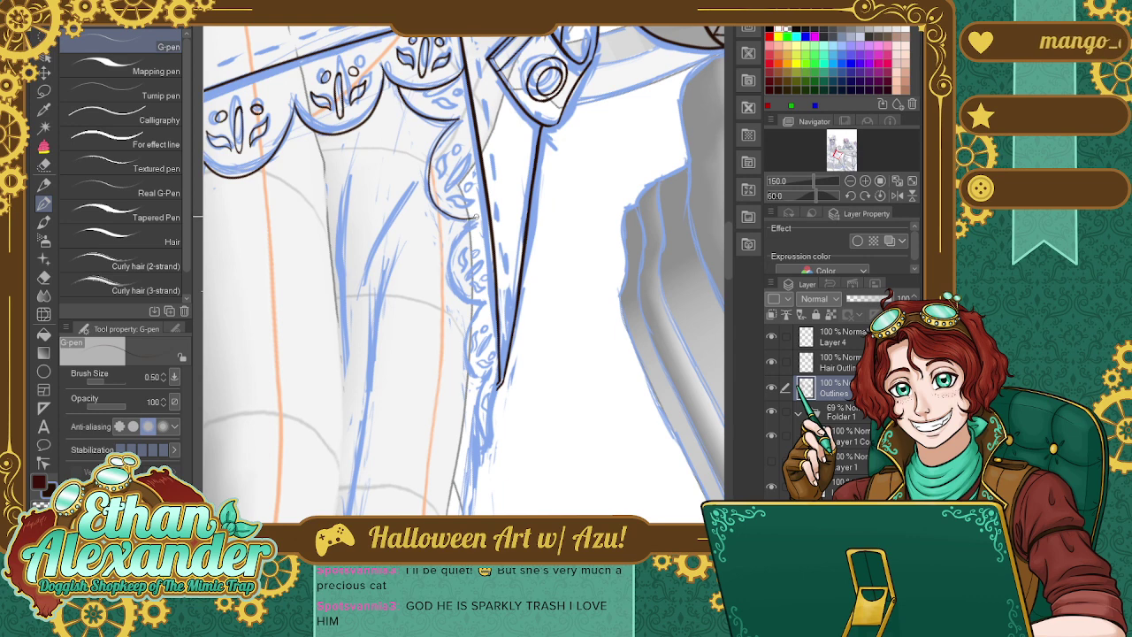
mouse_move(473, 219)
left_mouse_down()
mouse_move(452, 243)
mouse_move(449, 297)
mouse_move(494, 303)
left_mouse_up()
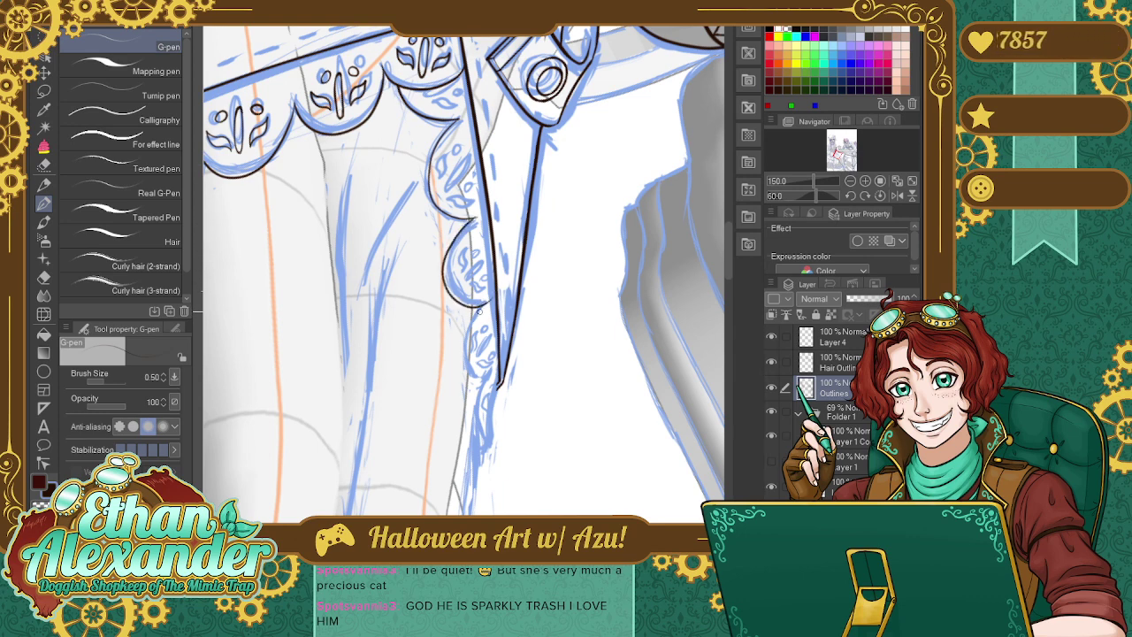
mouse_move(482, 305)
left_mouse_down()
mouse_move(464, 353)
mouse_move(491, 380)
left_mouse_up()
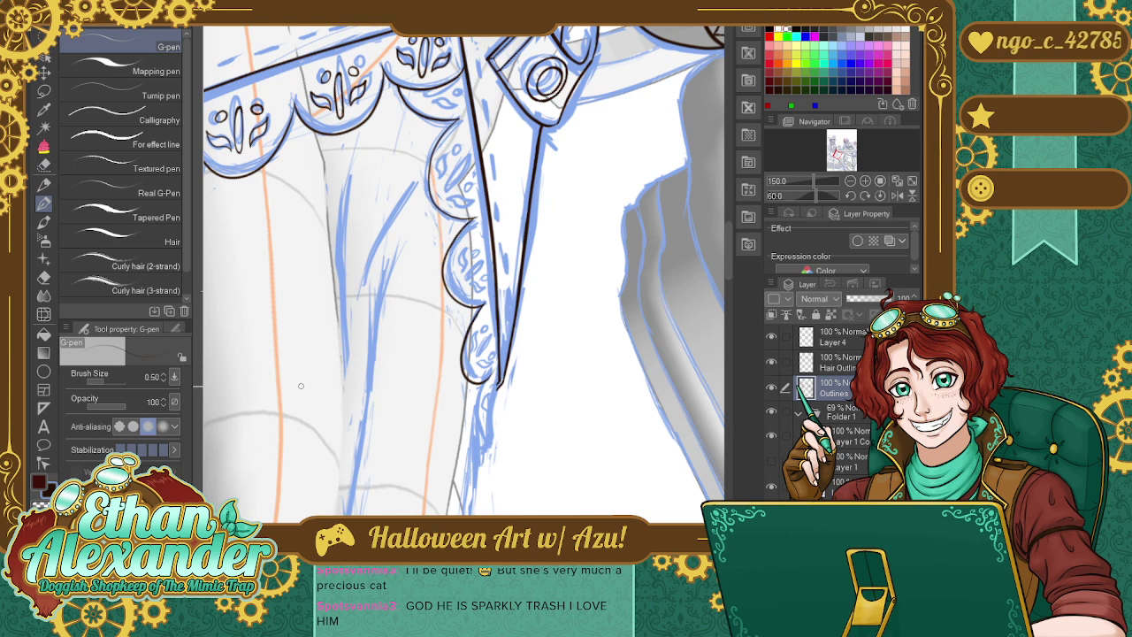
Ink the narrow folded end of the lace trim hanging just beyond the far skirt panel's pointed tip.
scroll(729, 266, "down", 3)
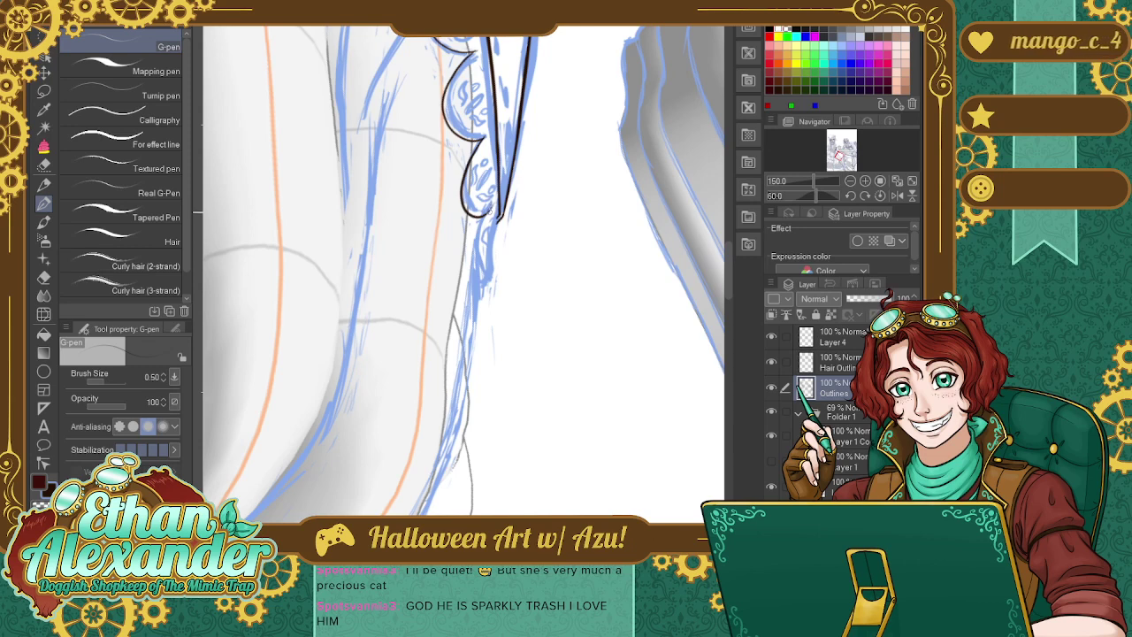
left_click_drag(493, 203, 483, 280)
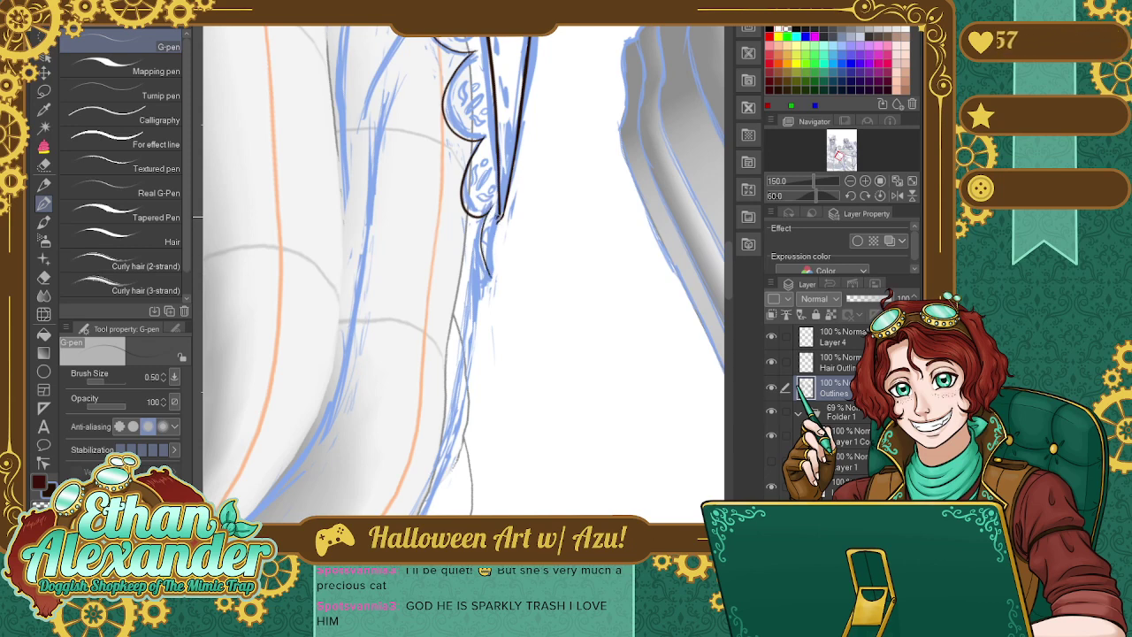
left_click_drag(497, 214, 489, 279)
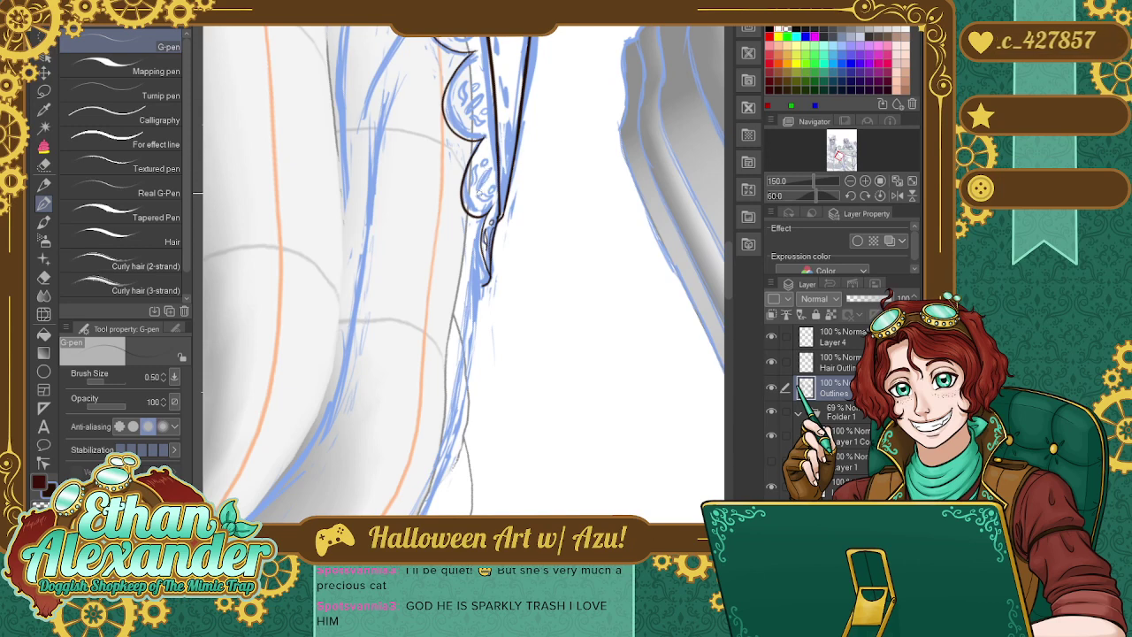
Ink the leaf-shaped and small round cutouts inside the fourth lace scallop, beside the far skirt panel's pointed tip.
mouse_move(479, 200)
left_mouse_down()
mouse_move(484, 170)
mouse_move(477, 182)
left_mouse_up()
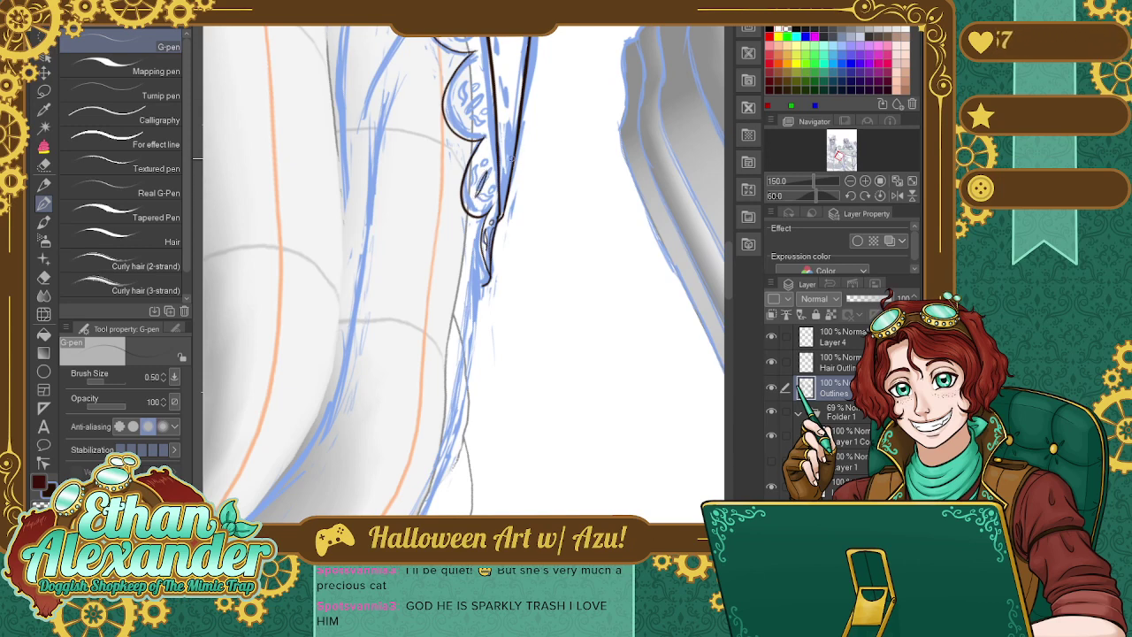
key("ctrl+z")
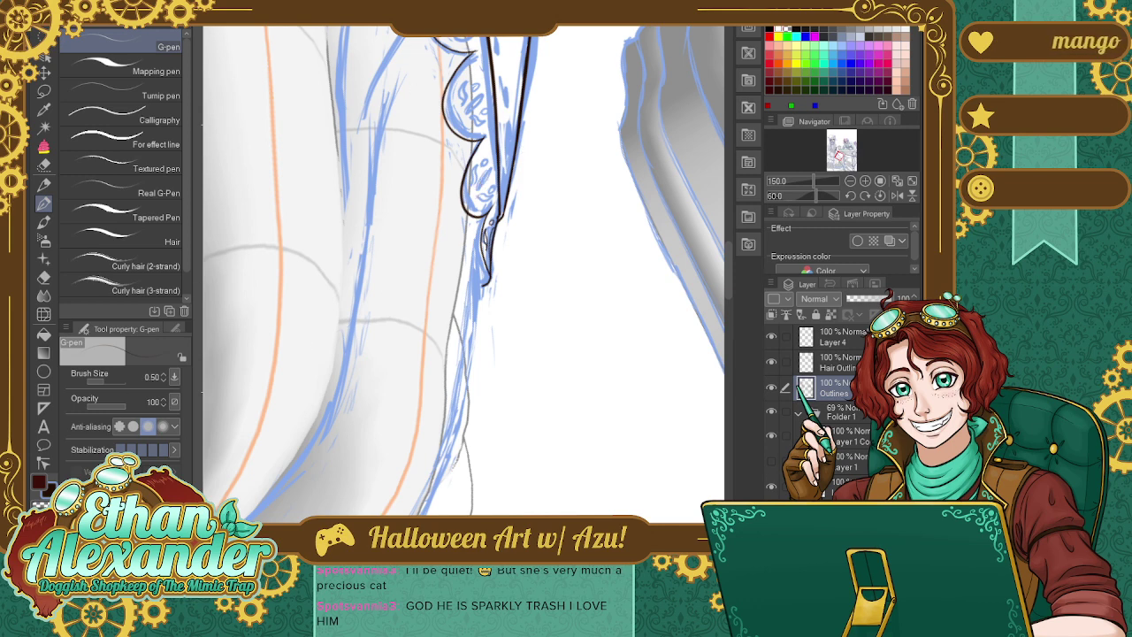
left_click_drag(477, 200, 474, 184)
mouse_move(488, 188)
left_mouse_down()
mouse_move(503, 155)
mouse_move(472, 182)
left_mouse_up()
key("ctrl+z")
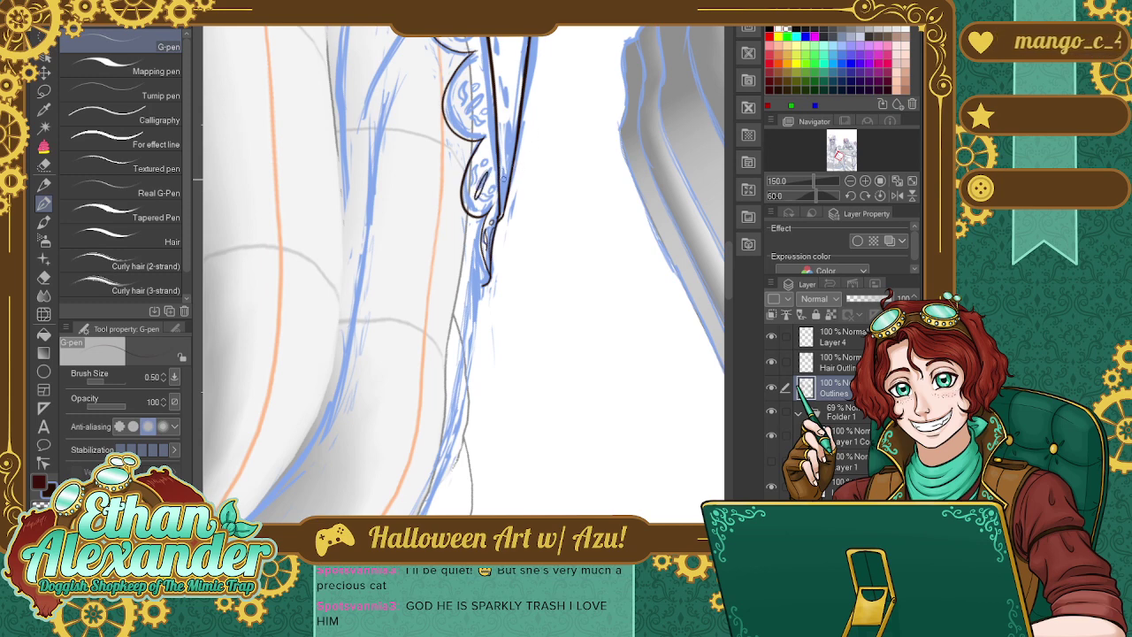
left_click_drag(478, 202, 490, 184)
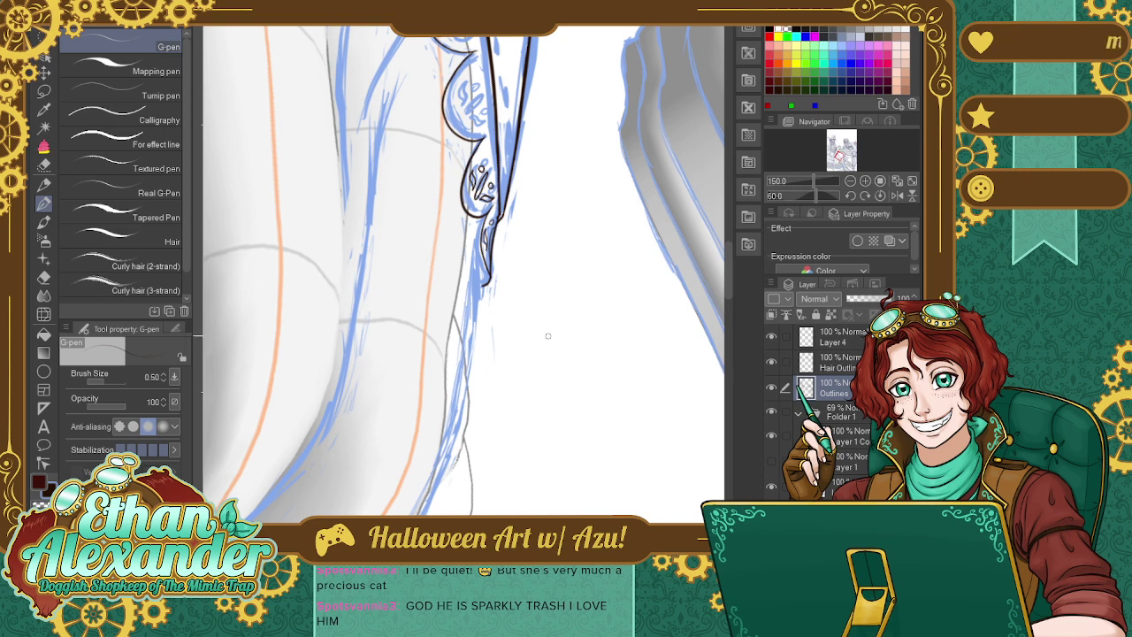
Ink the leaf-shaped and small round cutouts inside the far skirt panel's third lace scallop, rotating the canvas back to 5 degrees.
scroll(729, 253, "up", 5)
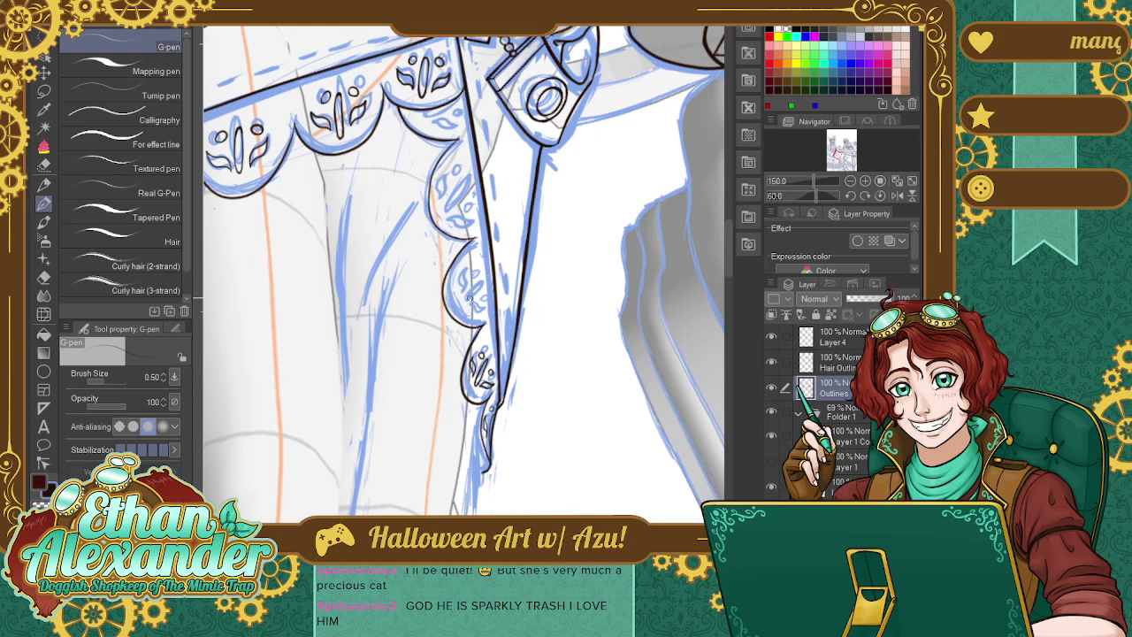
left_click_drag(481, 282, 457, 307)
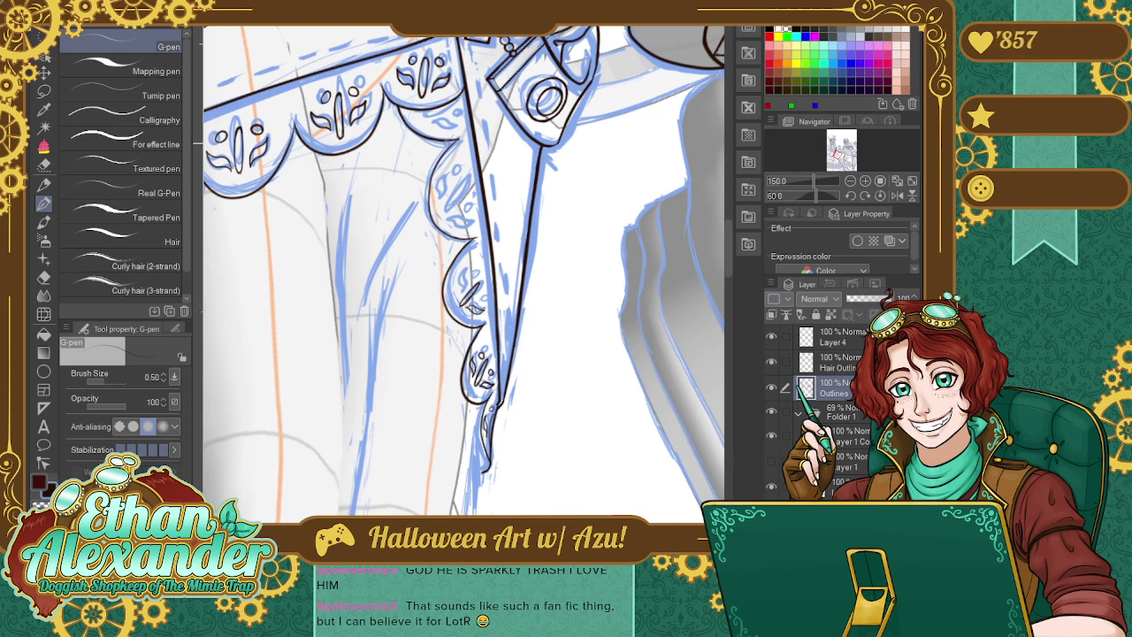
left_click(850, 194)
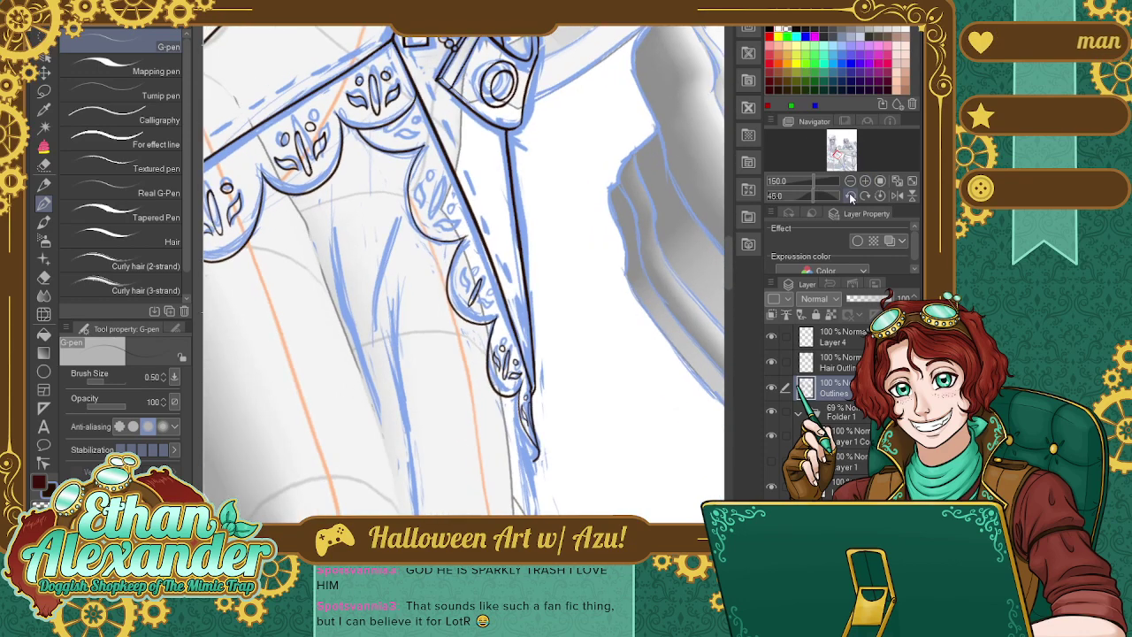
left_click(849, 195)
left_click(850, 195)
left_click(850, 195)
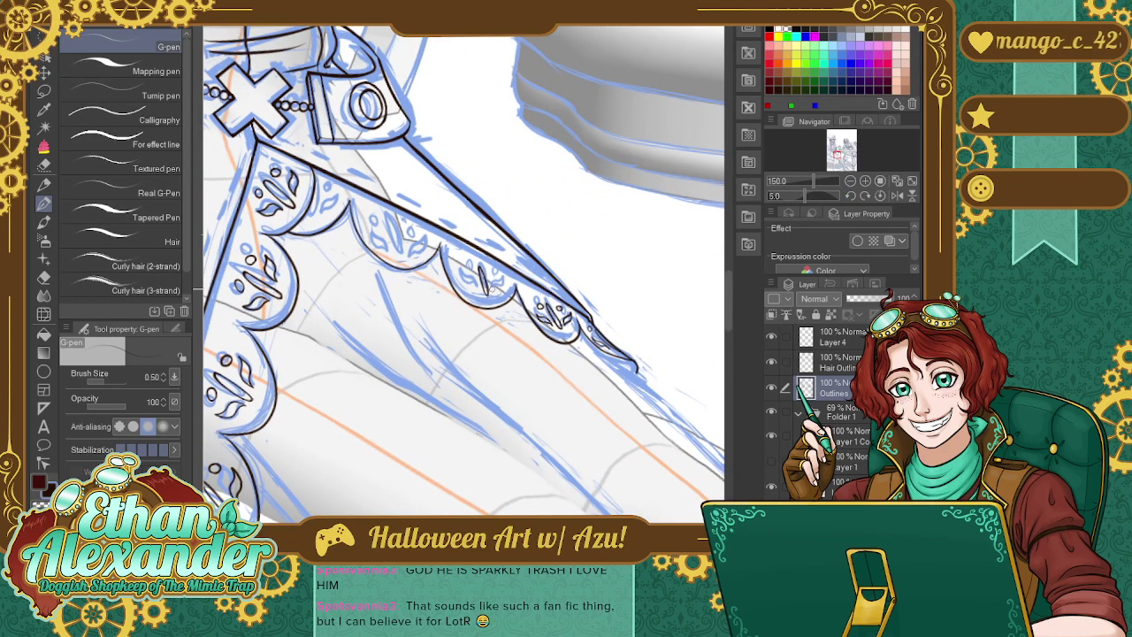
mouse_move(491, 289)
left_mouse_down()
mouse_move(504, 282)
mouse_move(493, 286)
left_mouse_up()
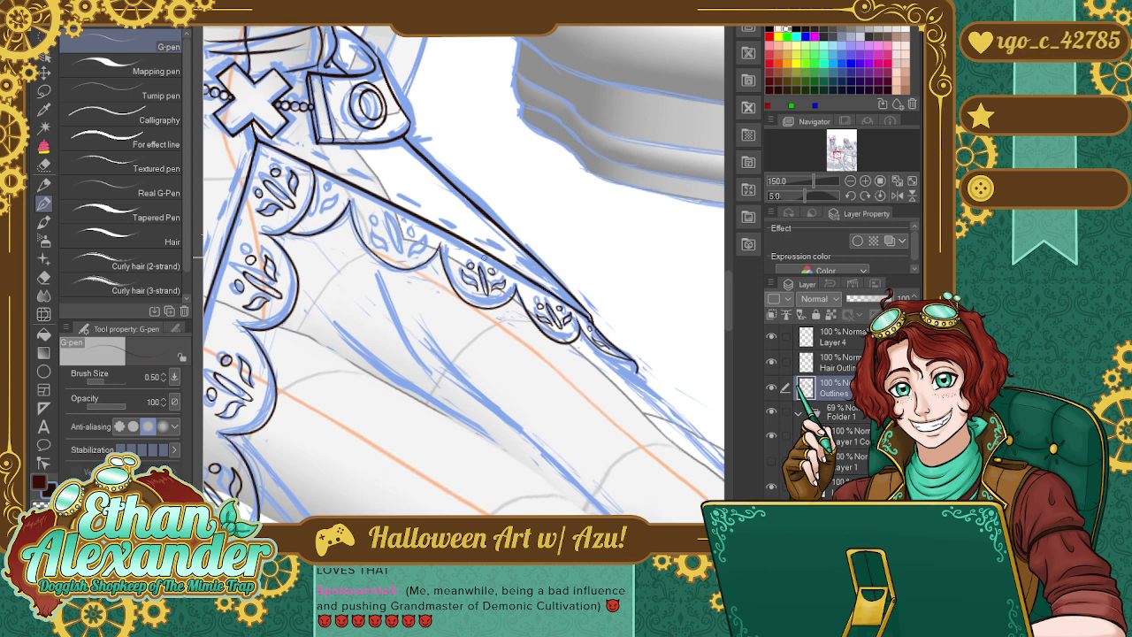
Lasso the inked cutouts of the third scallop, adjust their placement with a Scale/Rotate transform, and deselect them.
key("m")
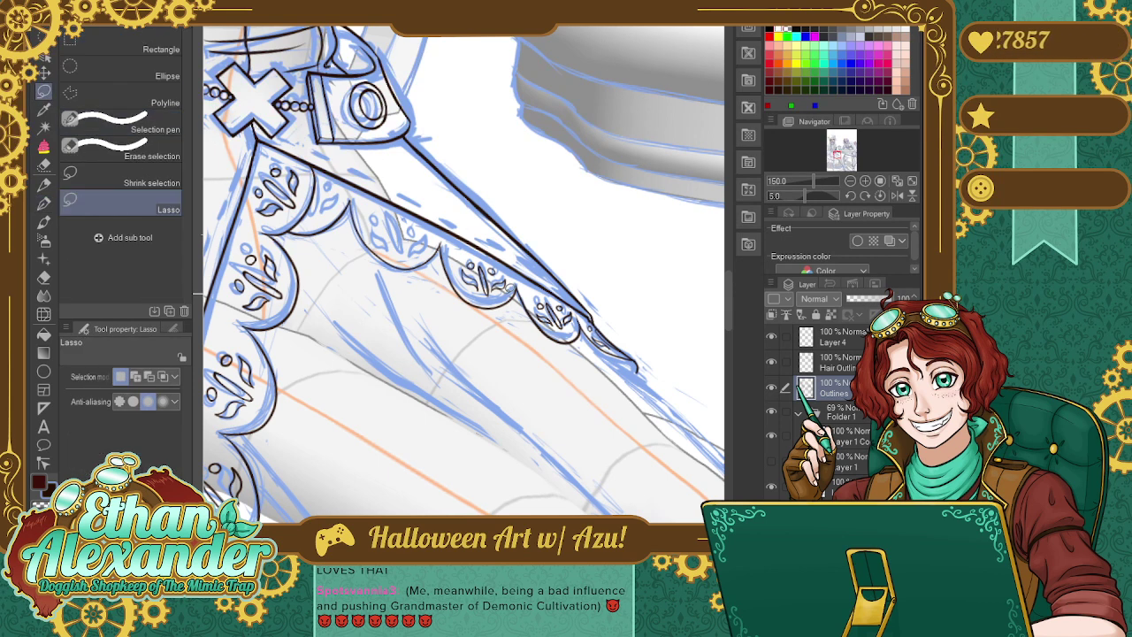
mouse_move(509, 290)
left_mouse_down()
mouse_move(483, 292)
mouse_move(459, 267)
mouse_move(469, 249)
mouse_move(515, 271)
mouse_move(499, 297)
left_mouse_up()
key("ctrl+t")
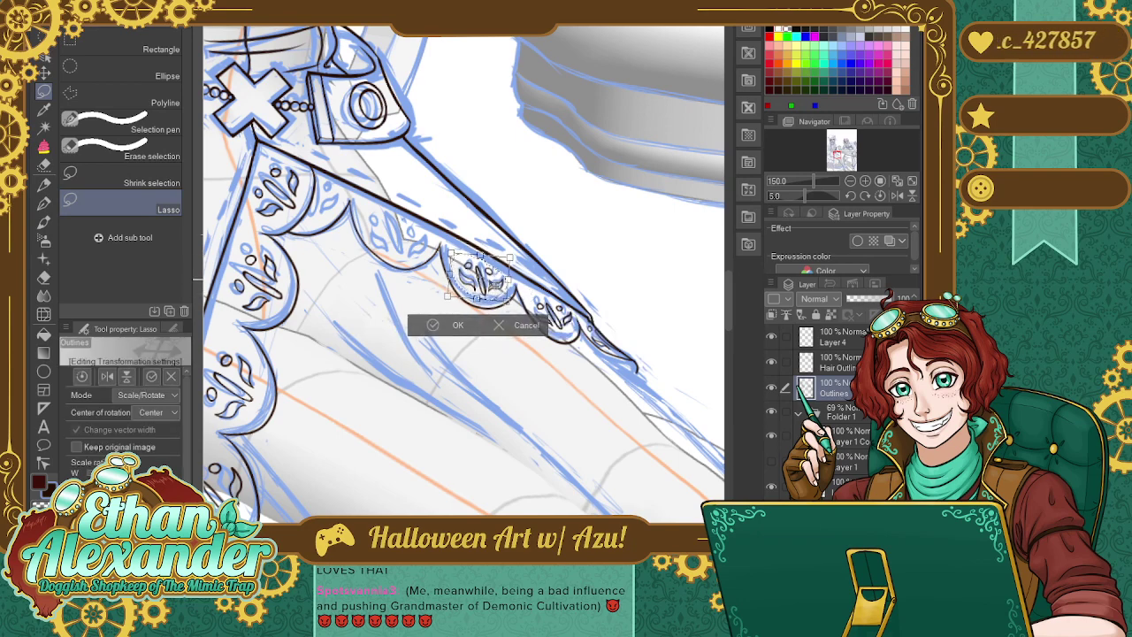
left_click(437, 325)
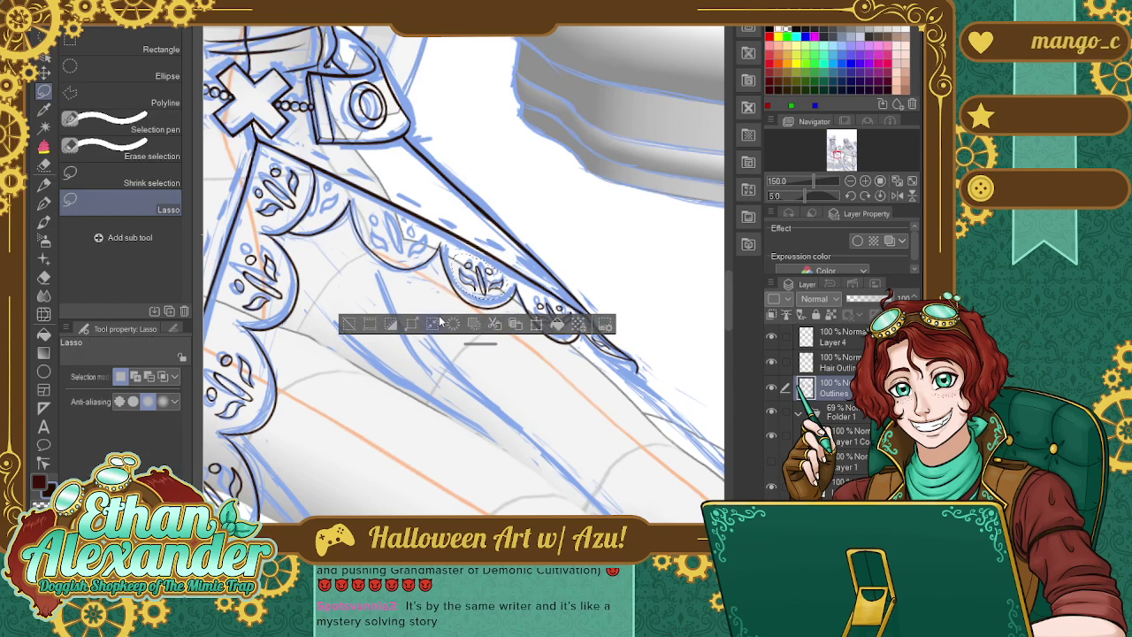
left_click(349, 324)
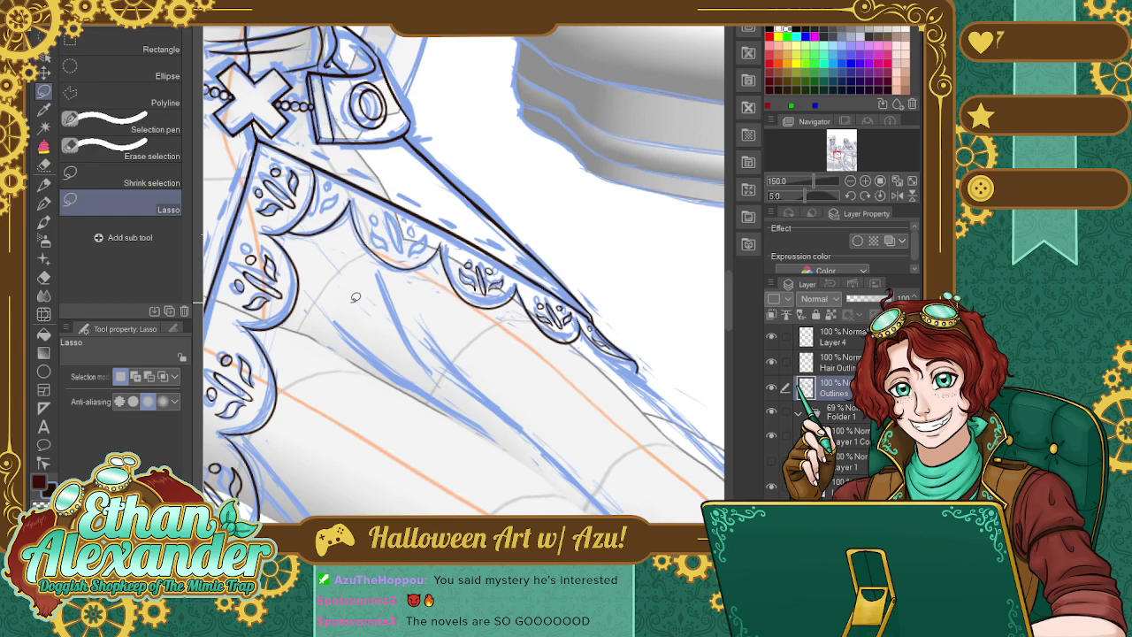
Ink the central leaf, side leaves and small round cutouts inside the far skirt panel's second lace scallop with the G-pen.
left_click(43, 202)
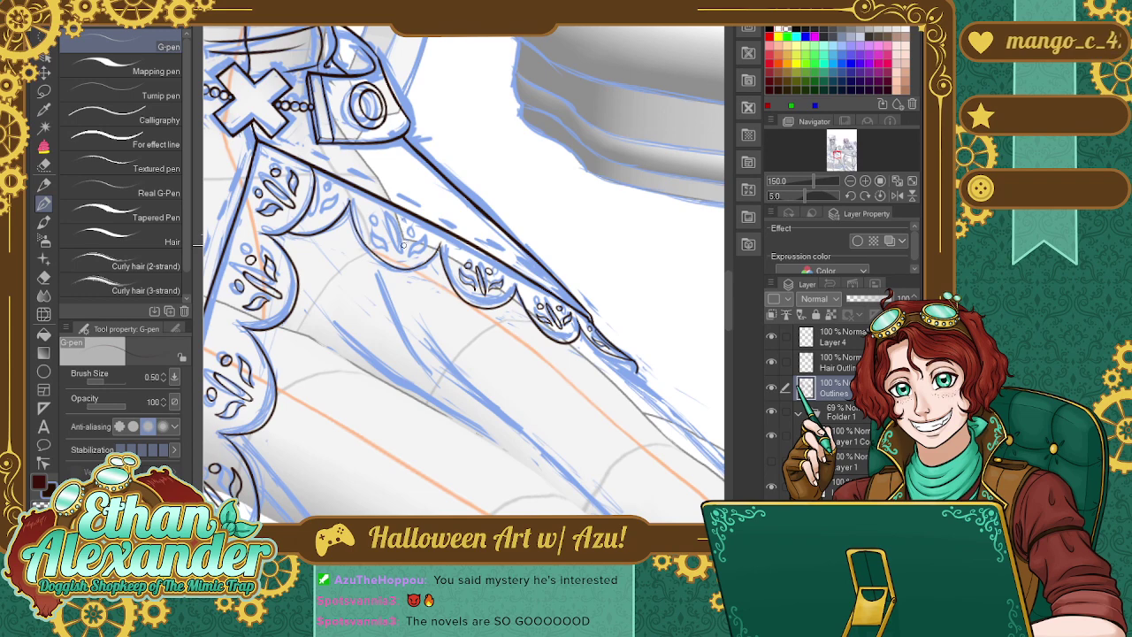
mouse_move(403, 257)
left_mouse_down()
mouse_move(394, 215)
mouse_move(403, 258)
mouse_move(393, 223)
mouse_move(402, 258)
mouse_move(392, 223)
mouse_move(404, 256)
mouse_move(426, 241)
mouse_move(409, 257)
left_mouse_up()
key("ctrl+z")
key("ctrl+z")
key("ctrl+z")
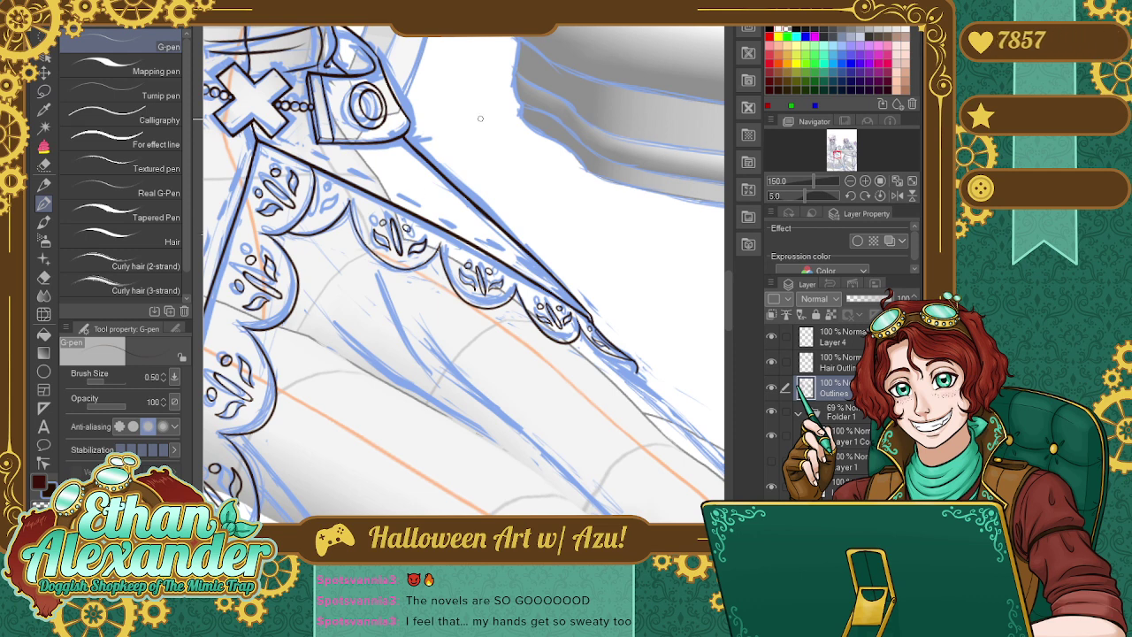
Lasso the side leaf nearest the third scallop in the second scallop, adjust it with a Scale/Rotate transform, and deselect it.
left_click(43, 91)
mouse_move(412, 235)
left_mouse_down()
mouse_move(425, 250)
mouse_move(409, 257)
left_mouse_up()
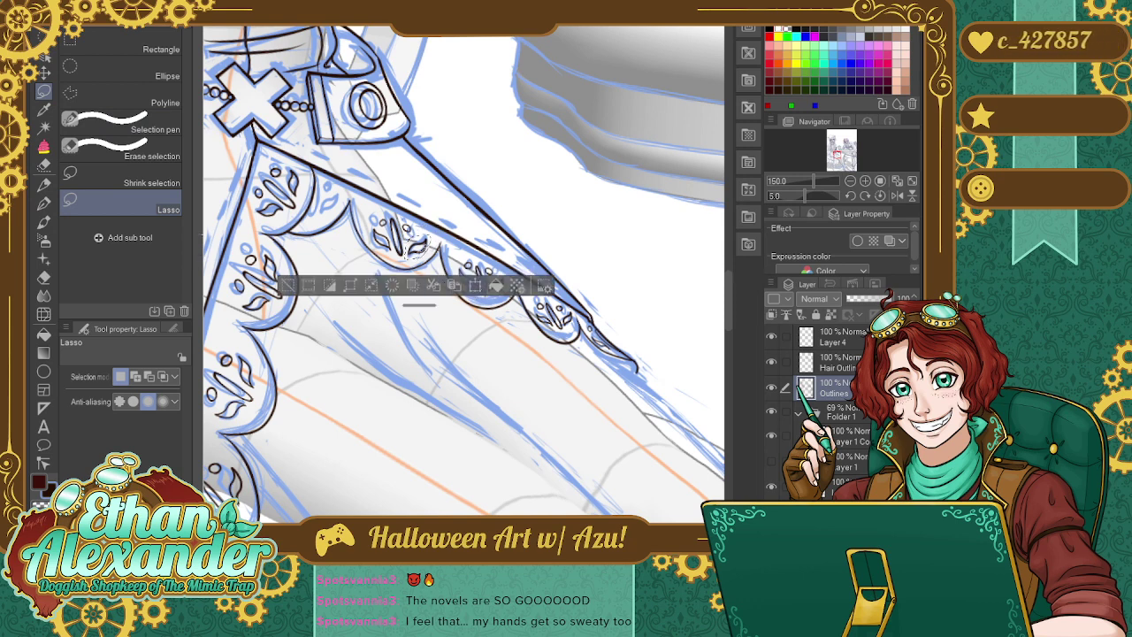
left_click(475, 287)
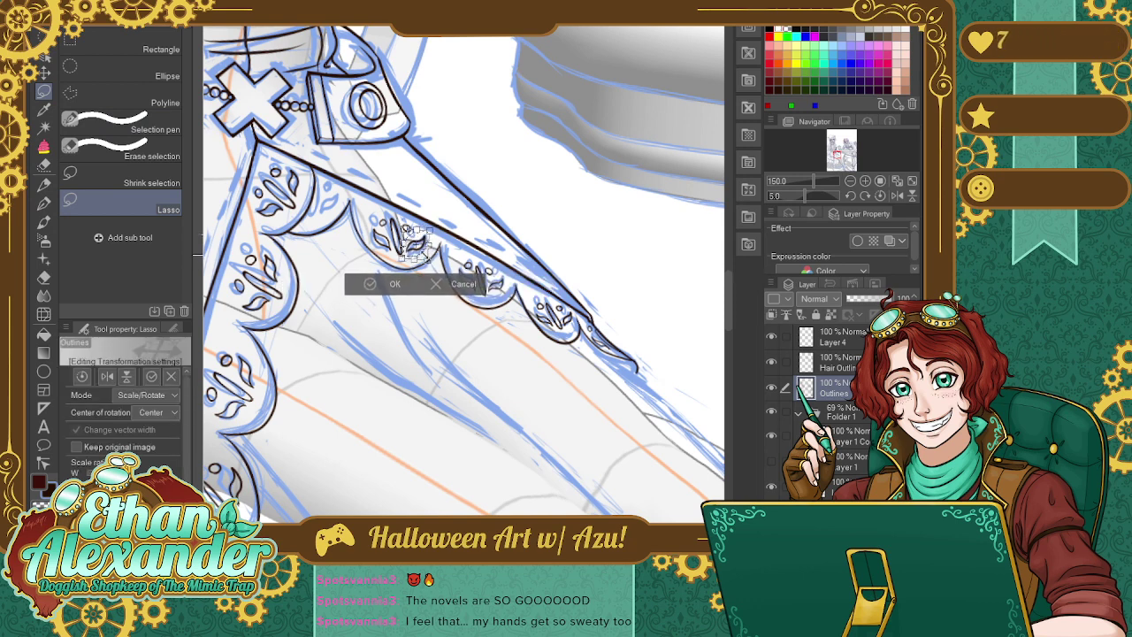
left_click(376, 285)
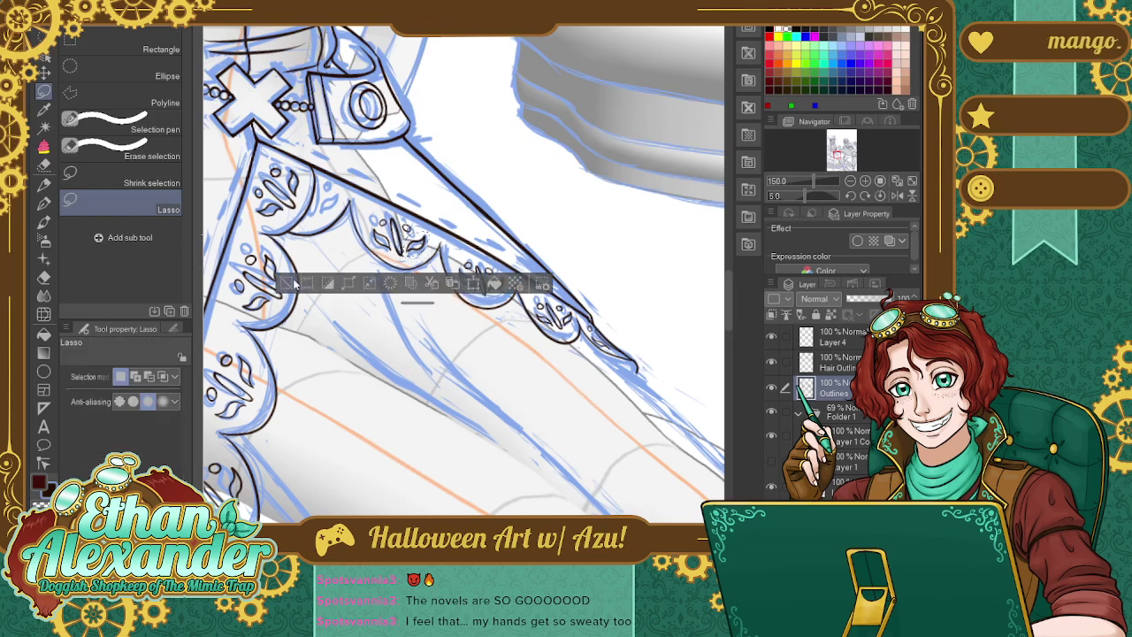
key("ctrl+d")
Lasso the small round cutout on the second scallop's third-scallop side, adjust its placement with a Scale/Rotate transform, and deselect it.
mouse_move(405, 228)
left_mouse_down()
mouse_move(425, 216)
mouse_move(407, 228)
left_mouse_up()
left_click(468, 265)
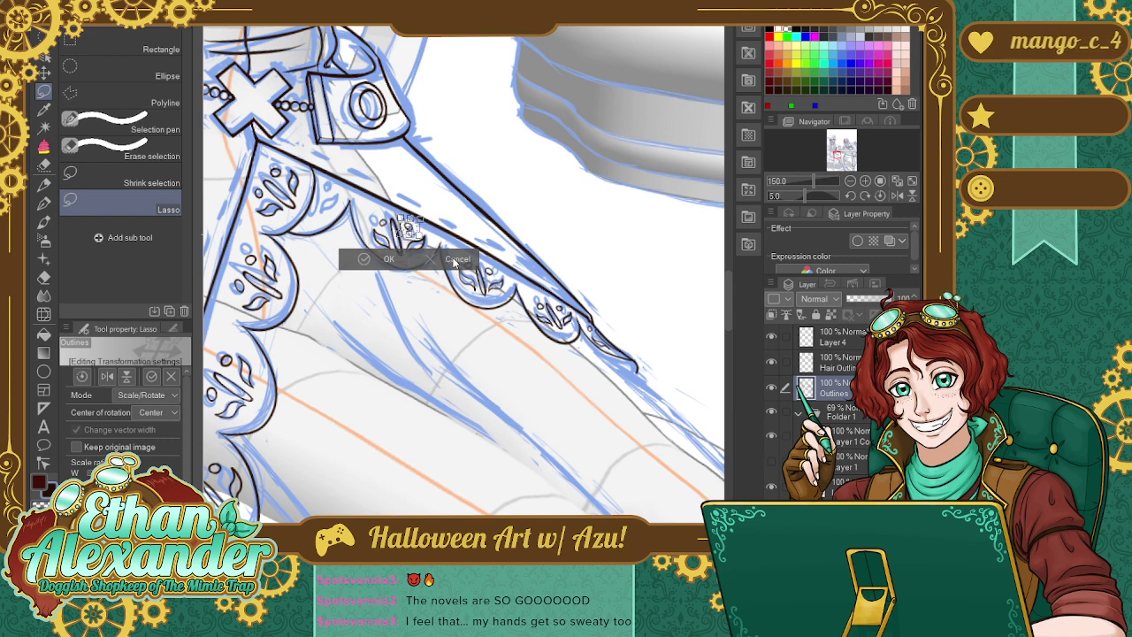
left_click(367, 260)
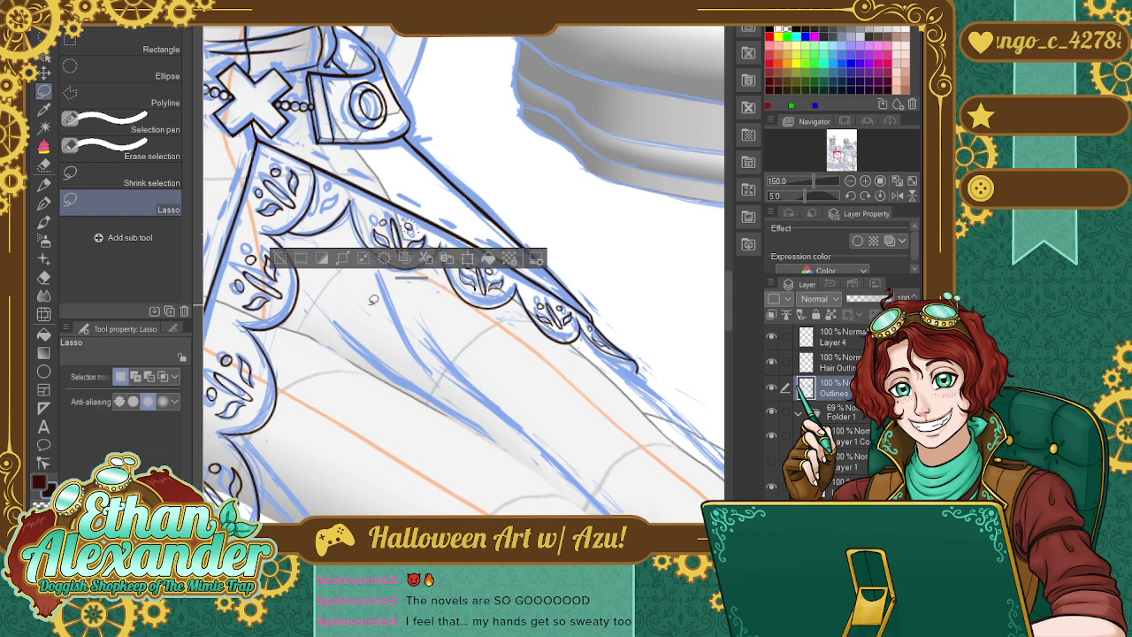
left_click(278, 257)
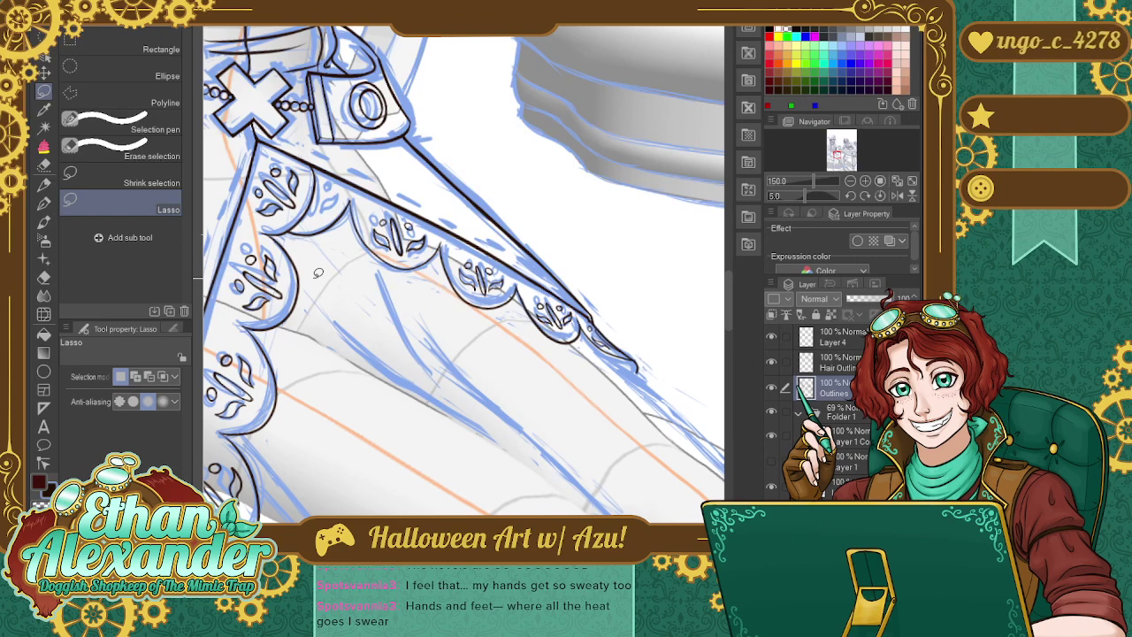
Ink the cutouts in the far panel's partly covered first scallop with the G-pen and check the line art with the sketch folder hidden.
key("p")
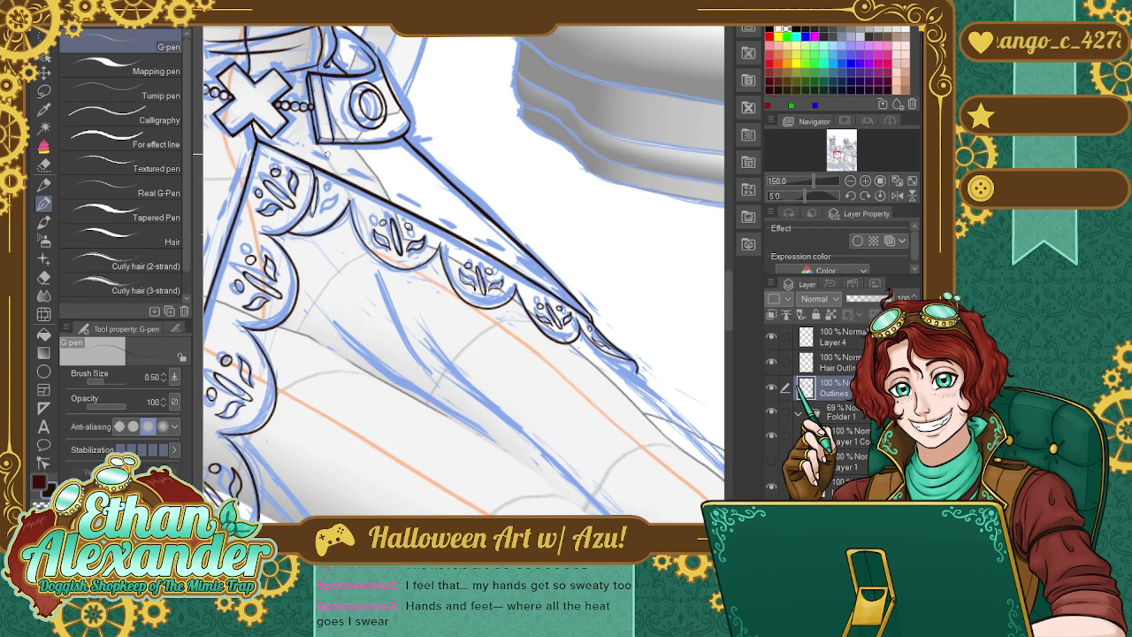
left_click_drag(317, 178, 310, 218)
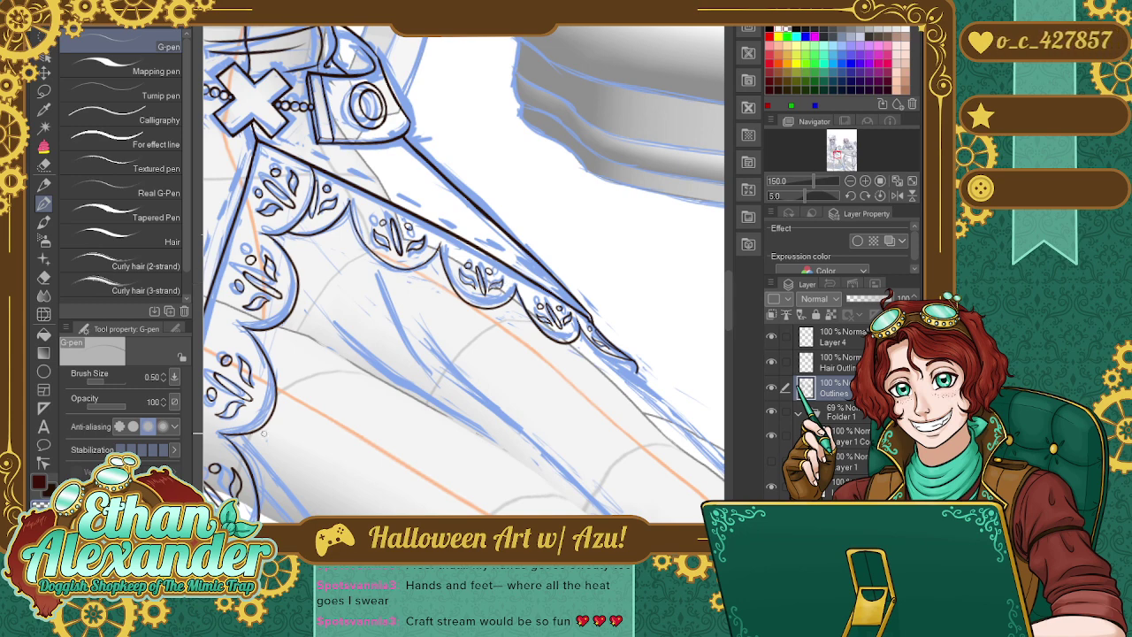
left_click(771, 412)
left_click(882, 195)
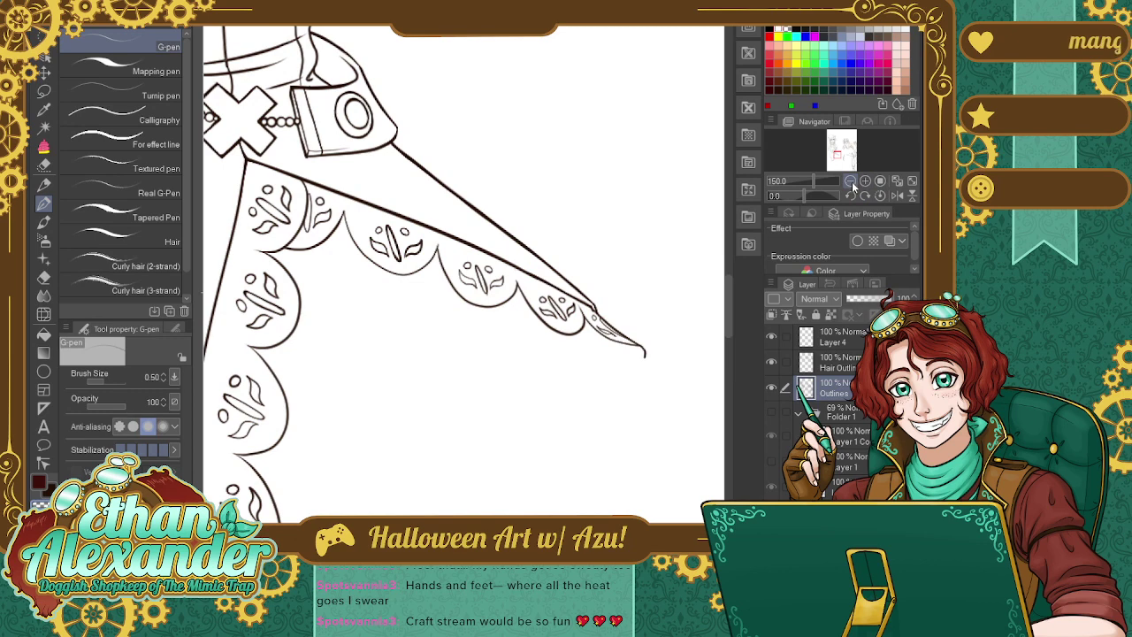
left_click(851, 181)
left_click(851, 181)
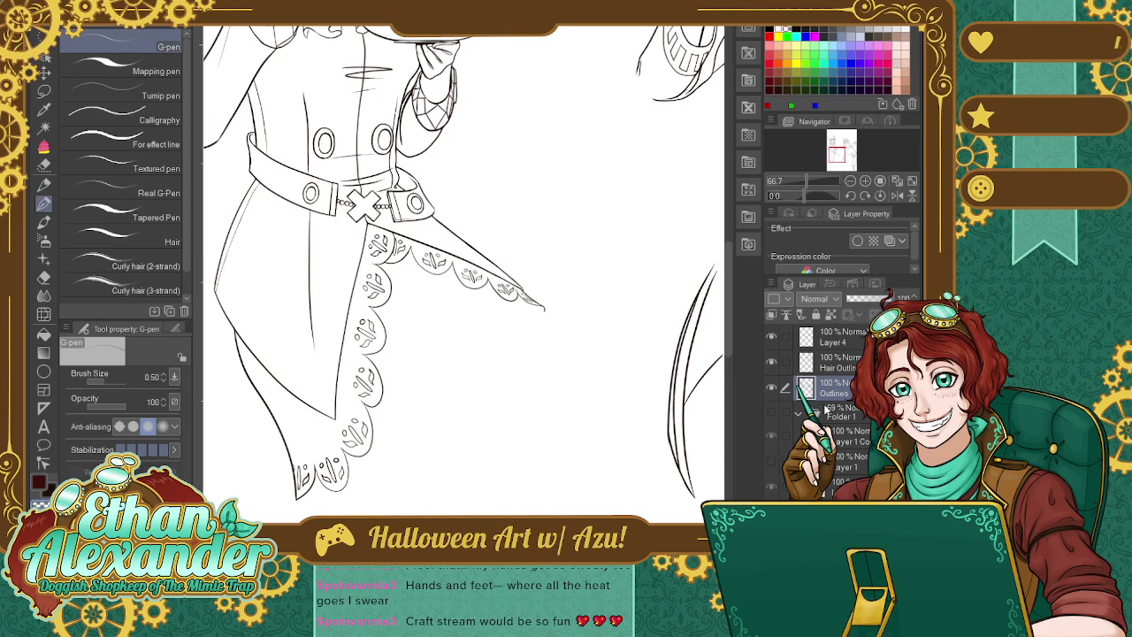
Show the sketch folder again and hide the grey shaded reference, leaving the blue sketch beneath the line art.
left_click(771, 412)
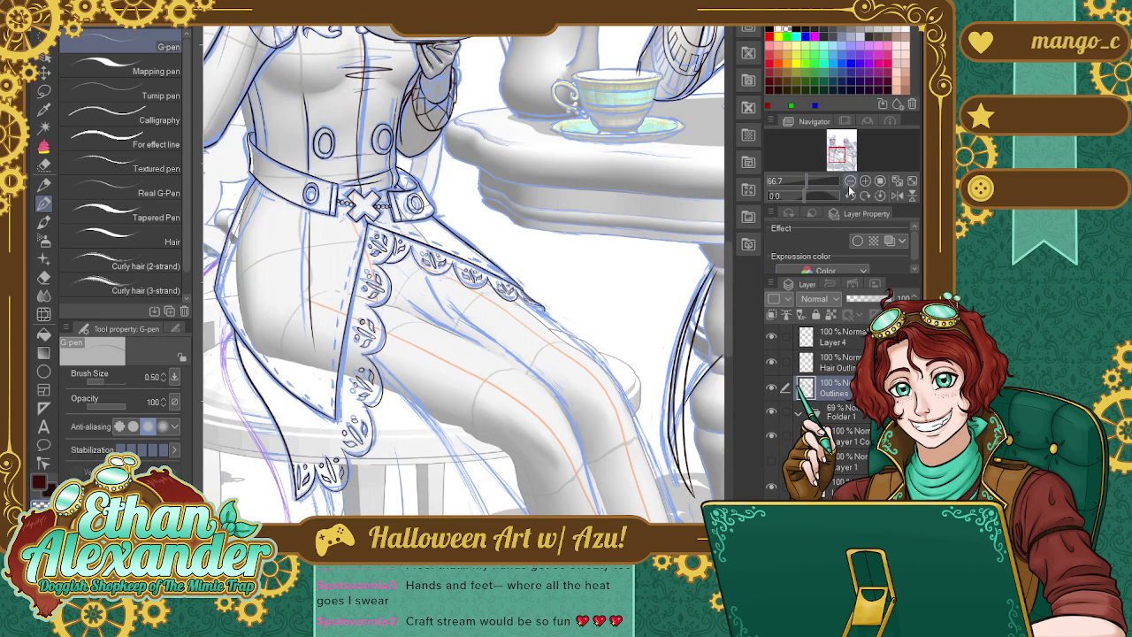
scroll(796, 398, "down", 1)
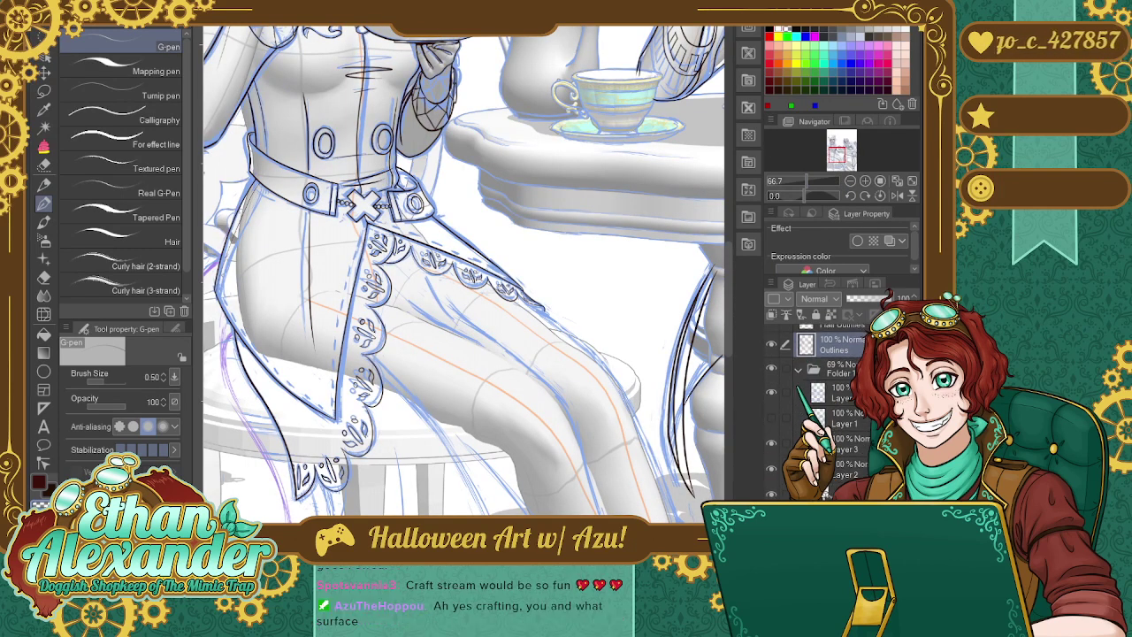
left_click(770, 418)
Ink the skirt's outer edge from the near panel's lowest lace tip down toward the hem band, checking it with the sketch hidden.
left_click_drag(841, 154, 838, 156)
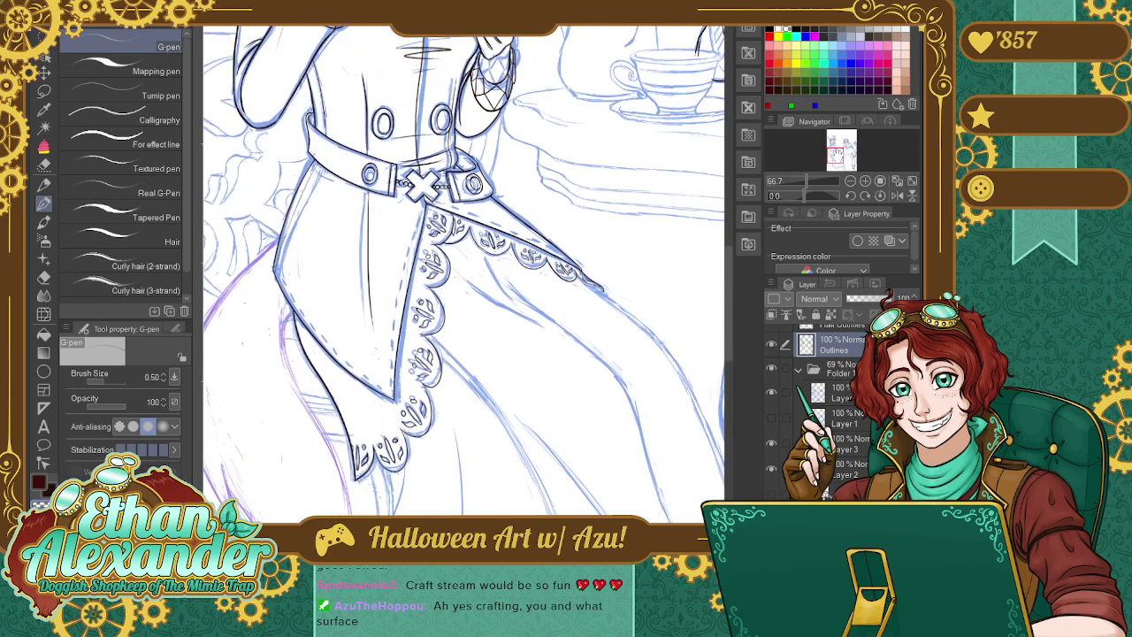
left_click(880, 180)
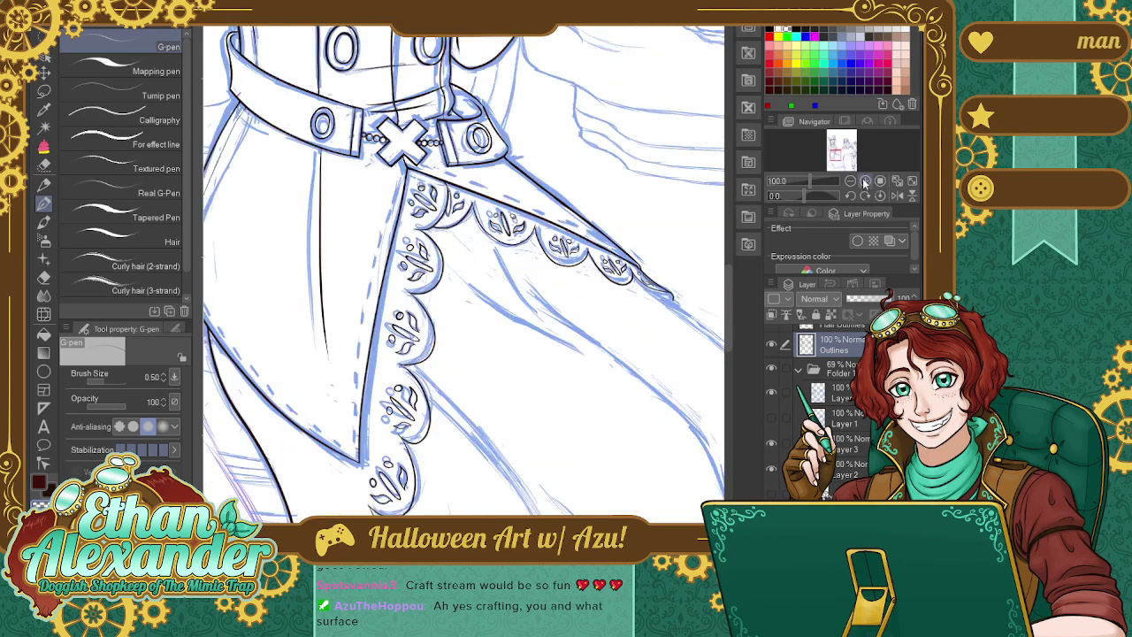
left_click_drag(836, 154, 840, 162)
left_click(850, 181)
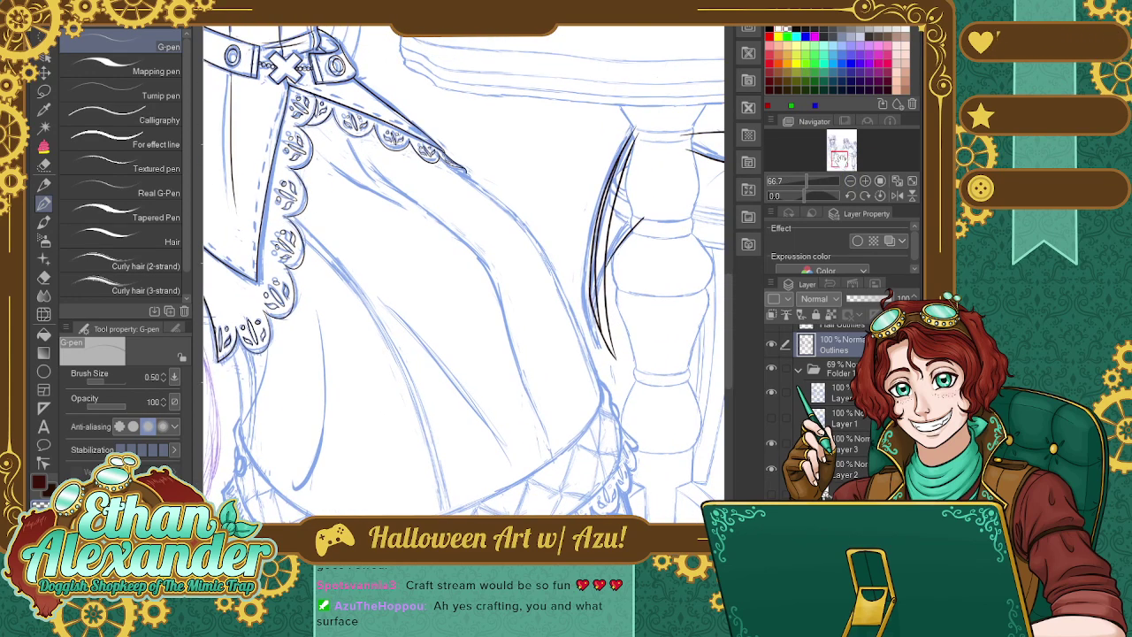
left_click_drag(840, 161, 840, 158)
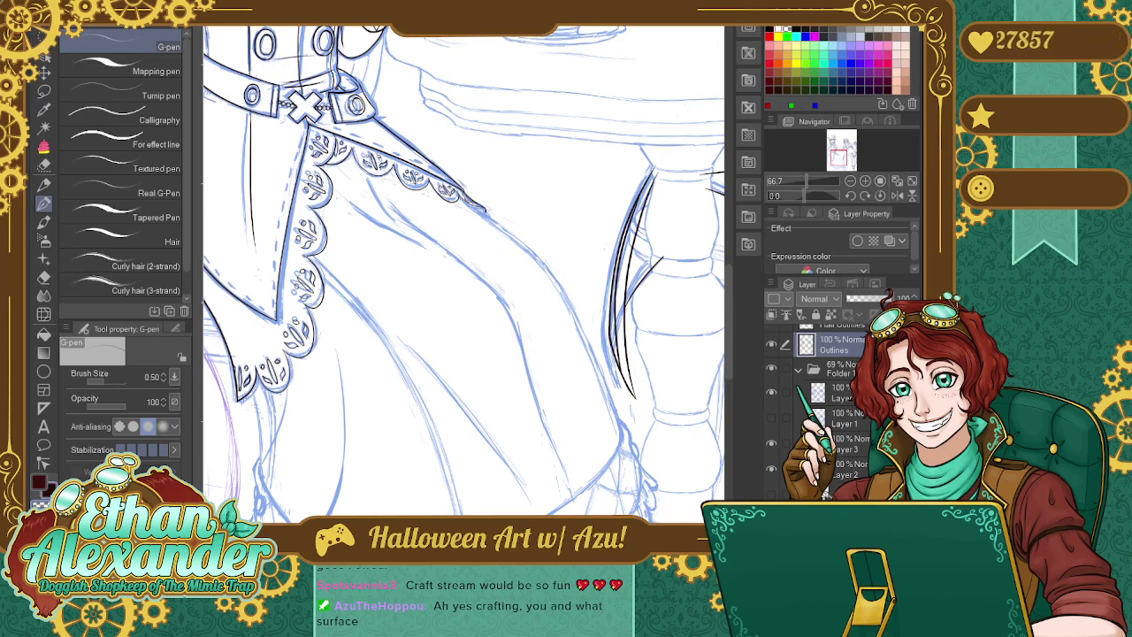
left_click_drag(836, 159, 838, 167)
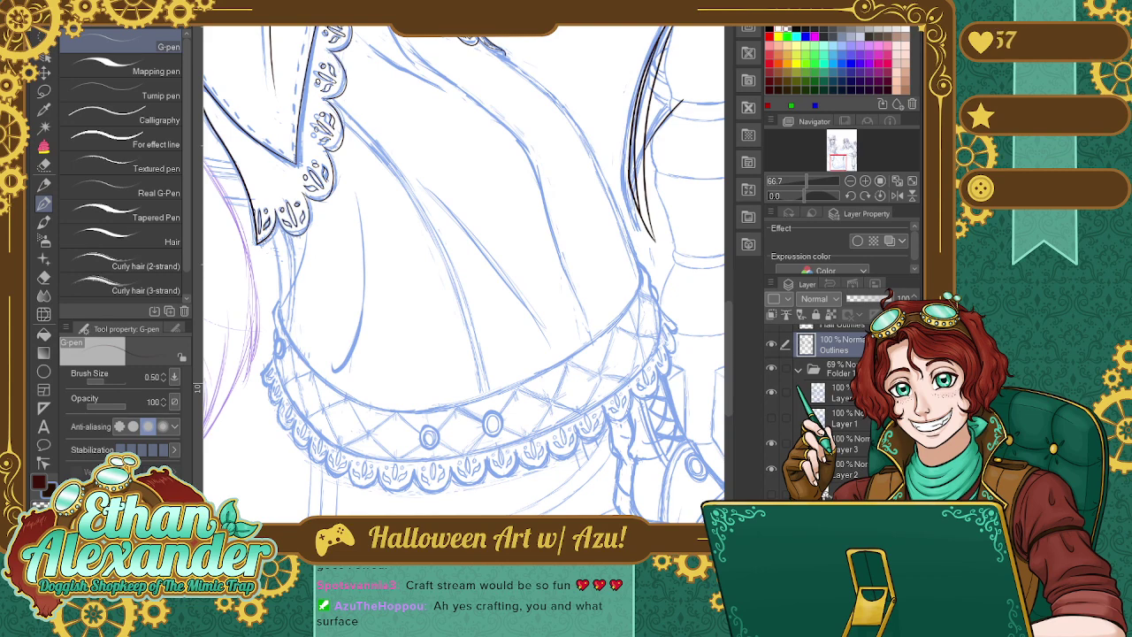
left_click(864, 180)
scroll(588, 161, "up", 1)
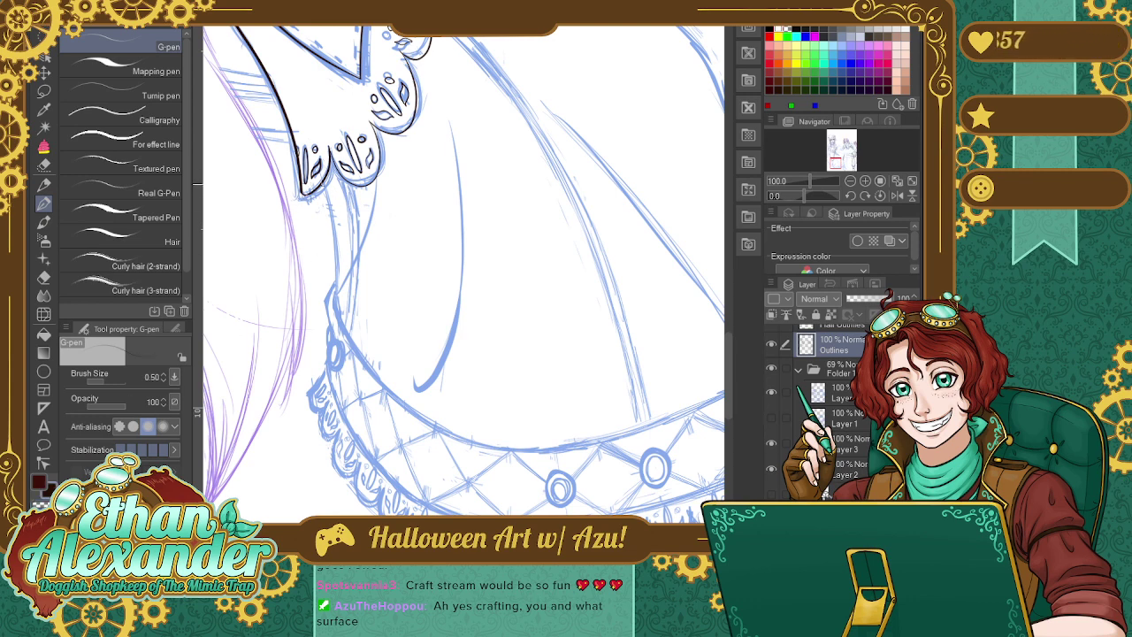
left_click_drag(330, 184, 334, 306)
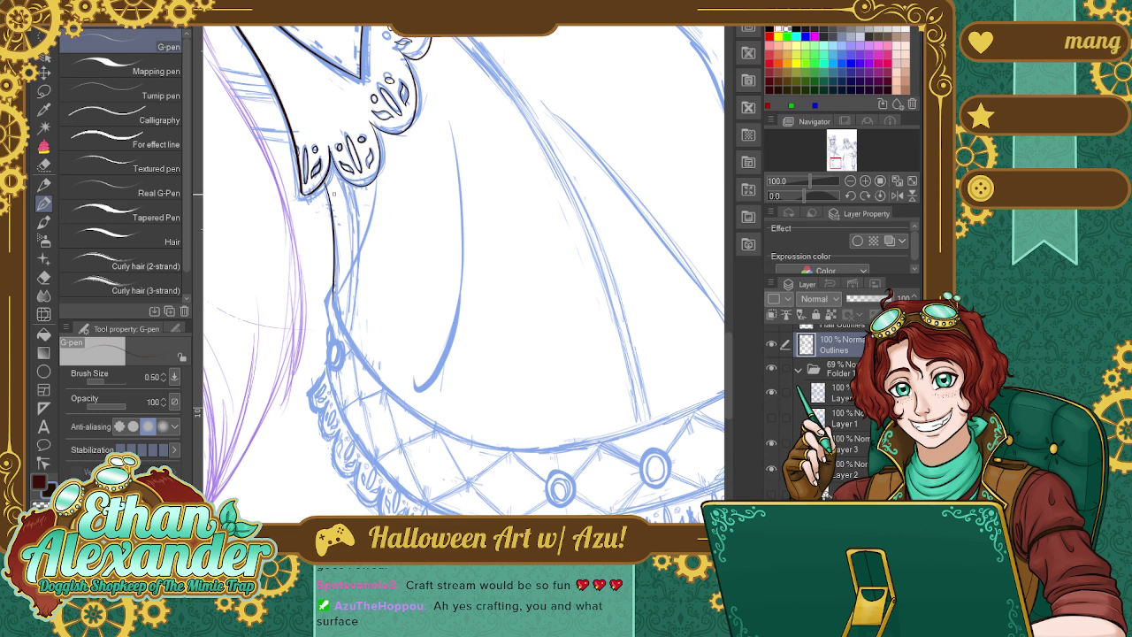
key("ctrl+z")
left_click_drag(324, 180, 340, 336)
key("ctrl+z")
key("ctrl+z")
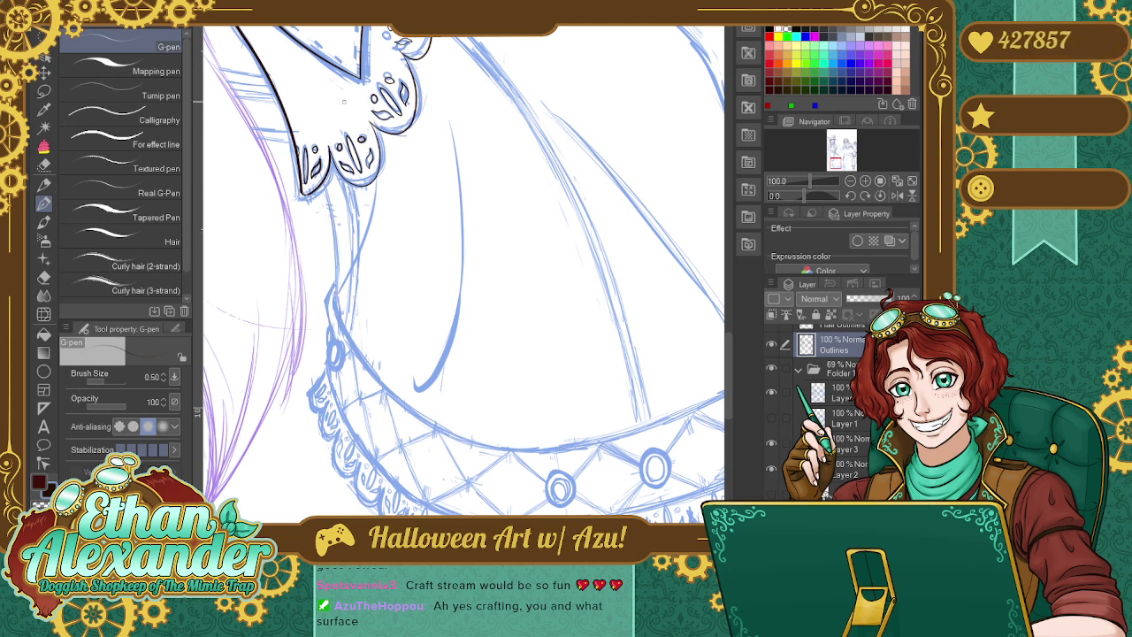
left_click_drag(324, 180, 338, 332)
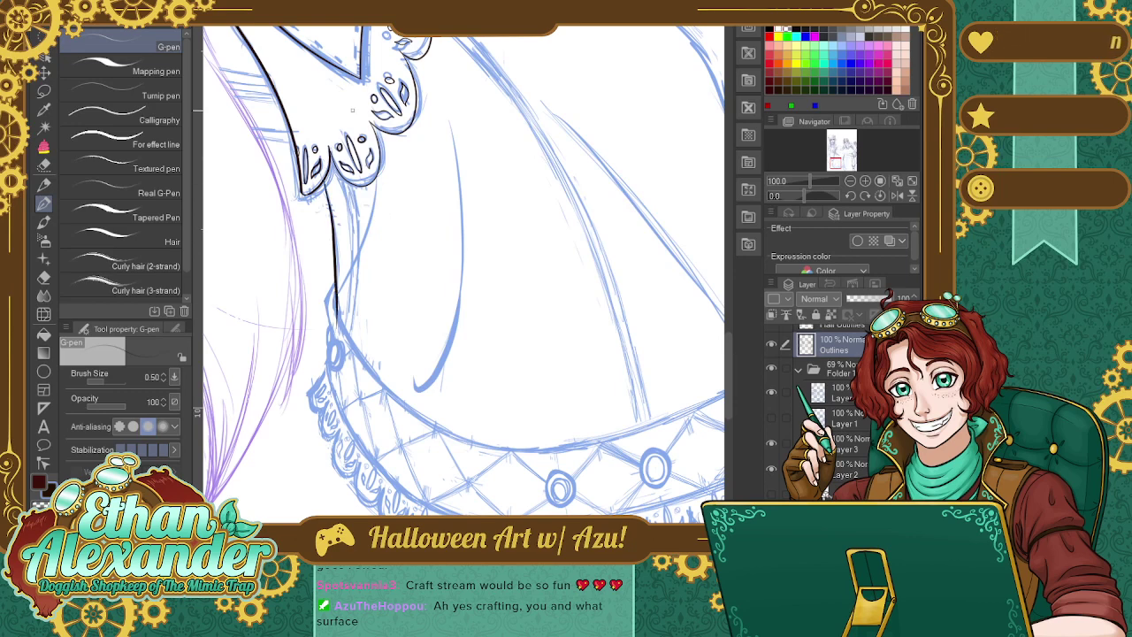
key("ctrl+z")
mouse_move(323, 180)
left_mouse_down()
mouse_move(337, 305)
mouse_move(323, 181)
left_mouse_up()
key("ctrl+z")
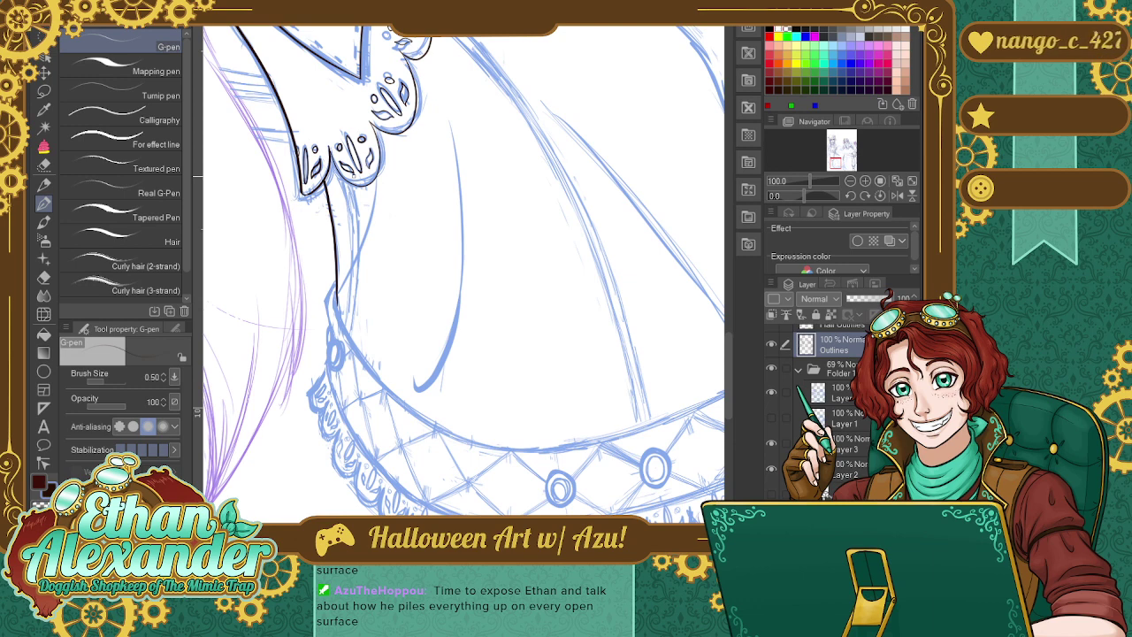
left_click(772, 369)
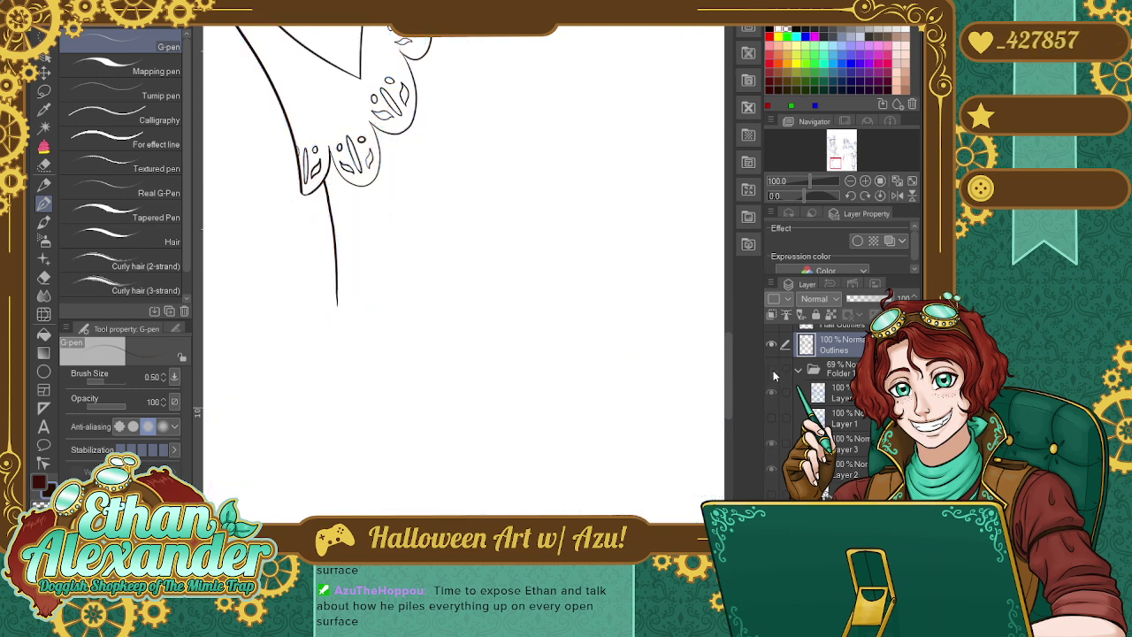
left_click(772, 369)
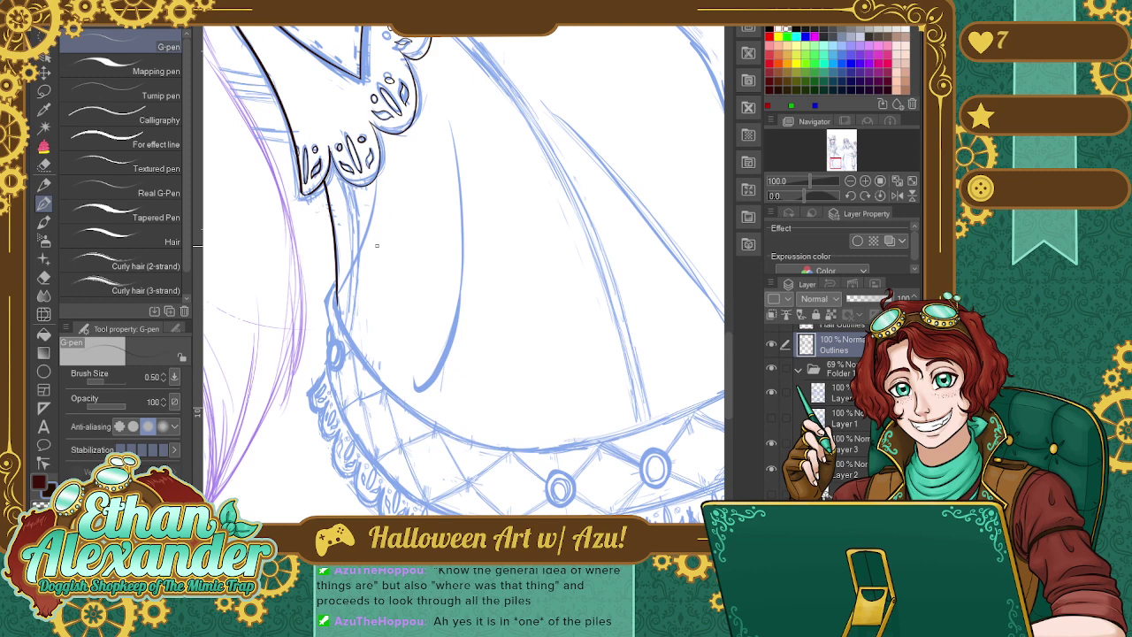
Ink the curved fold line rising from the lower end of the skirt's outer edge toward the near panel's lace.
key("ctrl+plus")
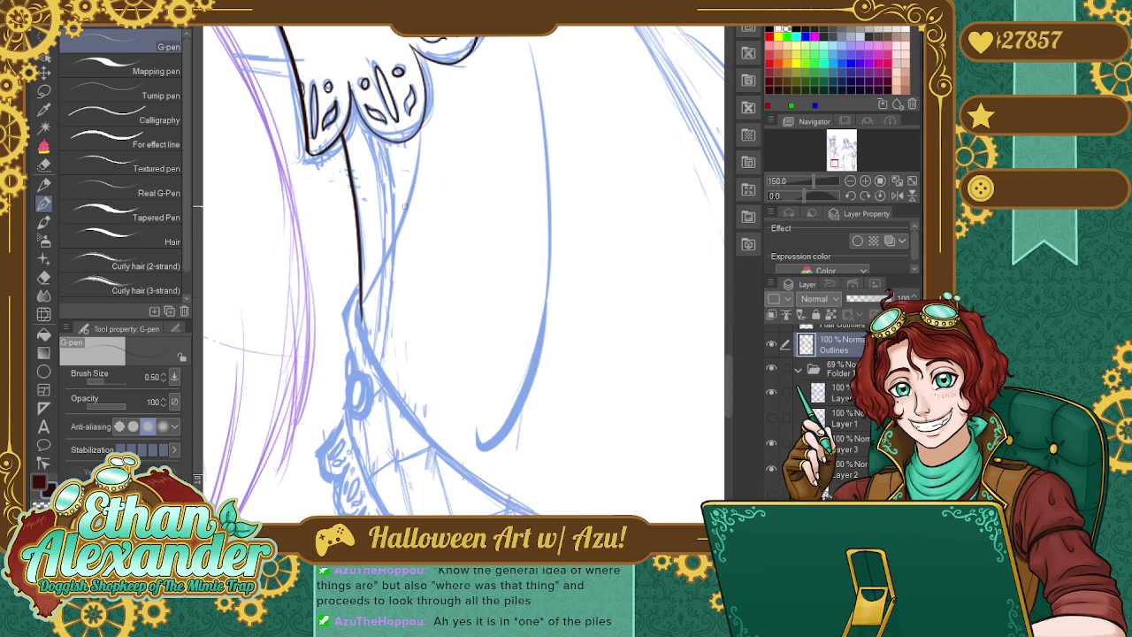
left_click_drag(366, 298, 425, 138)
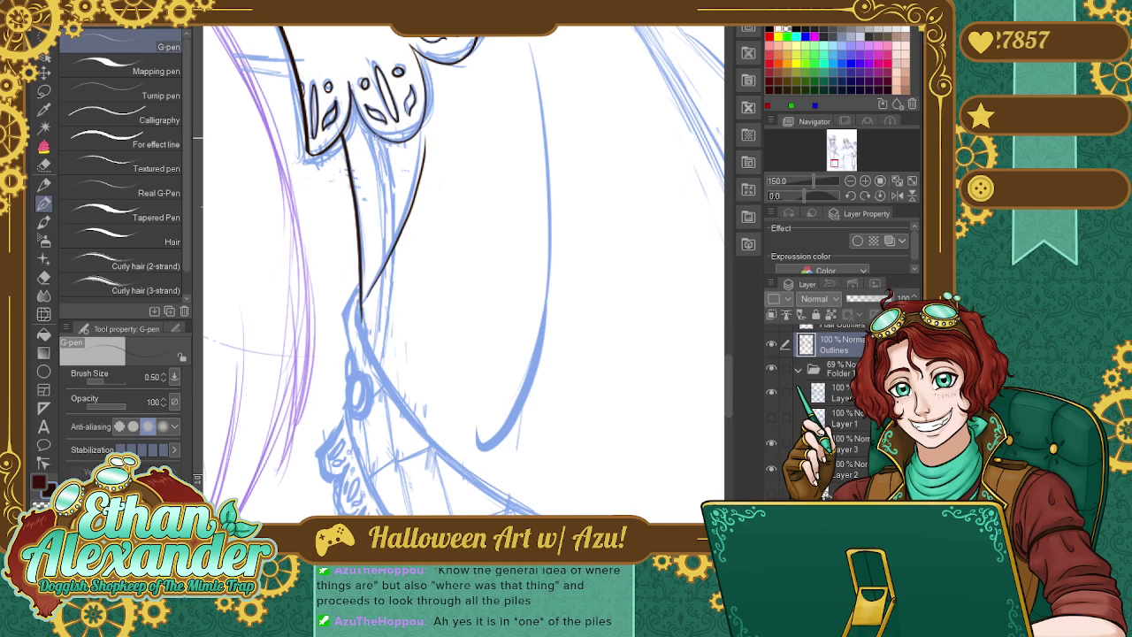
left_click_drag(373, 131, 386, 359)
key("ctrl+z")
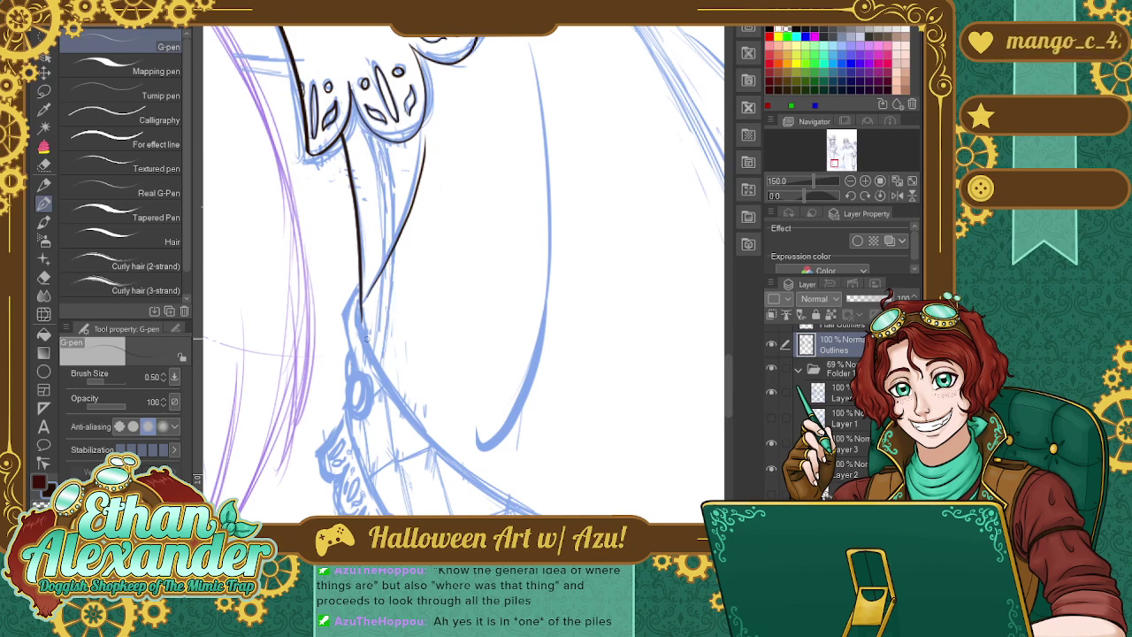
Rotate the canvas to 45 degrees and ink two near-parallel fabric lines below the lace and the long hooked fold beside them.
left_click(850, 193)
left_click_drag(849, 193, 864, 198)
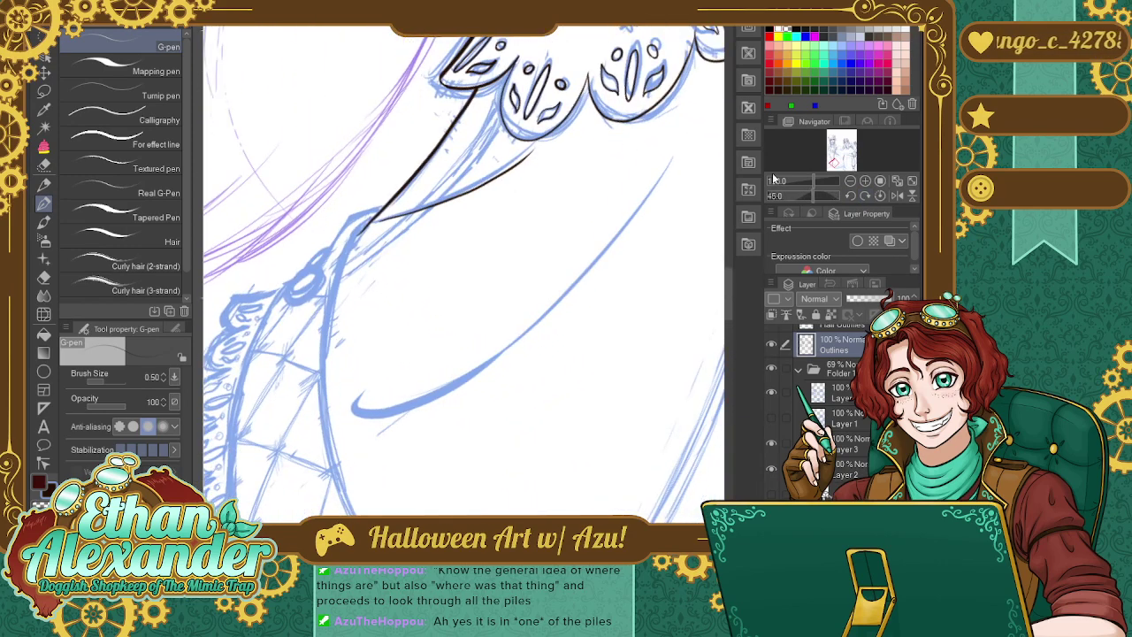
mouse_move(500, 100)
left_mouse_down()
mouse_move(458, 165)
mouse_move(329, 268)
left_mouse_up()
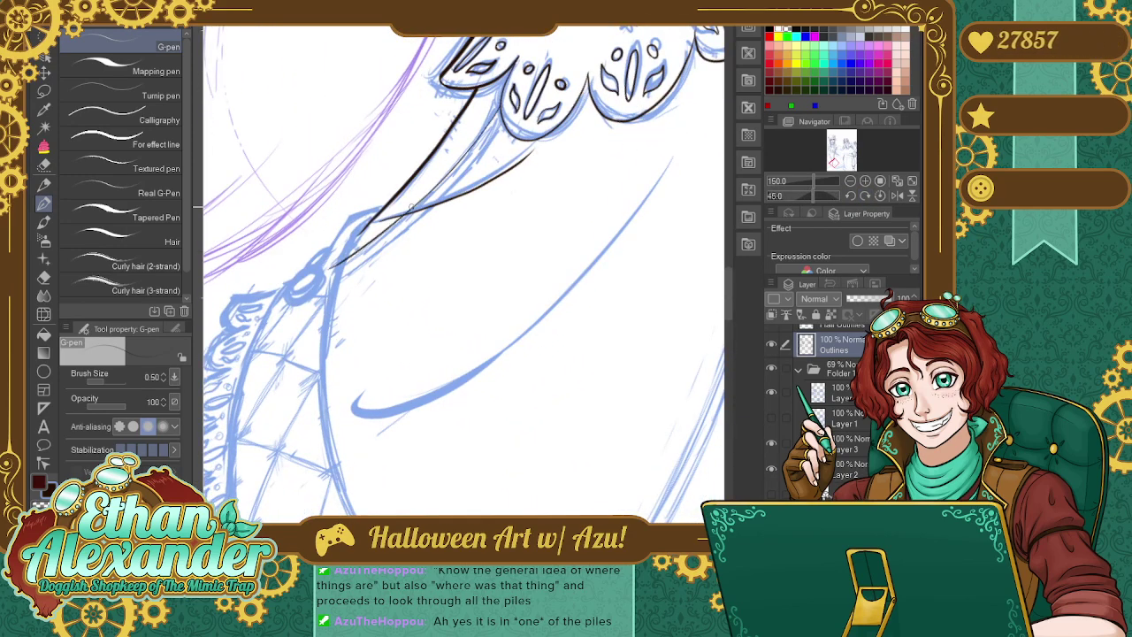
key("ctrl+z")
mouse_move(500, 101)
left_mouse_down()
mouse_move(398, 226)
mouse_move(329, 269)
left_mouse_up()
mouse_move(500, 120)
left_mouse_down()
mouse_move(469, 163)
mouse_move(320, 294)
left_mouse_up()
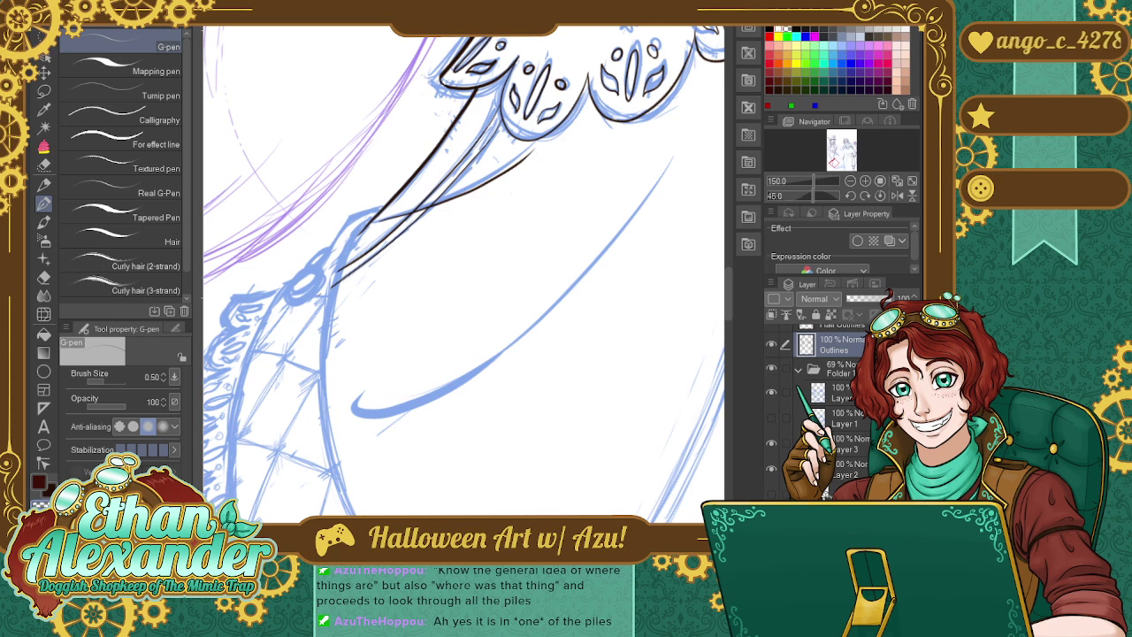
mouse_move(358, 394)
left_mouse_down()
mouse_move(354, 409)
mouse_move(571, 288)
mouse_move(666, 159)
left_mouse_up()
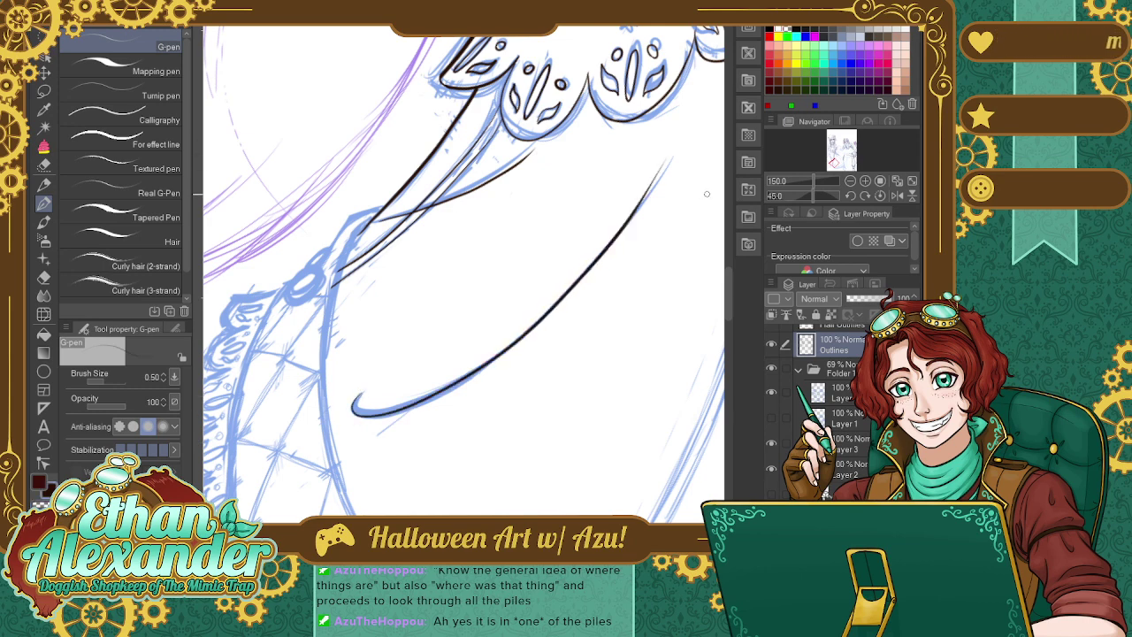
Ink the skirt's fold lines below the far panel's lace, including the long fold bending at the knee toward the hem.
left_click_drag(836, 170, 841, 176)
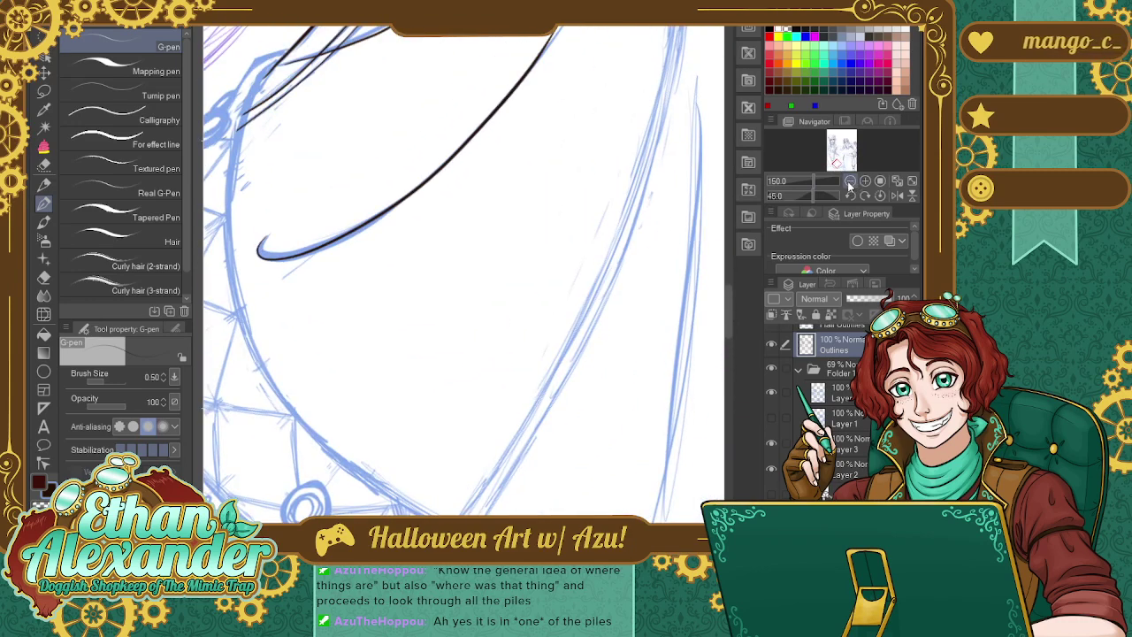
left_click(849, 181)
left_click(848, 182)
left_click(848, 181)
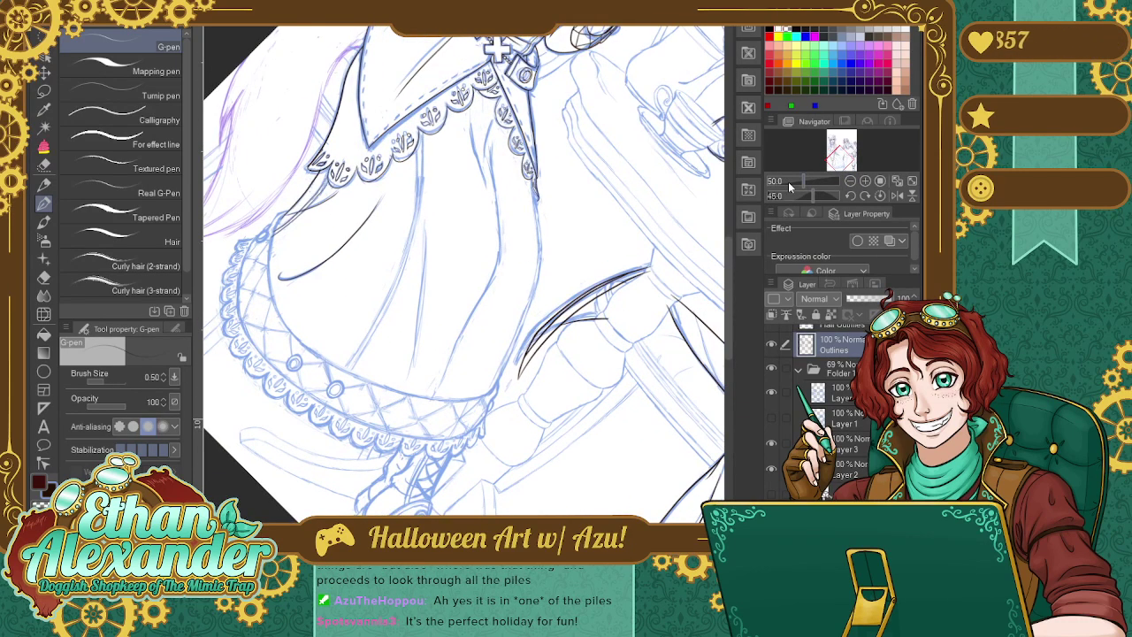
scroll(725, 303, "down", 5)
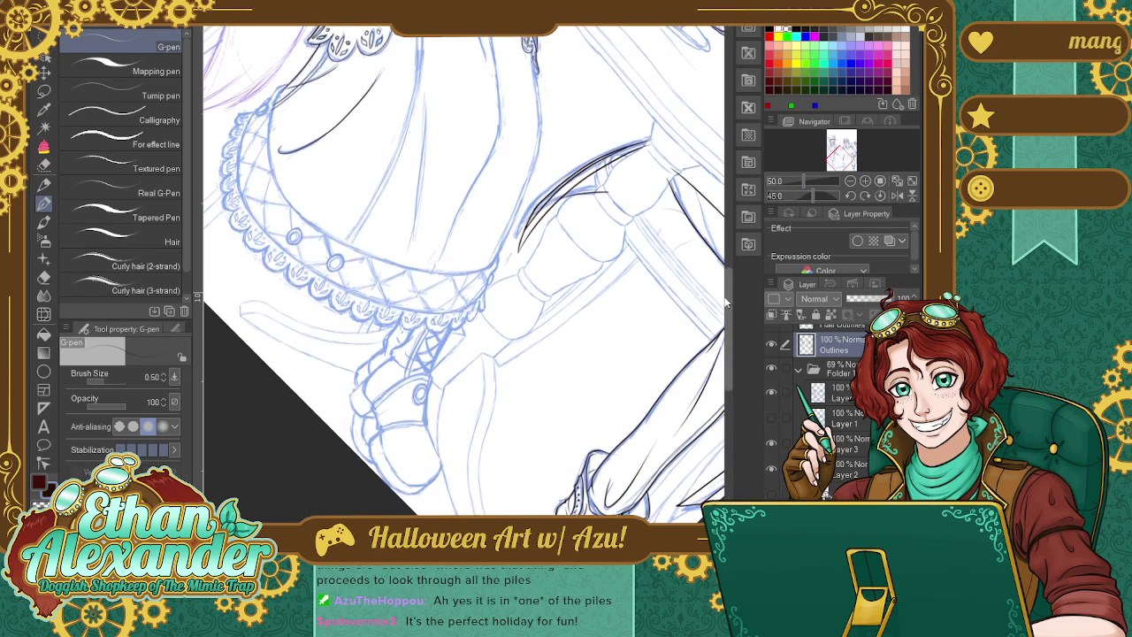
scroll(725, 302, "up", 5)
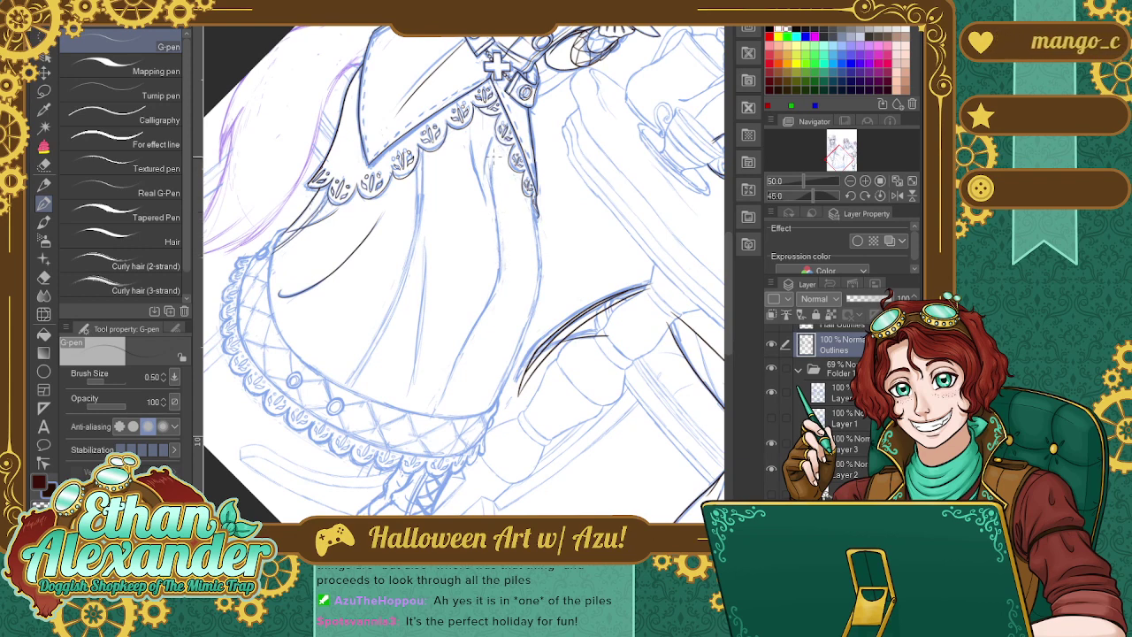
left_click_drag(471, 139, 486, 205)
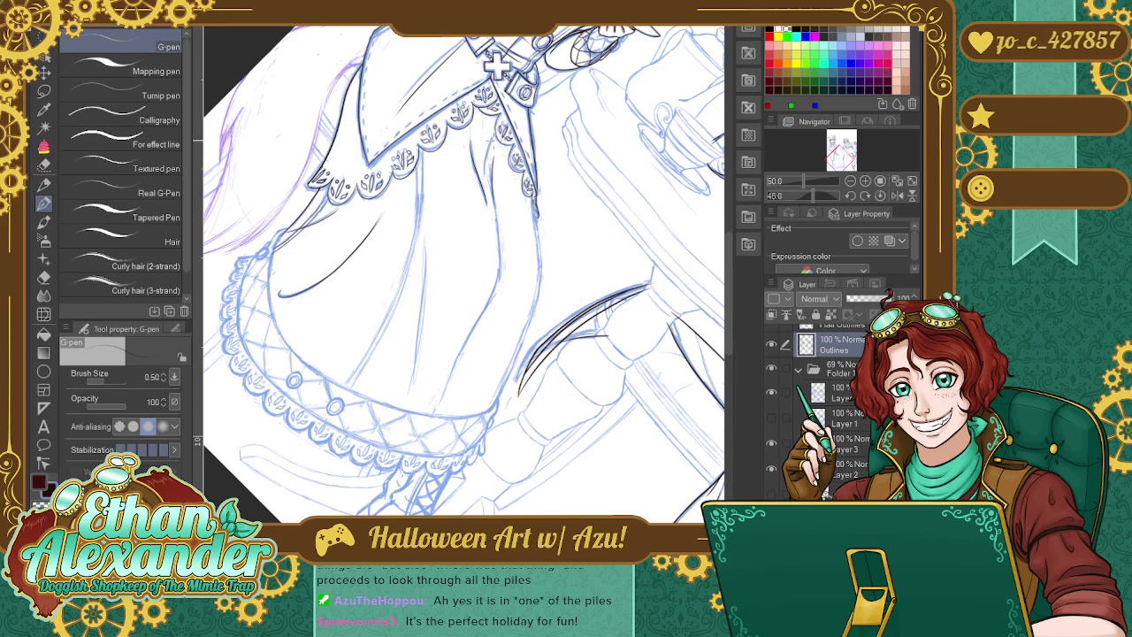
left_click_drag(493, 137, 479, 175)
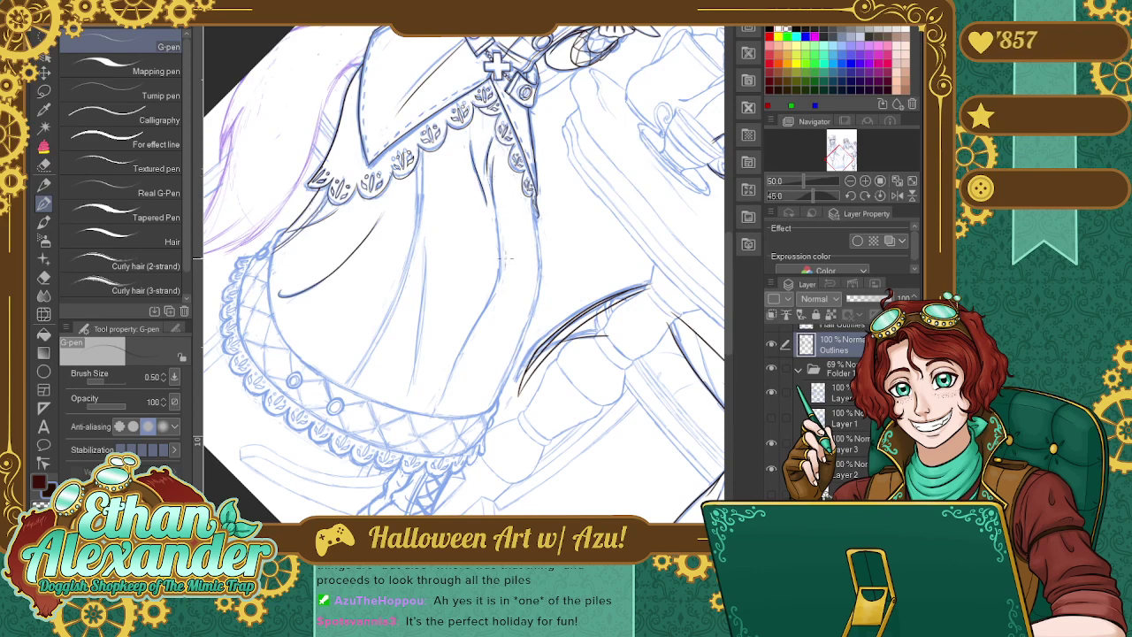
left_click_drag(500, 259, 442, 391)
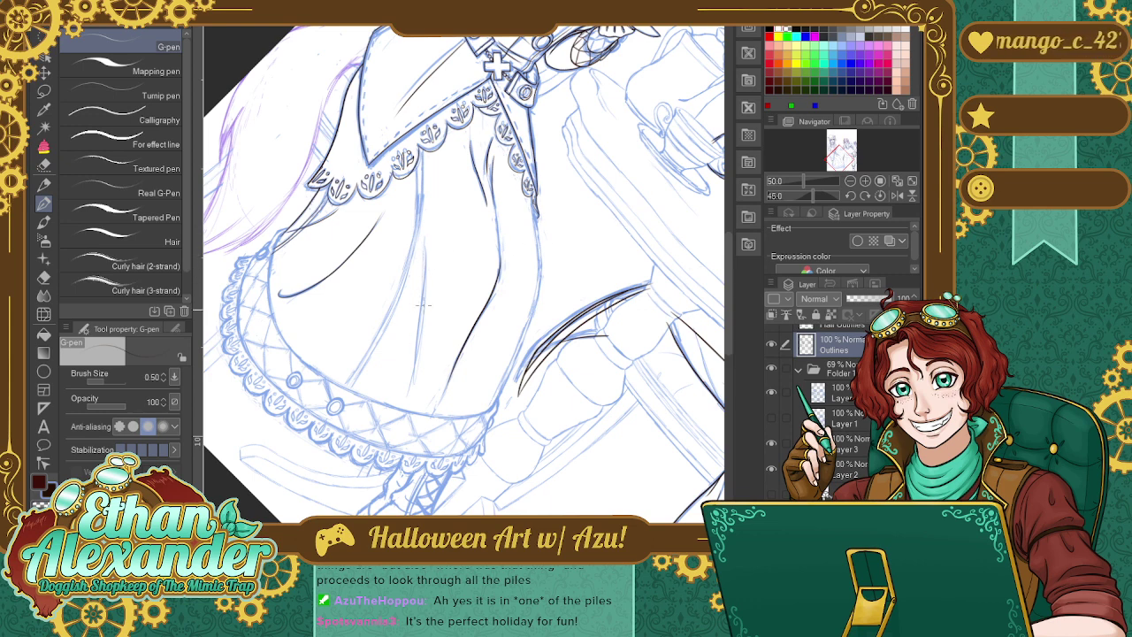
Ink the slim, near-vertical fold line in the middle of the skirt, running down toward the hem band.
left_click_drag(423, 265, 405, 372)
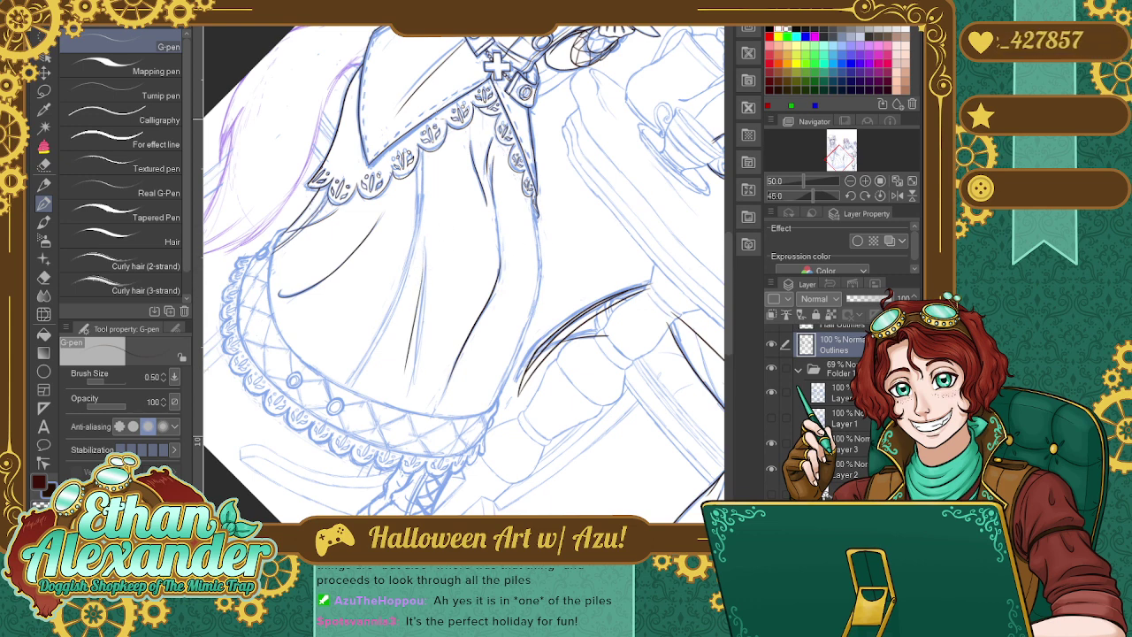
key("ctrl+z")
left_click_drag(424, 253, 413, 381)
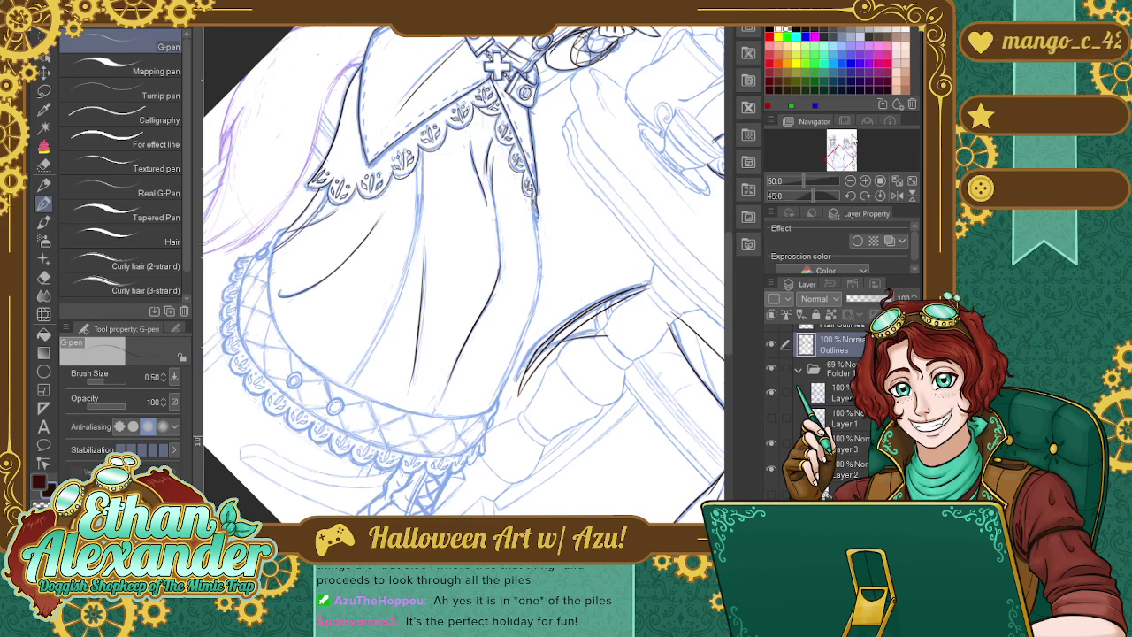
Try to ink the long fold line from the near panel's lace down to the hem band's round buttons at 45 degrees rotation.
left_click(866, 179)
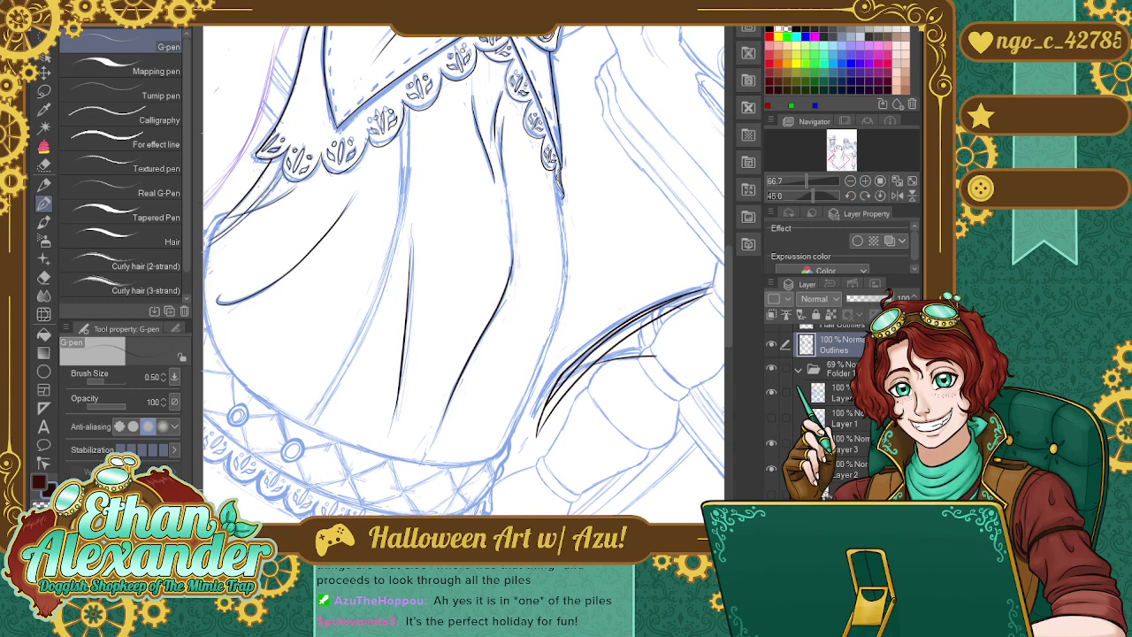
left_click_drag(840, 154, 837, 162)
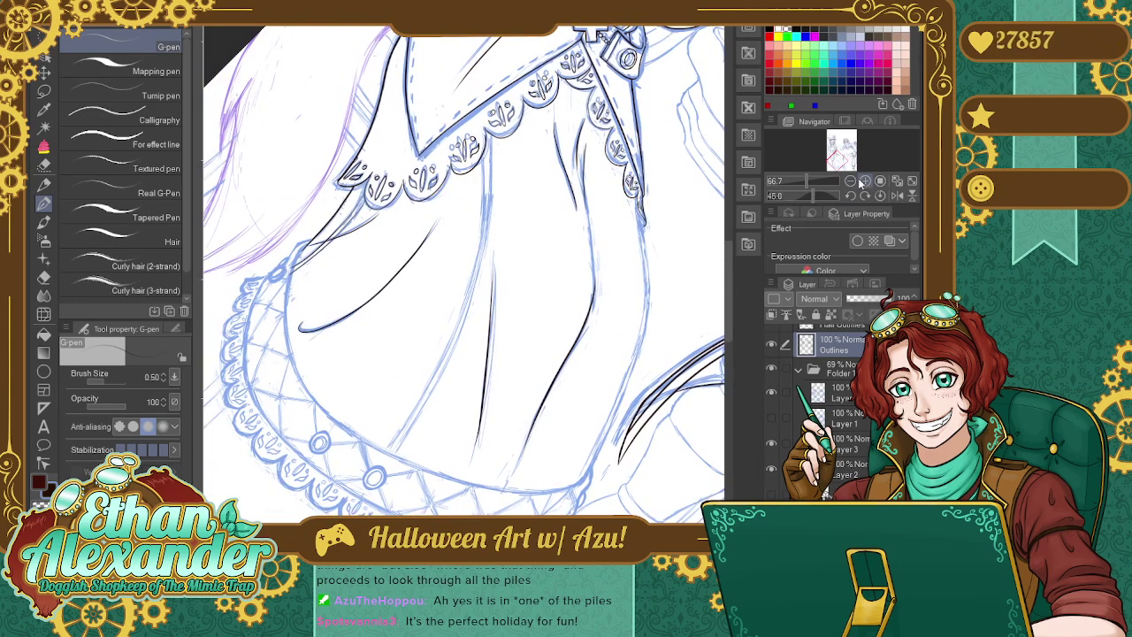
left_click(865, 181)
left_click(850, 180)
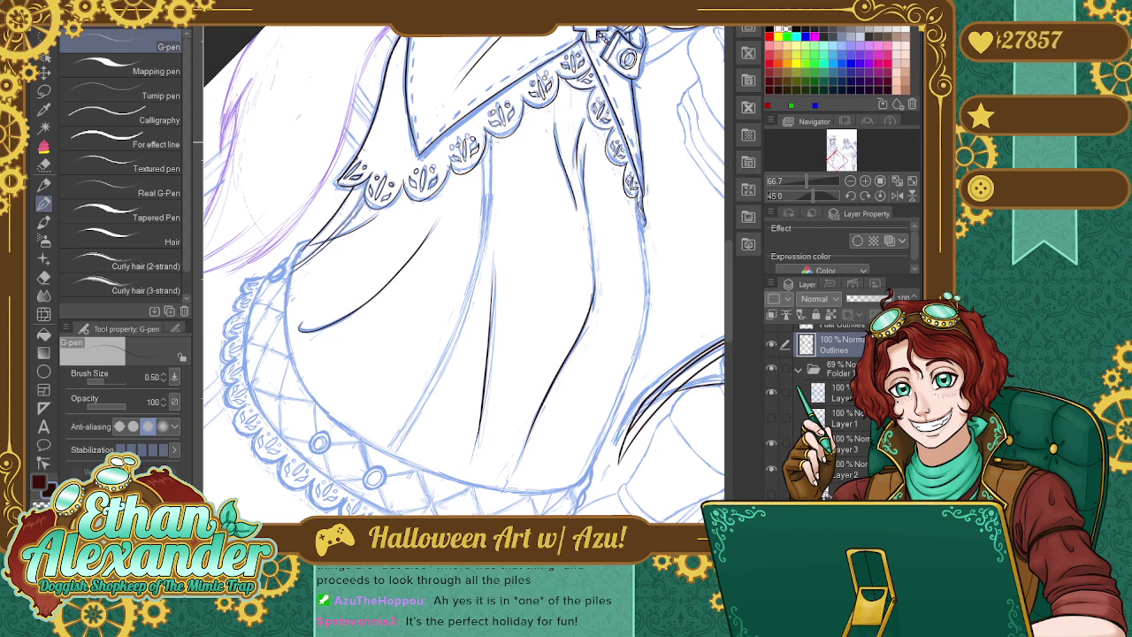
mouse_move(489, 132)
left_mouse_down()
mouse_move(483, 235)
mouse_move(451, 357)
mouse_move(385, 465)
left_mouse_up()
key("ctrl+z")
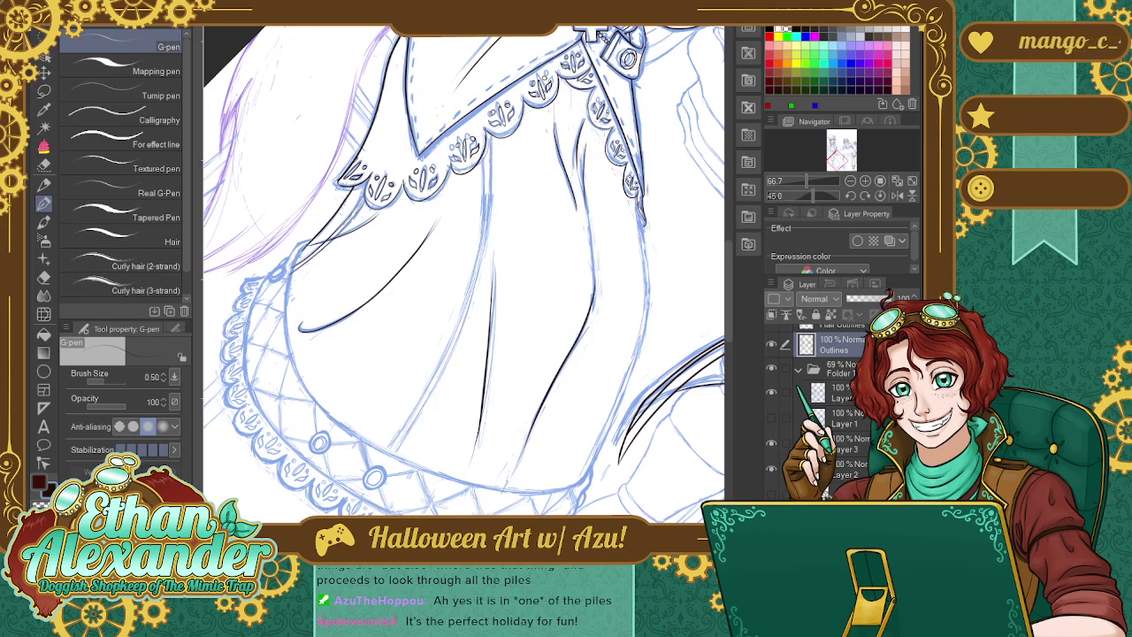
mouse_move(490, 133)
left_mouse_down()
mouse_move(487, 205)
mouse_move(386, 466)
left_mouse_up()
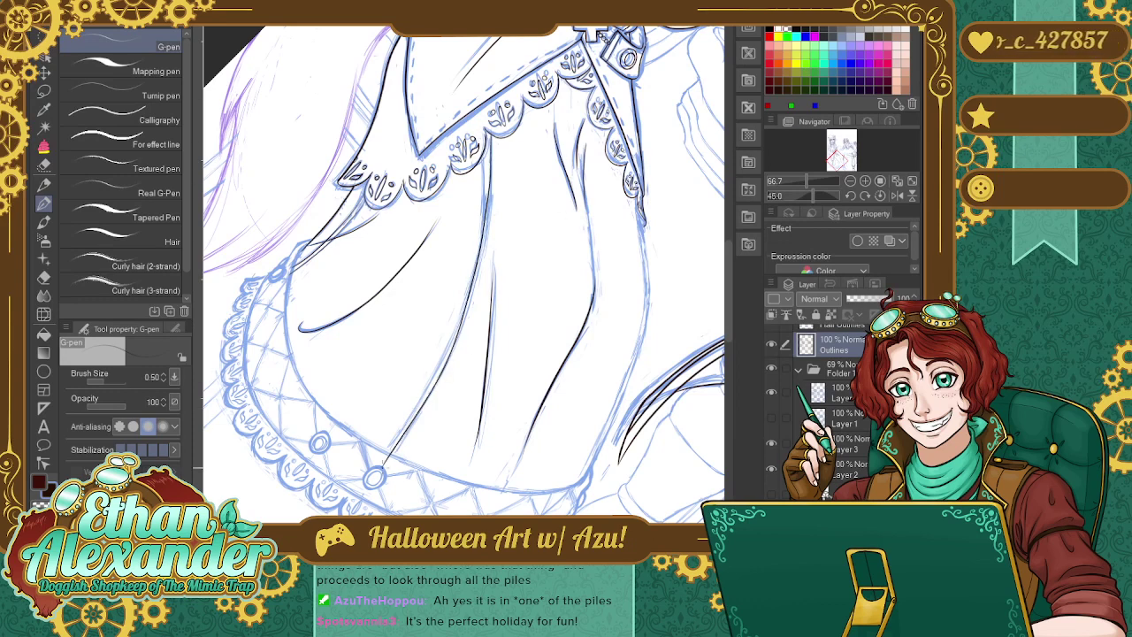
key("ctrl+z")
mouse_move(491, 133)
left_mouse_down()
mouse_move(428, 403)
mouse_move(393, 458)
left_mouse_up()
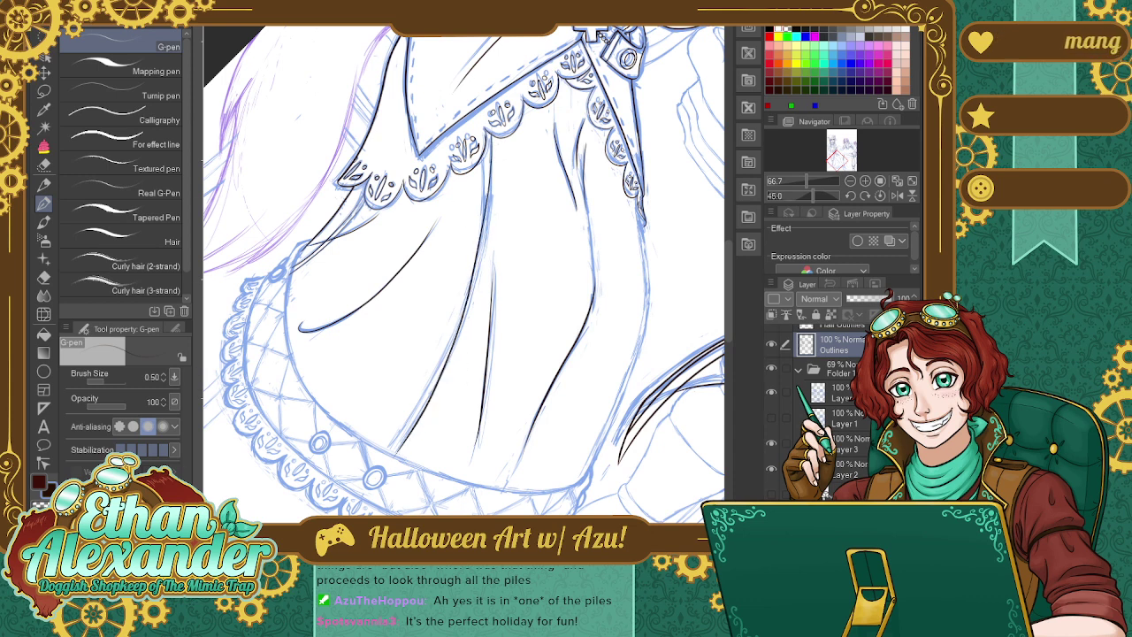
key("ctrl+z")
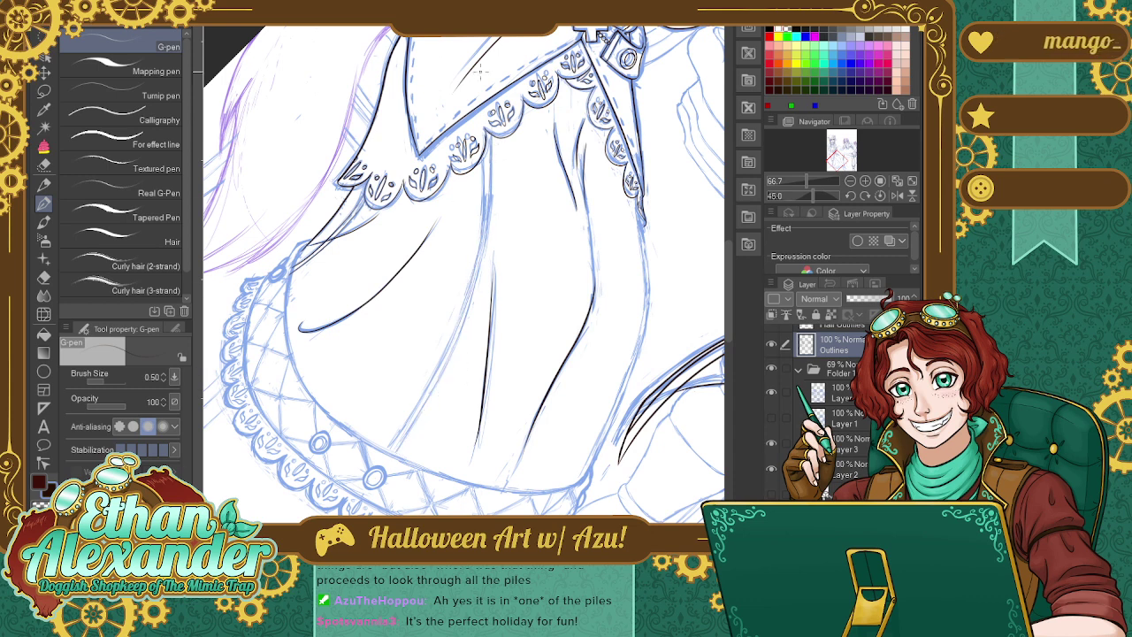
Rotate the canvas to -70 degrees so the skirt's long folds run sideways, keeping the skirt in view.
left_click(850, 195)
left_click(850, 195)
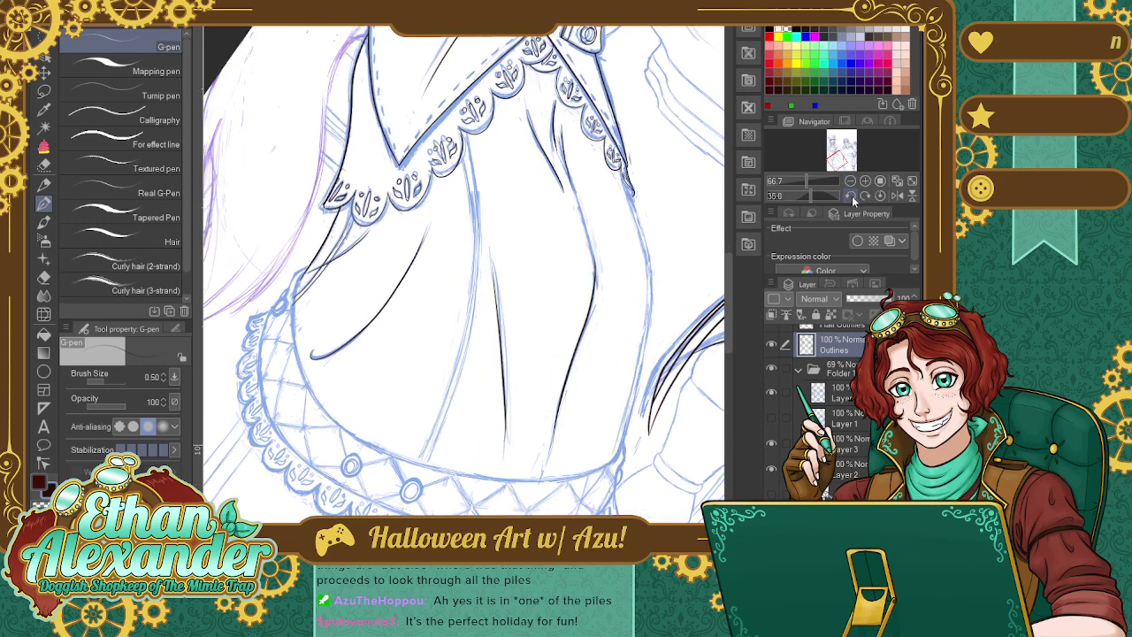
left_click(851, 196)
left_click(851, 196)
left_click(850, 195)
left_click(851, 195)
left_click(851, 196)
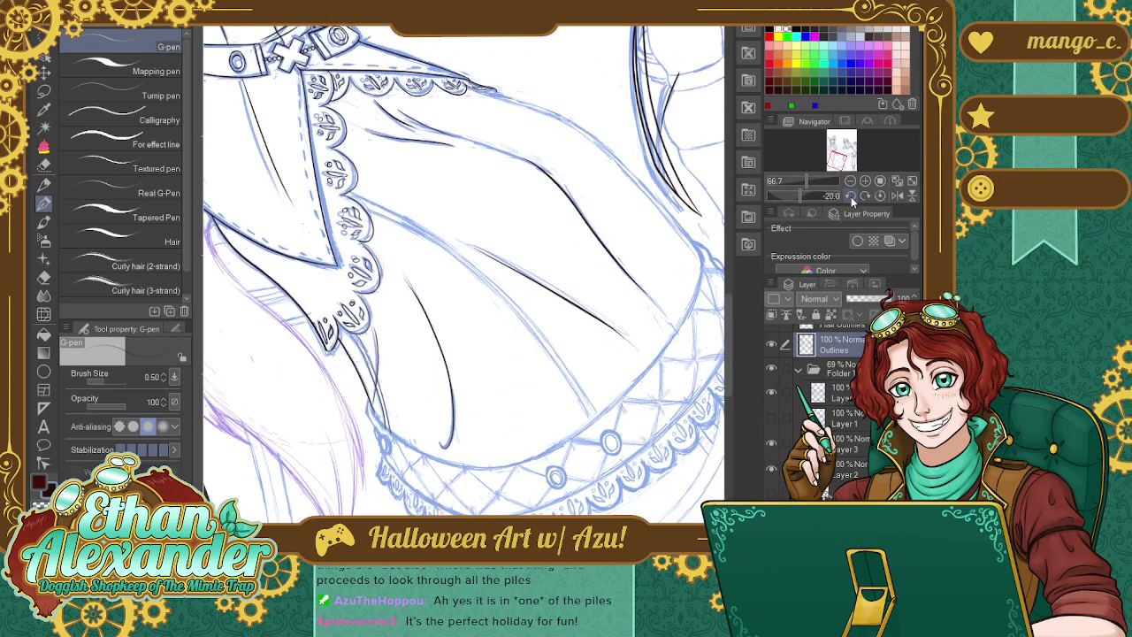
left_click(850, 196)
left_click(851, 197)
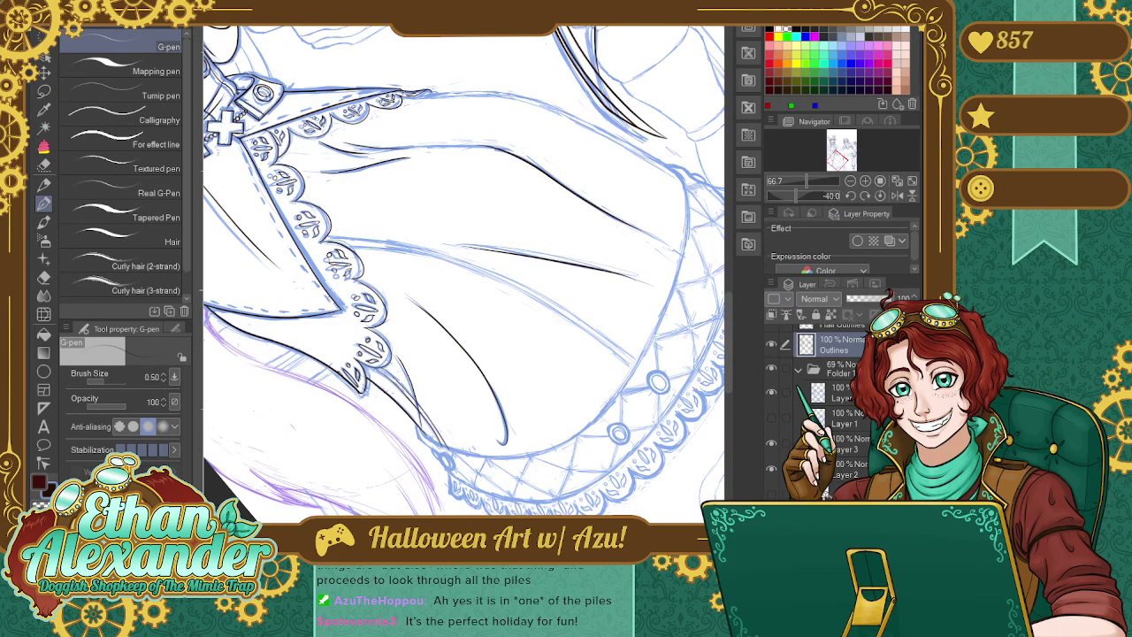
left_click_drag(831, 165, 833, 165)
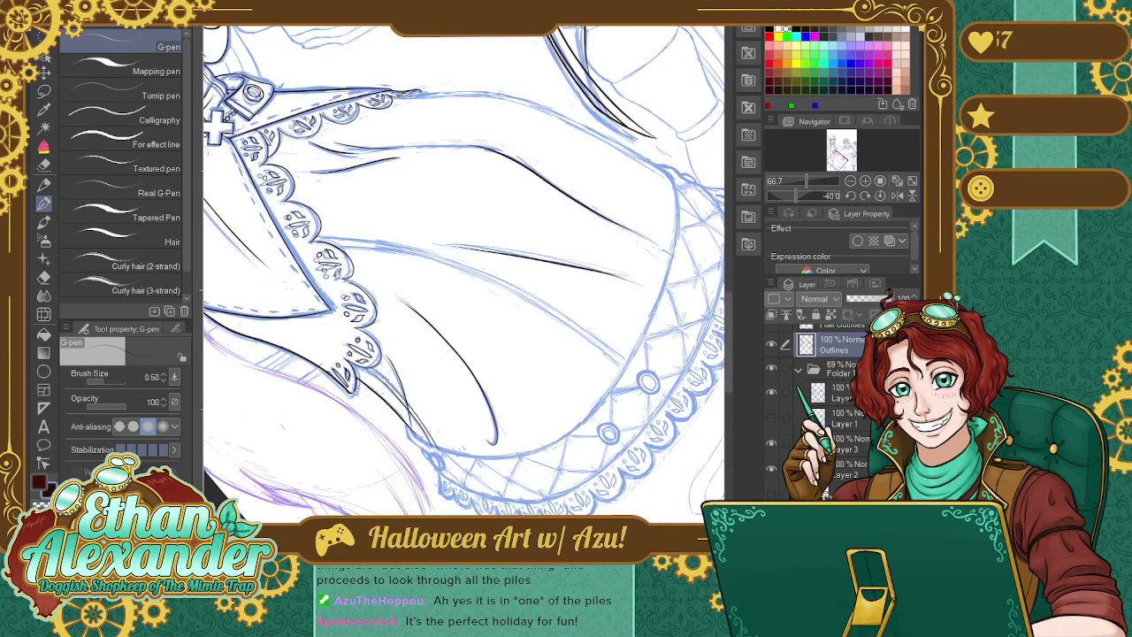
left_click(851, 195)
left_click(851, 195)
left_click(850, 193)
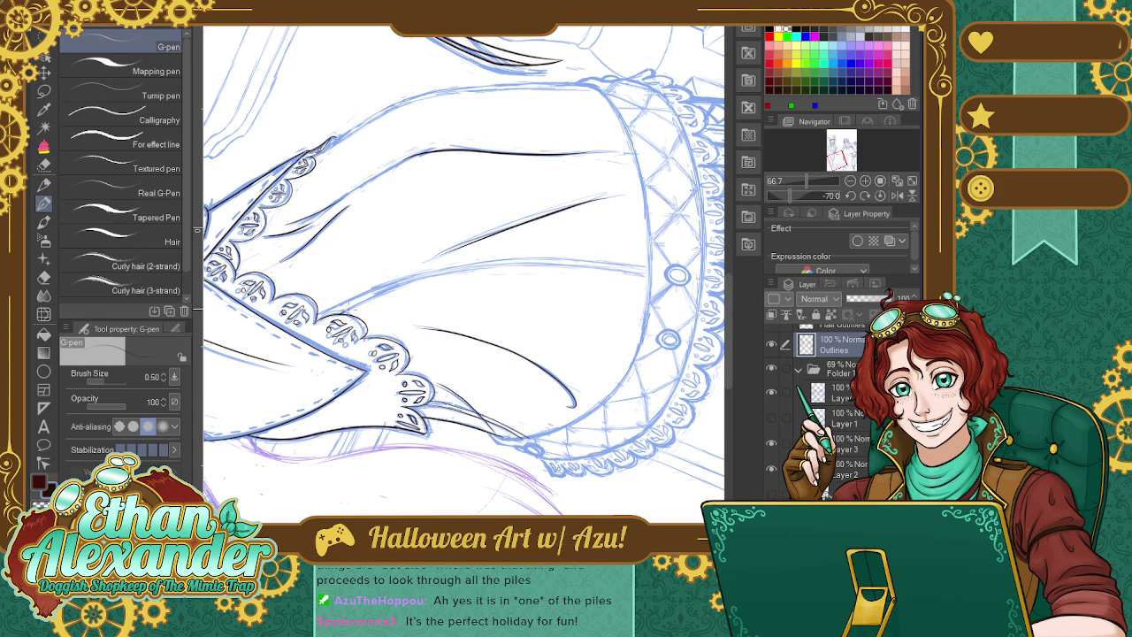
Try several single strokes for the long curved fold line from the near panel's lace to the hem band.
left_click_drag(350, 314, 659, 269)
key("ctrl+z")
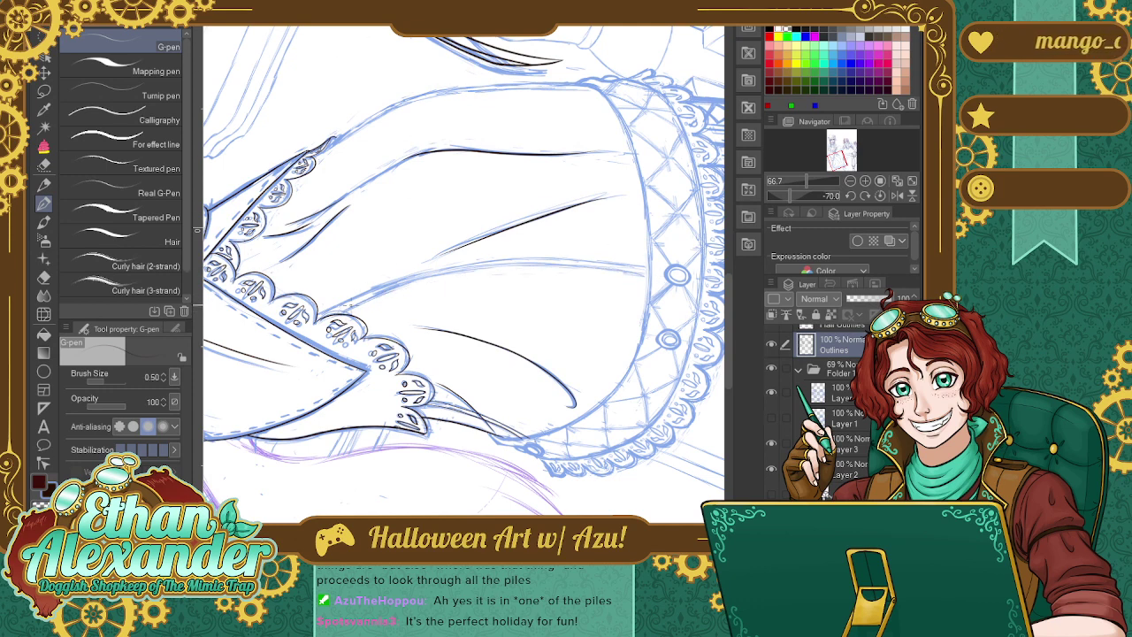
left_click_drag(332, 315, 646, 266)
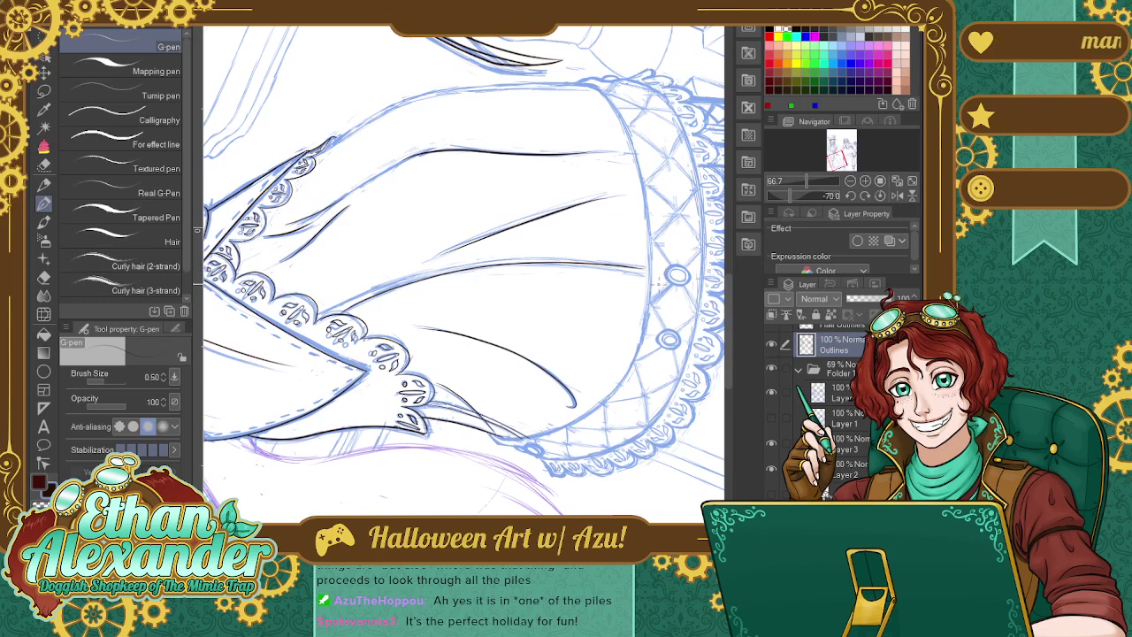
mouse_move(325, 315)
left_mouse_down()
mouse_move(416, 279)
mouse_move(659, 271)
left_mouse_up()
key("ctrl+z")
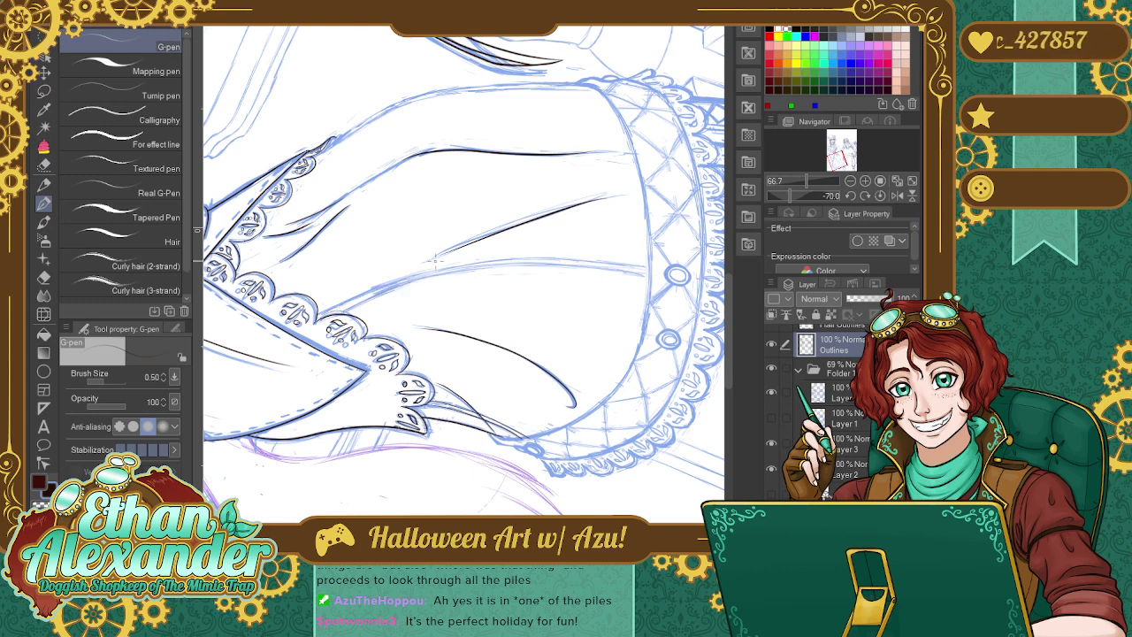
mouse_move(336, 315)
left_mouse_down()
mouse_move(528, 273)
mouse_move(659, 273)
left_mouse_up()
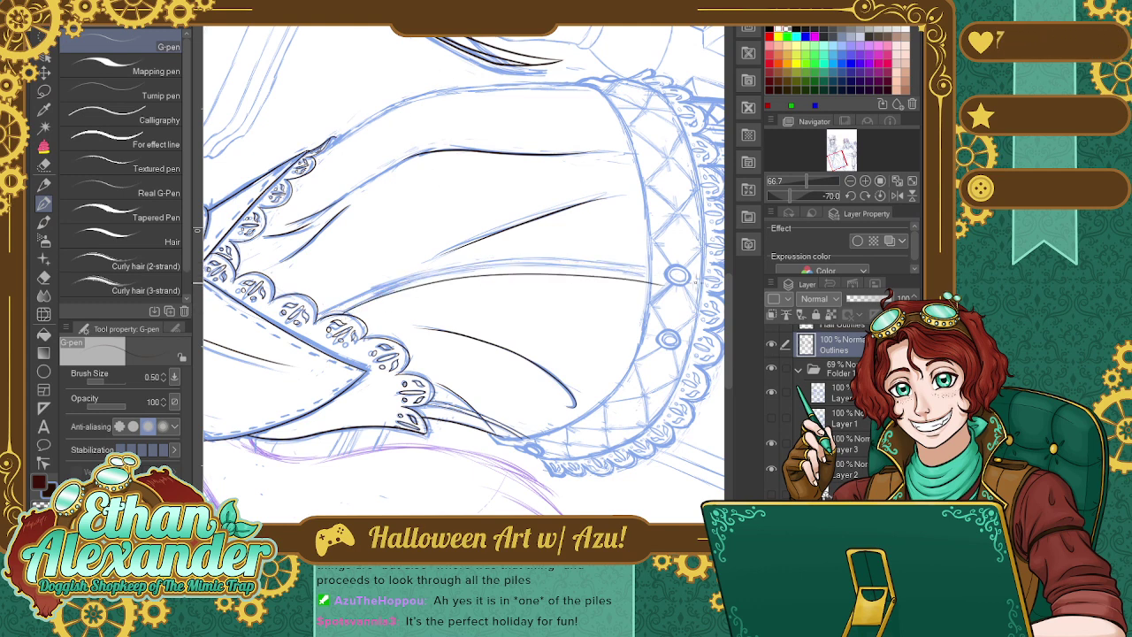
key("ctrl+z")
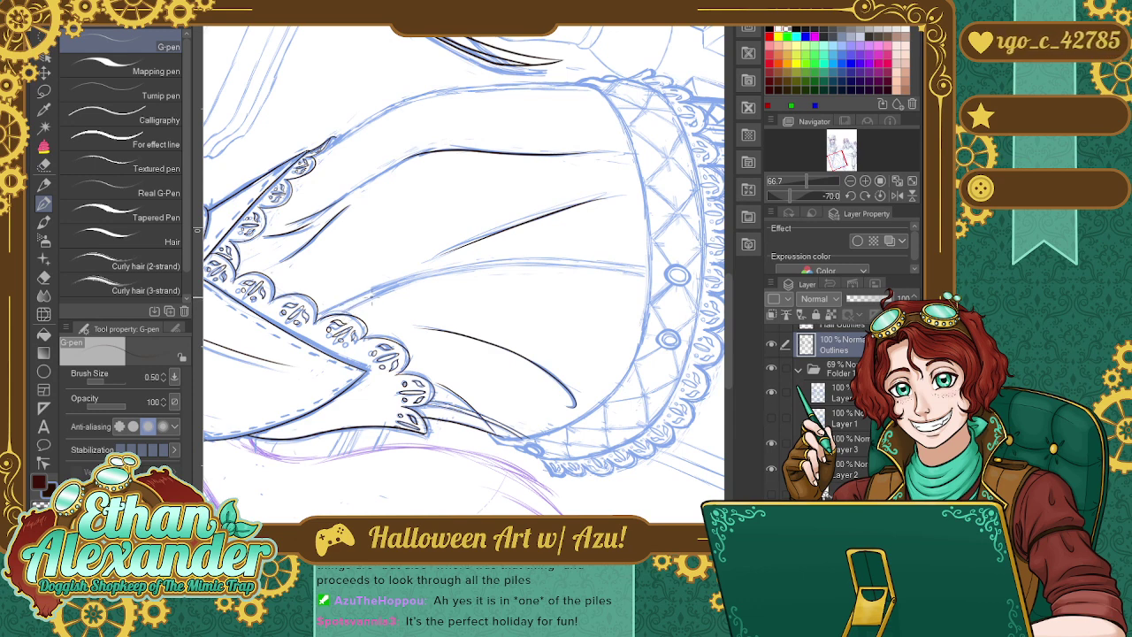
mouse_move(336, 315)
left_mouse_down()
mouse_move(506, 269)
mouse_move(631, 271)
left_mouse_up()
key("ctrl+z")
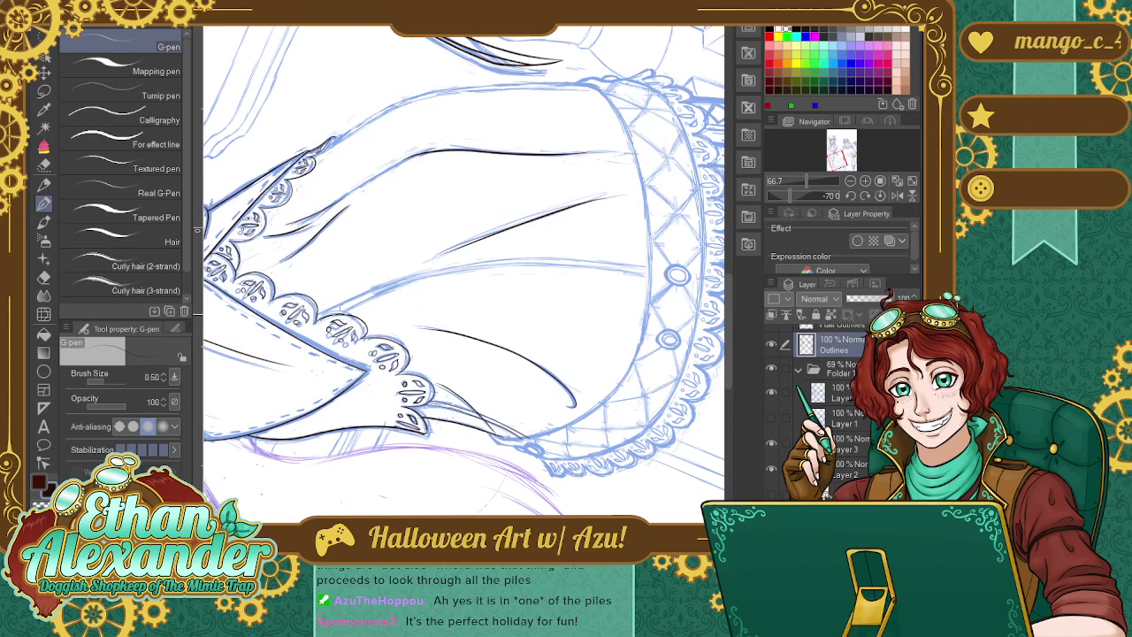
mouse_move(345, 309)
left_mouse_down()
mouse_move(484, 271)
mouse_move(651, 281)
left_mouse_up()
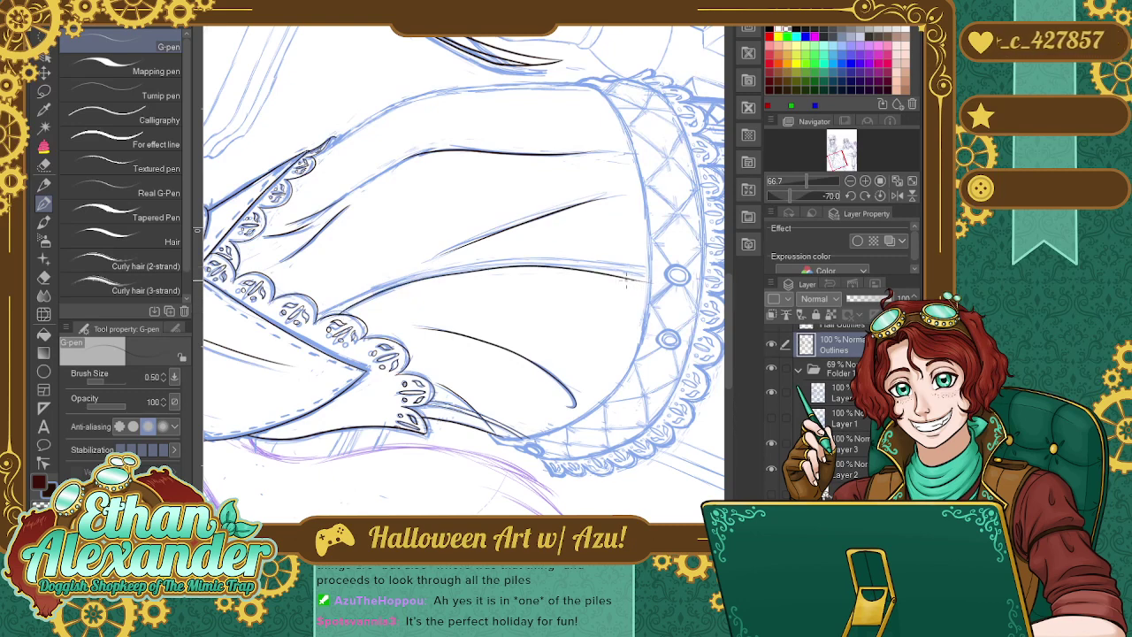
key("ctrl+z")
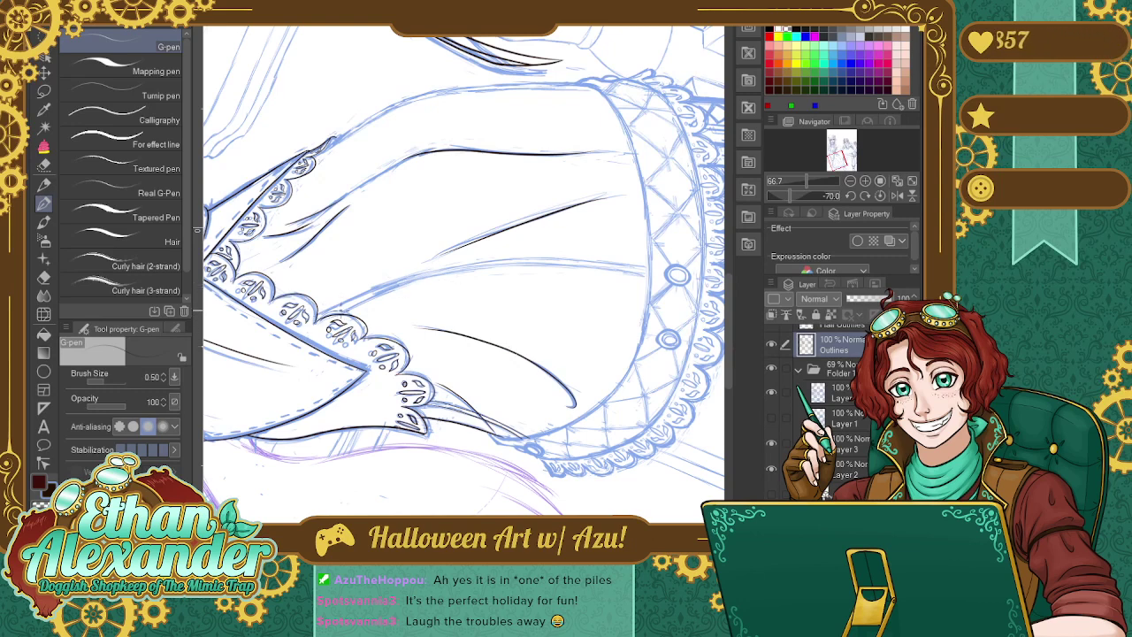
mouse_move(339, 313)
left_mouse_down()
mouse_move(484, 268)
mouse_move(659, 279)
left_mouse_up()
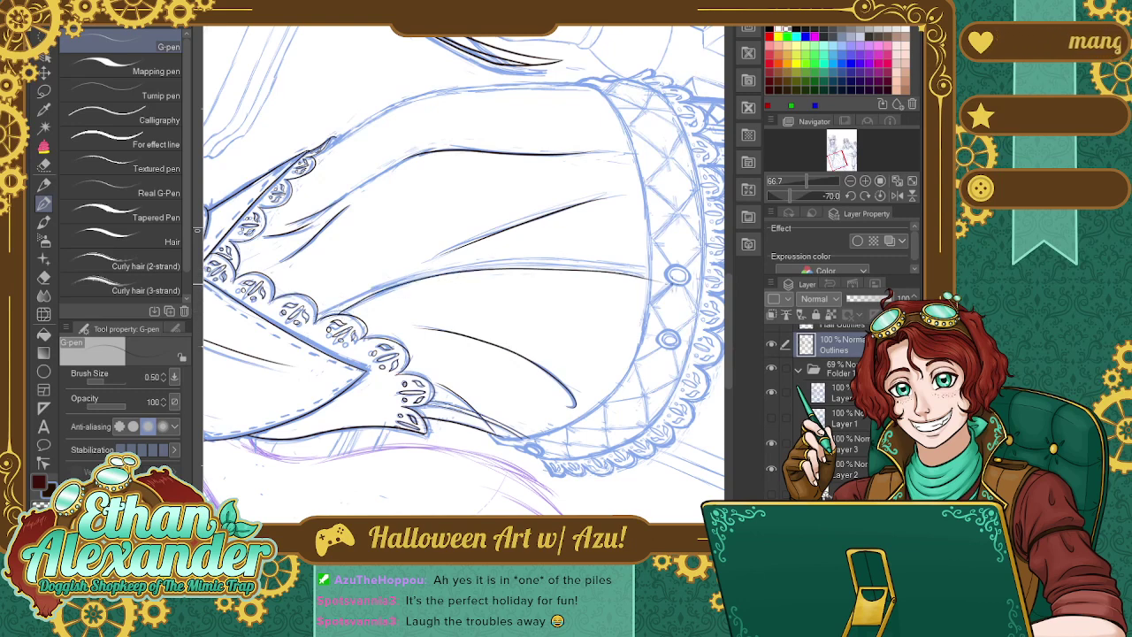
key("ctrl+z")
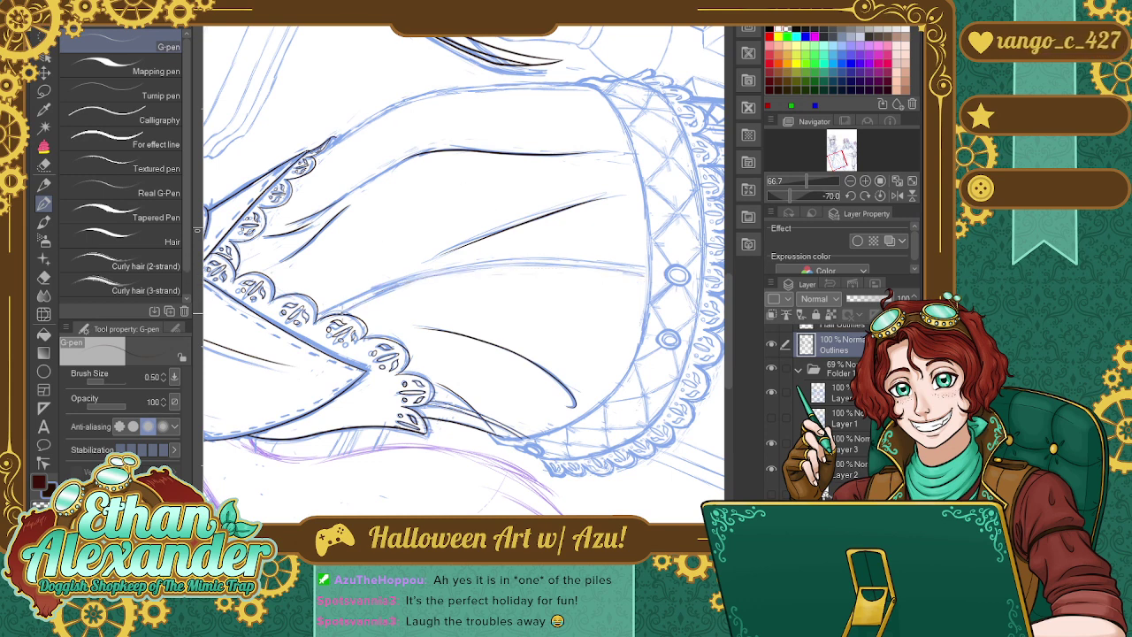
Ink the long fold as two near-parallel curved lines from the near panel's lace to the hem band, checking them with the sketch hidden.
mouse_move(331, 315)
left_mouse_down()
mouse_move(382, 293)
mouse_move(552, 264)
mouse_move(654, 274)
left_mouse_up()
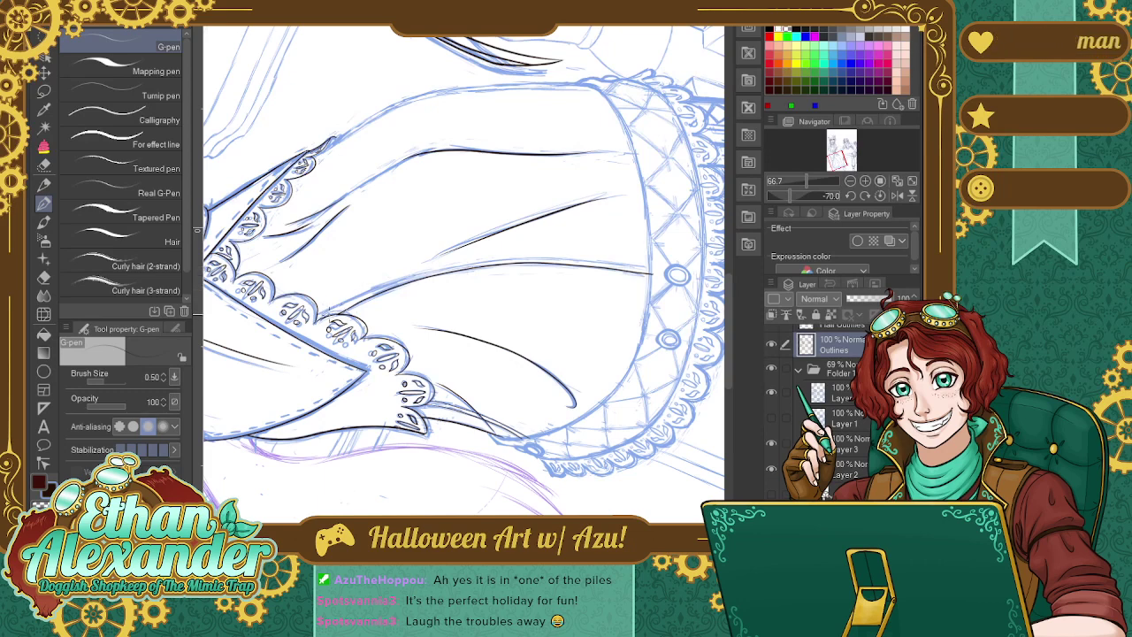
mouse_move(329, 311)
left_mouse_down()
mouse_move(441, 265)
mouse_move(508, 254)
mouse_move(665, 274)
left_mouse_up()
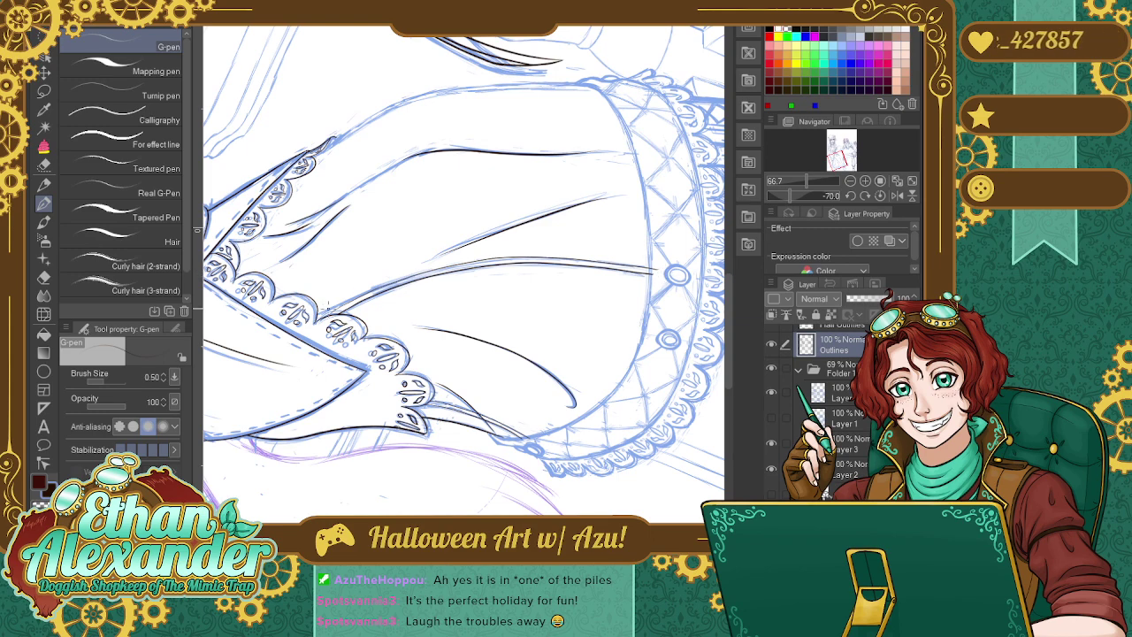
left_click(865, 181)
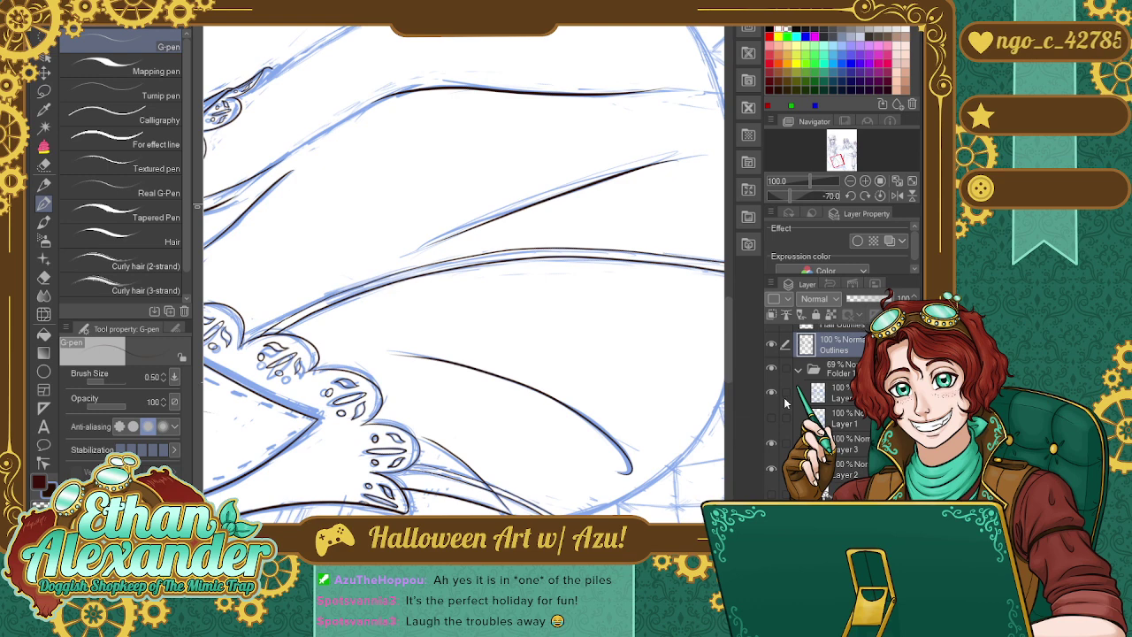
left_click(770, 369)
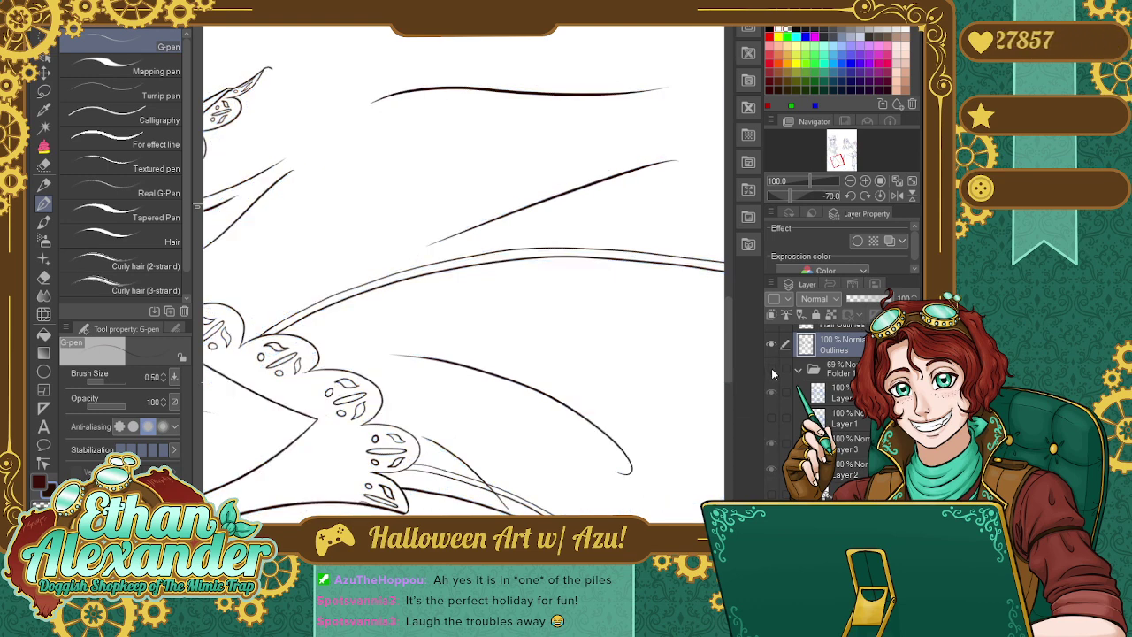
left_click(770, 369)
left_click(770, 369)
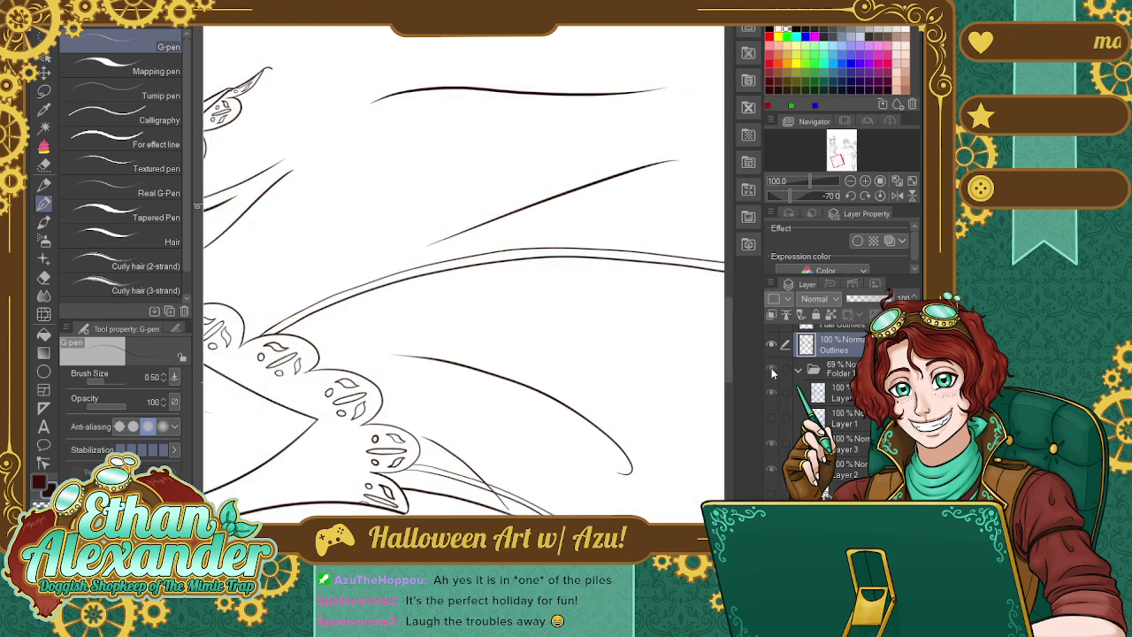
left_click(770, 368)
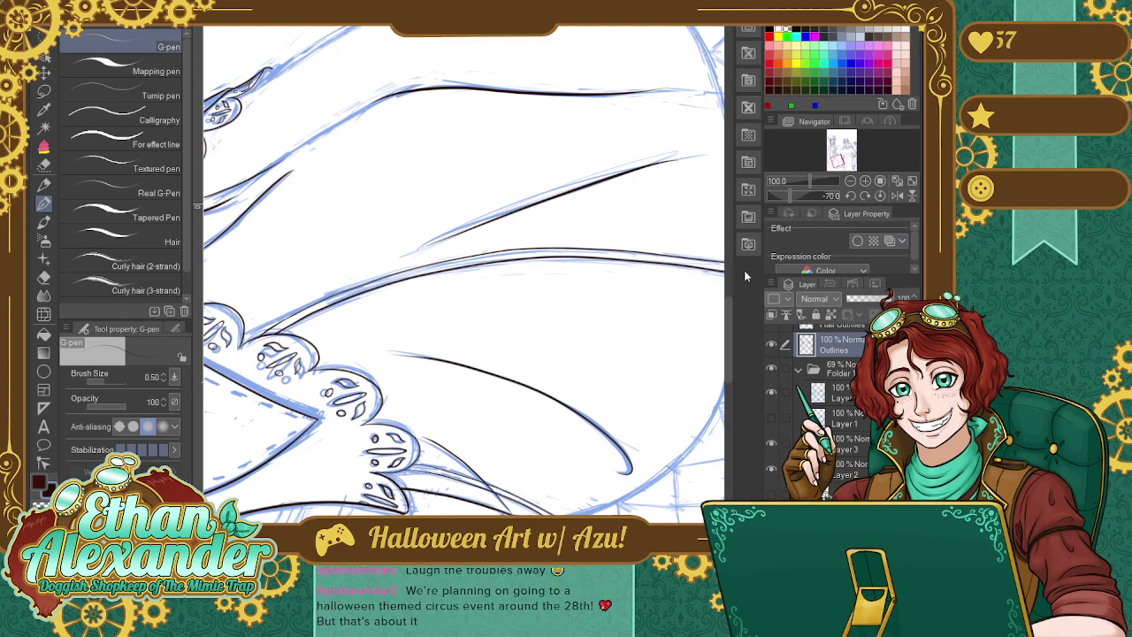
Try to ink the skirt's far outer edge in one stroke from the far lace's tip to the hem band at 66.7% zoom.
mouse_move(838, 159)
left_mouse_down()
mouse_move(840, 181)
mouse_move(844, 171)
left_mouse_up()
scroll(836, 166, "down", 1)
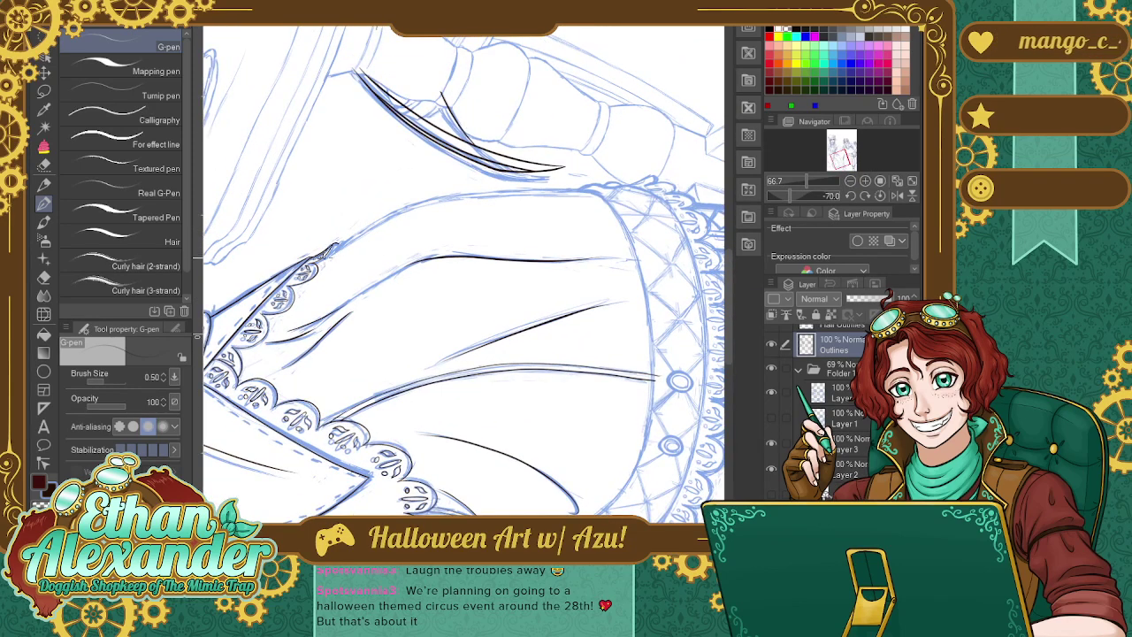
mouse_move(341, 242)
left_mouse_down()
mouse_move(421, 196)
mouse_move(607, 186)
left_mouse_up()
key("ctrl+z")
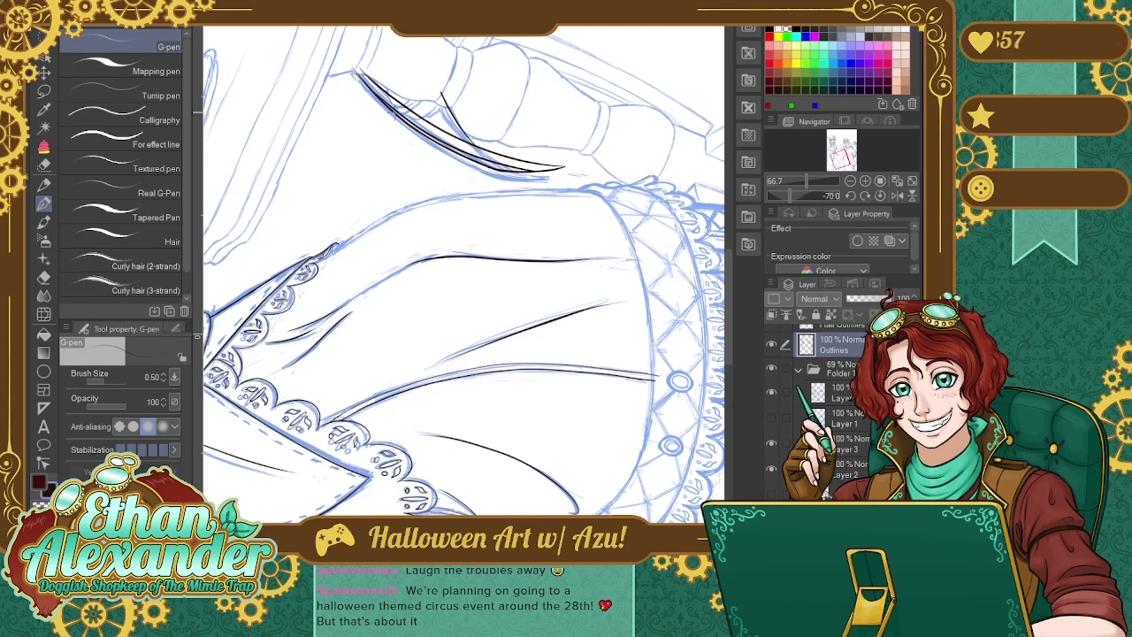
mouse_move(326, 253)
left_mouse_down()
mouse_move(477, 193)
mouse_move(607, 189)
left_mouse_up()
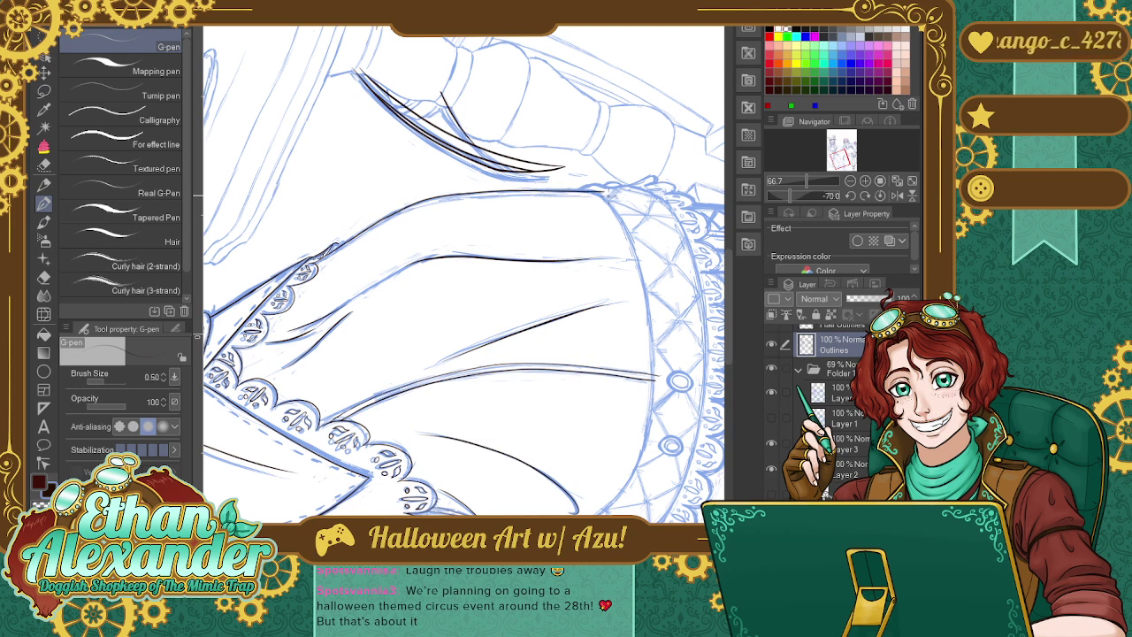
key("ctrl+z")
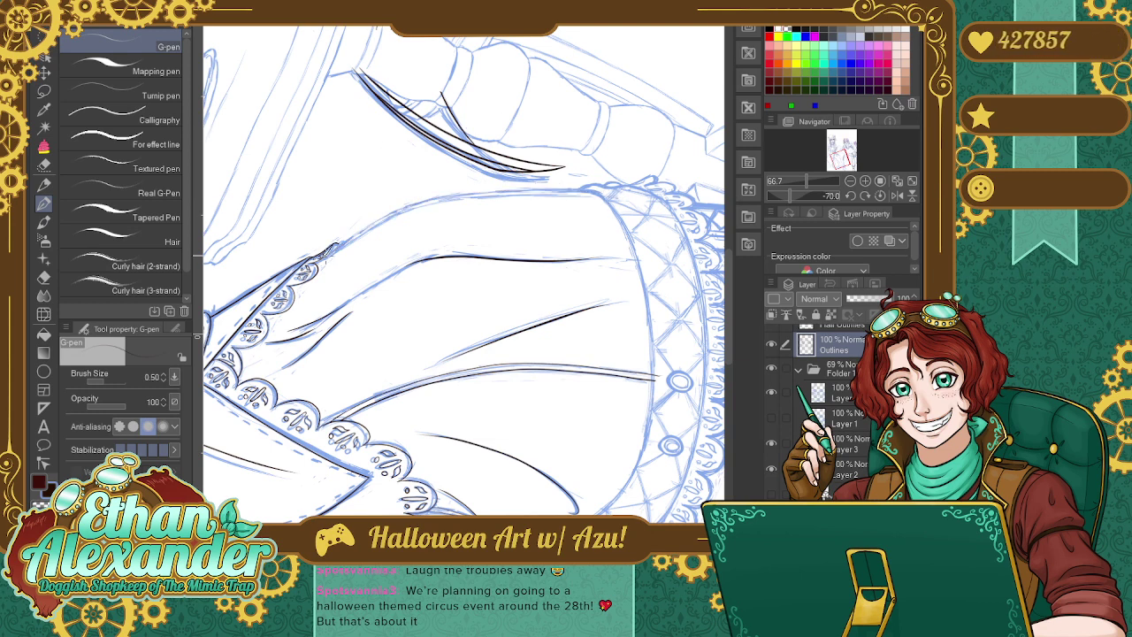
Ink the skirt's far outer edge at 100% zoom as closely overlapping curved strokes from the far lace's tip to the hem band.
left_click(865, 180)
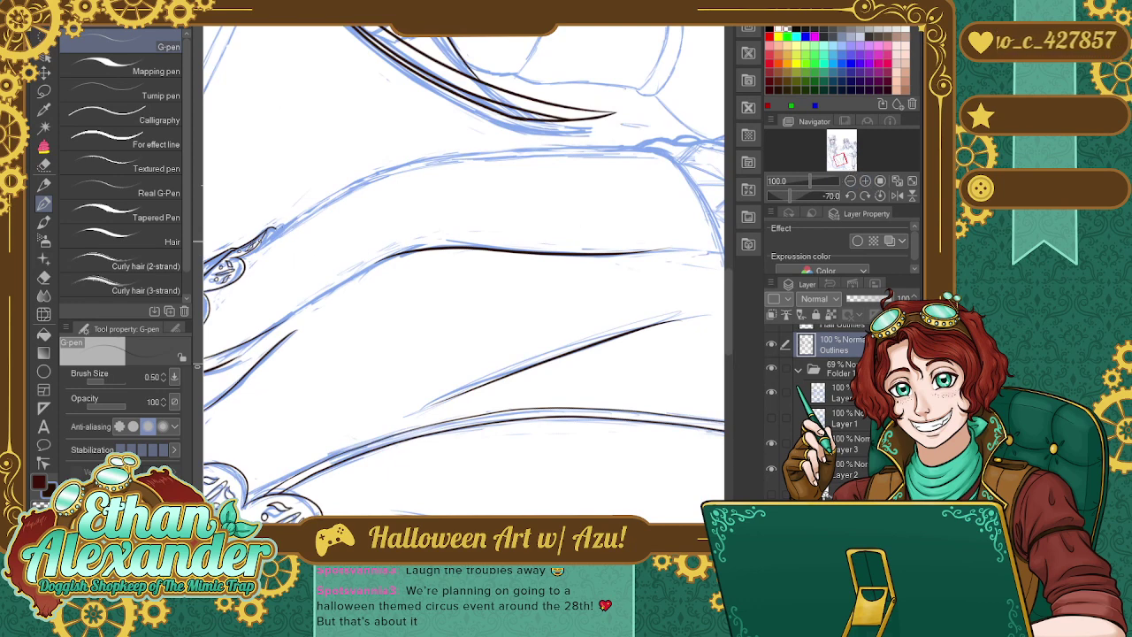
mouse_move(256, 244)
left_mouse_down()
mouse_move(395, 172)
mouse_move(656, 149)
mouse_move(677, 159)
left_mouse_up()
key("ctrl+z")
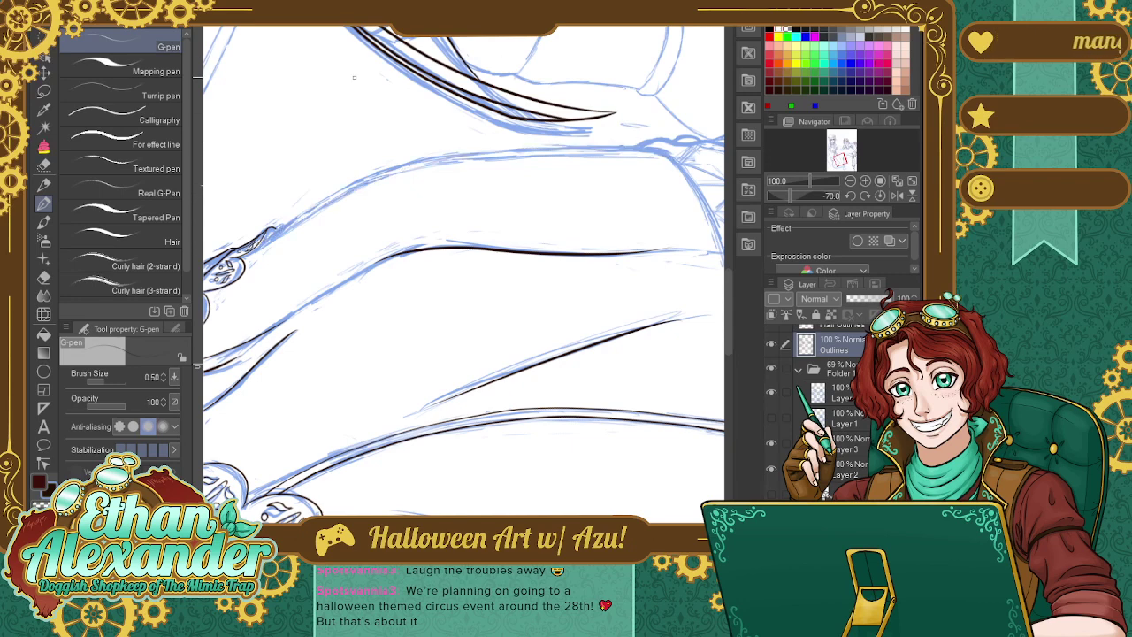
mouse_move(257, 244)
left_mouse_down()
mouse_move(424, 159)
mouse_move(670, 150)
left_mouse_up()
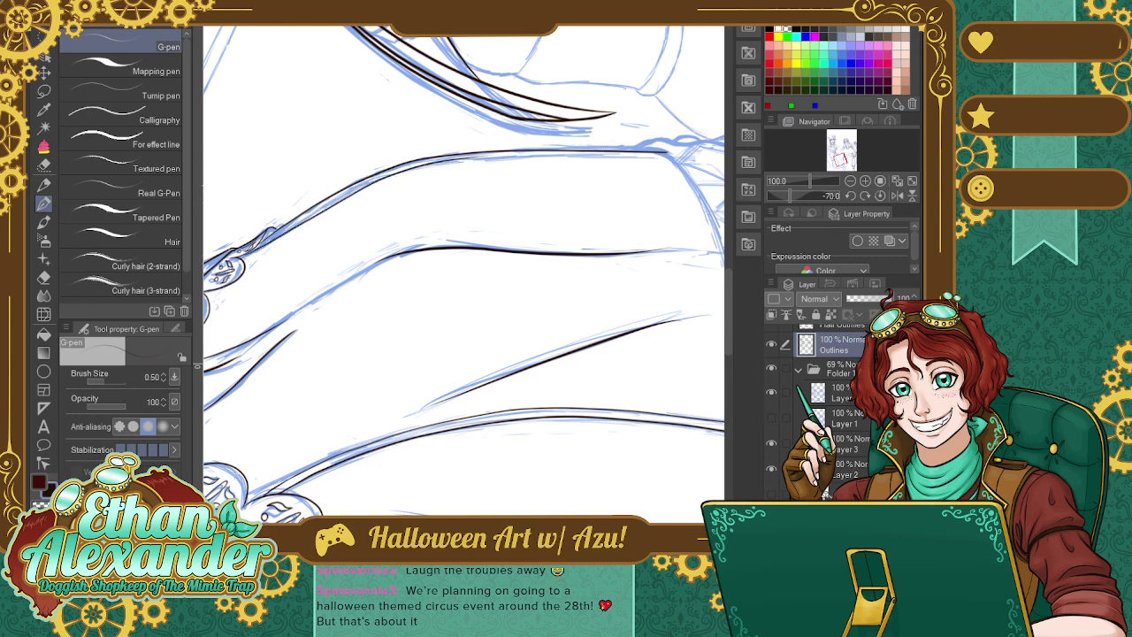
key("ctrl+z")
mouse_move(250, 249)
left_mouse_down()
mouse_move(428, 158)
mouse_move(584, 147)
left_mouse_up()
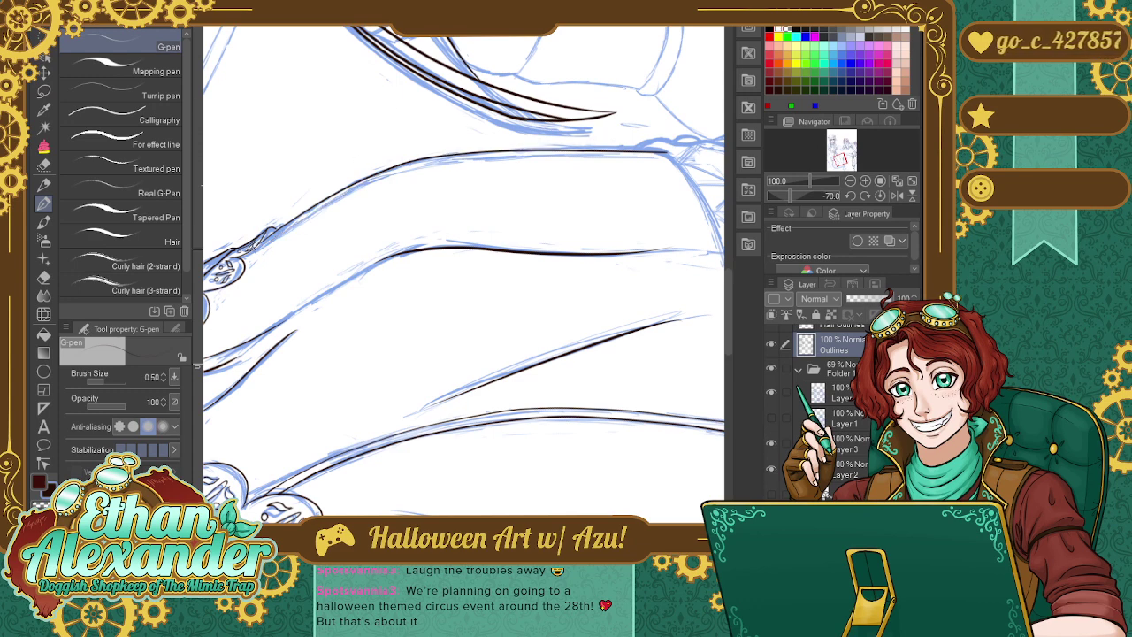
mouse_move(237, 258)
left_mouse_down()
mouse_move(386, 173)
mouse_move(543, 154)
mouse_move(665, 156)
left_mouse_up()
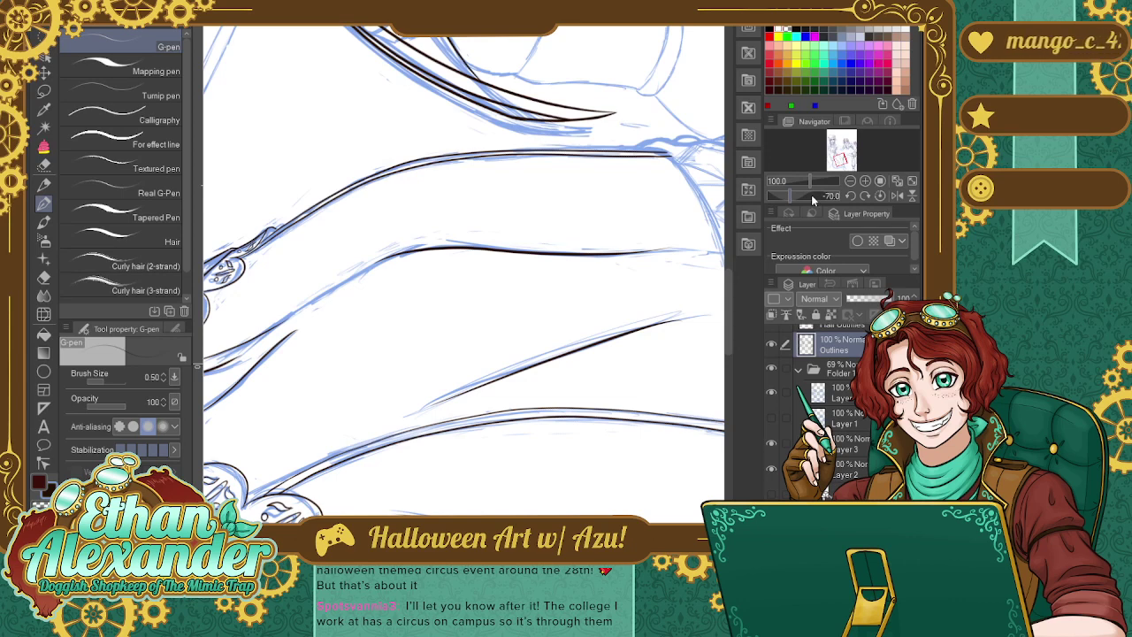
Ink the hem band's inner edge as one smooth curve between the skirt's far corner and the round buttons at 66.7% zoom.
left_click(850, 180)
left_click(850, 180)
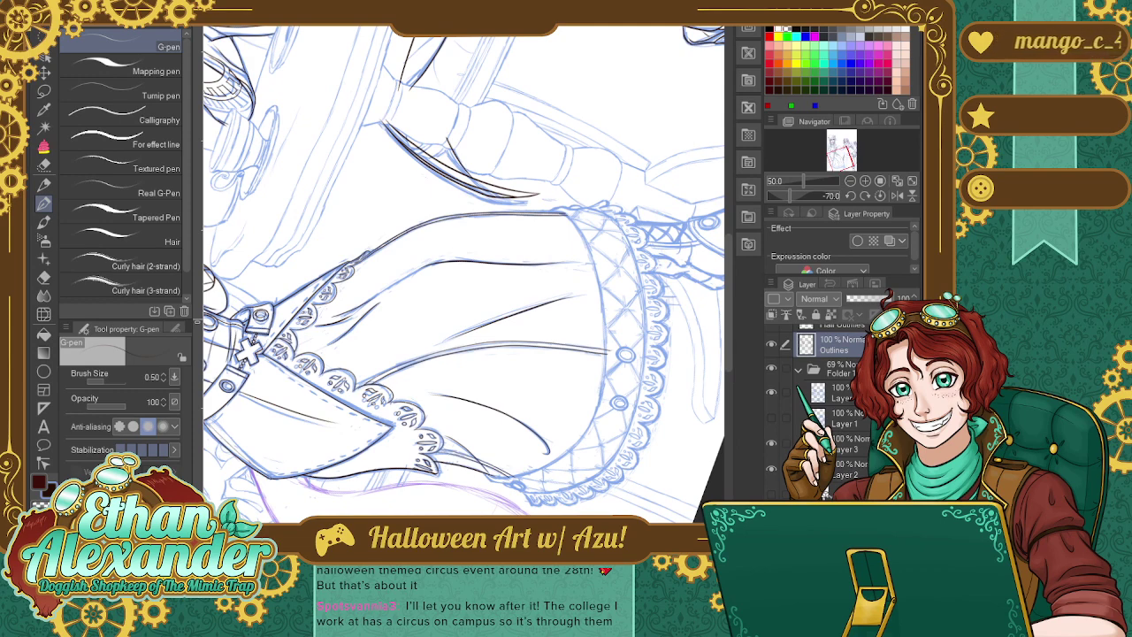
key("ctrl+plus")
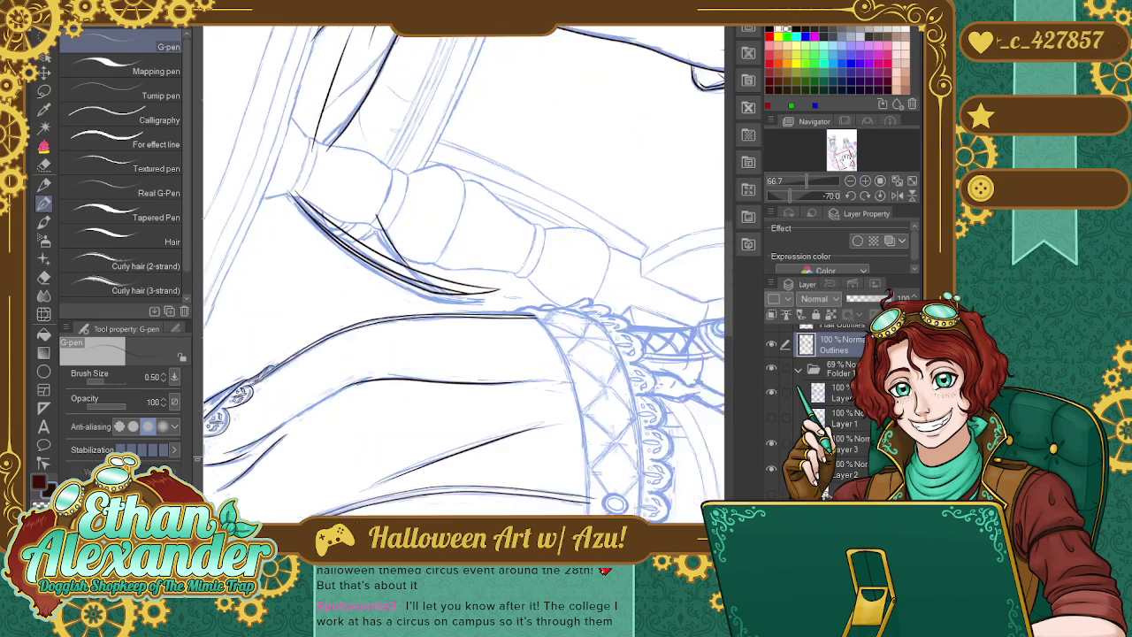
left_click_drag(424, 371, 474, 183)
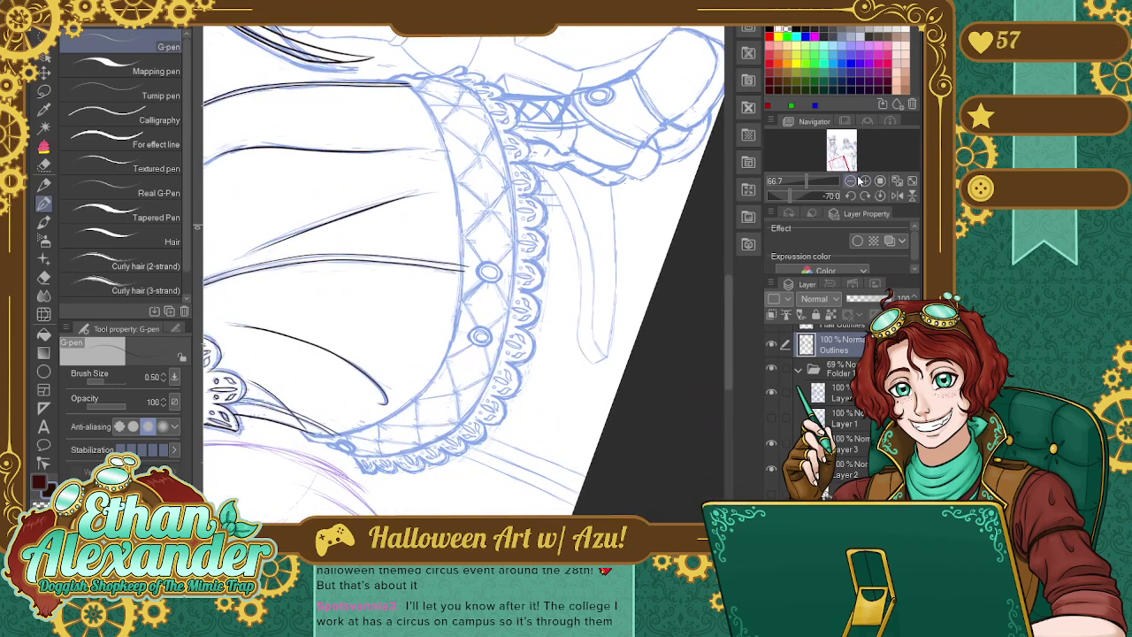
left_click_drag(424, 309, 482, 309)
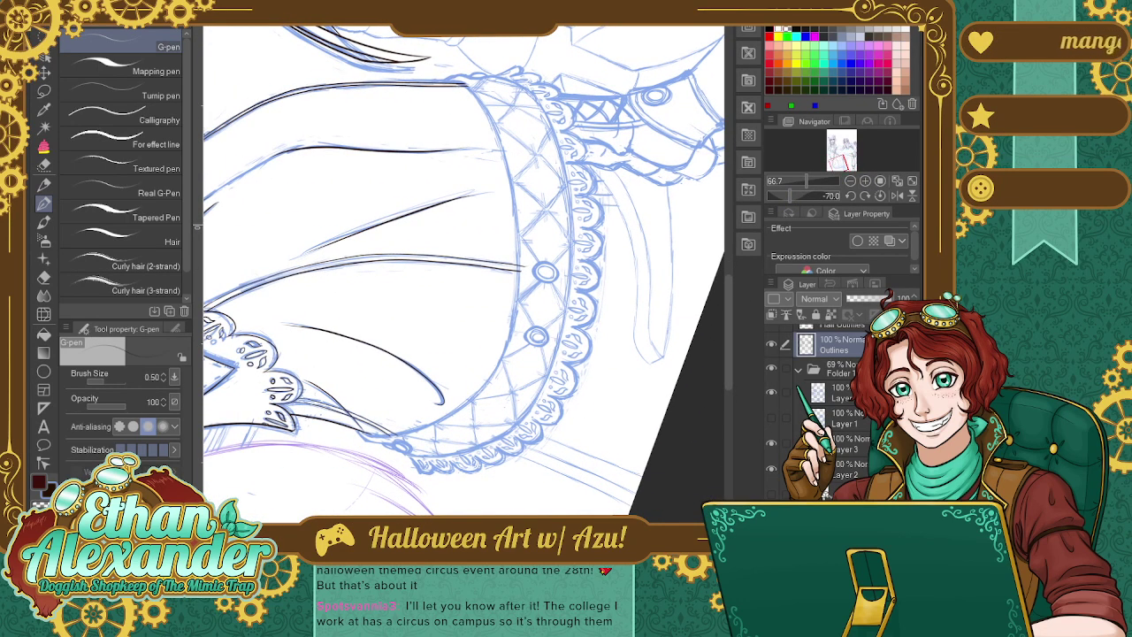
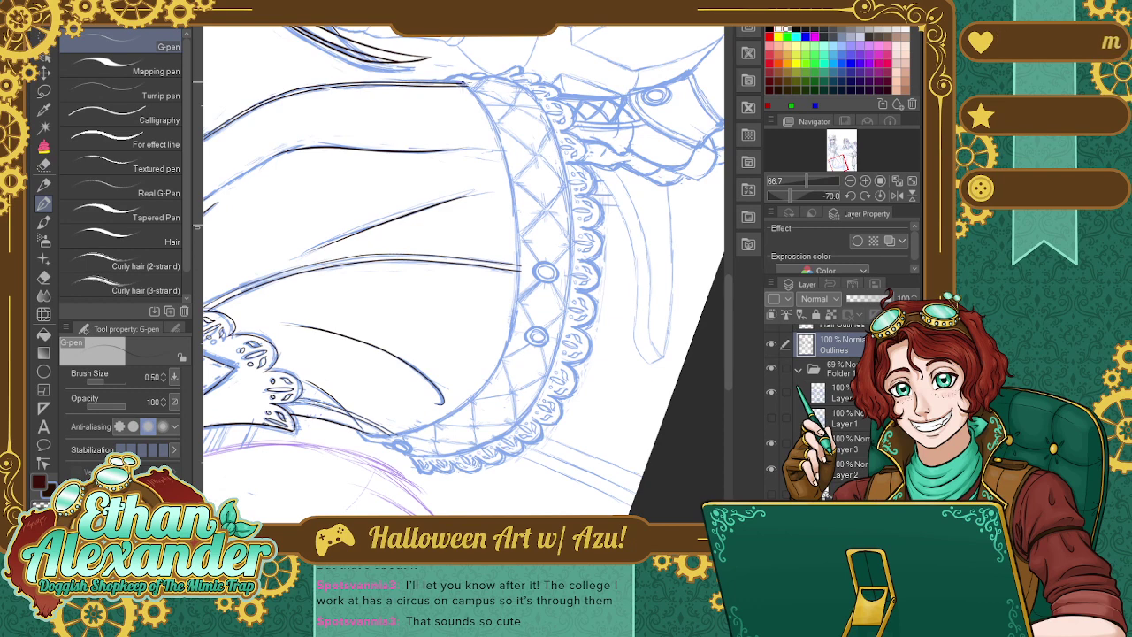
mouse_move(460, 85)
left_mouse_down()
mouse_move(494, 142)
mouse_move(512, 246)
mouse_move(494, 235)
mouse_move(521, 345)
mouse_move(506, 150)
mouse_move(460, 78)
left_mouse_up()
key("ctrl+z")
key("ctrl+z")
mouse_move(511, 343)
left_mouse_down()
mouse_move(515, 239)
mouse_move(494, 132)
mouse_move(458, 78)
left_mouse_up()
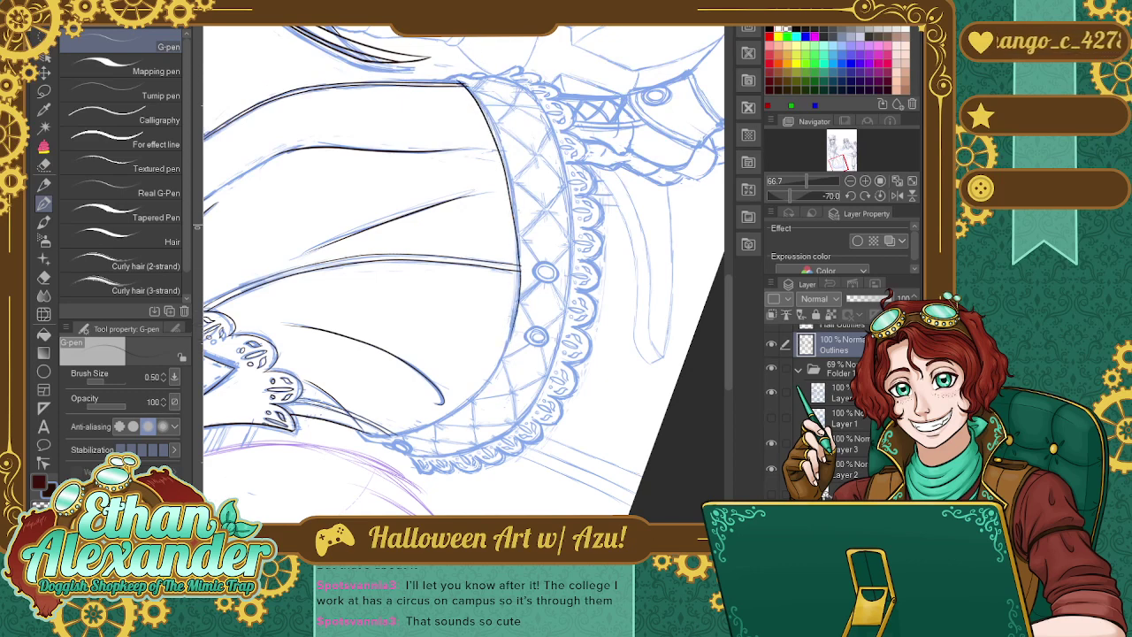
key("ctrl+z")
mouse_move(509, 337)
left_mouse_down()
mouse_move(506, 115)
mouse_move(454, 78)
left_mouse_up()
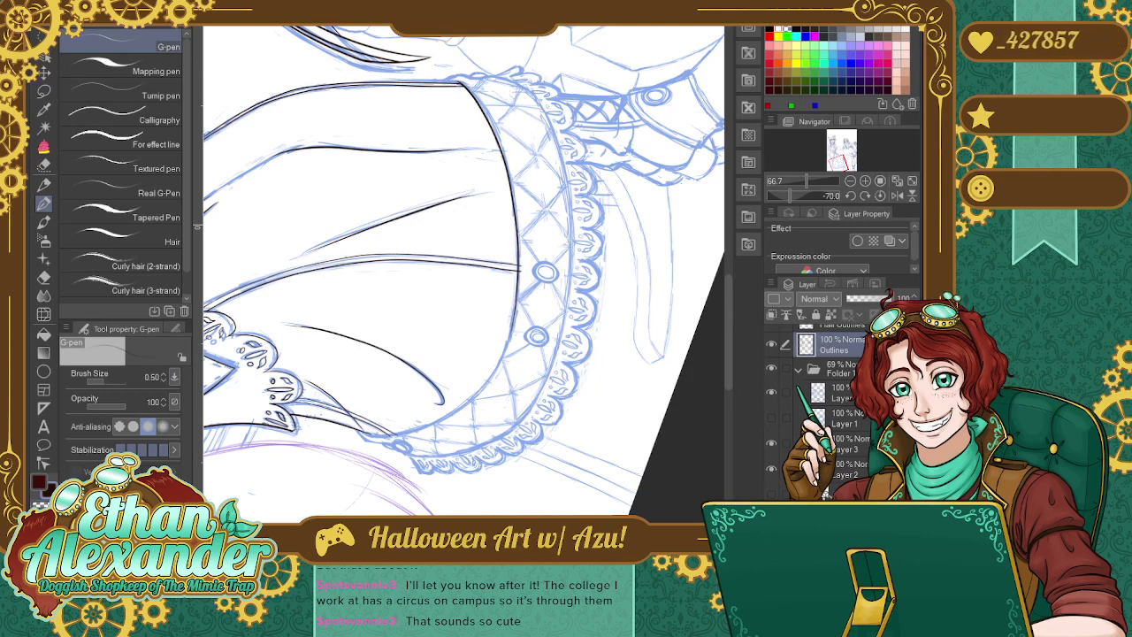
Ink the small curled fold where the skirt's far outer edge meets the hem band's corner, at 100% zoom.
left_click(865, 181)
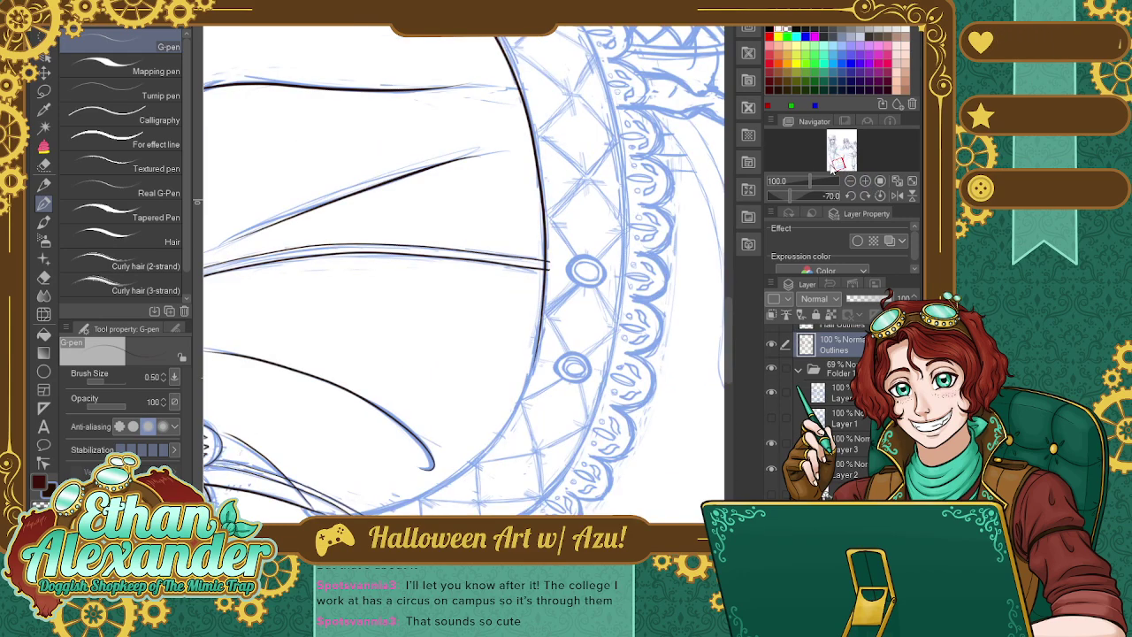
scroll(464, 274, "down", 10)
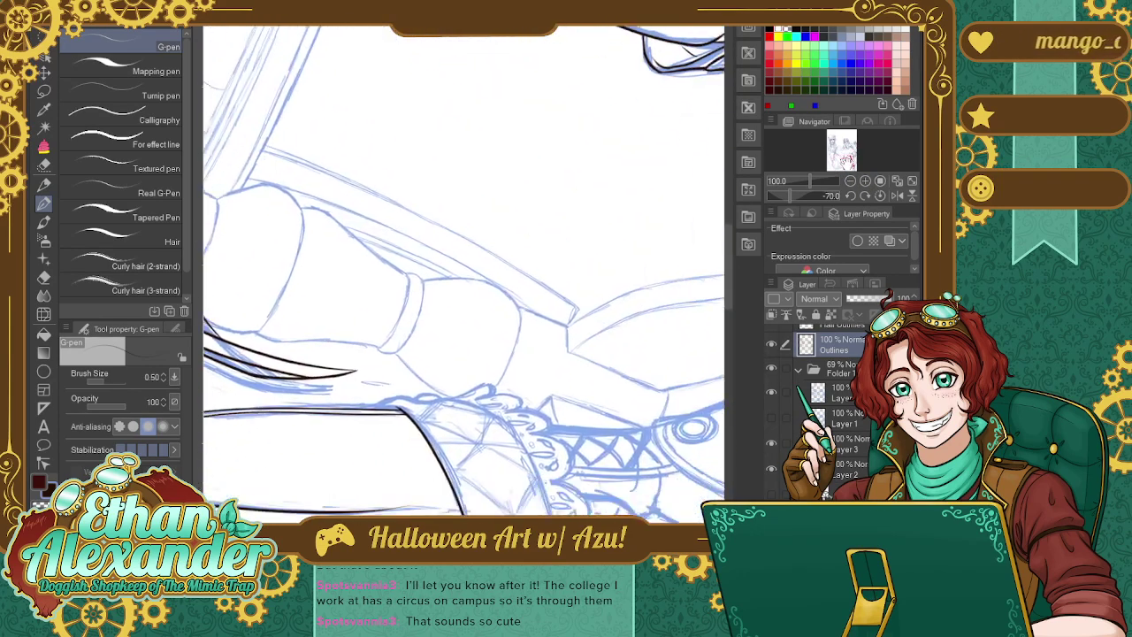
scroll(463, 274, "down", 10)
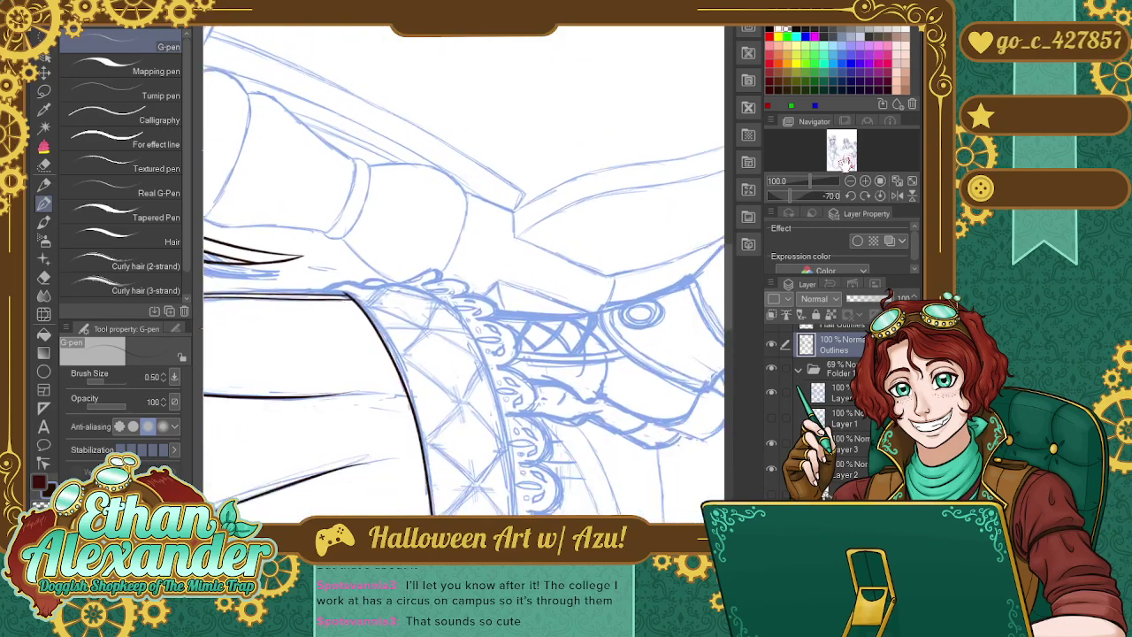
scroll(463, 274, "down", 5)
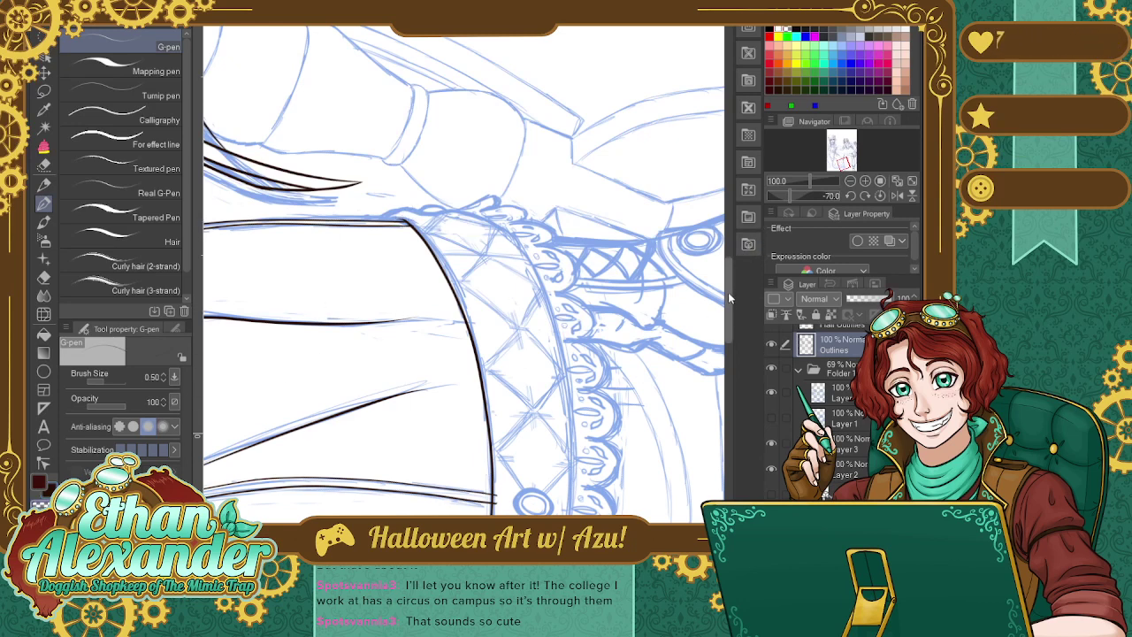
left_click_drag(727, 274, 725, 339)
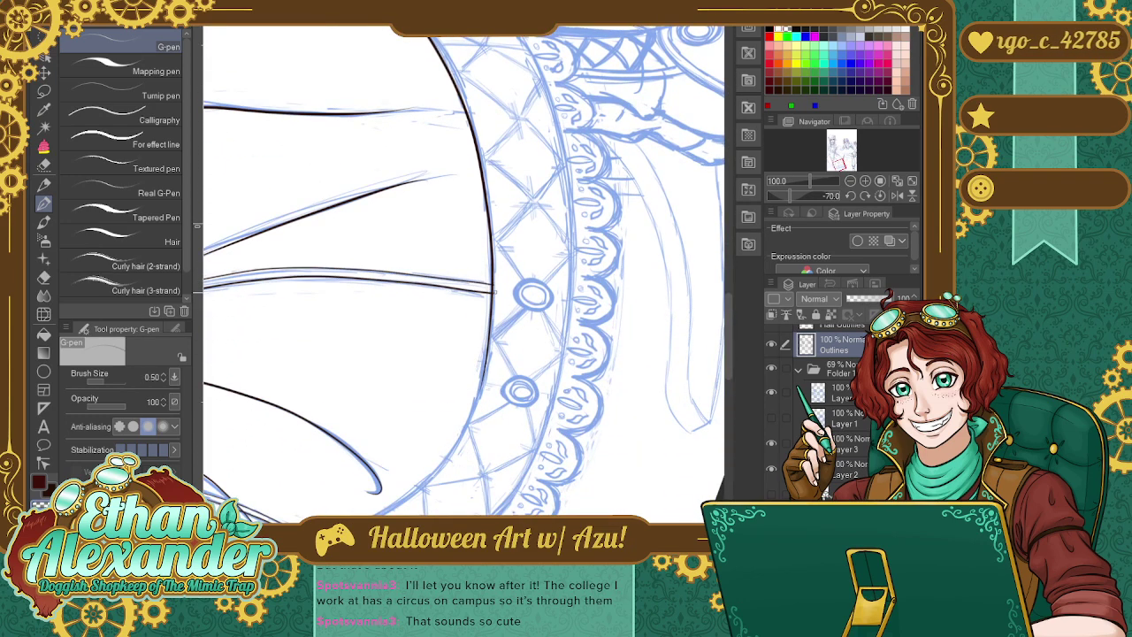
scroll(727, 282, "up", 3)
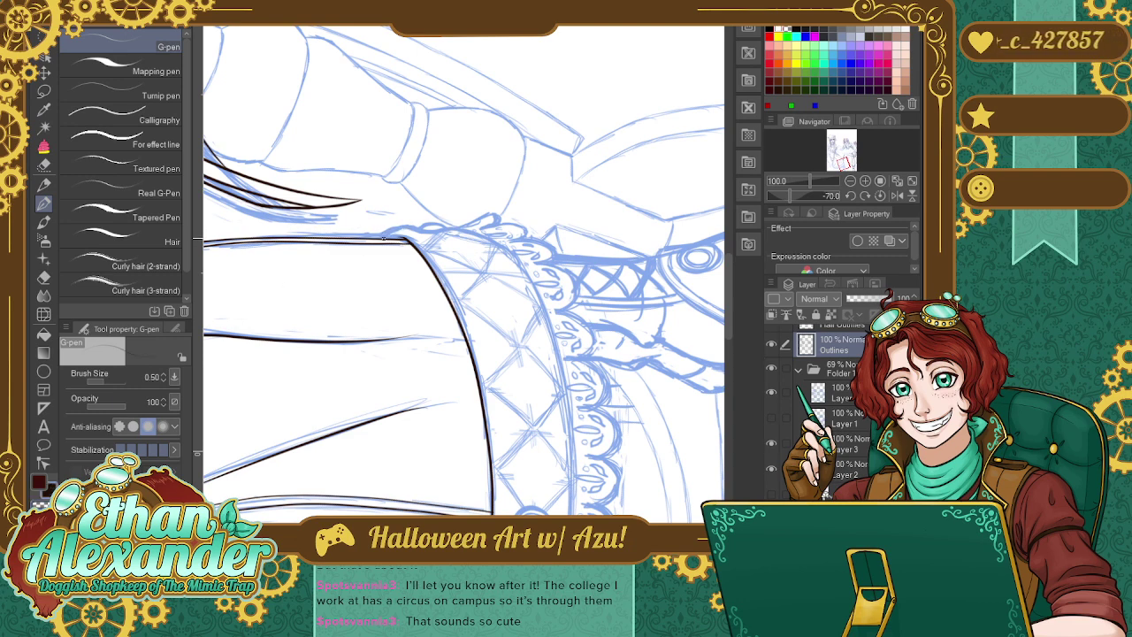
left_click_drag(381, 237, 458, 229)
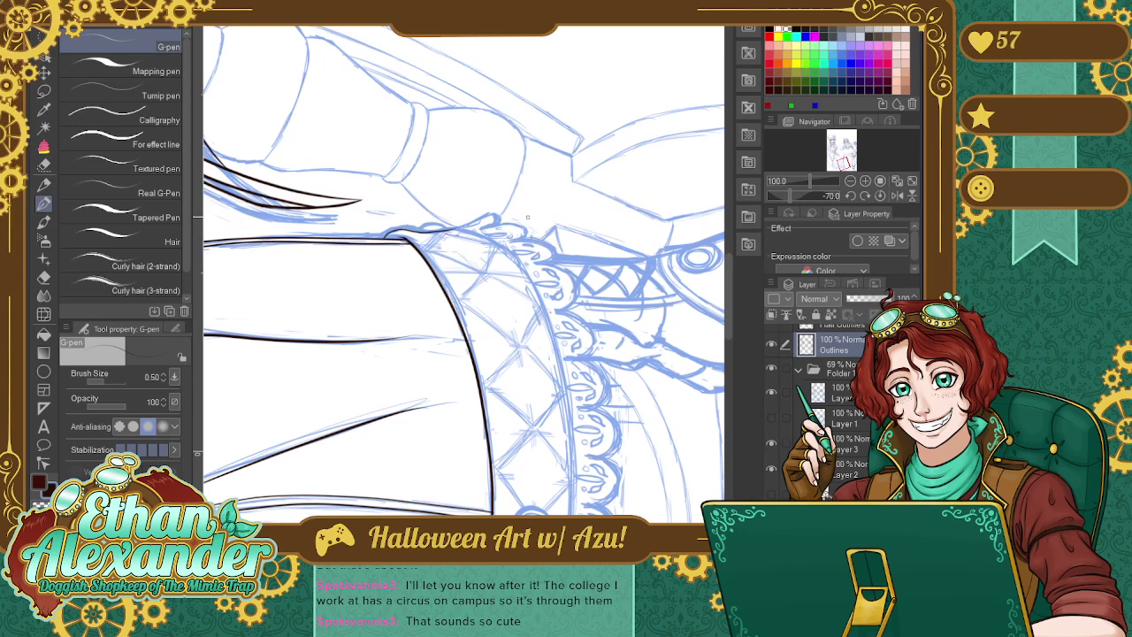
key("ctrl+z")
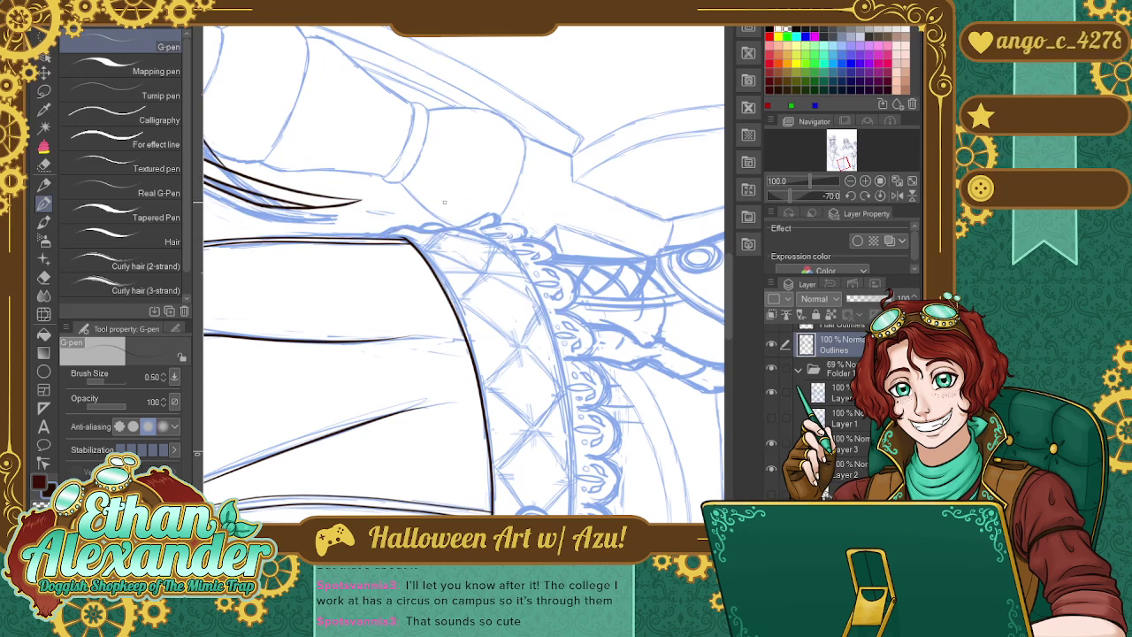
left_click_drag(384, 238, 460, 228)
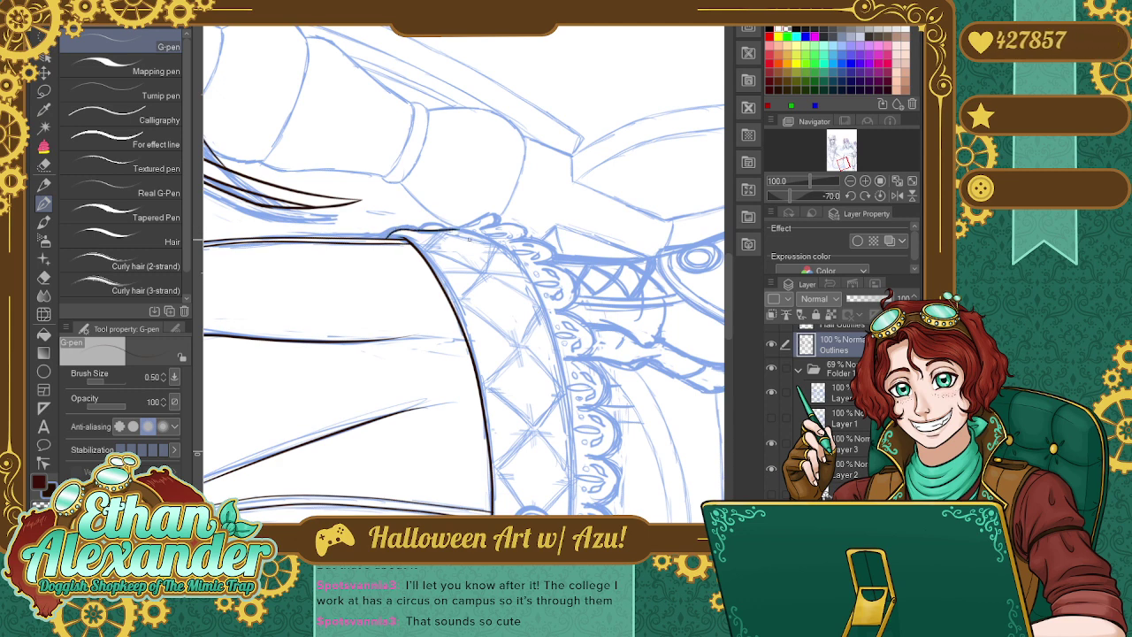
key("ctrl+z")
key("ctrl+z")
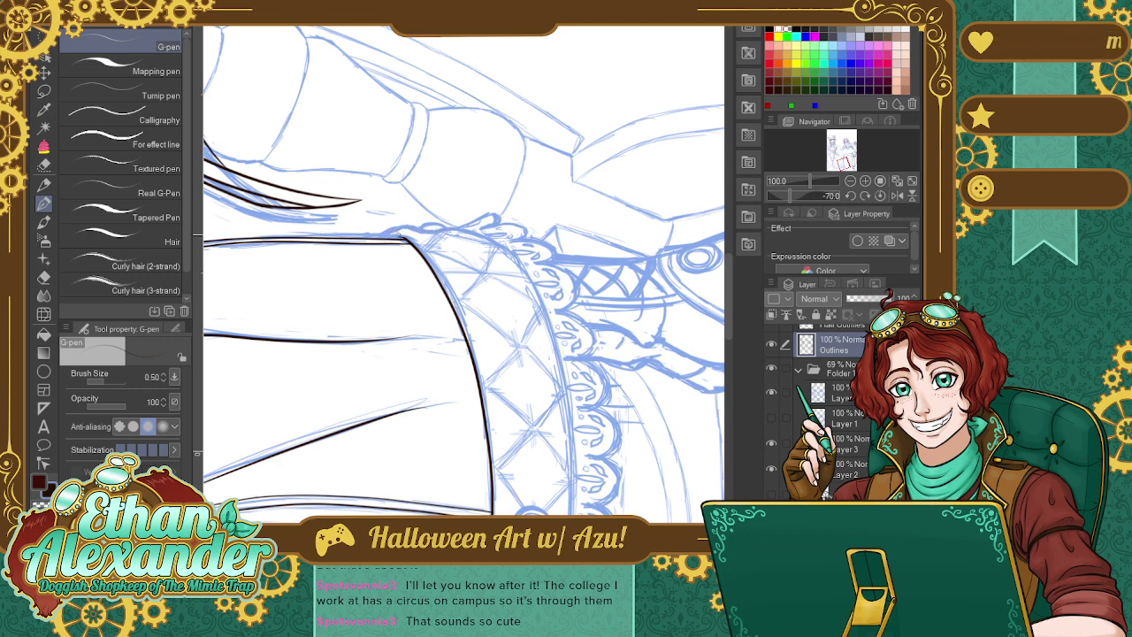
left_click_drag(386, 237, 460, 228)
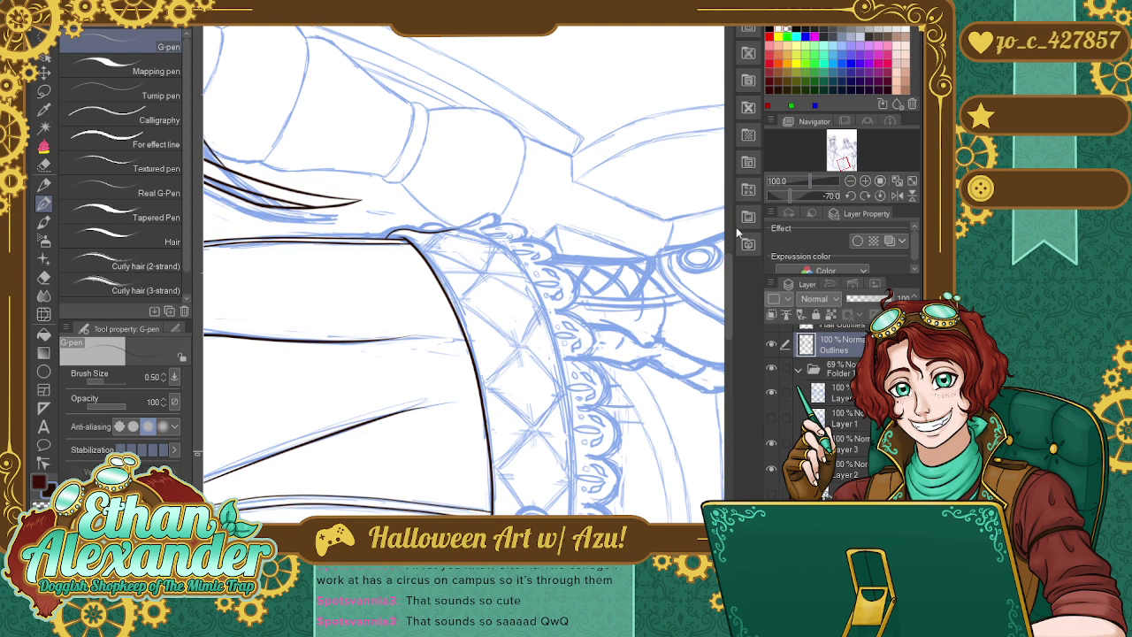
Try to extend the hem band's inner edge line from beside the round buttons toward the skirt's near side.
scroll(728, 277, "down", 4)
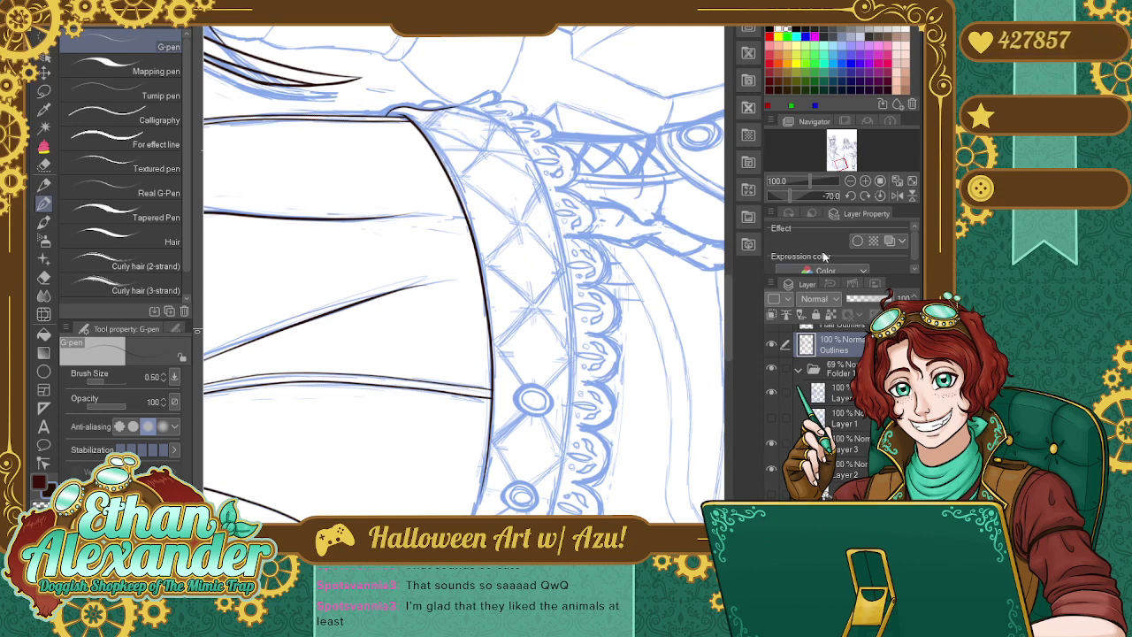
scroll(729, 306, "down", 5)
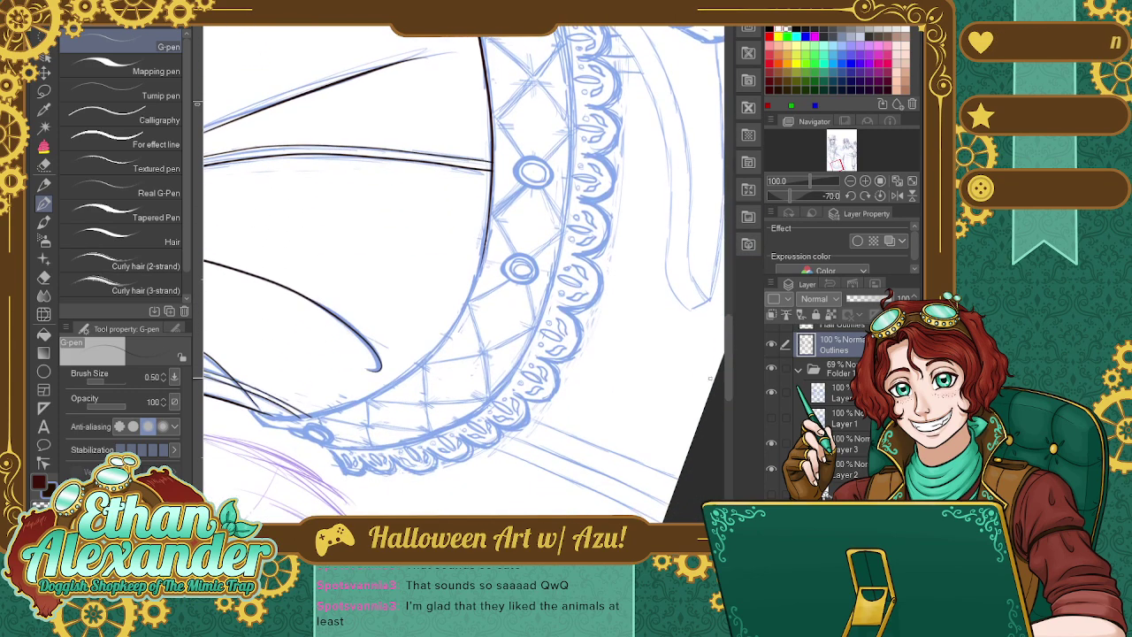
mouse_move(495, 337)
left_mouse_down()
mouse_move(541, 337)
mouse_move(531, 407)
mouse_move(543, 337)
left_mouse_up()
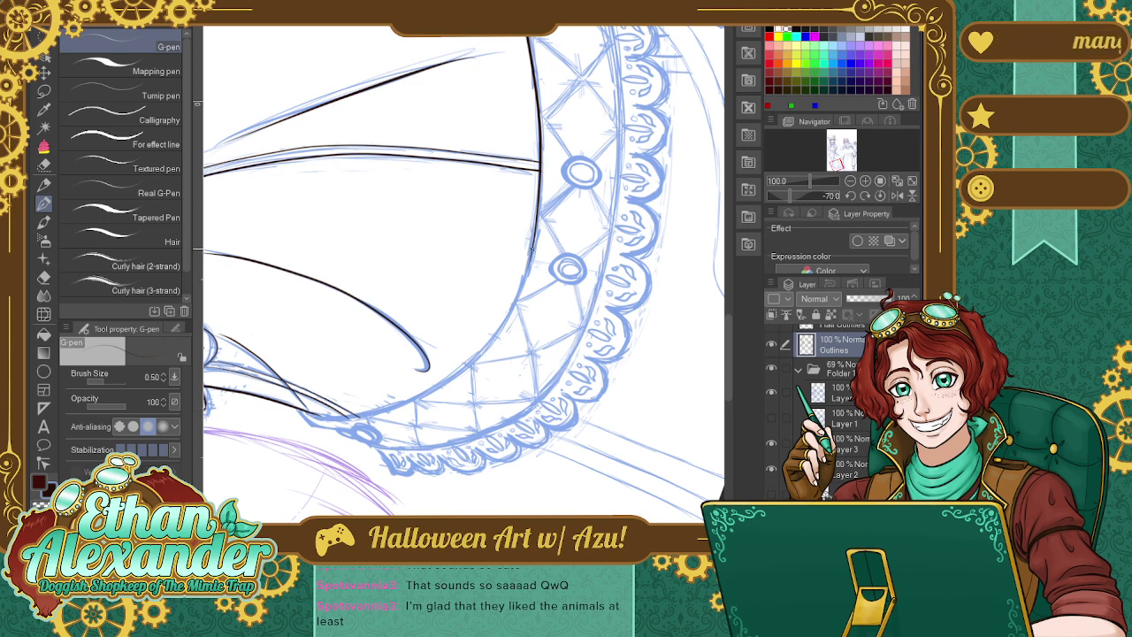
mouse_move(530, 261)
left_mouse_down()
mouse_move(496, 330)
mouse_move(437, 388)
left_mouse_up()
key("ctrl+z")
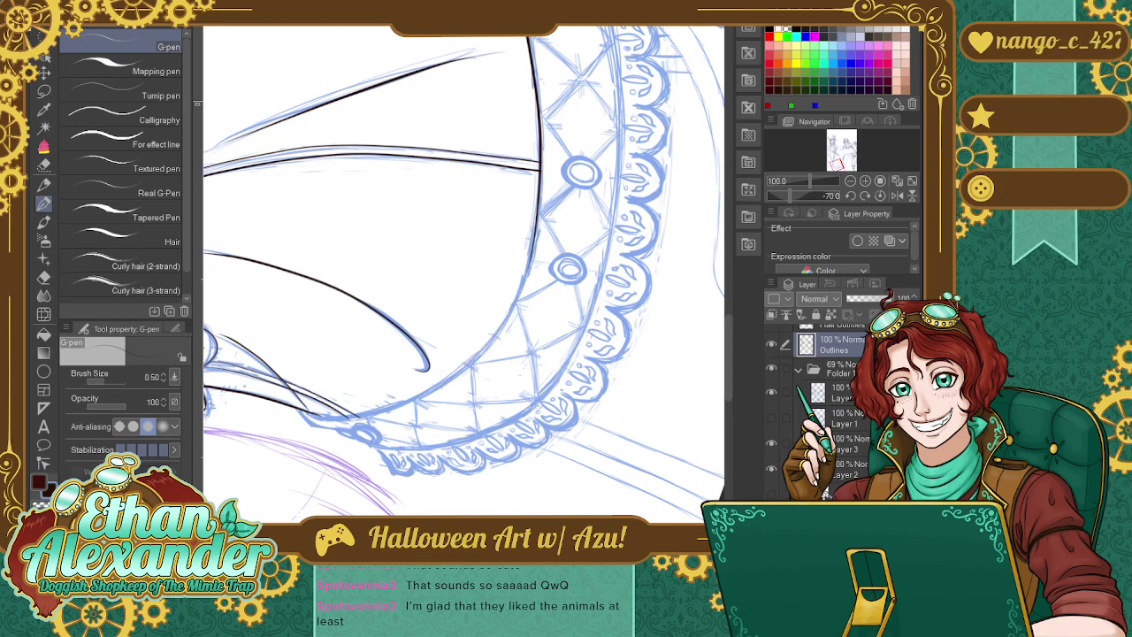
mouse_move(534, 233)
left_mouse_down()
mouse_move(528, 270)
mouse_move(436, 391)
mouse_move(407, 407)
left_mouse_up()
key("ctrl+z")
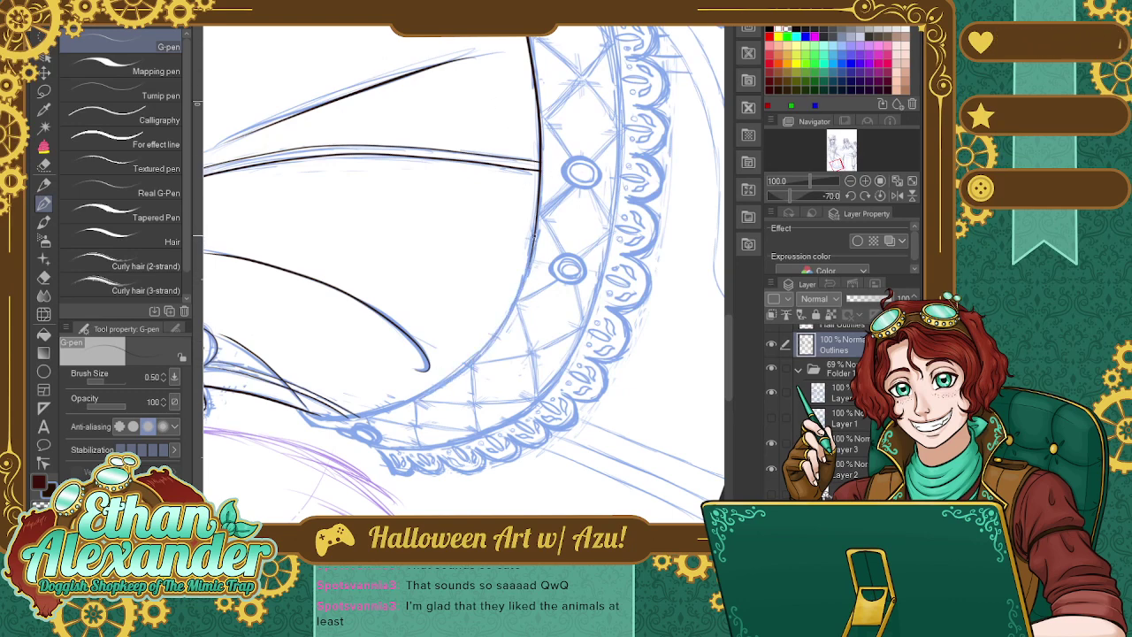
mouse_move(531, 261)
left_mouse_down()
mouse_move(495, 315)
mouse_move(436, 383)
left_mouse_up()
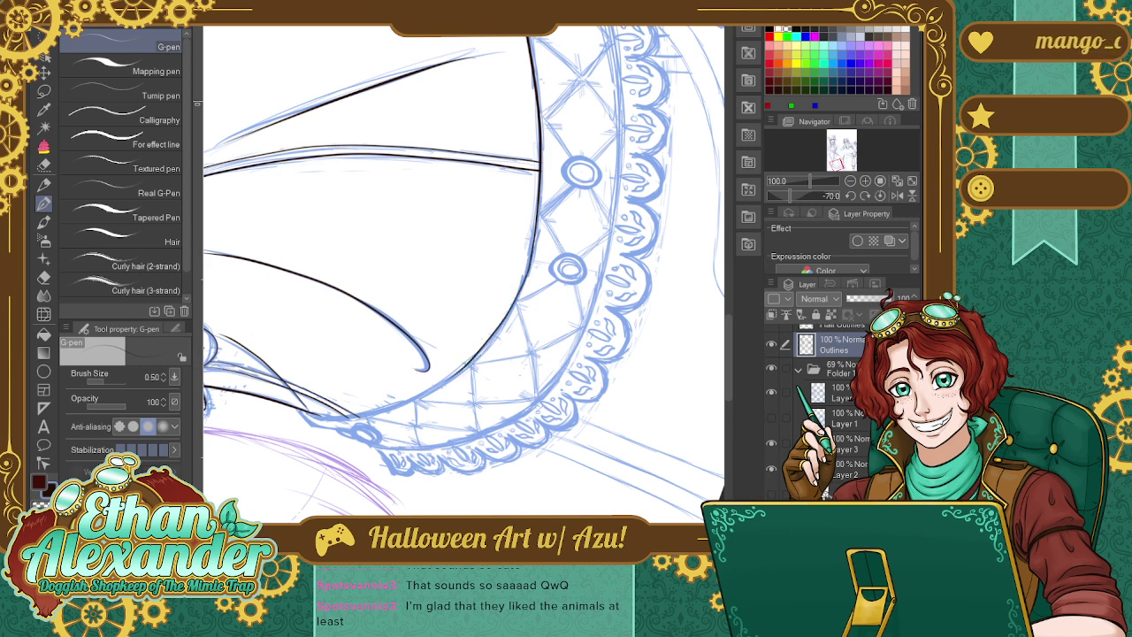
key("ctrl+z")
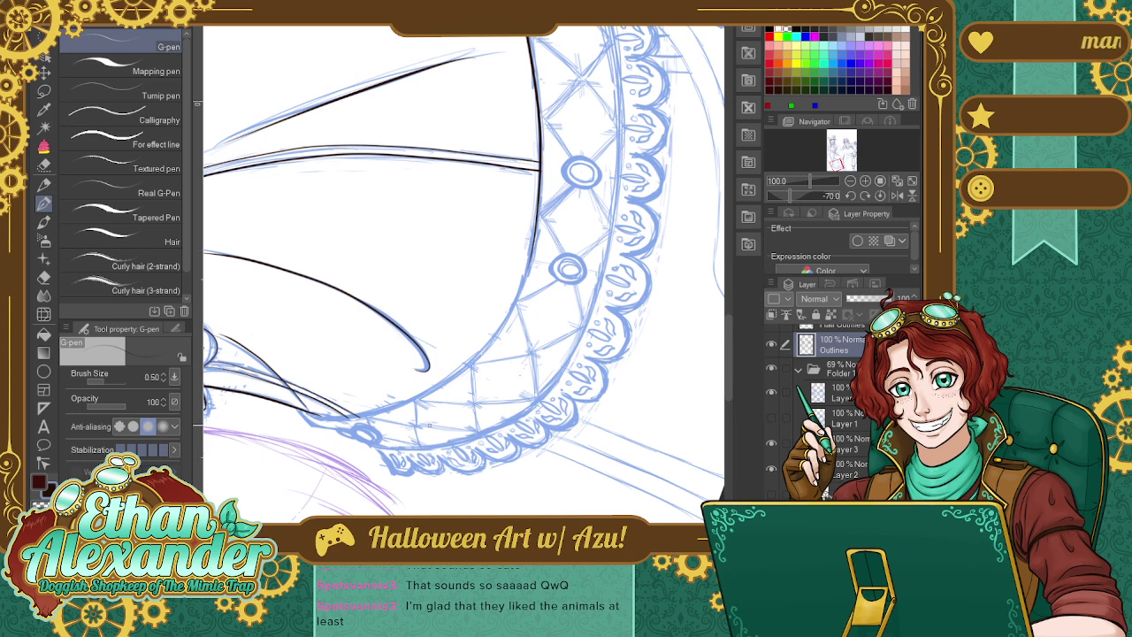
Ink the hem band's inner edge from beside the round buttons to the skirt's near corner, including the small curled fold there.
left_click(865, 195)
left_click(866, 195)
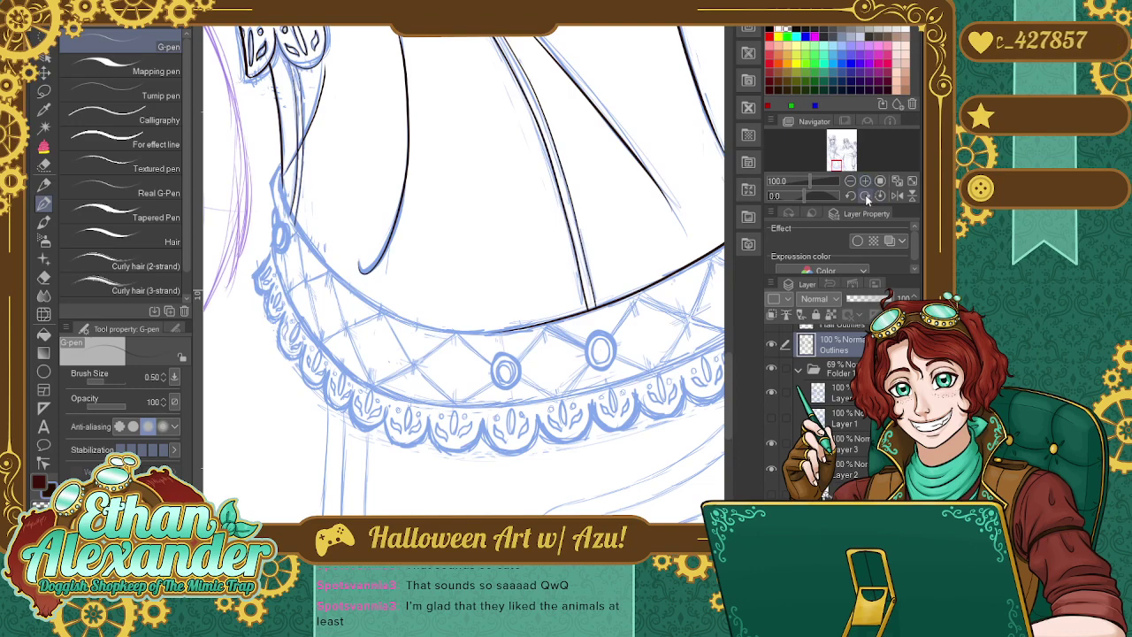
left_click(865, 195)
left_click(865, 195)
left_click(865, 195)
left_click(866, 195)
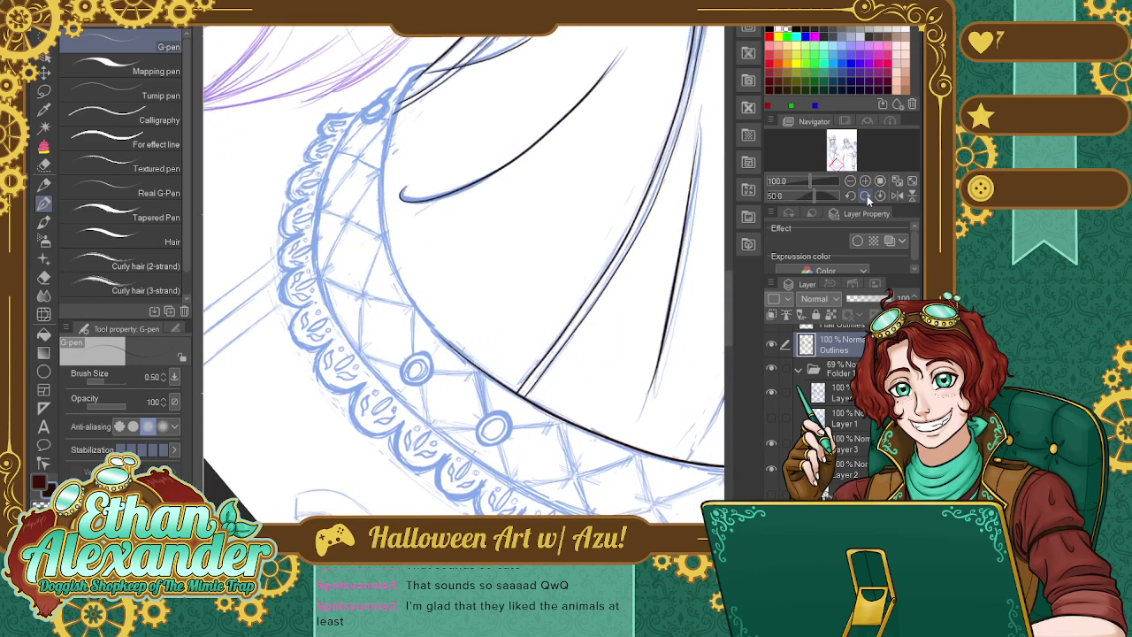
left_click(867, 195)
left_click(867, 196)
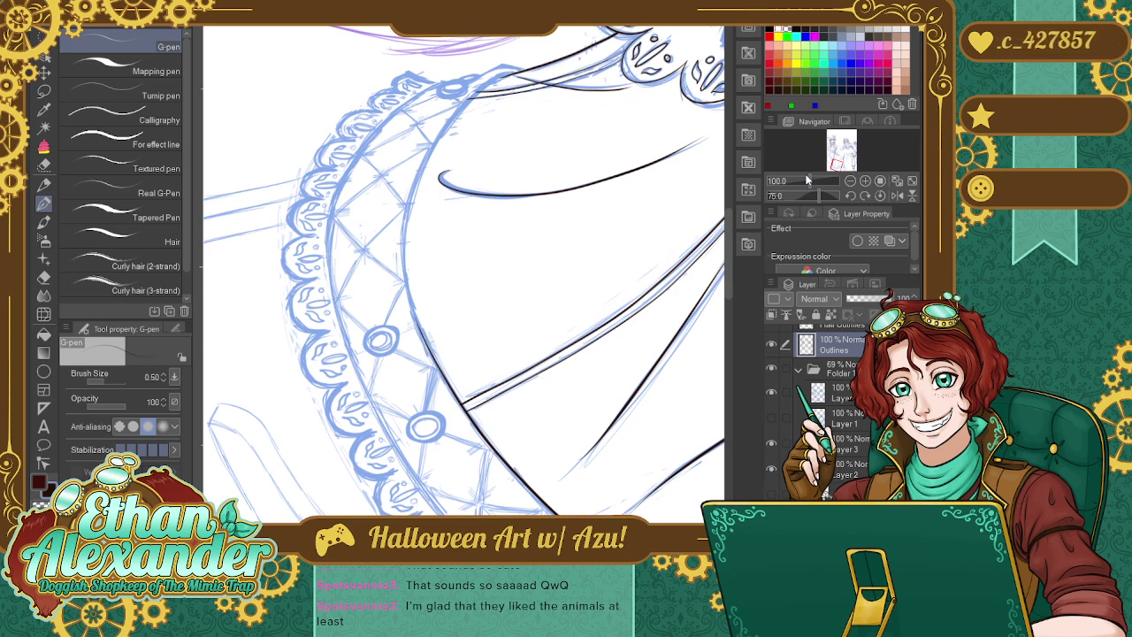
left_click(864, 194)
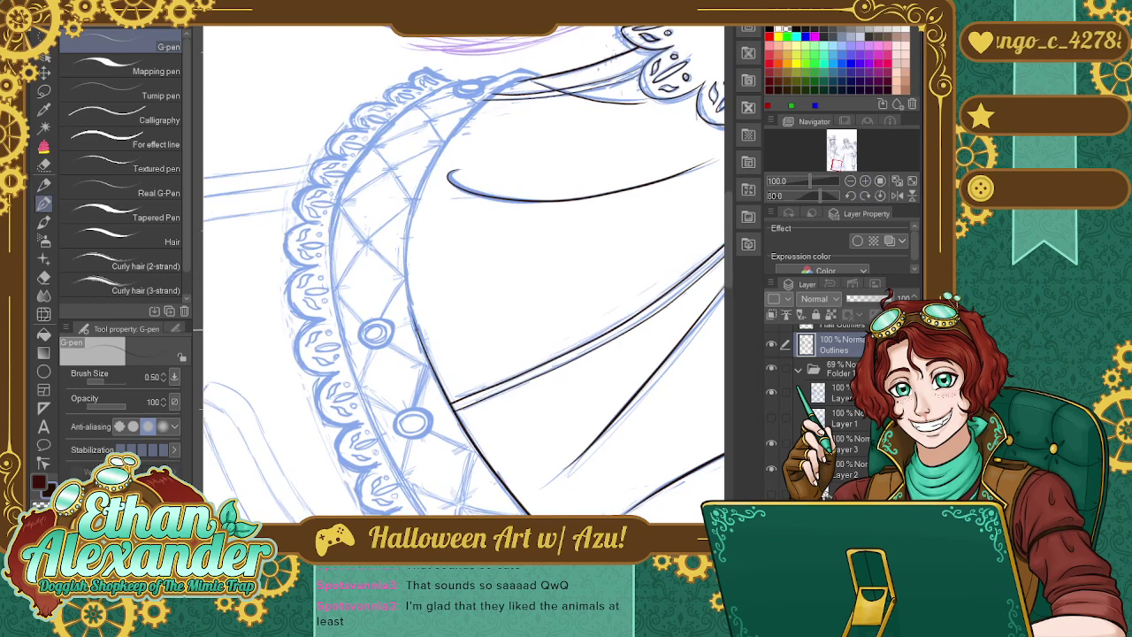
mouse_move(417, 331)
left_mouse_down()
mouse_move(405, 235)
mouse_move(478, 107)
mouse_move(562, 71)
left_mouse_up()
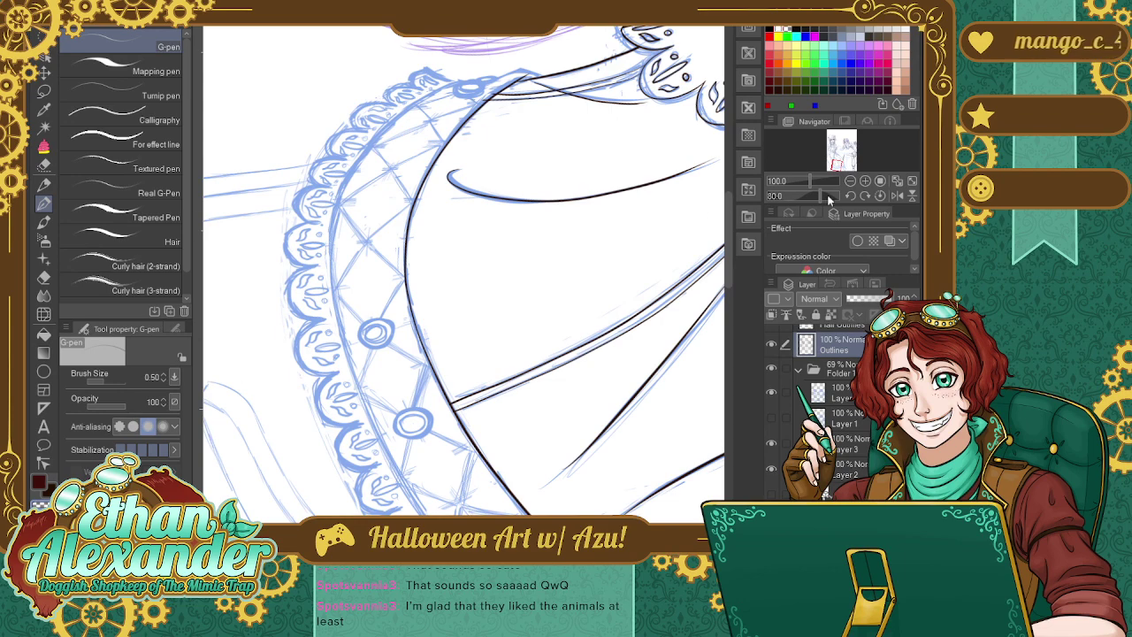
left_click(864, 180)
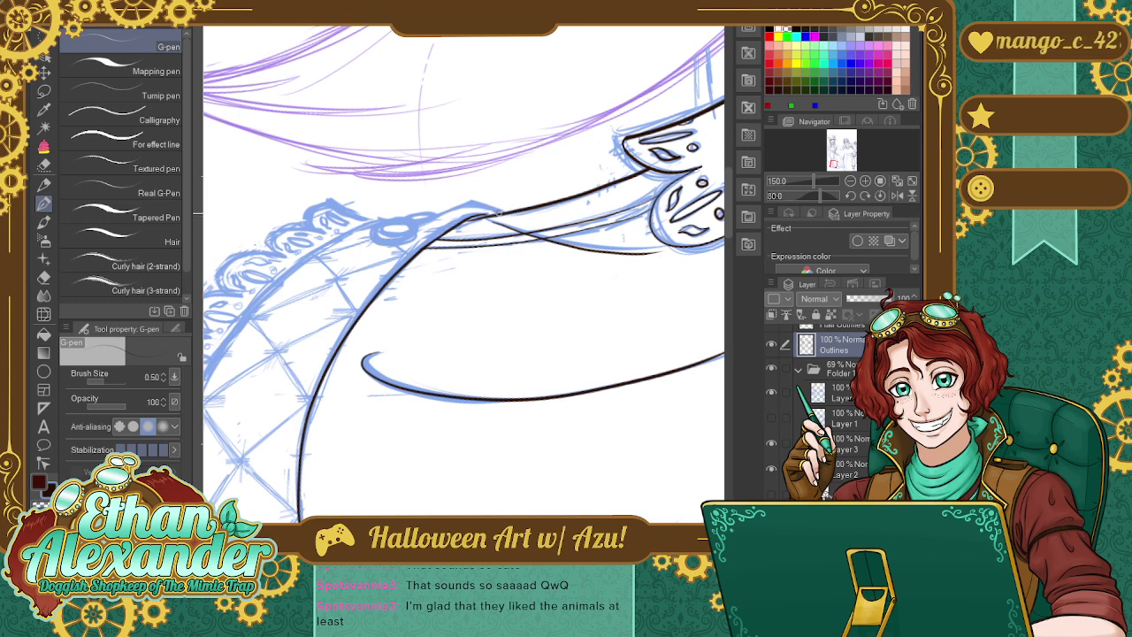
mouse_move(499, 213)
left_mouse_down()
mouse_move(451, 207)
mouse_move(372, 223)
left_mouse_up()
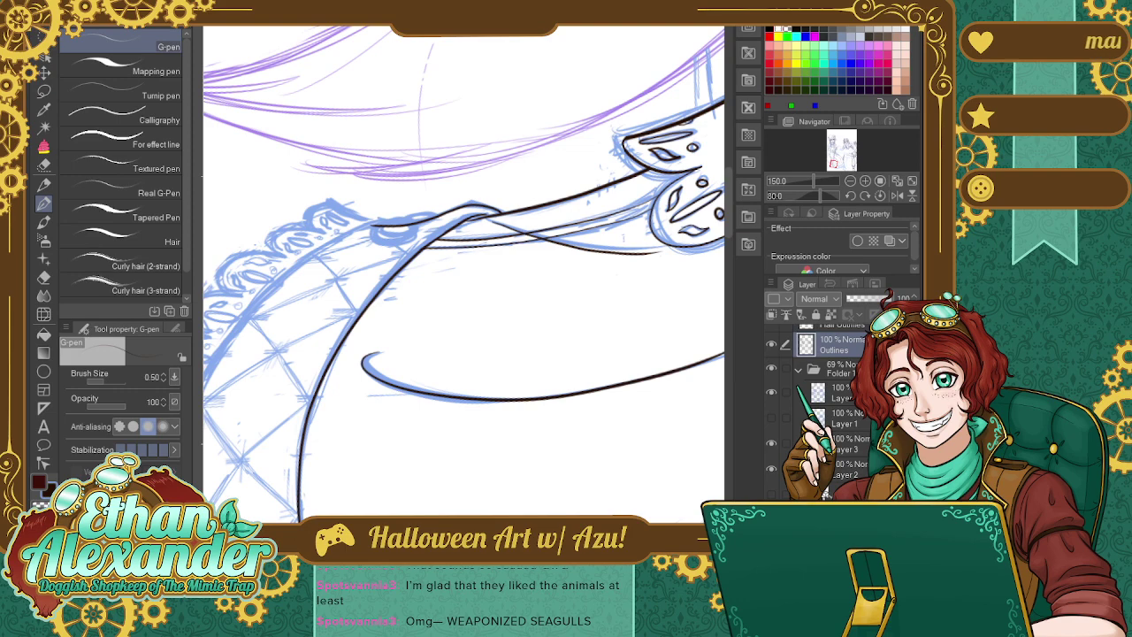
Lasso the hem band's inked inner edge and copy it onto a separate layer.
left_click_drag(821, 184, 806, 184)
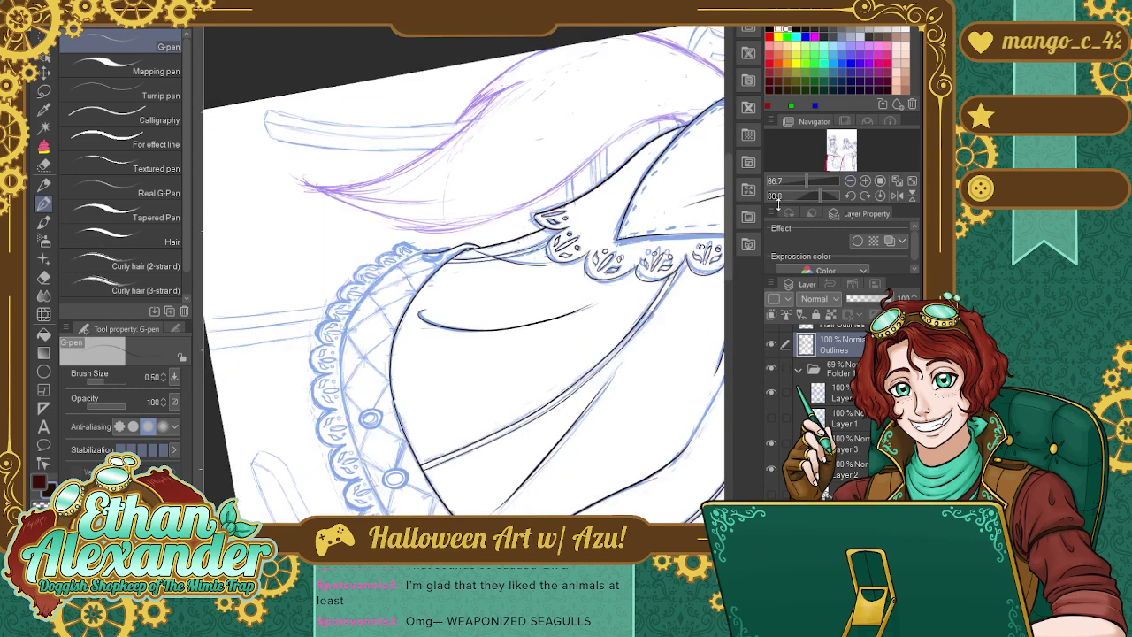
left_click_drag(726, 223, 727, 296)
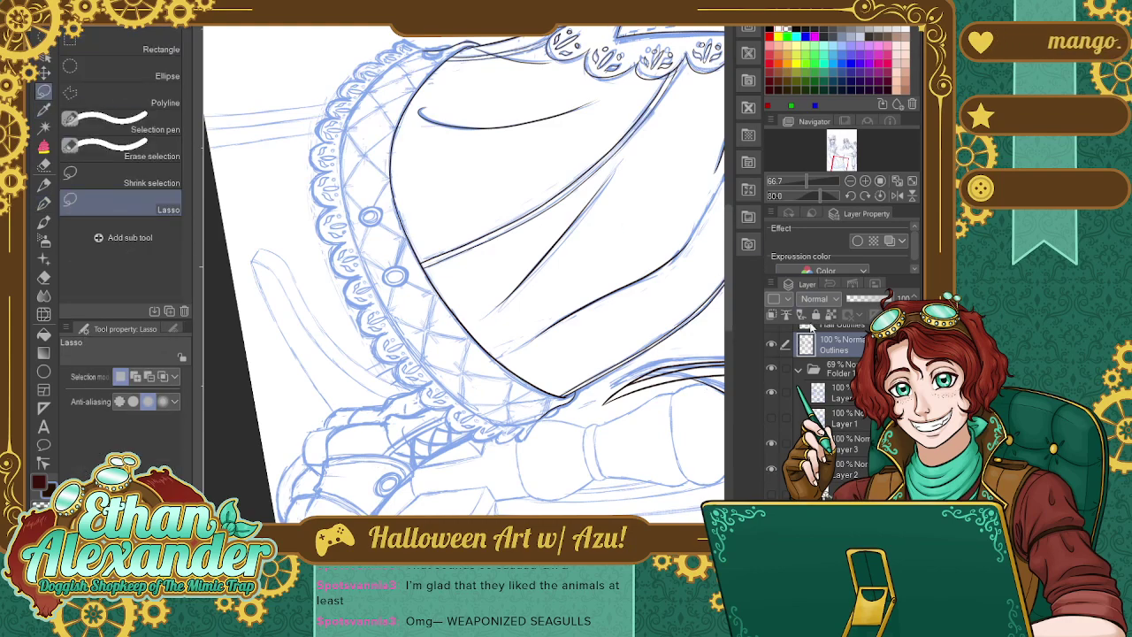
left_click(880, 195)
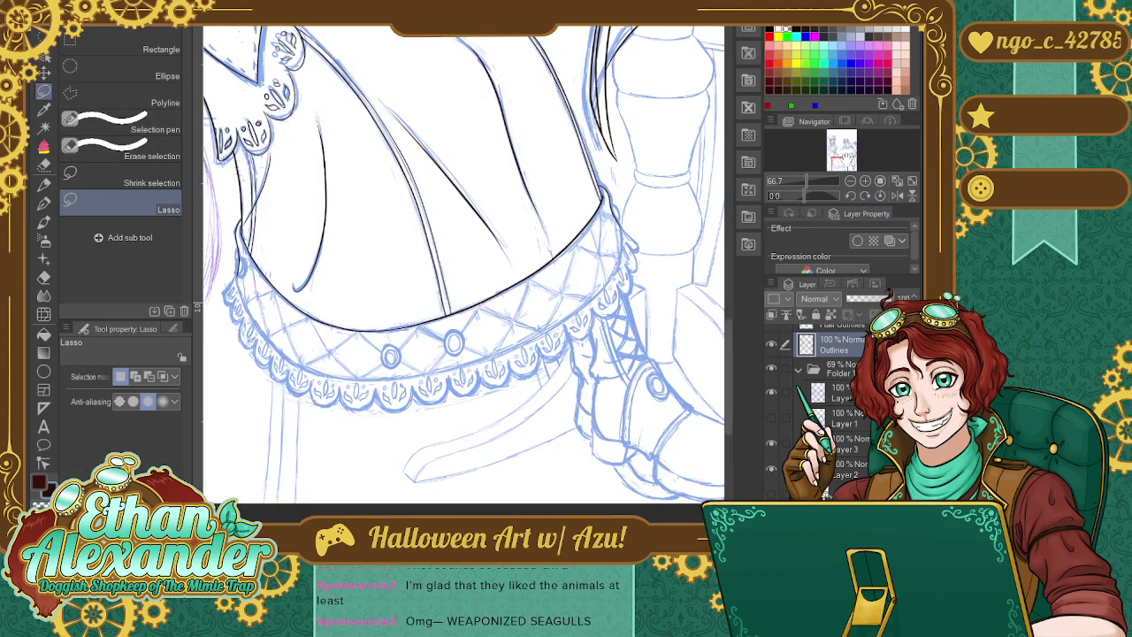
left_click(846, 160)
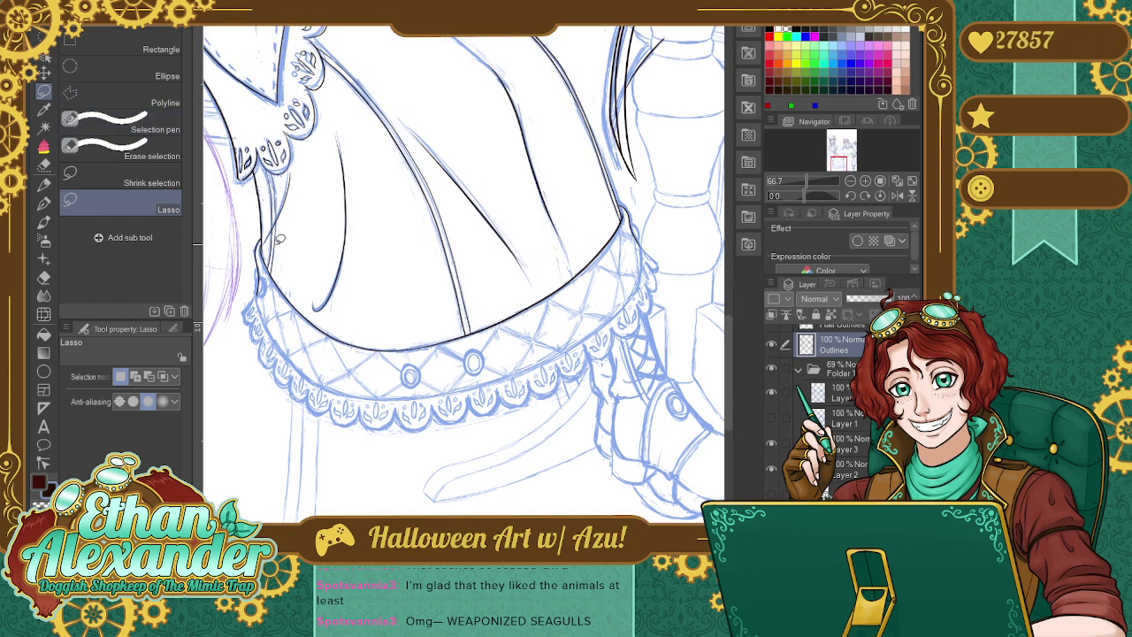
mouse_move(265, 247)
left_mouse_down()
mouse_move(305, 340)
mouse_move(372, 390)
mouse_move(493, 387)
mouse_move(582, 330)
mouse_move(626, 259)
mouse_move(629, 209)
mouse_move(574, 263)
mouse_move(471, 330)
mouse_move(325, 317)
mouse_move(273, 240)
left_mouse_up()
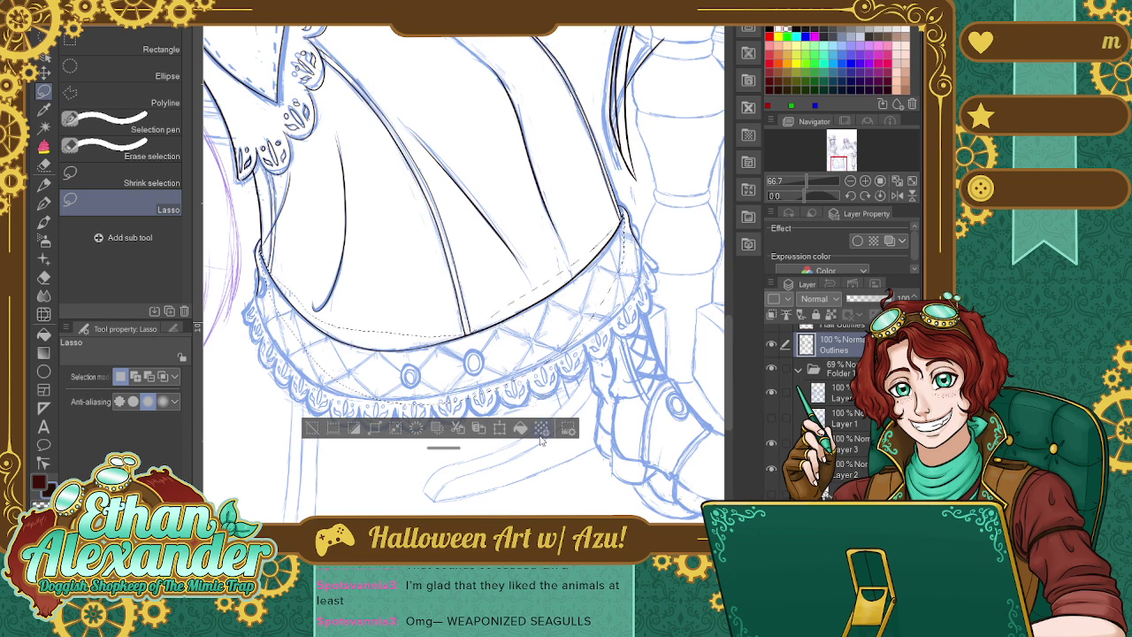
left_click(500, 429)
Transform the copied curve by moving it straight down onto the hem band's sketched outer edge above the lace.
left_click(503, 432)
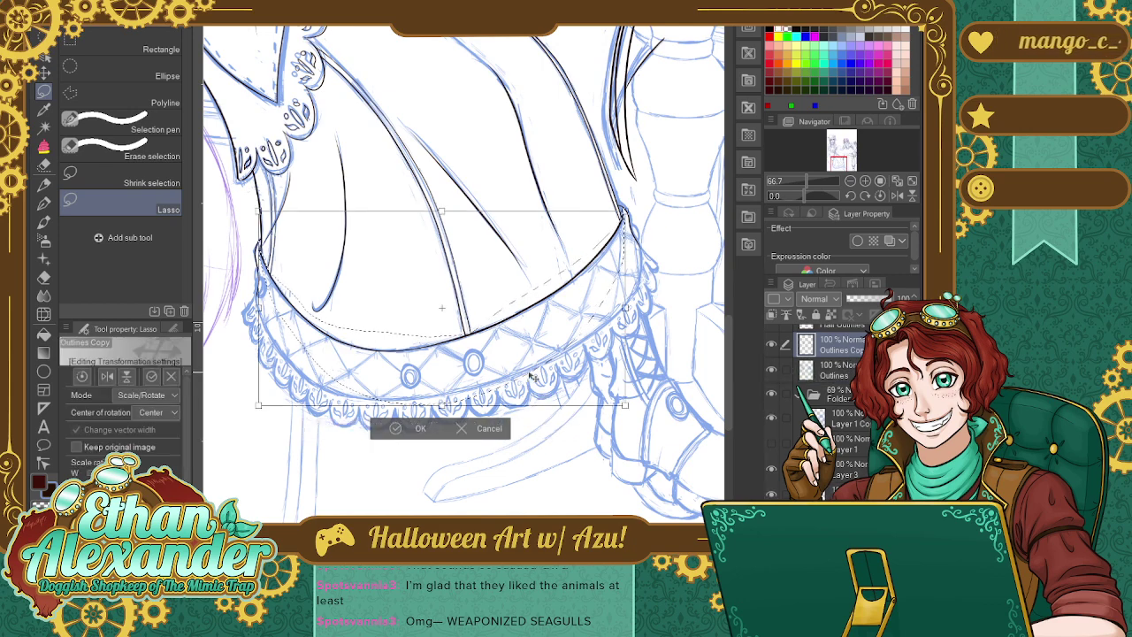
key("Down")
key("Down")
key("Down")
key("Down")
key("Down")
key("Down")
key("Down")
key("Down")
key("Down")
key("Down")
key("Down")
key("Down")
key("Down")
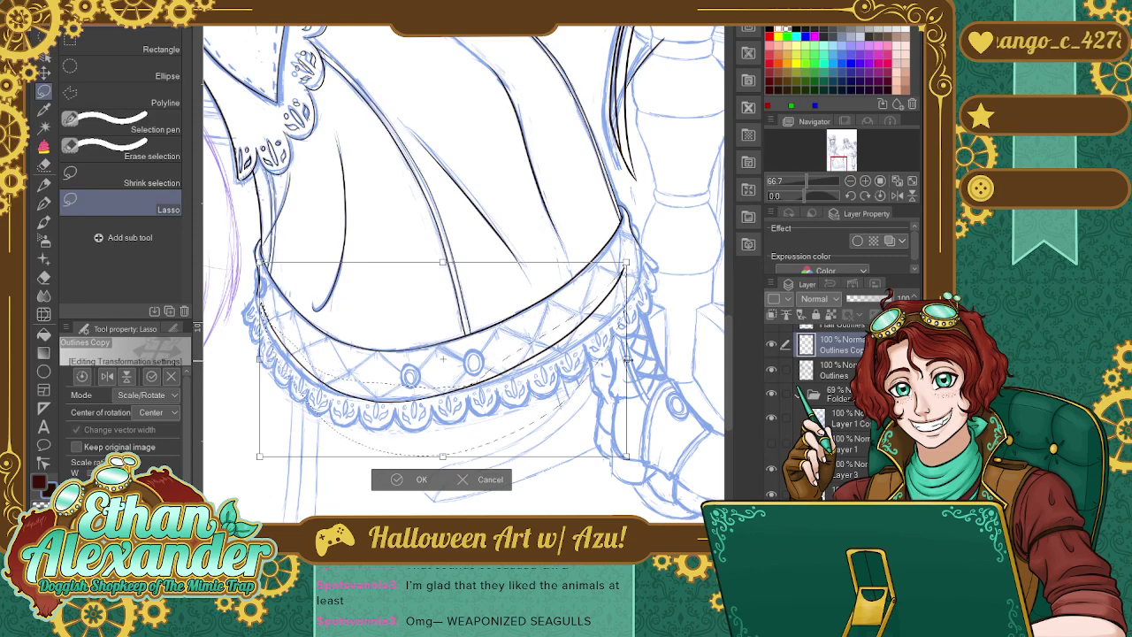
Widen the copied curve slightly, fine-tune its position along the hem band's outer edge, and apply the transformation.
left_click_drag(627, 360, 647, 360)
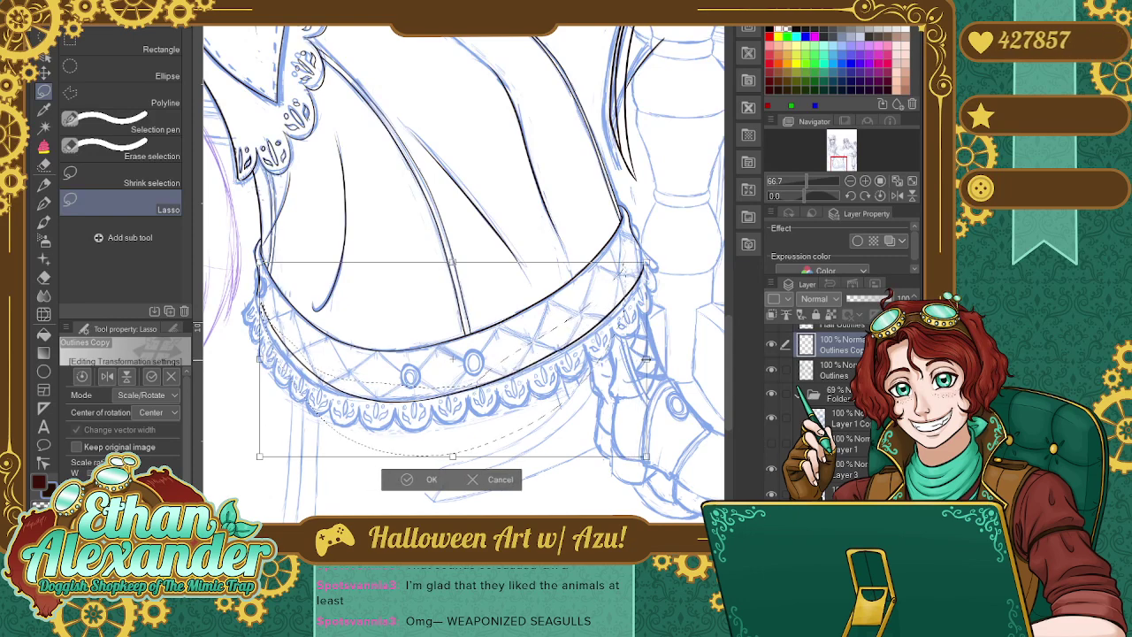
left_click_drag(606, 400, 598, 400)
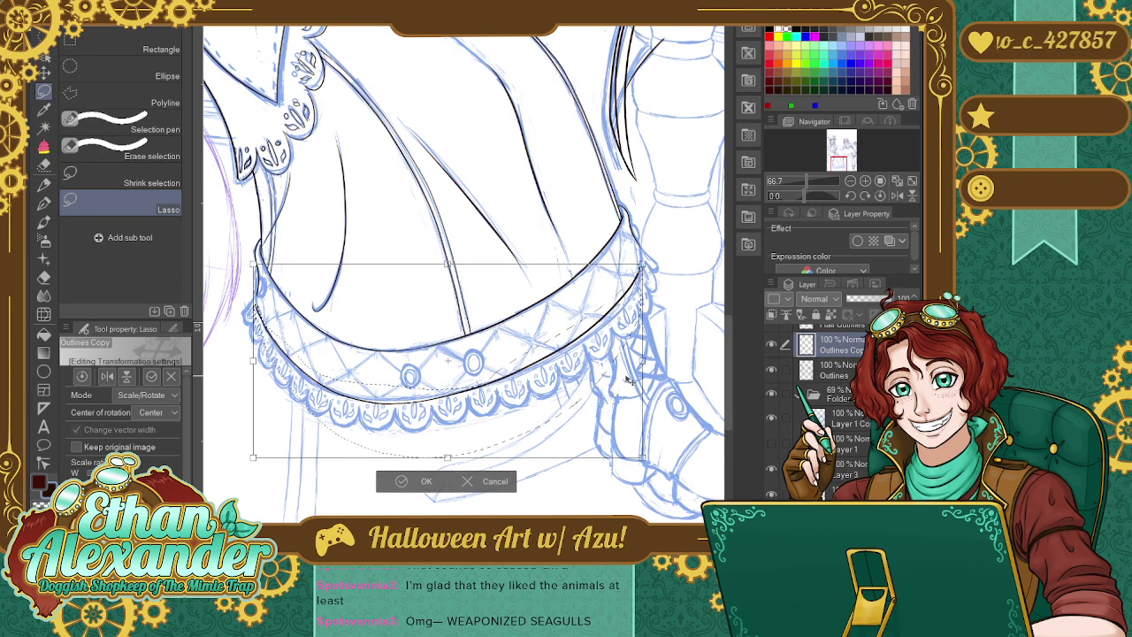
left_click_drag(620, 392, 620, 395)
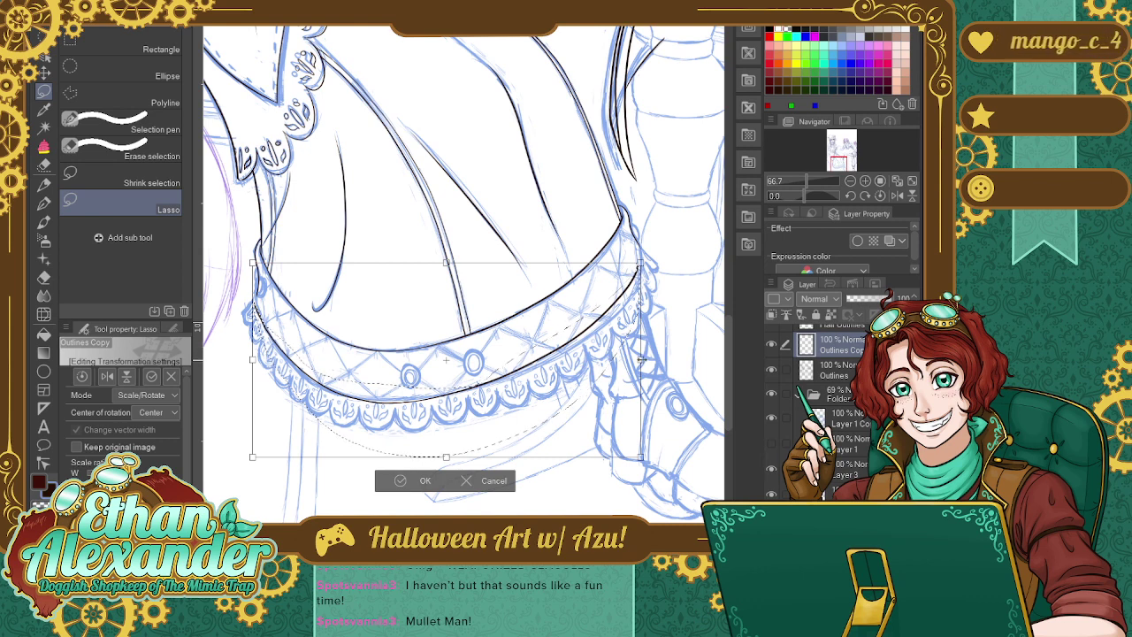
left_click_drag(641, 359, 648, 360)
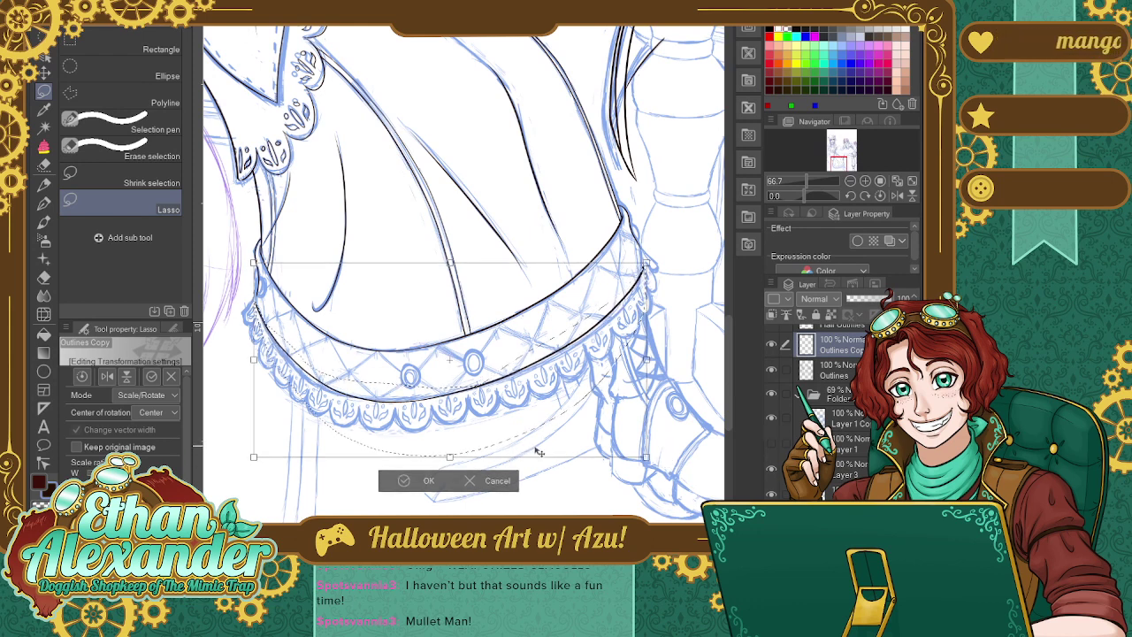
left_click_drag(539, 451, 536, 450)
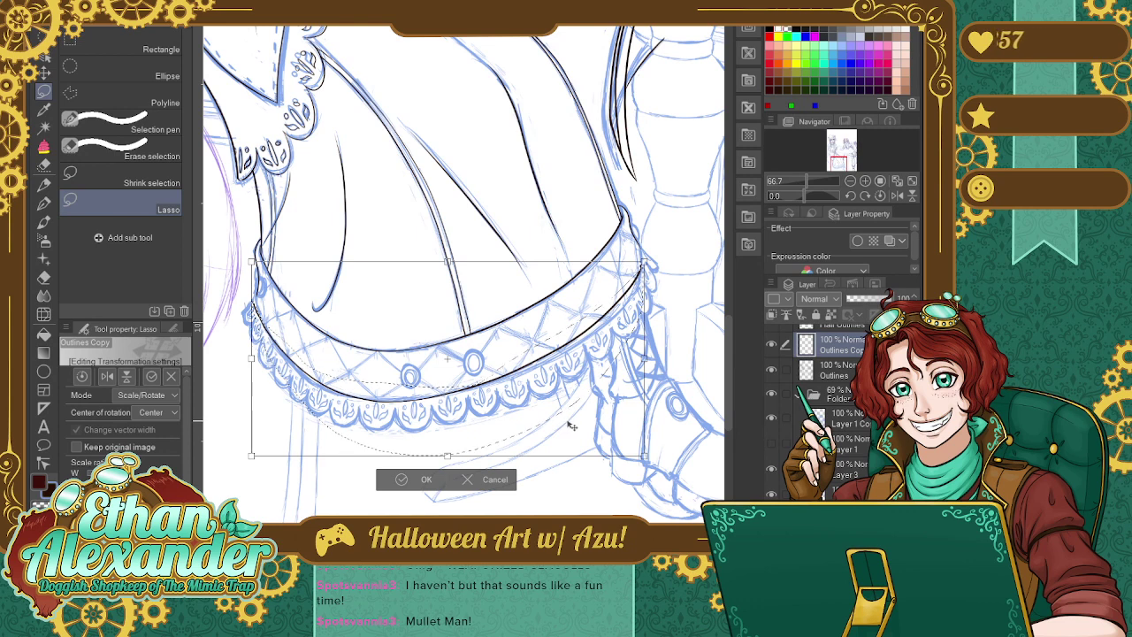
left_click_drag(570, 424, 575, 426)
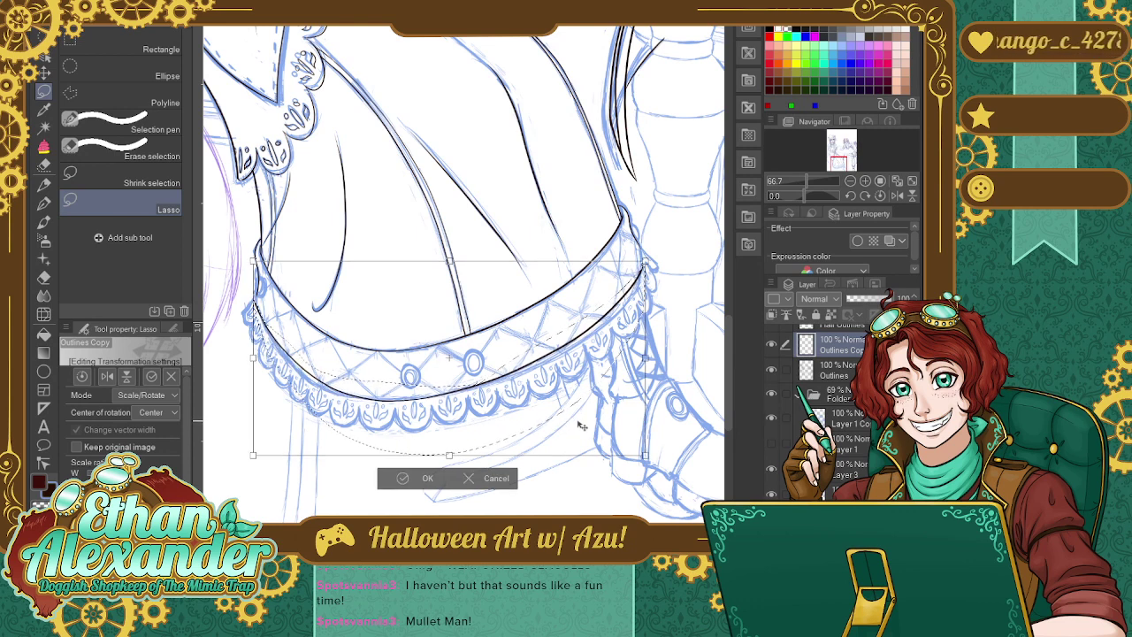
left_click_drag(584, 425, 598, 431)
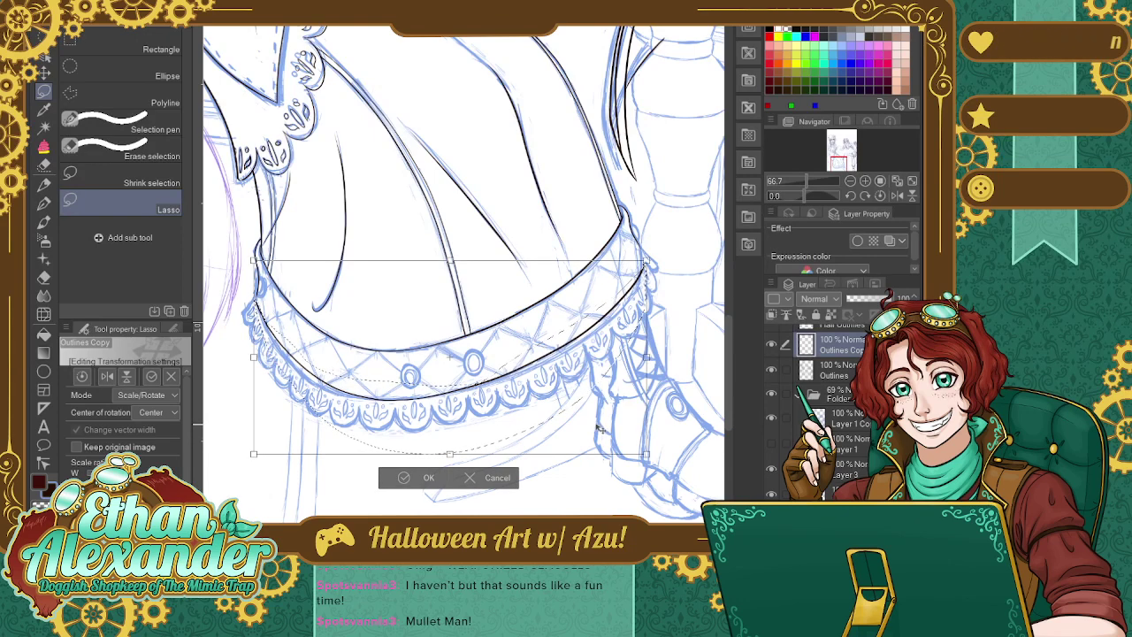
left_click(416, 482)
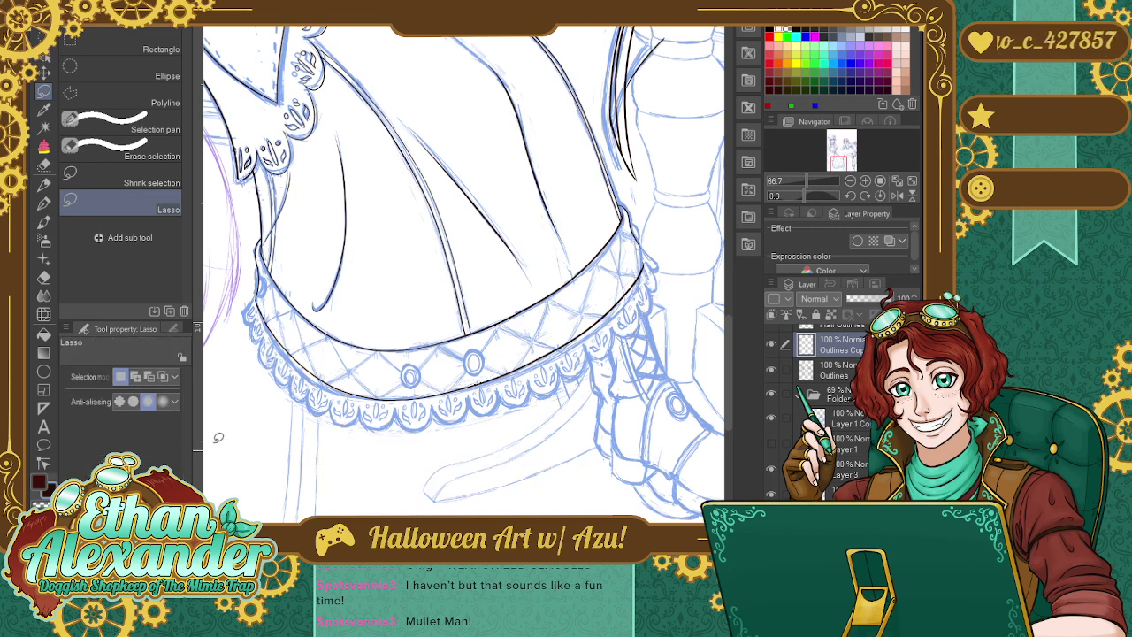
Return to the G-pen and merge the copied curve's layer down into the Outlines layer.
left_click(46, 203)
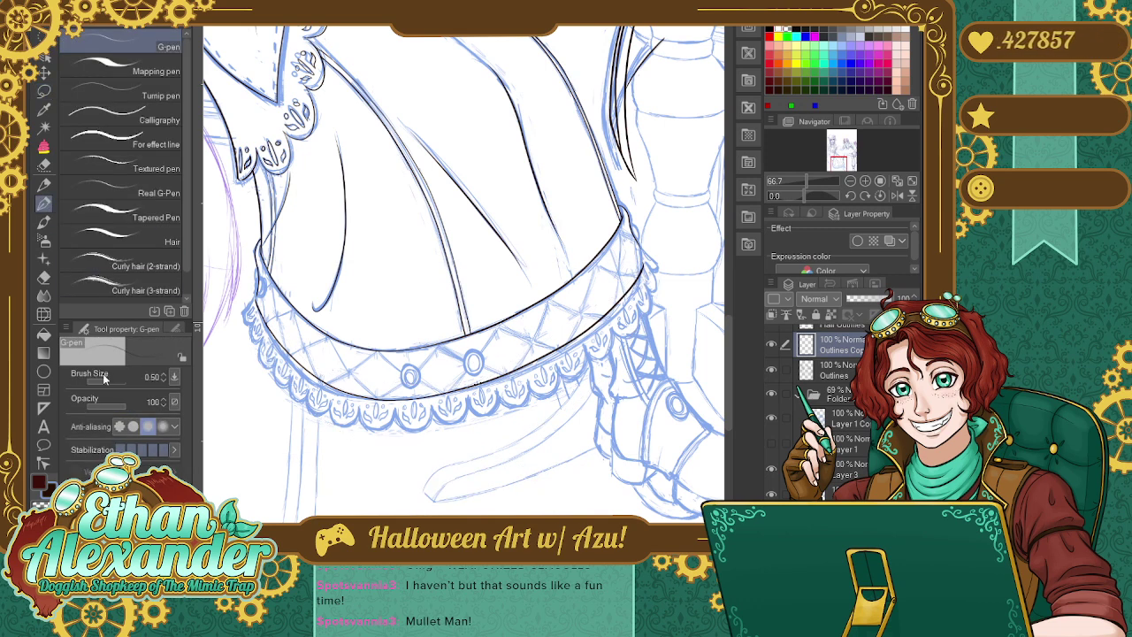
left_click(866, 181)
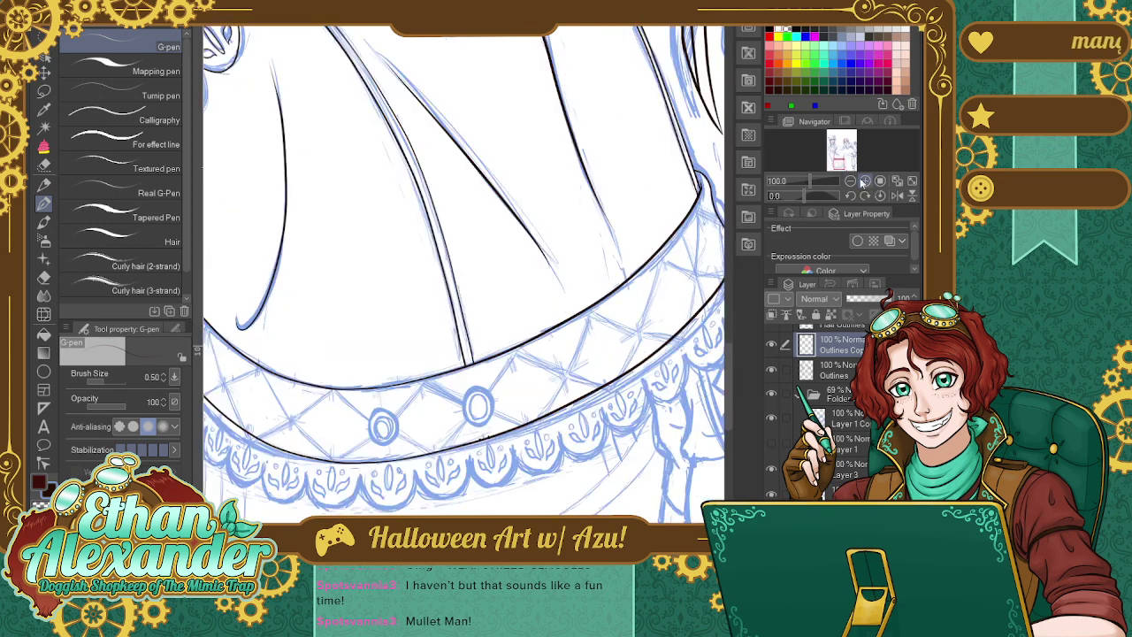
left_click(866, 182)
left_click_drag(835, 161, 821, 157)
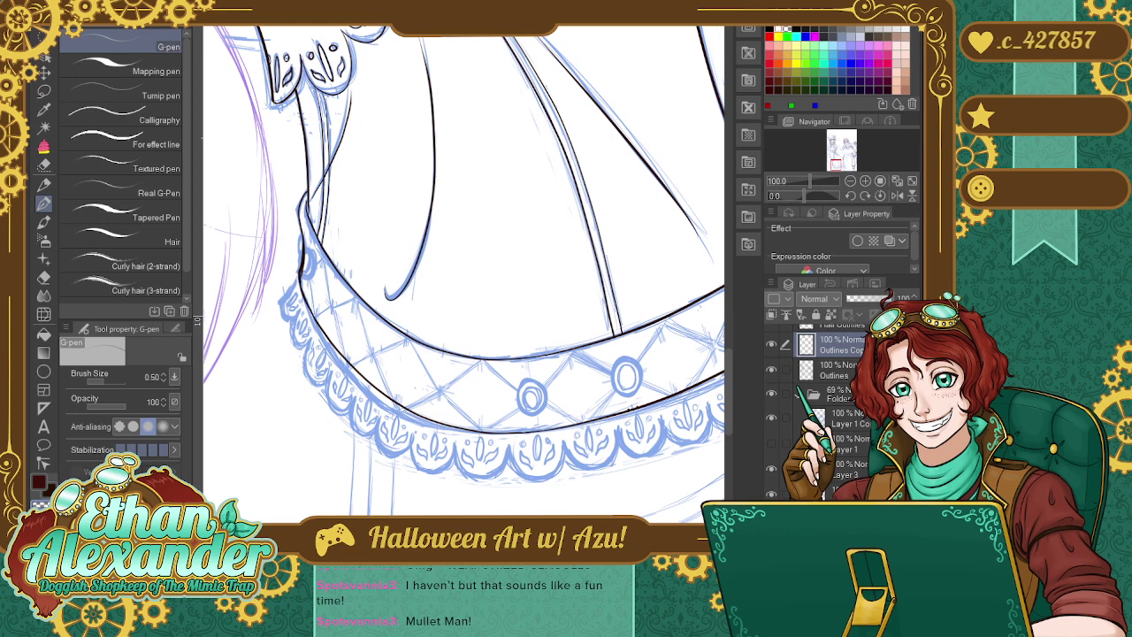
key("ctrl+e")
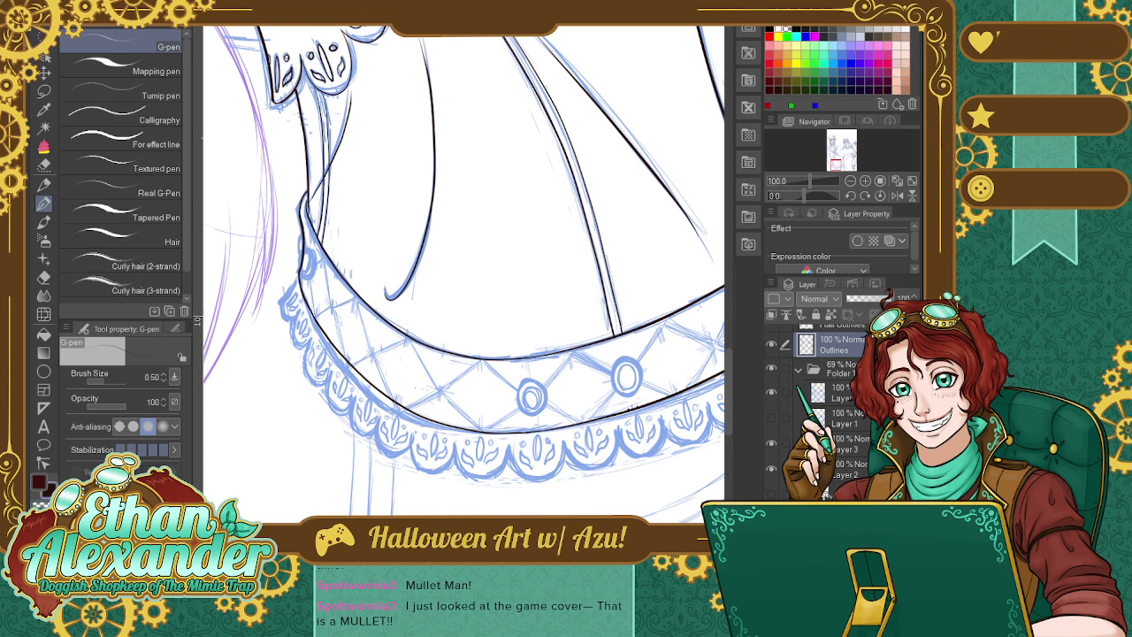
Ink the hem band's far end, joining the outer edge curve smoothly to the curled fold at the skirt's far corner.
scroll(542, 182, "right", 5)
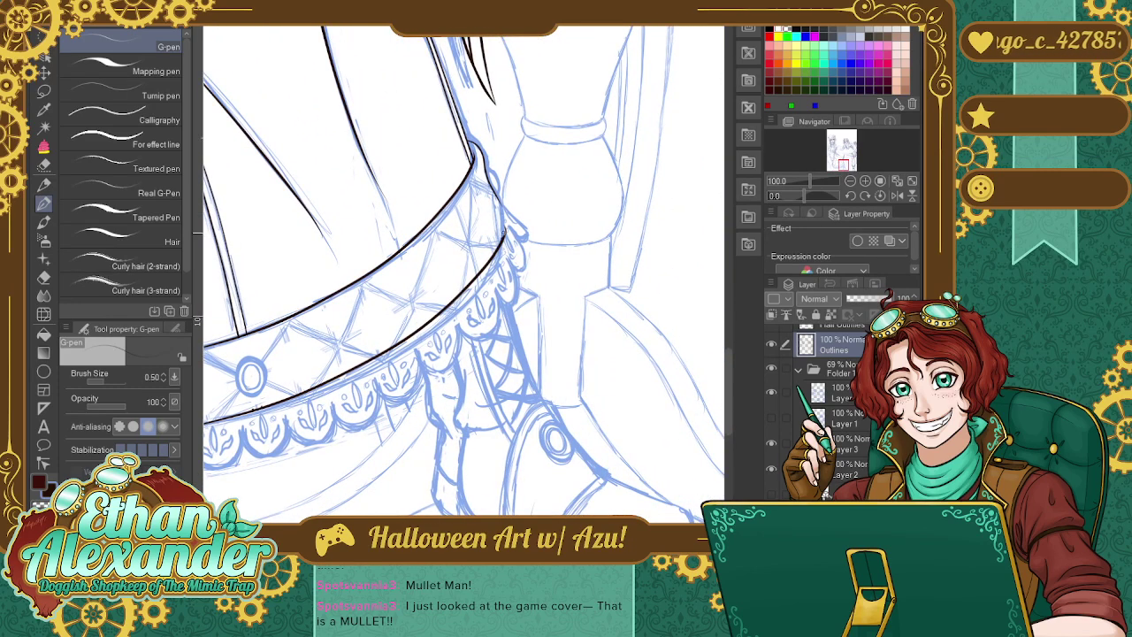
left_click_drag(503, 238, 503, 210)
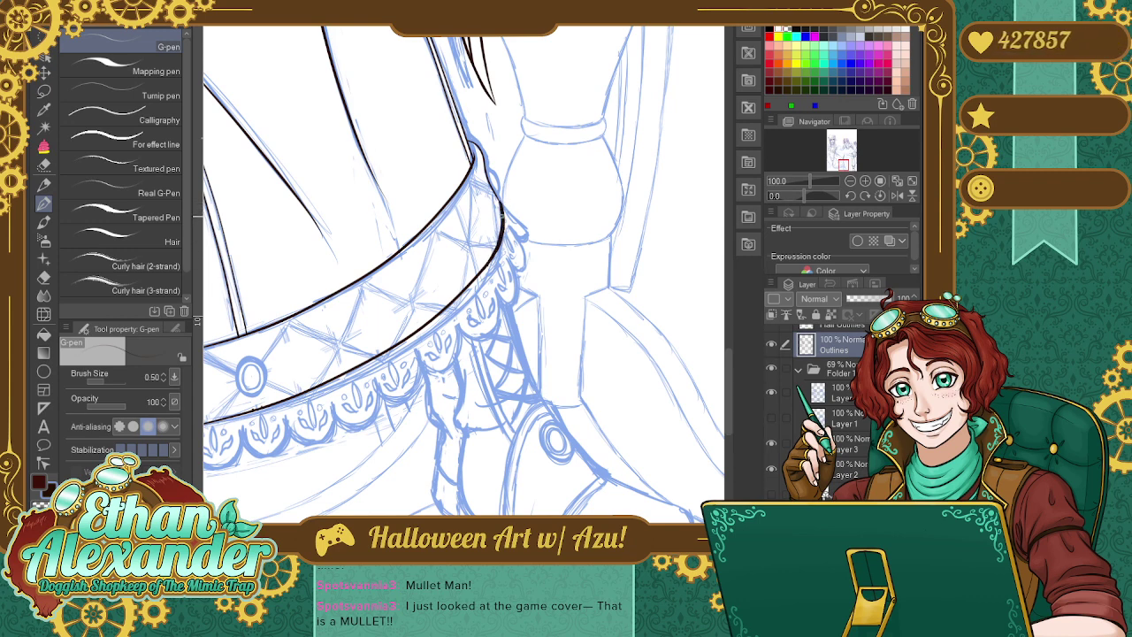
left_click_drag(502, 216, 493, 255)
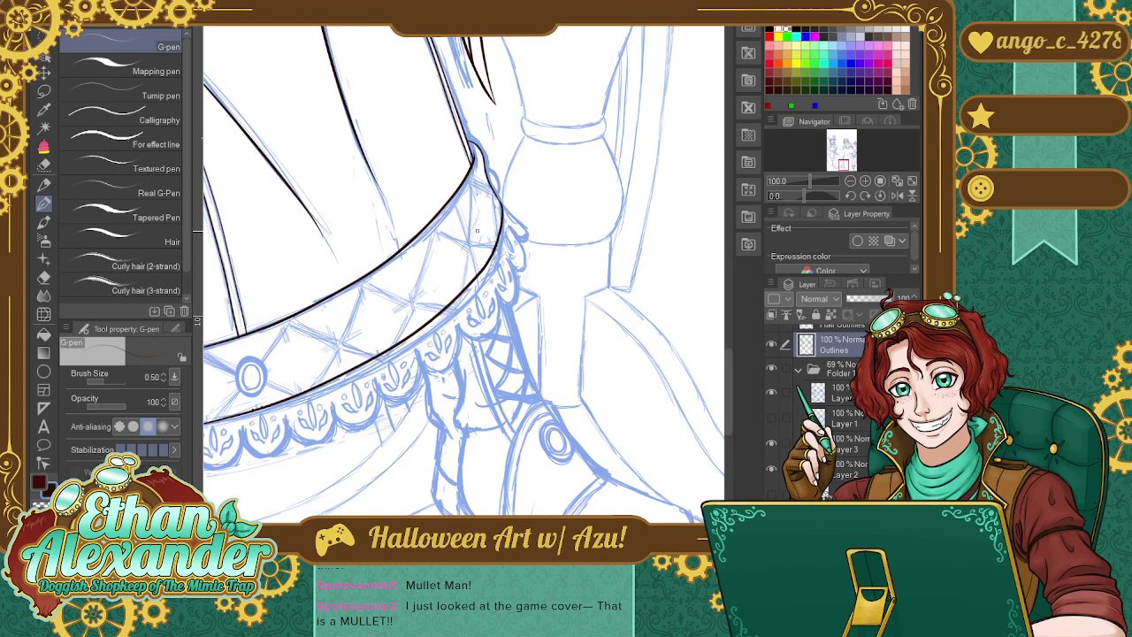
Try inking a diagonal lattice line from the round button beside the skirt's centre seam down to the hem band's outer edge.
left_click_drag(460, 265, 623, 270)
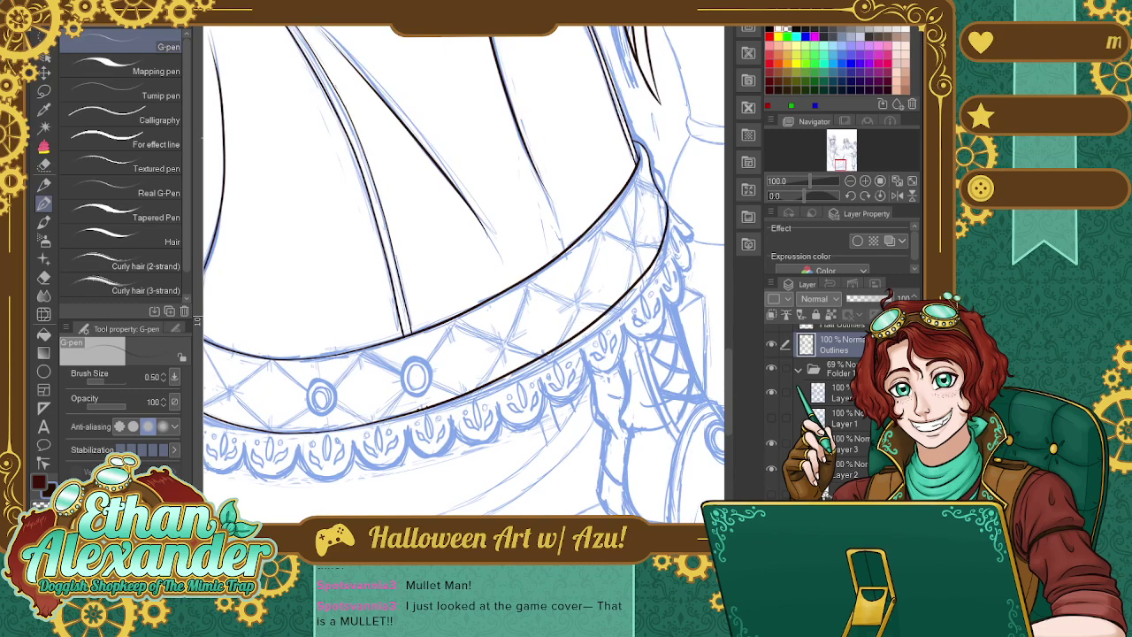
left_click_drag(398, 265, 533, 266)
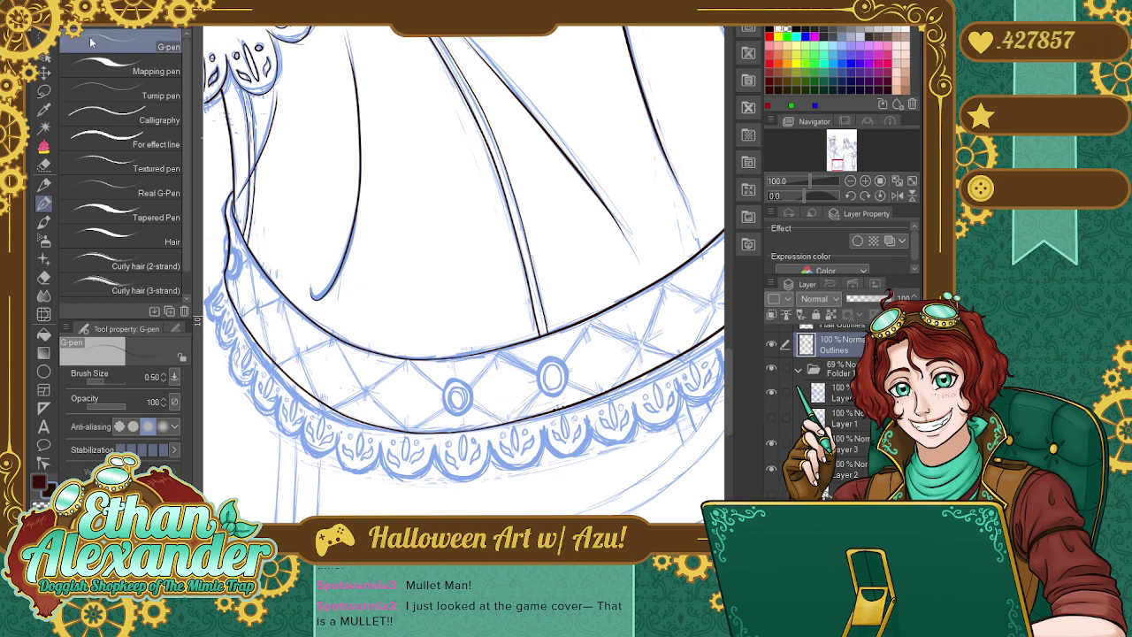
key("p")
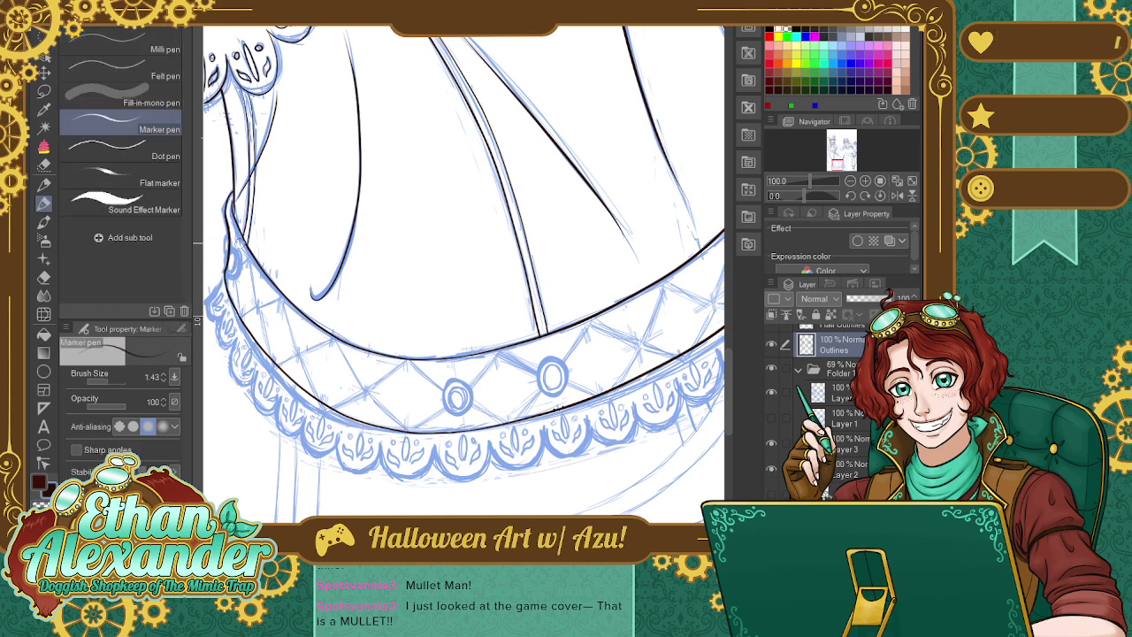
key("p")
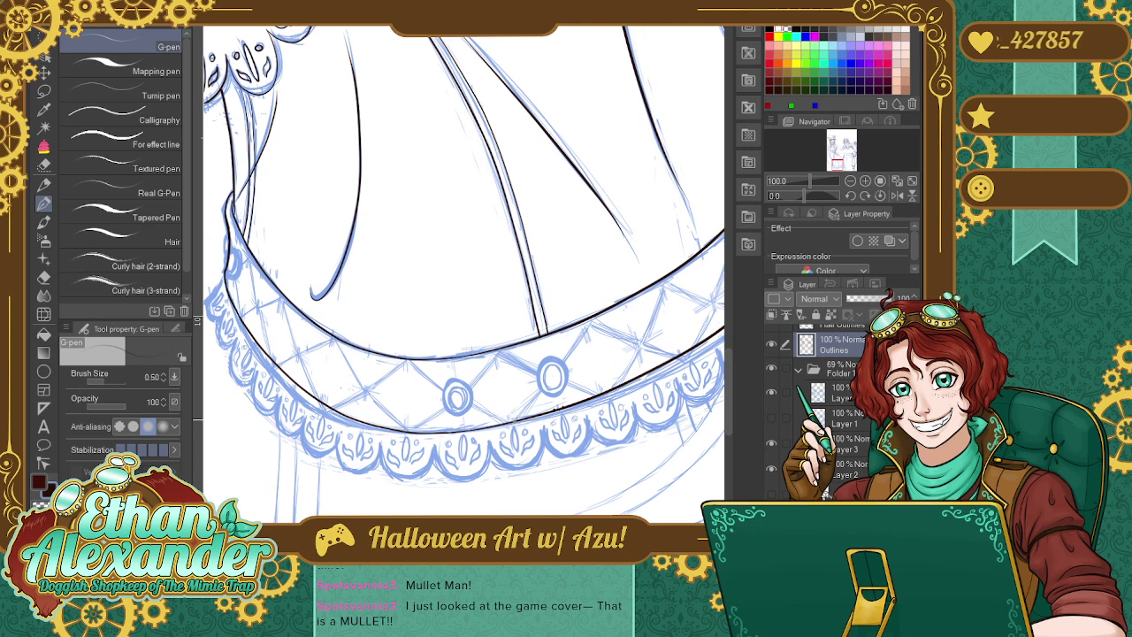
left_click_drag(546, 388, 517, 417)
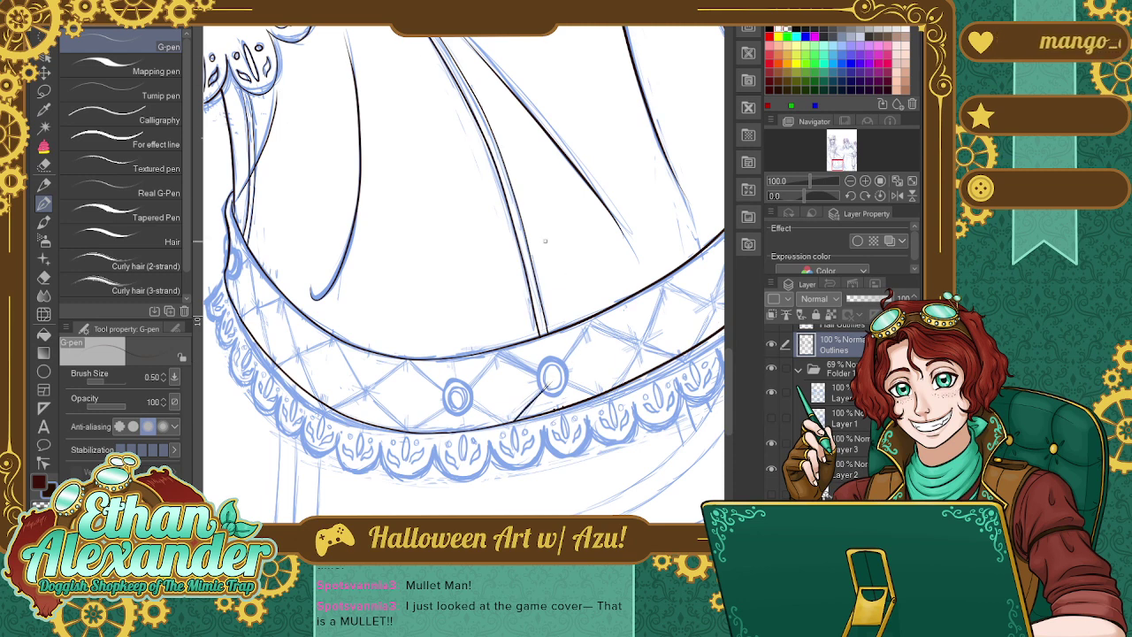
key("ctrl+z")
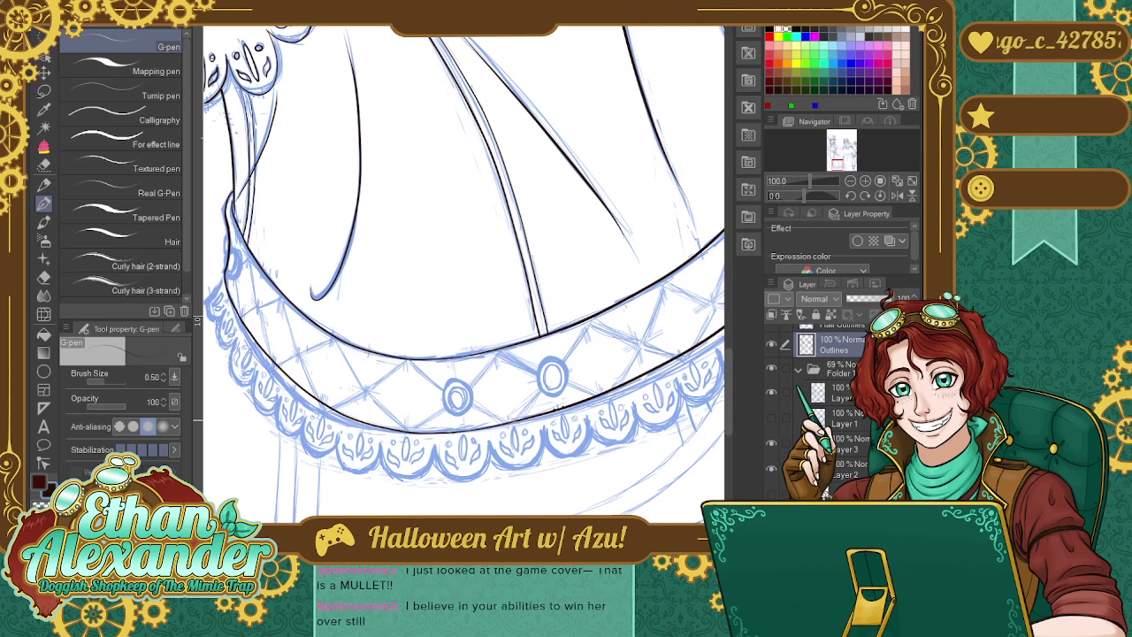
Ink the diagonal lattice line from the hem band's outer edge up to the round button beside the skirt's centre seam.
left_click_drag(513, 421, 555, 377)
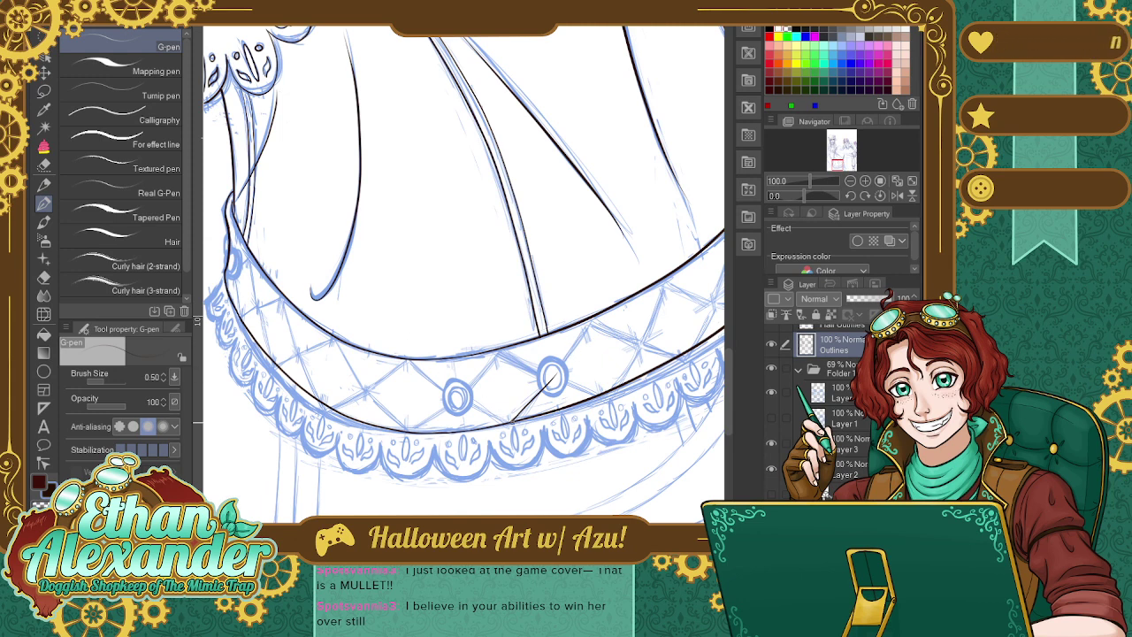
left_click_drag(509, 421, 452, 400)
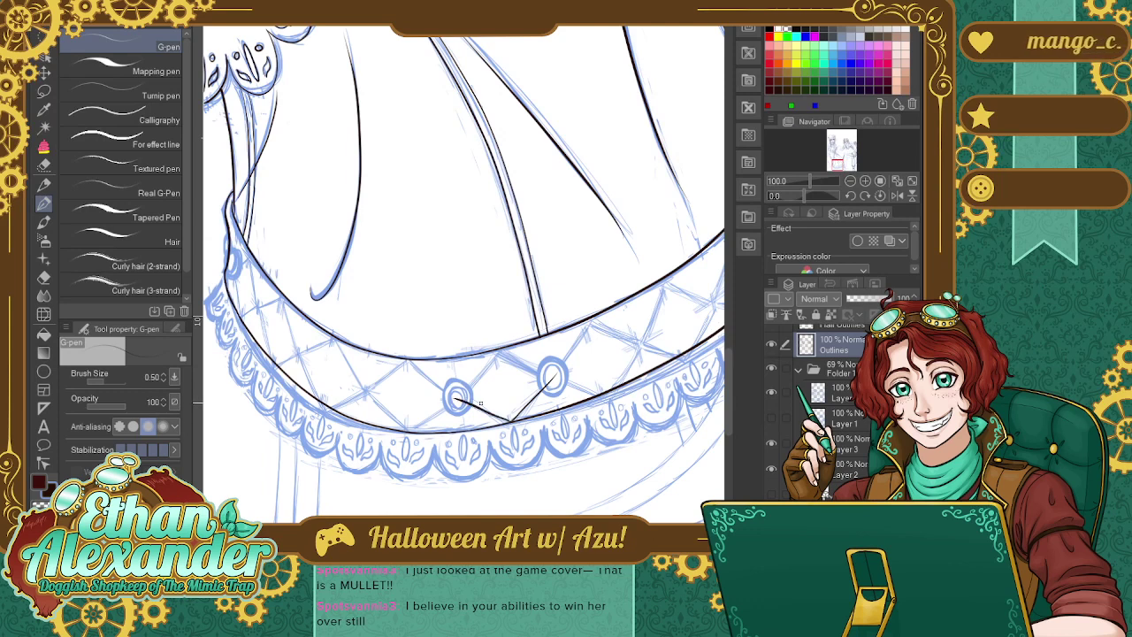
key("ctrl+z")
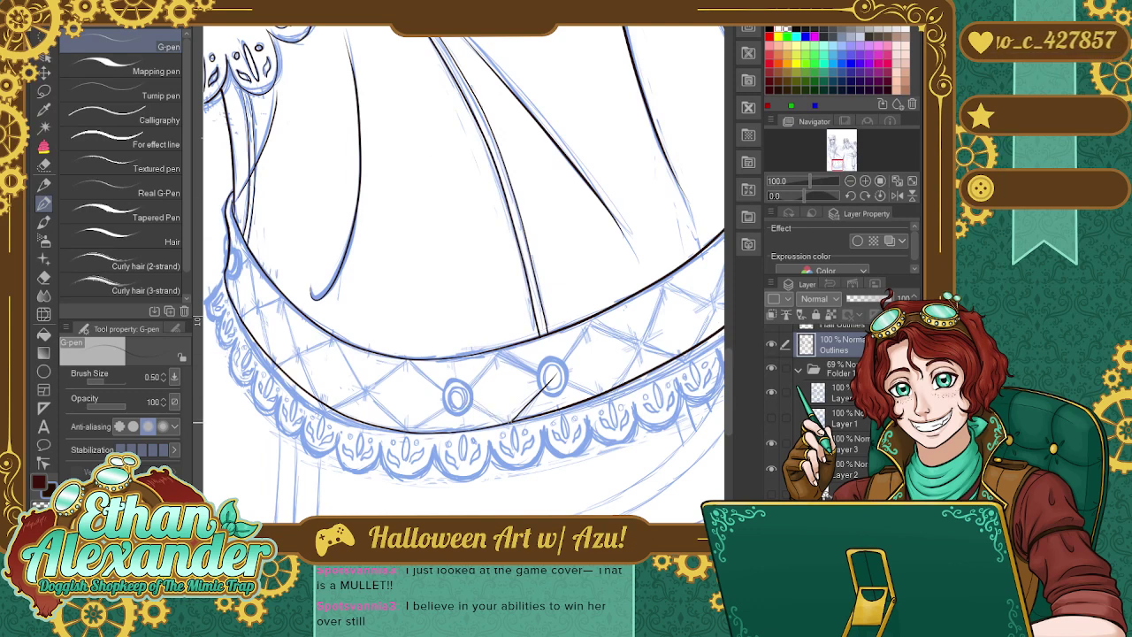
left_click_drag(508, 421, 453, 400)
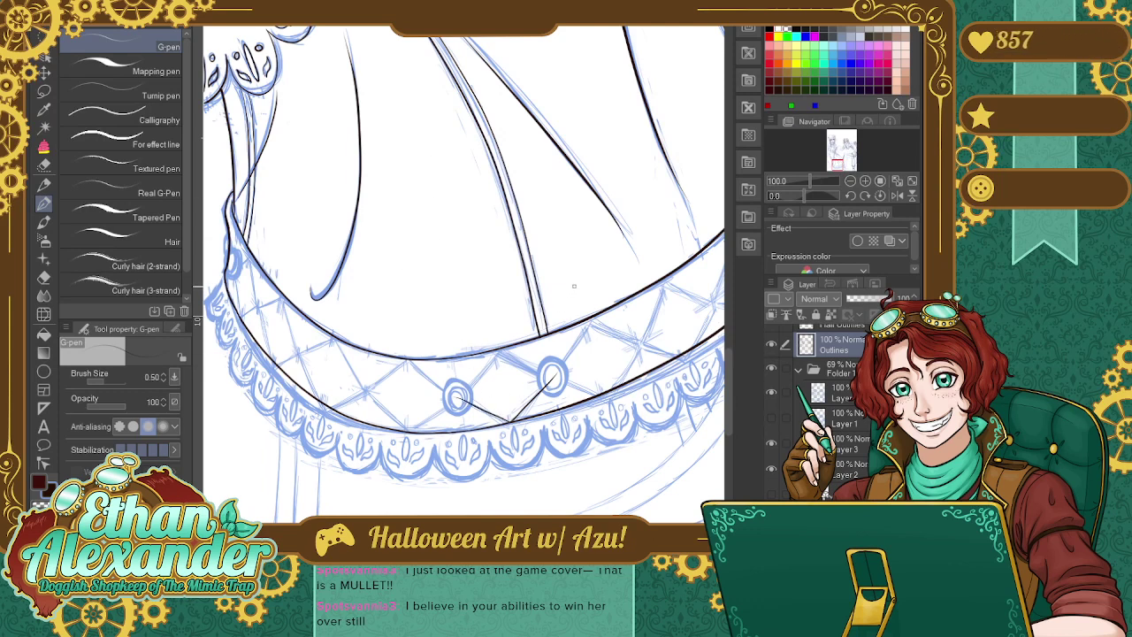
key("ctrl+z")
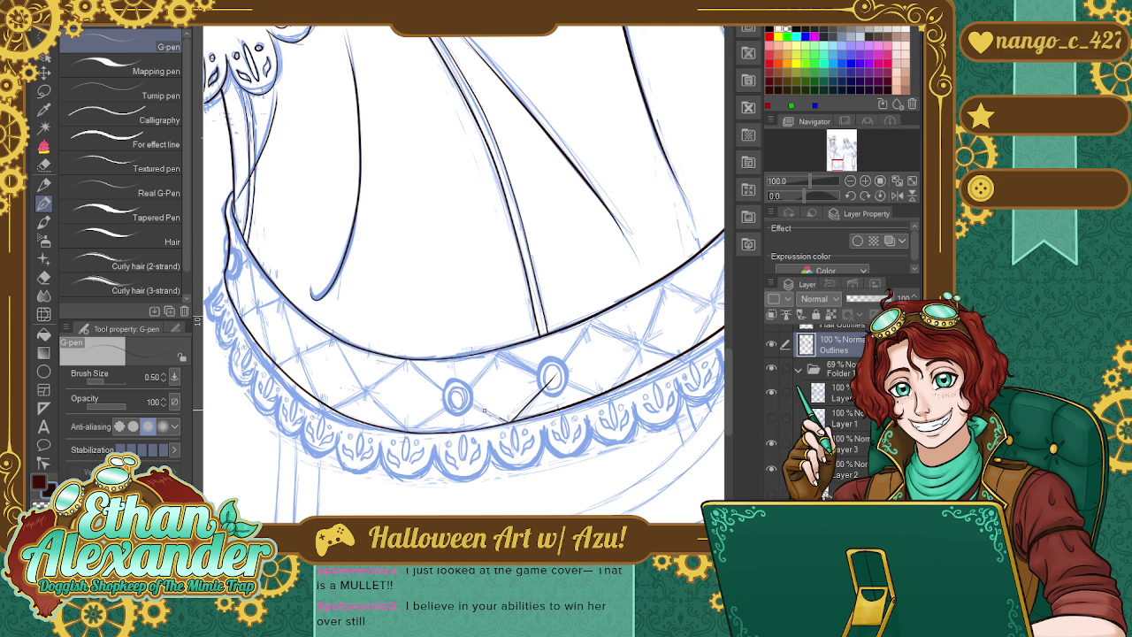
left_click_drag(504, 421, 456, 392)
key("ctrl+z")
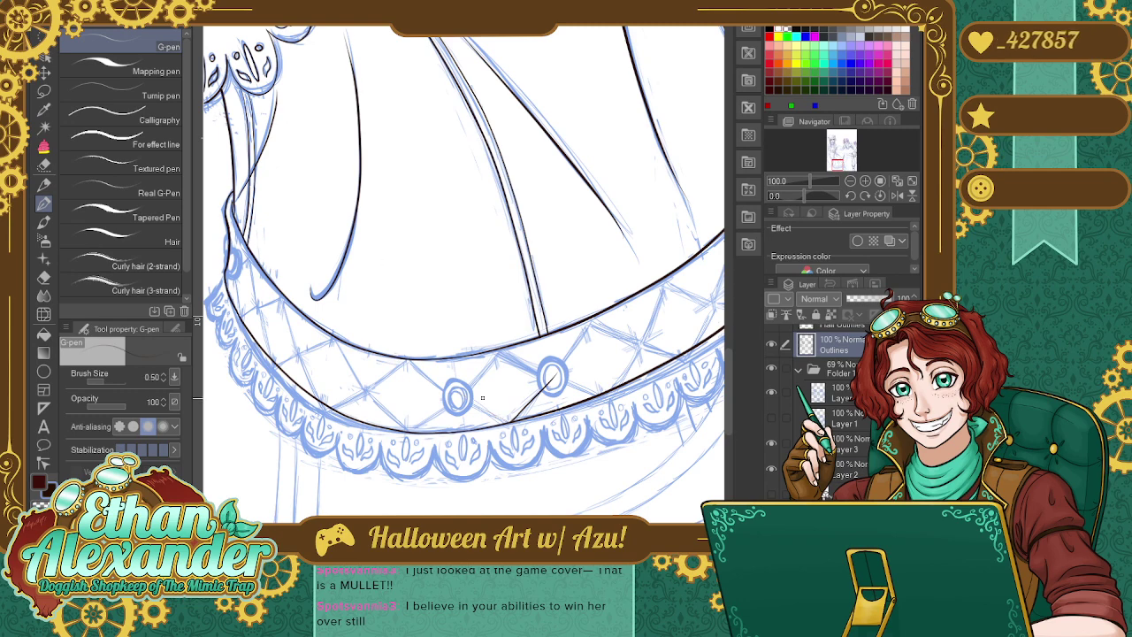
Ink the remaining three sides of the lattice diamond between the hem band's two round buttons.
left_click(850, 196)
left_click(850, 195)
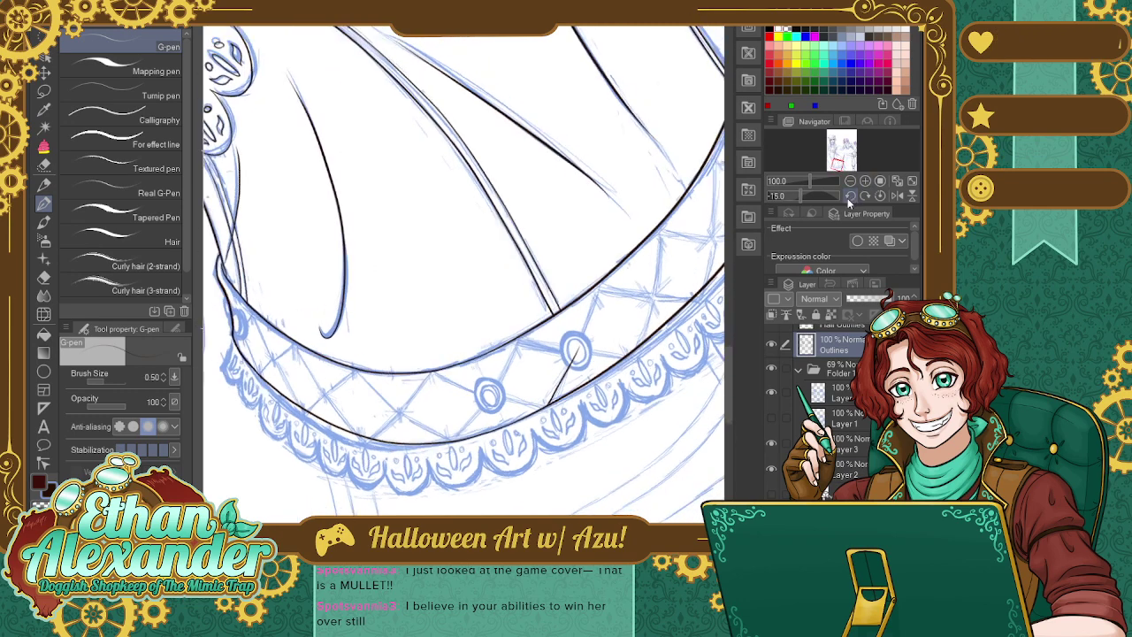
left_click(850, 195)
left_click(850, 195)
left_click(850, 194)
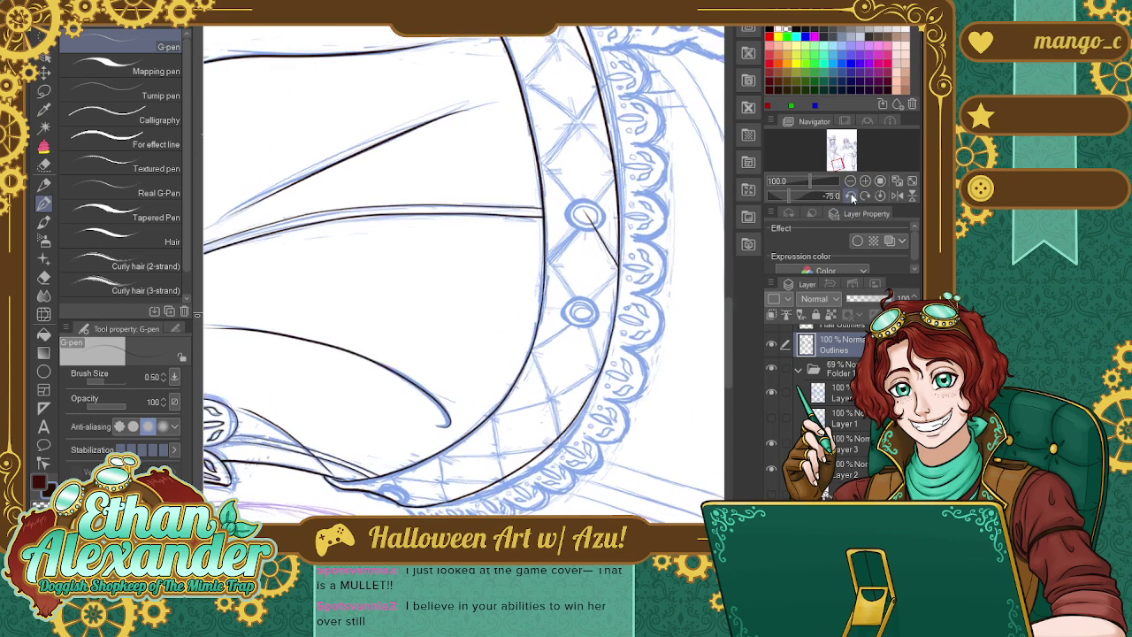
left_click(850, 193)
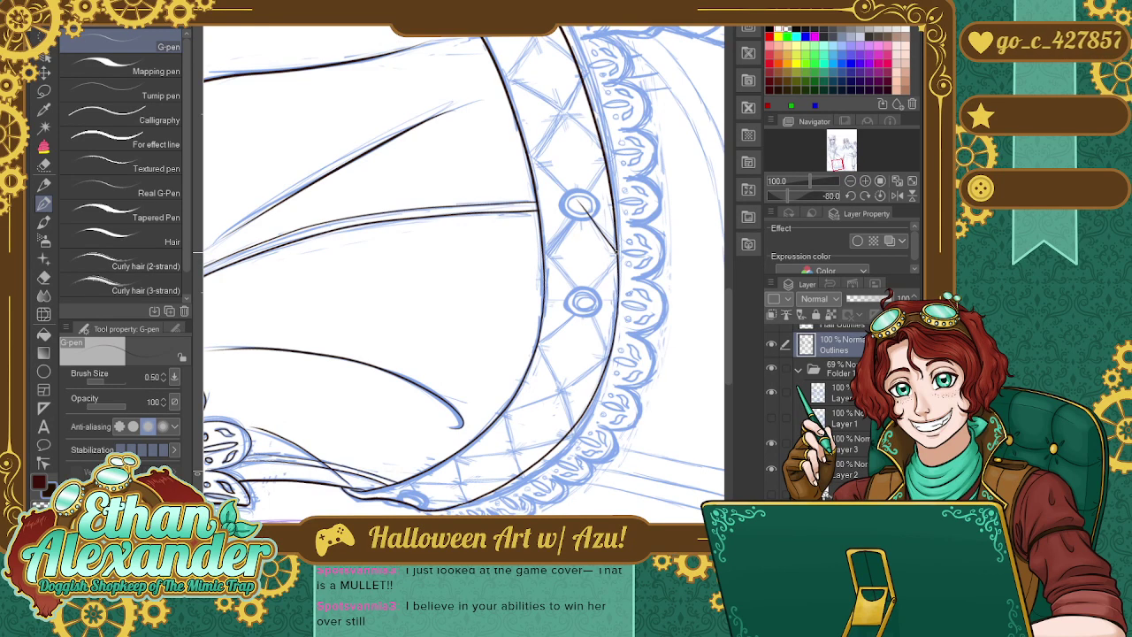
left_click_drag(617, 252, 585, 303)
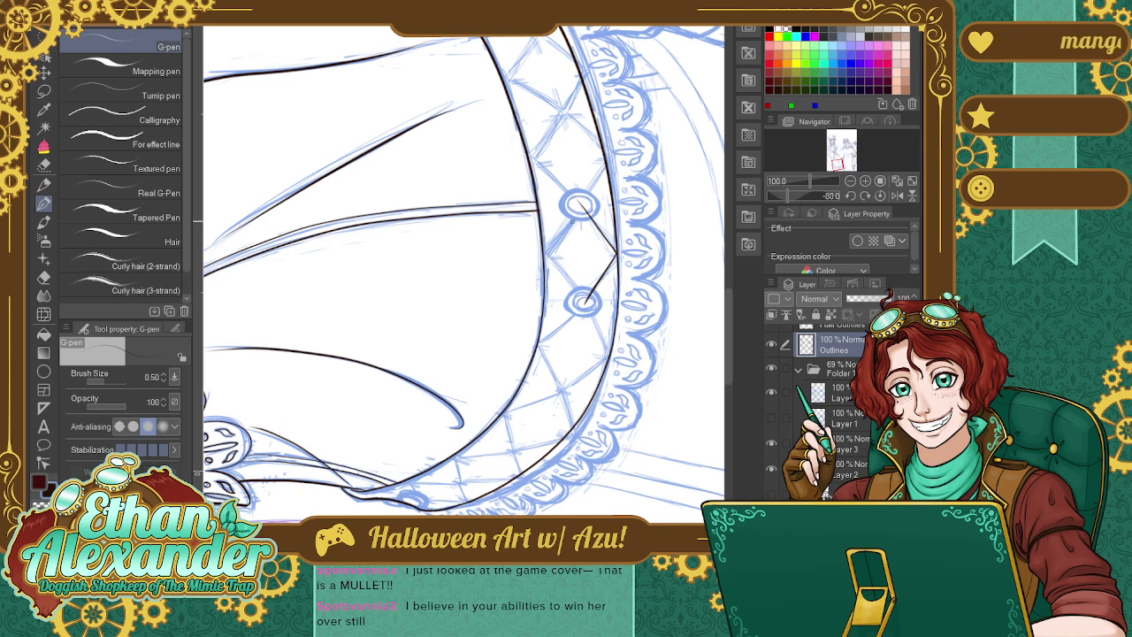
left_click_drag(547, 255, 579, 210)
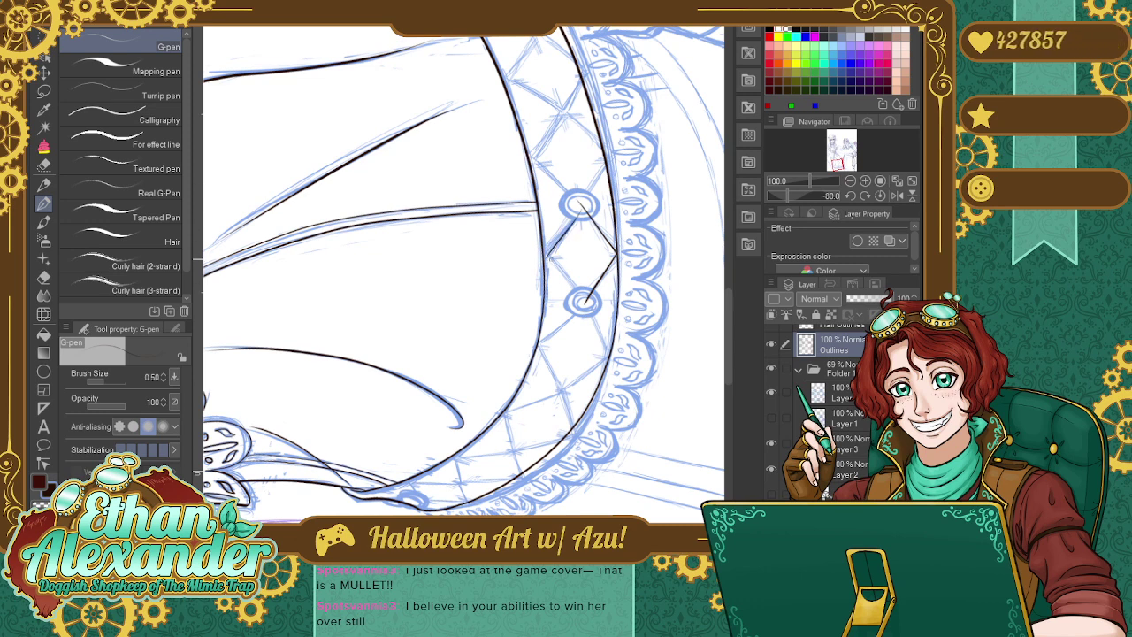
left_click_drag(549, 257, 584, 301)
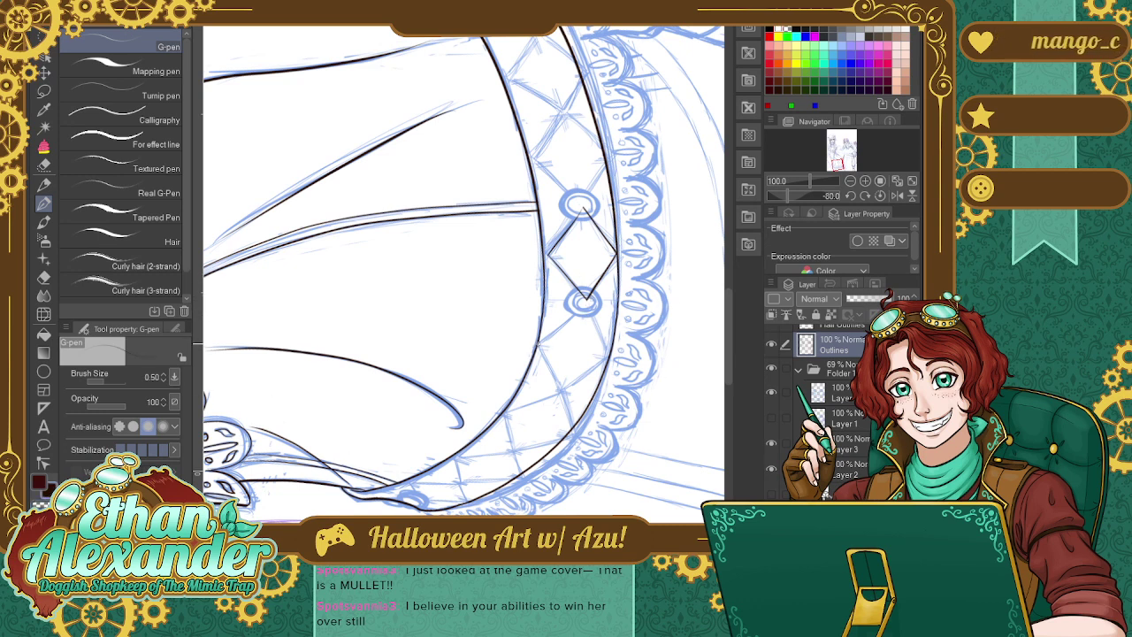
Ink the four sides of the next lattice diamond, starting at the round button farther from the centre seam.
left_click_drag(537, 345, 586, 304)
left_click_drag(610, 358, 587, 310)
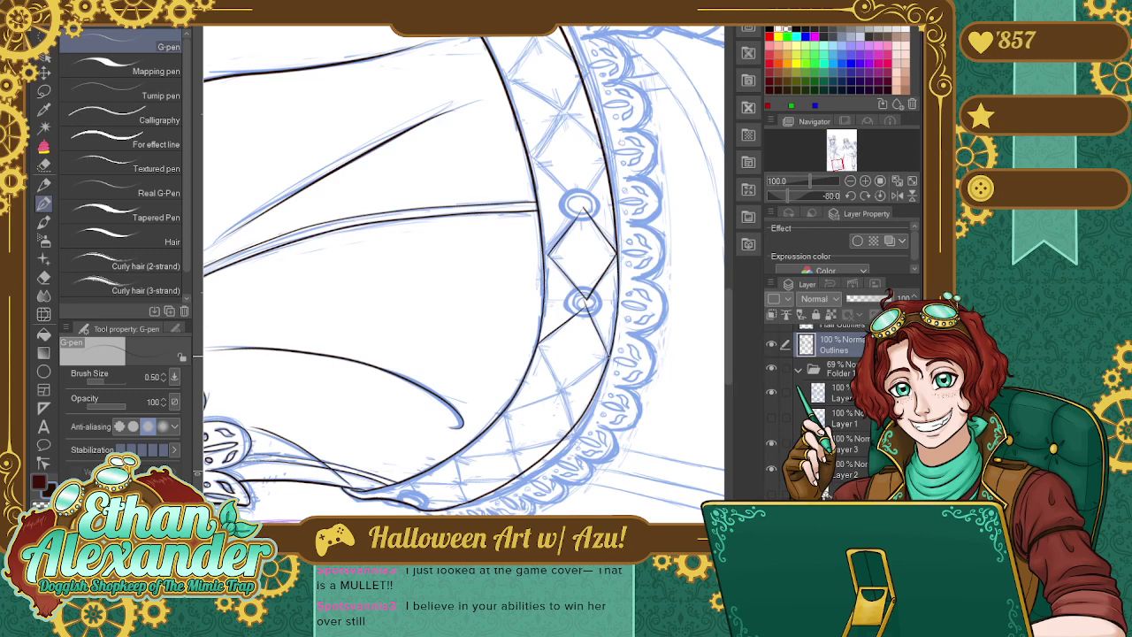
left_click_drag(613, 352, 564, 390)
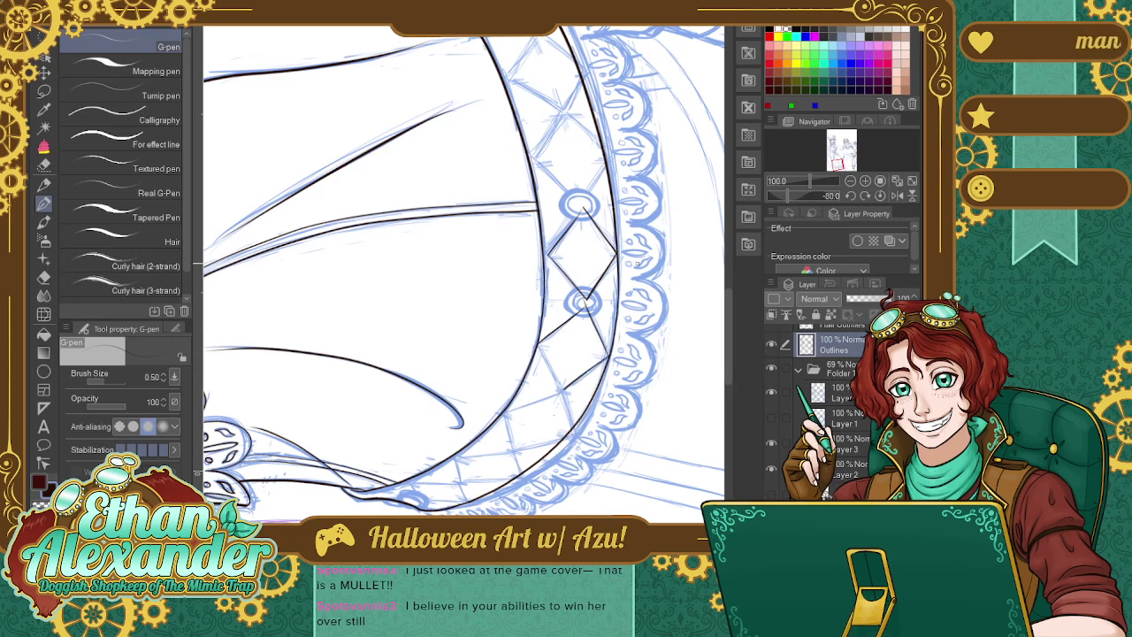
left_click_drag(538, 345, 565, 393)
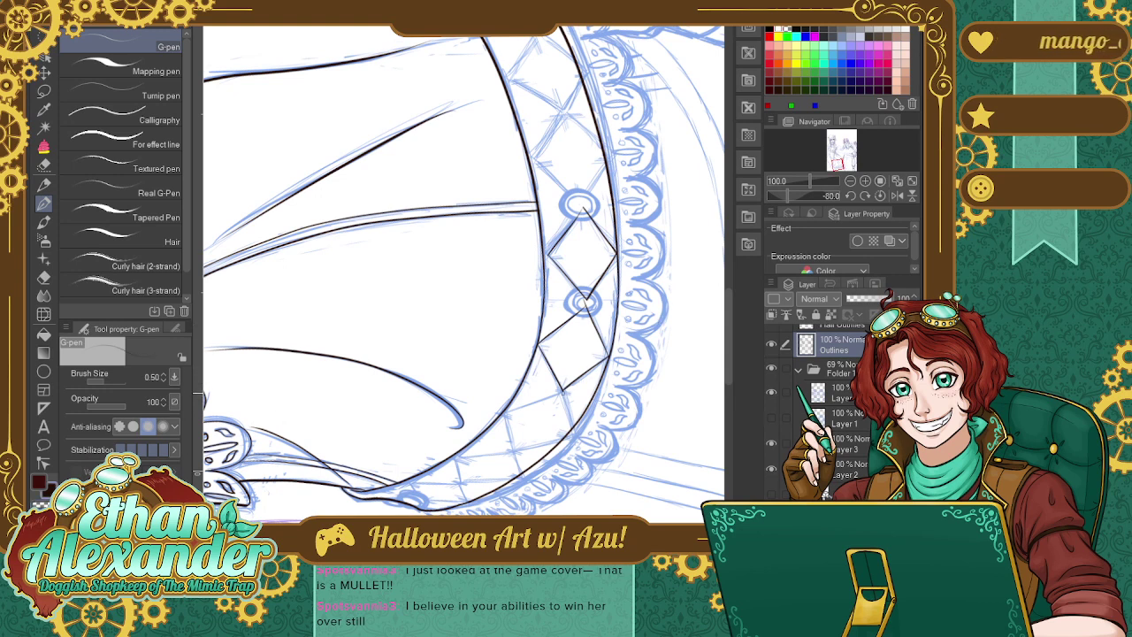
Ink the following lattice diamond where the hem band curves toward the skirt's near corner, redoing its closing side.
mouse_move(502, 413)
left_mouse_down()
mouse_move(562, 390)
mouse_move(573, 434)
left_mouse_up()
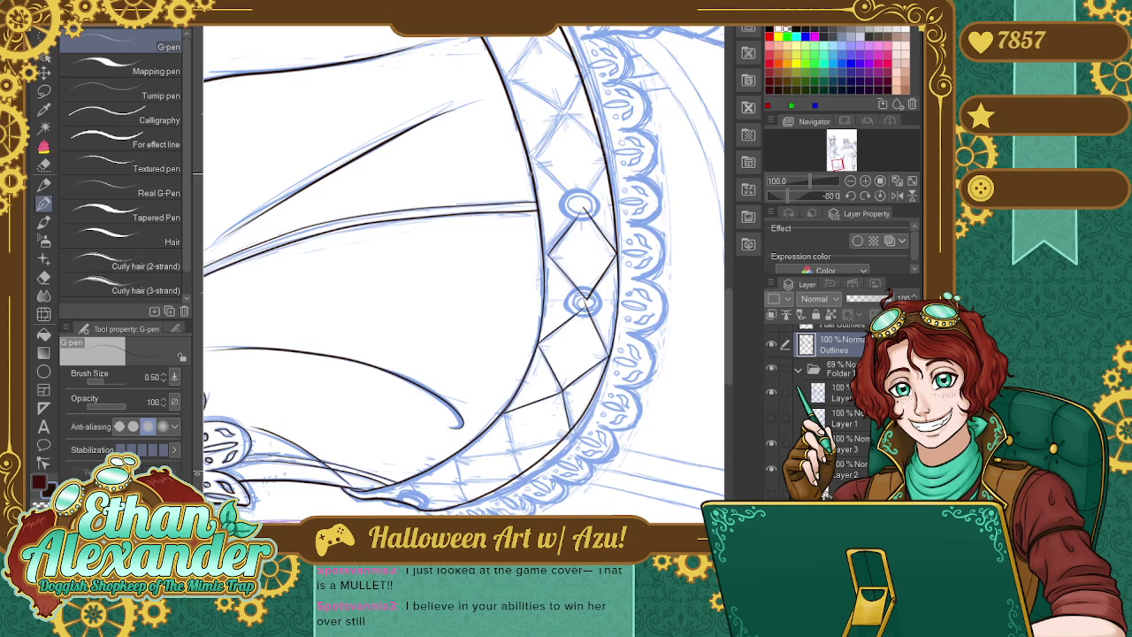
key("ctrl+z")
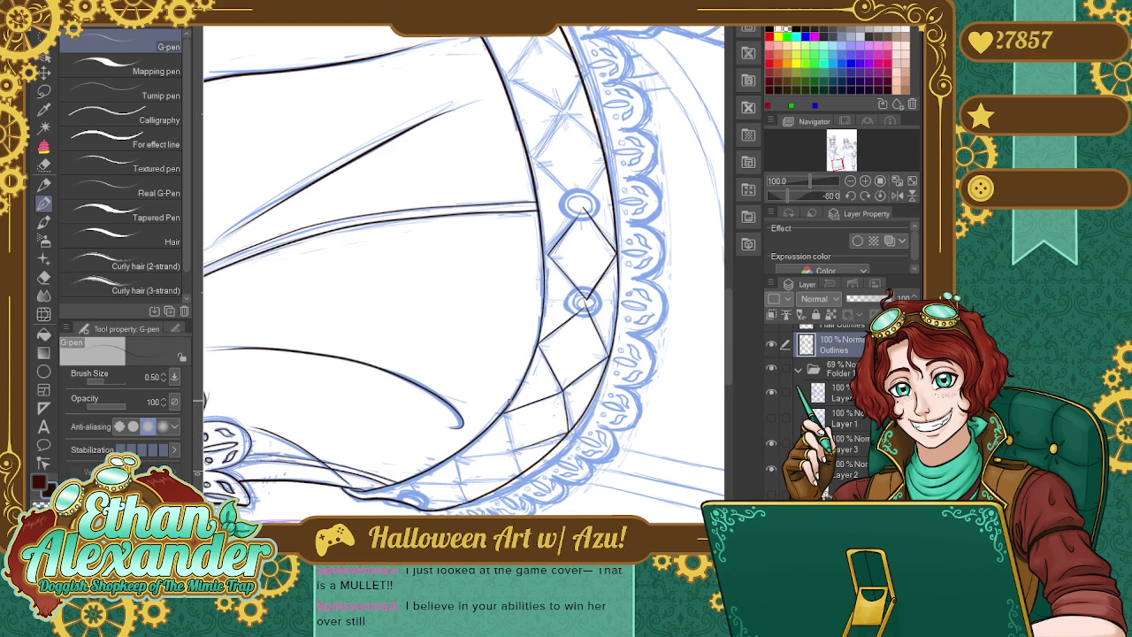
left_click_drag(513, 451, 505, 412)
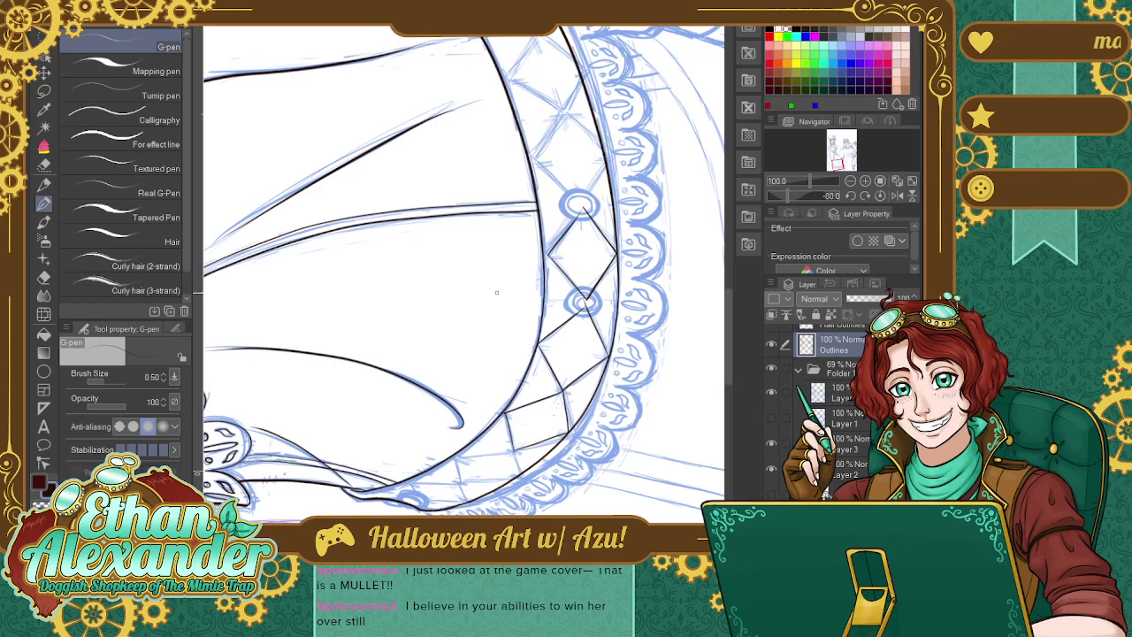
key("ctrl+z")
left_click_drag(515, 451, 506, 419)
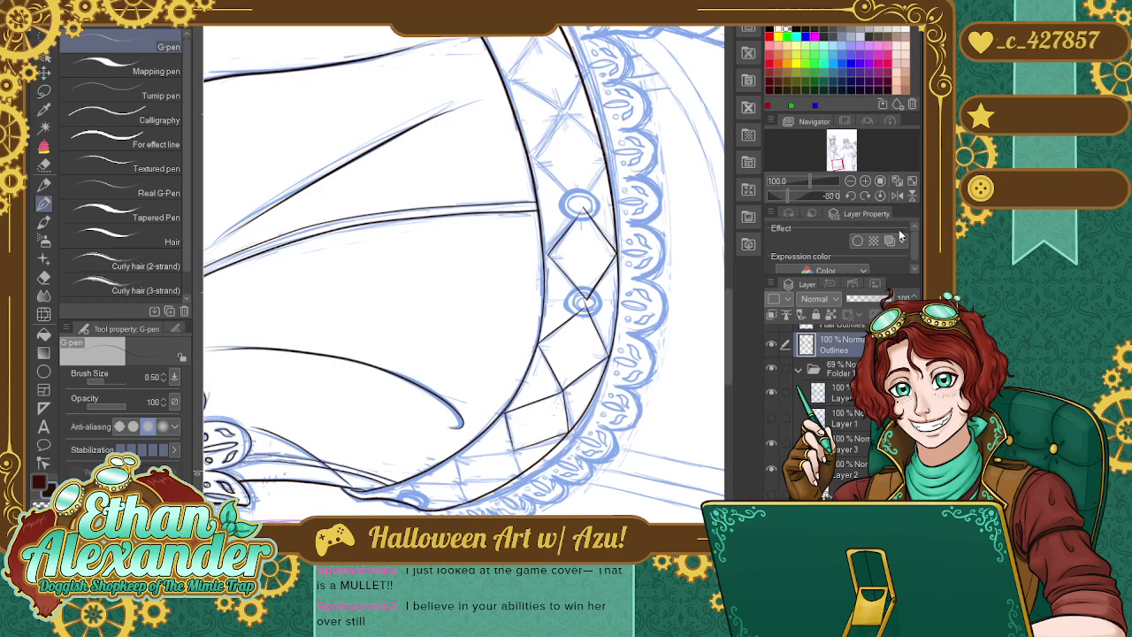
Ink the remaining narrow lattice lines up to the hem band's curled end, with the canvas rotation reset.
left_click(867, 196)
left_click(880, 196)
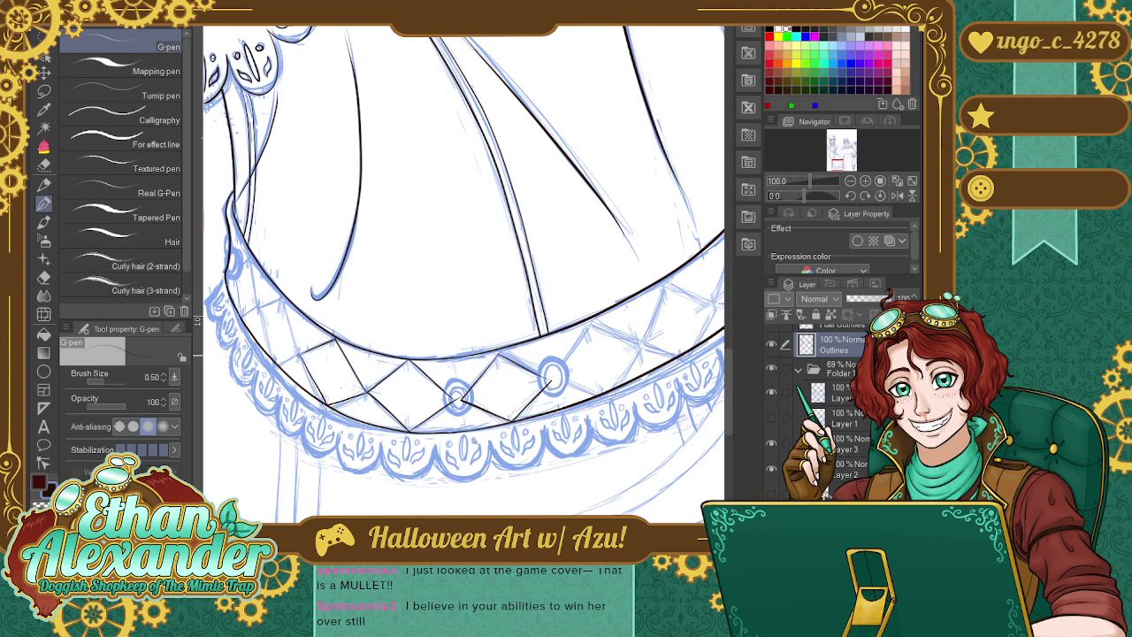
left_click_drag(301, 358, 286, 296)
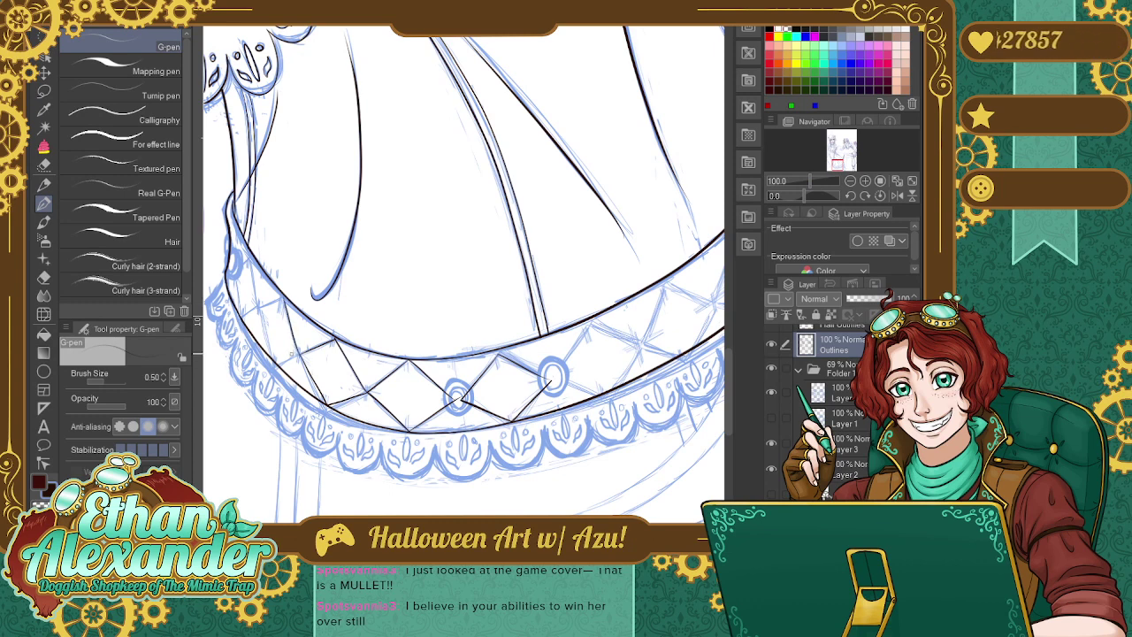
mouse_move(299, 356)
left_mouse_down()
mouse_move(271, 357)
mouse_move(263, 329)
left_mouse_up()
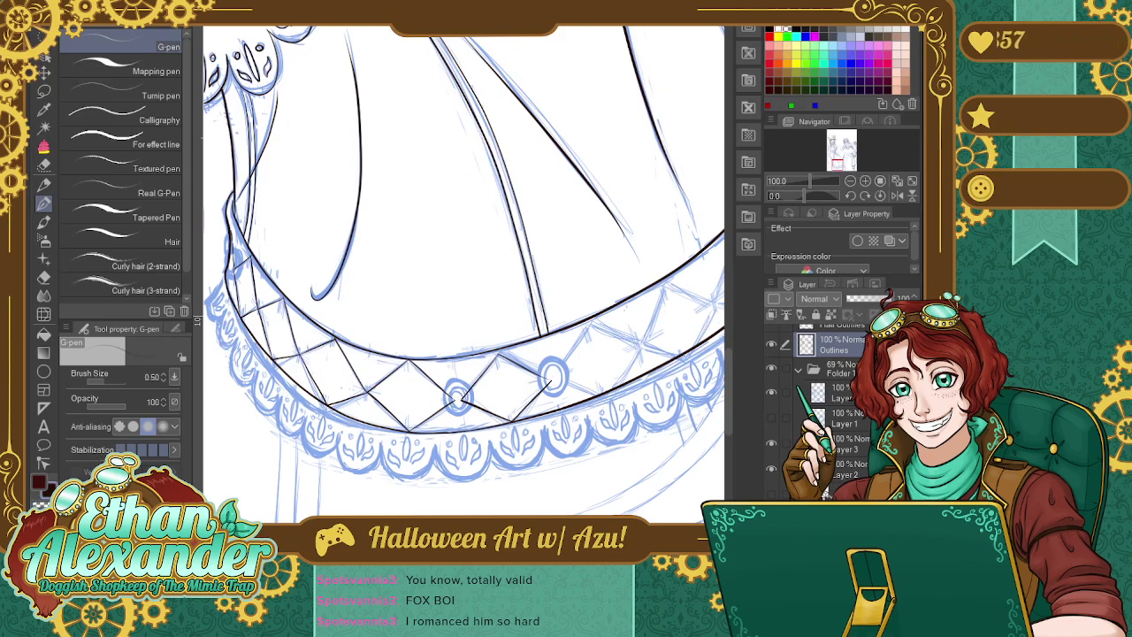
Ink the lattice diamond on the far side of the seam button, between the hem band's inner and outer edges.
left_click_drag(464, 274, 387, 274)
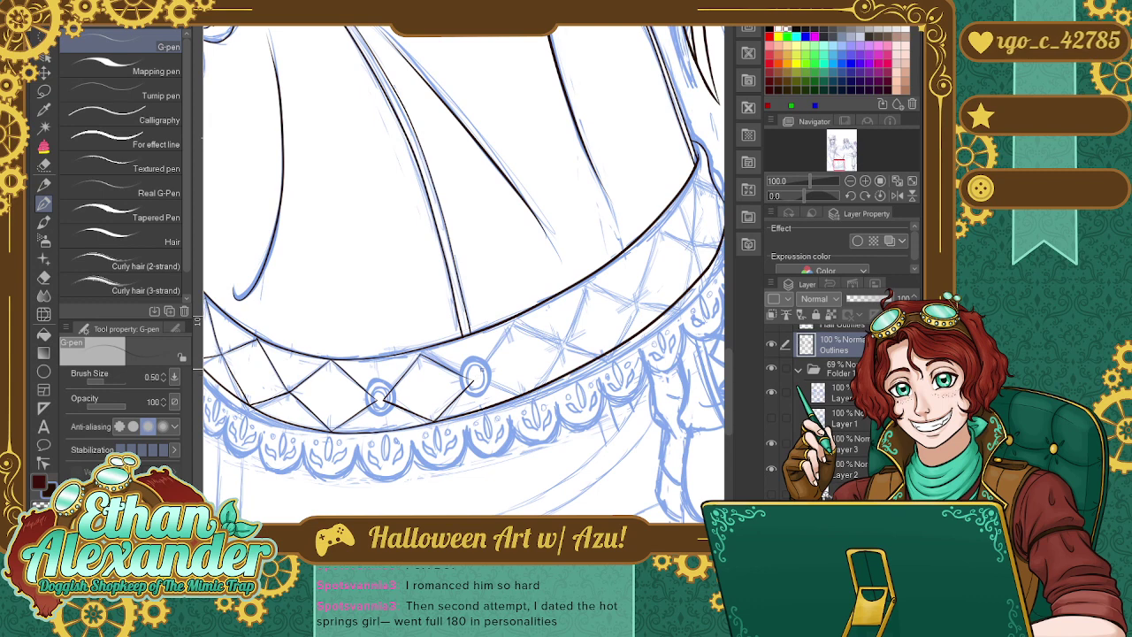
left_click_drag(477, 378, 513, 320)
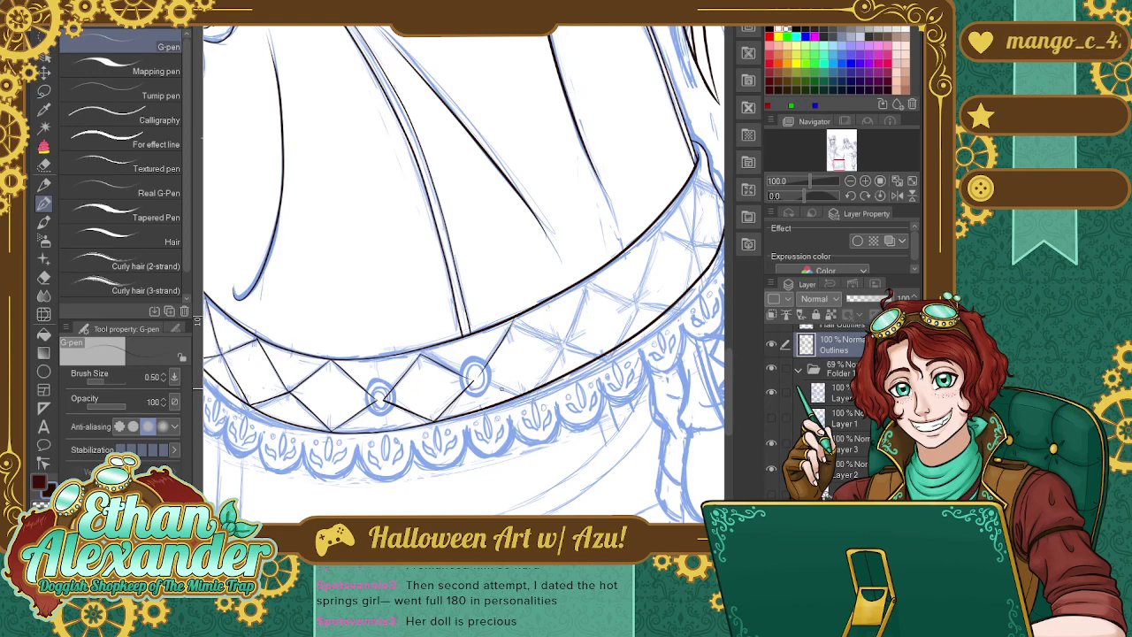
left_click_drag(485, 379, 530, 391)
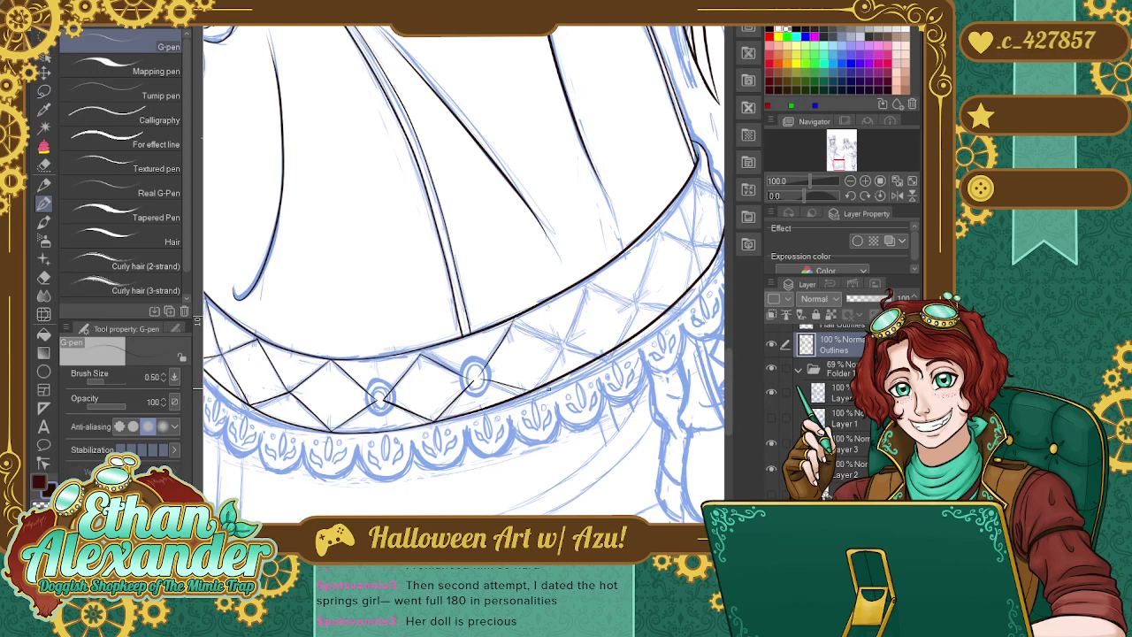
key("ctrl+z")
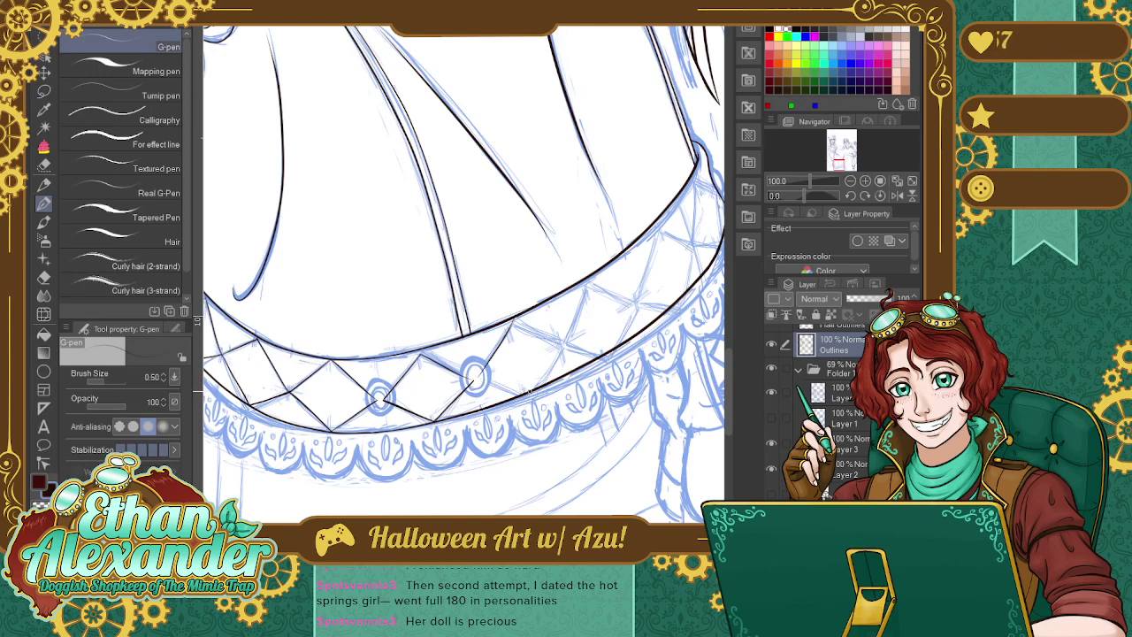
left_click_drag(530, 391, 485, 380)
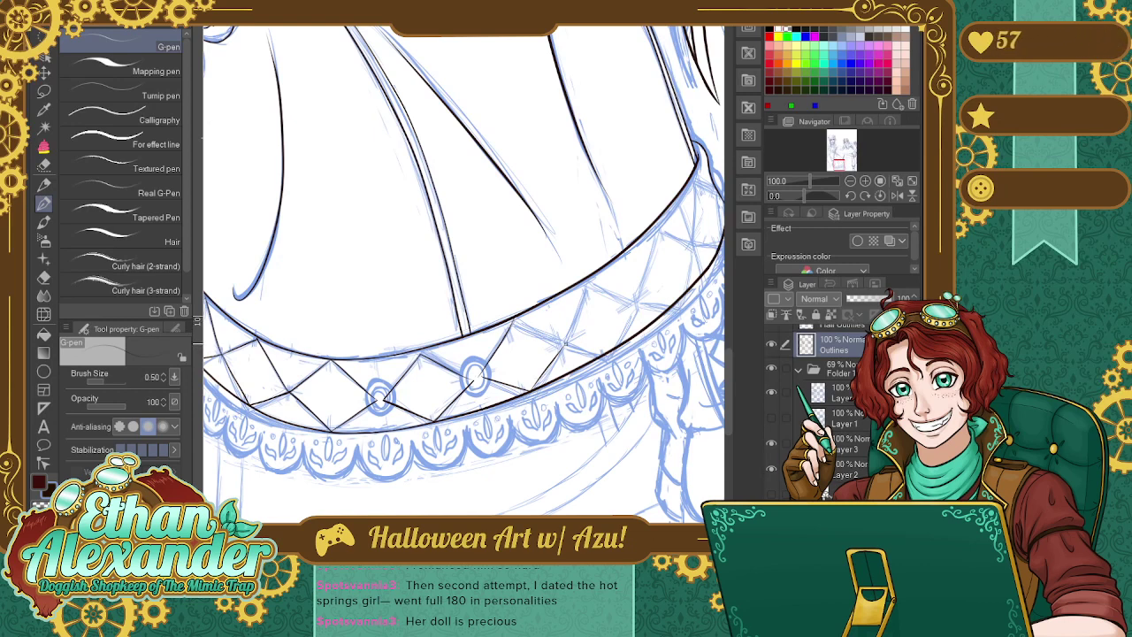
left_click_drag(566, 343, 513, 320)
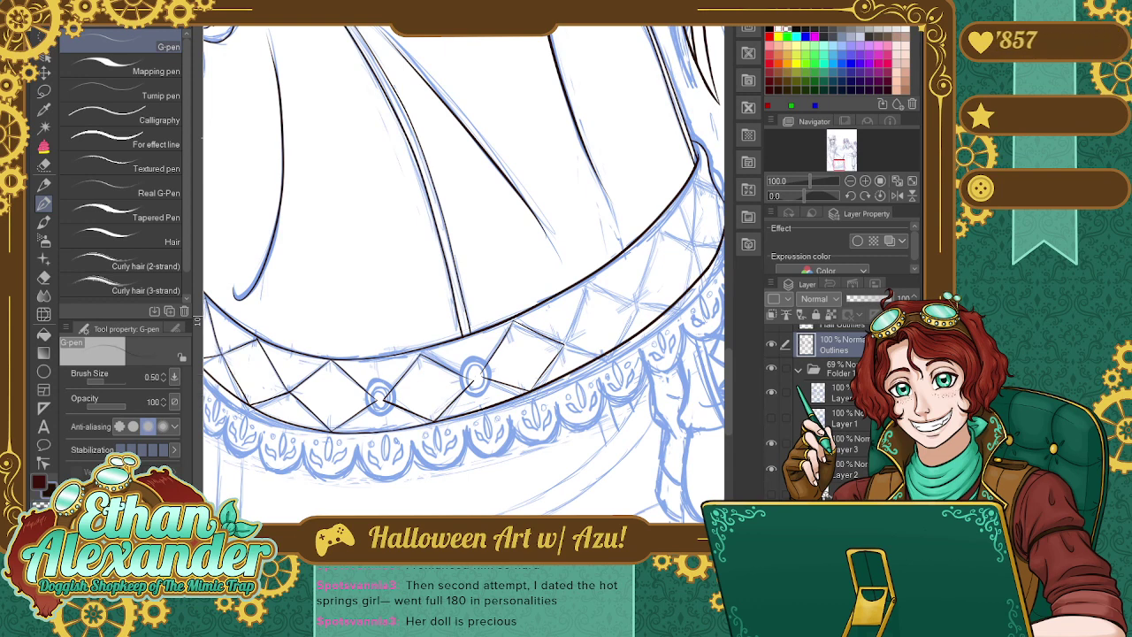
Ink the next lattice line from the last diamond's far corner to the hem band's inner edge, redrawing it until it follows the sketch.
left_click(851, 180)
left_click(851, 180)
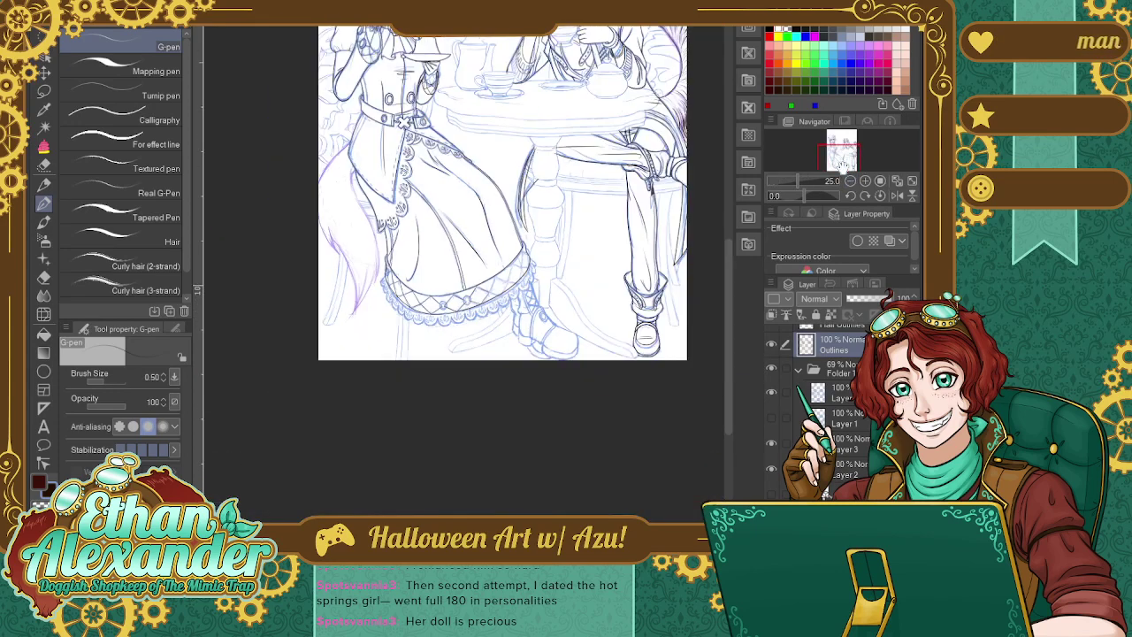
mouse_move(844, 147)
left_mouse_down()
mouse_move(839, 157)
mouse_move(822, 139)
left_mouse_up()
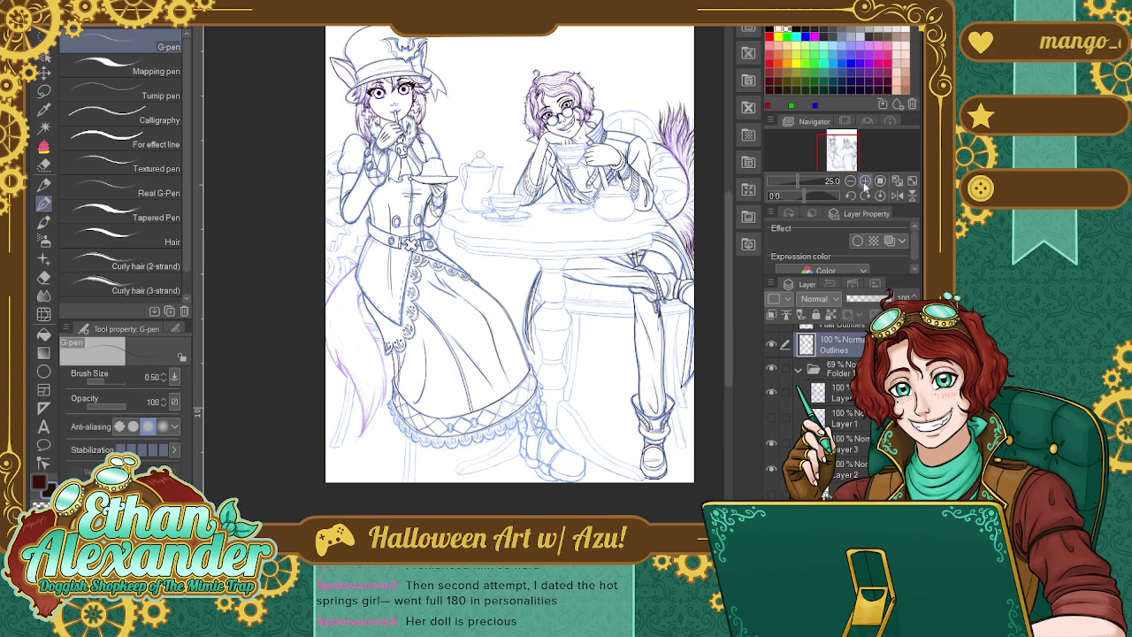
left_click(865, 180)
left_click(865, 181)
left_click(865, 180)
left_click(865, 181)
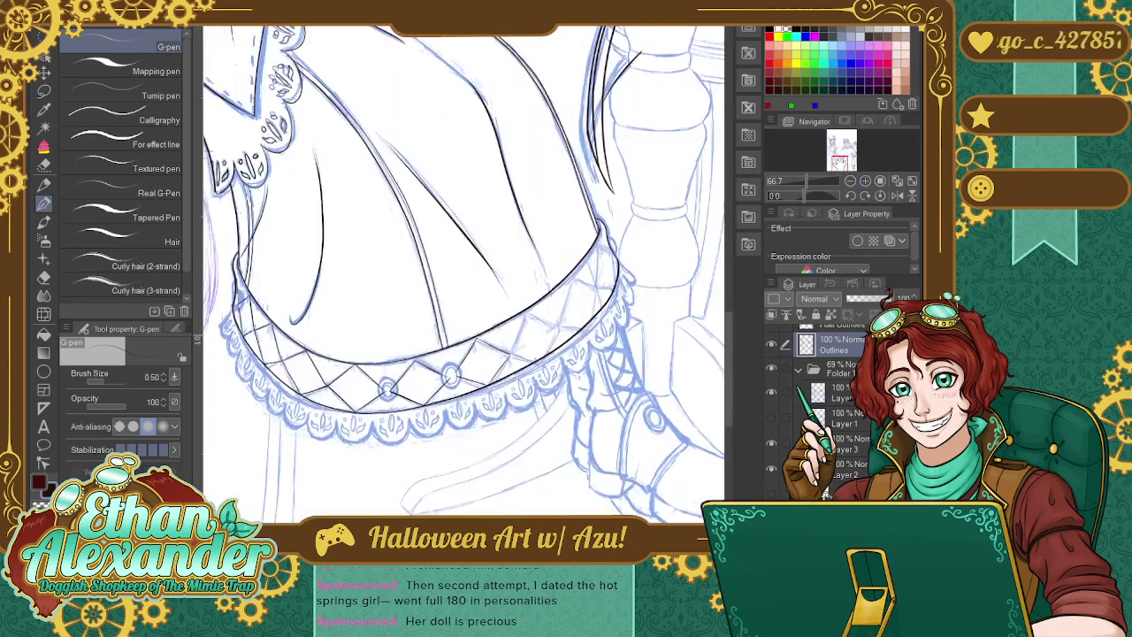
left_click(865, 180)
left_click_drag(844, 165, 845, 168)
left_click(865, 181)
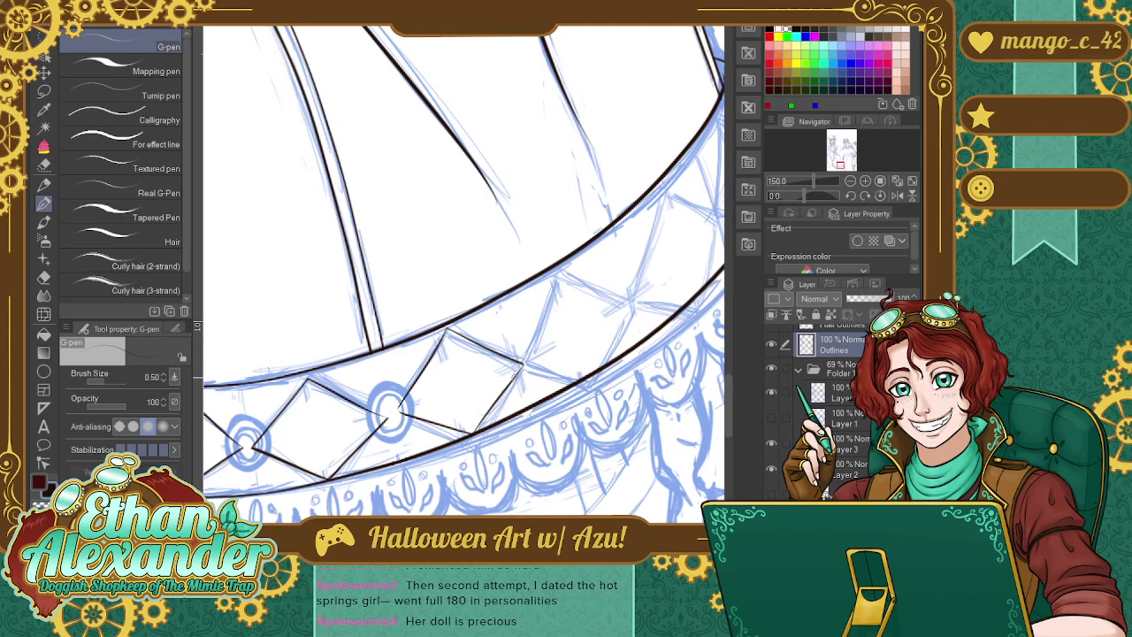
left_click_drag(517, 378, 571, 259)
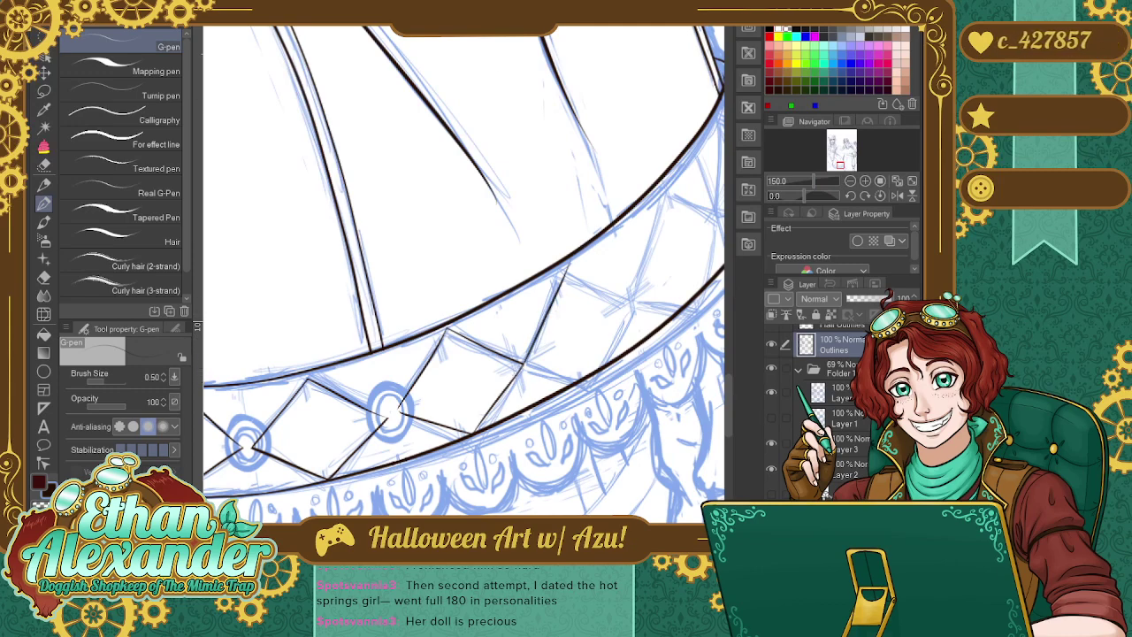
key("ctrl+z")
left_click_drag(510, 380, 573, 258)
key("ctrl+z")
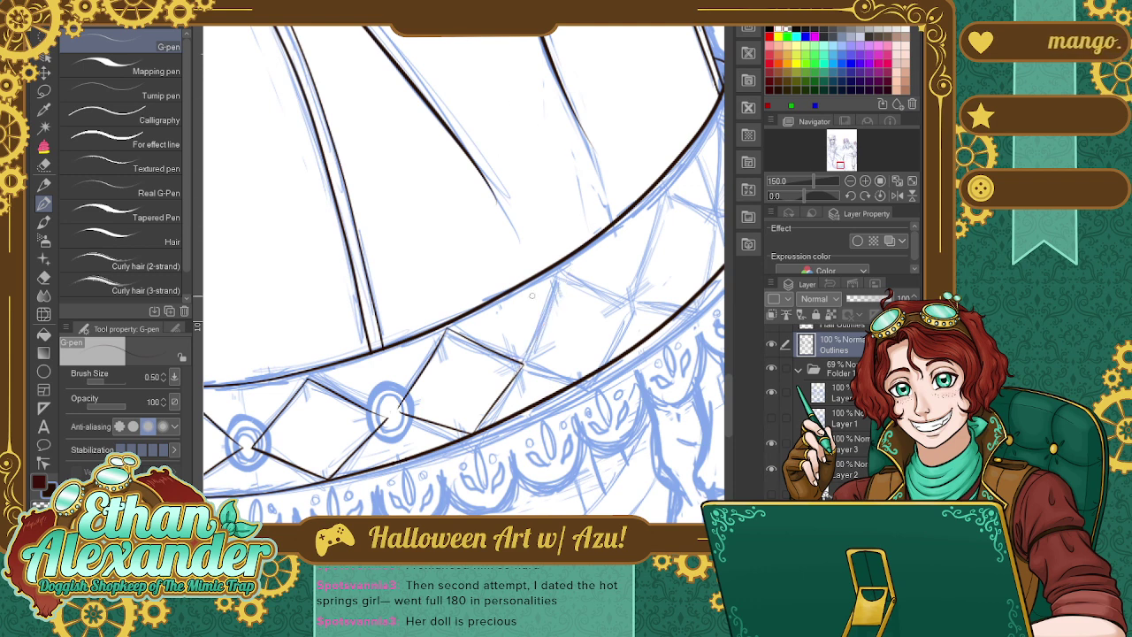
left_click_drag(522, 369, 556, 270)
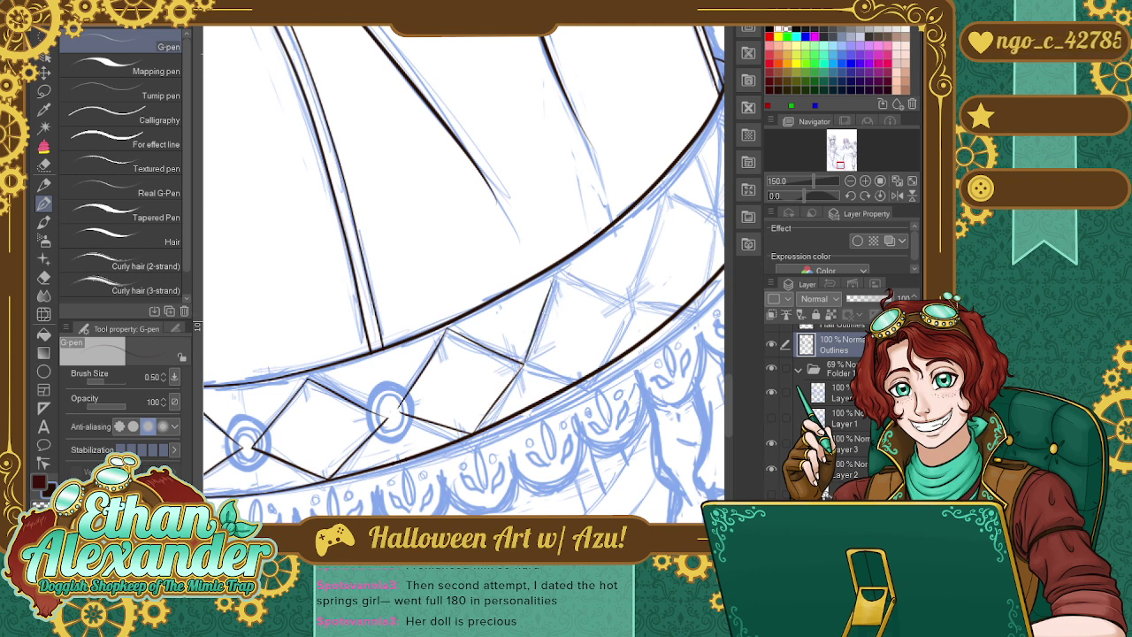
Redraw the lattice line rising from the last diamond's corner to the inner edge, discarding trial strokes toward the next diamond.
key("ctrl+z")
left_click_drag(528, 354, 555, 262)
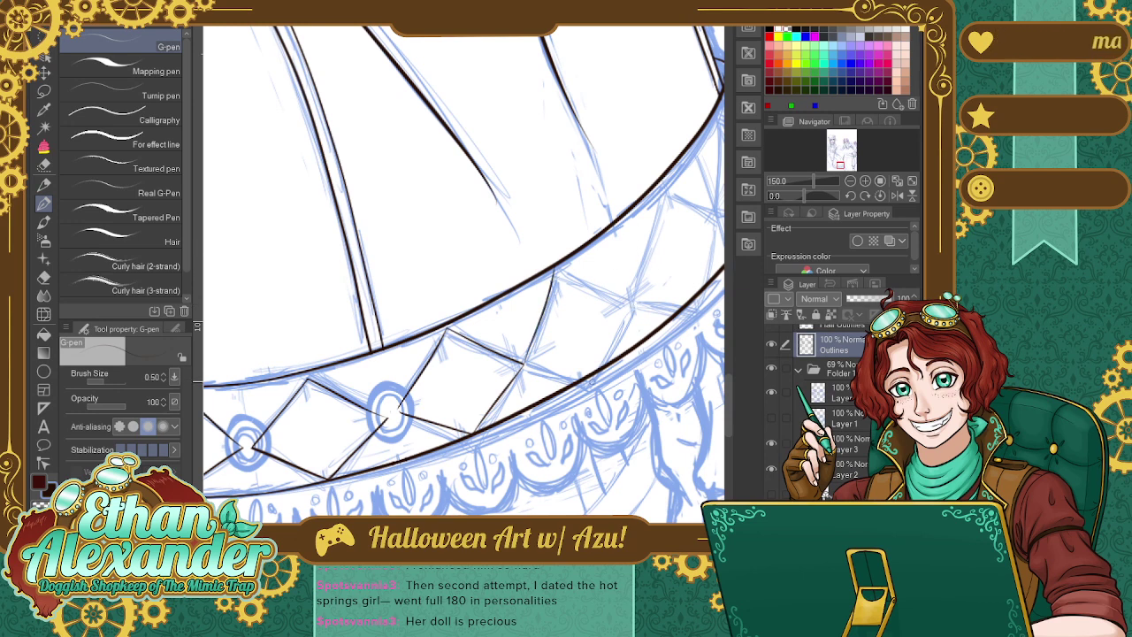
mouse_move(525, 363)
left_mouse_down()
mouse_move(584, 378)
mouse_move(636, 301)
left_mouse_up()
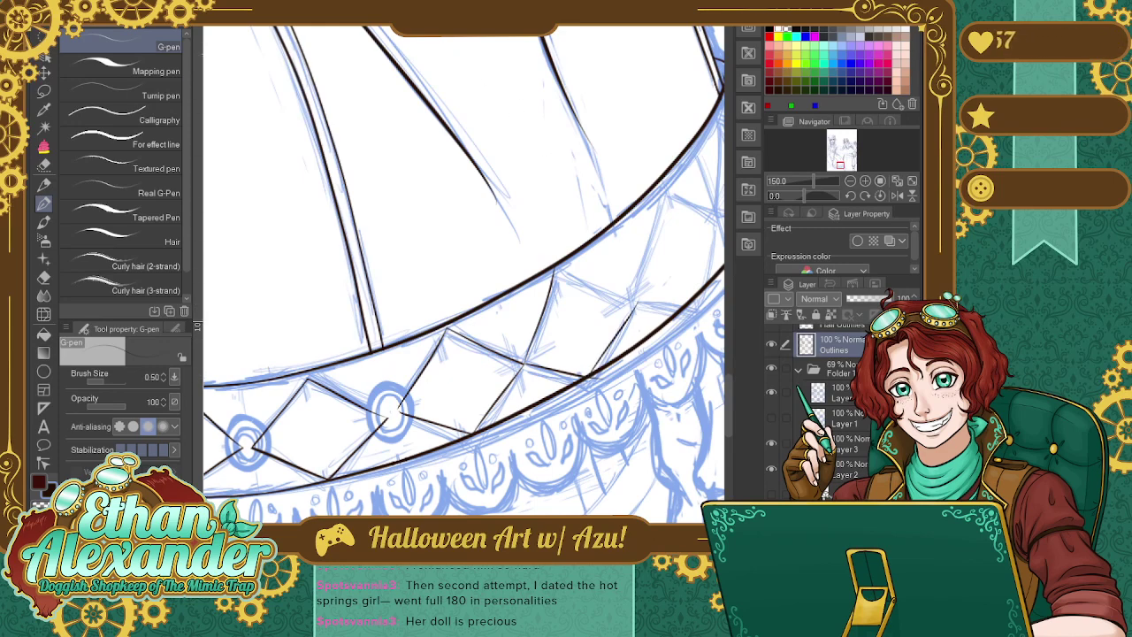
key("ctrl+z")
key("ctrl+z")
key("ctrl+z")
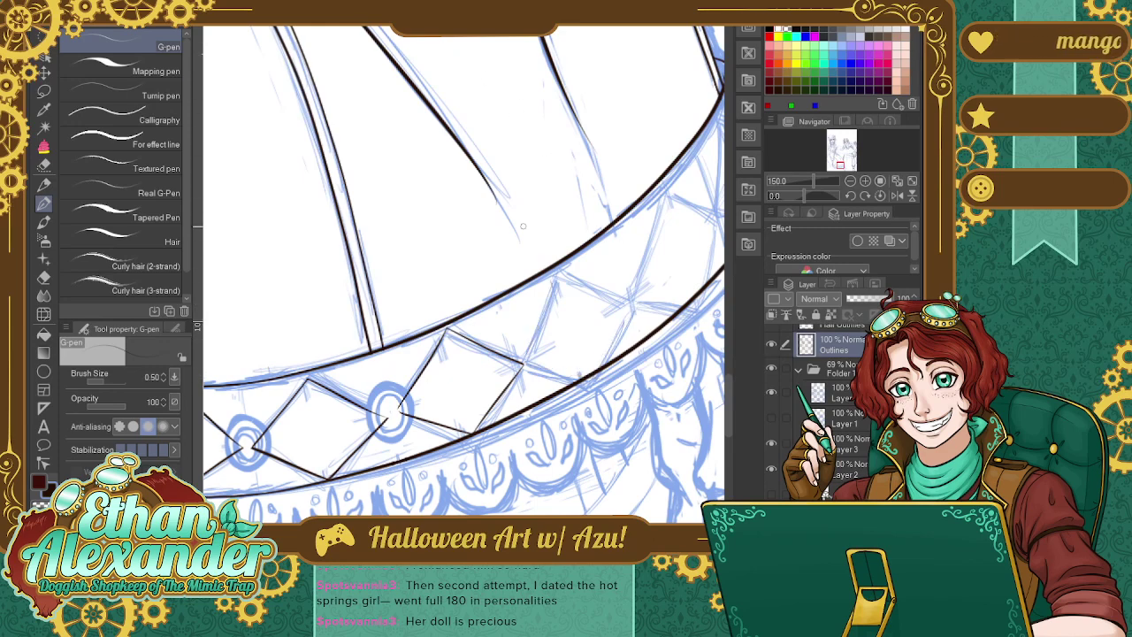
left_click_drag(524, 362, 557, 271)
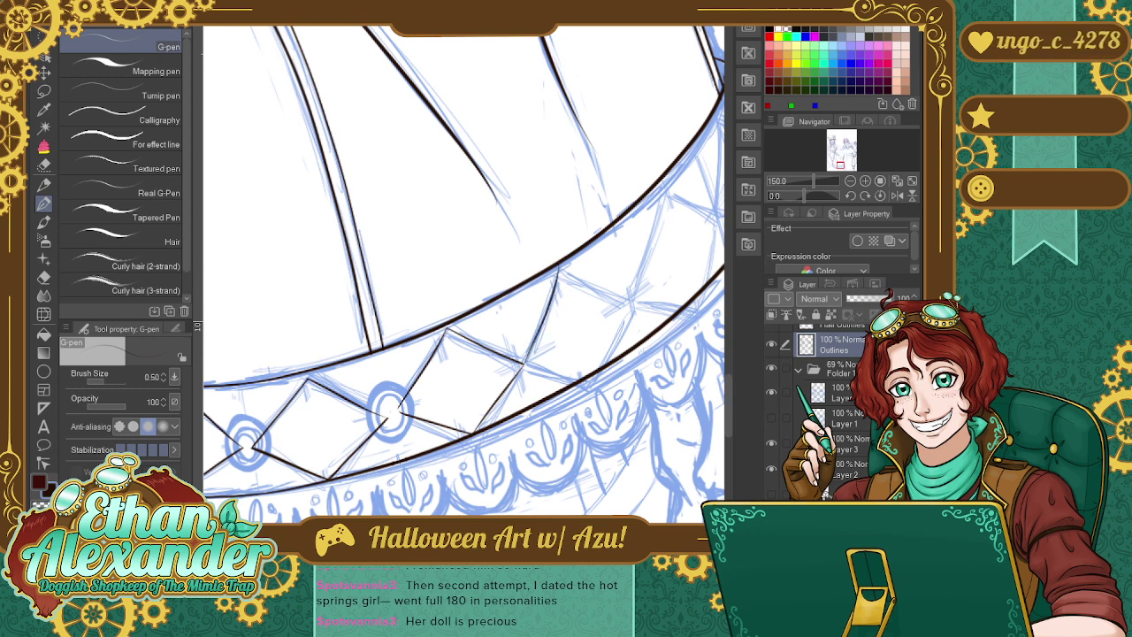
key("ctrl+z")
mouse_move(523, 362)
left_mouse_down()
mouse_move(556, 286)
mouse_move(637, 304)
left_mouse_up()
key("ctrl+z")
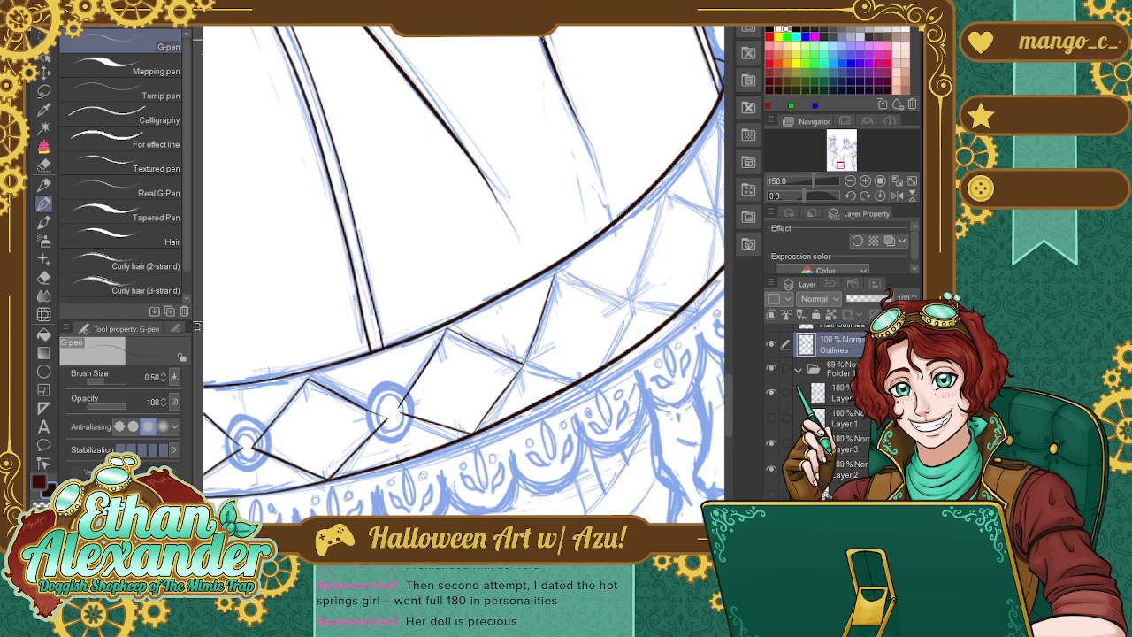
Ink the remaining three sides of this lattice diamond down to the hem band's outer edge.
left_click(866, 196)
left_click_drag(866, 196, 868, 194)
left_click_drag(727, 300, 731, 344)
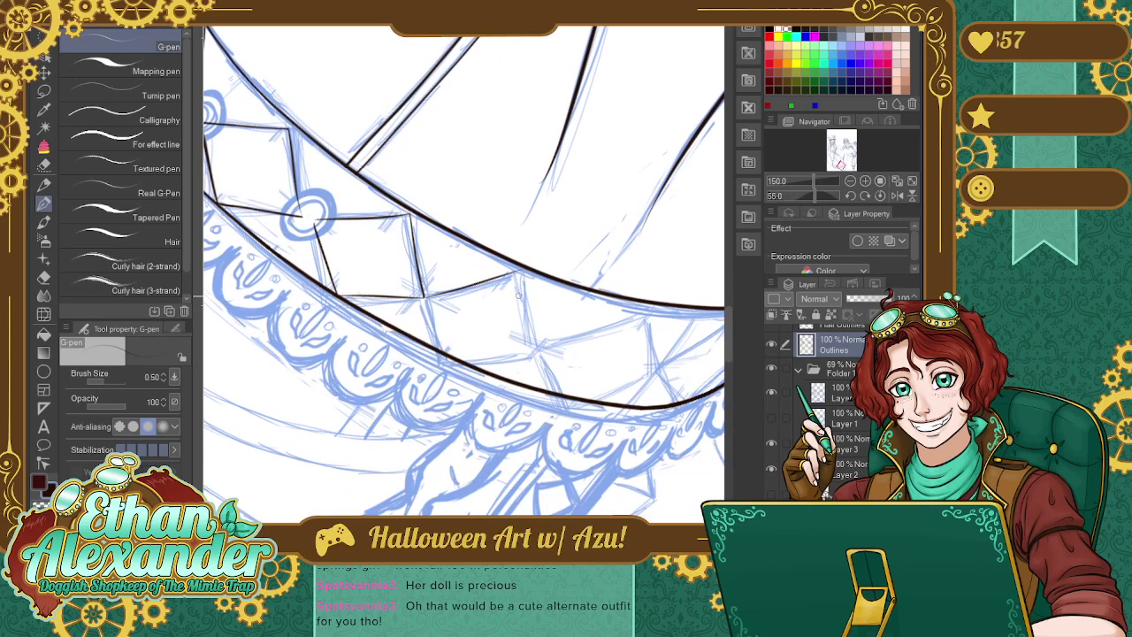
left_click_drag(519, 275, 536, 352)
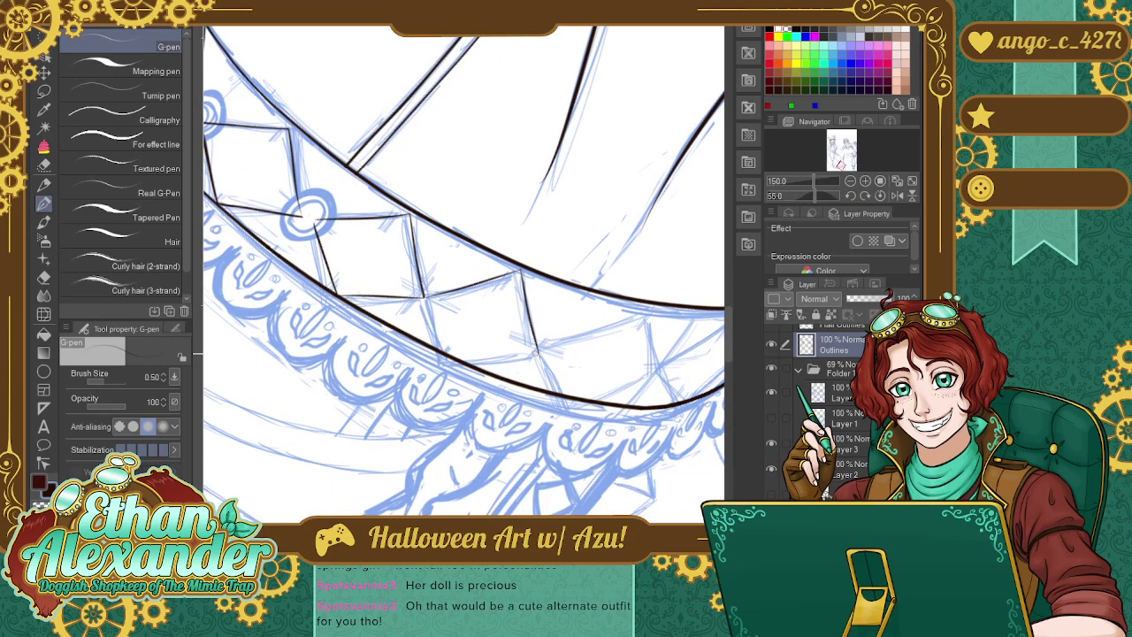
left_click_drag(537, 352, 460, 361)
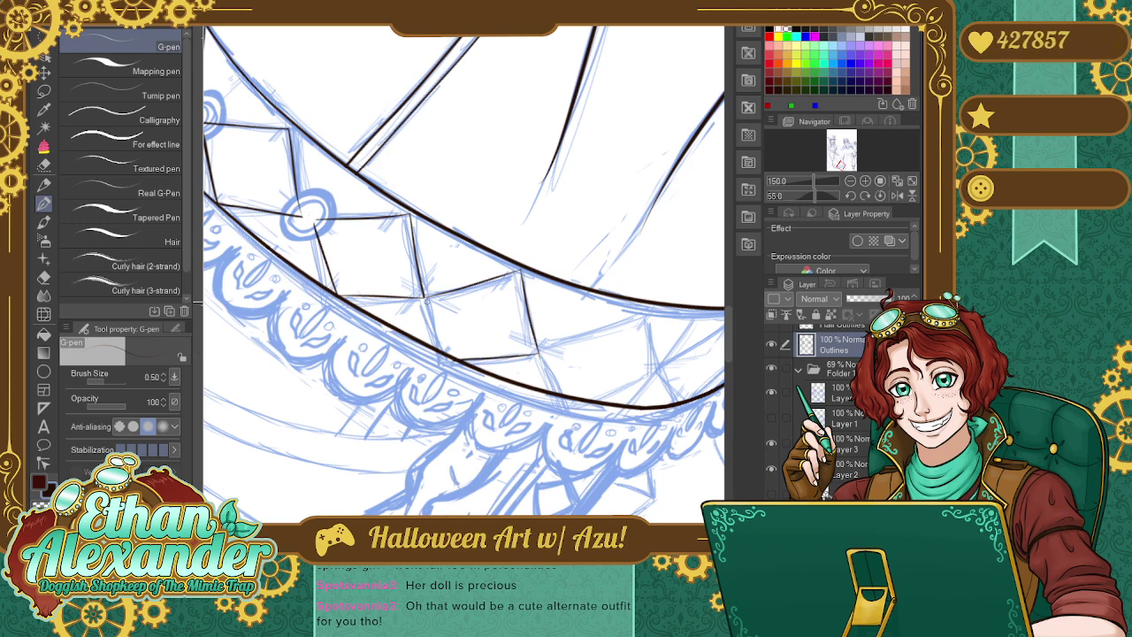
left_click_drag(426, 299, 458, 359)
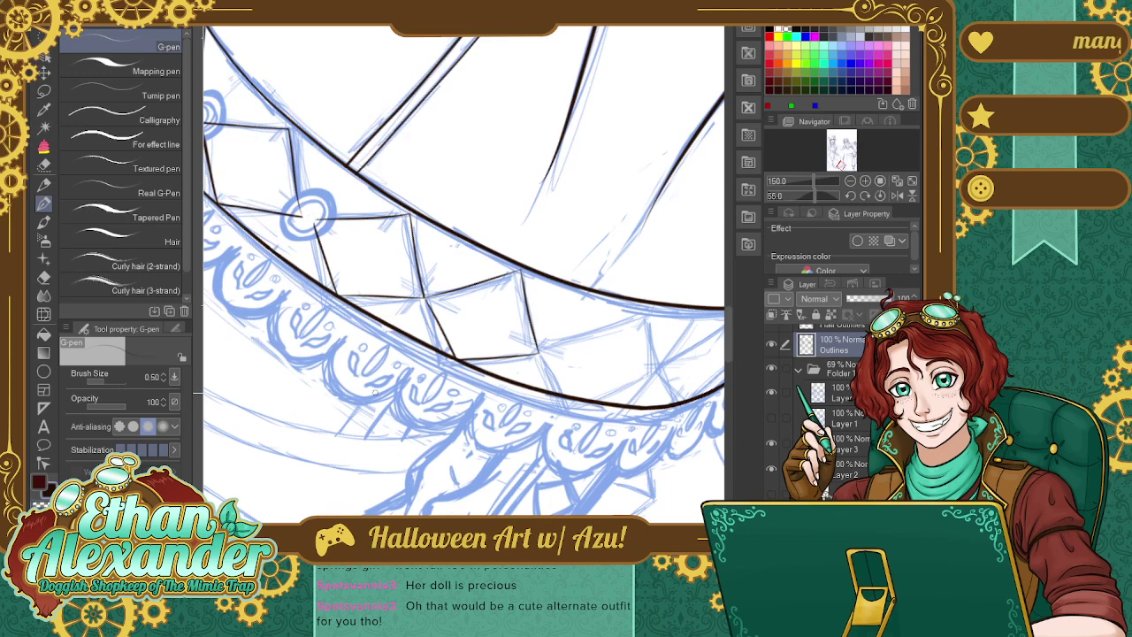
Ink the next lattice diamond toward the hem band's far corner, redoing its upper side until it follows the sketch.
left_click_drag(548, 497, 442, 497)
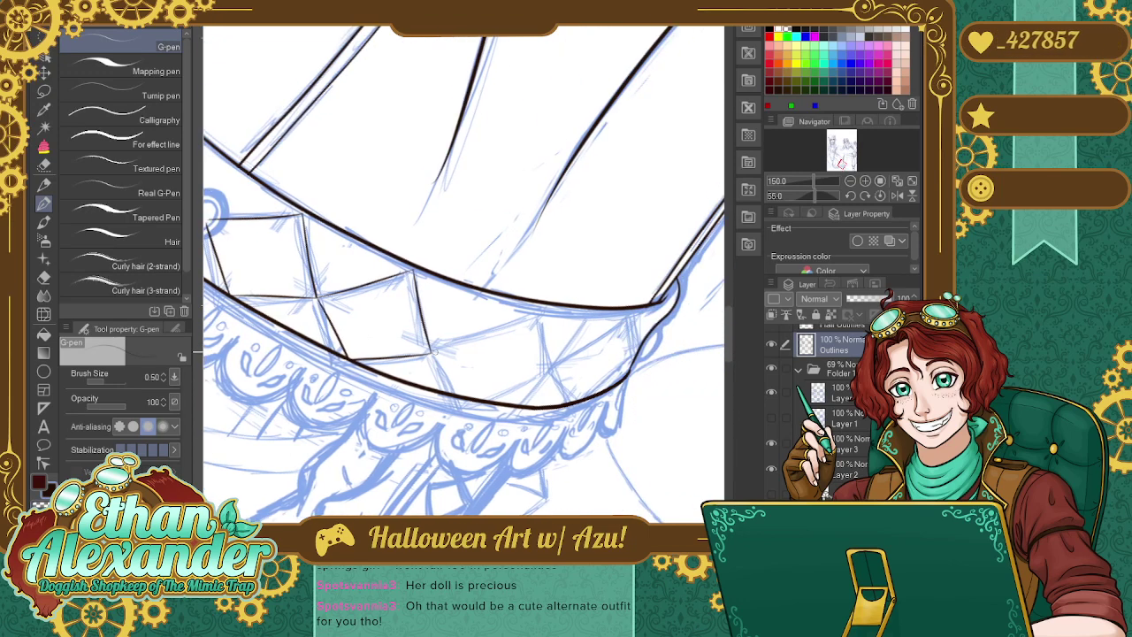
left_click_drag(432, 354, 541, 318)
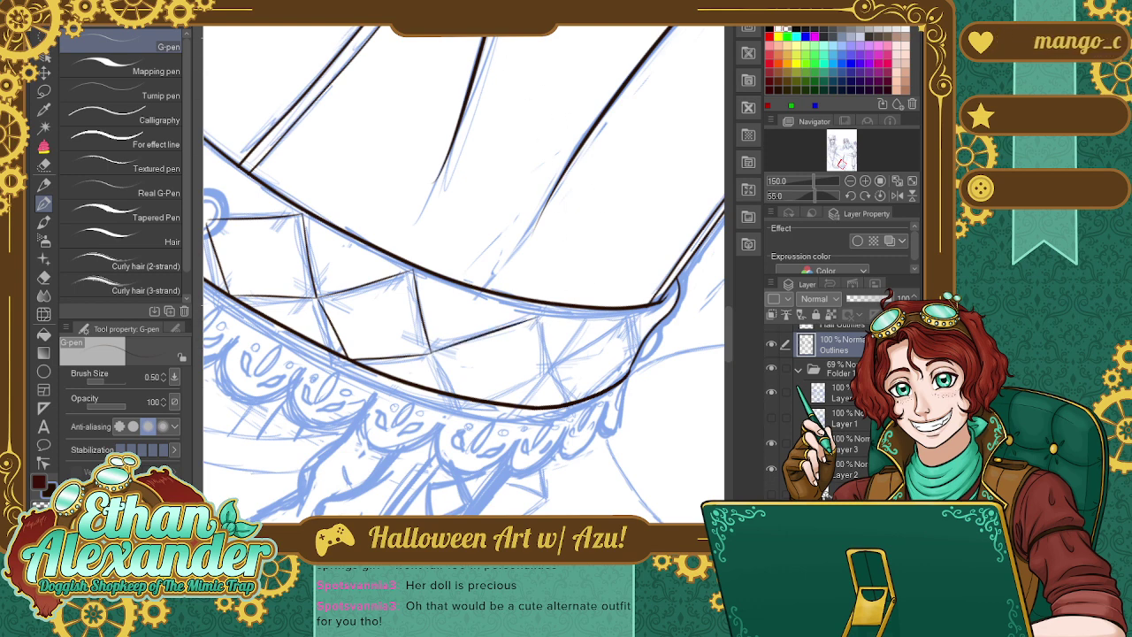
key("ctrl+z")
left_click_drag(432, 353, 538, 316)
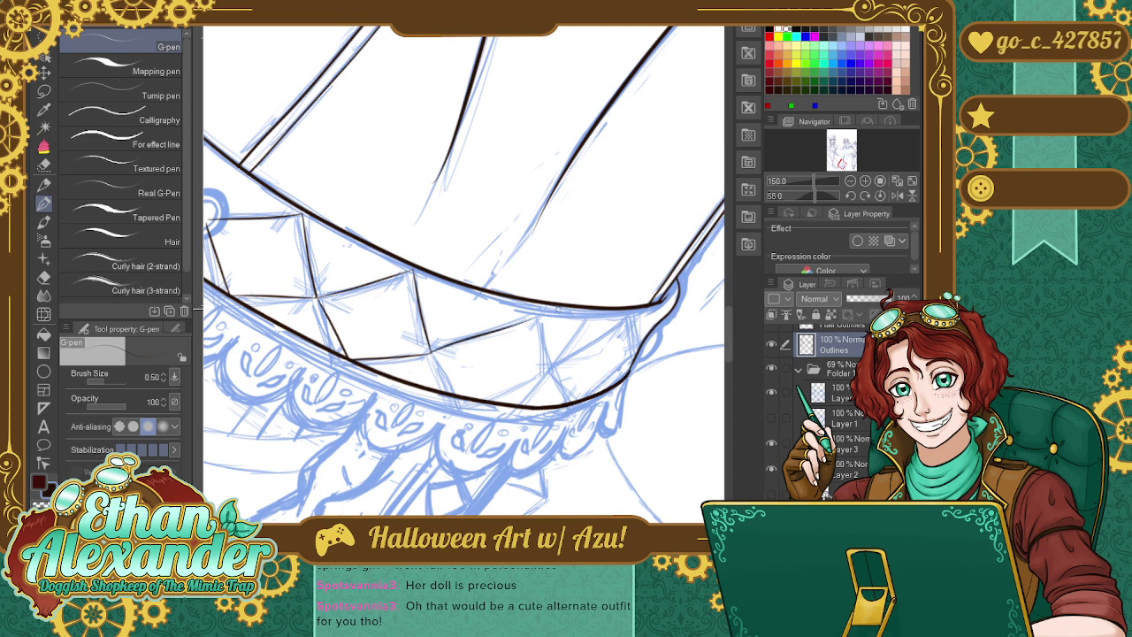
key("ctrl+z")
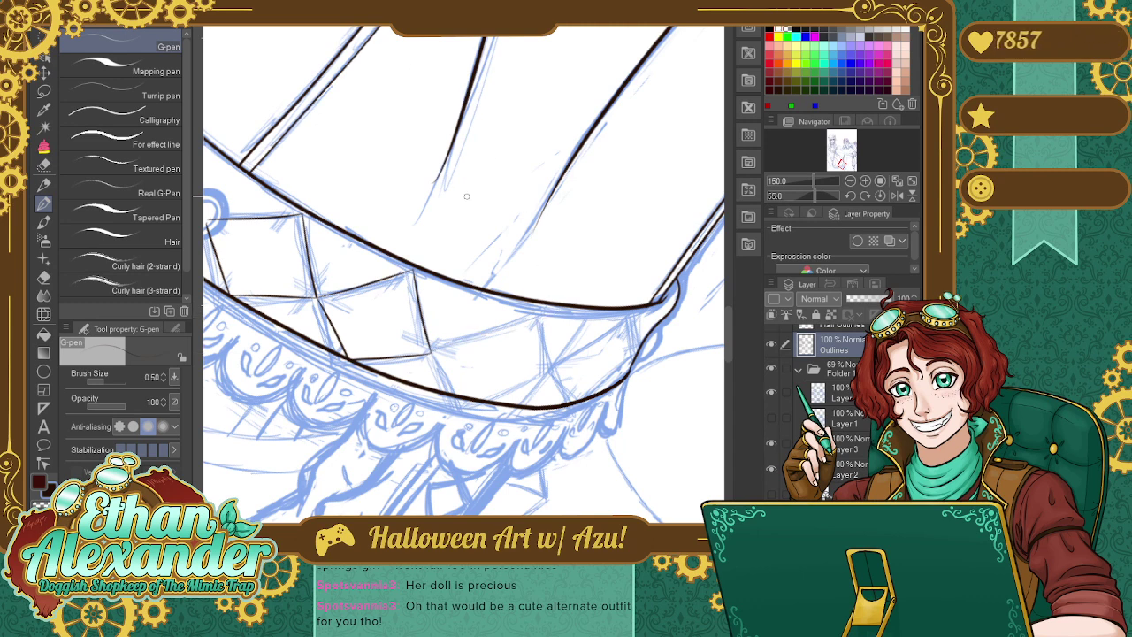
left_click_drag(431, 352, 532, 315)
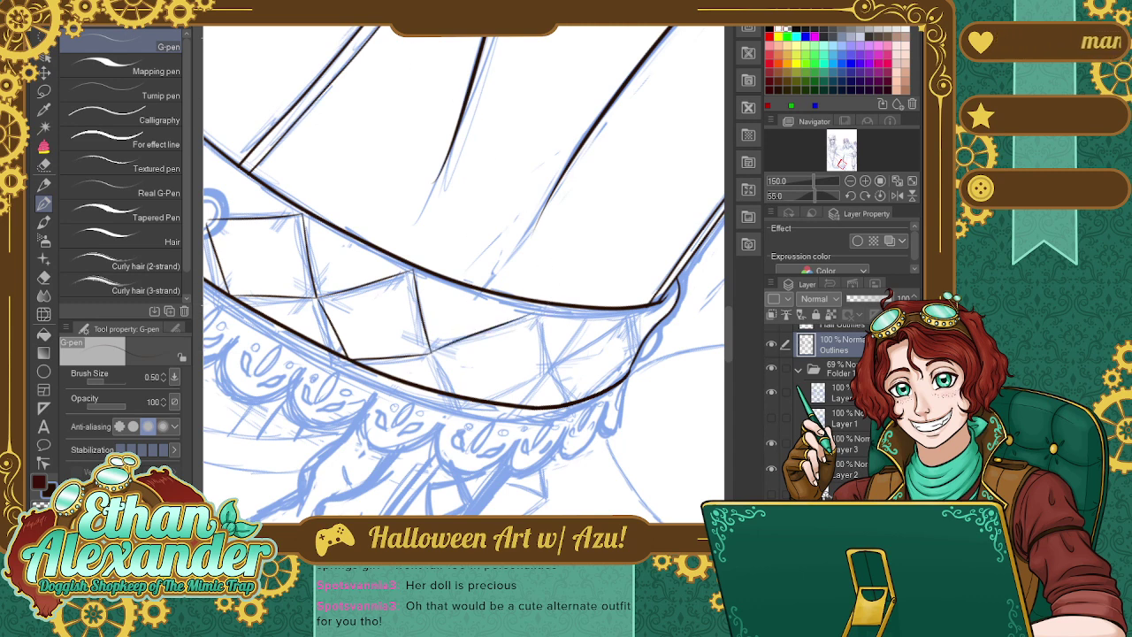
key("ctrl+z")
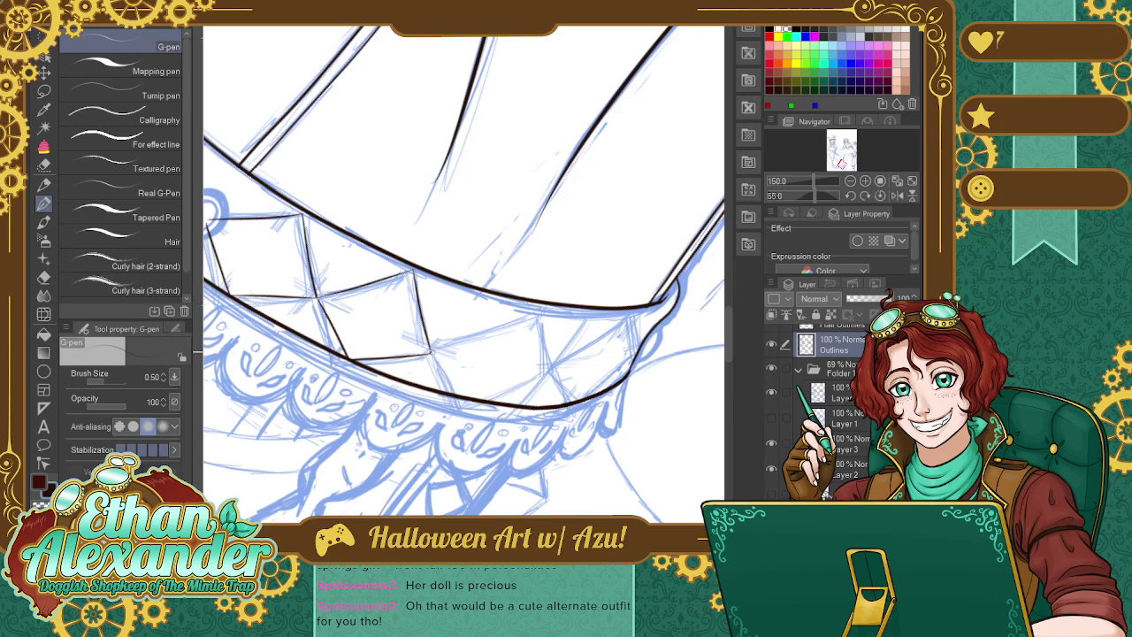
left_click_drag(432, 352, 536, 315)
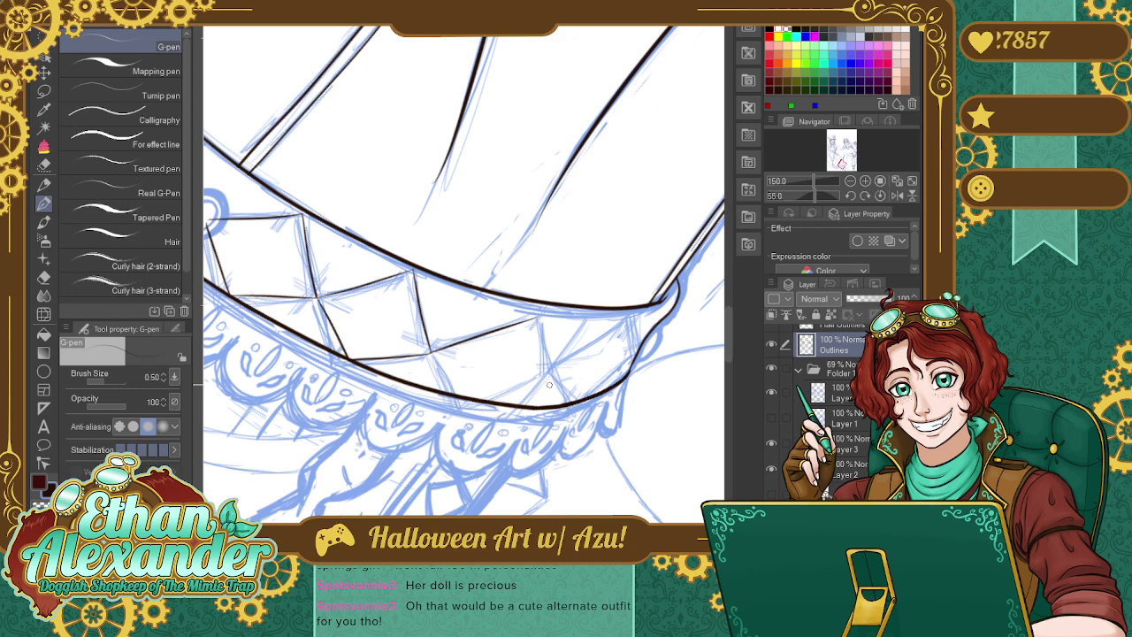
key("ctrl+z")
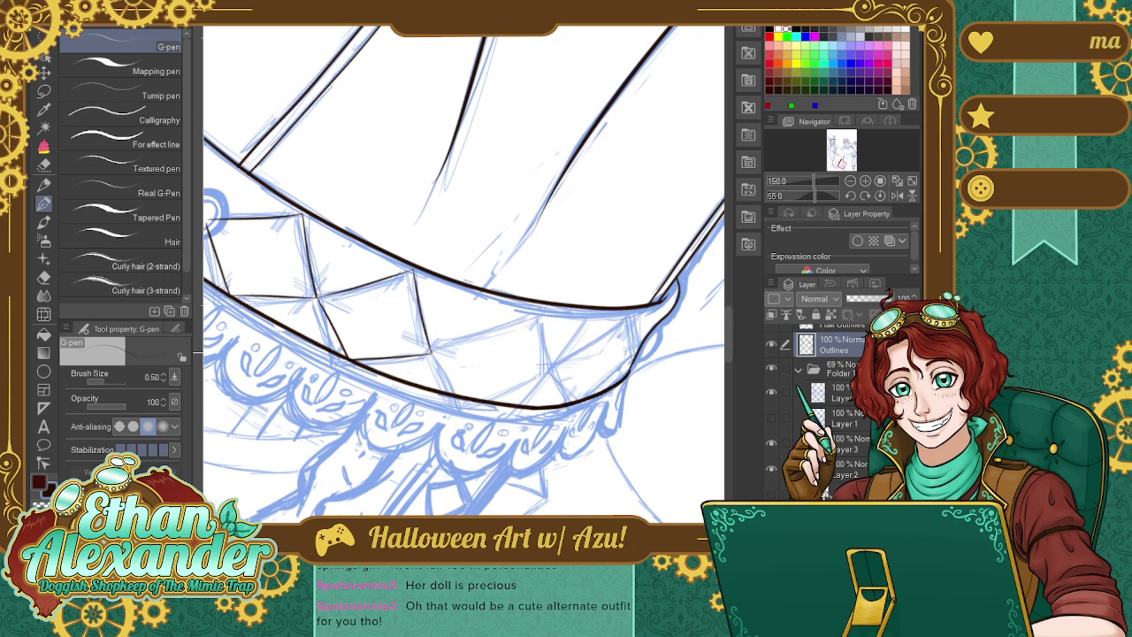
mouse_move(434, 350)
left_mouse_down()
mouse_move(546, 309)
mouse_move(553, 371)
mouse_move(482, 398)
left_mouse_up()
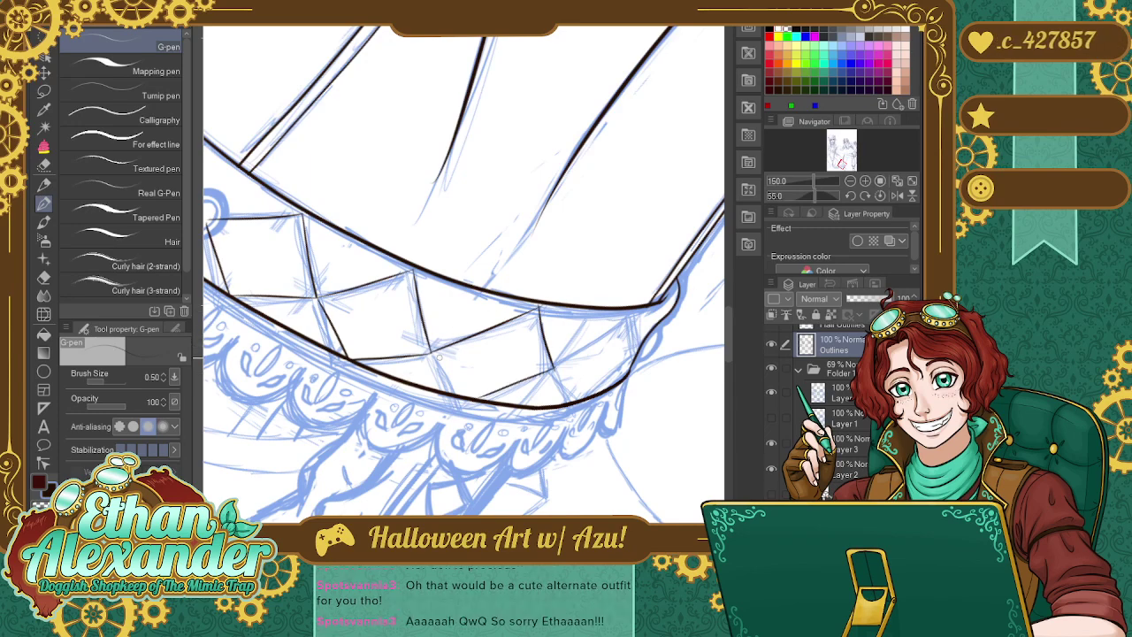
left_click_drag(432, 352, 478, 396)
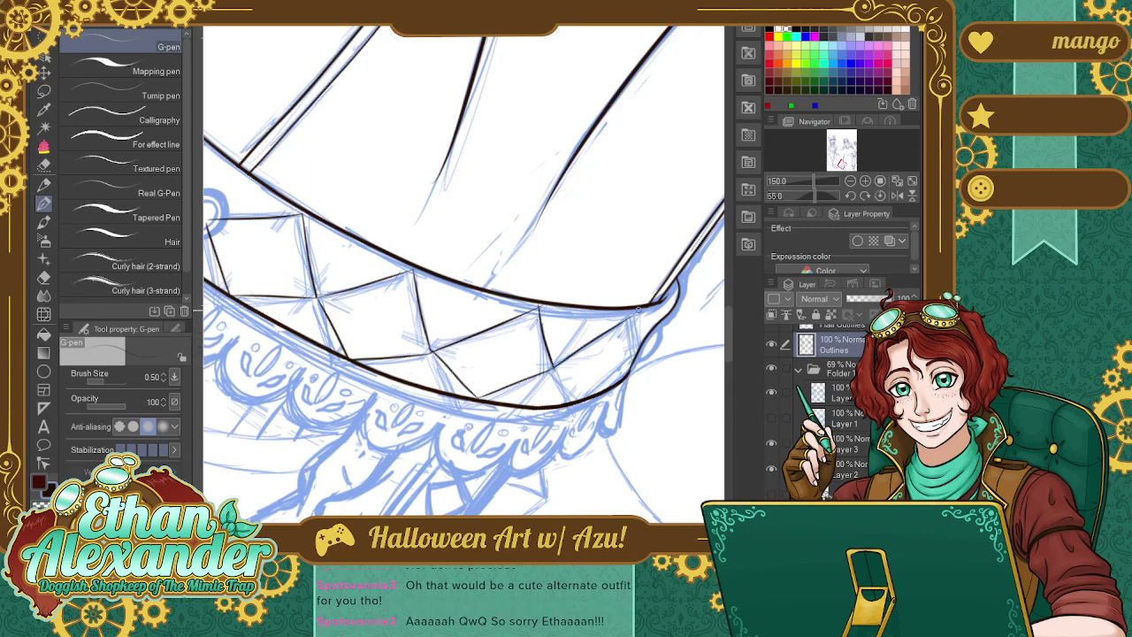
Ink the last narrow lattice lines at the hem band's far corner, redoing the short line near the curled end.
left_click_drag(633, 308, 636, 353)
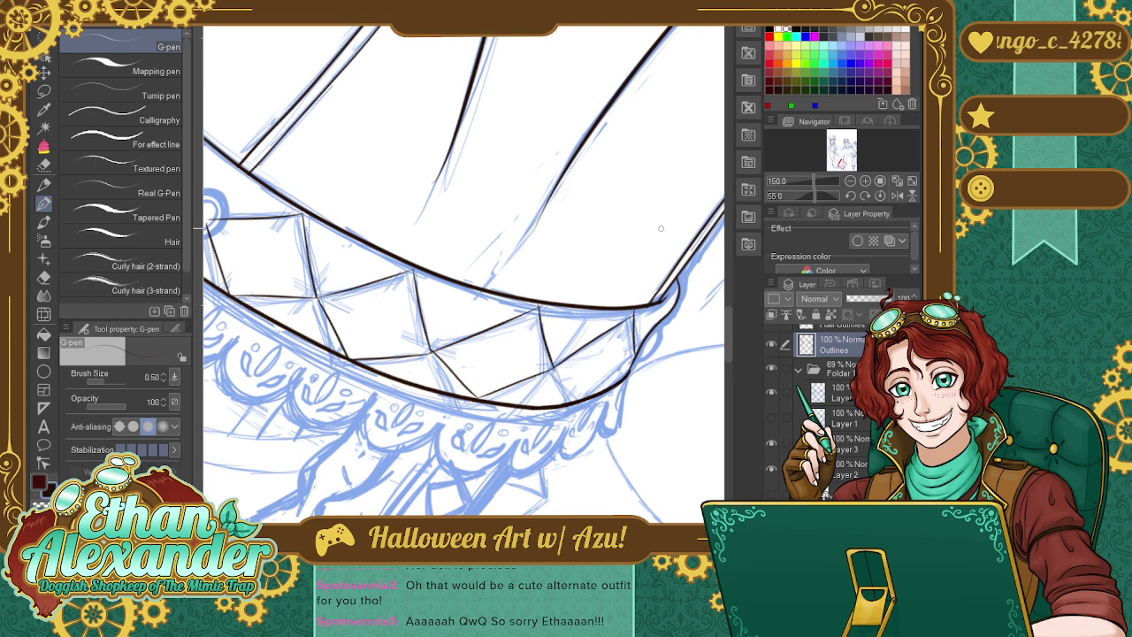
key("ctrl+z")
left_click_drag(633, 309, 637, 353)
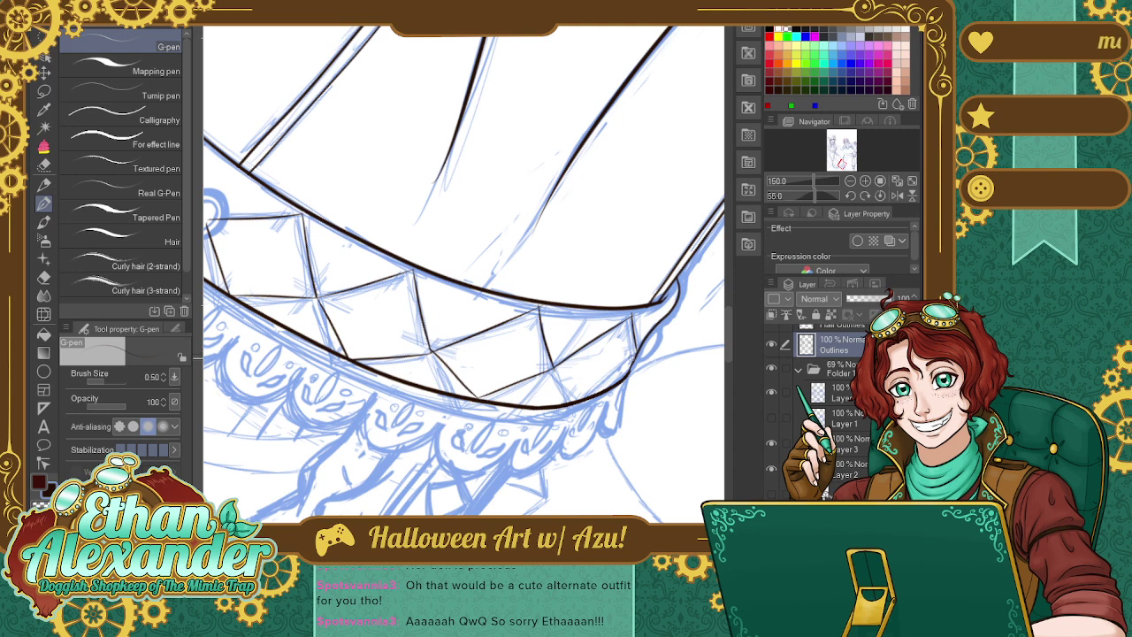
left_click_drag(551, 367, 590, 398)
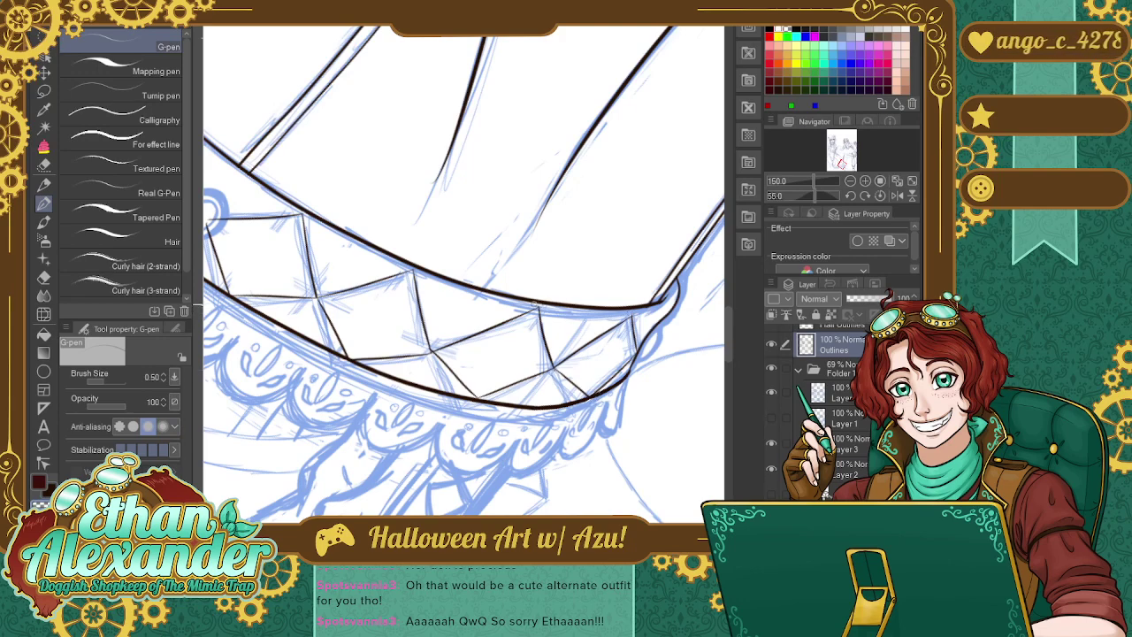
left_click_drag(529, 399, 586, 320)
left_click_drag(463, 285, 416, 377)
left_click_drag(539, 299, 471, 398)
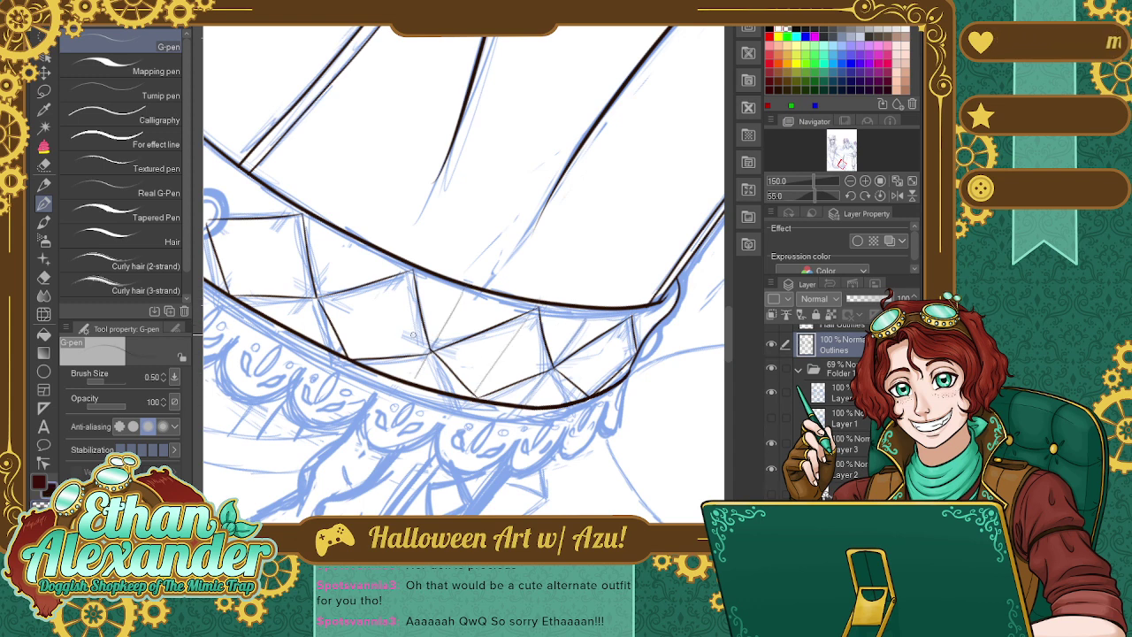
mouse_move(387, 325)
left_mouse_down()
mouse_move(442, 348)
mouse_move(619, 359)
left_mouse_up()
key("ctrl+z")
key("ctrl+z")
key("ctrl+z")
key("ctrl+z")
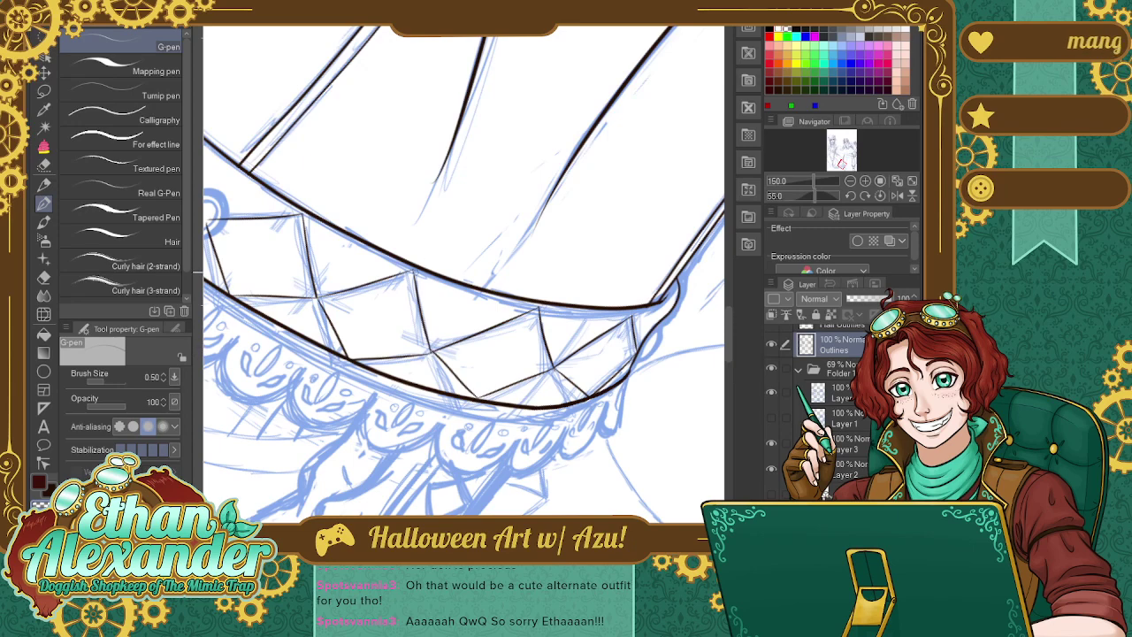
Reset the canvas rotation and hide the blue sketch folder to review the inked hem lattice at 100% zoom.
mouse_move(333, 287)
left_mouse_down()
mouse_move(302, 282)
mouse_move(371, 328)
mouse_move(438, 261)
mouse_move(471, 201)
left_mouse_up()
mouse_move(443, 266)
left_mouse_down()
mouse_move(362, 336)
mouse_move(389, 310)
left_mouse_up()
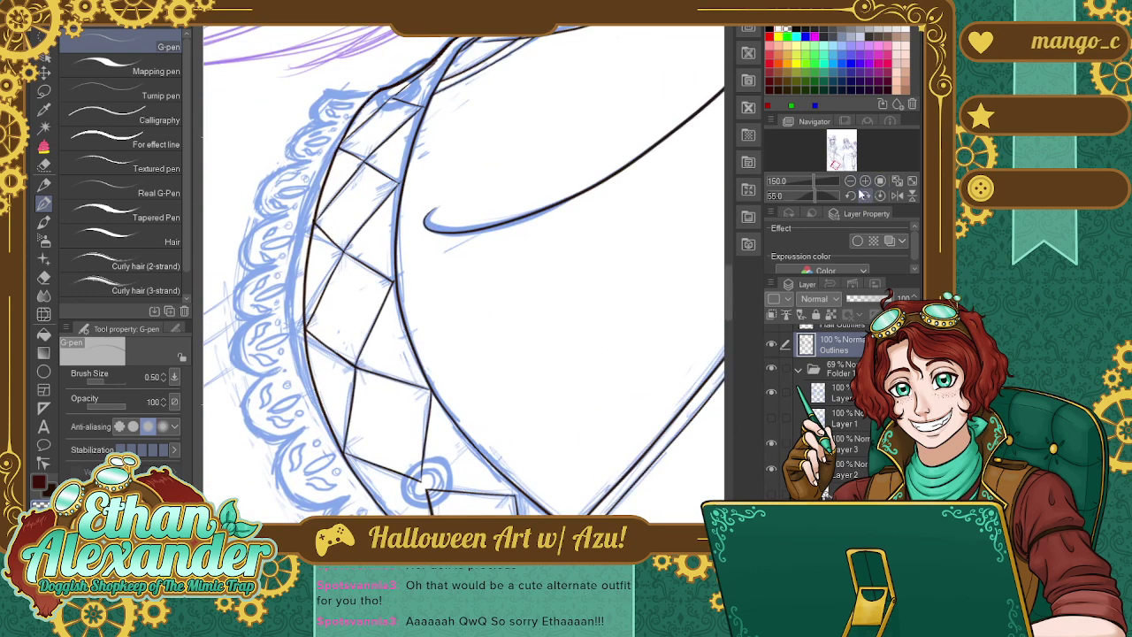
left_click(851, 194)
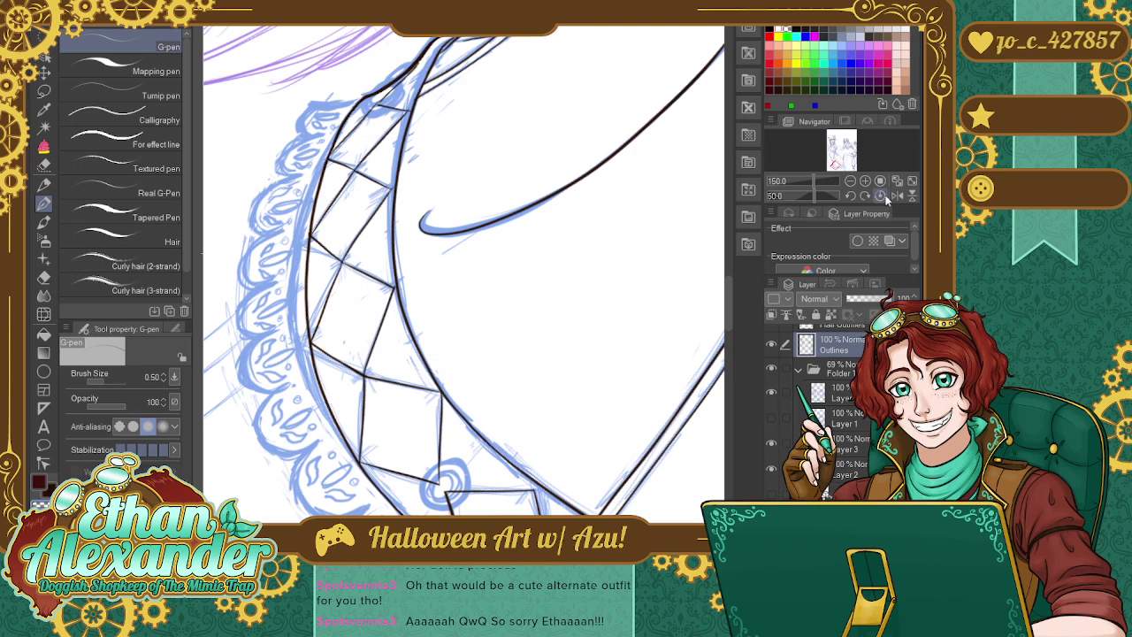
left_click(880, 194)
left_click(772, 369)
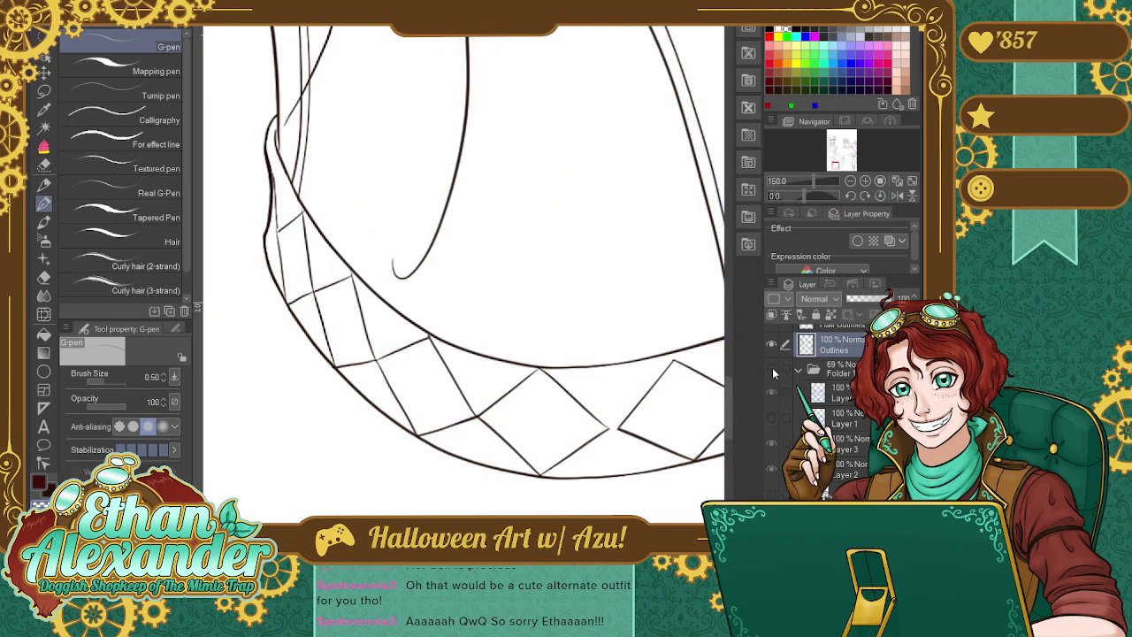
left_click(850, 181)
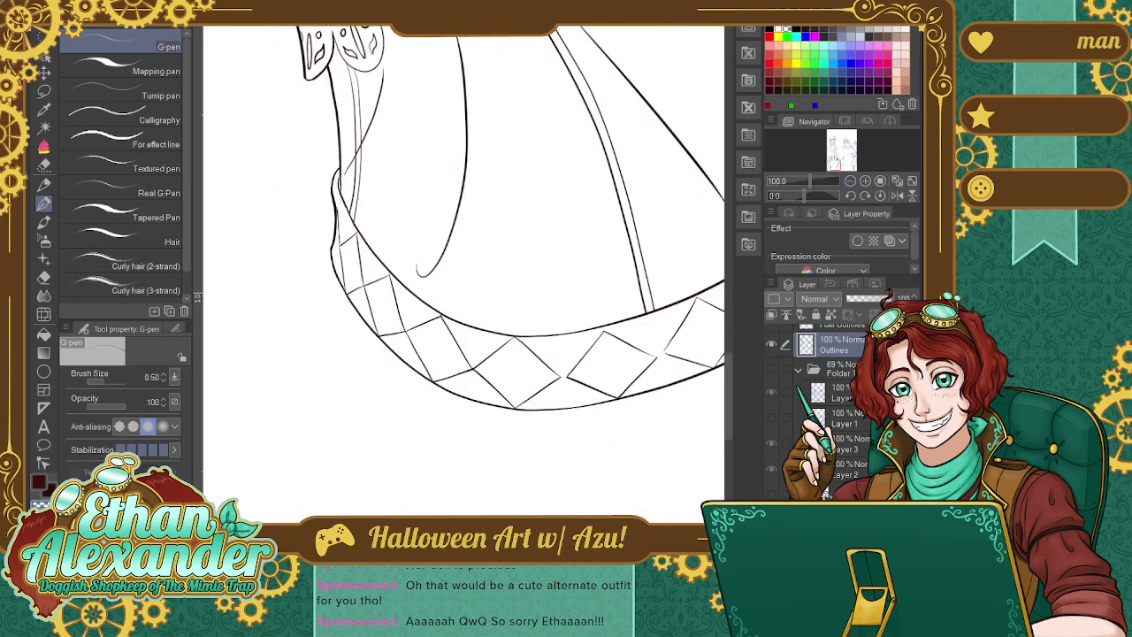
scroll(464, 247, "up", 2)
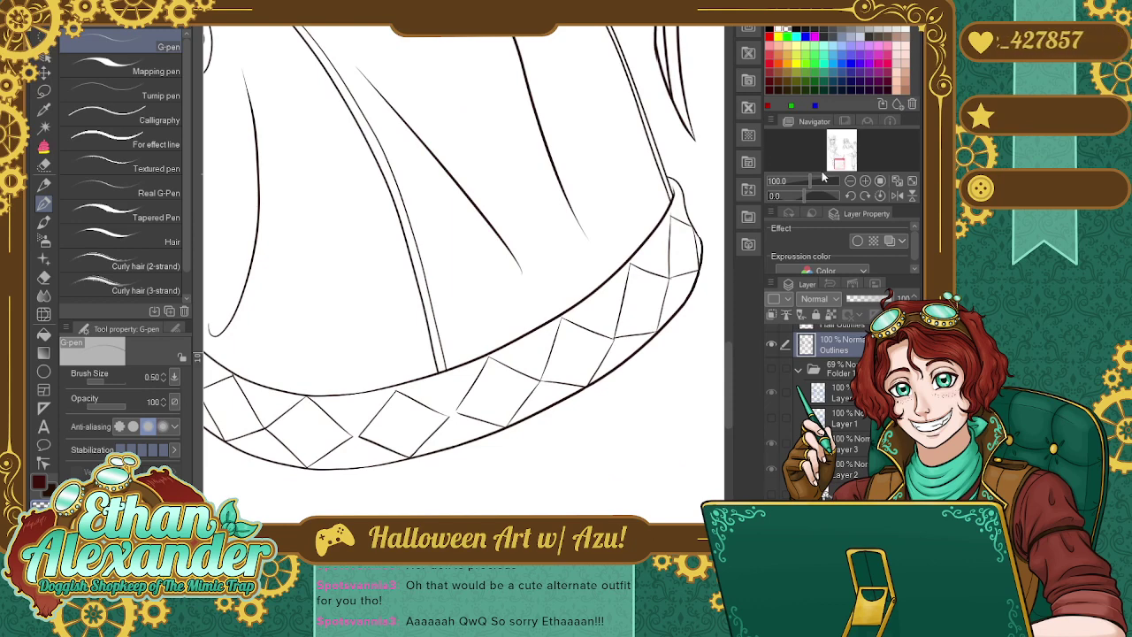
Lasso the two diamonds near the hem band's far corner, reshape them with a mesh transformation to fit the band, and clear the selection.
left_click(43, 90)
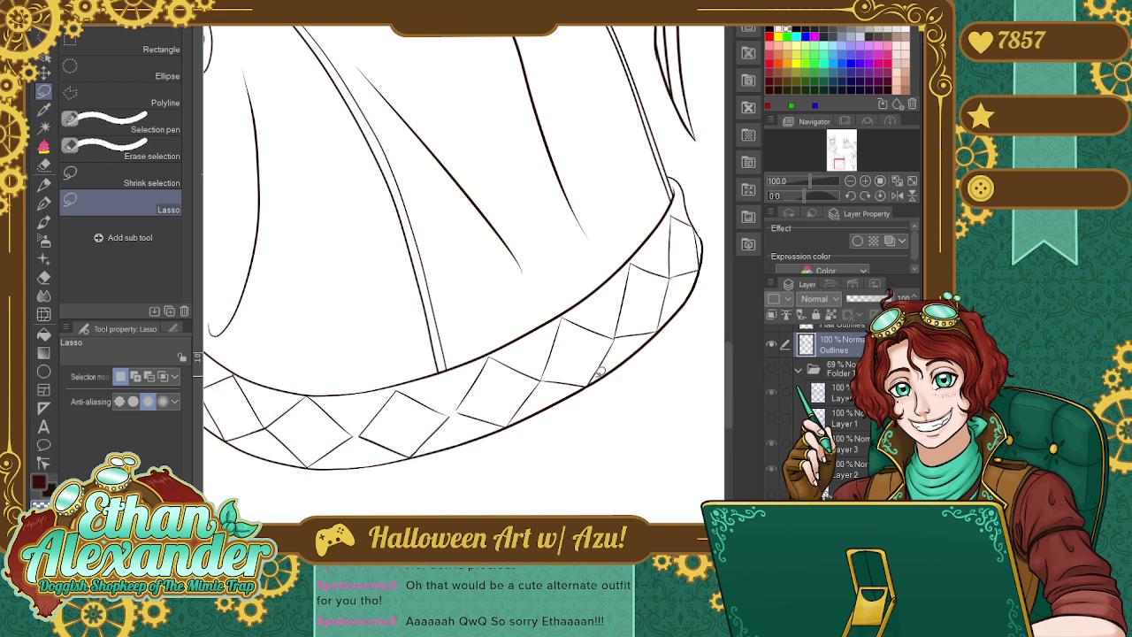
left_click_drag(596, 376, 550, 377)
left_click(621, 343)
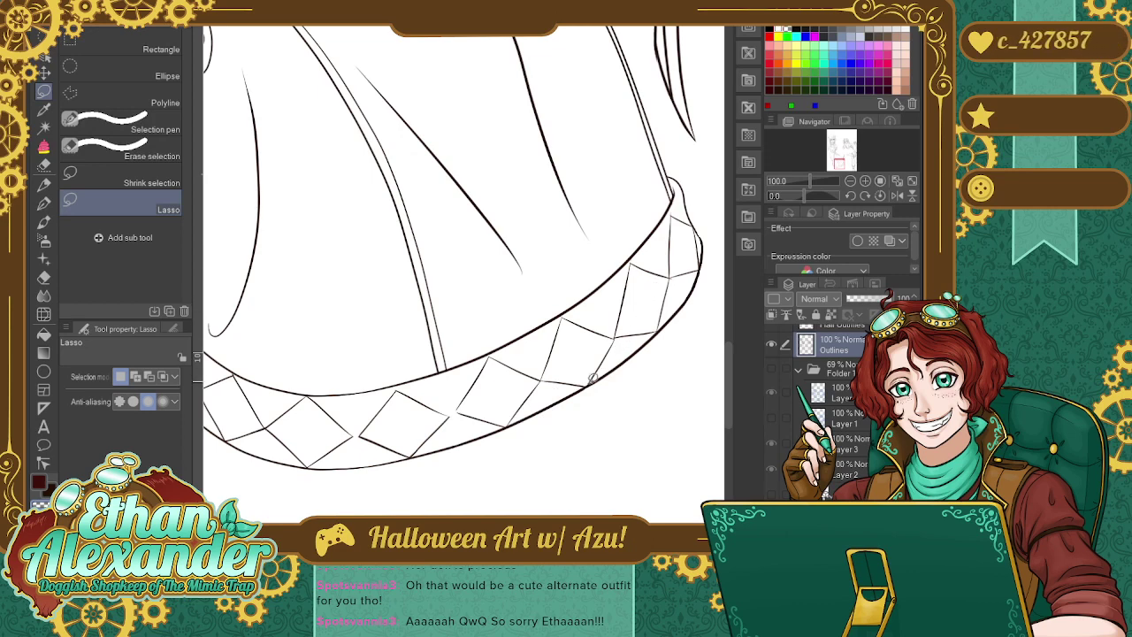
mouse_move(594, 377)
left_mouse_down()
mouse_move(551, 380)
mouse_move(540, 357)
mouse_move(562, 314)
mouse_move(608, 294)
mouse_move(631, 262)
left_mouse_up()
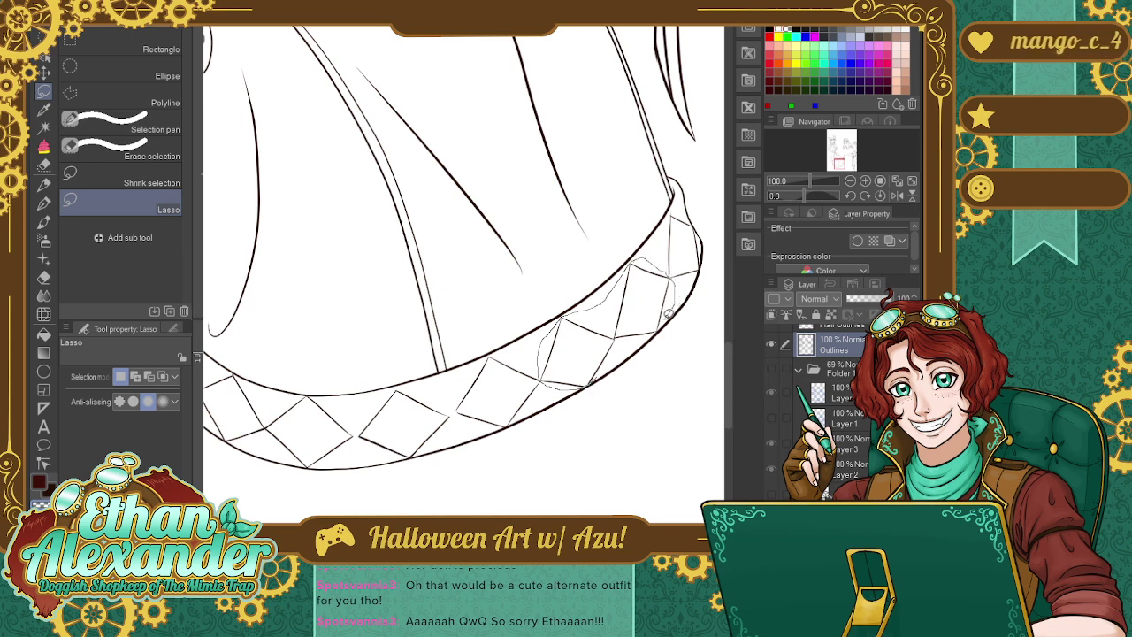
left_click_drag(637, 343, 613, 380)
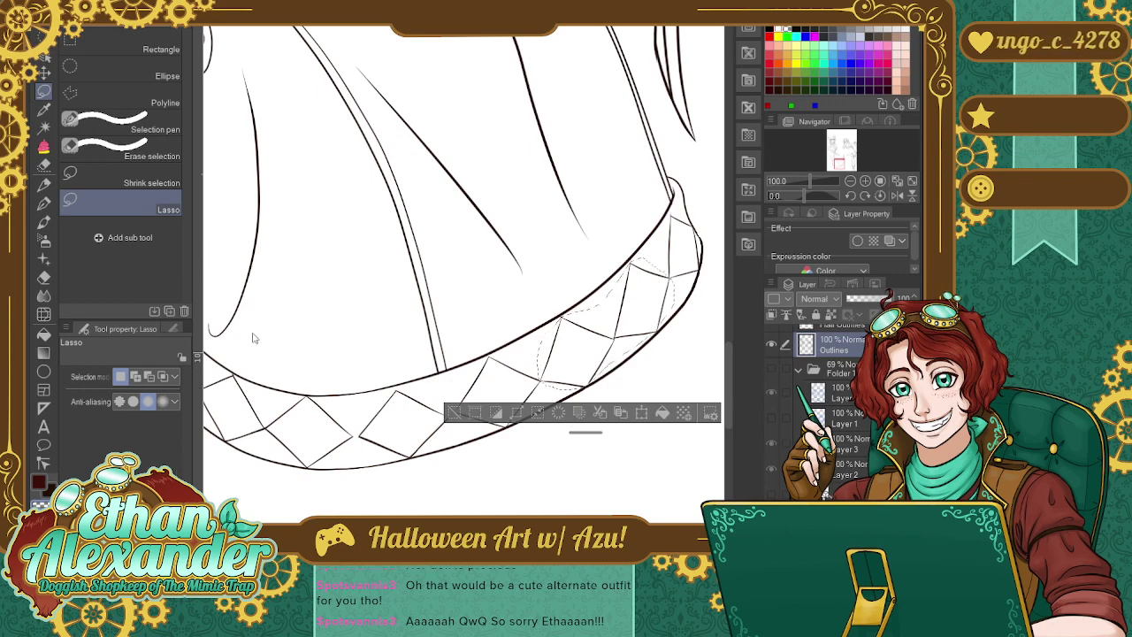
key("ctrl+t")
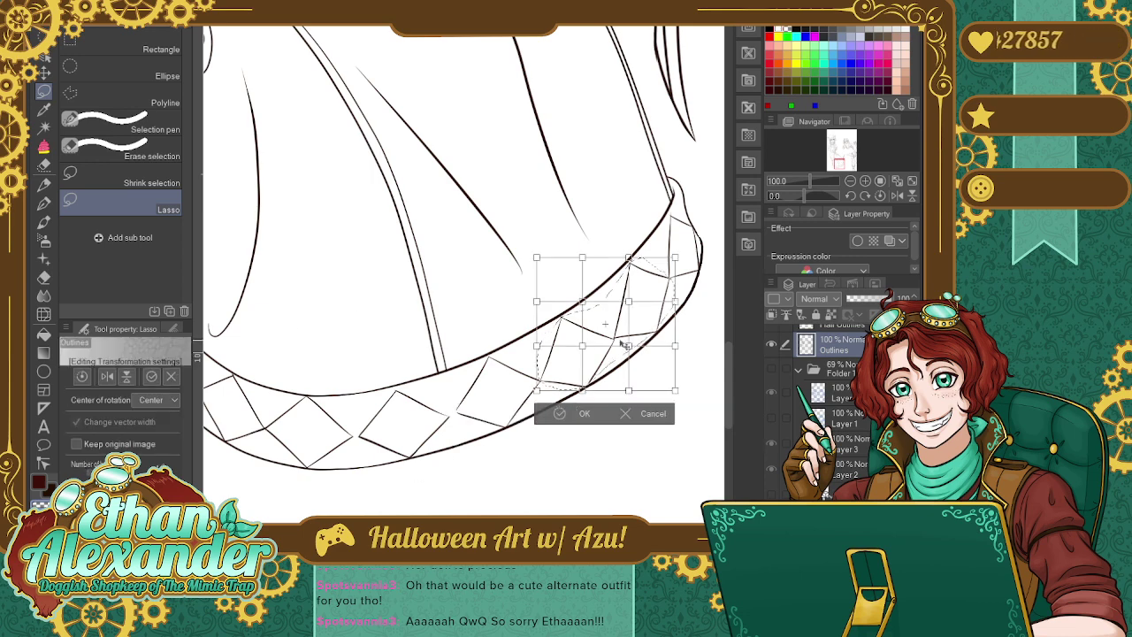
left_click_drag(628, 346, 681, 351)
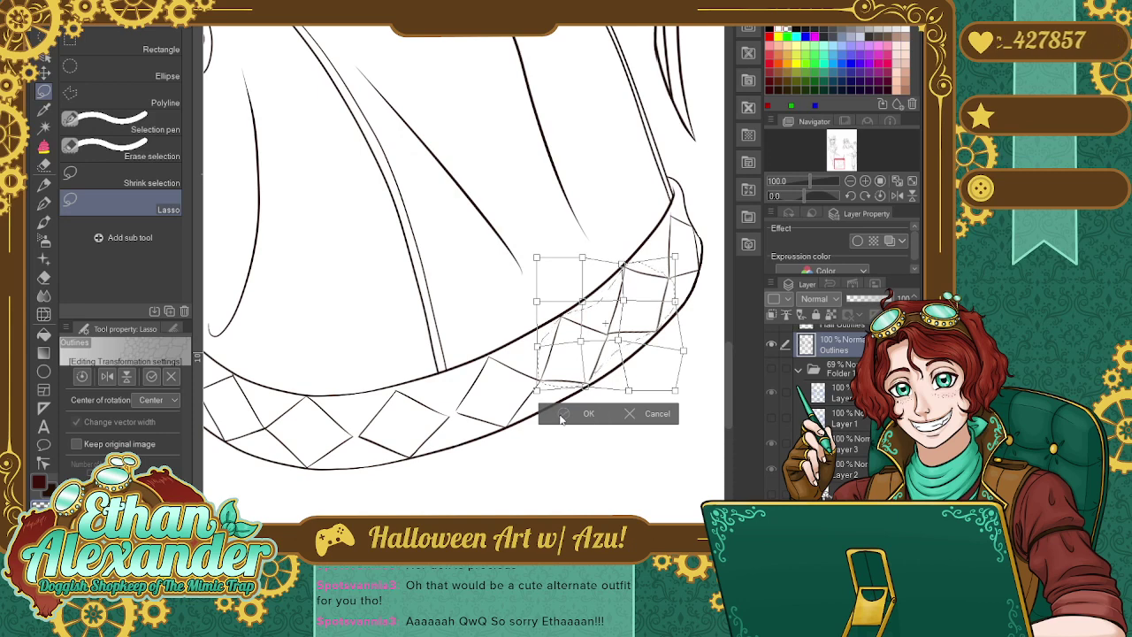
left_click(561, 418)
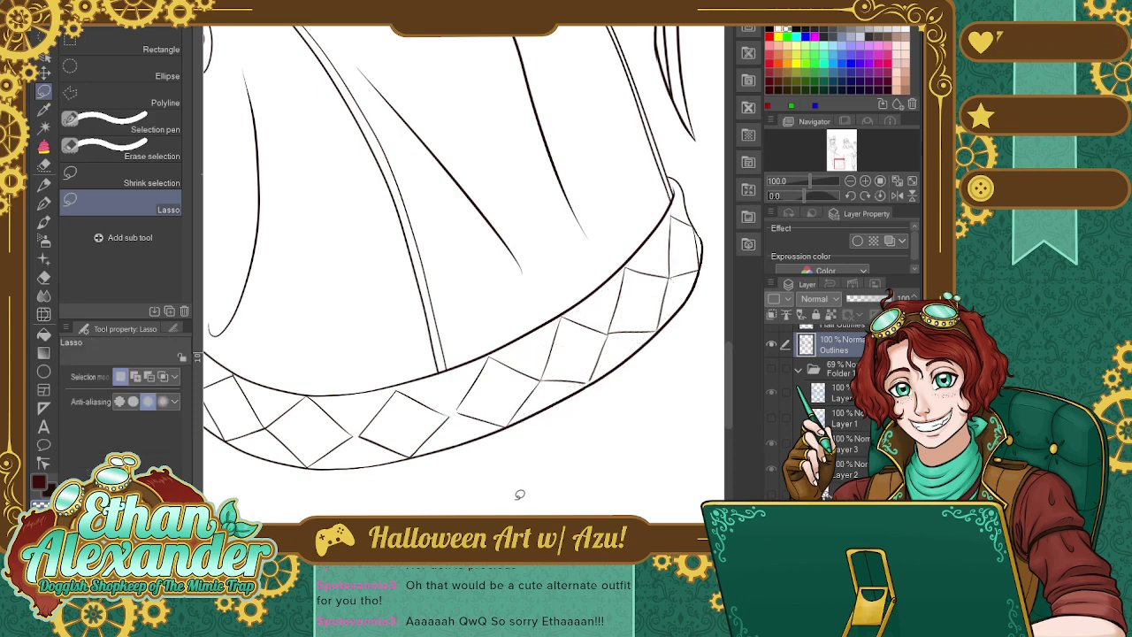
left_click_drag(557, 386, 541, 371)
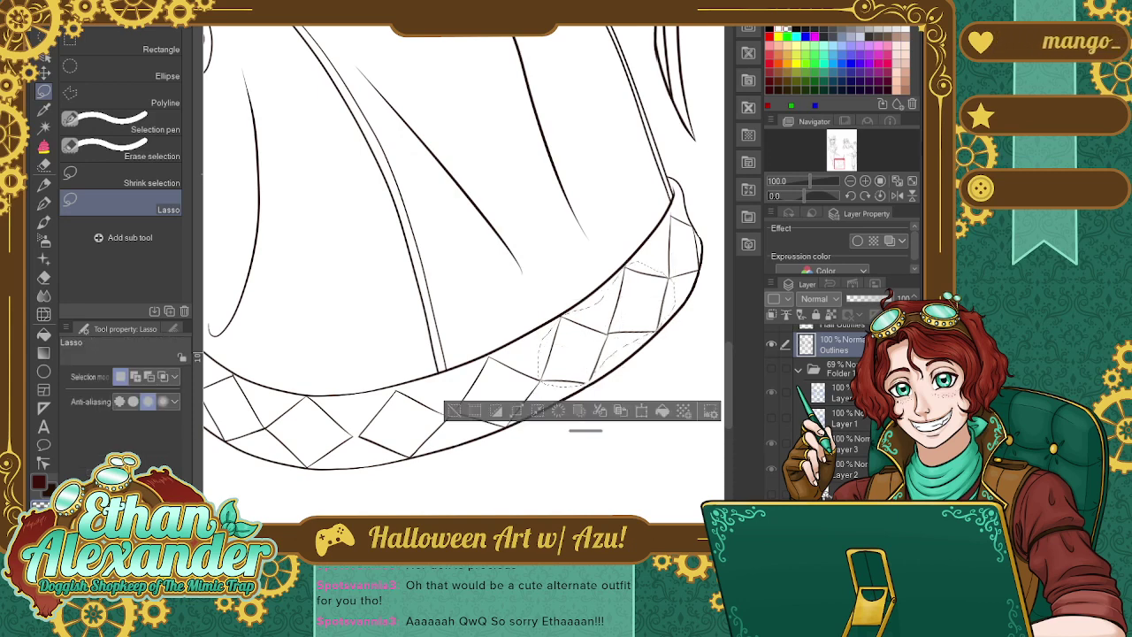
key("Up")
key("Up")
key("Up")
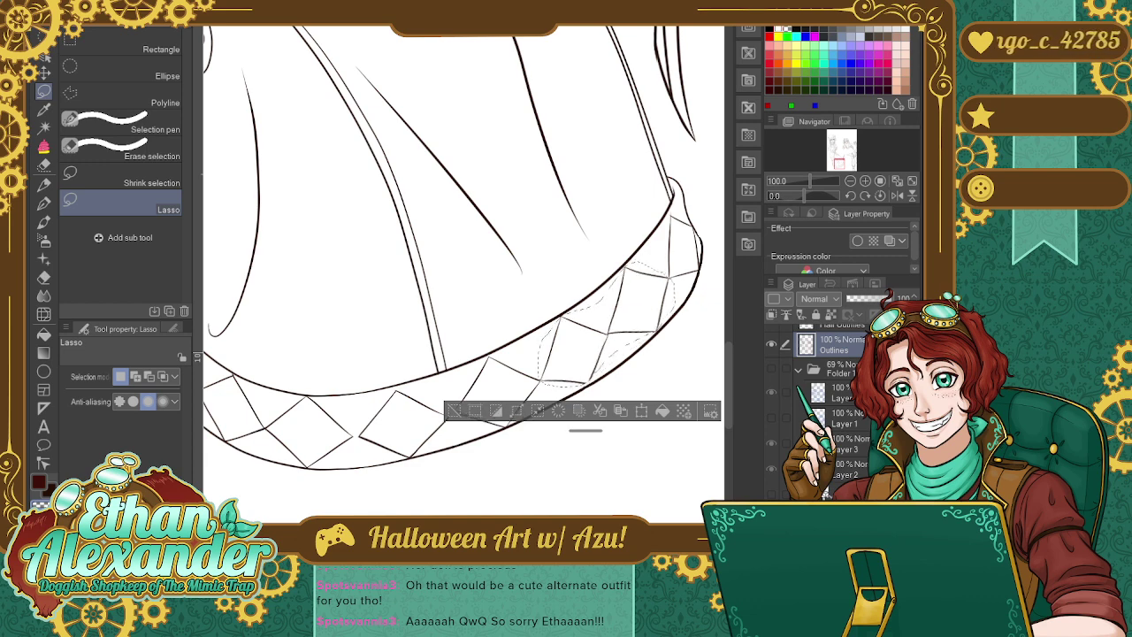
left_click(43, 203)
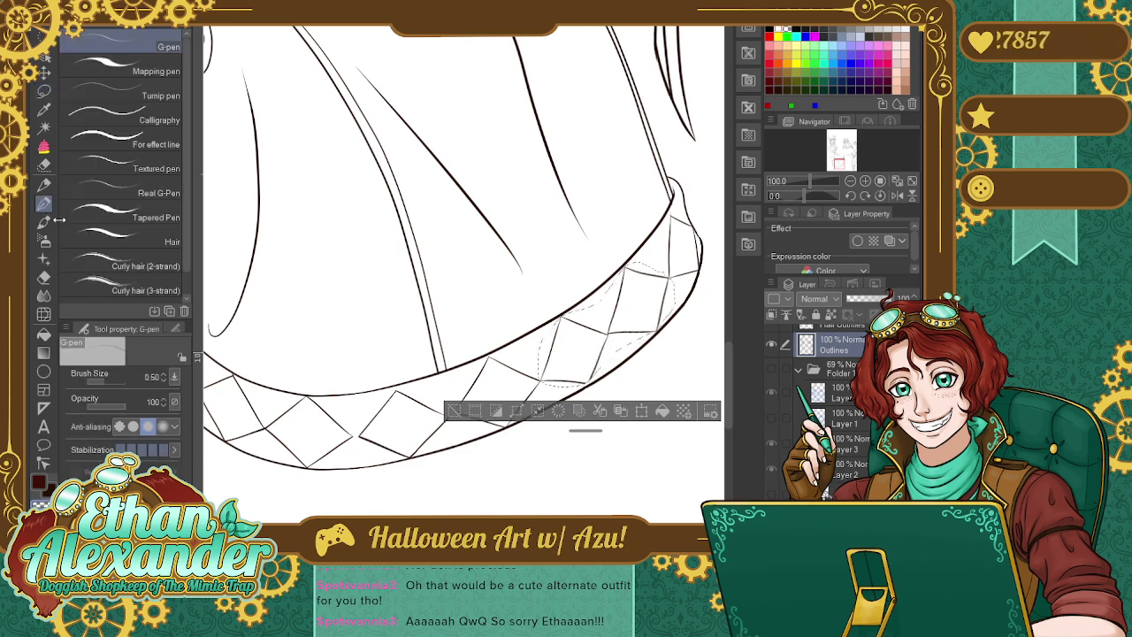
left_click(454, 411)
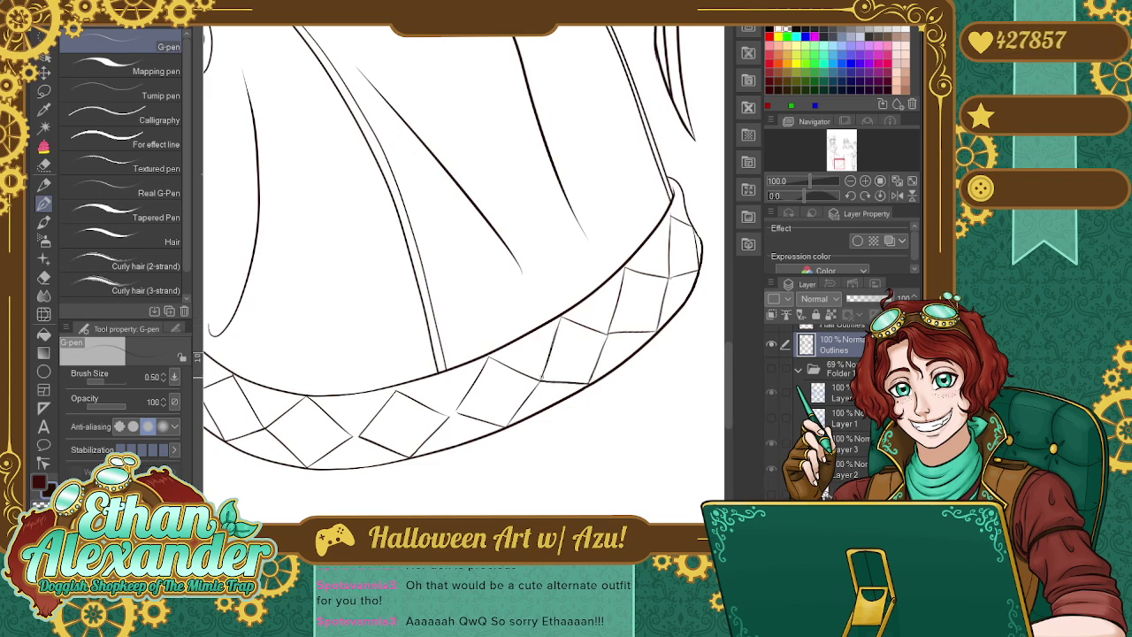
Try to retrace the reshaped diamond's upper side with the G-pen, and undo the strokes.
left_click_drag(544, 371, 549, 351)
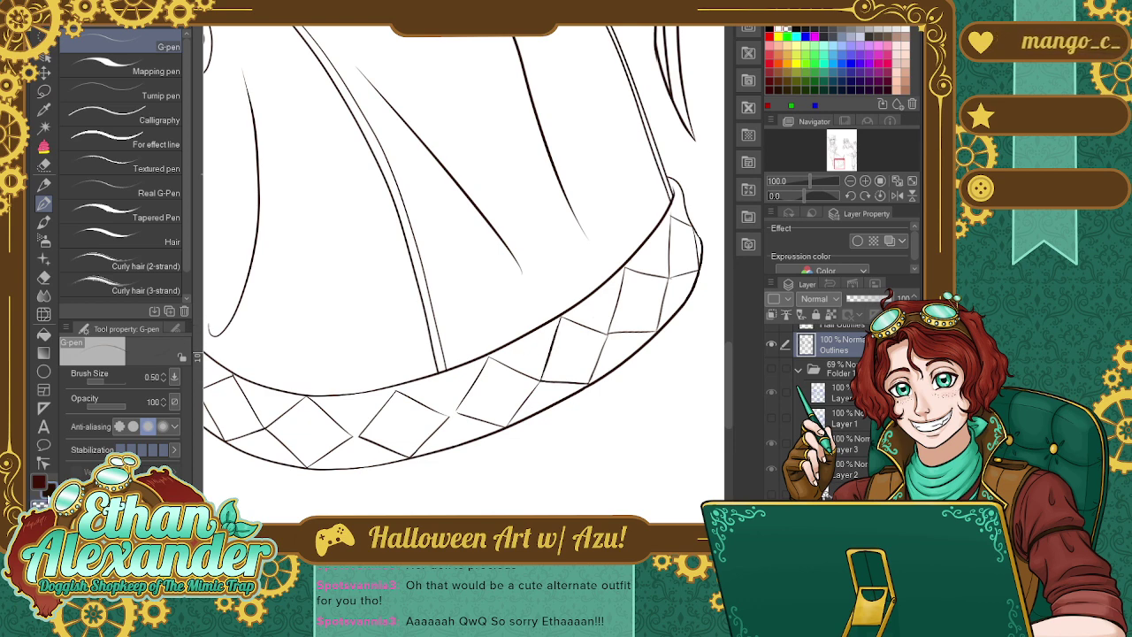
key("ctrl+z")
key("ctrl+z")
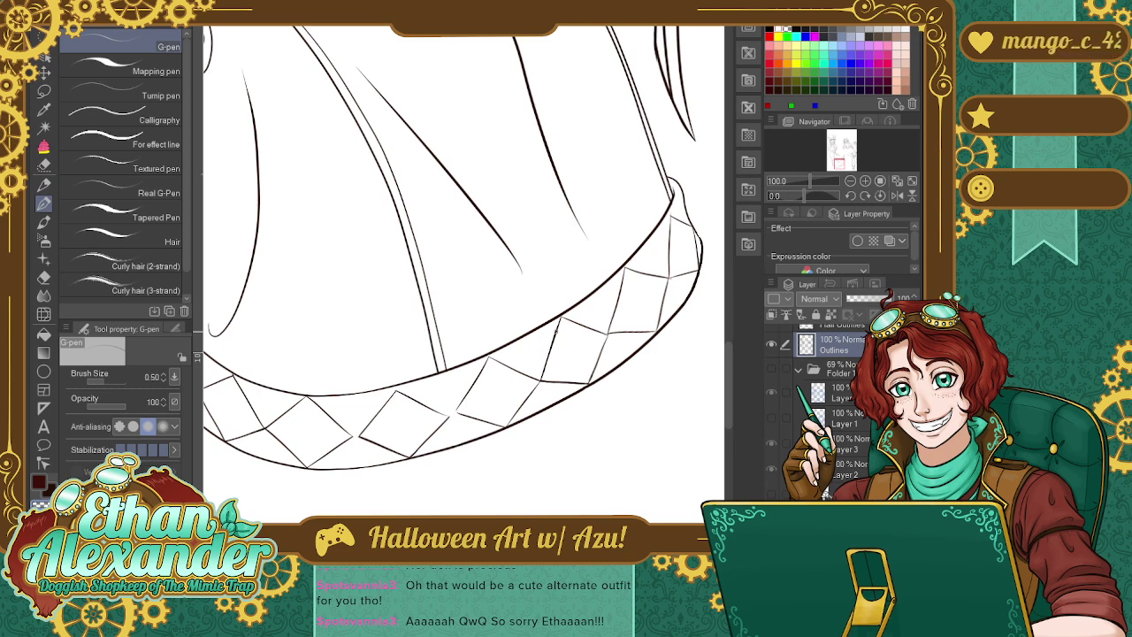
Lasso the point where the two middle diamonds meet and adjust their shared corner with a mesh transformation.
key("m")
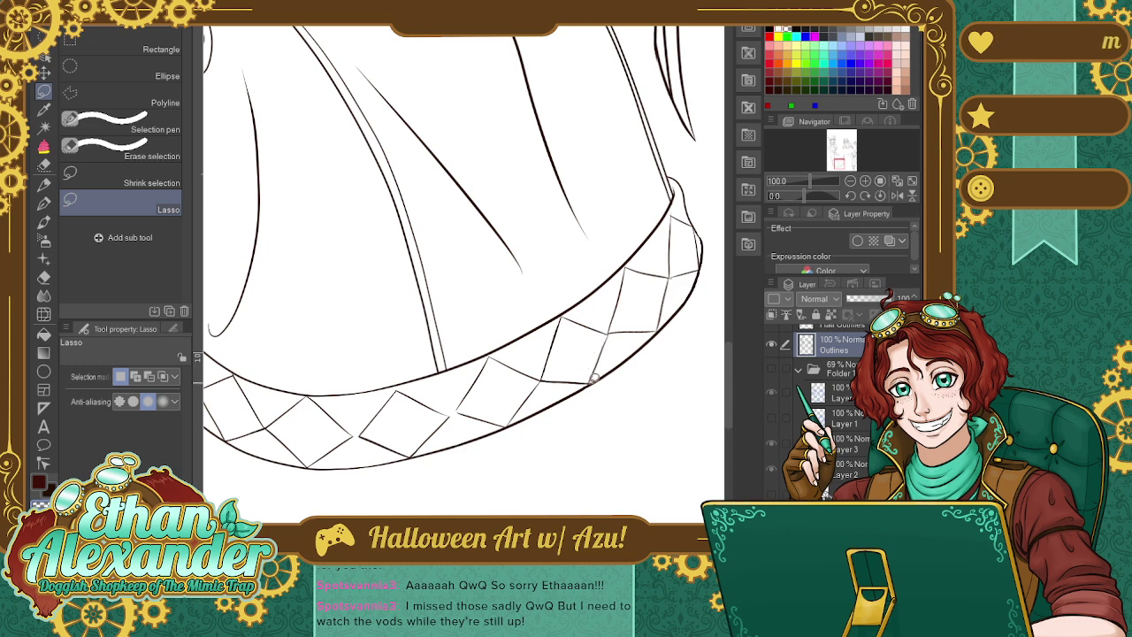
mouse_move(582, 382)
left_mouse_down()
mouse_move(513, 418)
mouse_move(489, 355)
mouse_move(567, 311)
mouse_move(572, 325)
left_mouse_up()
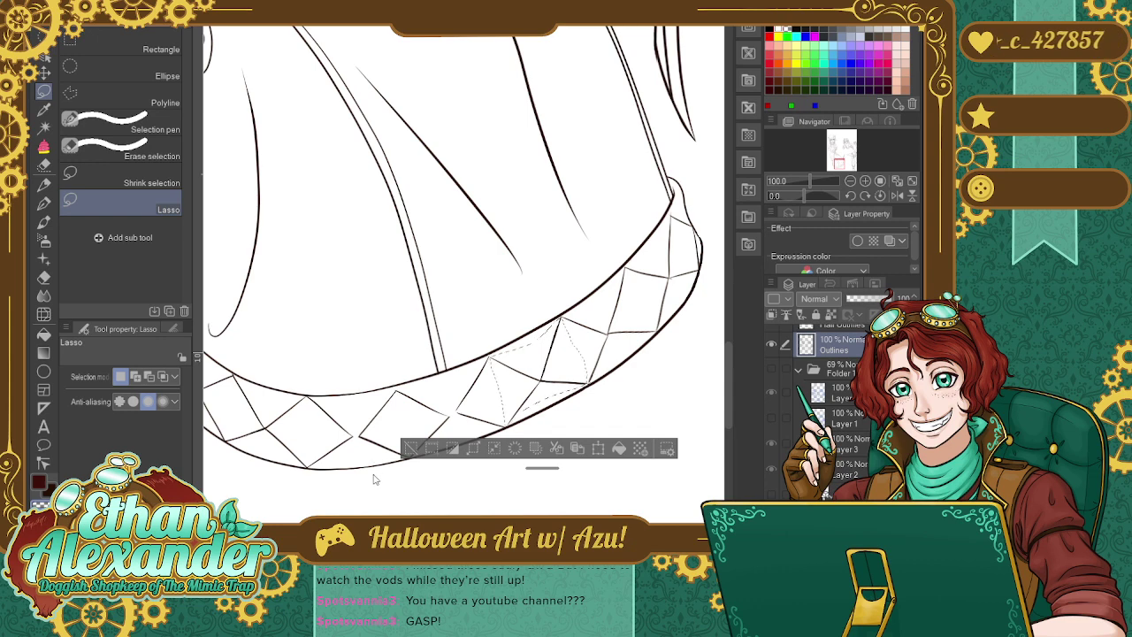
key("ctrl+t")
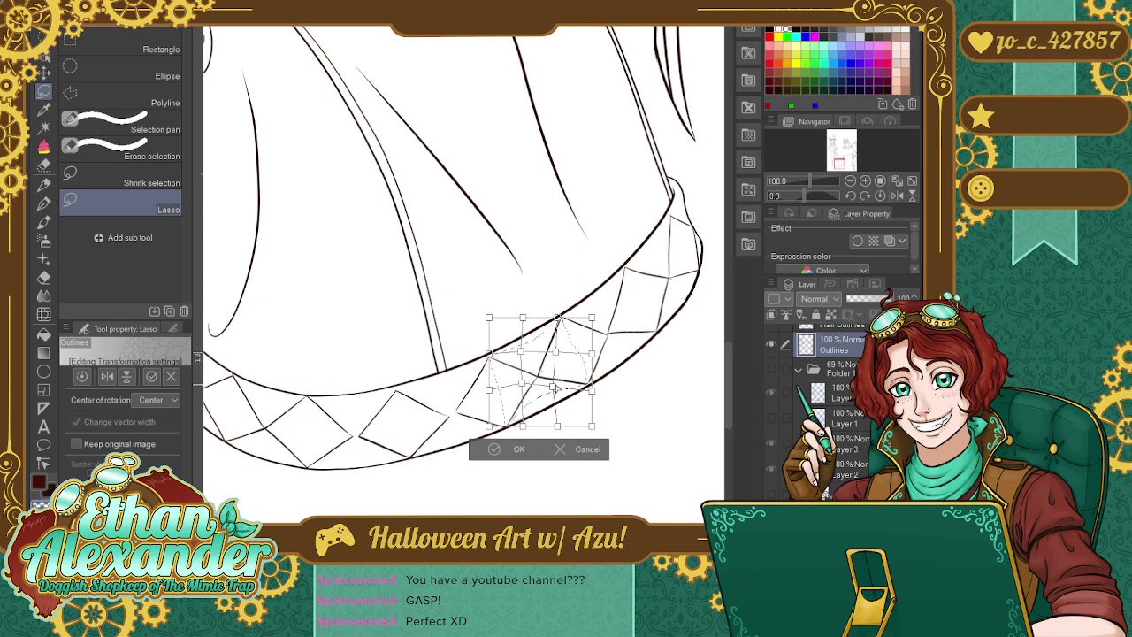
left_click(493, 451)
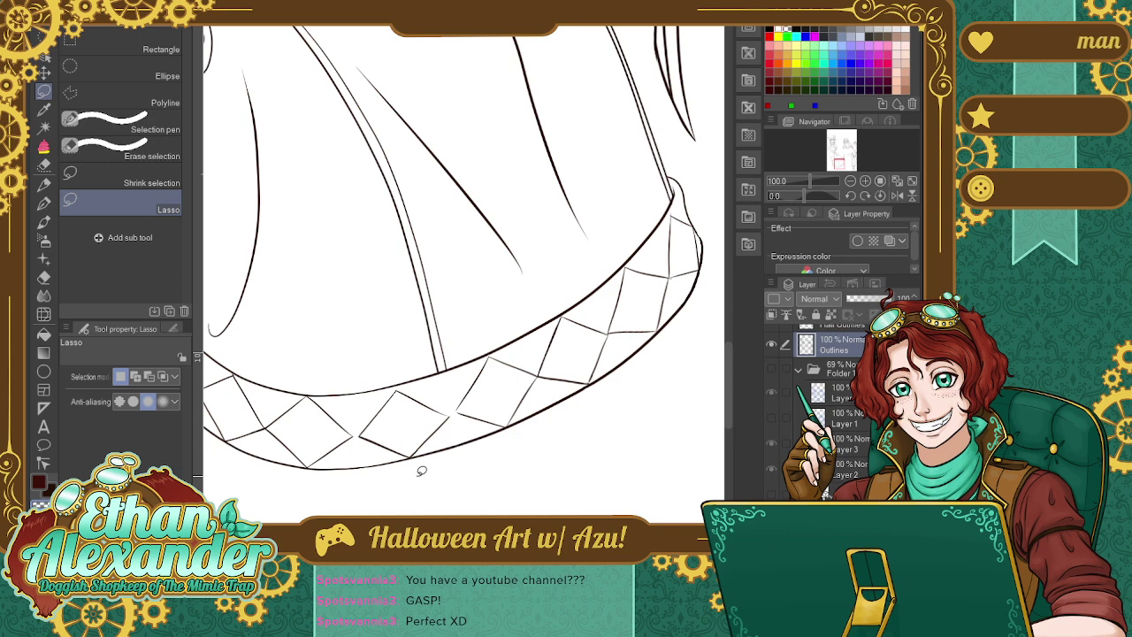
Try to touch up the lines at the next diamond junction with the G-pen, and undo the strokes.
left_click(43, 203)
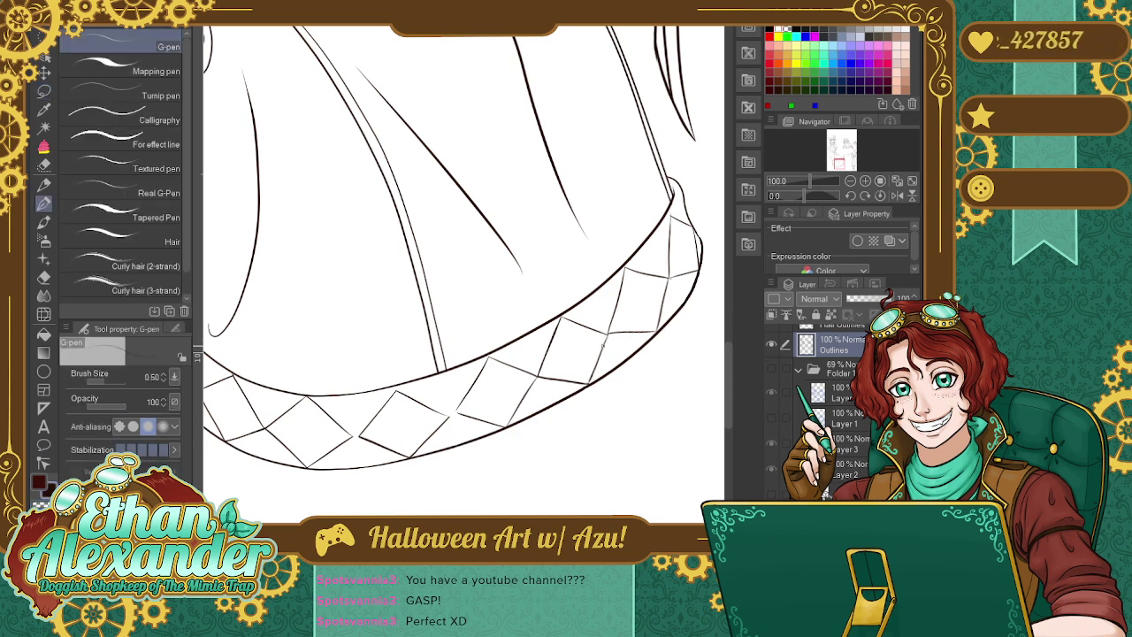
left_click_drag(608, 333, 603, 347)
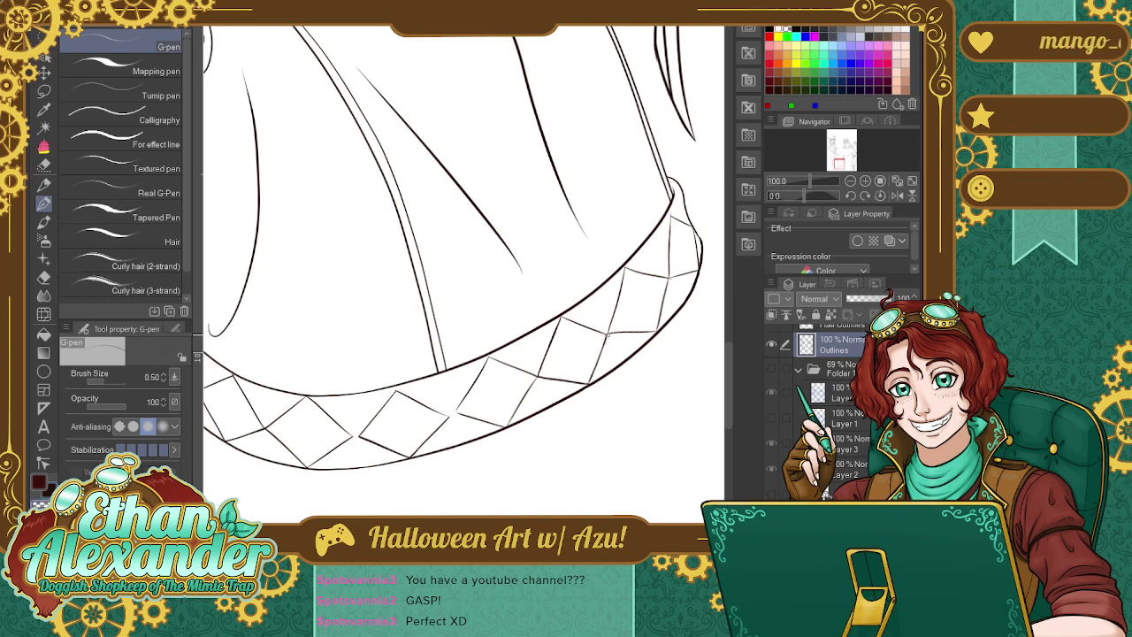
key("ctrl+z")
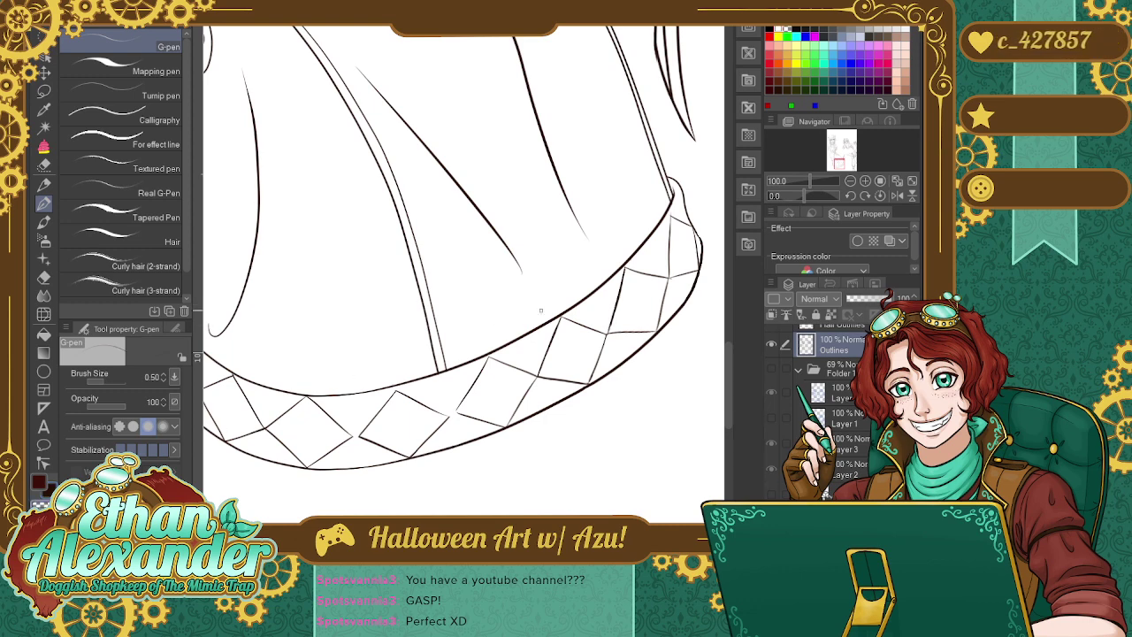
key("ctrl+z")
key("ctrl+z")
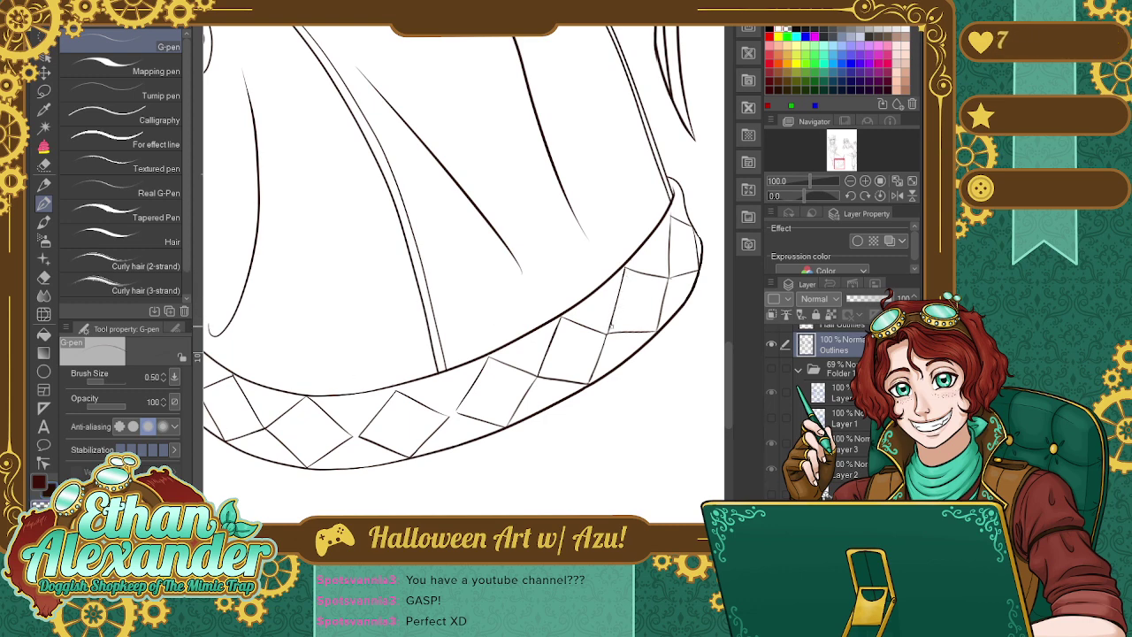
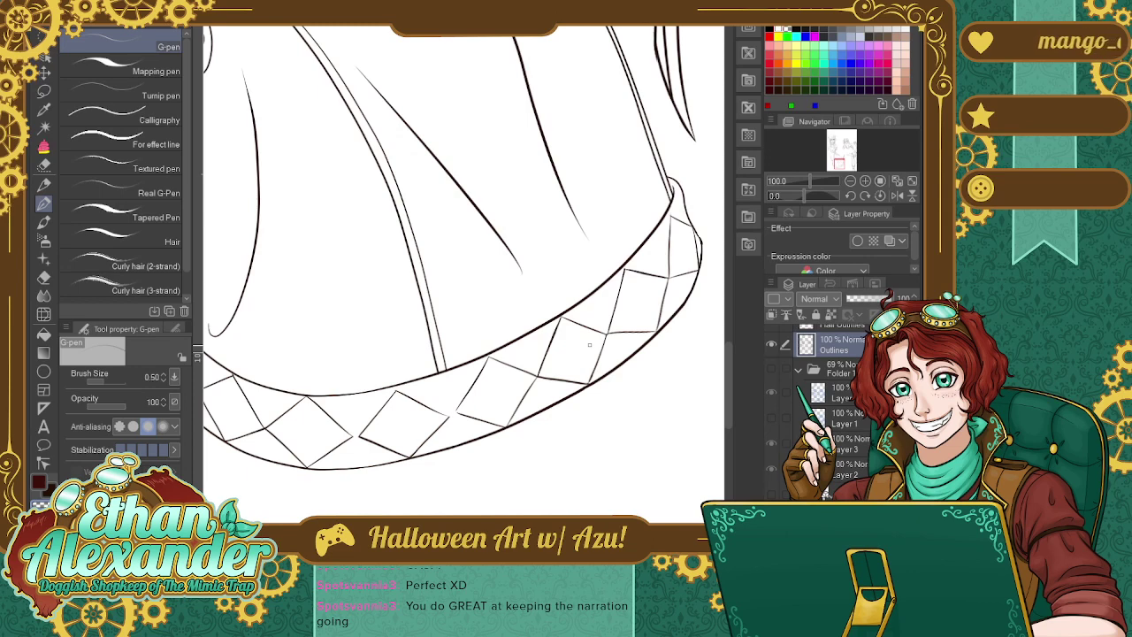
Show the blue sketch folder and ink the larger oval stud between two hem diamonds with the Marker pen, hollowing it into a ring.
left_click(771, 371)
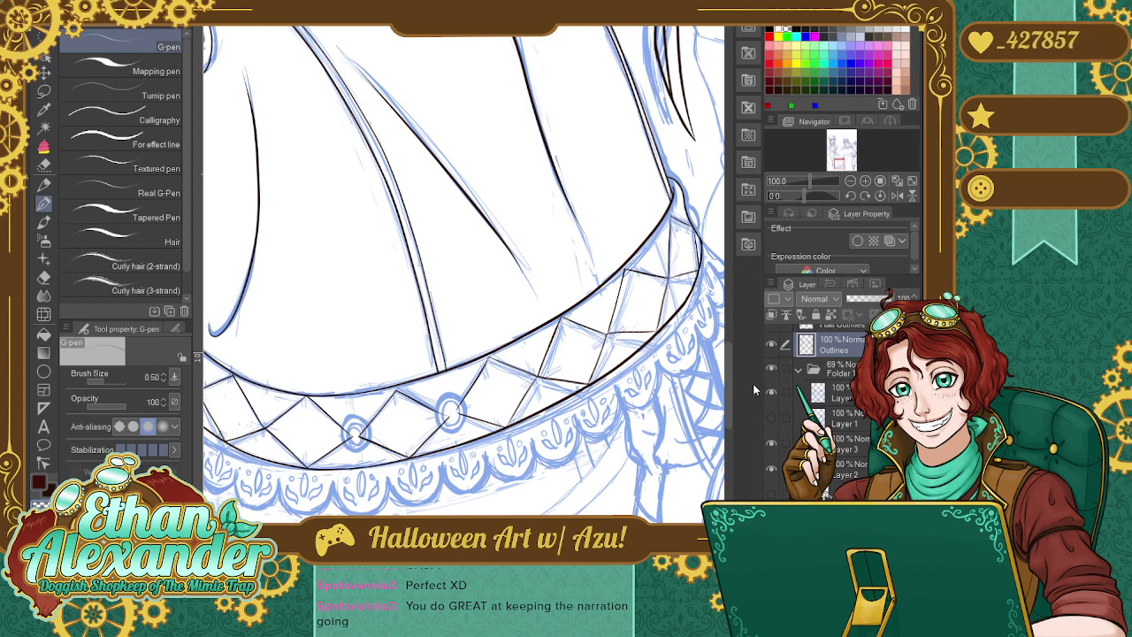
key("p")
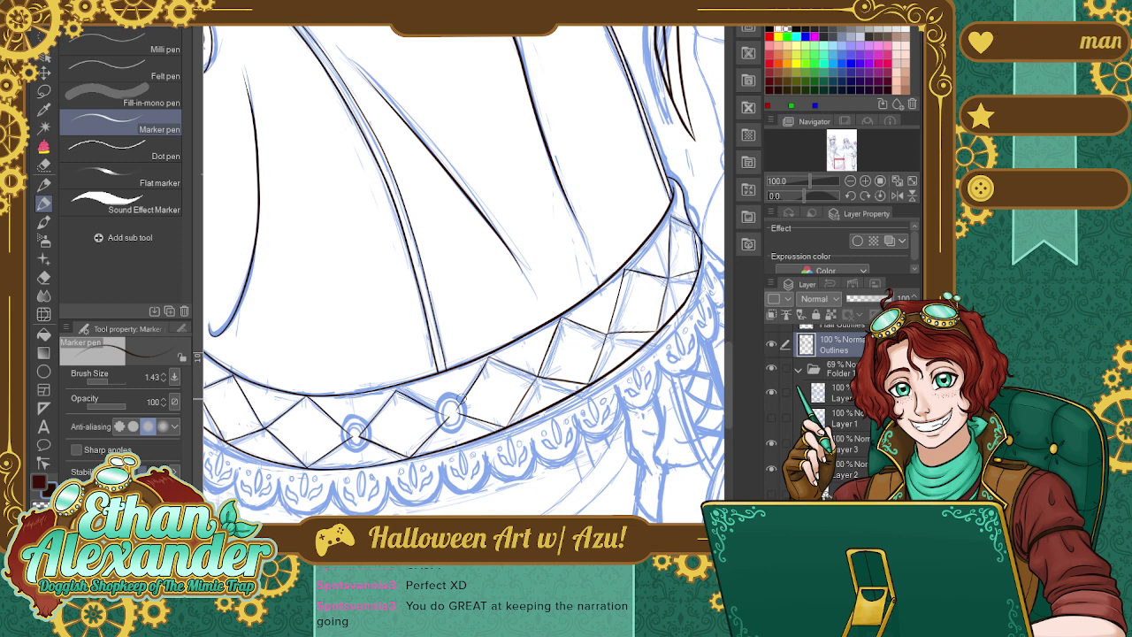
mouse_move(458, 400)
left_mouse_down()
mouse_move(441, 422)
mouse_move(442, 406)
mouse_move(454, 409)
left_mouse_up()
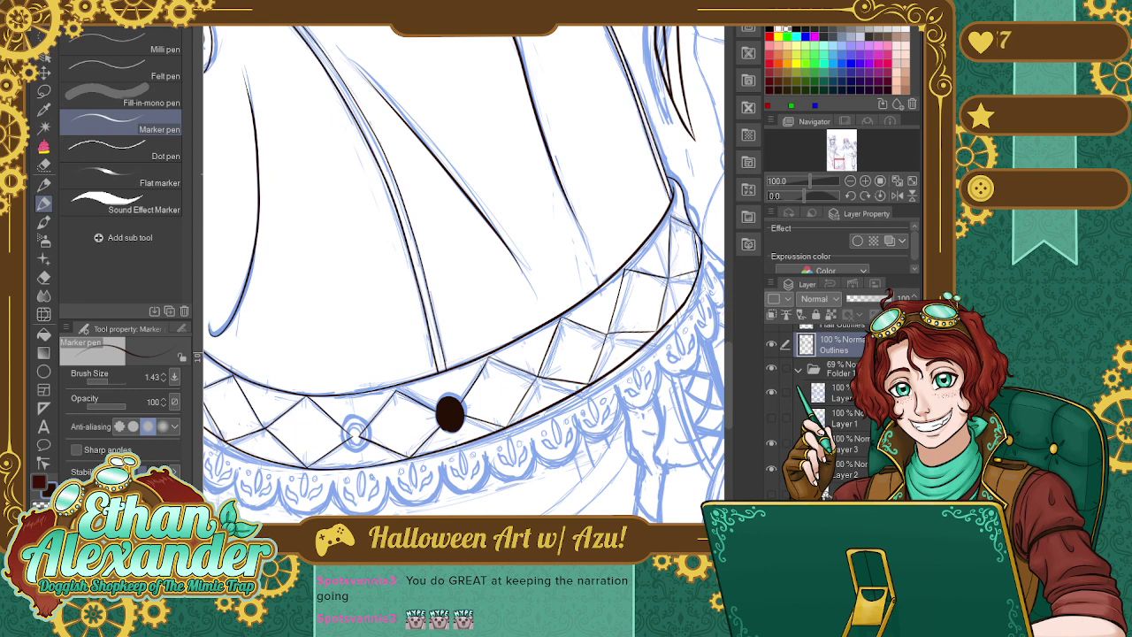
key("ctrl+z")
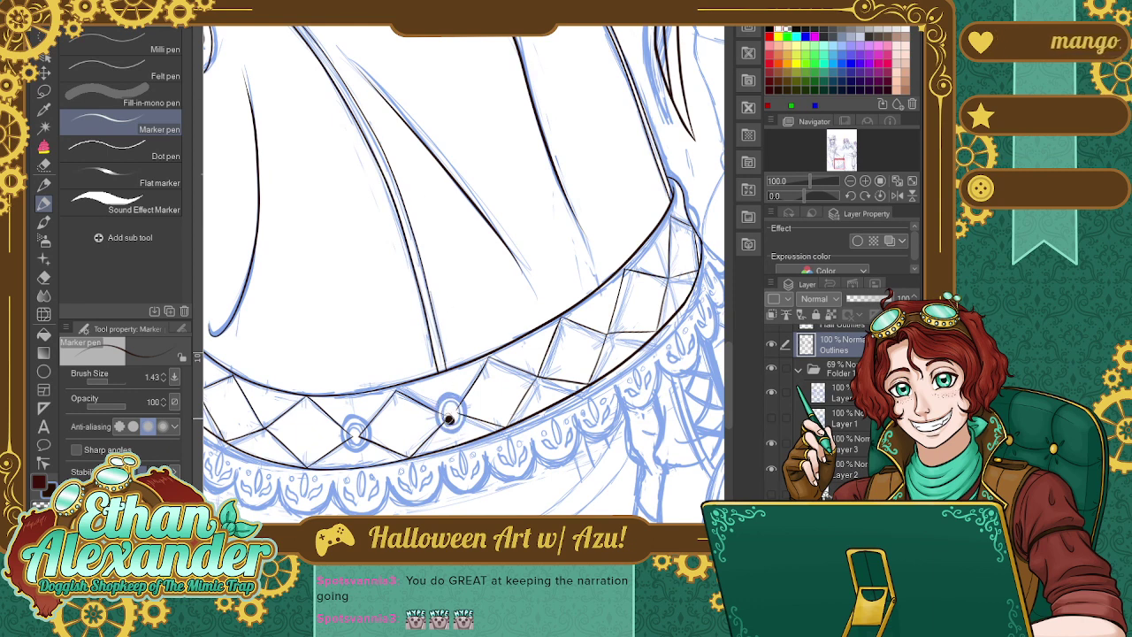
left_click_drag(451, 411, 448, 407)
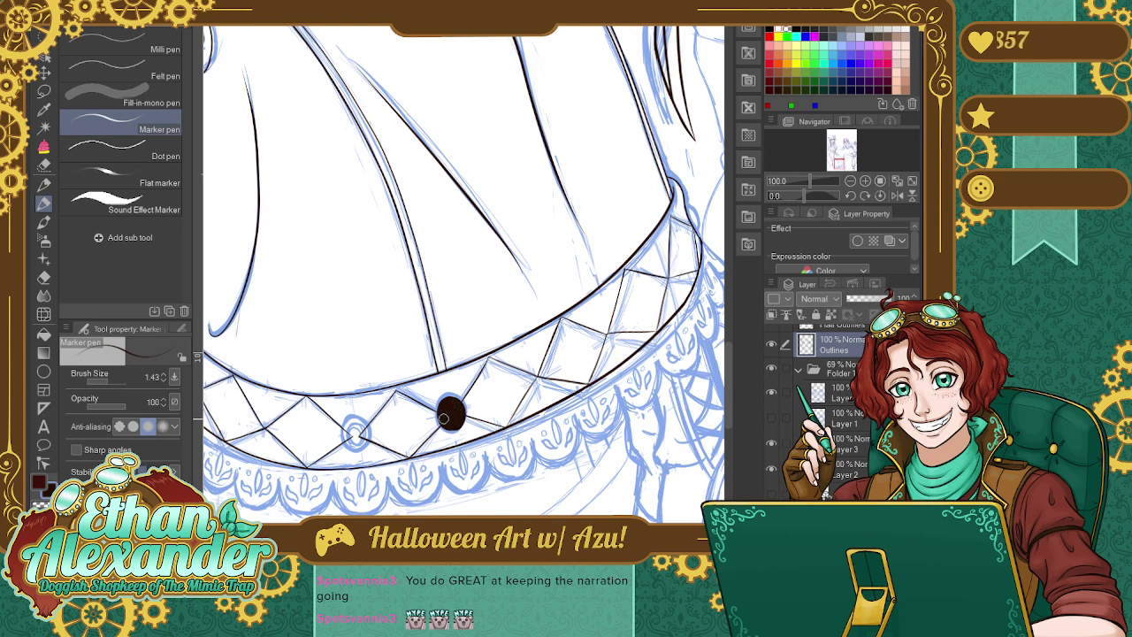
left_click_drag(448, 425, 453, 428)
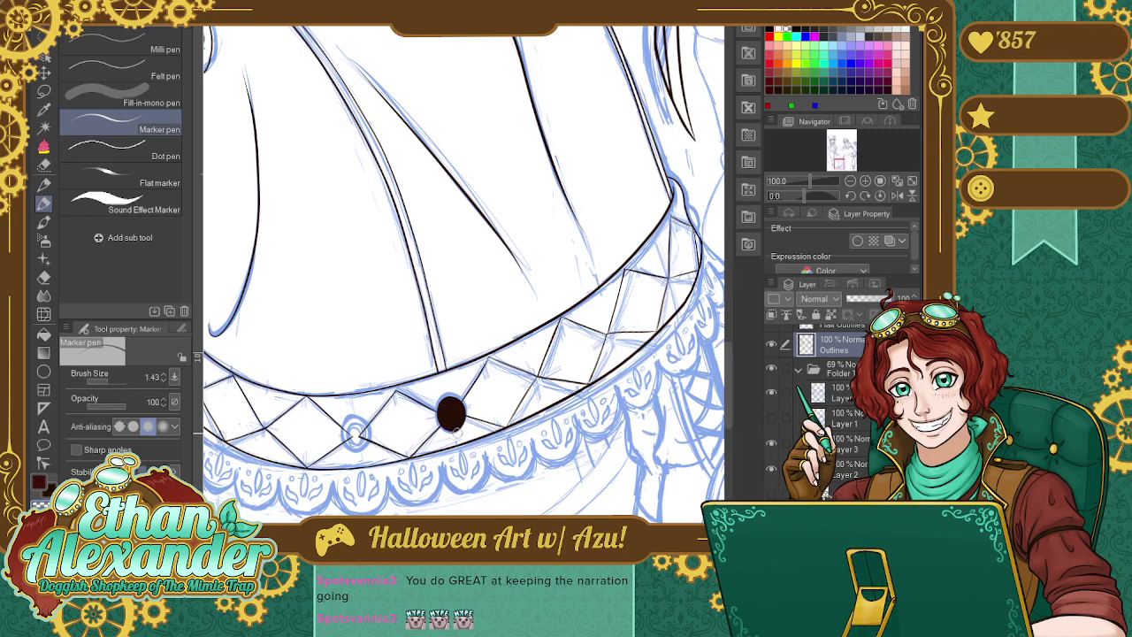
left_click_drag(447, 408, 452, 417)
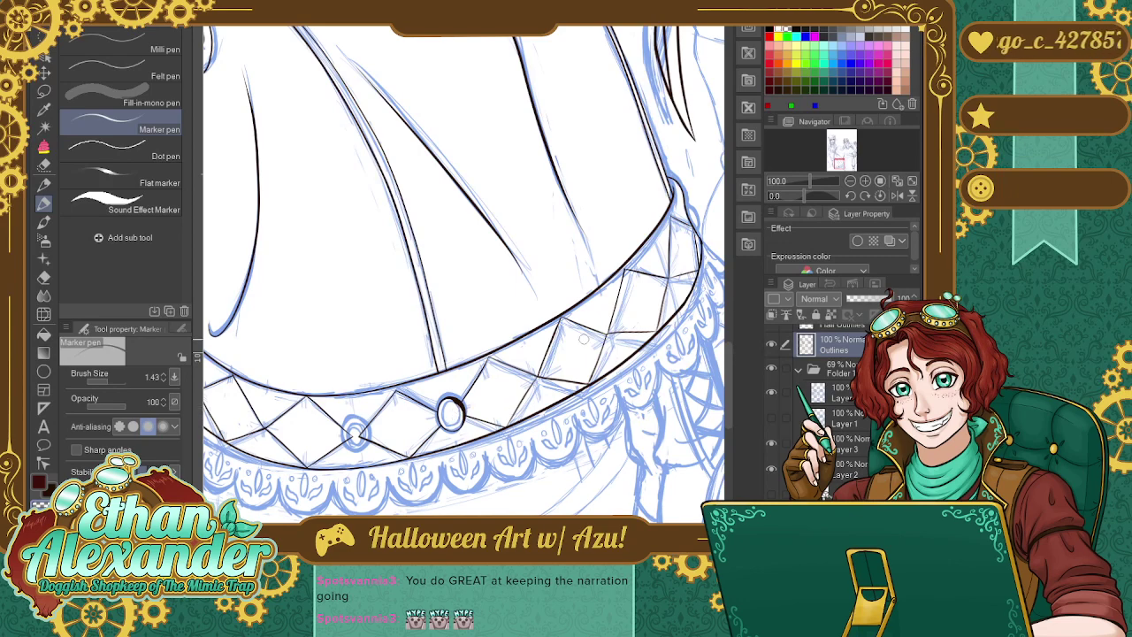
Paint a solid smaller oval inside the stud's ring at 150% zoom, following the blue sketch.
key("ctrl+plus")
left_click_drag(843, 163, 839, 167)
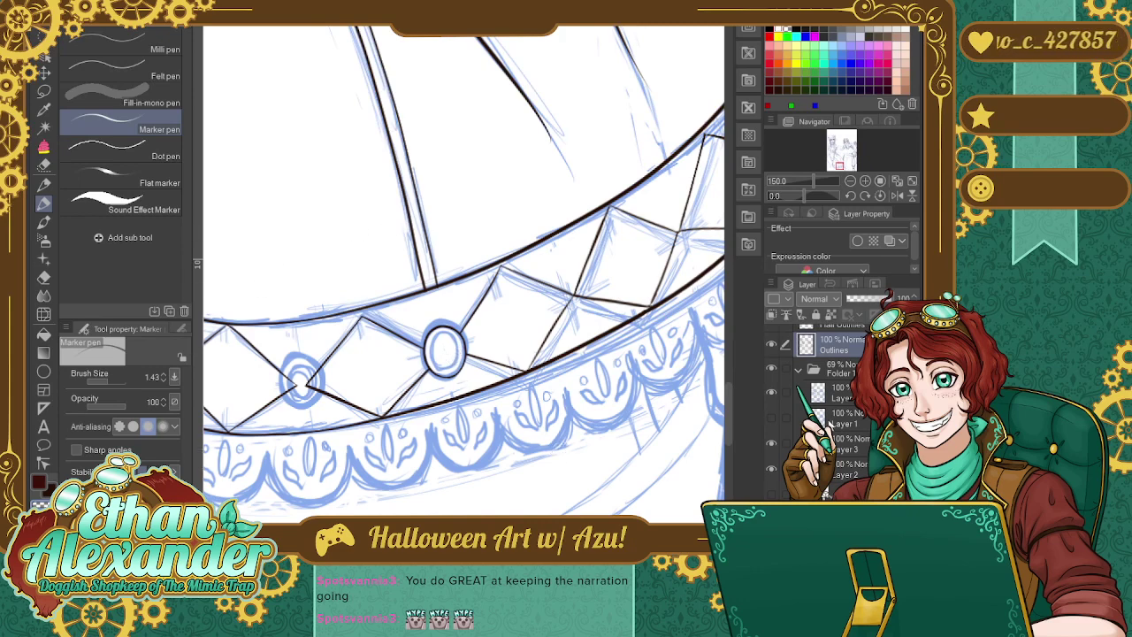
left_click(771, 371)
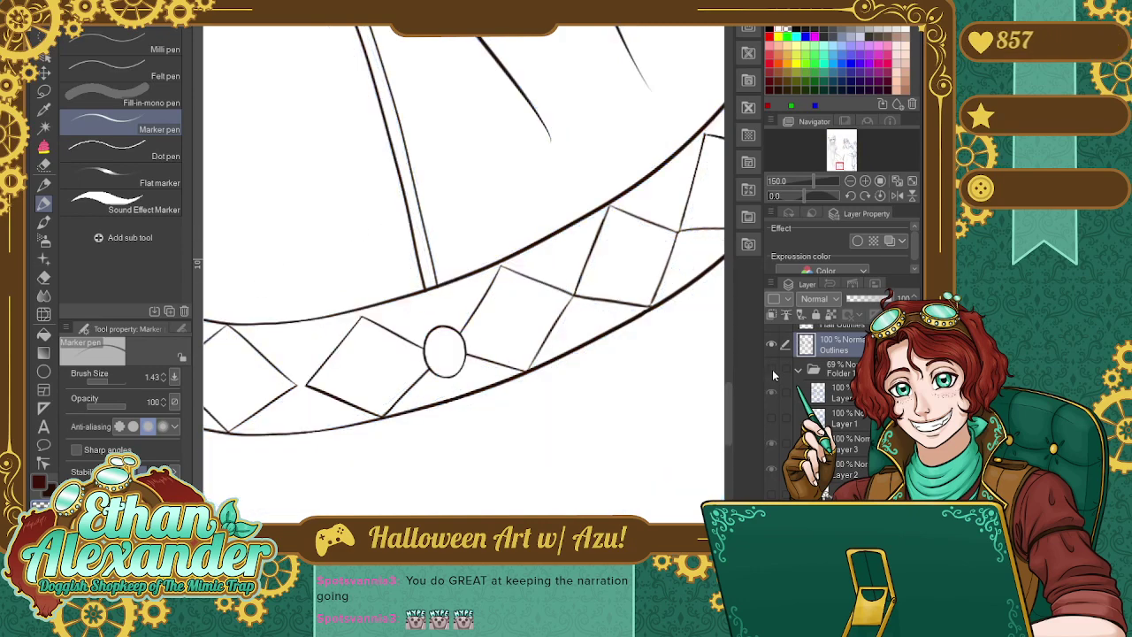
left_click(772, 369)
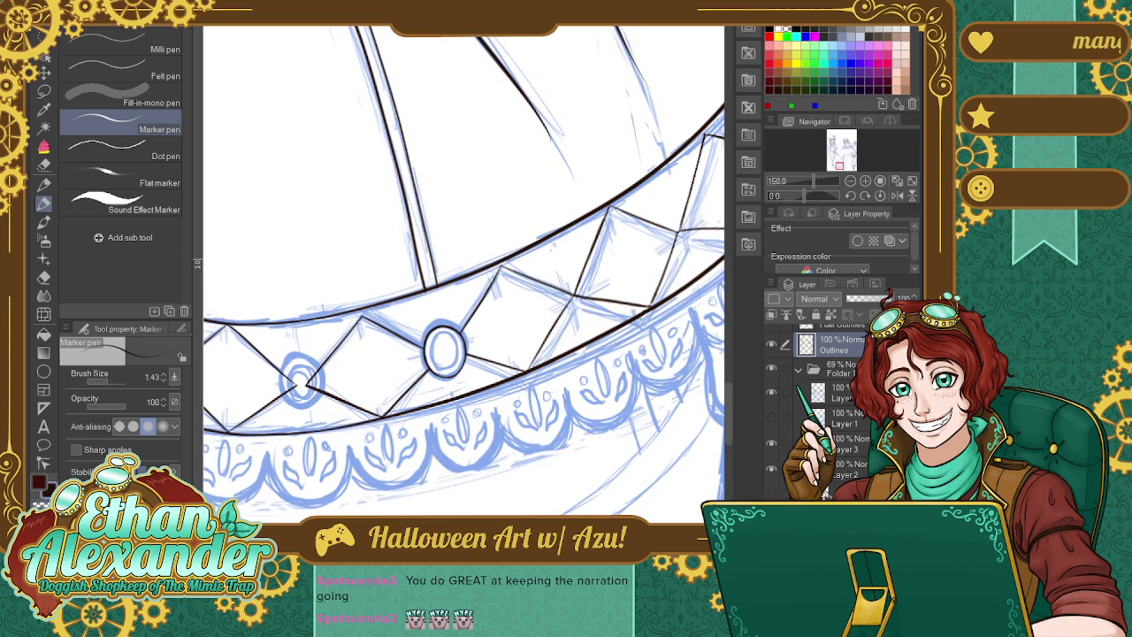
mouse_move(442, 361)
left_mouse_down()
mouse_move(440, 336)
mouse_move(451, 345)
mouse_move(444, 361)
left_mouse_up()
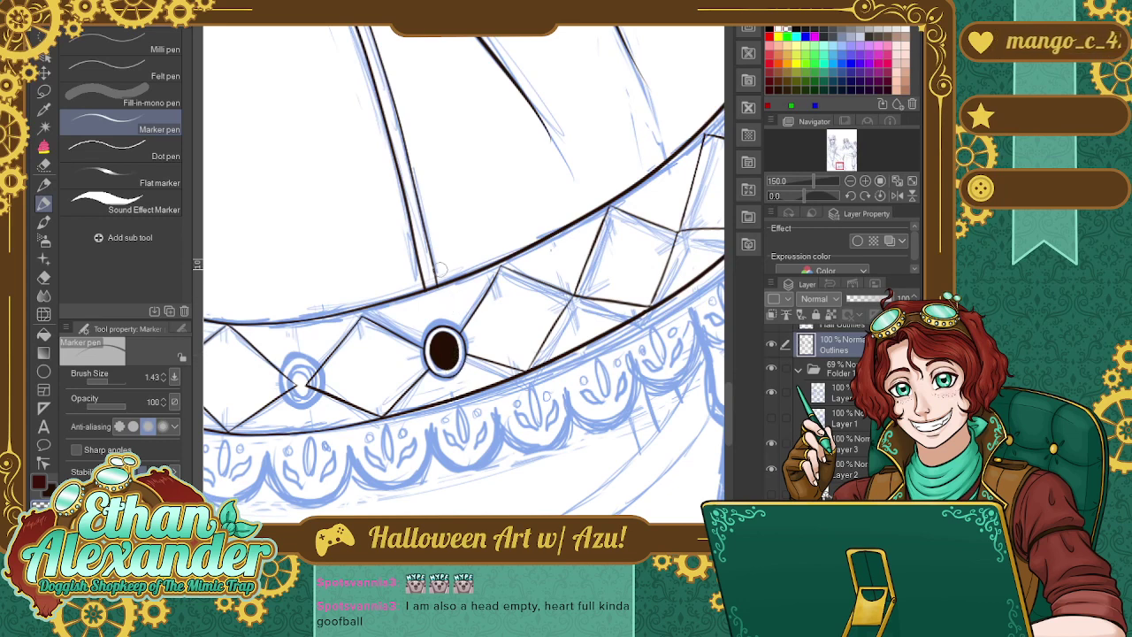
Hide the sketch folder, even out the stud's inner oval, and hollow it into a thin inner ring.
left_click(771, 369)
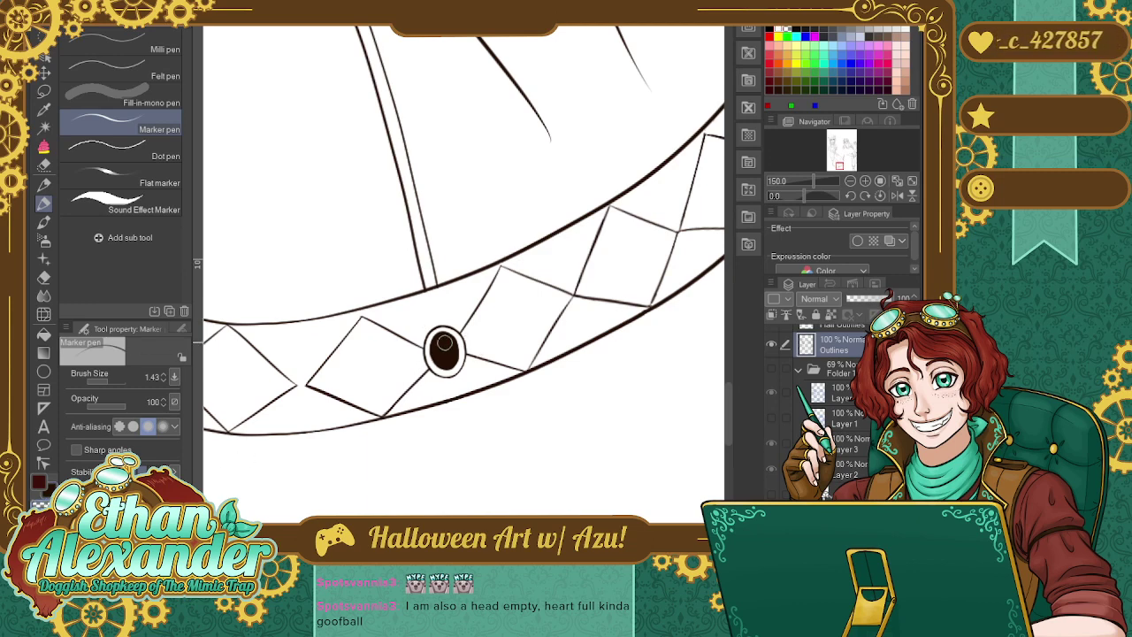
left_click_drag(445, 343, 446, 344)
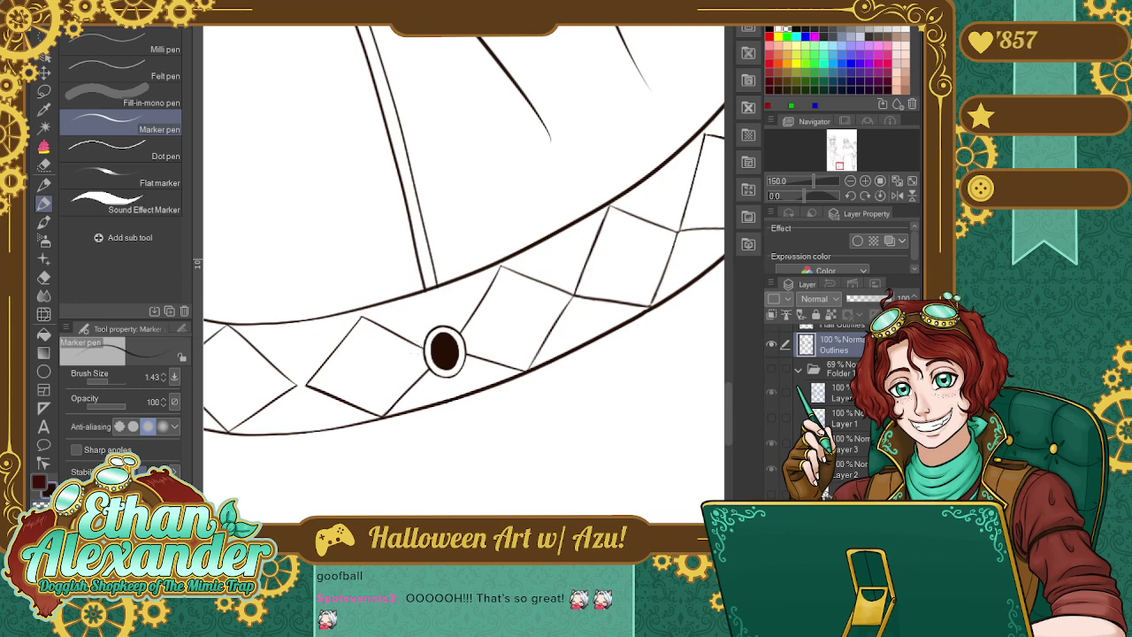
left_click_drag(425, 354, 435, 334)
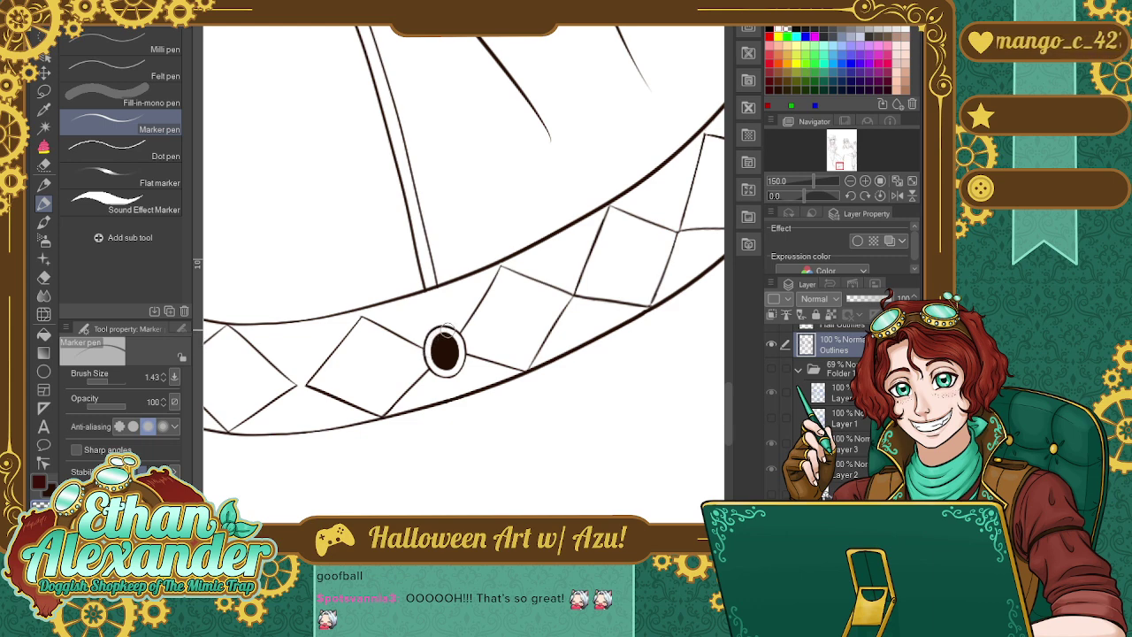
left_click_drag(456, 345, 452, 325)
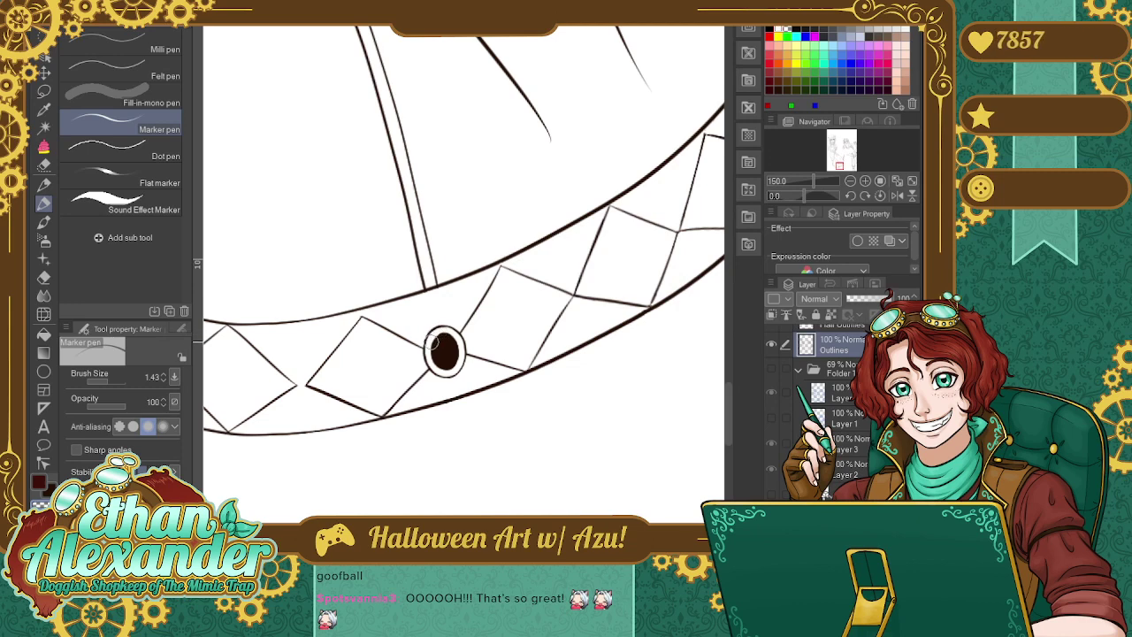
left_click_drag(437, 341, 445, 352)
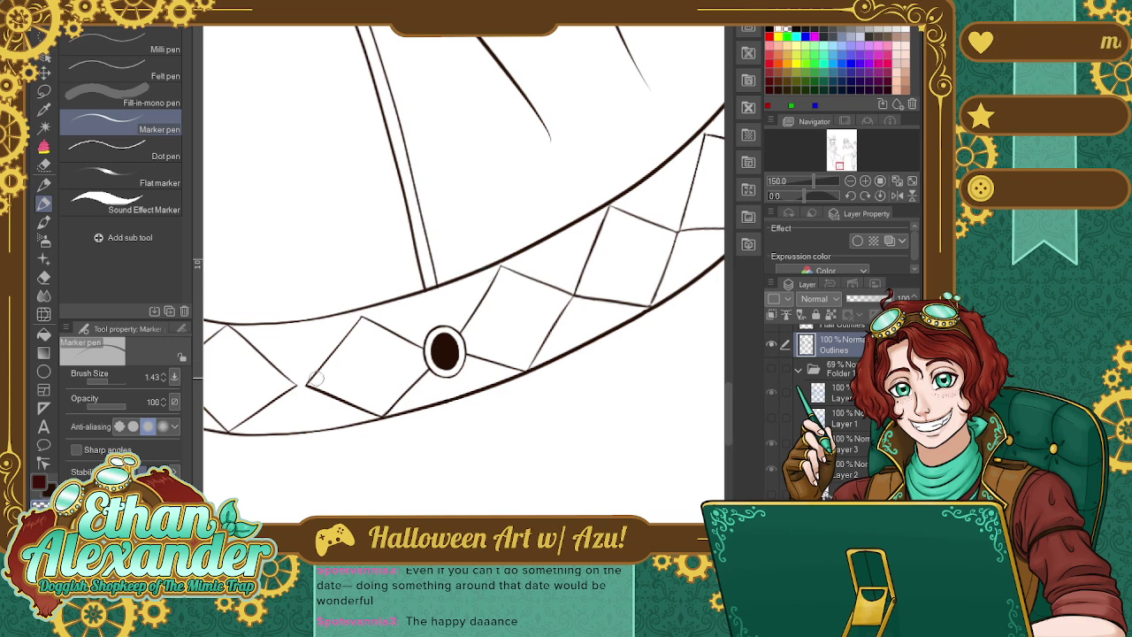
mouse_move(446, 352)
left_mouse_down()
mouse_move(444, 343)
mouse_move(450, 360)
left_mouse_up()
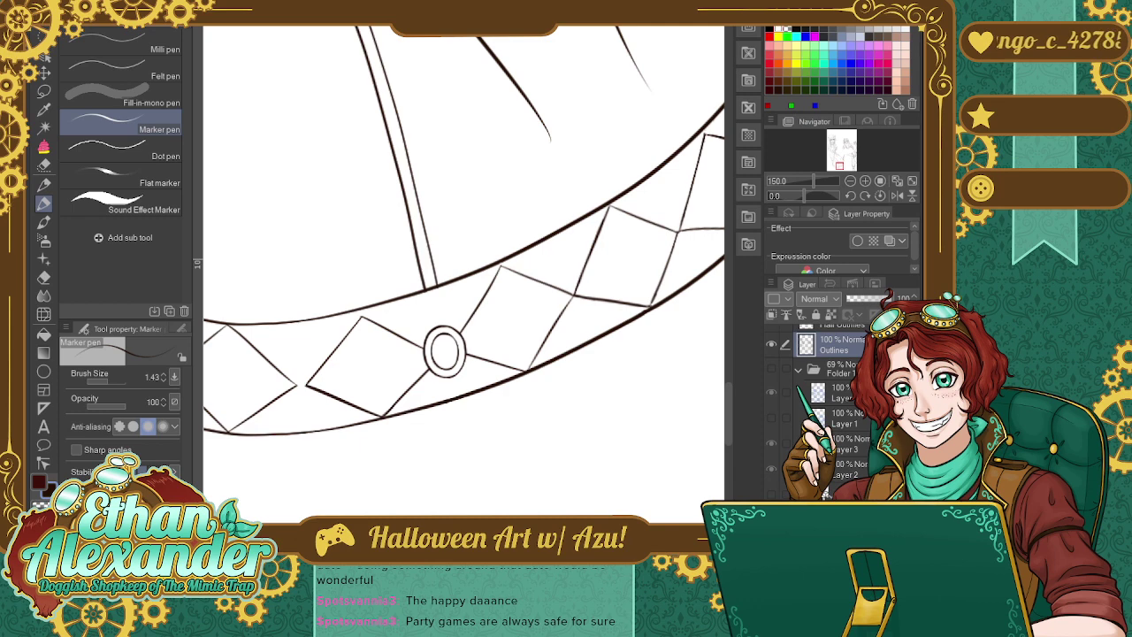
Show the blue sketch beneath the line art and duplicate the inked oval ring on the skirt band onto a new layer.
left_click(772, 369)
left_click_drag(530, 442, 575, 483)
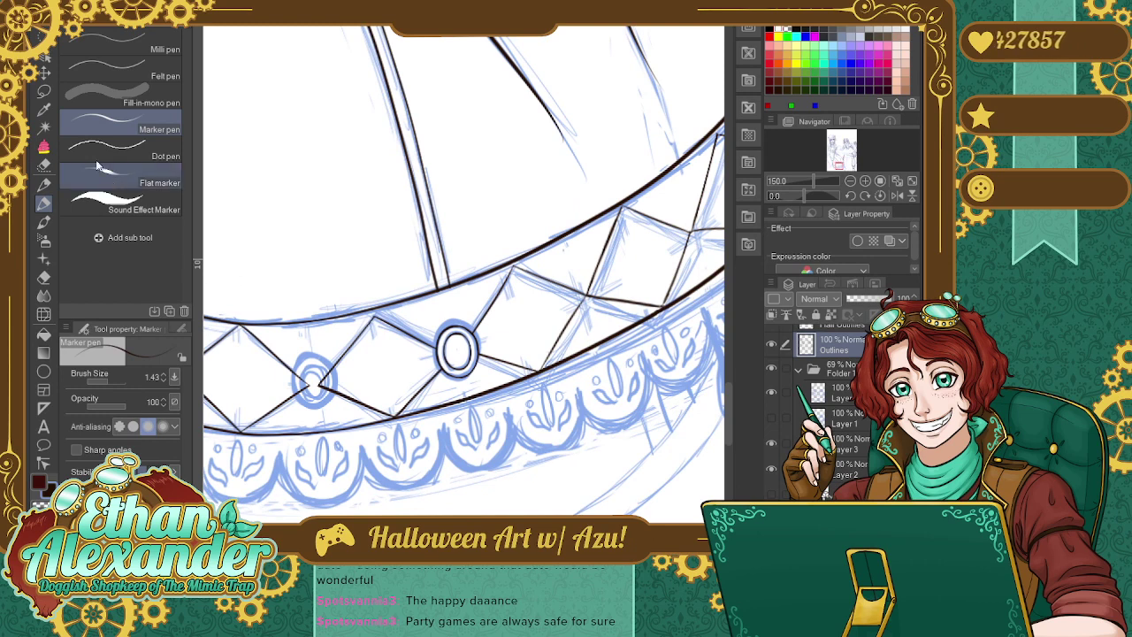
key("m")
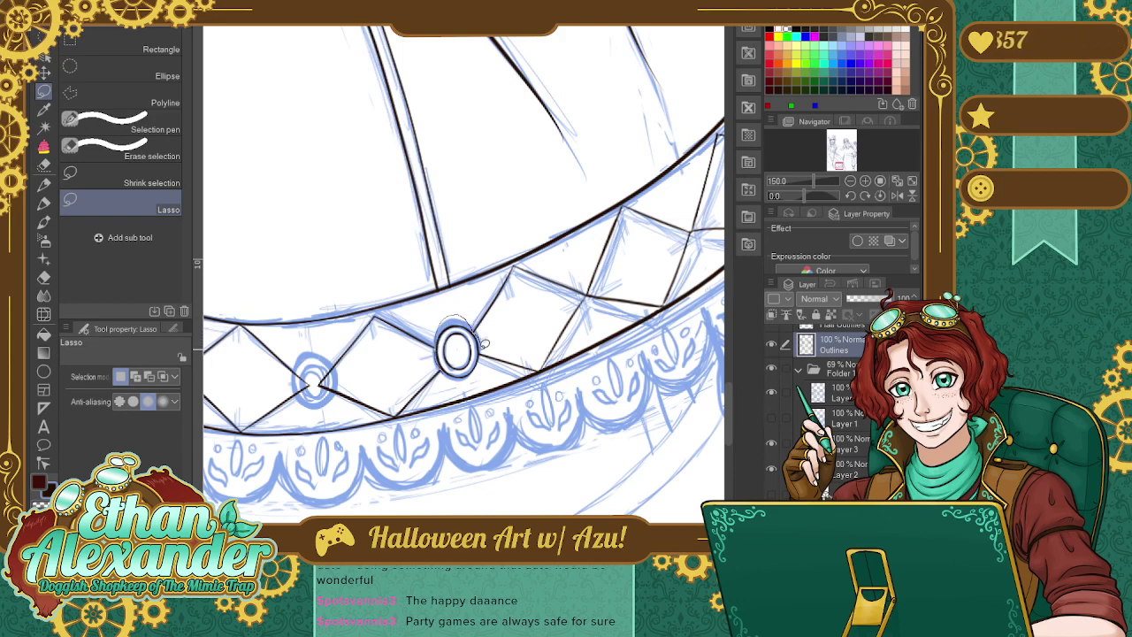
left_click_drag(482, 370, 477, 363)
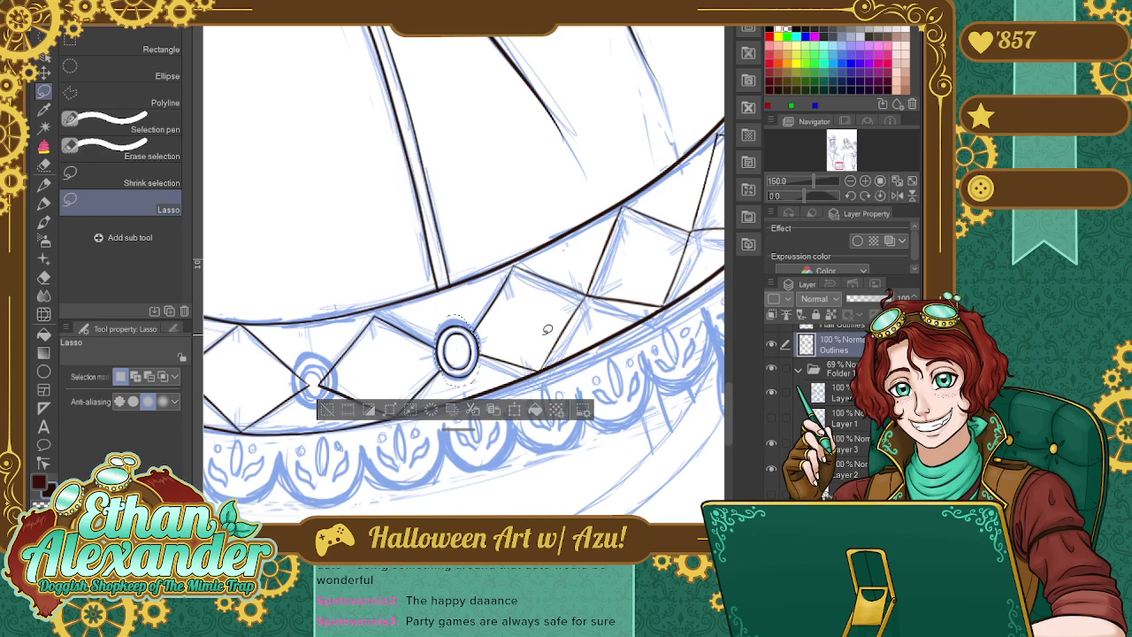
key("ctrl+c")
key("ctrl+v")
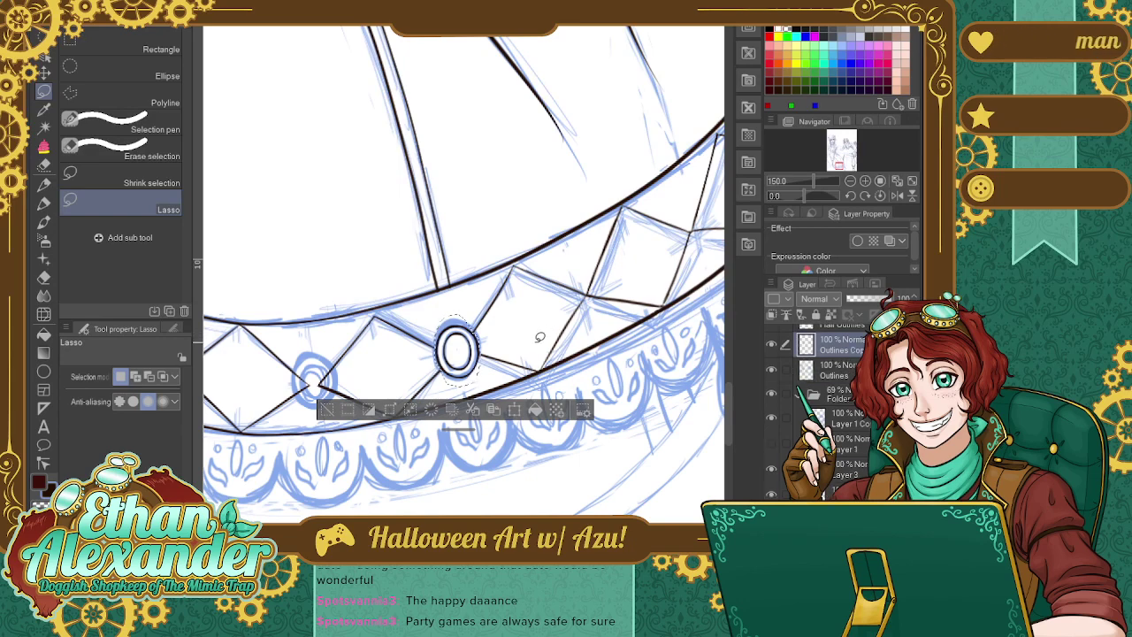
Move the duplicated ring onto the sketched ring between the two diamonds to its left and rotate it slightly to match the band.
key("k")
mouse_move(432, 374)
left_mouse_down()
mouse_move(316, 389)
mouse_move(363, 417)
left_mouse_up()
key("ctrl+t")
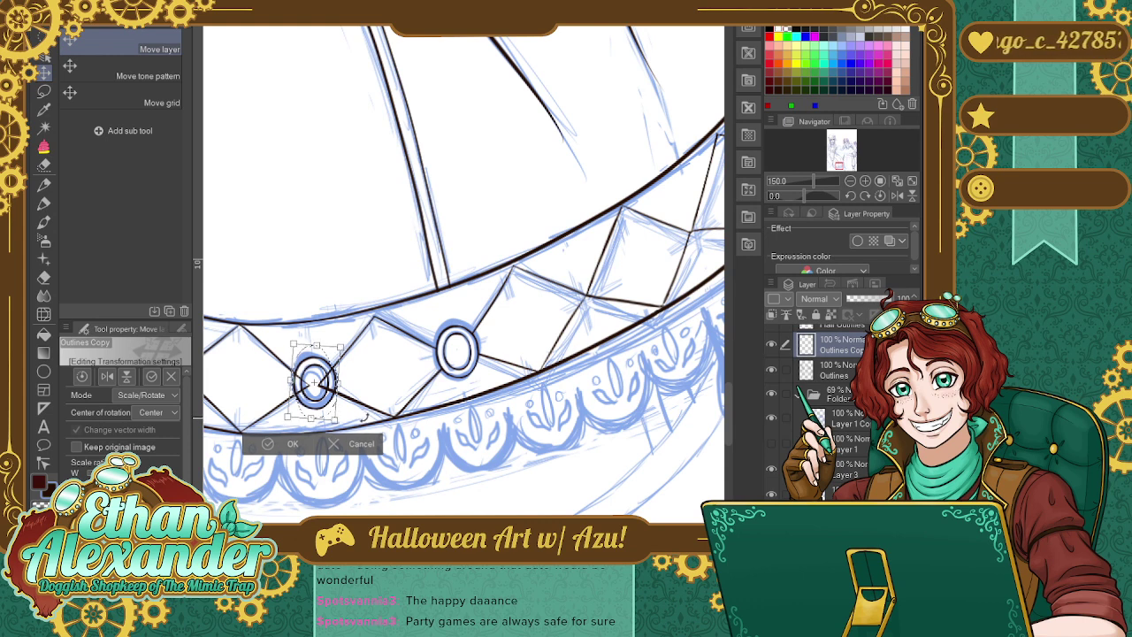
left_click(274, 445)
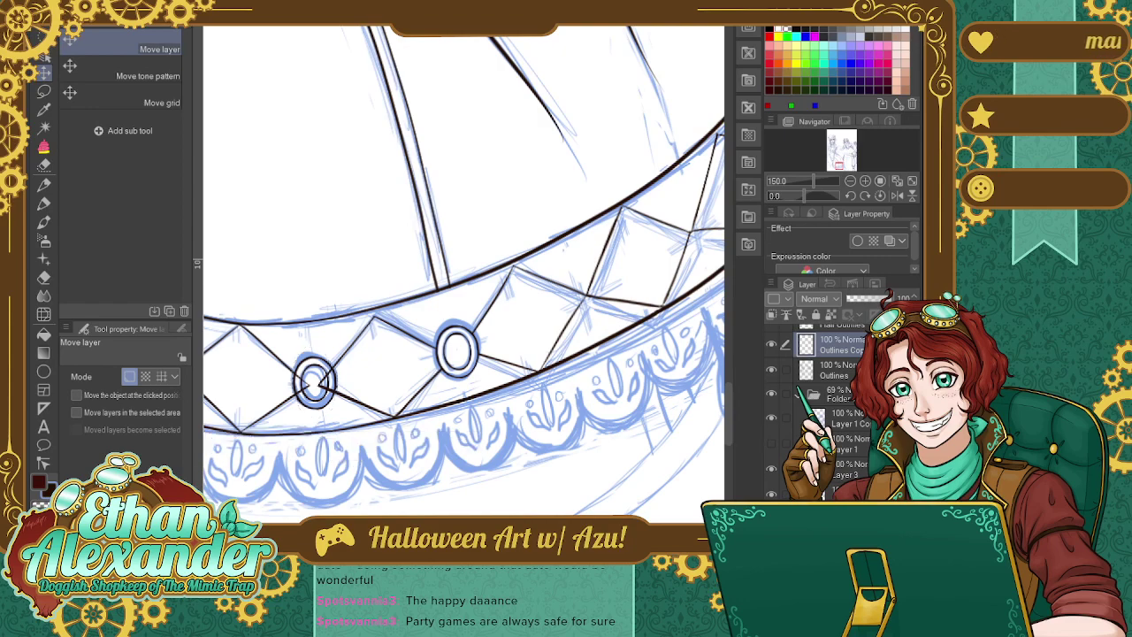
Paste another copy of the ring and place it over the sketched oval at the band's far left edge.
scroll(464, 271, "left", 5)
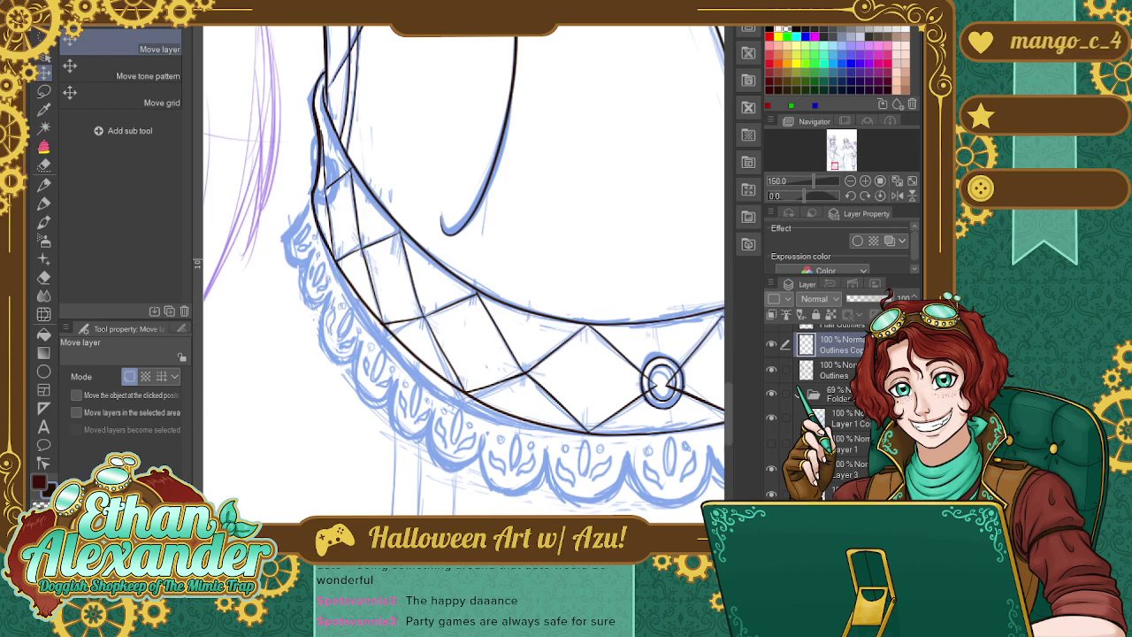
left_click_drag(464, 270, 432, 271)
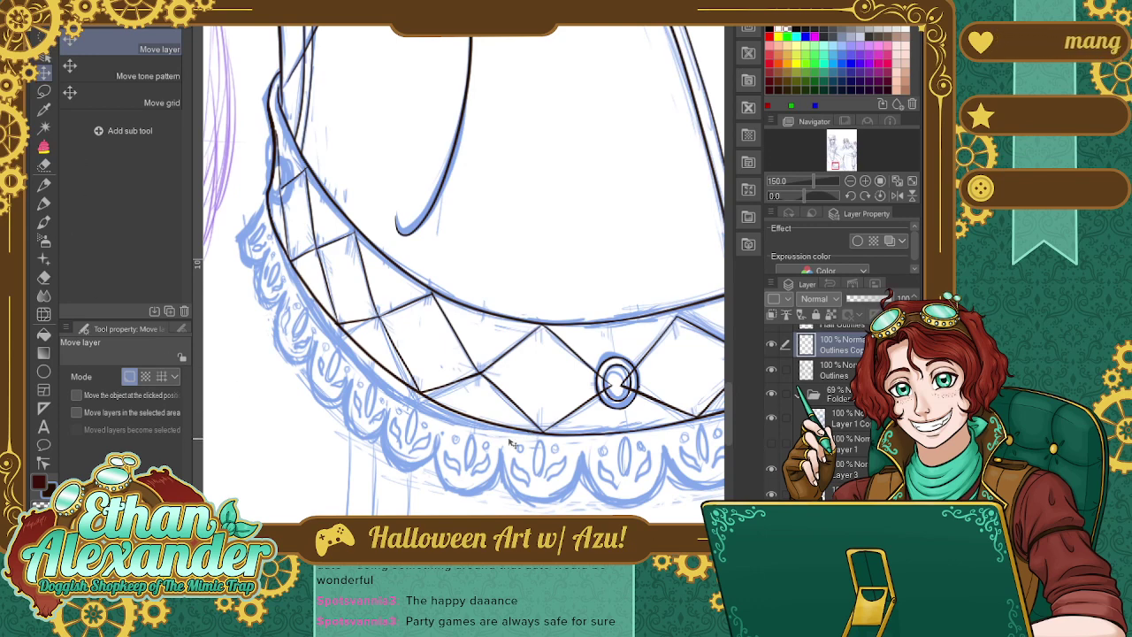
key("ctrl+v")
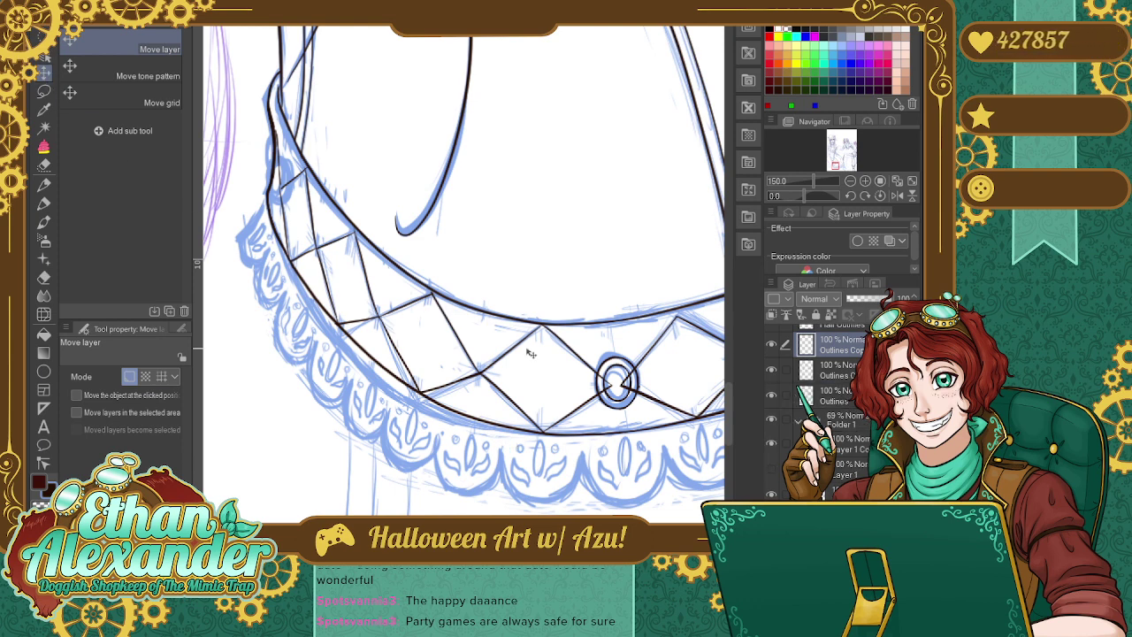
left_click_drag(532, 354, 569, 392)
left_click_drag(673, 377, 281, 202)
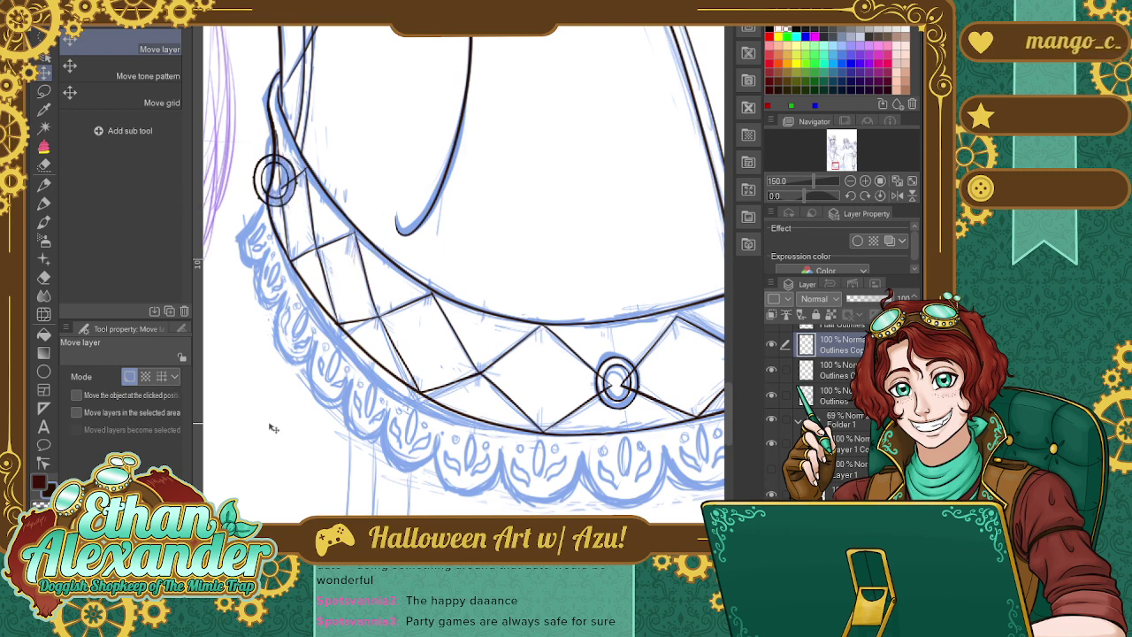
Rotate and narrow the ring copy at the band's left edge to fit the sketched oval, refine its placement and clear the selection.
left_click(43, 203)
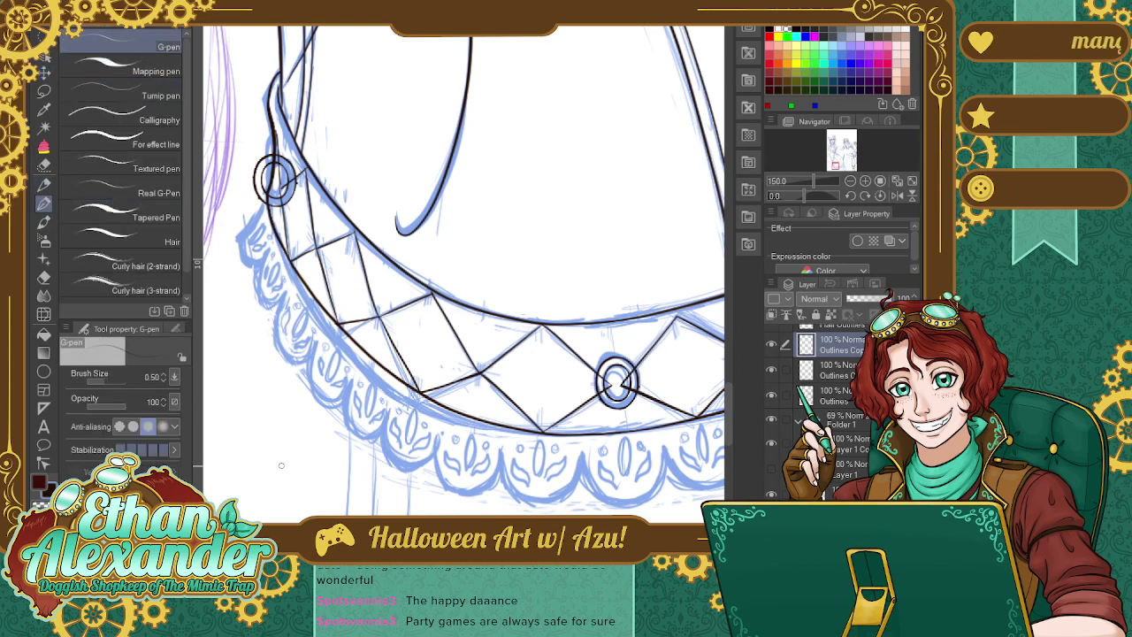
key("alt+bracketleft")
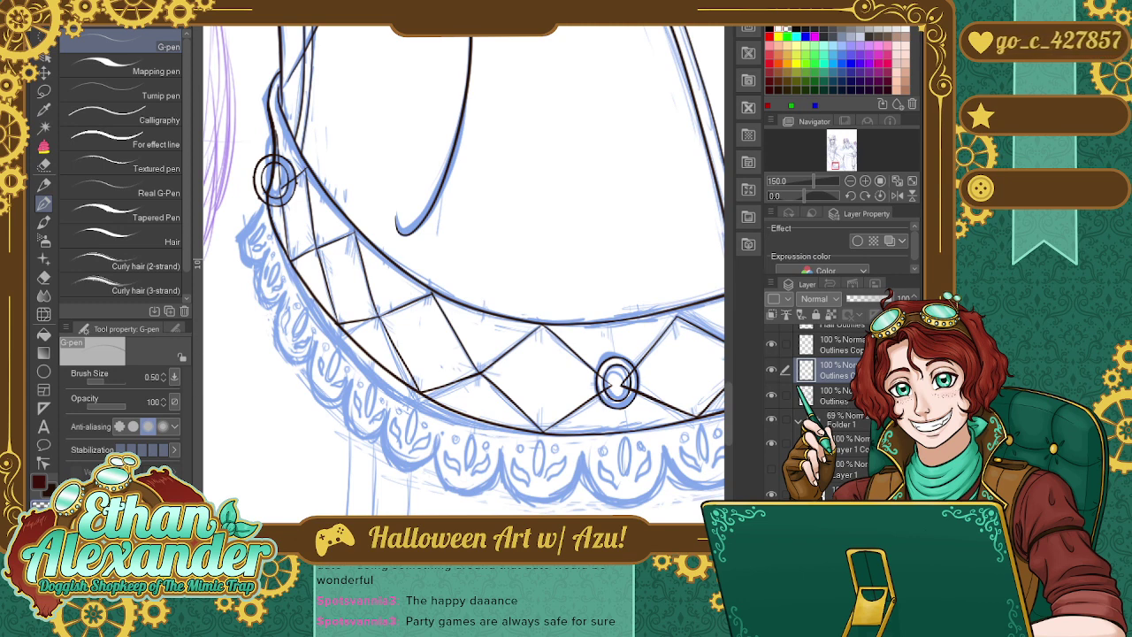
left_click(831, 344)
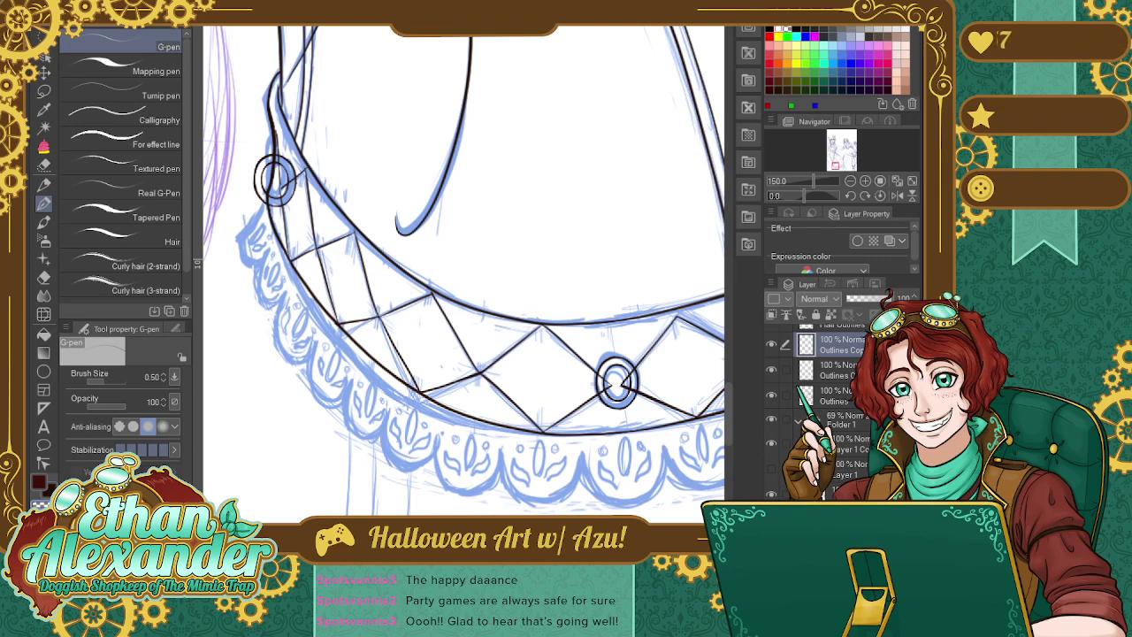
left_click(43, 91)
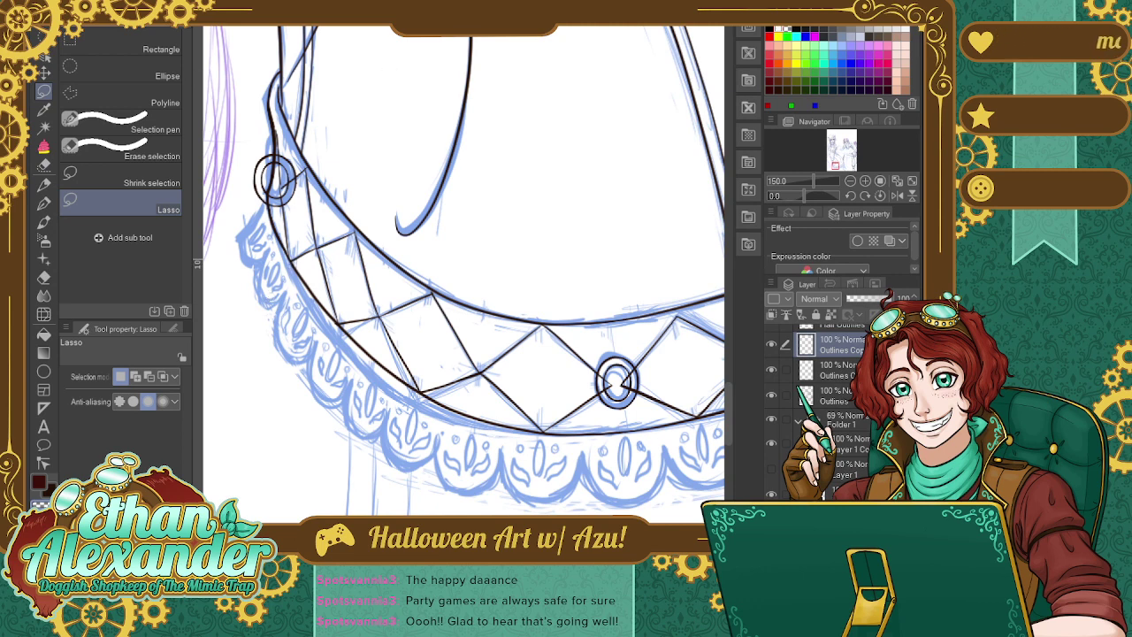
key("ctrl+t")
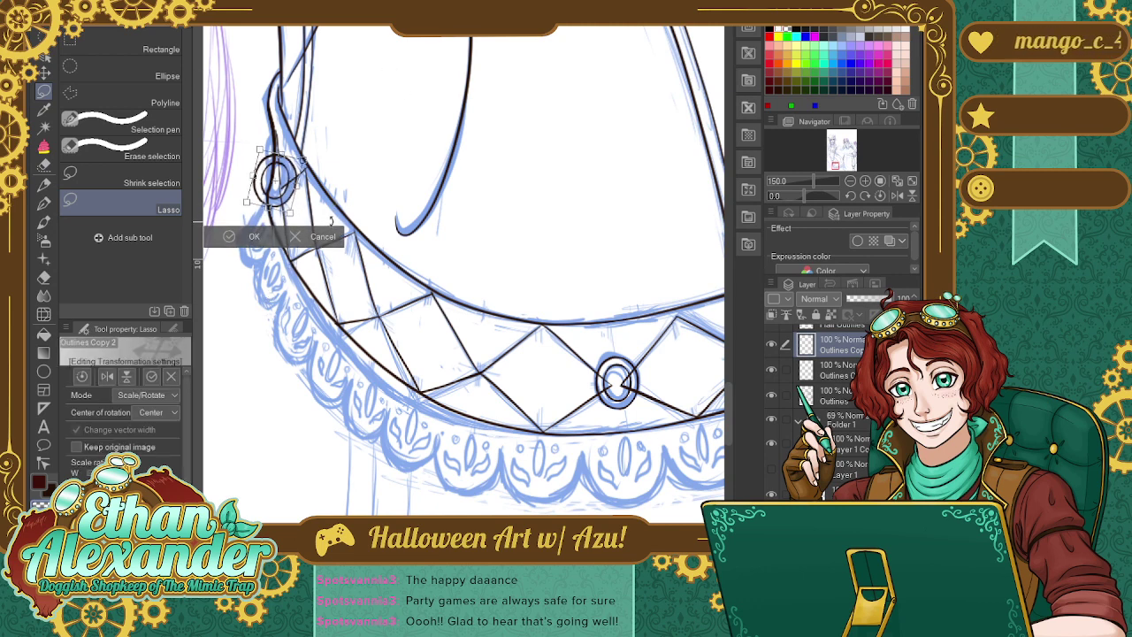
left_click_drag(299, 164, 295, 206)
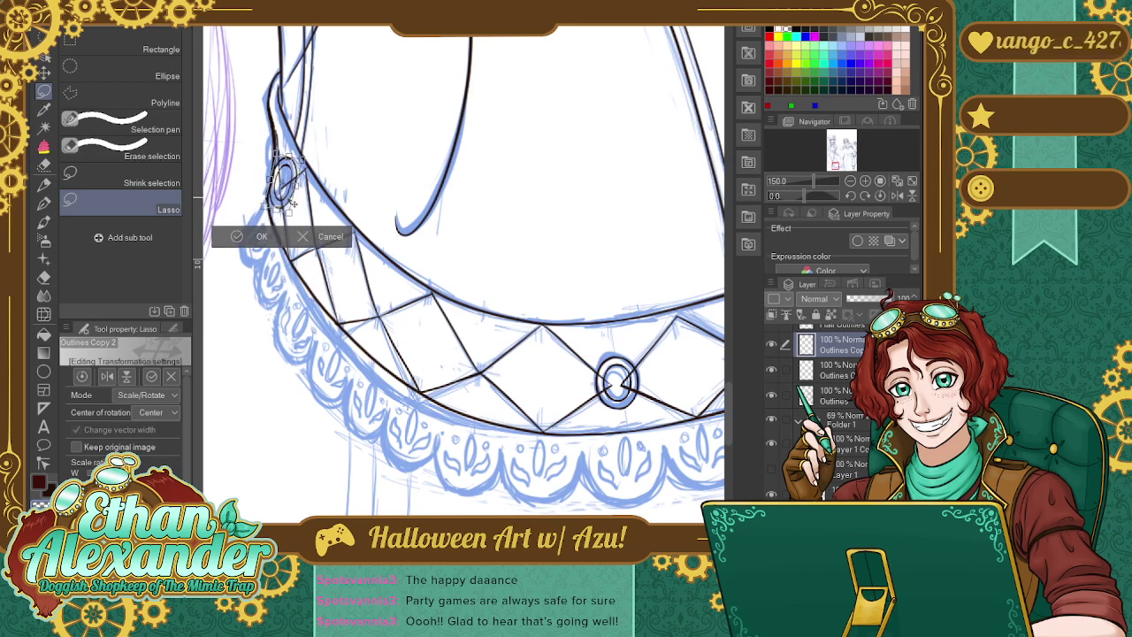
left_click(239, 240)
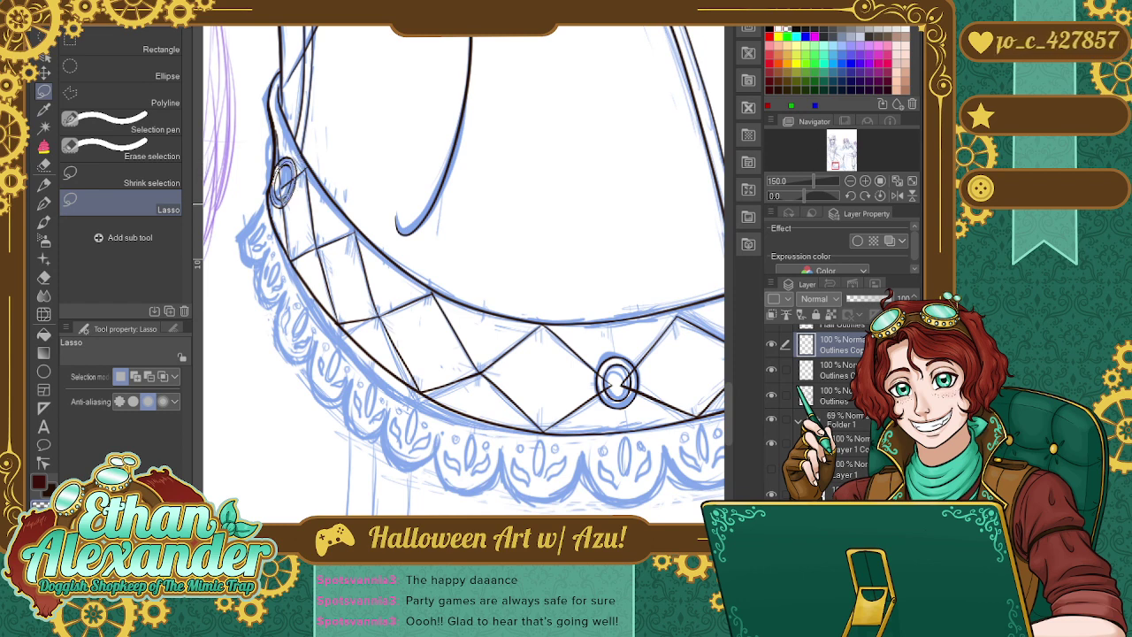
key("ctrl+t")
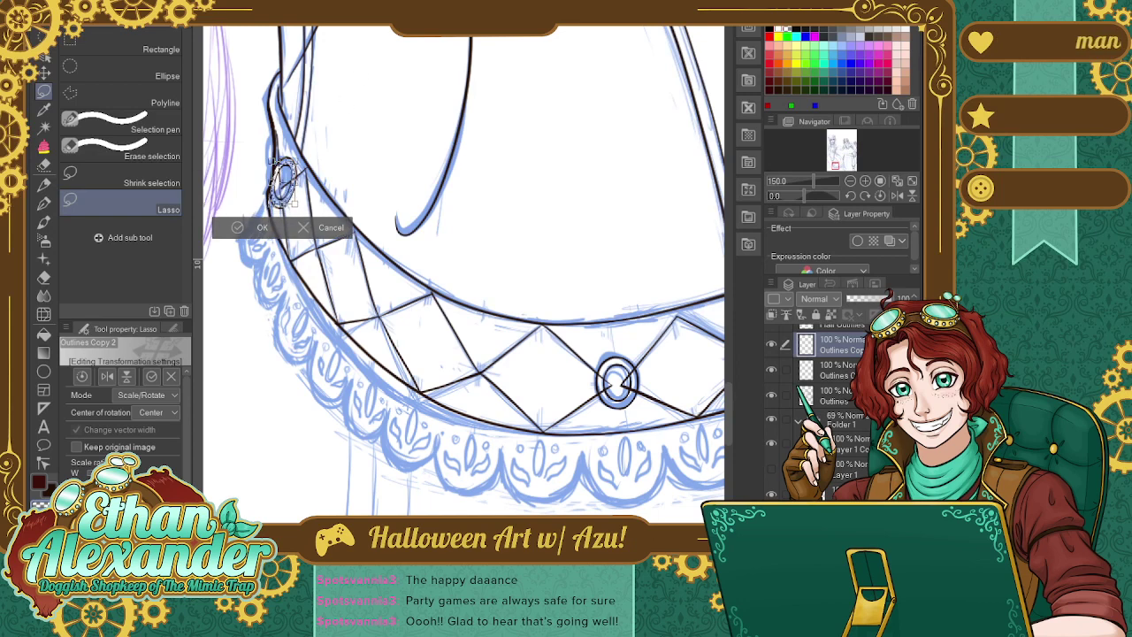
left_click_drag(292, 166, 286, 177)
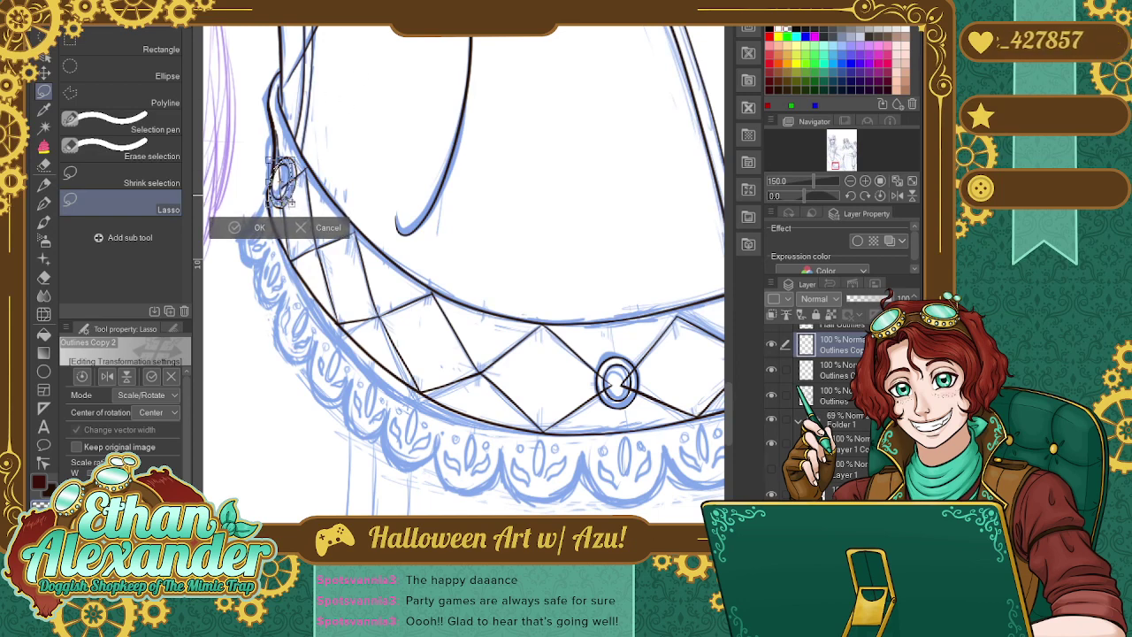
left_click(234, 227)
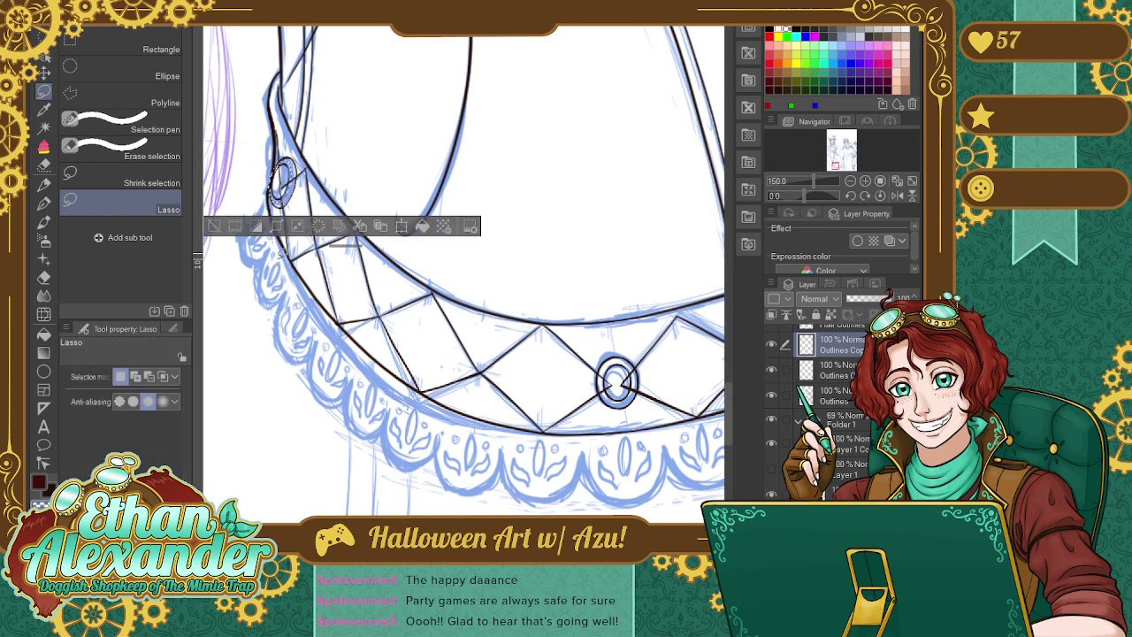
left_click(216, 227)
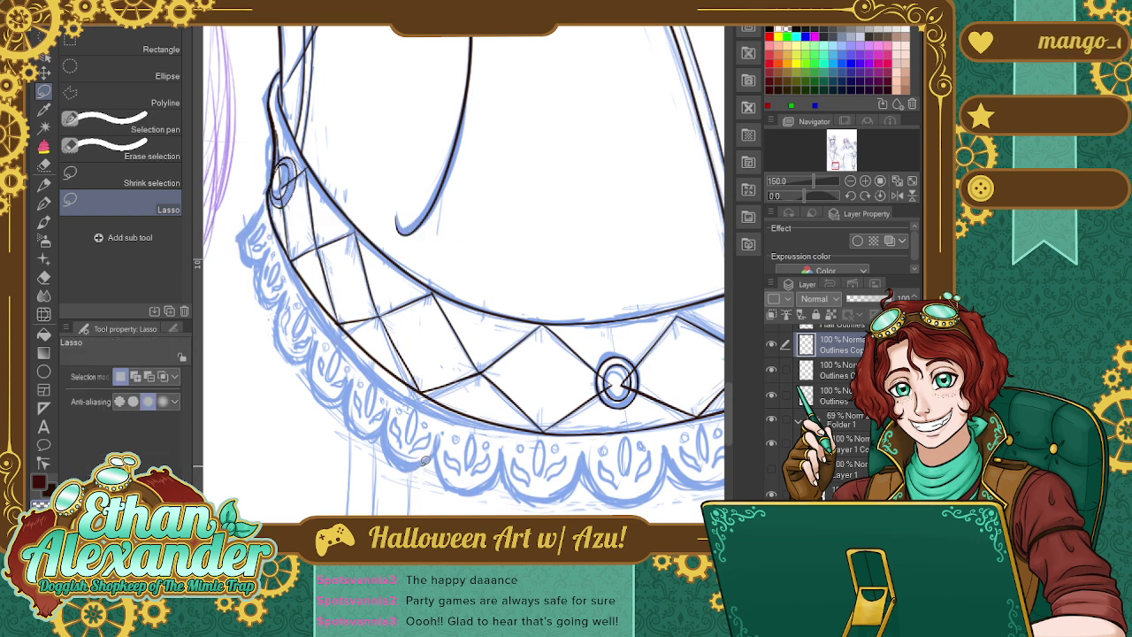
left_click(43, 71)
left_click_drag(630, 395, 284, 180)
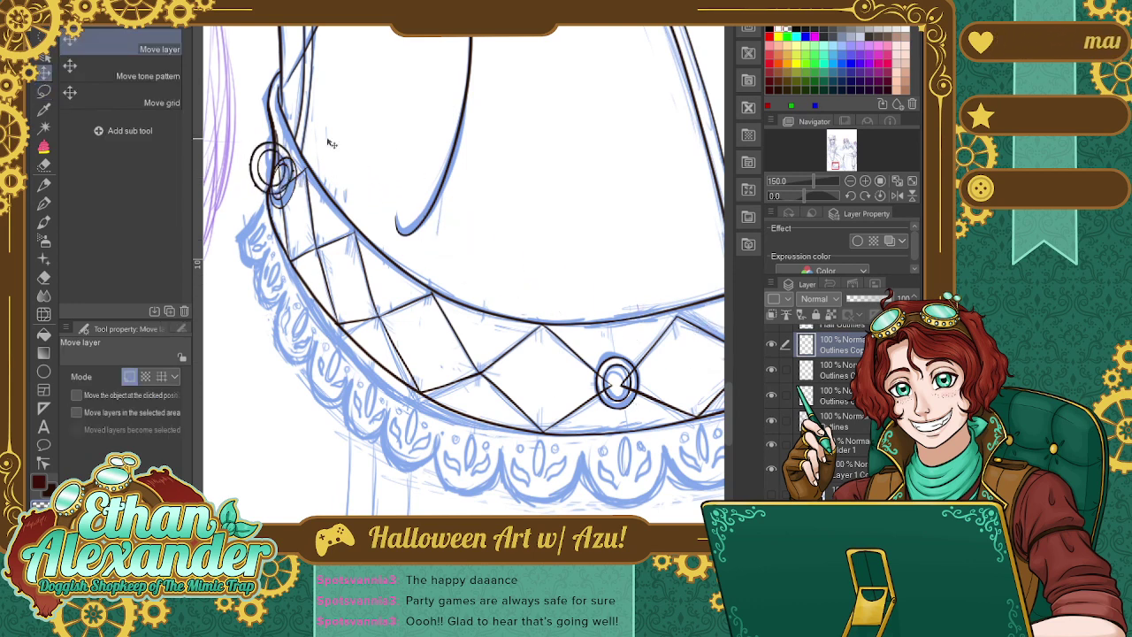
left_click_drag(330, 143, 341, 161)
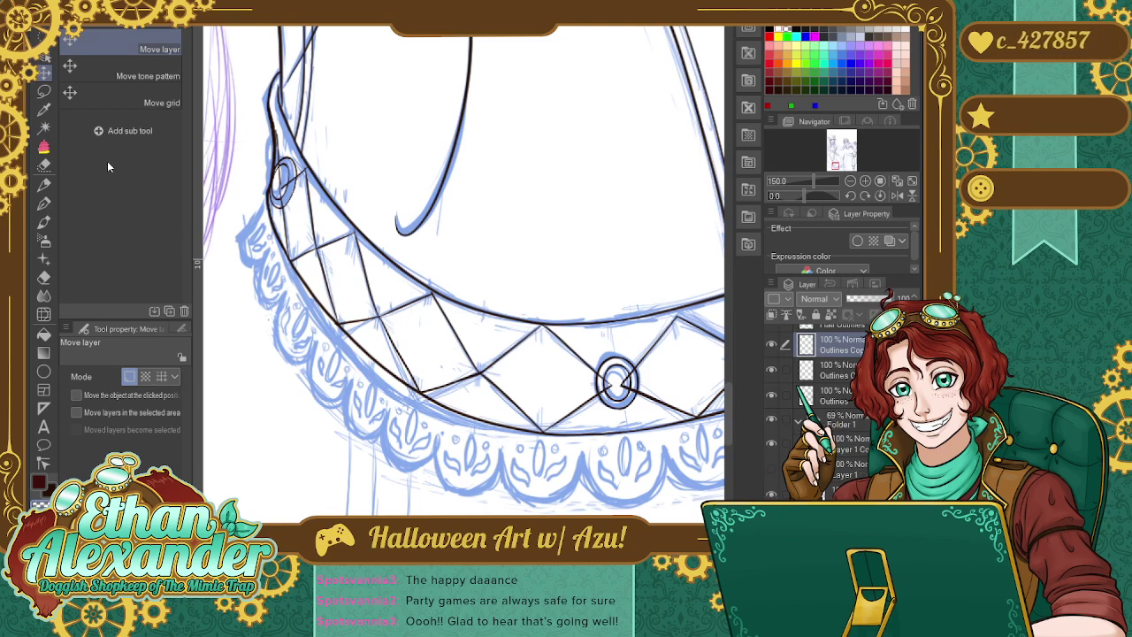
Ink a short curved line beside the leftmost ring, then lasso the ring and adjust its fit with a transform.
left_click(43, 202)
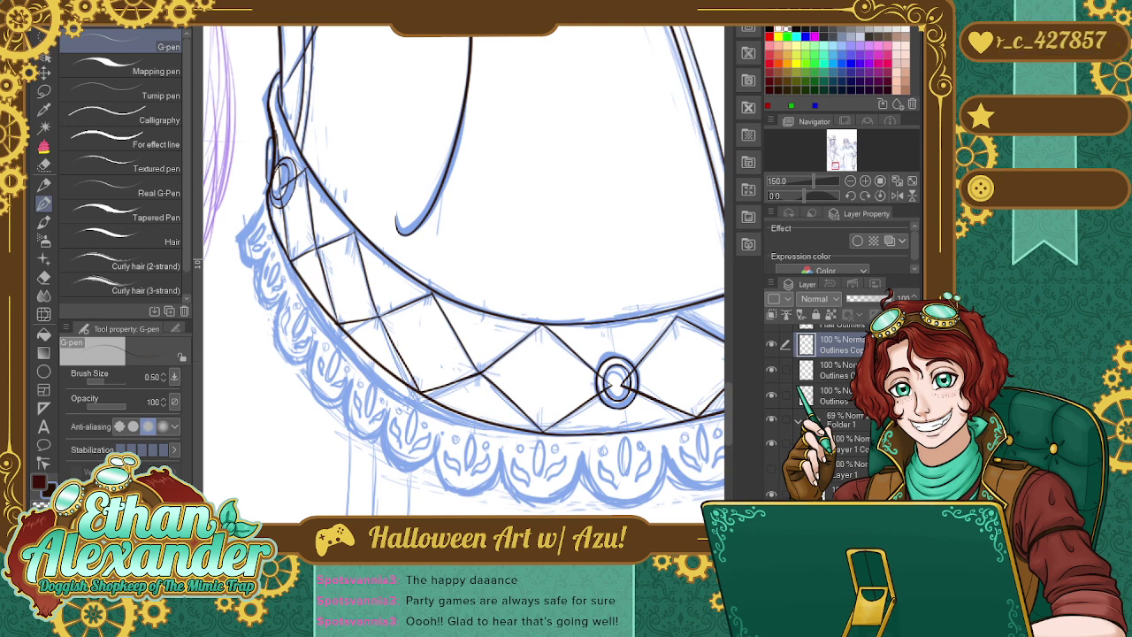
left_click(43, 91)
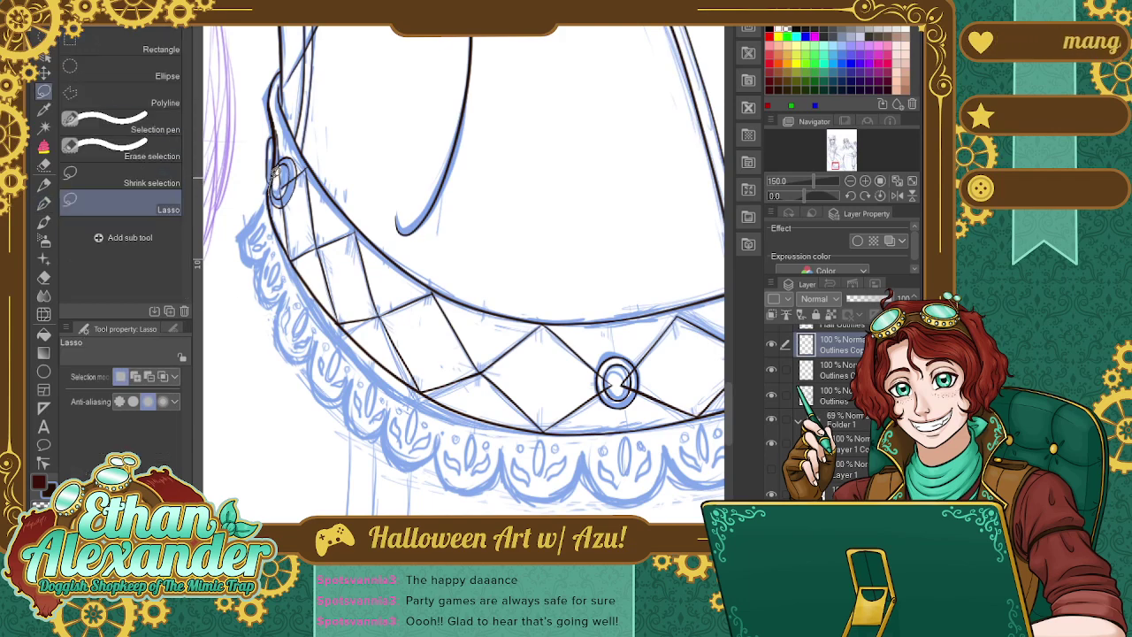
mouse_move(305, 183)
left_mouse_down()
mouse_move(276, 217)
mouse_move(299, 177)
left_mouse_up()
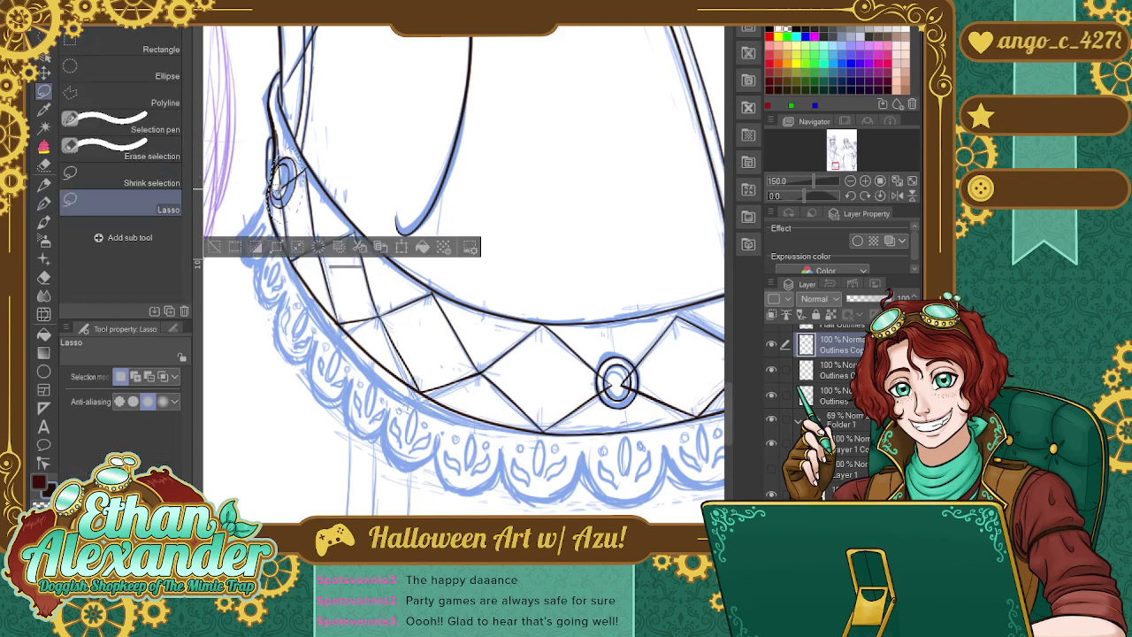
left_click(400, 247)
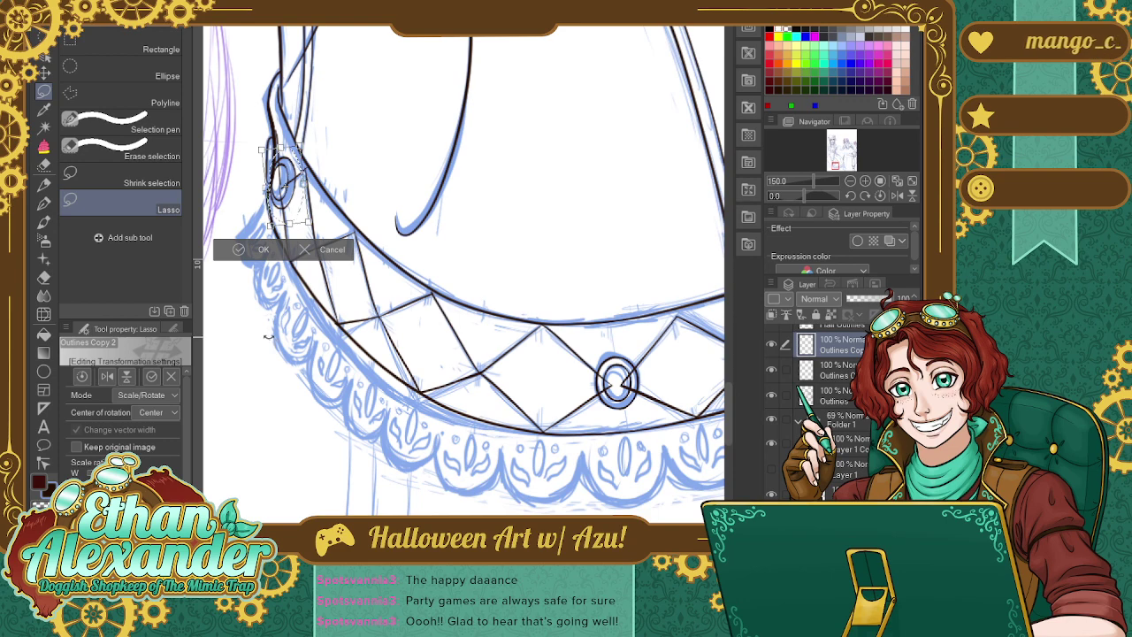
left_click(241, 252)
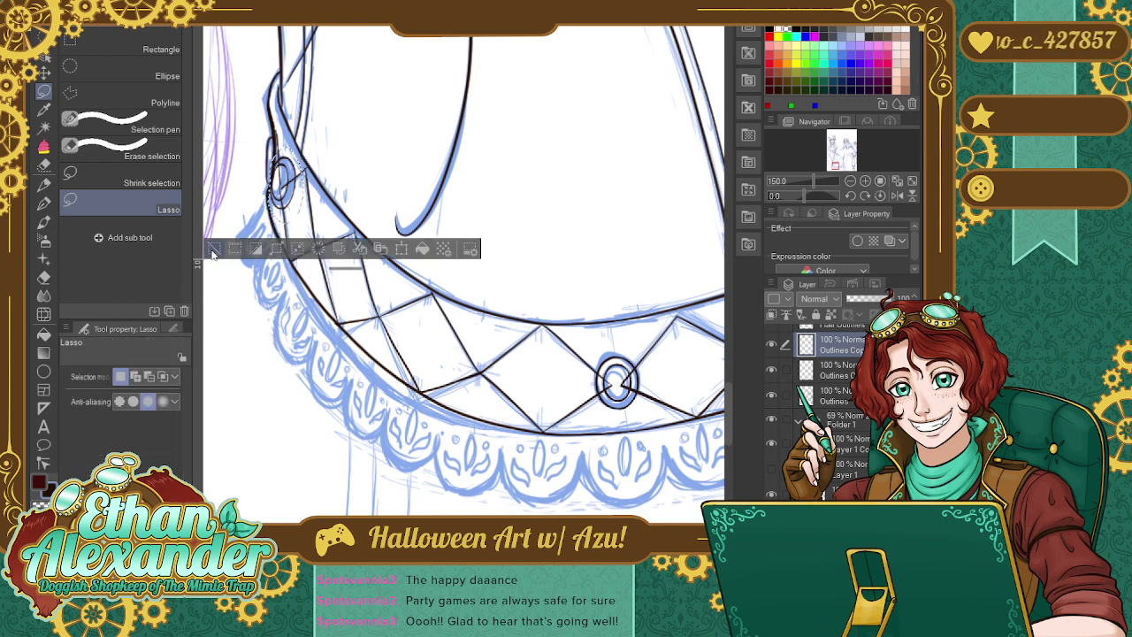
Ink a narrow side-on oval ring with the G-pen along the upper right edge of the skirt band.
left_click_drag(619, 381, 221, 274)
scroll(730, 385, "up", 5)
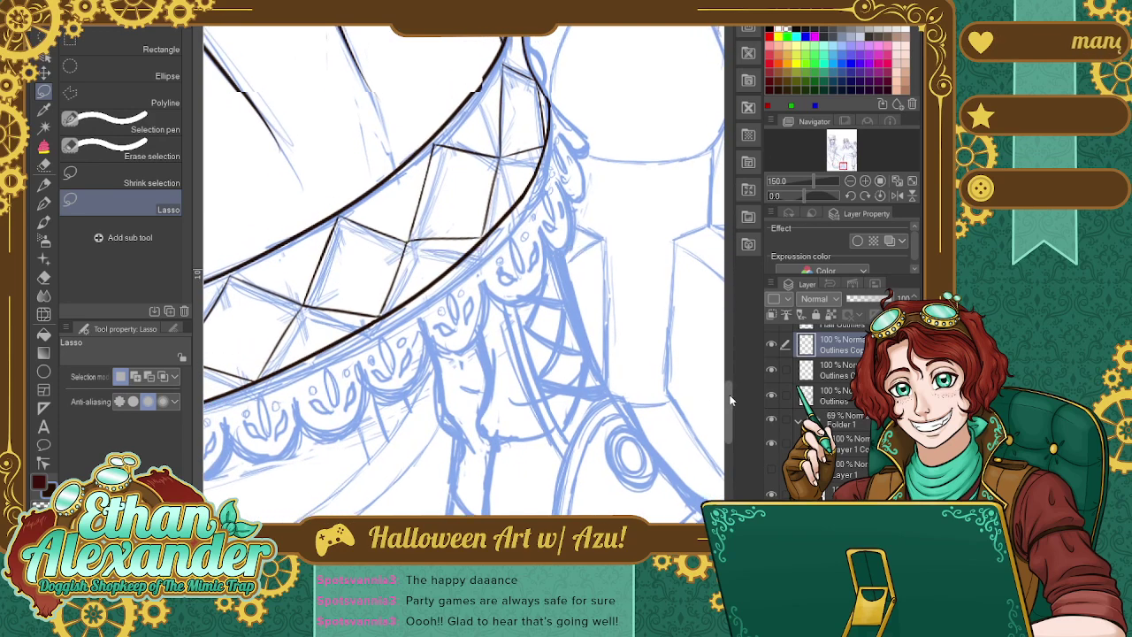
left_click(44, 202)
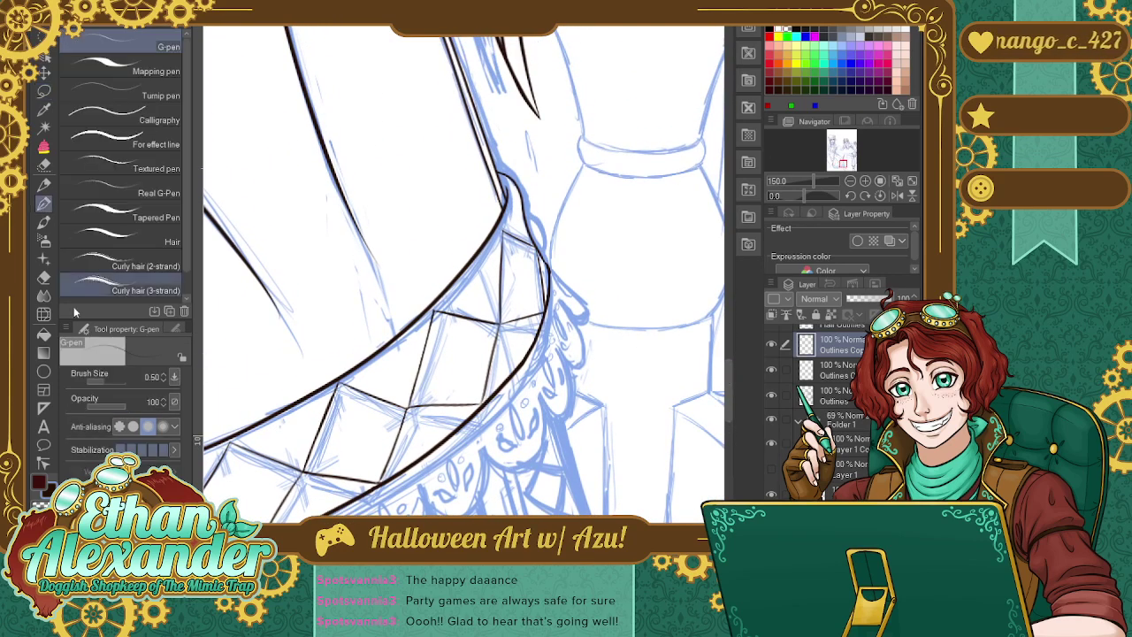
left_click_drag(525, 215, 543, 257)
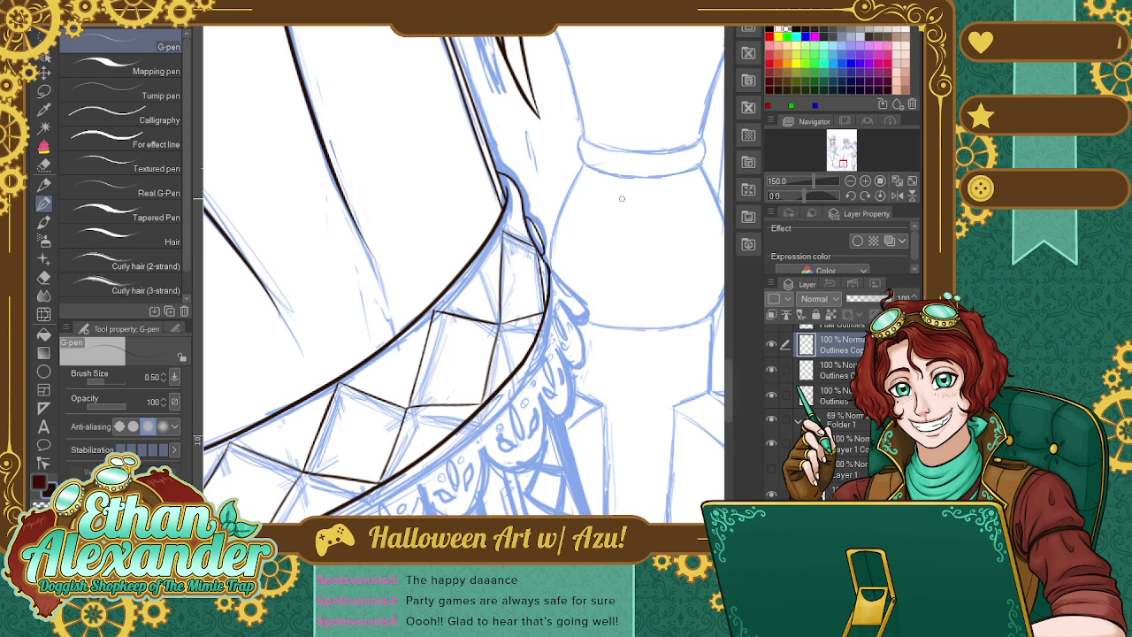
Make the original Outlines layer beneath the ring copies the active layer.
scroll(621, 491, "down", 1)
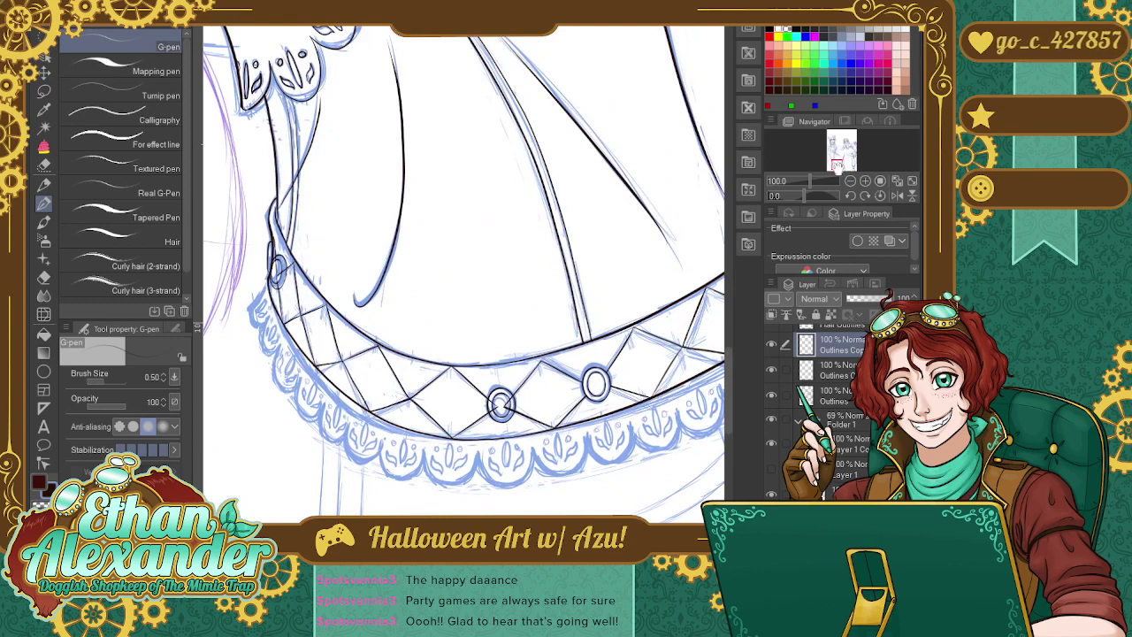
left_click(835, 369)
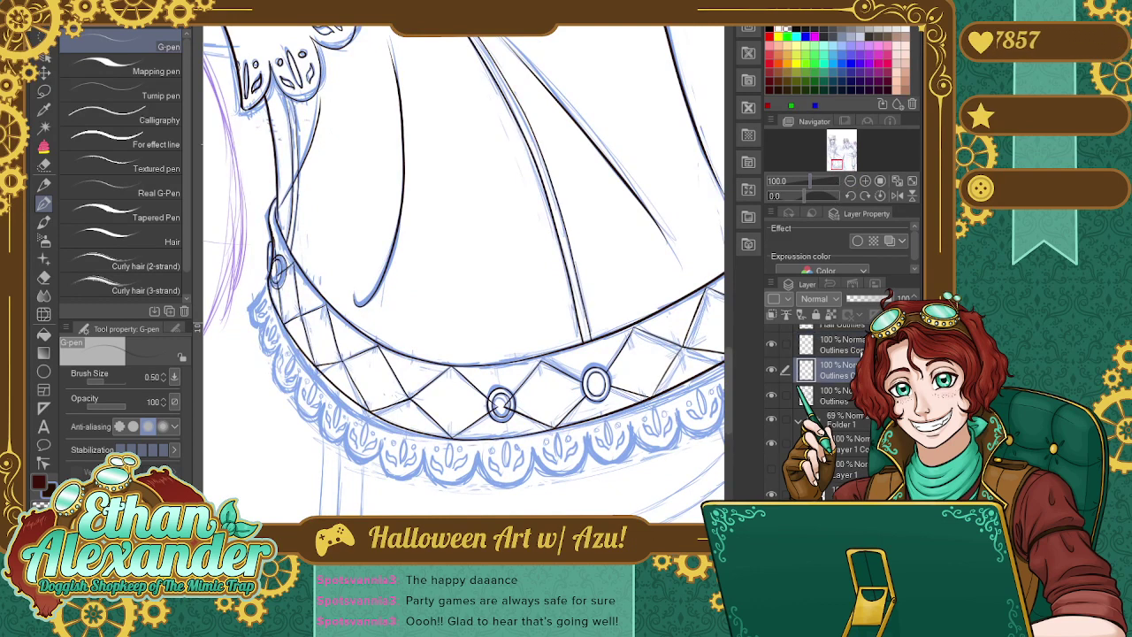
left_click(835, 345)
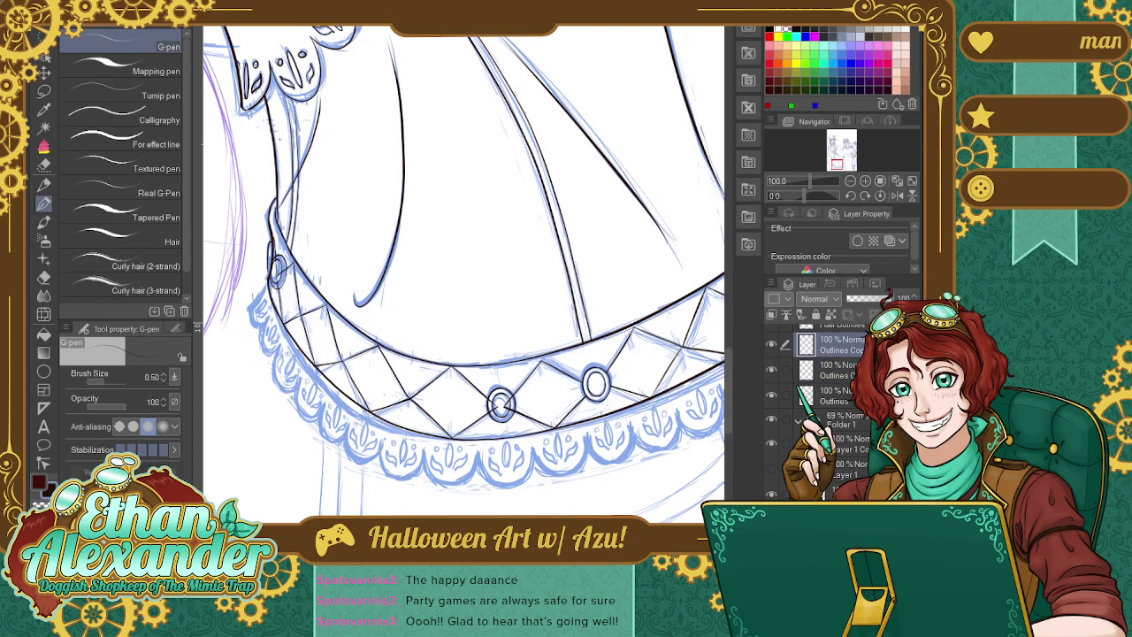
left_click(836, 396)
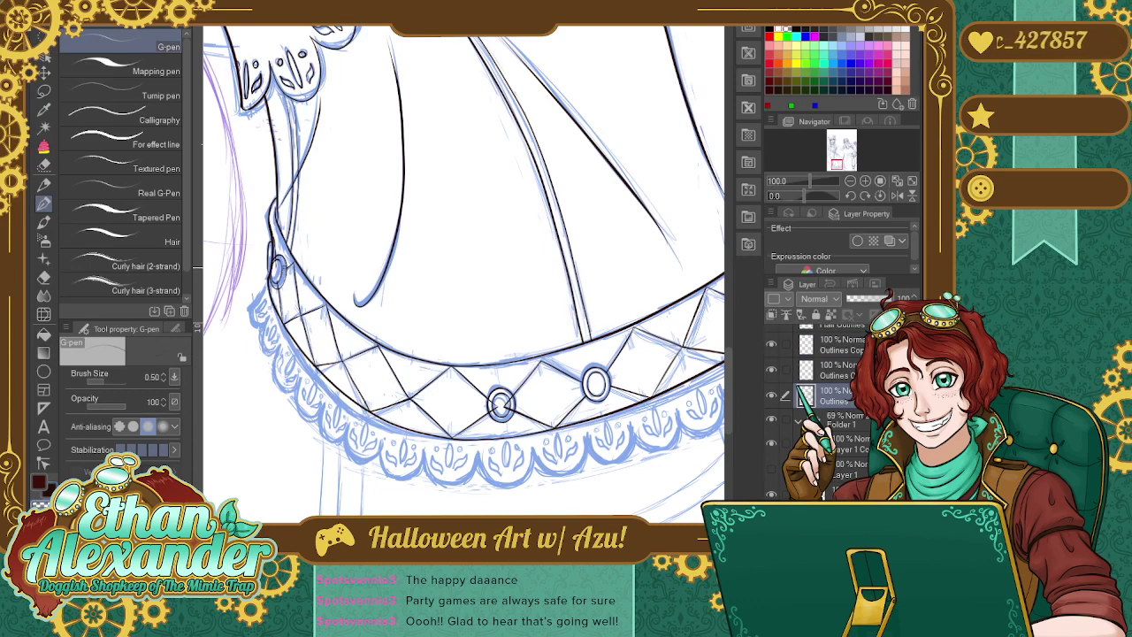
Review the inked diamond band up close, then check the line art alone by briefly hiding the sketch in Folder 1.
left_click(865, 180)
left_click(835, 162)
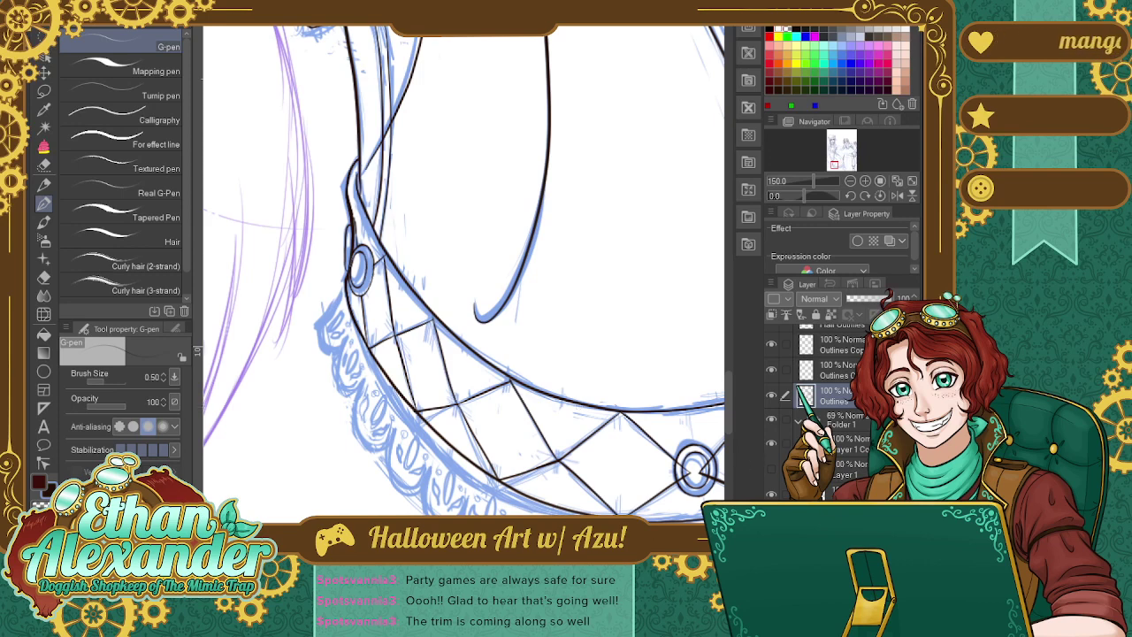
left_click(836, 166)
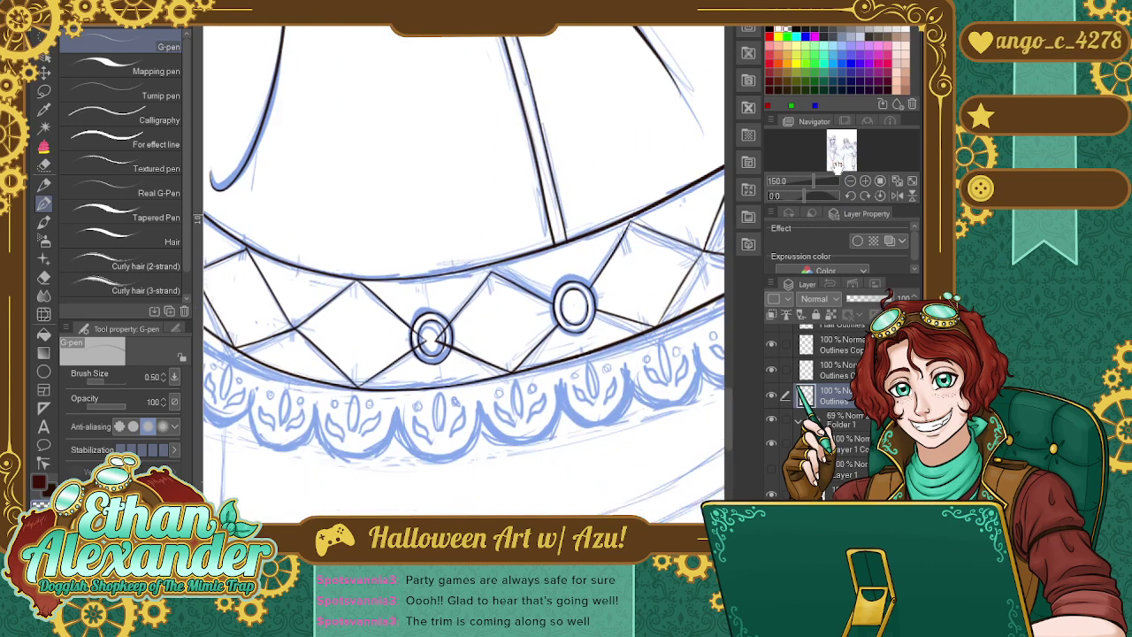
left_click(836, 165)
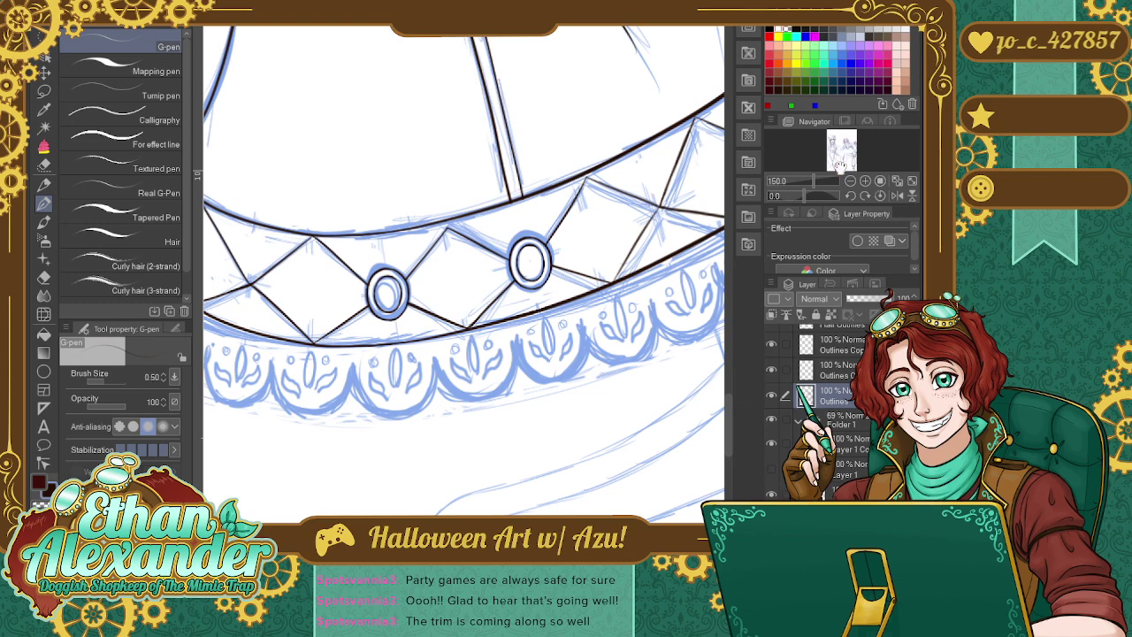
left_click_drag(530, 265, 309, 437)
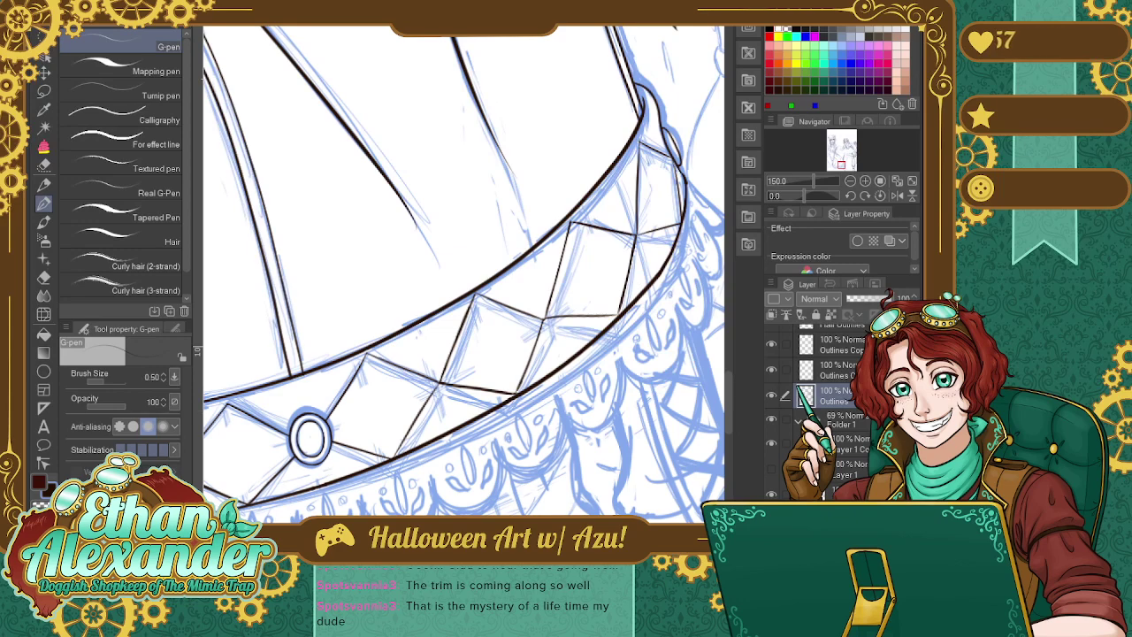
scroll(459, 274, "down", 3)
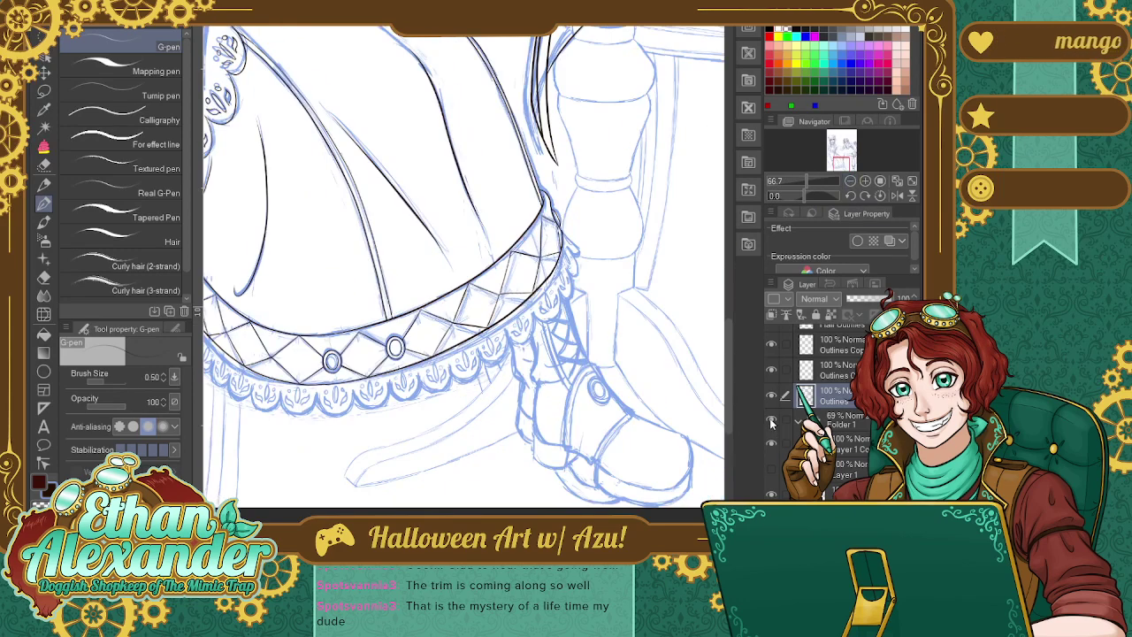
left_click(770, 423)
left_click_drag(843, 168, 840, 164)
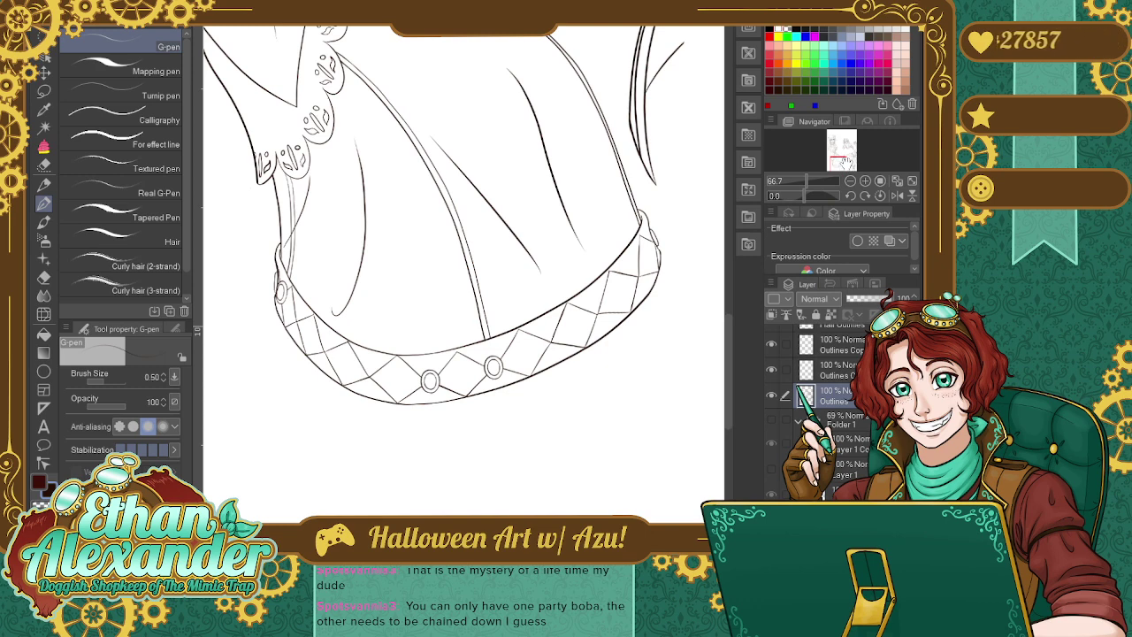
left_click_drag(842, 161, 839, 155)
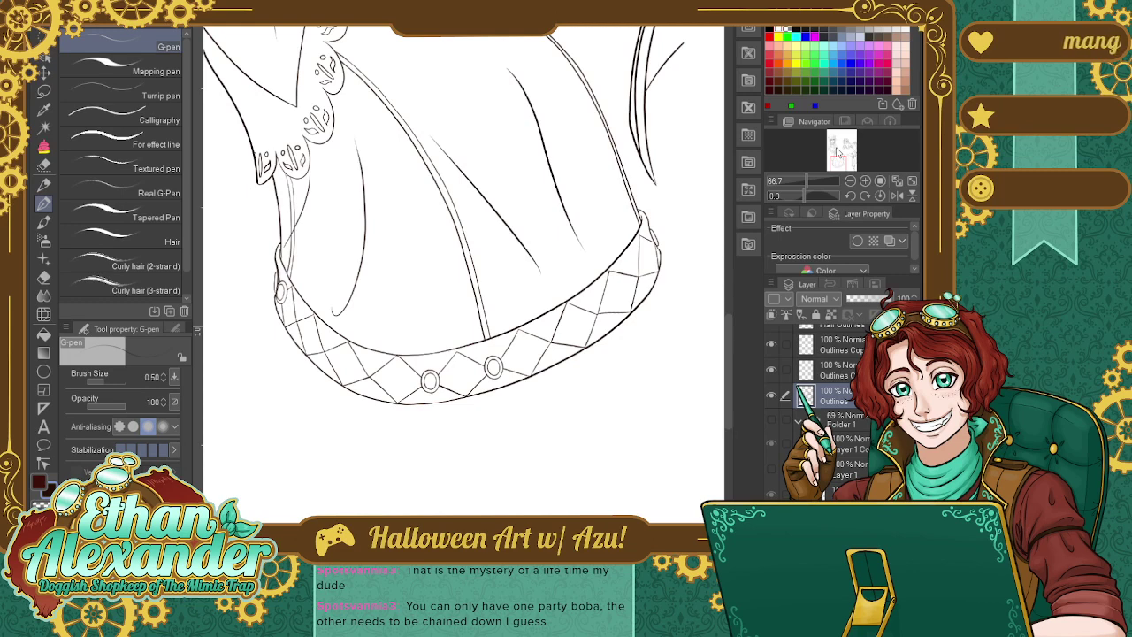
left_click(771, 421)
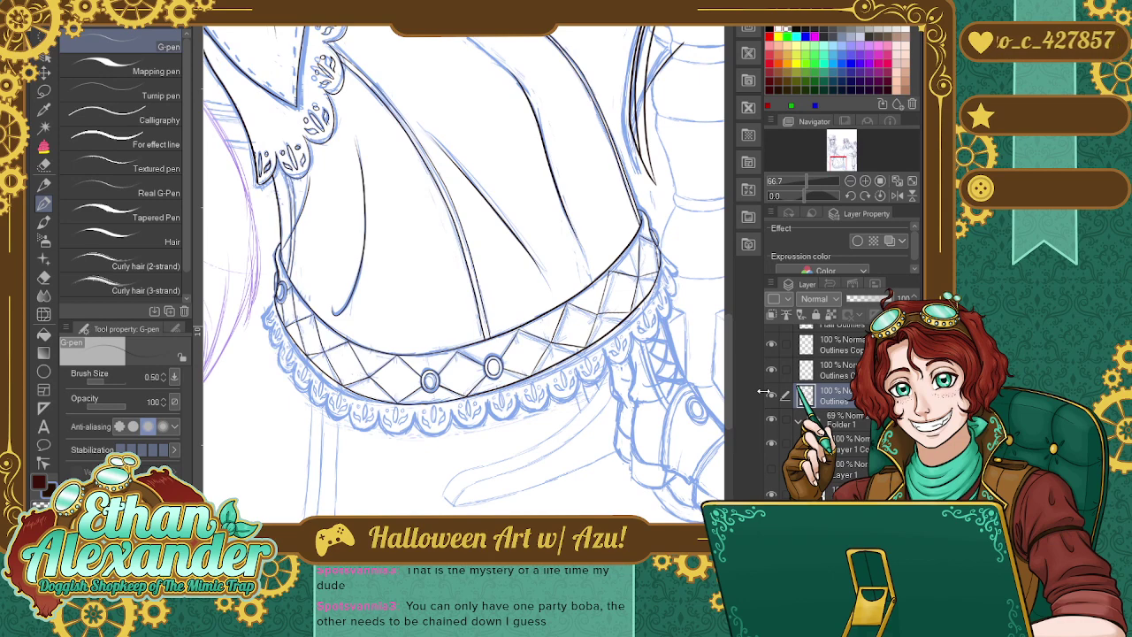
Ink the outline of the first lace scallop at the trim's left end, just below the side ring, redrawing it until it fits.
key("ctrl+plus")
key("ctrl+plus")
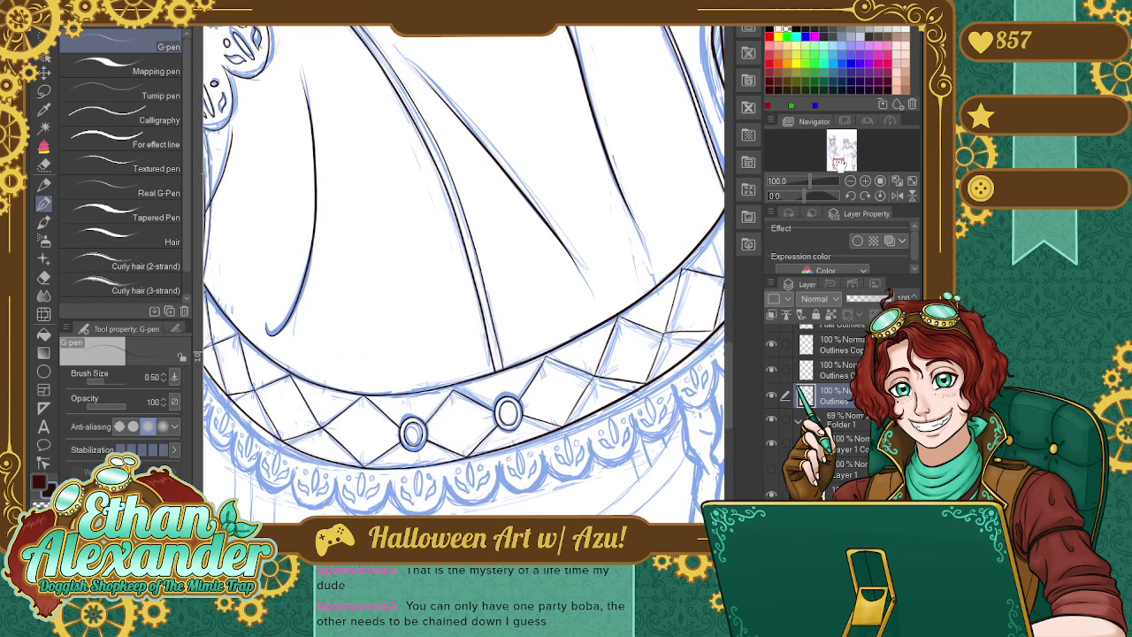
scroll(463, 274, "left", 3)
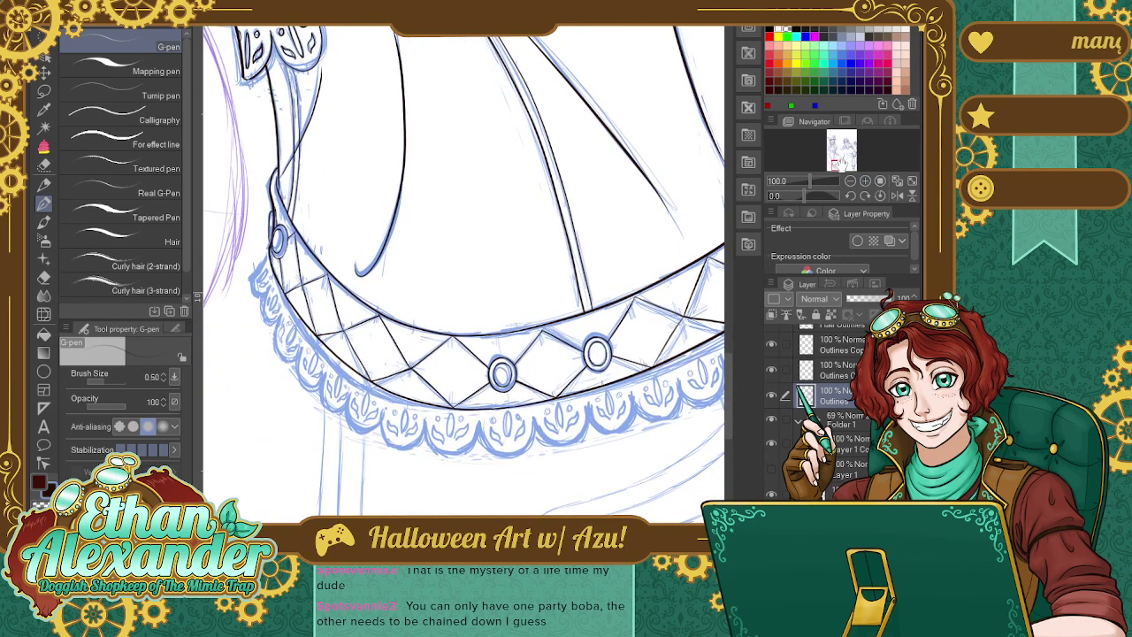
left_click_drag(840, 168, 827, 166)
left_click(864, 181)
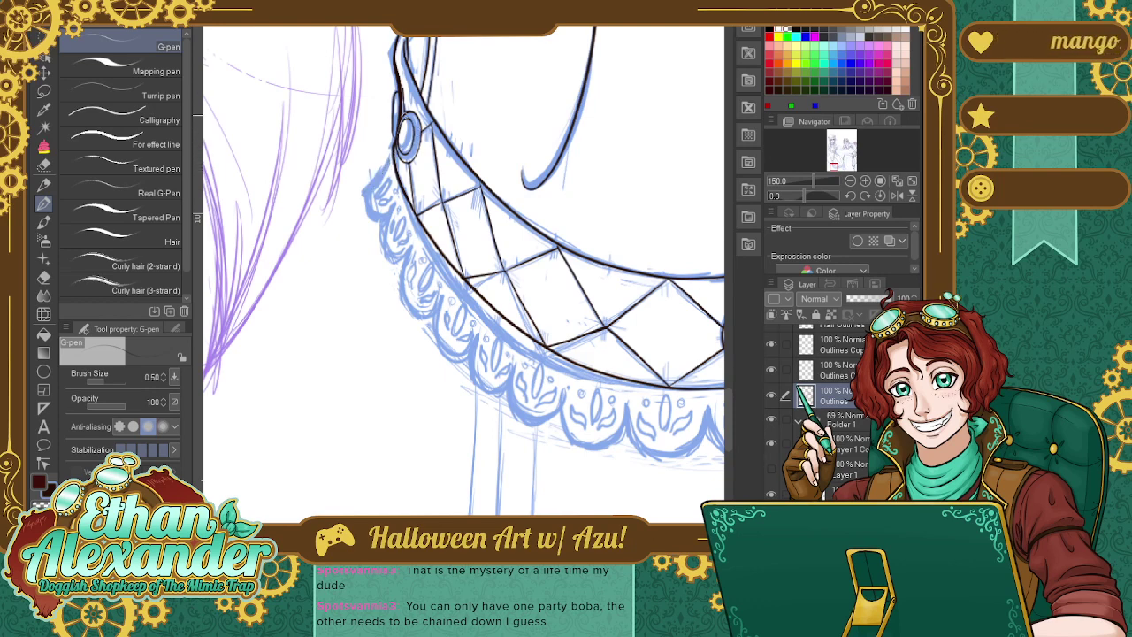
mouse_move(391, 168)
left_mouse_down()
mouse_move(362, 198)
mouse_move(389, 211)
left_mouse_up()
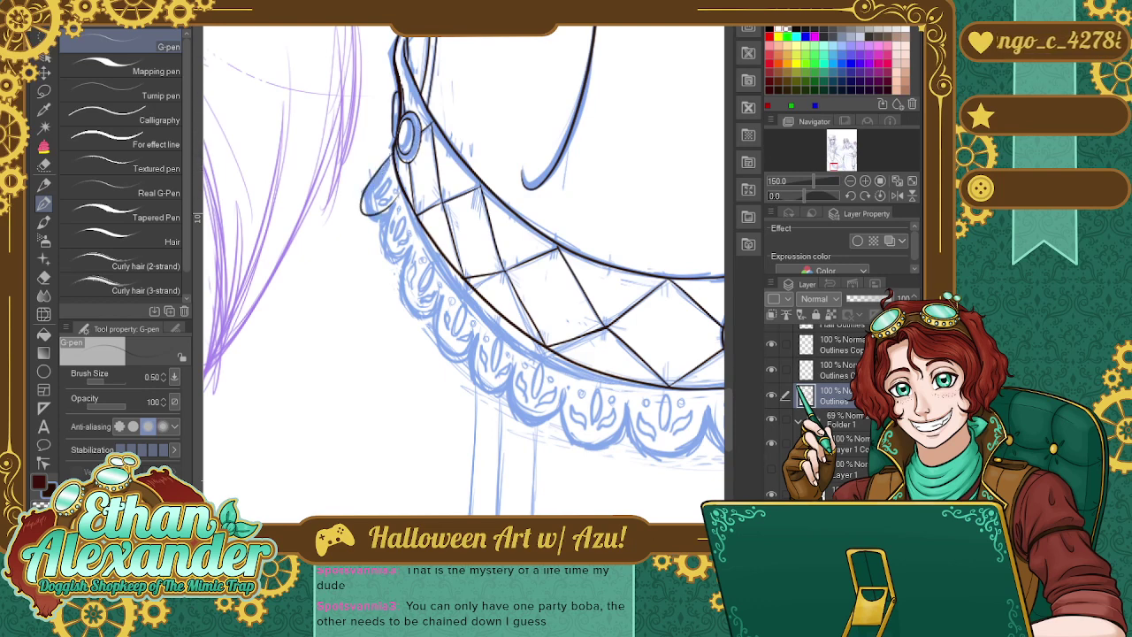
key("ctrl+z")
left_click_drag(394, 154, 368, 214)
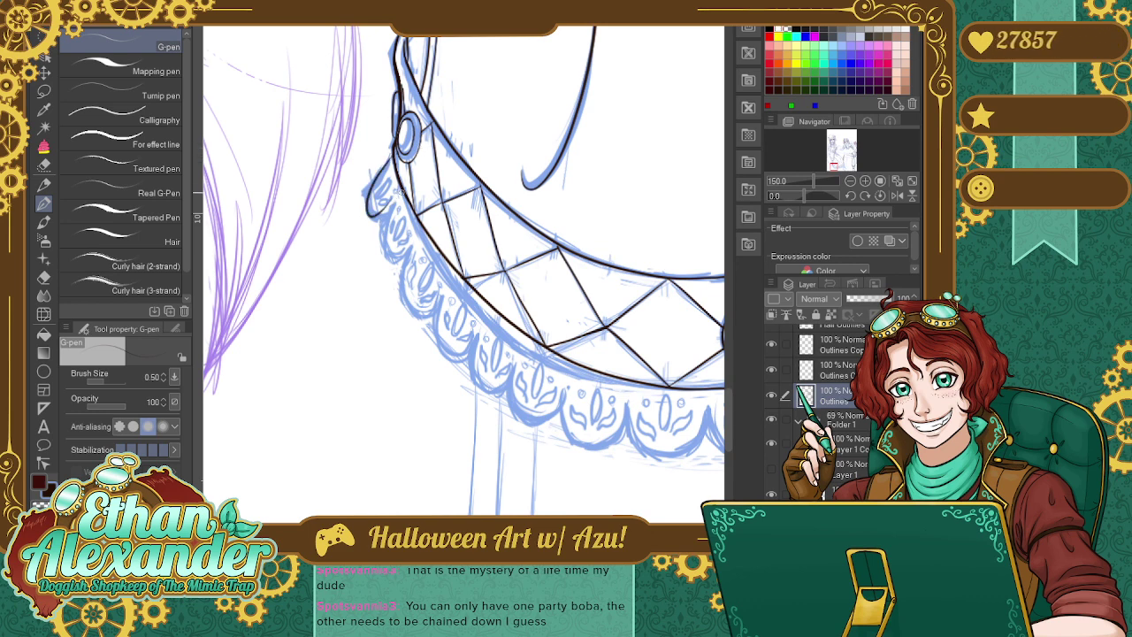
key("ctrl+z")
mouse_move(392, 154)
left_mouse_down()
mouse_move(369, 210)
mouse_move(396, 214)
left_mouse_up()
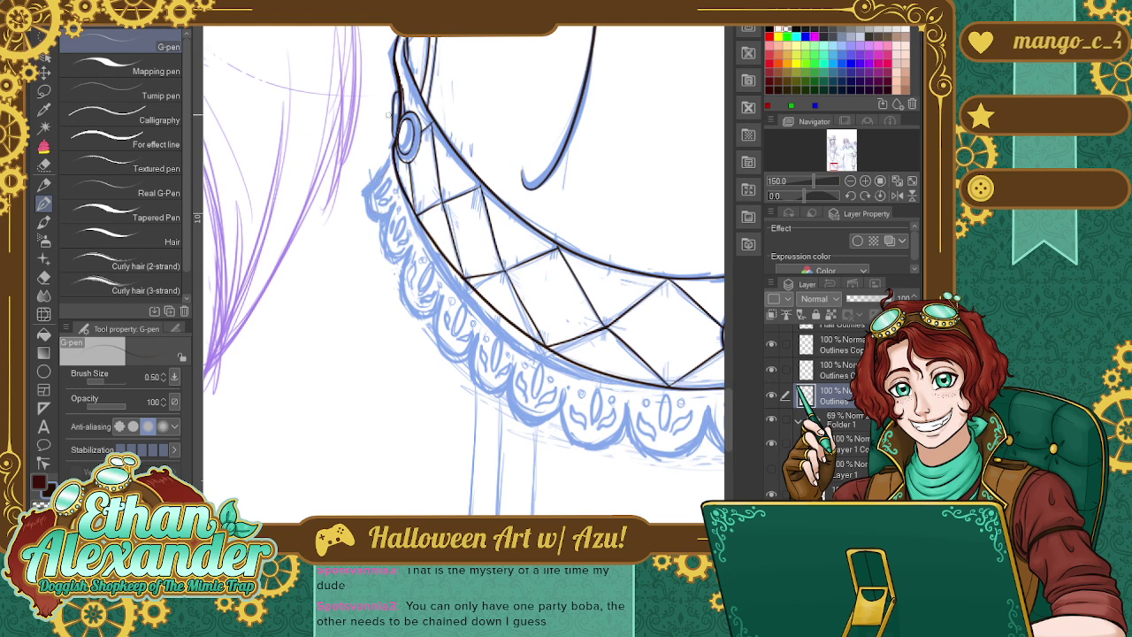
key("ctrl+z")
mouse_move(394, 150)
left_mouse_down()
mouse_move(365, 200)
mouse_move(395, 214)
mouse_move(386, 256)
mouse_move(408, 258)
left_mouse_up()
key("ctrl+z")
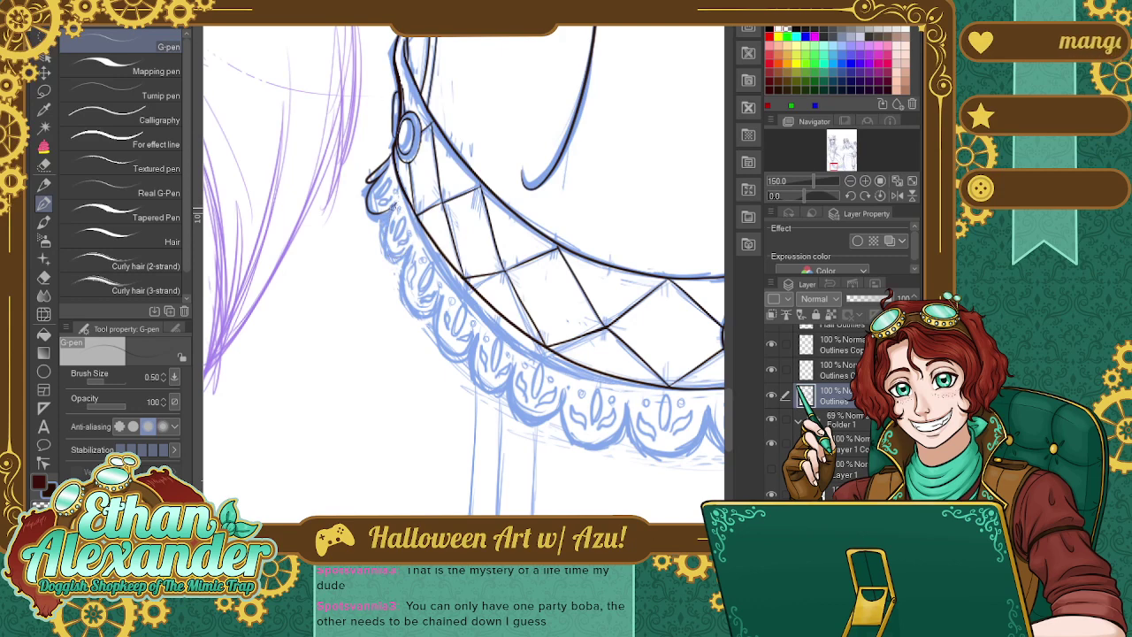
Ink the second and third lace scallops from the left with the G-pen, following the blue sketch.
left_click_drag(395, 207, 386, 239)
left_click_drag(385, 239, 416, 256)
key("ctrl+z")
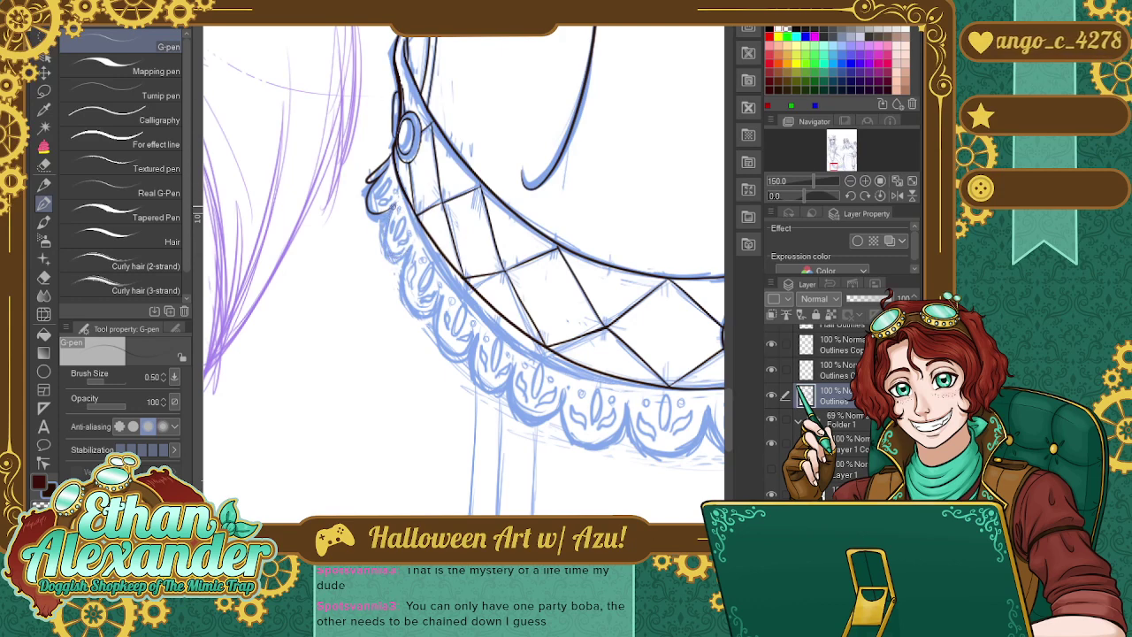
left_click_drag(393, 207, 416, 258)
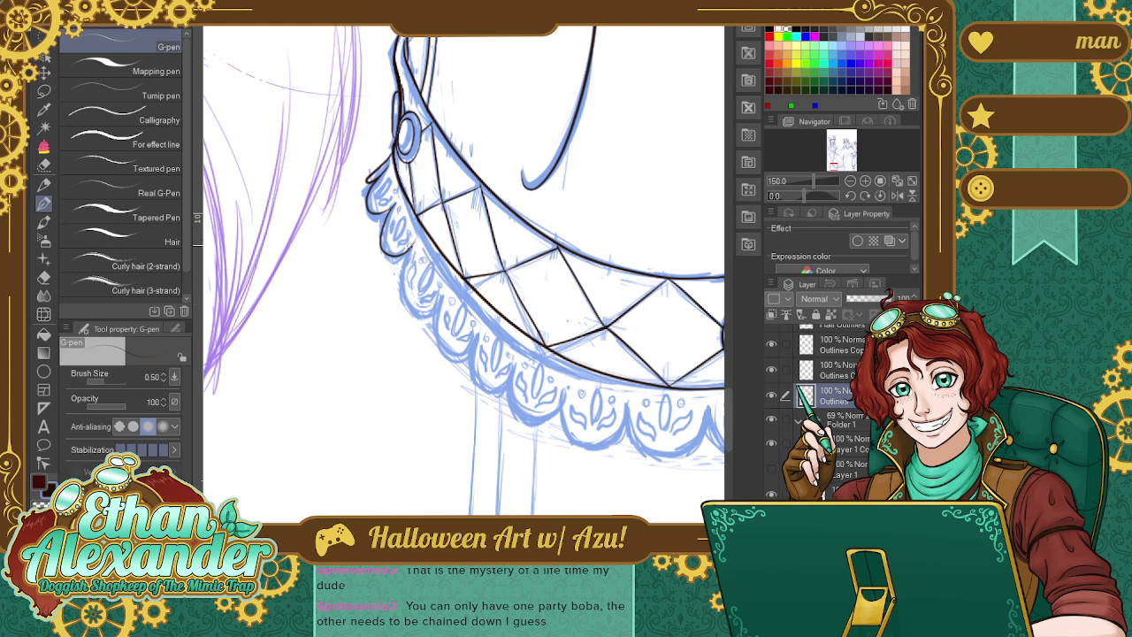
left_click_drag(408, 242, 444, 315)
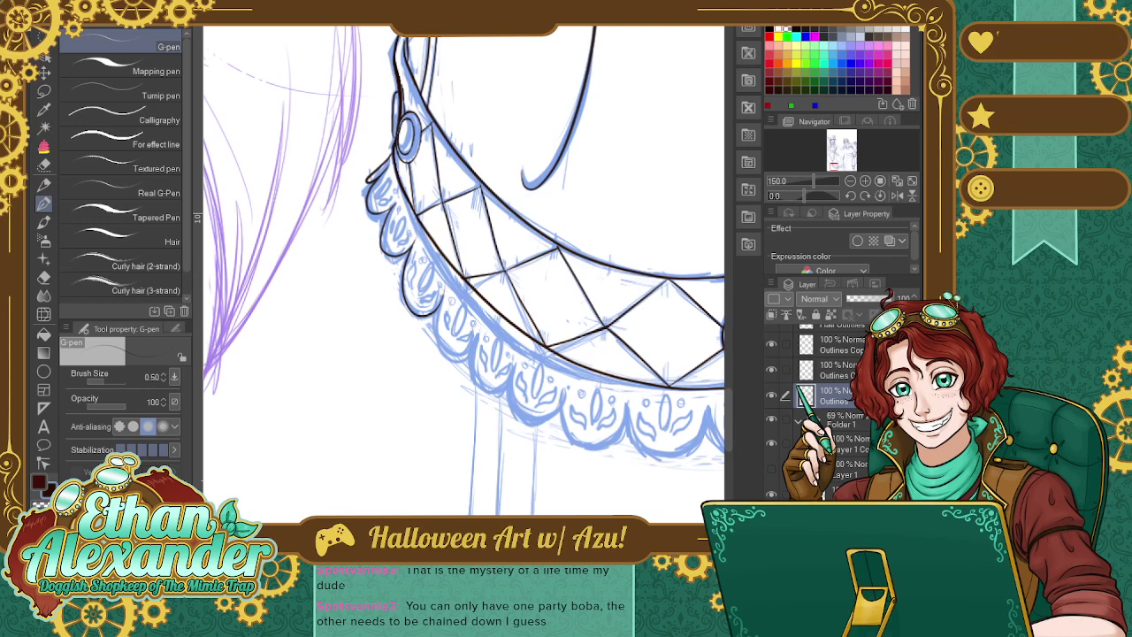
Ink the fourth and fifth lace scallops along the lower left curve of the trim, redrawing the fourth until it fits.
left_click_drag(443, 292, 476, 366)
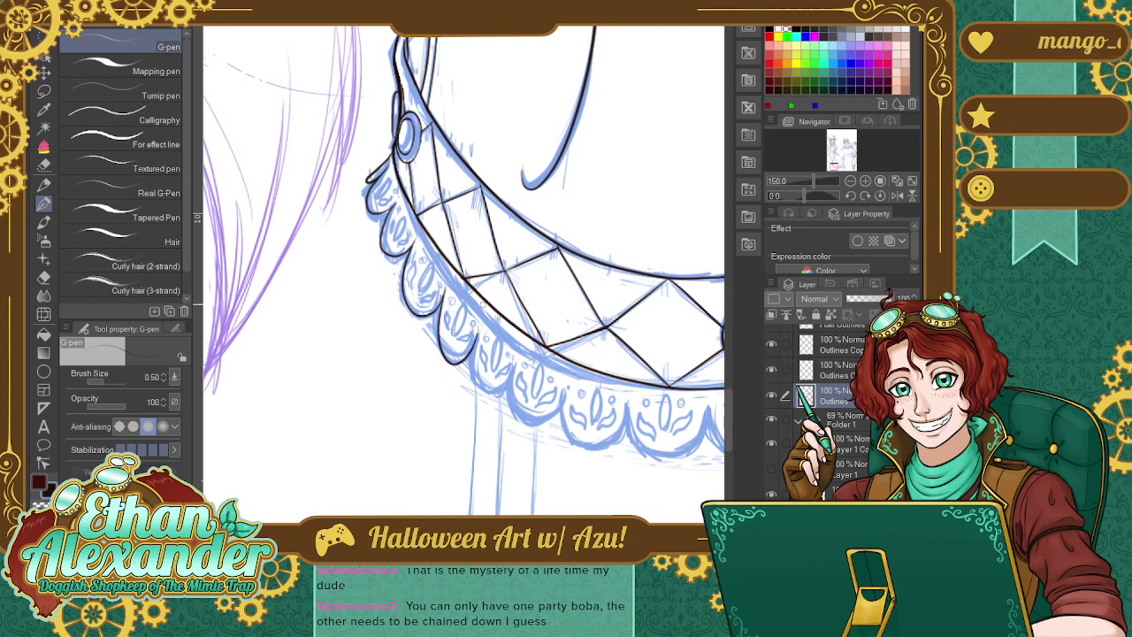
key("ctrl+z")
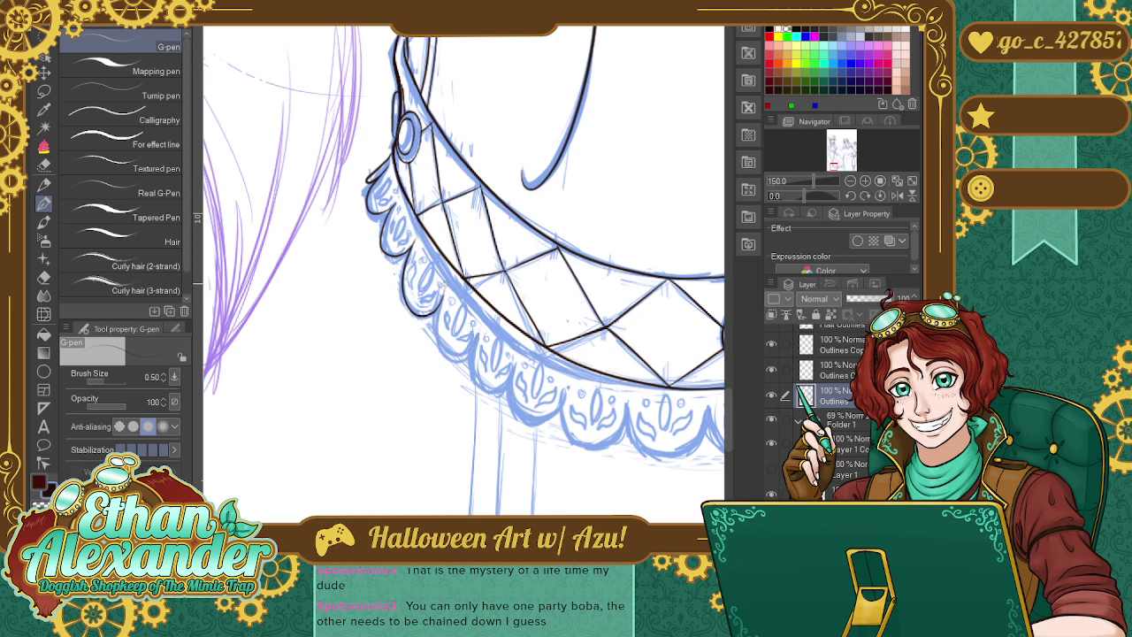
mouse_move(444, 281)
left_mouse_down()
mouse_move(445, 352)
mouse_move(475, 362)
left_mouse_up()
key("ctrl+z")
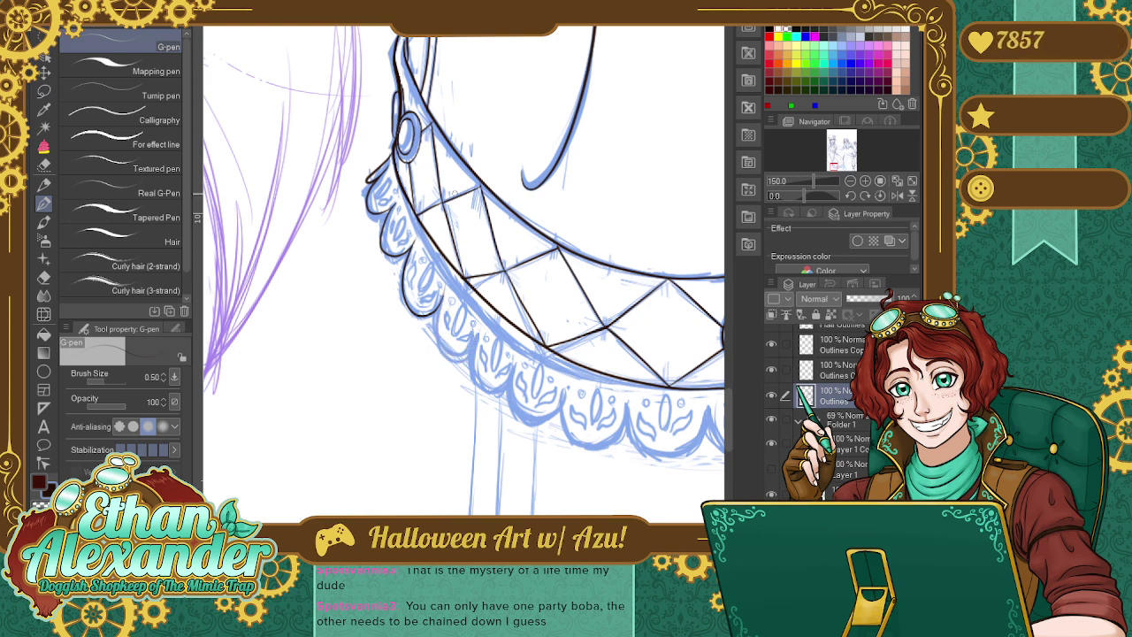
left_click_drag(439, 286, 478, 363)
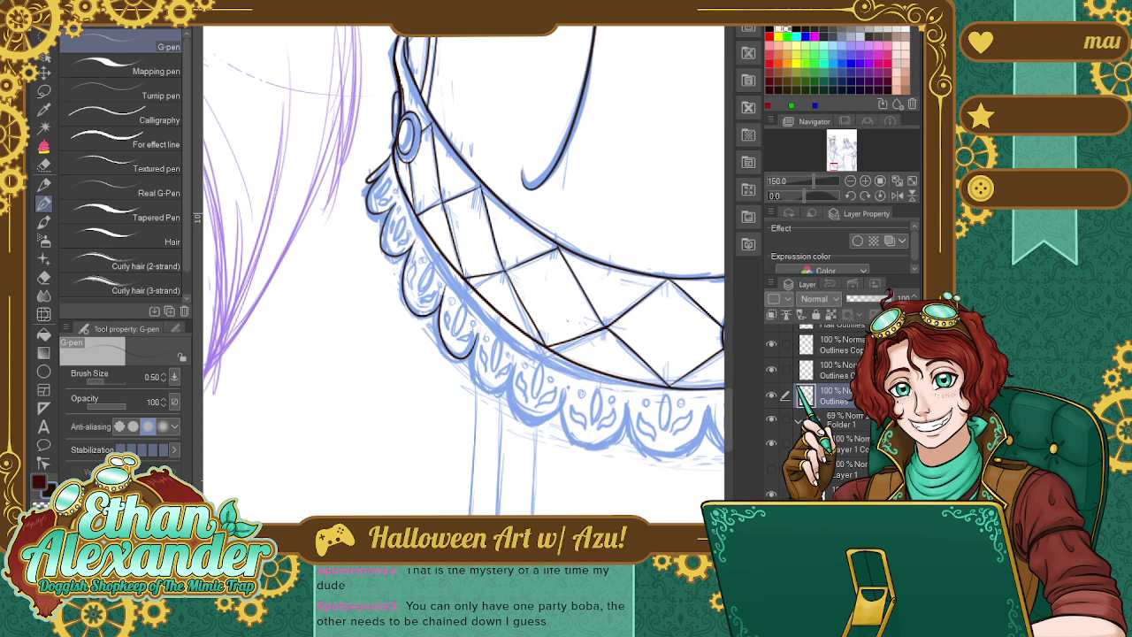
key("ctrl+z")
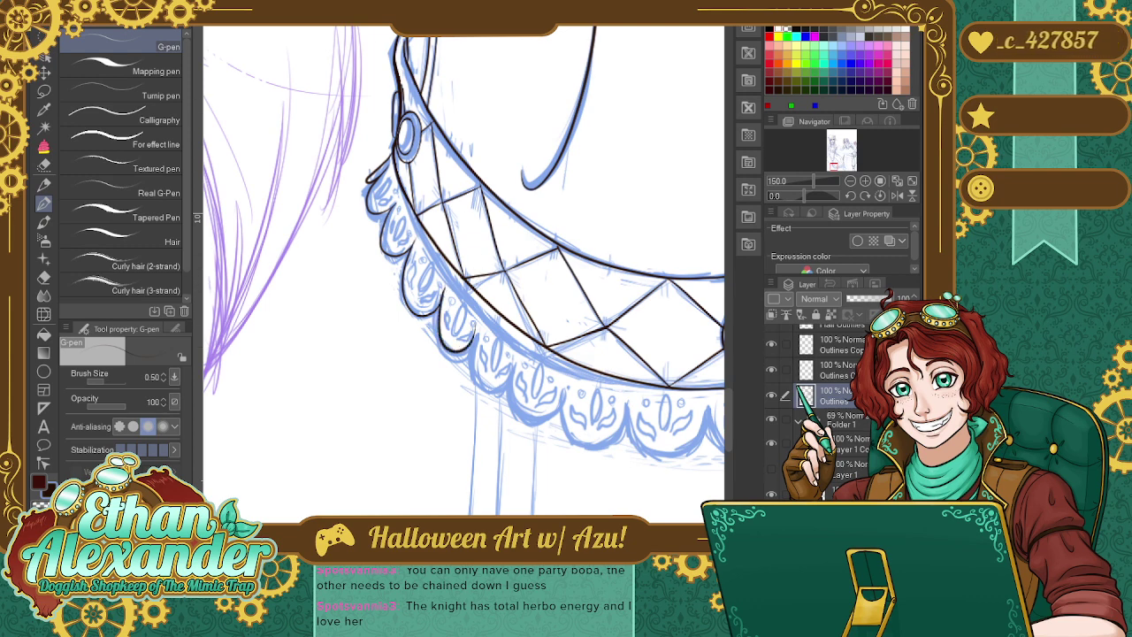
mouse_move(444, 290)
left_mouse_down()
mouse_move(448, 334)
mouse_move(518, 389)
left_mouse_up()
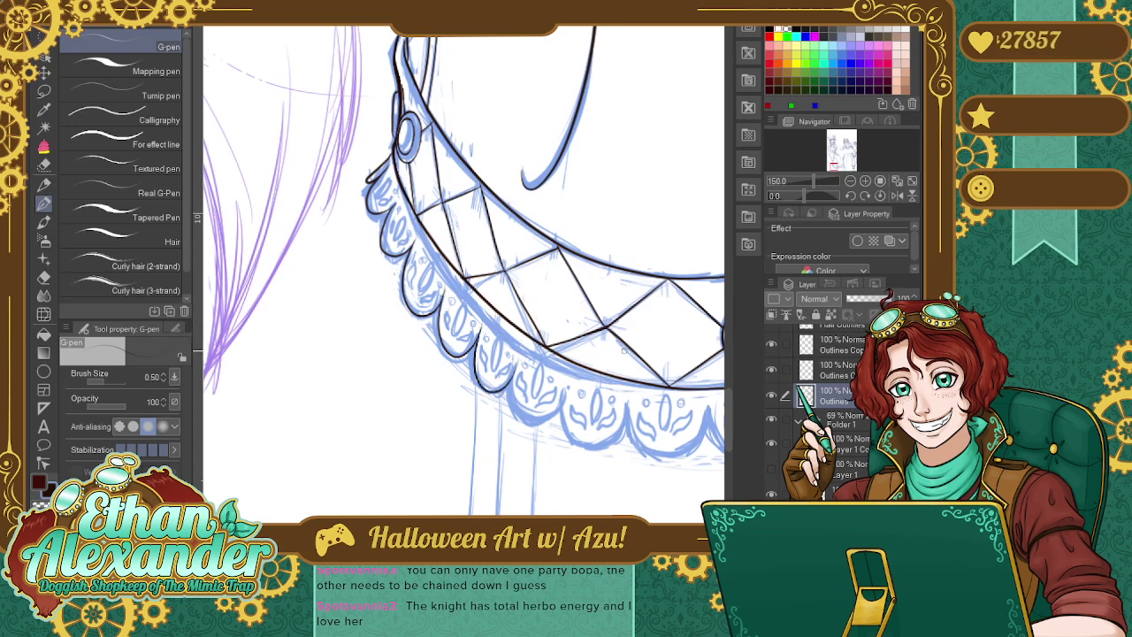
Lasso the newly inked scallops, apply a Scale/Rotate transform to them and return to the G-pen.
key("m")
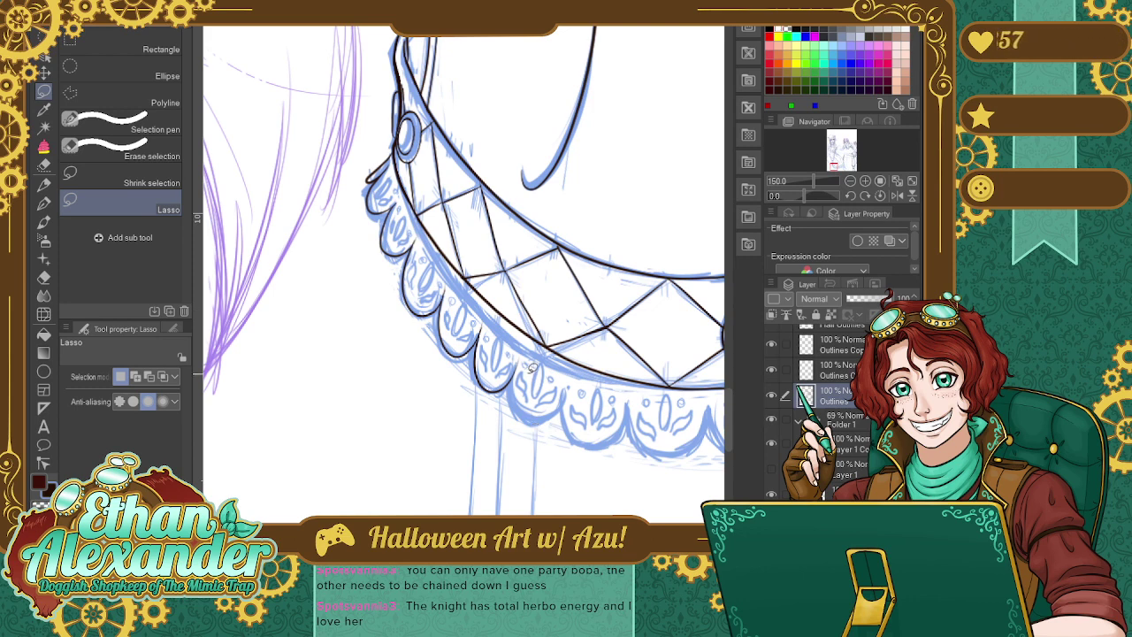
mouse_move(533, 369)
left_mouse_down()
mouse_move(521, 394)
mouse_move(430, 378)
mouse_move(401, 301)
mouse_move(418, 239)
mouse_move(534, 350)
mouse_move(542, 371)
mouse_move(526, 399)
left_mouse_up()
left_click(525, 439)
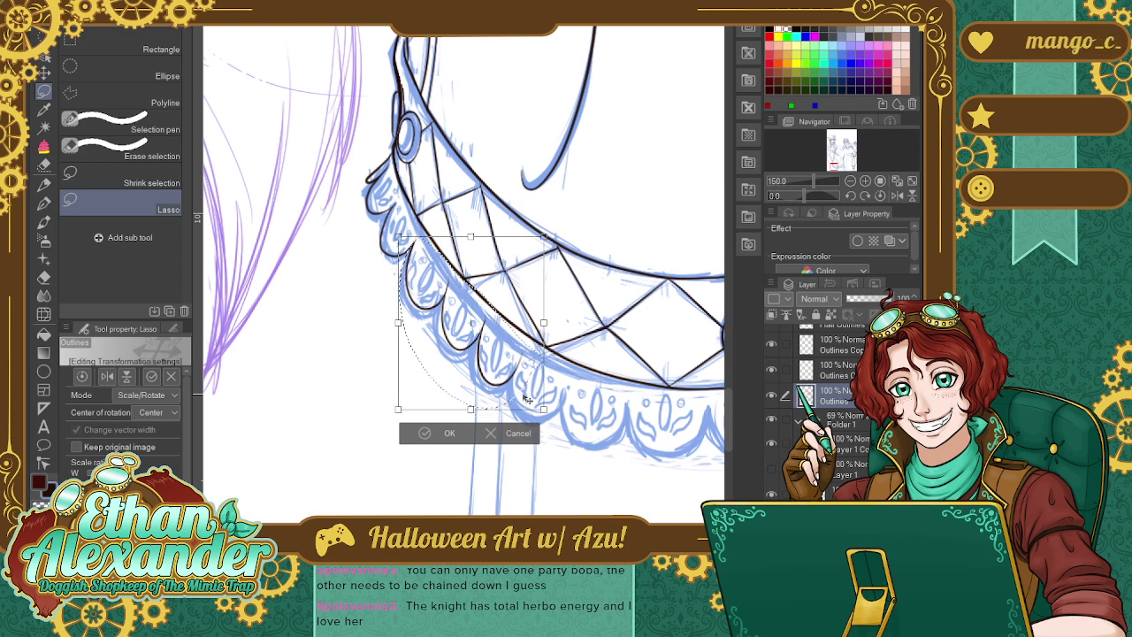
left_click(430, 437)
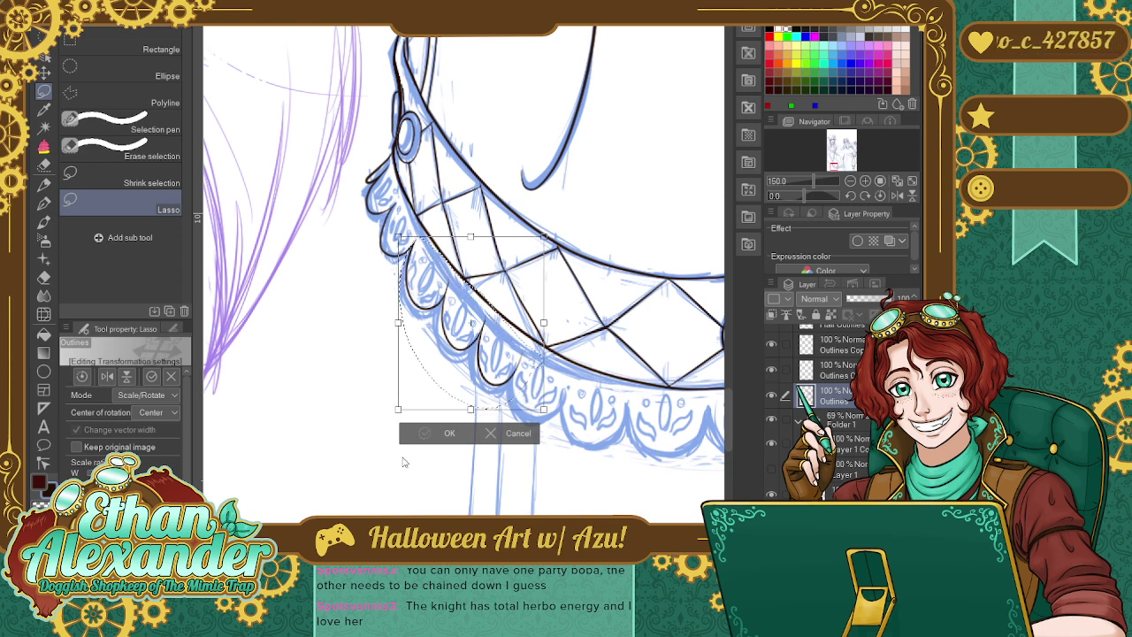
left_click(45, 203)
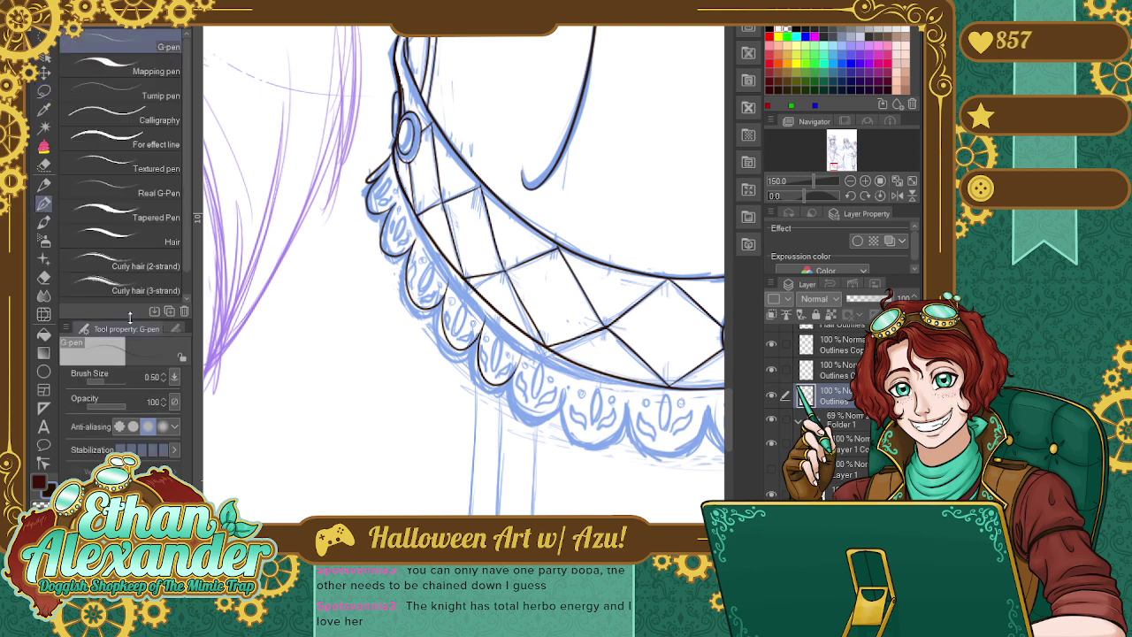
Try to ink the sixth lace scallop beside the fifth one, undoing each attempt.
mouse_move(519, 363)
left_mouse_down()
mouse_move(545, 412)
mouse_move(576, 364)
mouse_move(519, 363)
mouse_move(519, 405)
mouse_move(568, 358)
mouse_move(520, 364)
mouse_move(518, 385)
mouse_move(572, 384)
left_mouse_up()
key("ctrl+z")
key("ctrl+z")
key("ctrl+z")
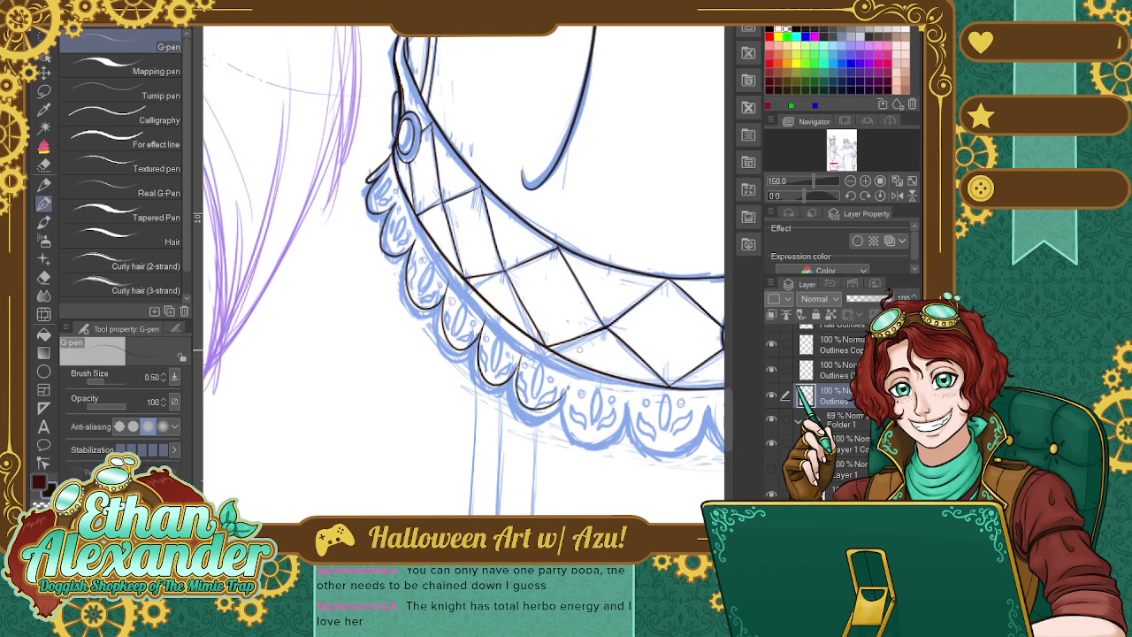
key("ctrl+z")
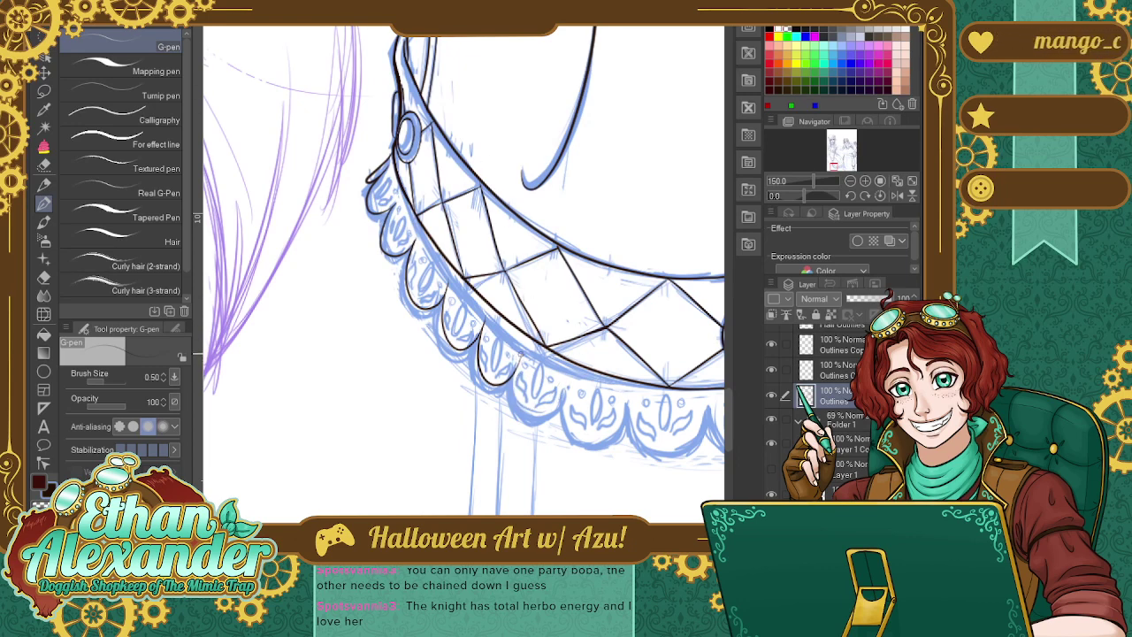
mouse_move(520, 357)
left_mouse_down()
mouse_move(529, 410)
mouse_move(574, 352)
mouse_move(521, 359)
mouse_move(569, 382)
left_mouse_up()
key("ctrl+z")
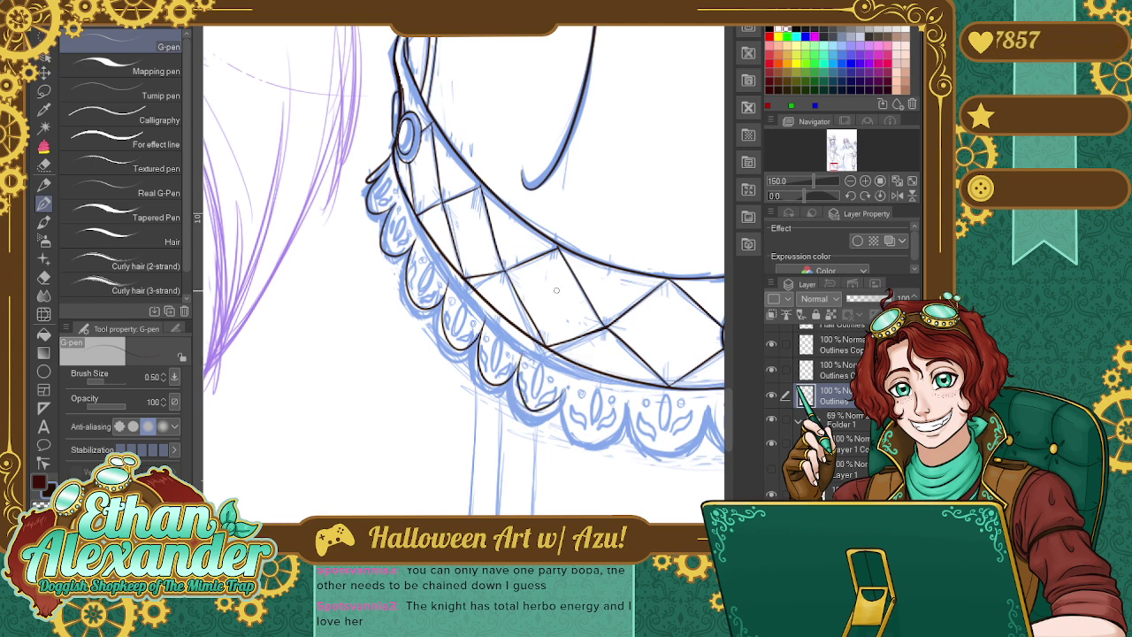
key("ctrl+z")
Ink the sixth and seventh lace scallops from the left below the diamond band, redrawing strokes until they follow the sketch.
left_click_drag(597, 462, 509, 462)
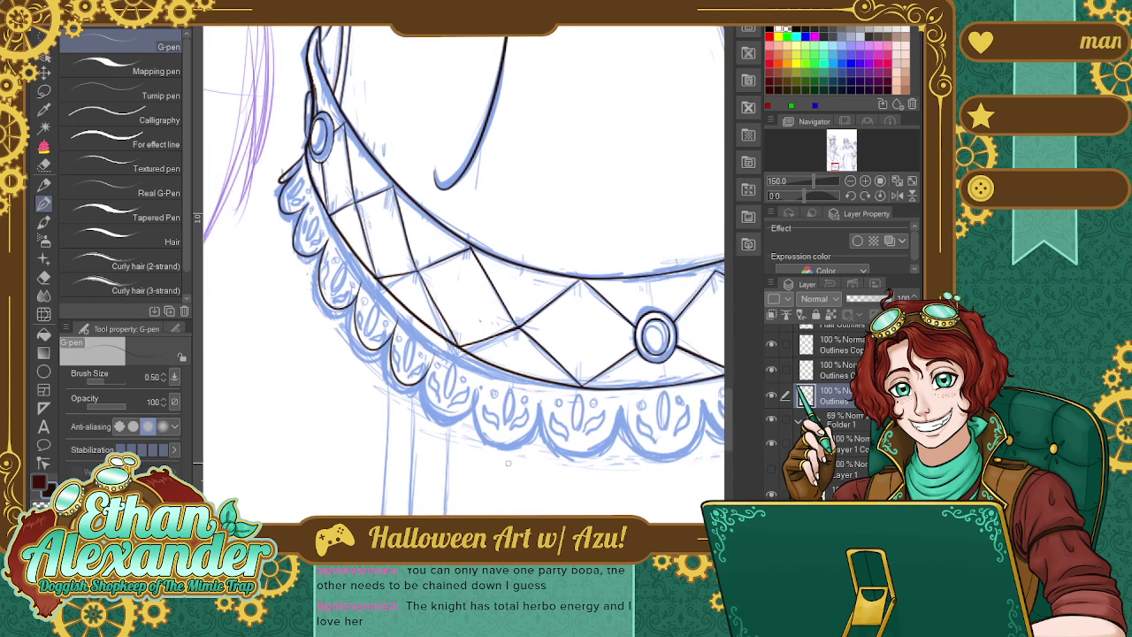
mouse_move(433, 354)
left_mouse_down()
mouse_move(432, 394)
mouse_move(476, 359)
mouse_move(485, 390)
mouse_move(492, 378)
left_mouse_up()
key("ctrl+z")
key("ctrl+z")
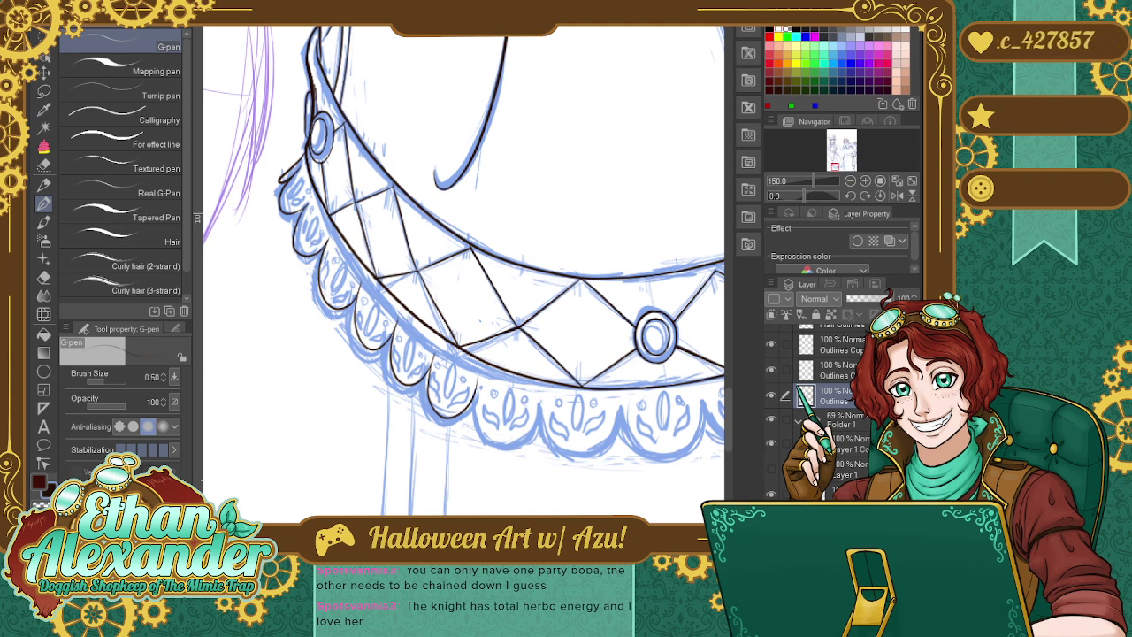
mouse_move(433, 356)
left_mouse_down()
mouse_move(430, 407)
mouse_move(482, 389)
left_mouse_up()
key("ctrl+z")
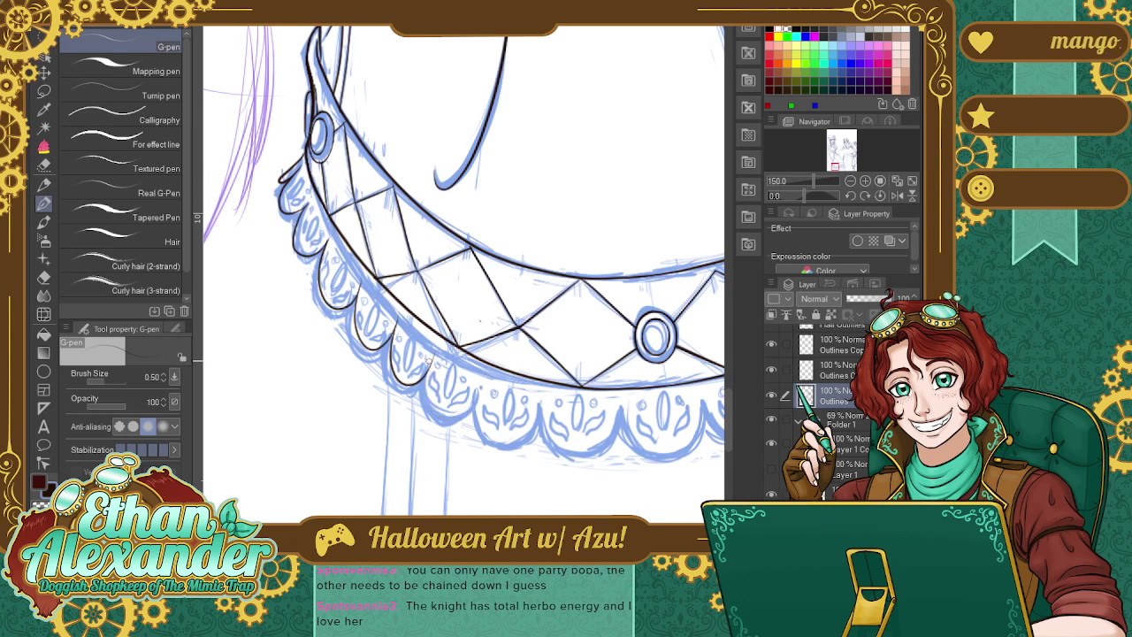
mouse_move(434, 352)
left_mouse_down()
mouse_move(464, 414)
mouse_move(544, 402)
left_mouse_up()
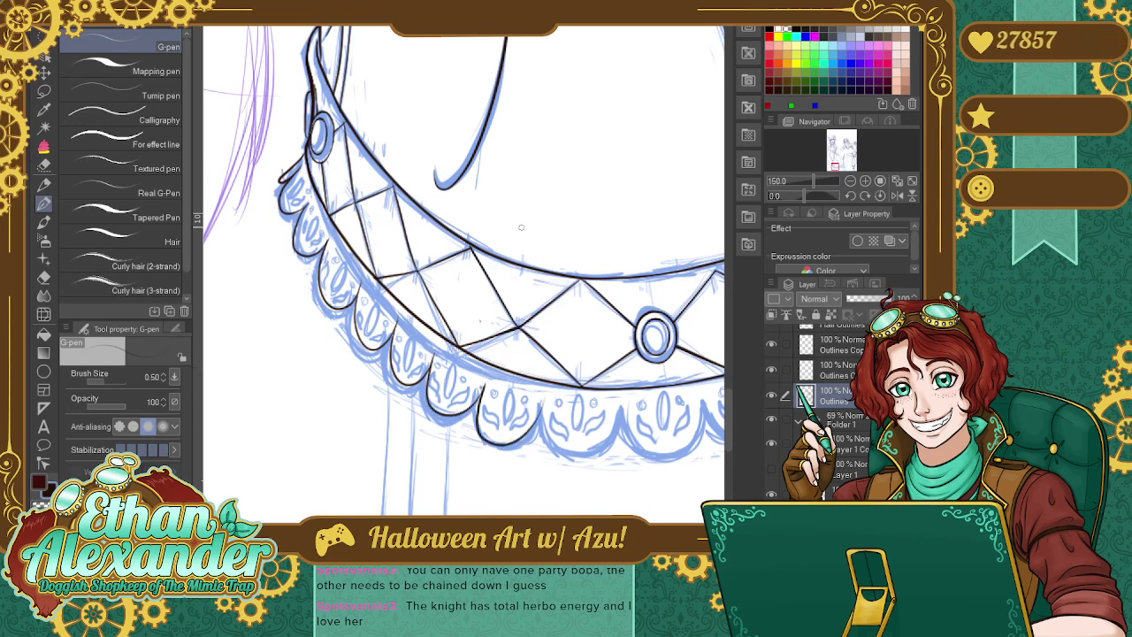
Redraw the lace scallop left of the band's lowest diamond corner and ink the neighbouring scallop beneath that corner, retrying strokes that miss the sketch.
key("ctrl+z")
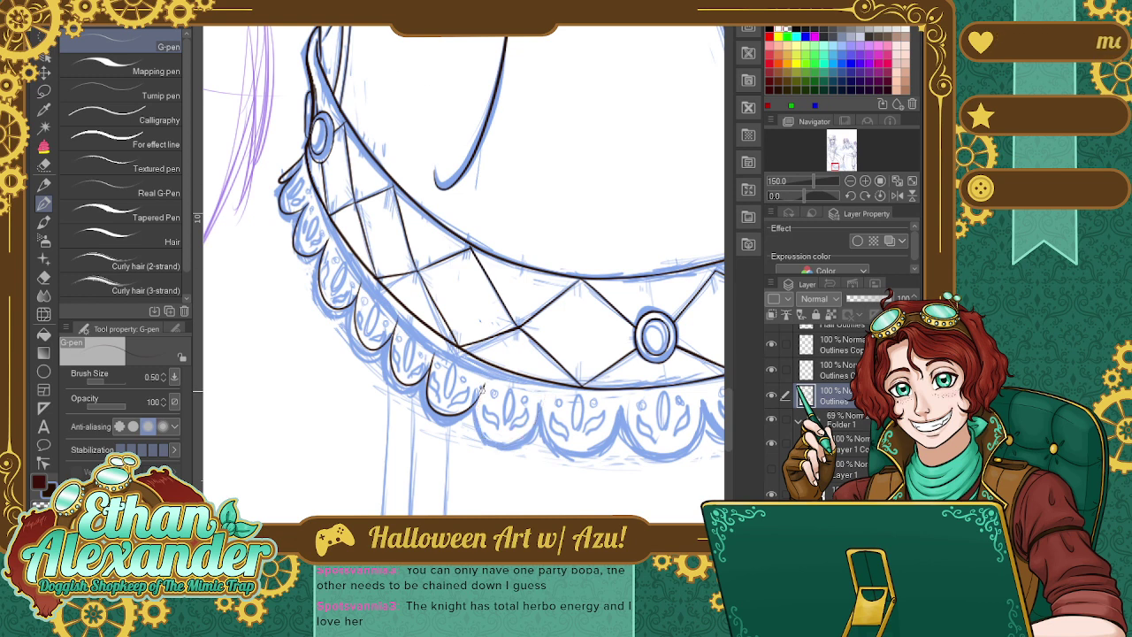
mouse_move(482, 388)
left_mouse_down()
mouse_move(484, 424)
mouse_move(546, 389)
left_mouse_up()
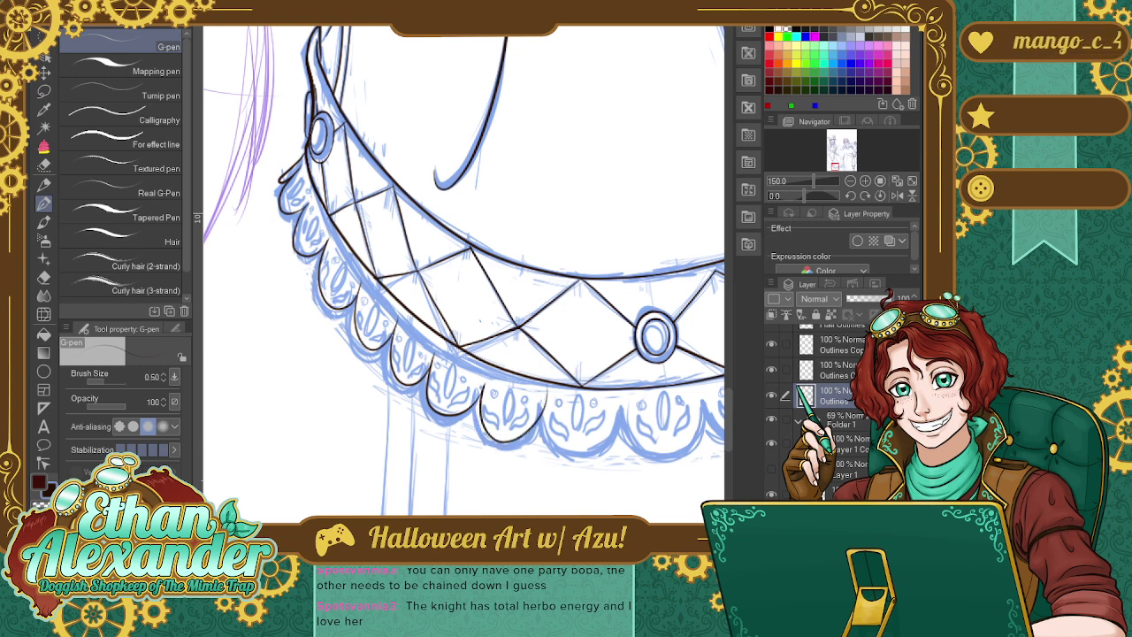
key("ctrl+z")
mouse_move(483, 388)
left_mouse_down()
mouse_move(519, 441)
mouse_move(546, 389)
left_mouse_up()
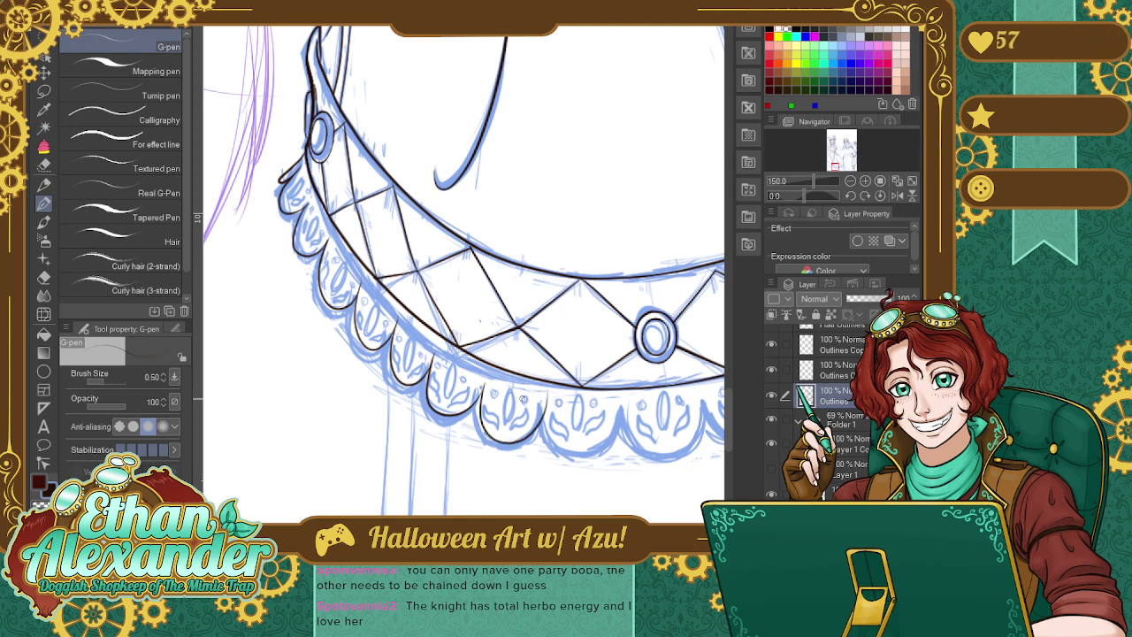
scroll(464, 270, "right", 3)
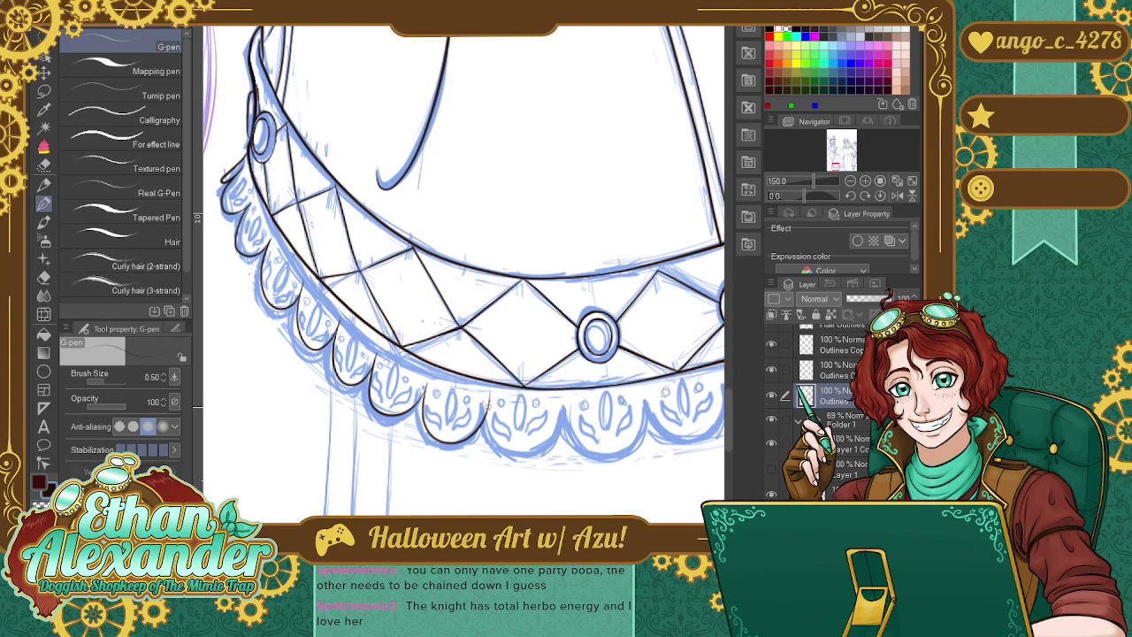
mouse_move(488, 403)
left_mouse_down()
mouse_move(543, 451)
mouse_move(569, 389)
left_mouse_up()
key("ctrl+z")
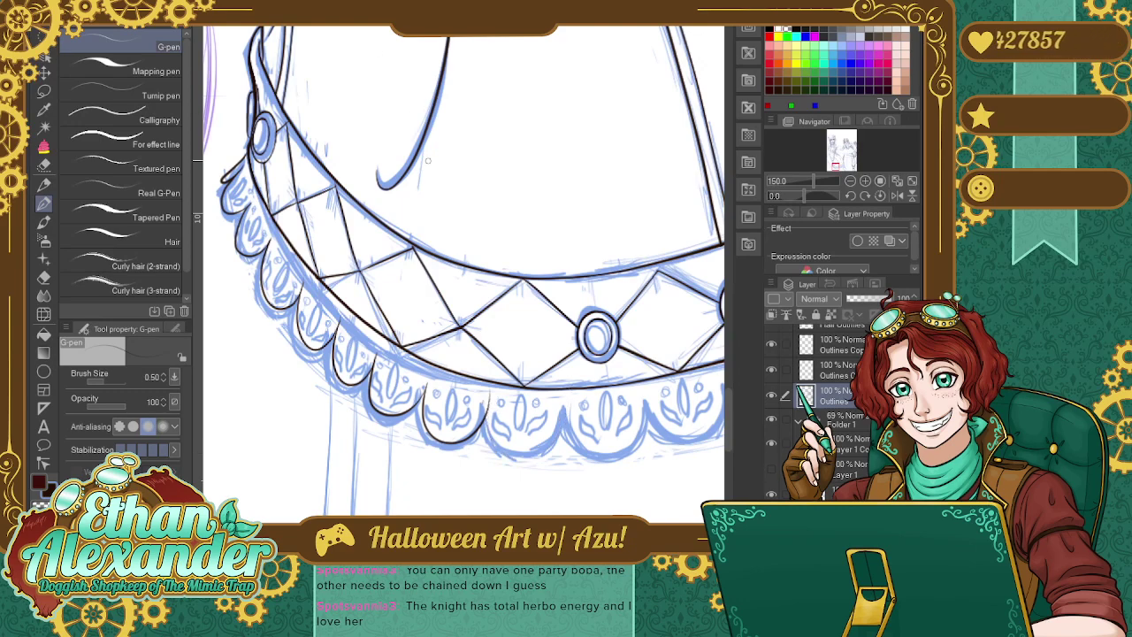
mouse_move(488, 398)
left_mouse_down()
mouse_move(491, 432)
mouse_move(544, 445)
mouse_move(566, 387)
left_mouse_up()
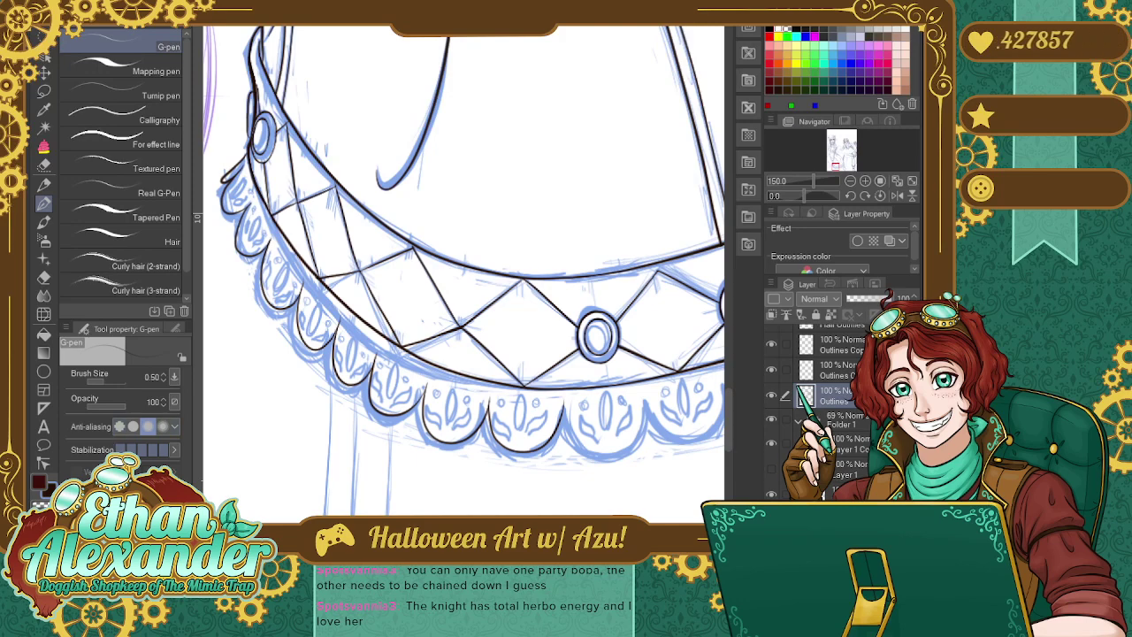
Ink the lace scallop beneath the left of the two front oval rings, redrawing it once over the sketch.
scroll(464, 274, "right", 5)
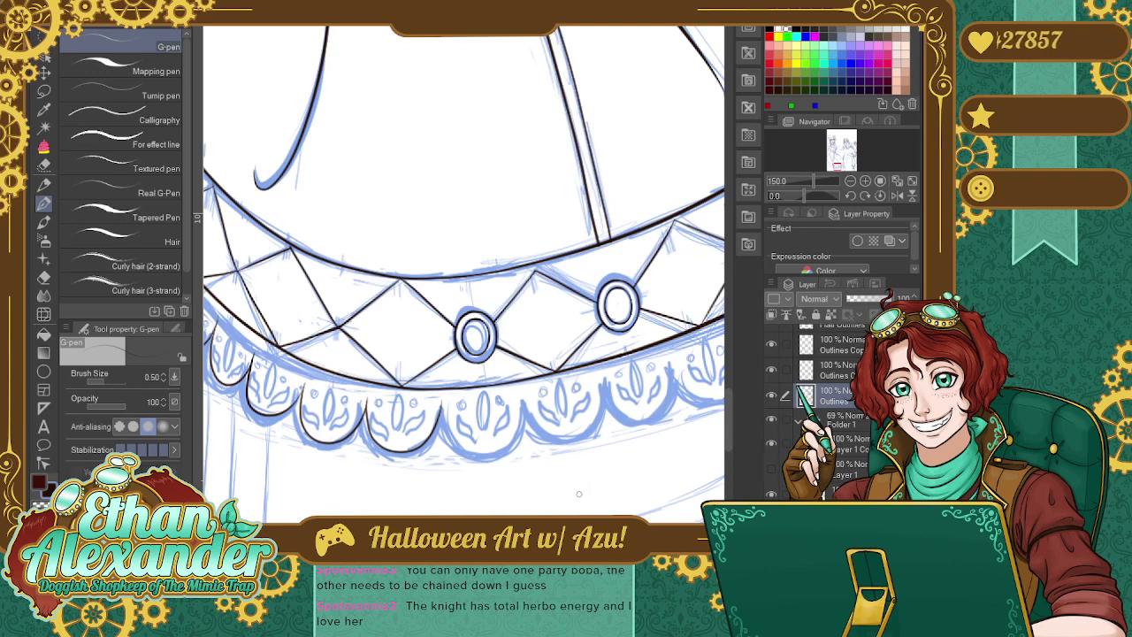
scroll(463, 274, "right", 2)
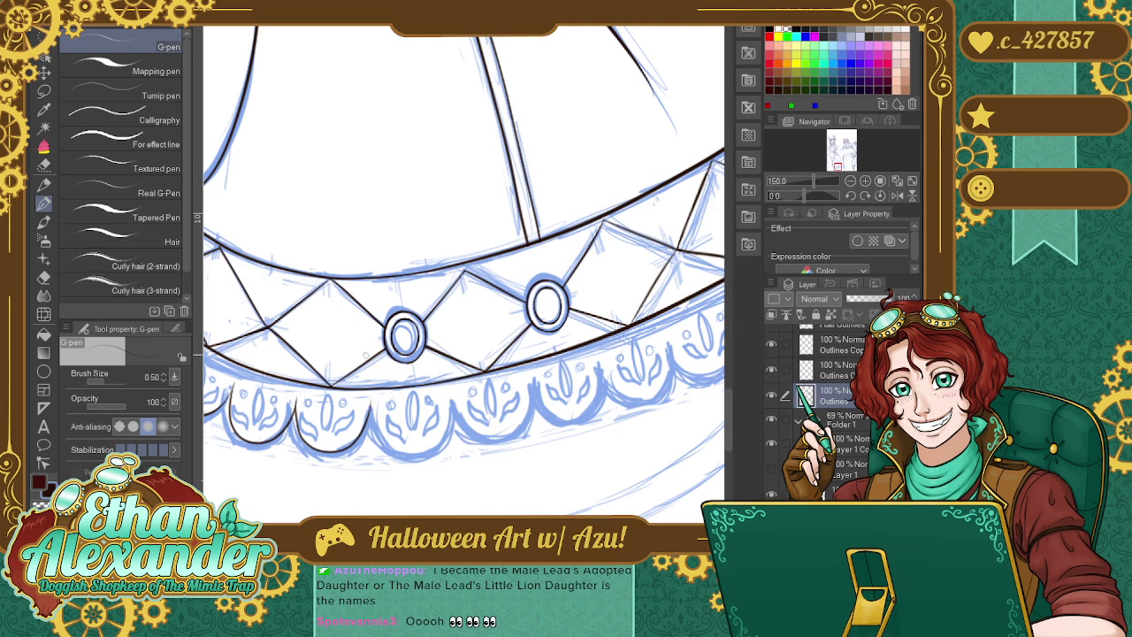
mouse_move(370, 403)
left_mouse_down()
mouse_move(372, 417)
mouse_move(444, 447)
mouse_move(454, 396)
left_mouse_up()
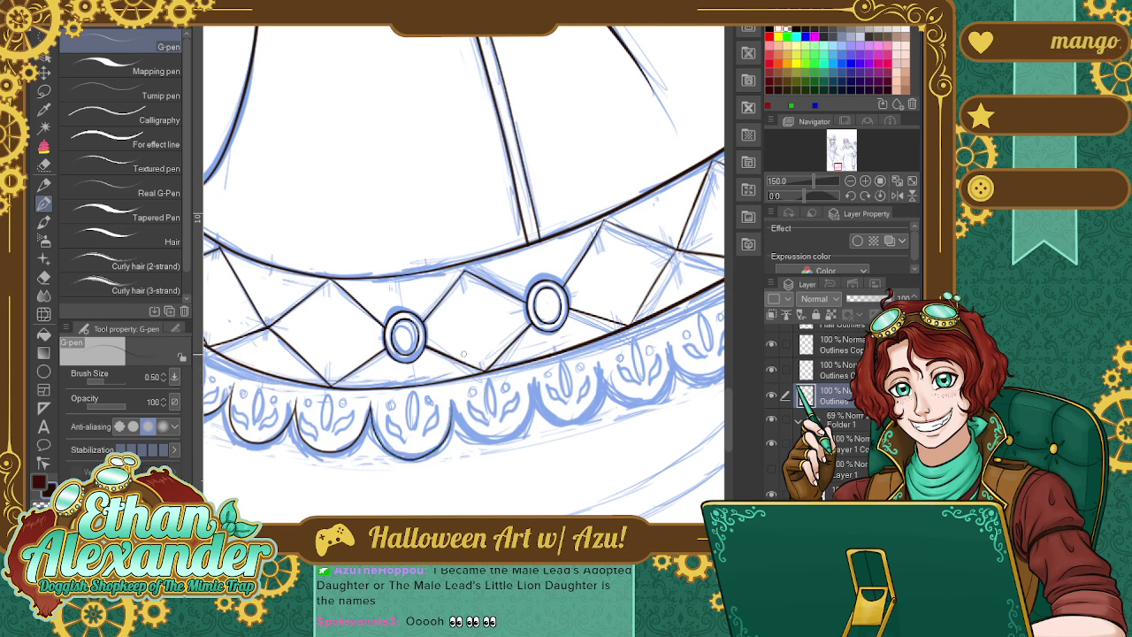
key("ctrl+z")
mouse_move(371, 404)
left_mouse_down()
mouse_move(396, 455)
mouse_move(453, 396)
left_mouse_up()
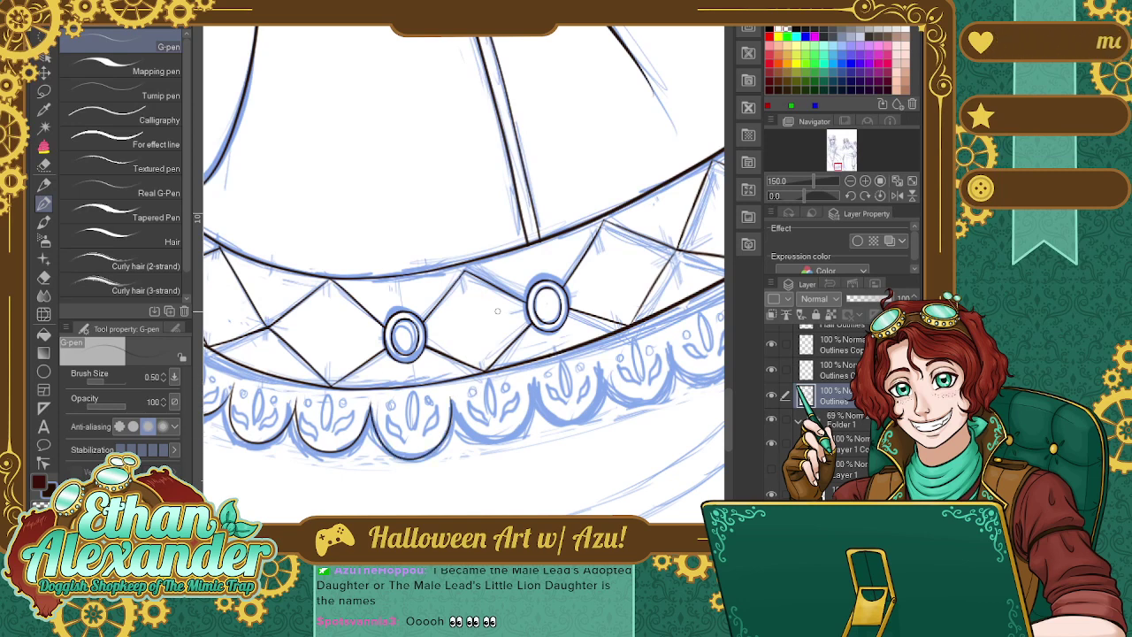
Ink the lace scallop below the gap between the two front oval rings, undoing and redrawing until it fits the sketch.
scroll(463, 271, "right", 2)
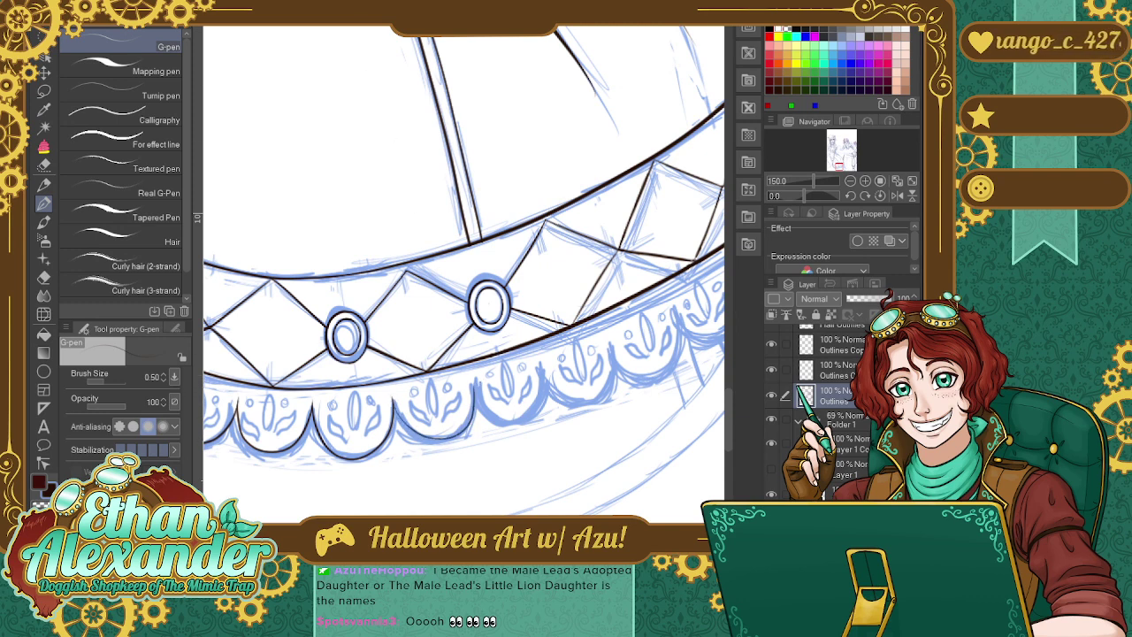
mouse_move(393, 398)
left_mouse_down()
mouse_move(449, 437)
mouse_move(479, 382)
left_mouse_up()
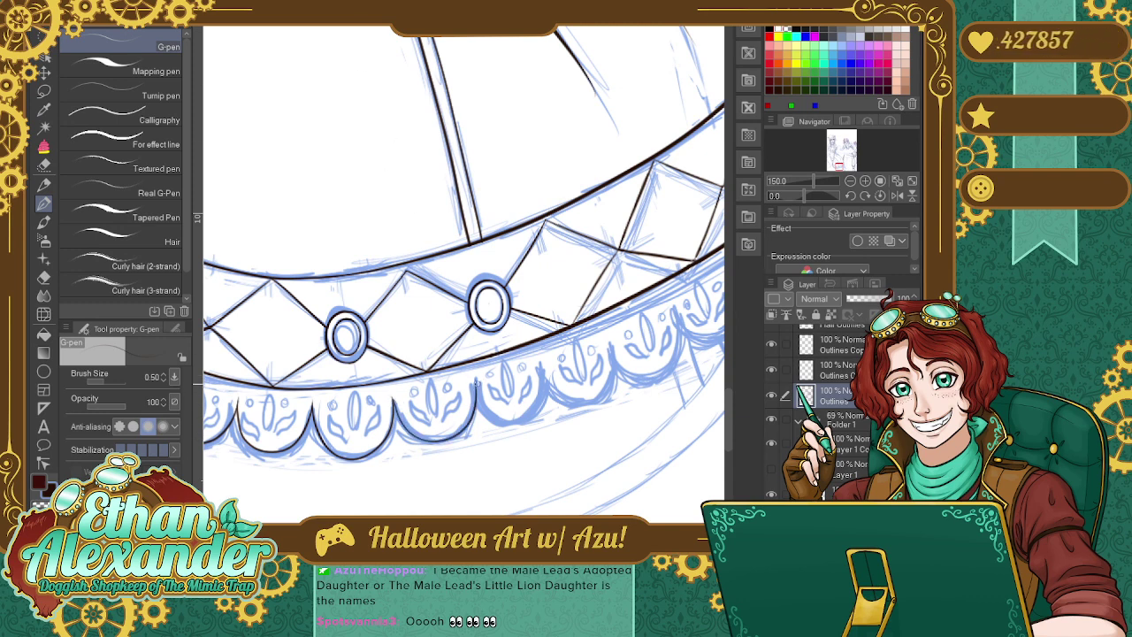
key("ctrl+z")
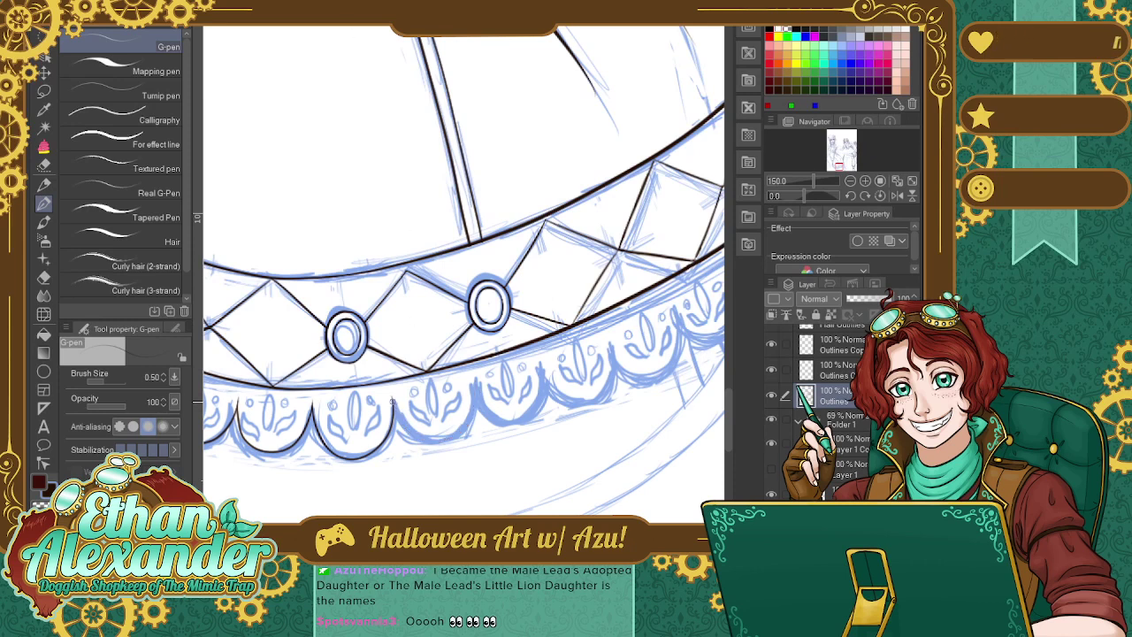
key("ctrl+z")
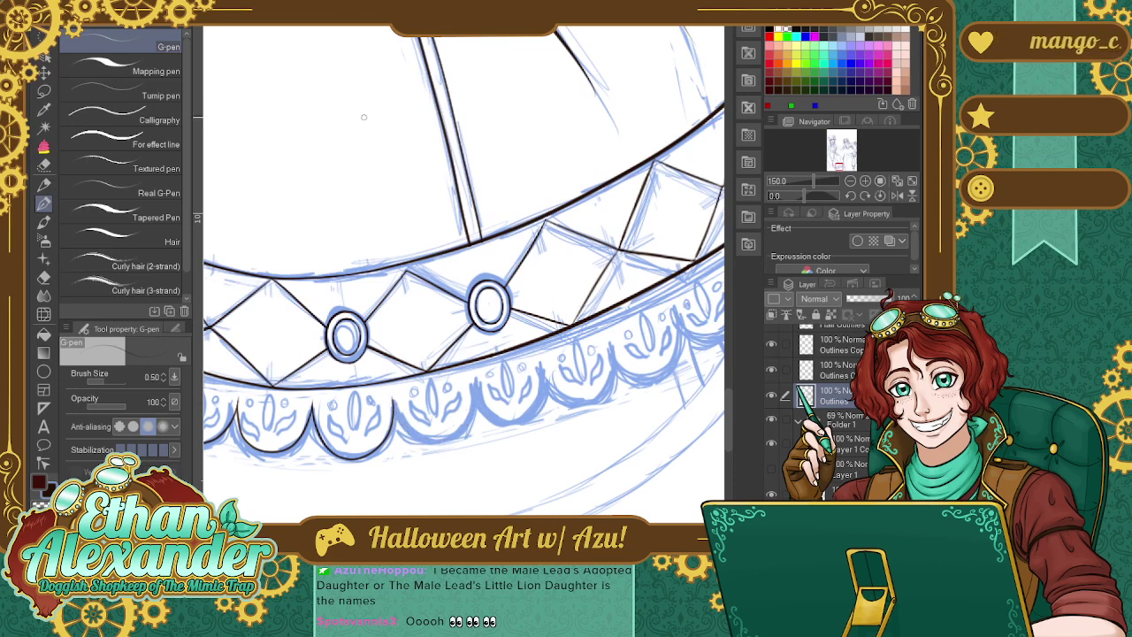
mouse_move(392, 396)
left_mouse_down()
mouse_move(455, 434)
mouse_move(478, 378)
left_mouse_up()
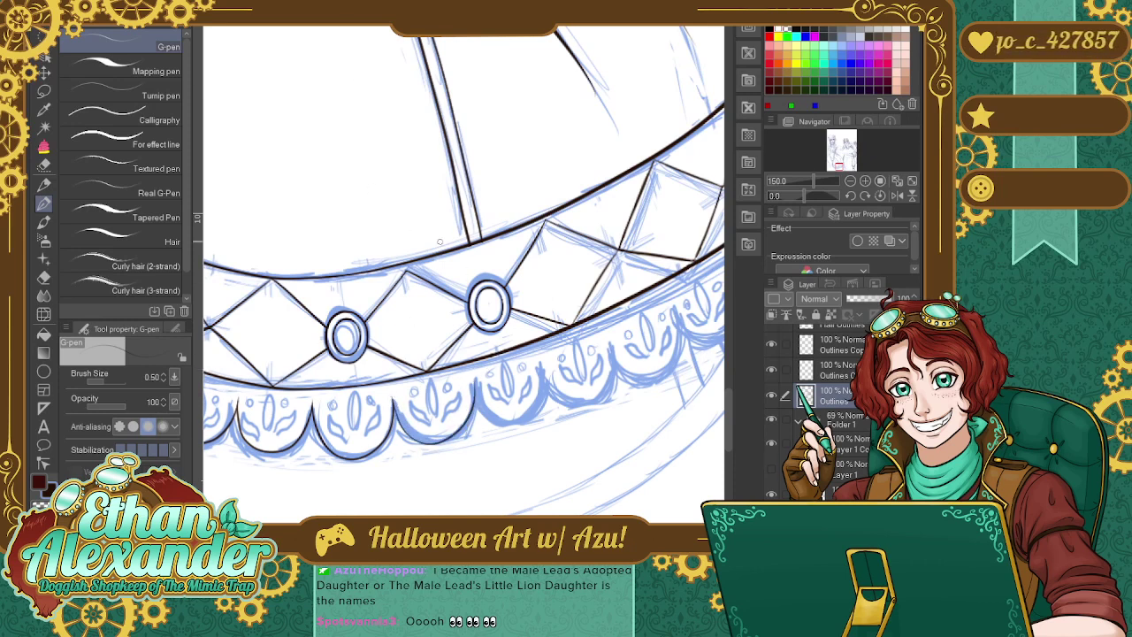
key("ctrl+z")
mouse_move(393, 400)
left_mouse_down()
mouse_move(433, 444)
mouse_move(477, 379)
left_mouse_up()
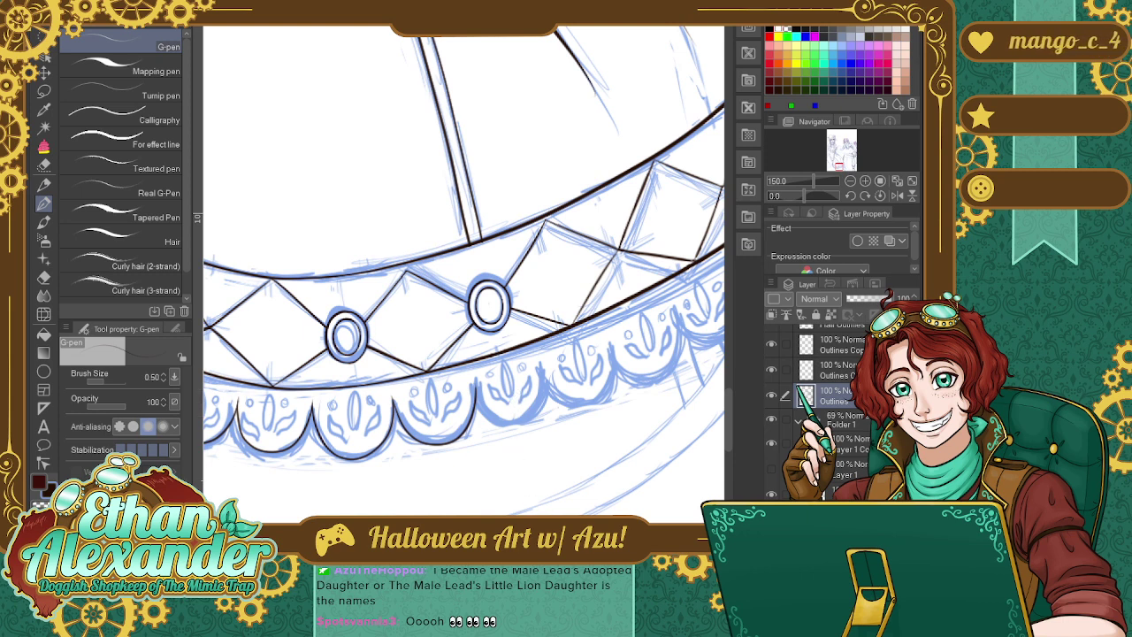
Ink the lace scallop beneath the right front oval ring, replacing the first attempt.
left_click_drag(518, 393, 480, 395)
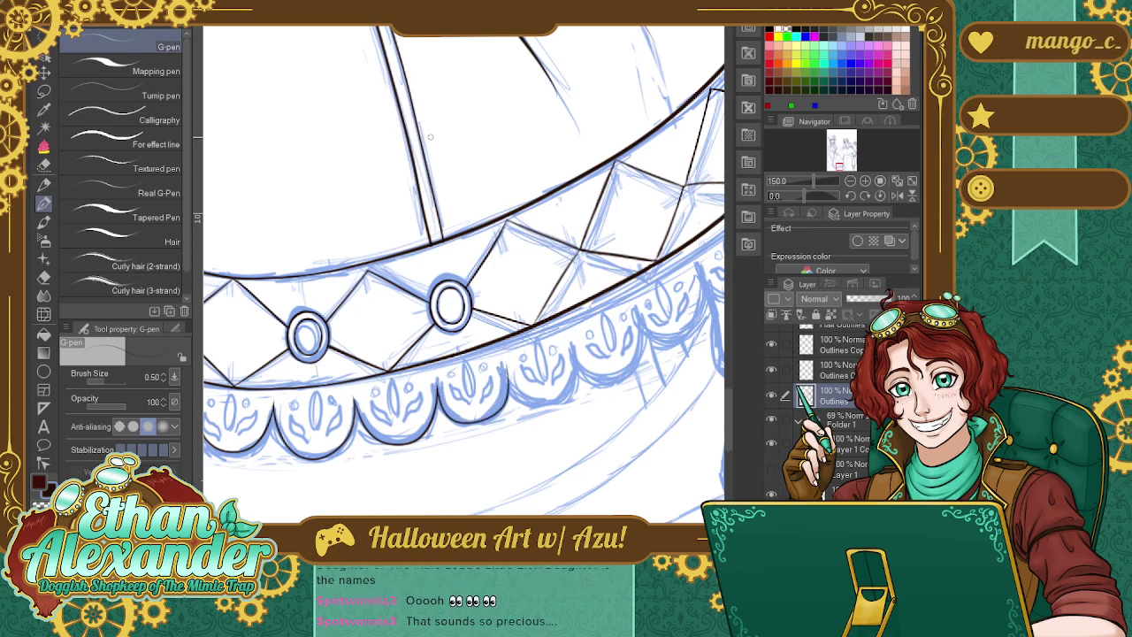
mouse_move(437, 384)
left_mouse_down()
mouse_move(502, 405)
mouse_move(502, 364)
left_mouse_up()
key("ctrl+z")
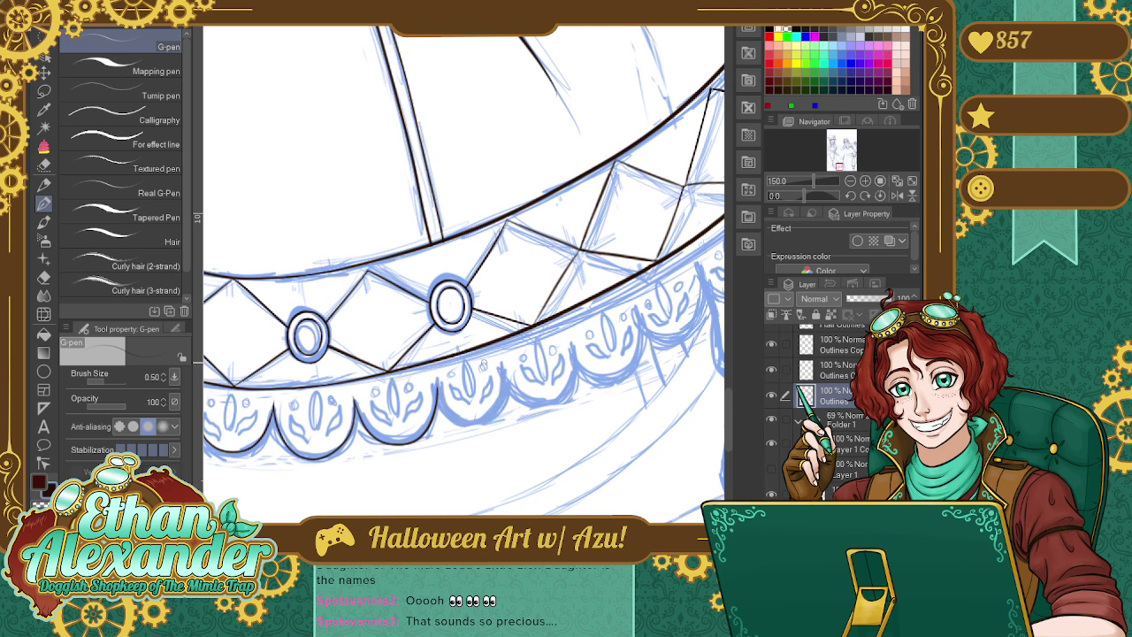
mouse_move(436, 382)
left_mouse_down()
mouse_move(499, 408)
mouse_move(505, 370)
left_mouse_up()
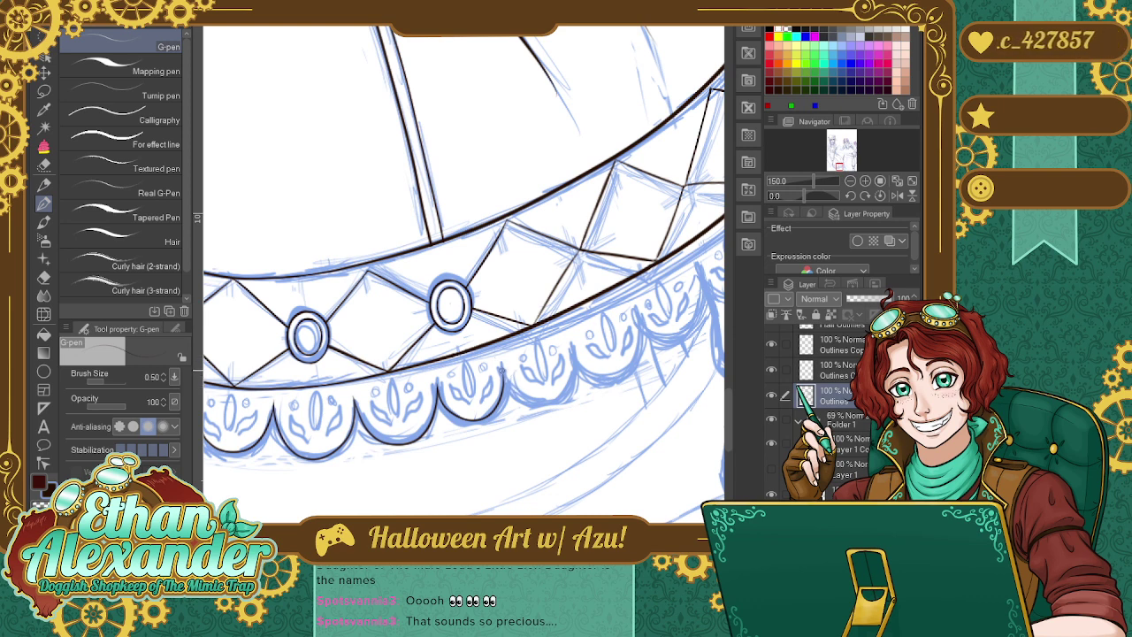
Ink the lace scallop just right of the one under the right oval ring, redrawing it until the curve matches the sketch.
mouse_move(500, 370)
left_mouse_down()
mouse_move(556, 390)
mouse_move(567, 343)
left_mouse_up()
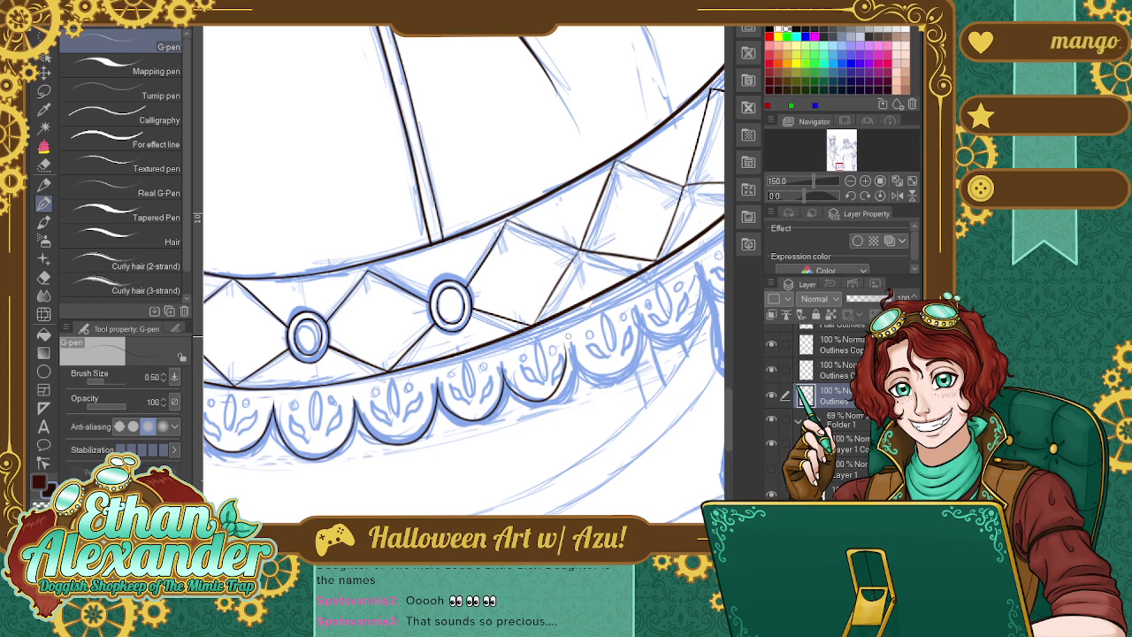
key("ctrl+z")
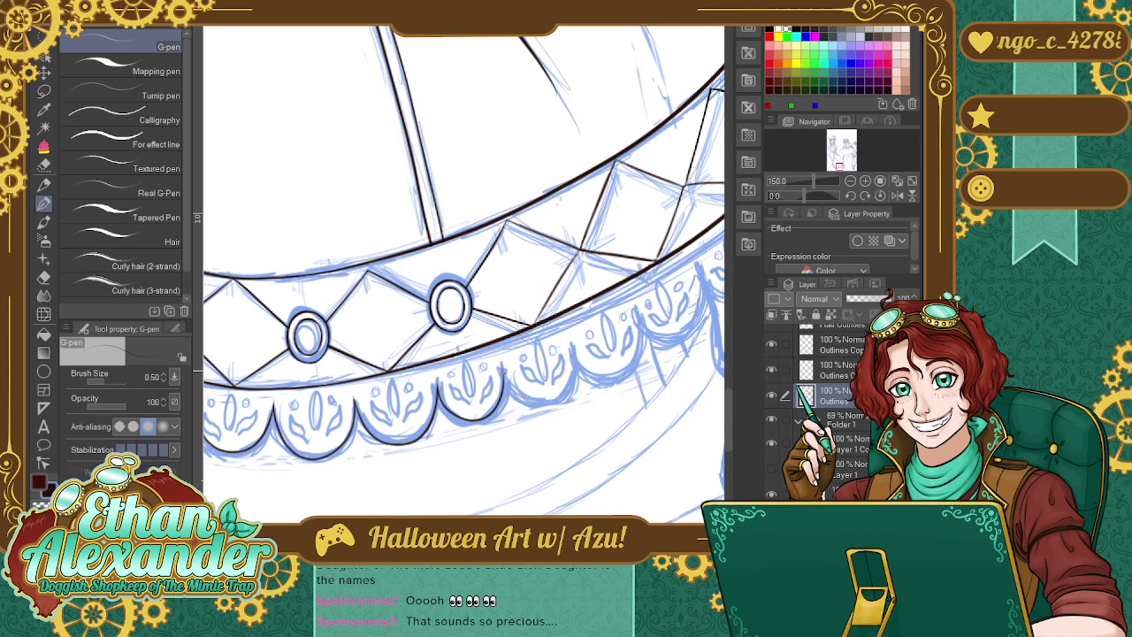
mouse_move(500, 364)
left_mouse_down()
mouse_move(504, 379)
mouse_move(575, 340)
left_mouse_up()
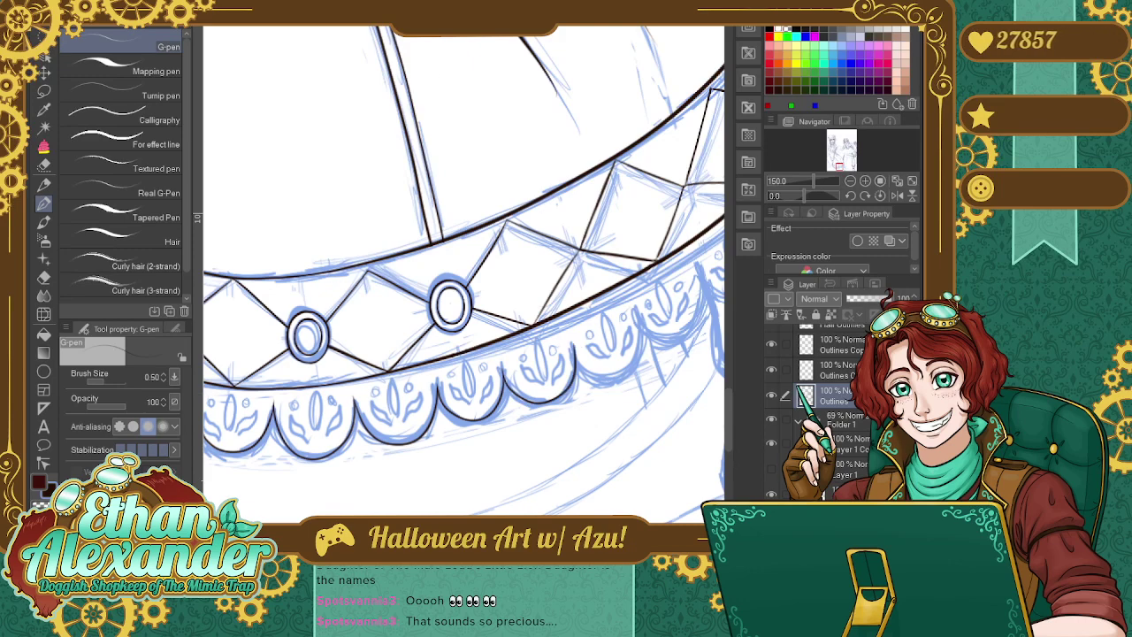
key("ctrl+z")
mouse_move(501, 366)
left_mouse_down()
mouse_move(570, 353)
mouse_move(575, 338)
left_mouse_up()
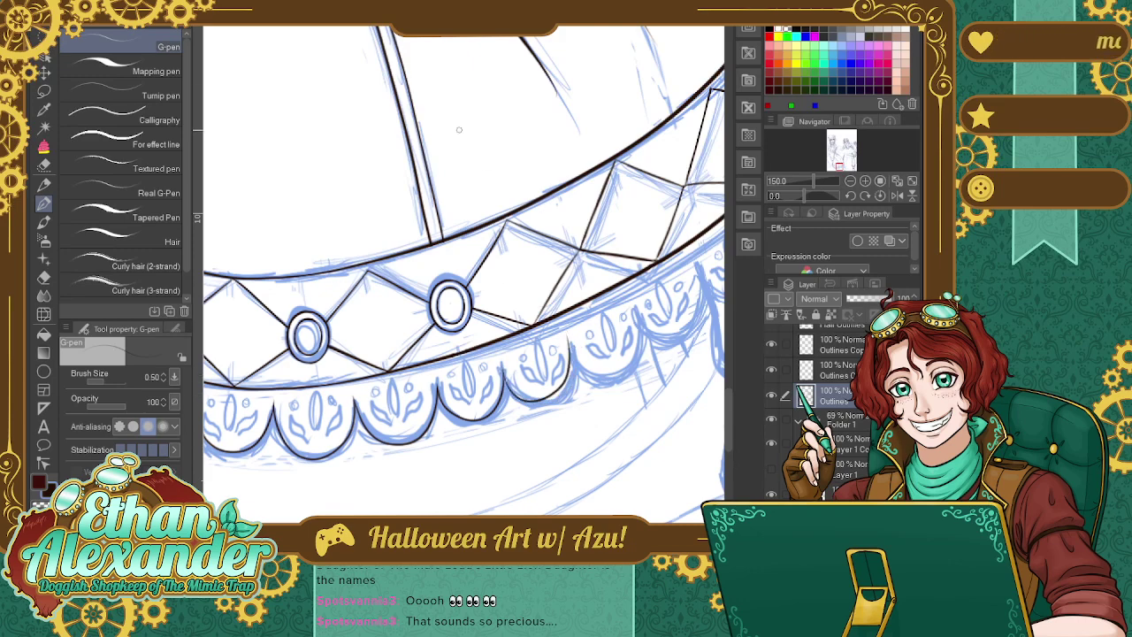
key("ctrl+z")
mouse_move(500, 368)
left_mouse_down()
mouse_move(570, 366)
mouse_move(576, 344)
left_mouse_up()
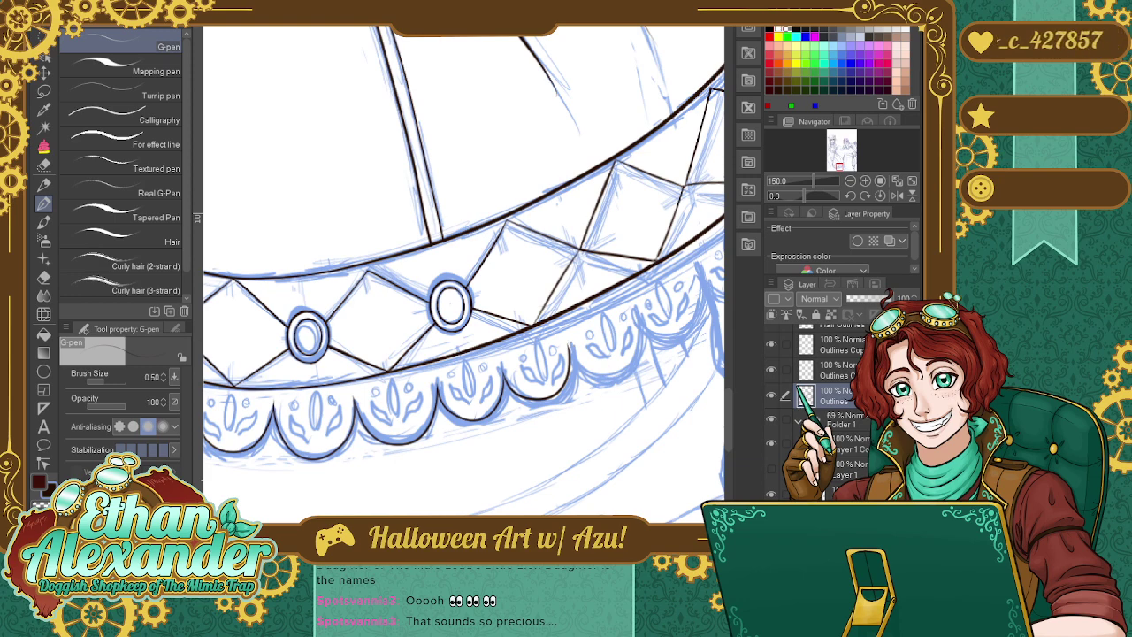
Ink the next two lace scallops where the trim starts rising to the right, up to the sketched leg.
scroll(465, 273, "right", 2)
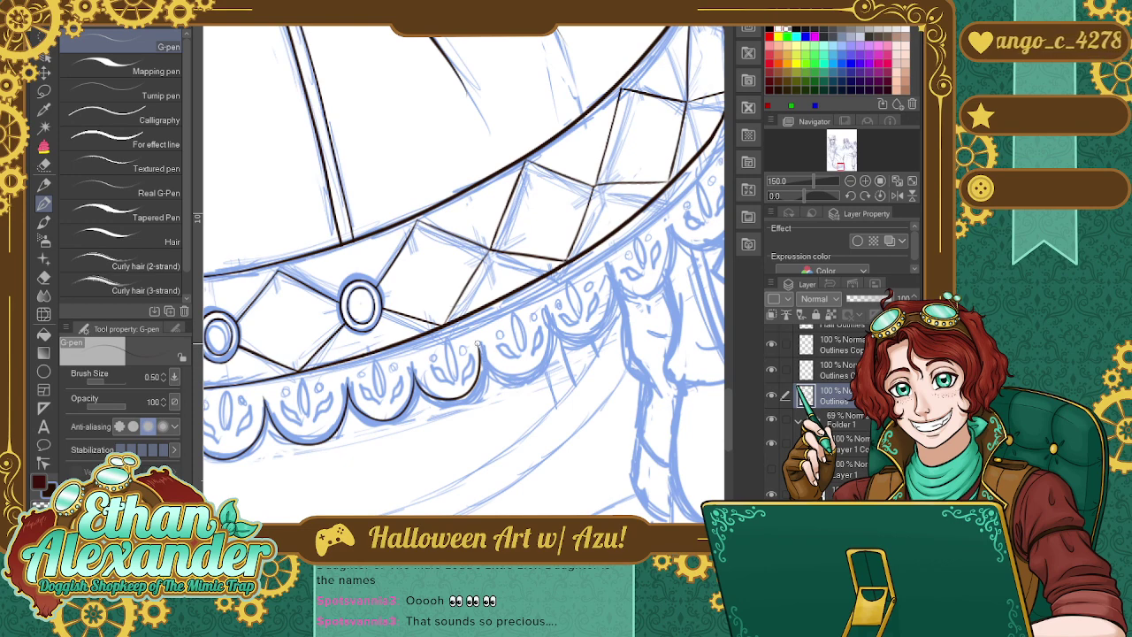
mouse_move(483, 375)
left_mouse_down()
mouse_move(527, 377)
mouse_move(543, 312)
left_mouse_up()
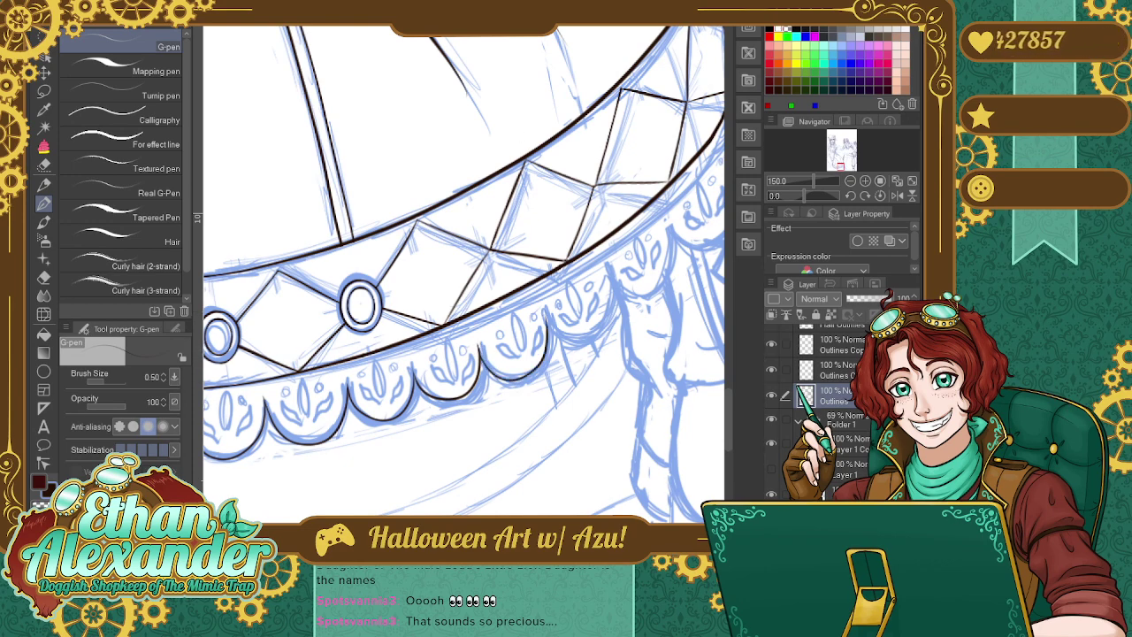
key("ctrl+z")
mouse_move(478, 345)
left_mouse_down()
mouse_move(541, 368)
mouse_move(545, 315)
left_mouse_up()
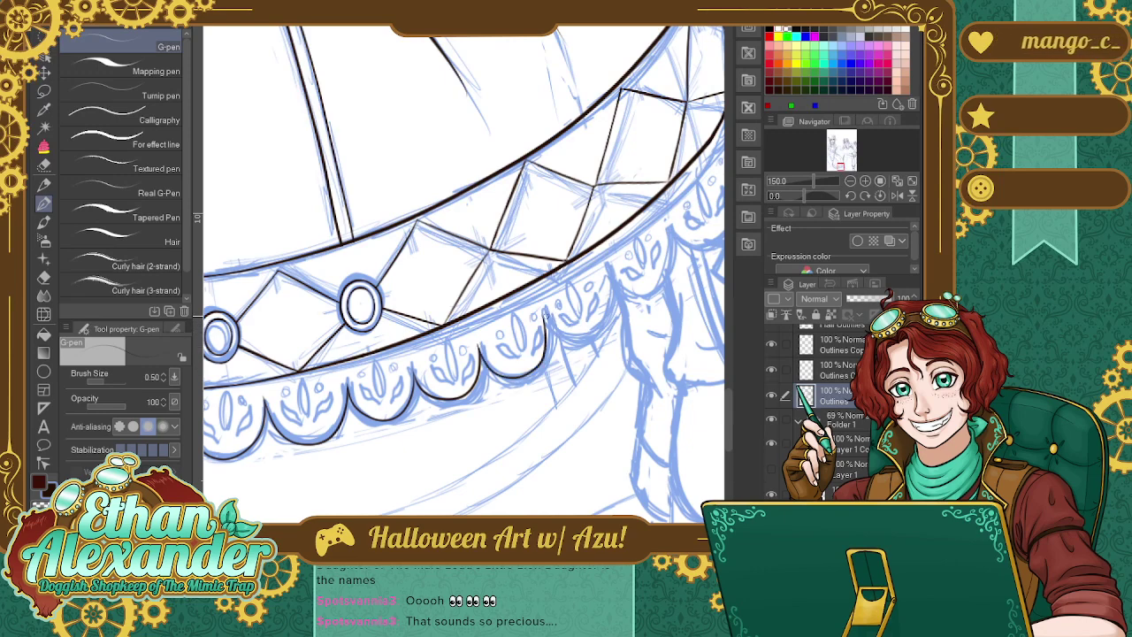
mouse_move(543, 314)
left_mouse_down()
mouse_move(605, 324)
mouse_move(610, 274)
mouse_move(663, 230)
left_mouse_up()
key("ctrl+z")
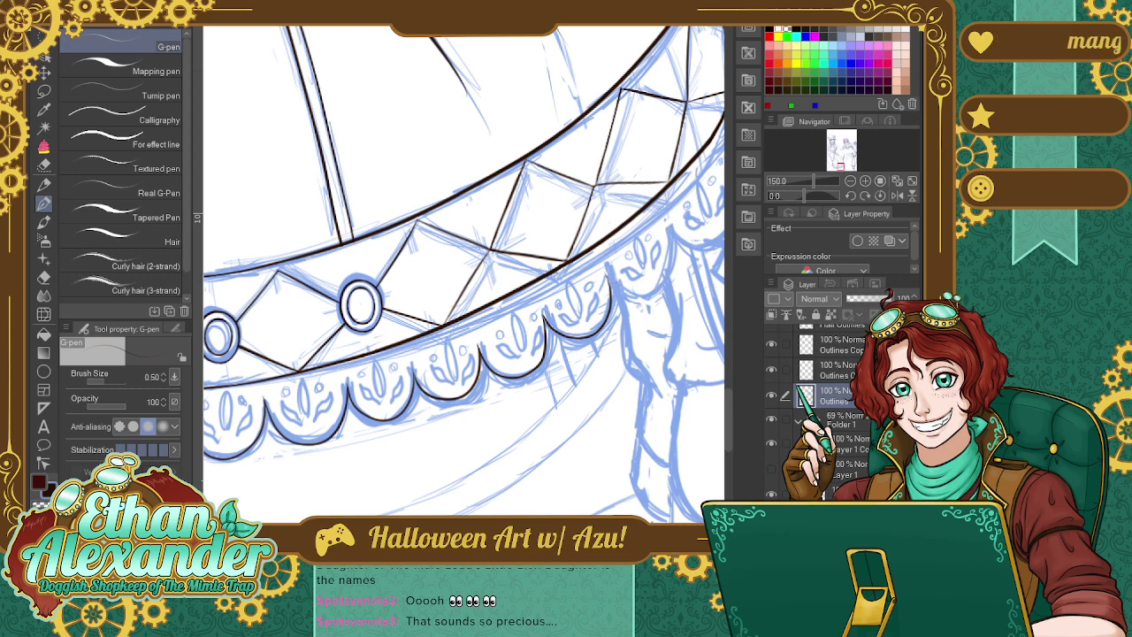
Ink three more lace scallops up the steep right curve across the sketched leg, redrawing the narrow third one.
left_click_drag(531, 265, 396, 245)
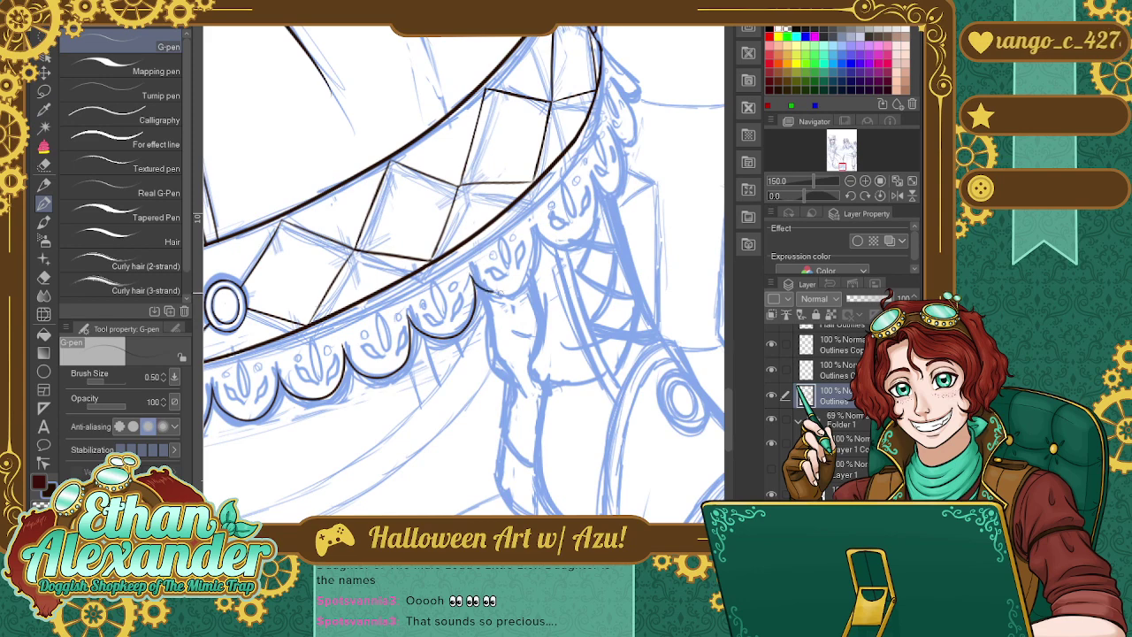
left_click_drag(477, 285, 532, 233)
key("ctrl+z")
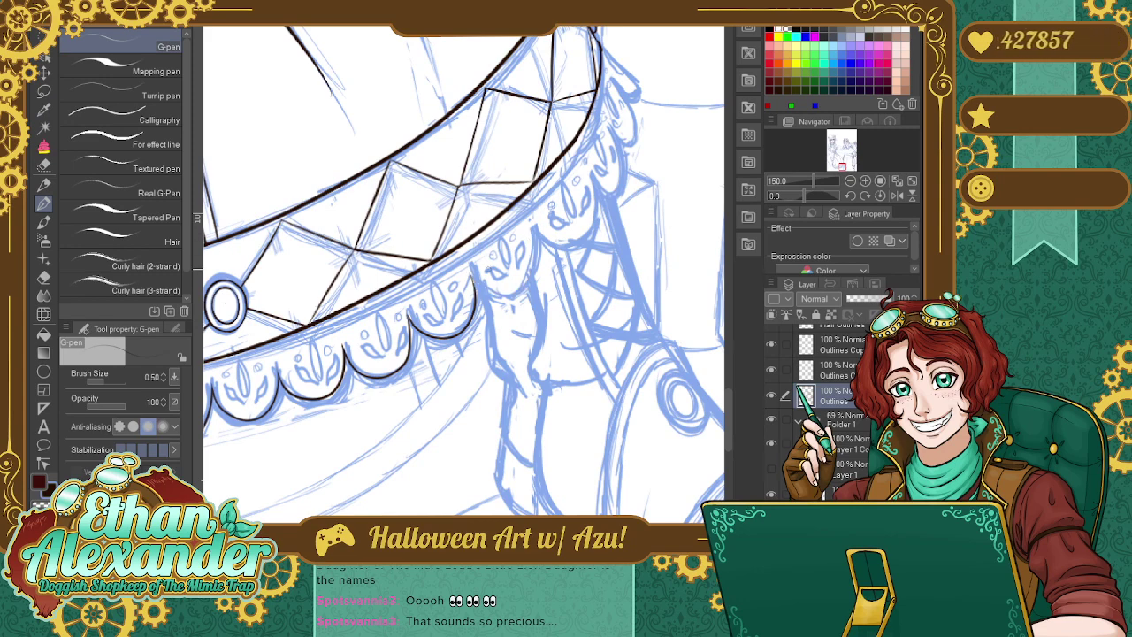
mouse_move(471, 271)
left_mouse_down()
mouse_move(499, 296)
mouse_move(533, 221)
mouse_move(553, 247)
mouse_move(597, 179)
mouse_move(607, 196)
mouse_move(614, 112)
left_mouse_up()
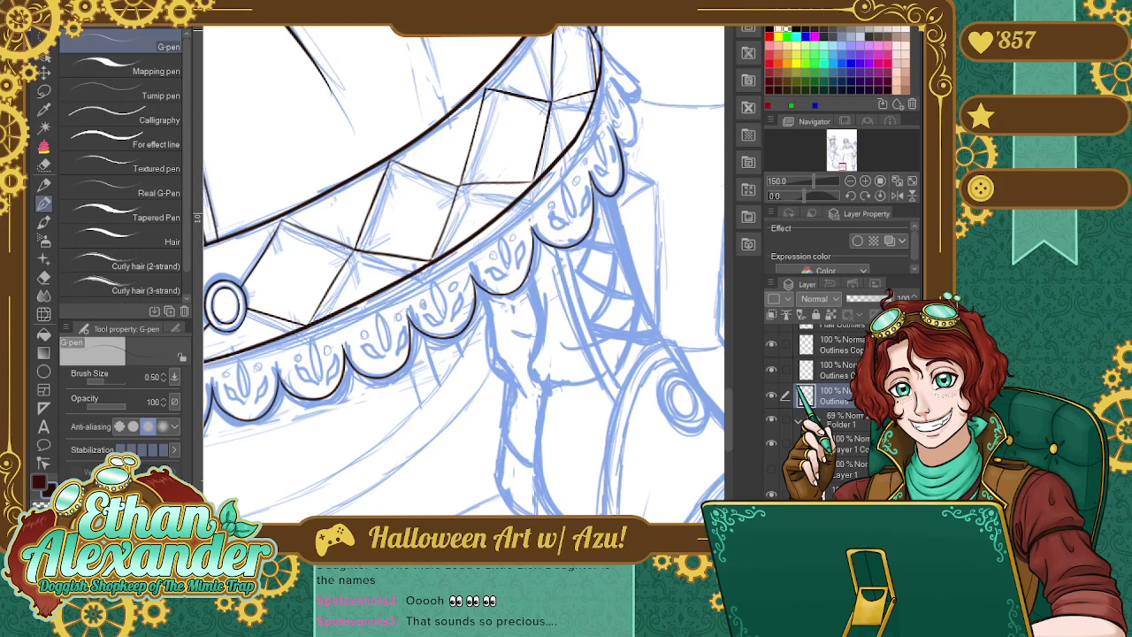
key("ctrl+z")
mouse_move(591, 170)
left_mouse_down()
mouse_move(613, 190)
mouse_move(619, 128)
left_mouse_up()
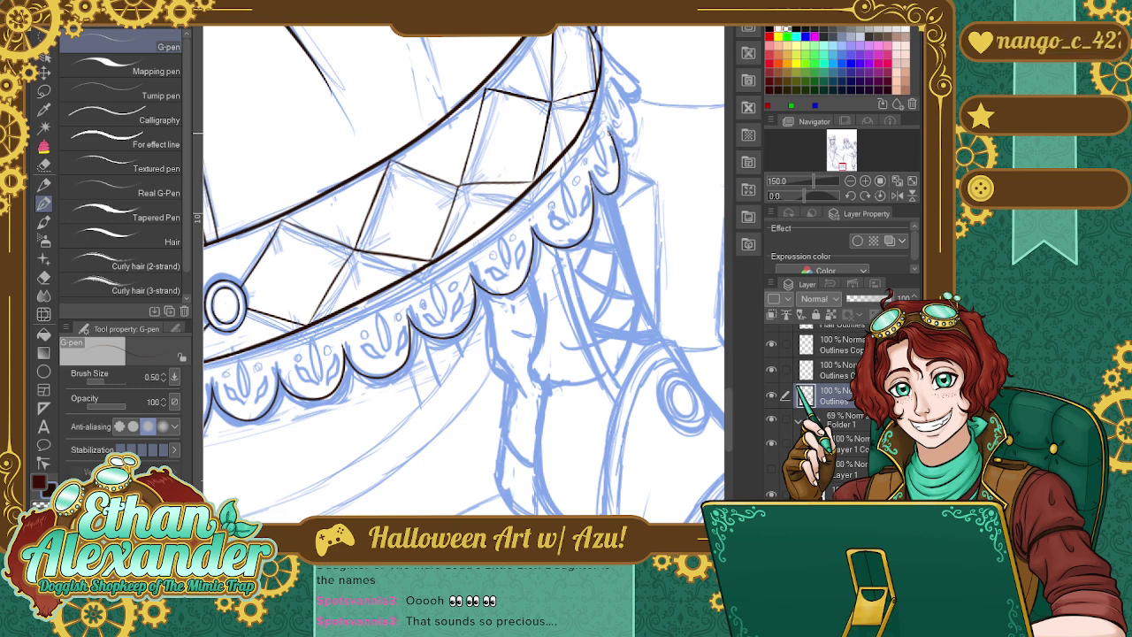
Ink the small foreshortened lace scallops at the trim's far right edge beside the end of the diamond band.
mouse_move(608, 133)
left_mouse_down()
mouse_move(628, 145)
mouse_move(612, 90)
left_mouse_up()
key("ctrl+z")
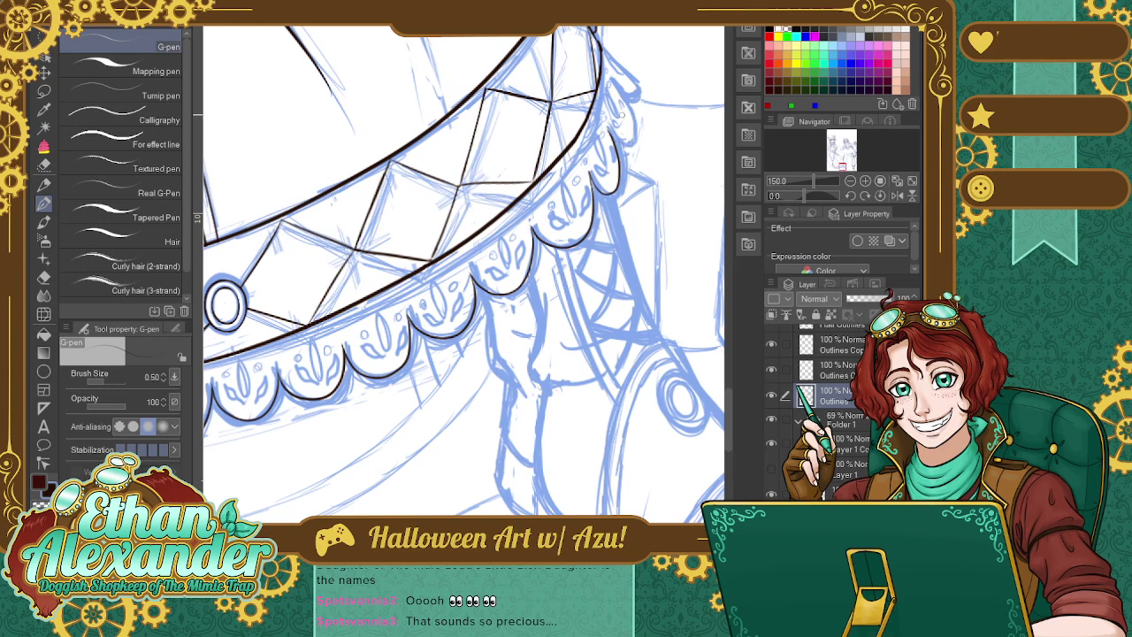
mouse_move(609, 132)
left_mouse_down()
mouse_move(629, 145)
mouse_move(610, 74)
left_mouse_up()
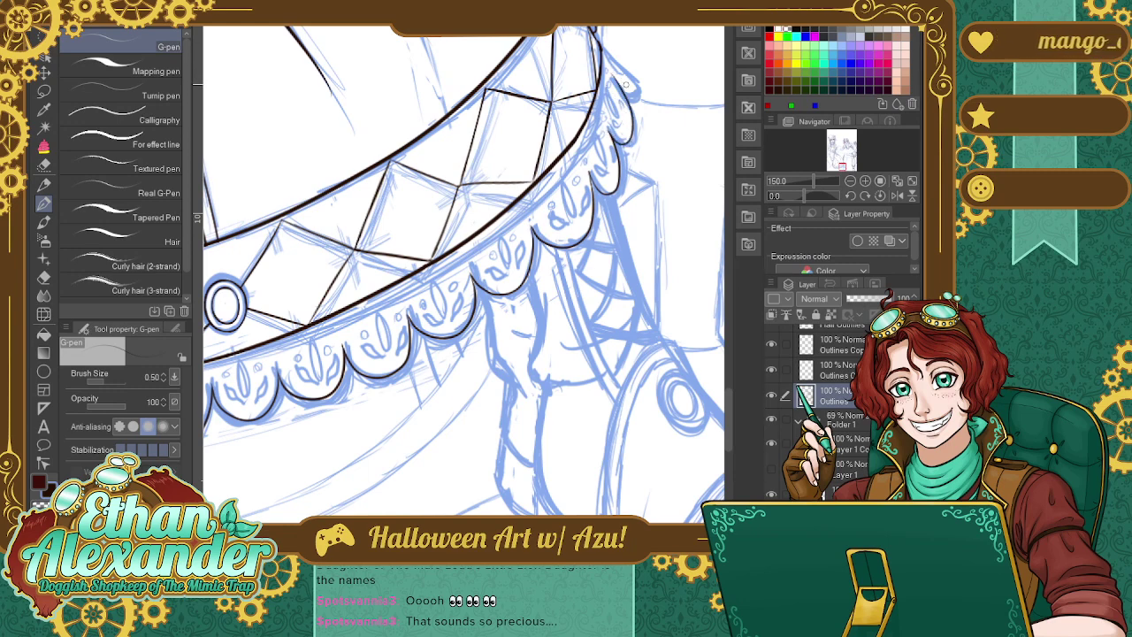
left_click_drag(727, 409, 726, 371)
left_click_drag(615, 251, 633, 265)
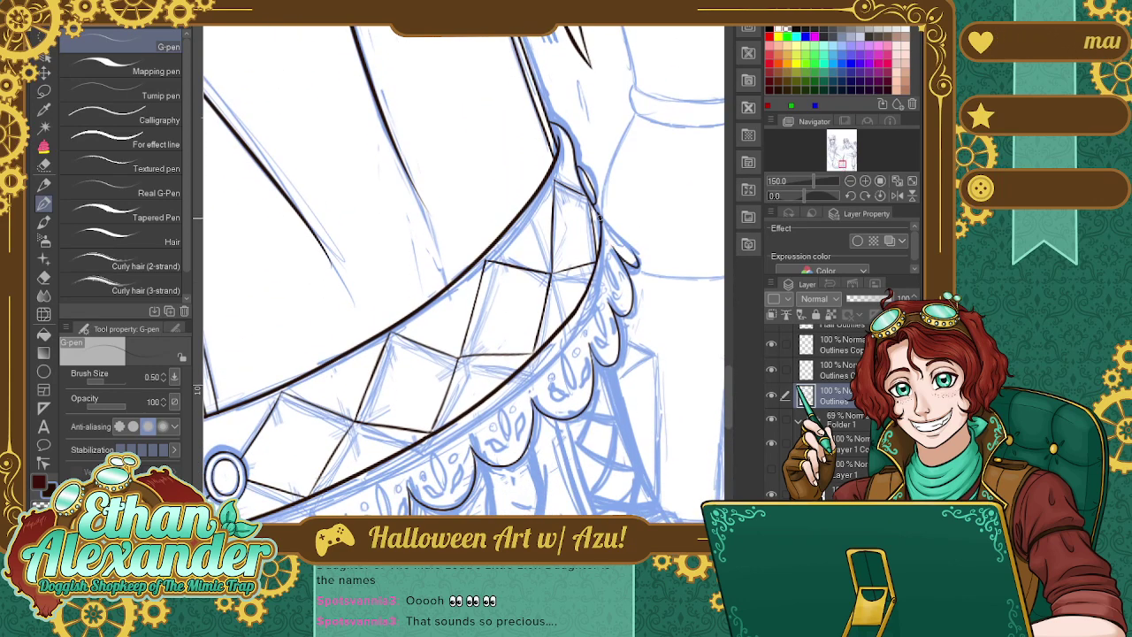
Ink the outermost pointed lace scallop at the far right end of the skirt trim over the blue sketch.
left_click_drag(598, 218, 636, 262)
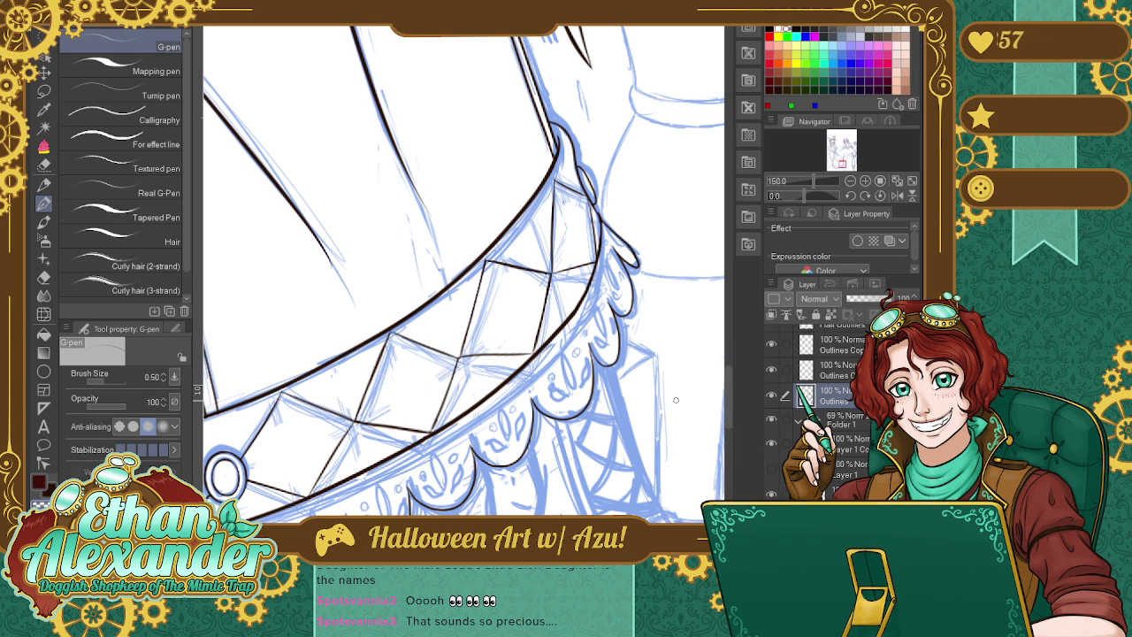
left_click_drag(840, 152, 841, 145)
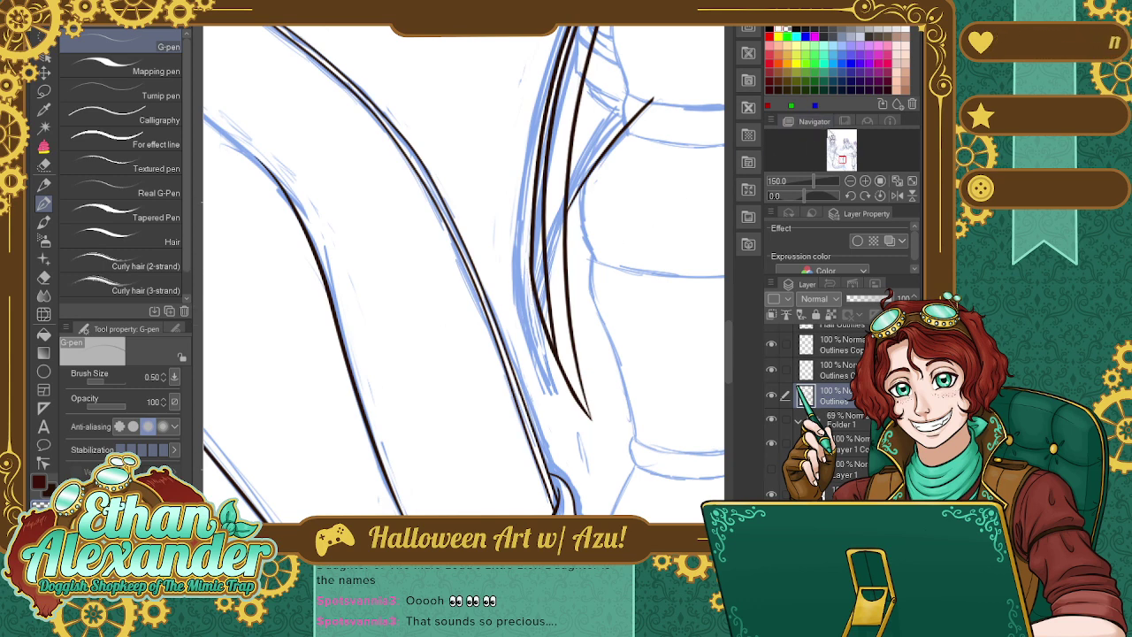
mouse_move(835, 140)
left_mouse_down()
mouse_move(844, 169)
mouse_move(840, 155)
left_mouse_up()
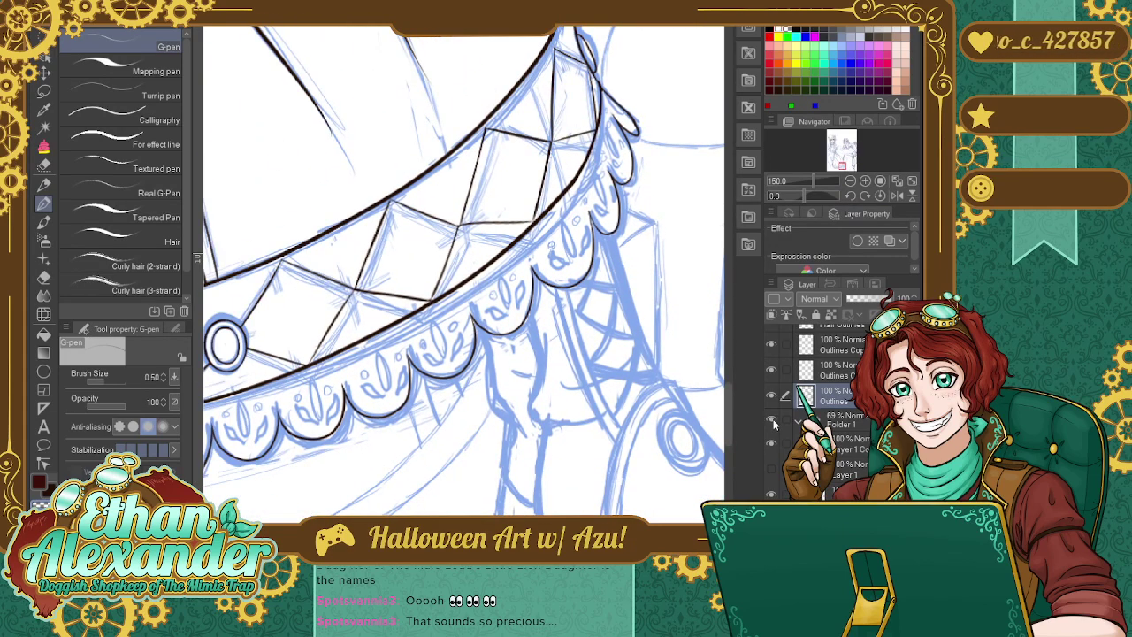
Hide the sketch folder to check the inked skirt trim as clean outlines.
left_click(773, 421)
left_click(849, 181)
left_click(849, 182)
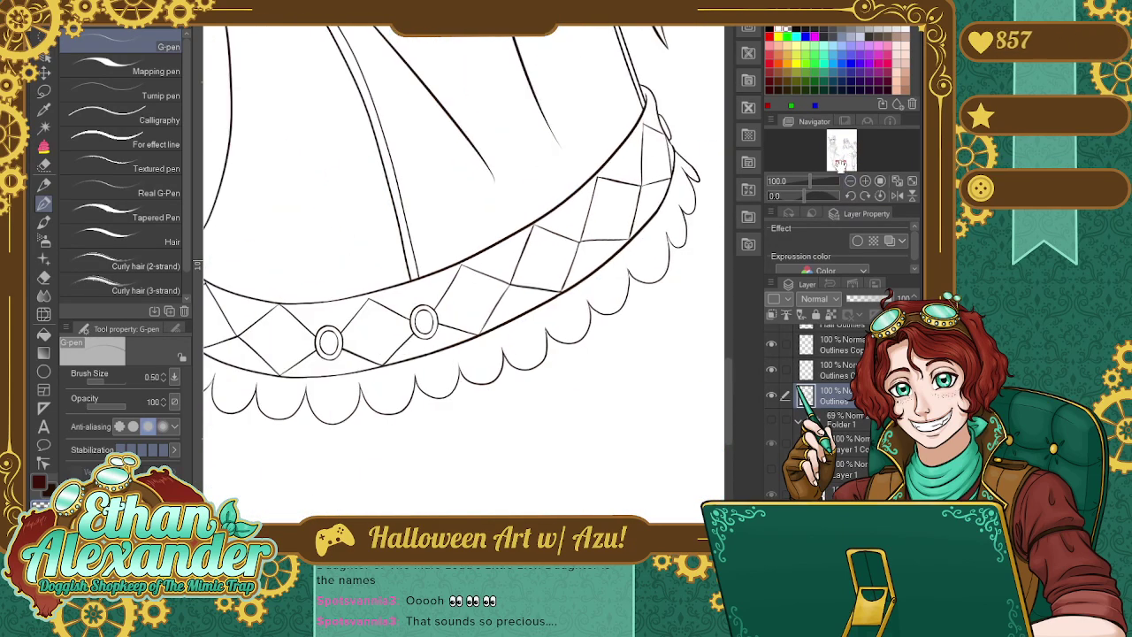
left_click(850, 181)
left_click(850, 181)
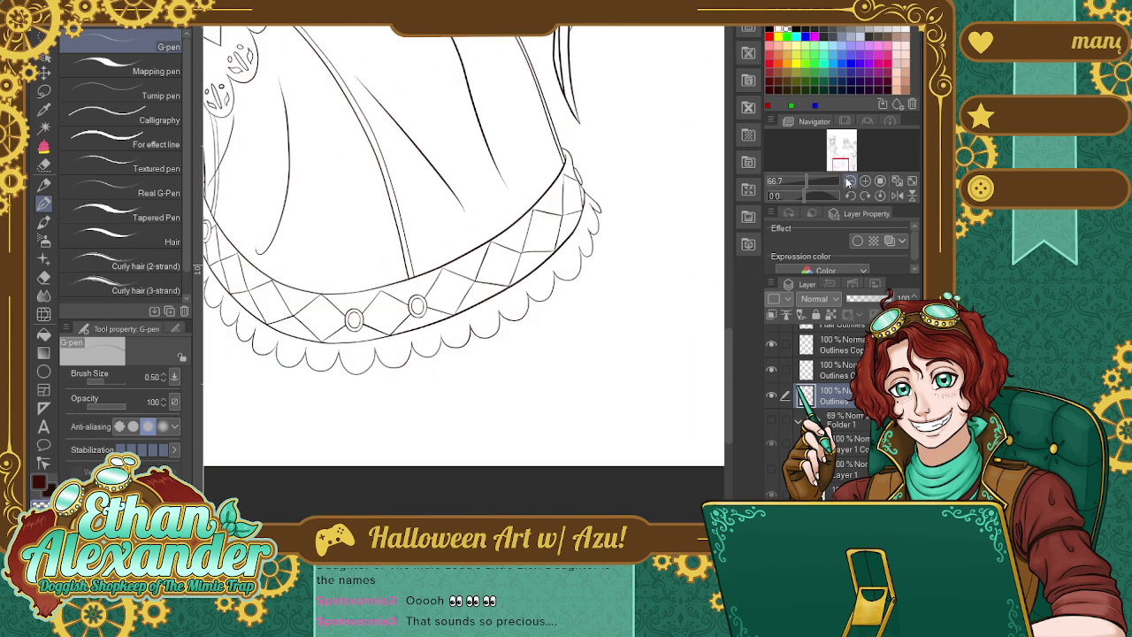
left_click_drag(842, 161, 839, 163)
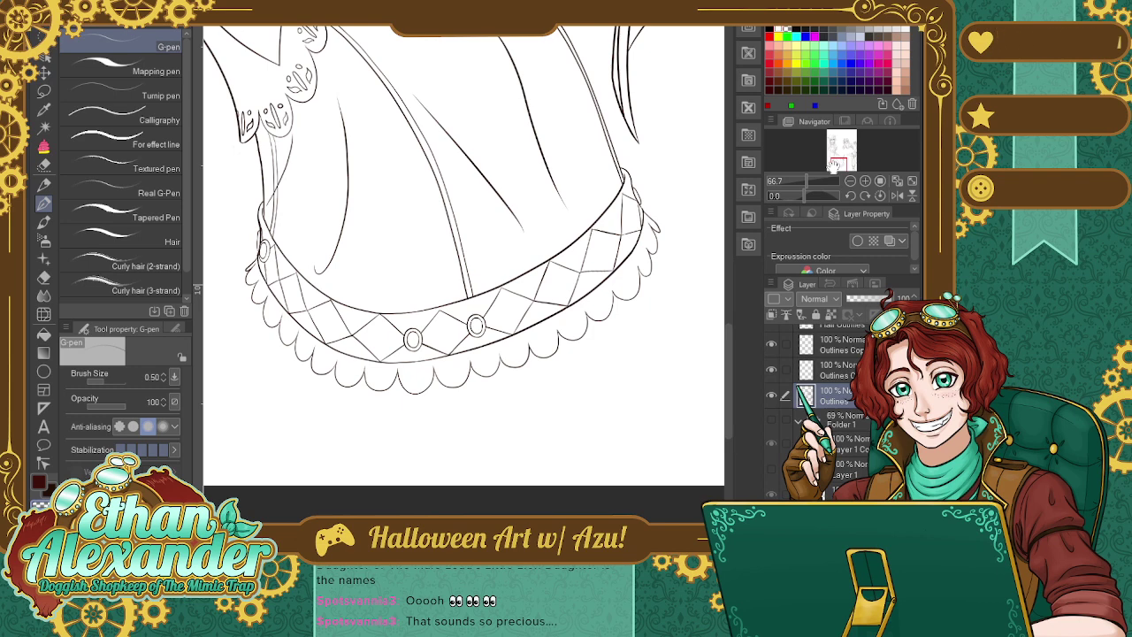
Lasso the two lace scallops just right of the right oval ring and nudge them into line with a Scale/Rotate transform.
left_click(43, 91)
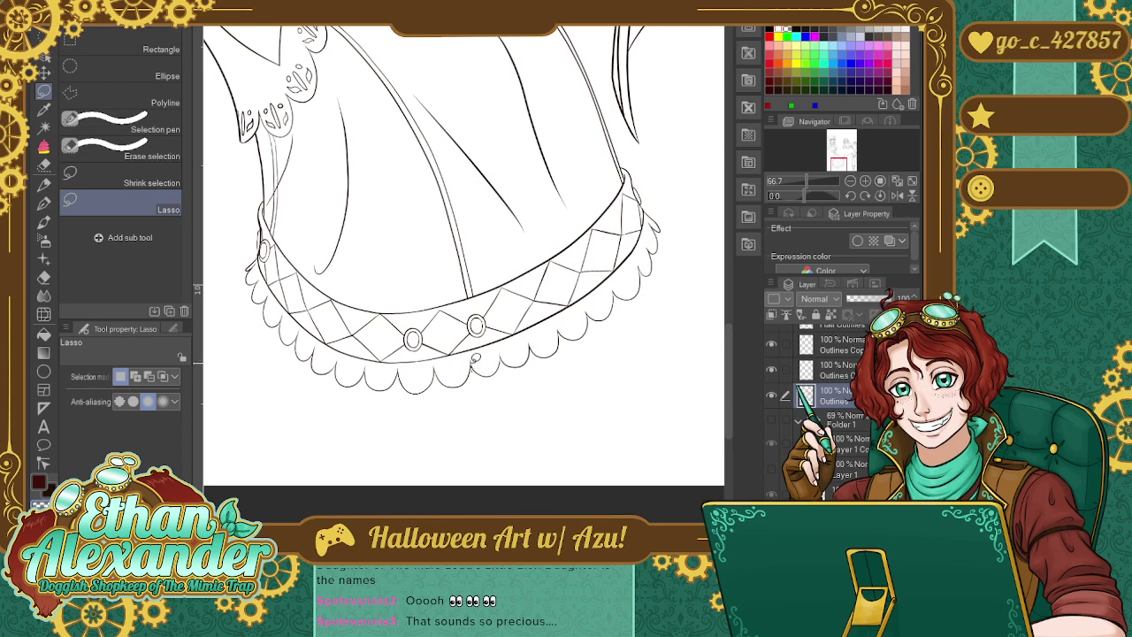
mouse_move(475, 358)
left_mouse_down()
mouse_move(524, 332)
mouse_move(537, 348)
mouse_move(531, 371)
mouse_move(484, 384)
mouse_move(474, 366)
left_mouse_up()
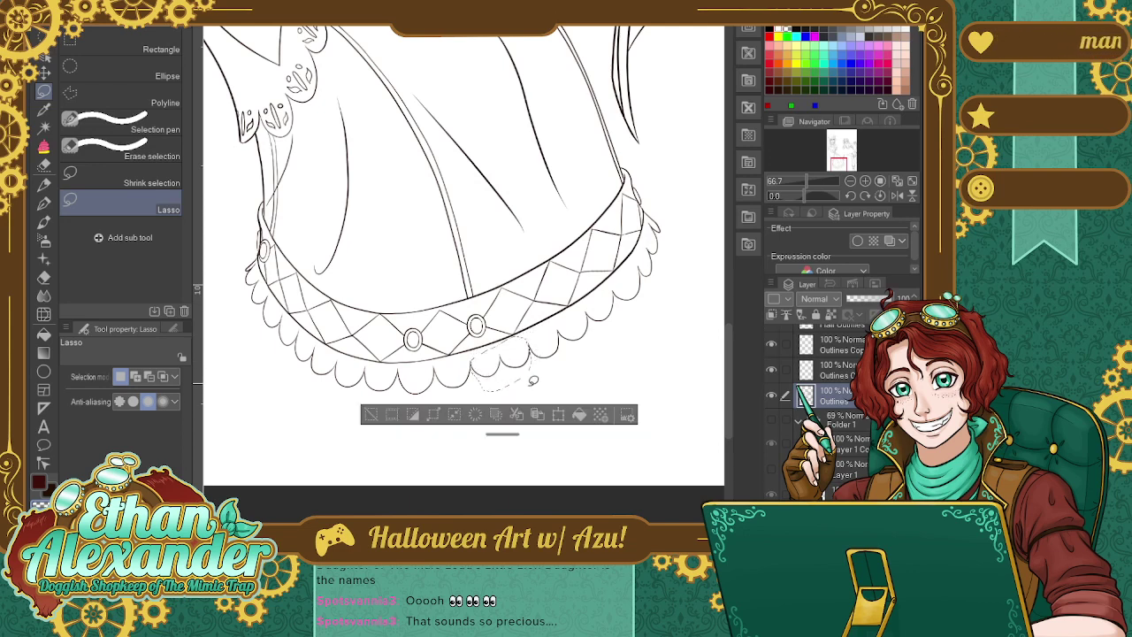
left_click(559, 414)
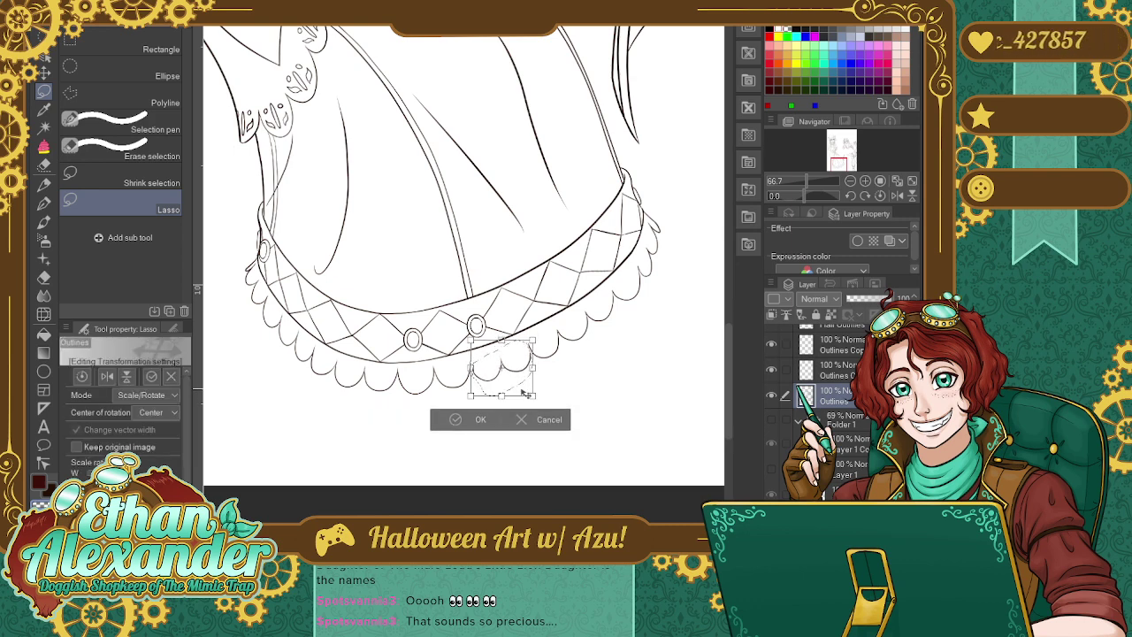
left_click(456, 428)
left_click(378, 421)
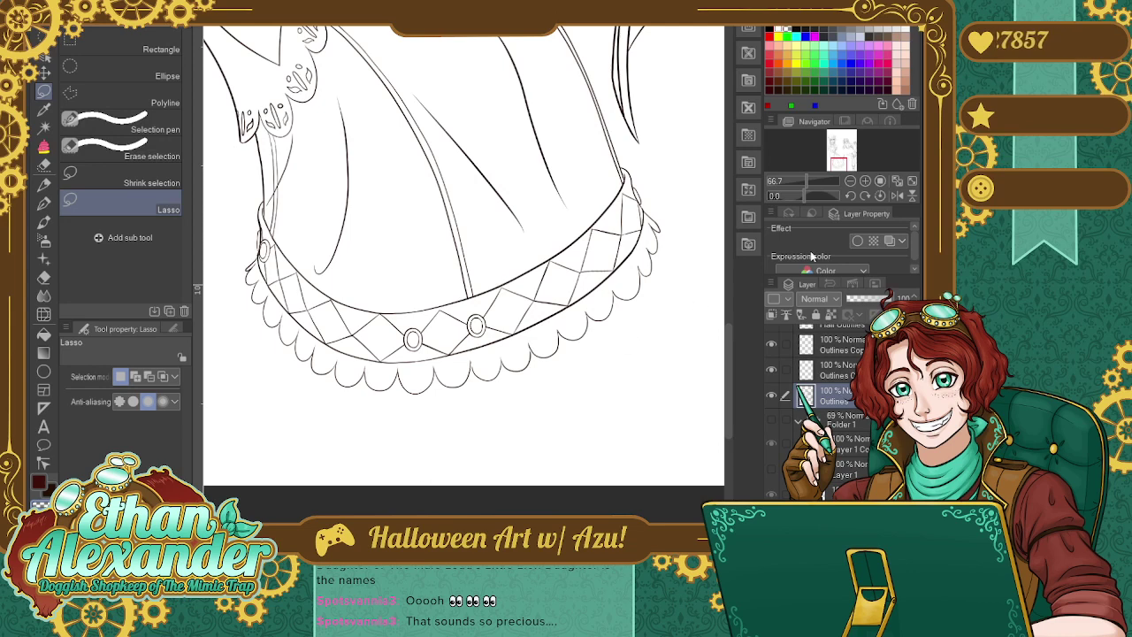
Touch up the point where the lace scallops meet beneath the right oval ring with the G-pen.
left_click(866, 181)
left_click(866, 180)
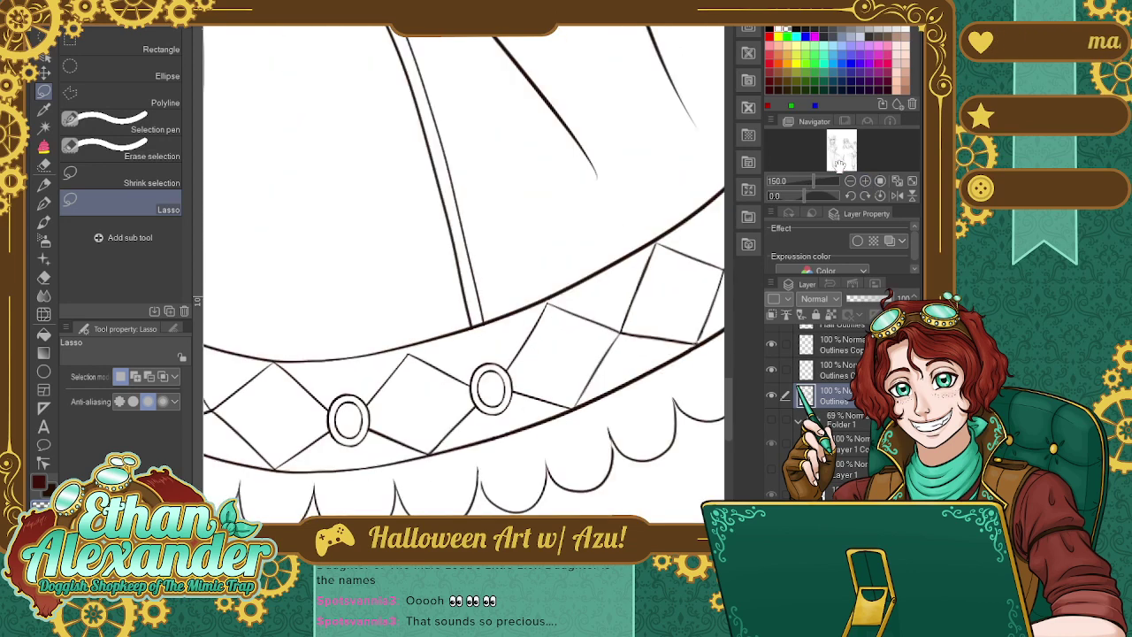
key("p")
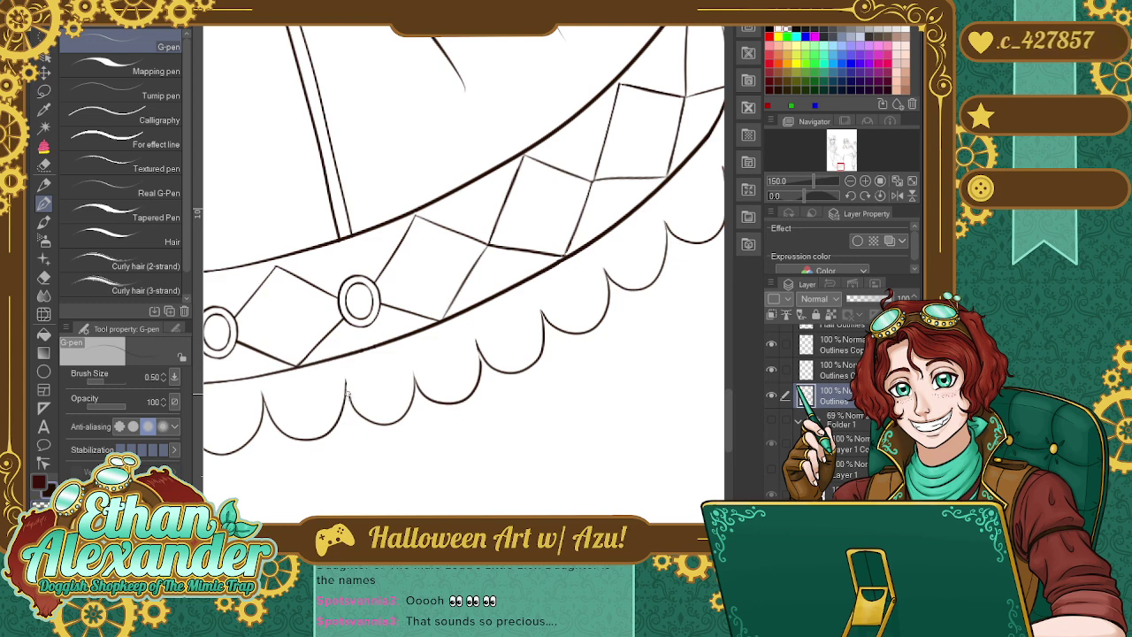
left_click_drag(346, 385, 347, 380)
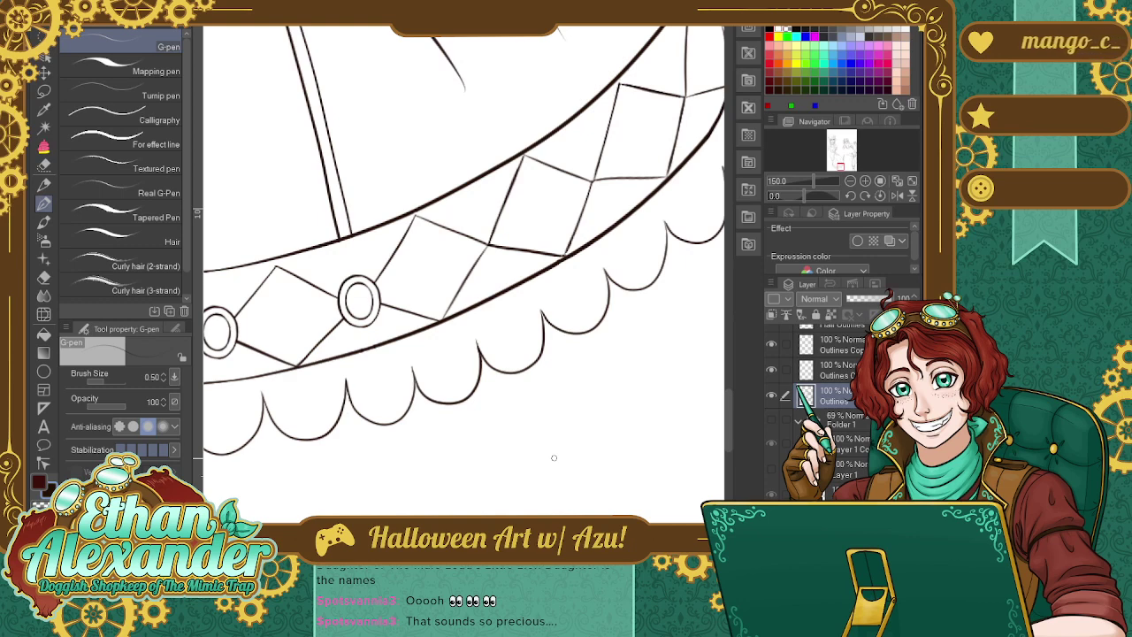
Clean up the junction between two lace scallops on the steep right curve, redrawing the connecting line with the G-pen.
left_click(851, 180)
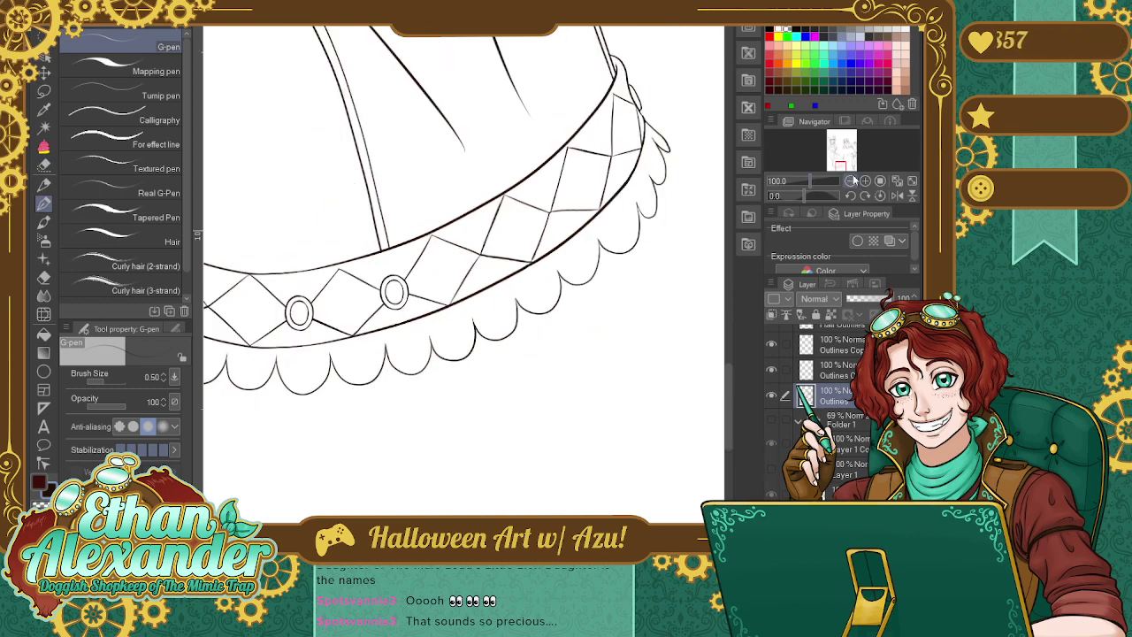
left_click(866, 181)
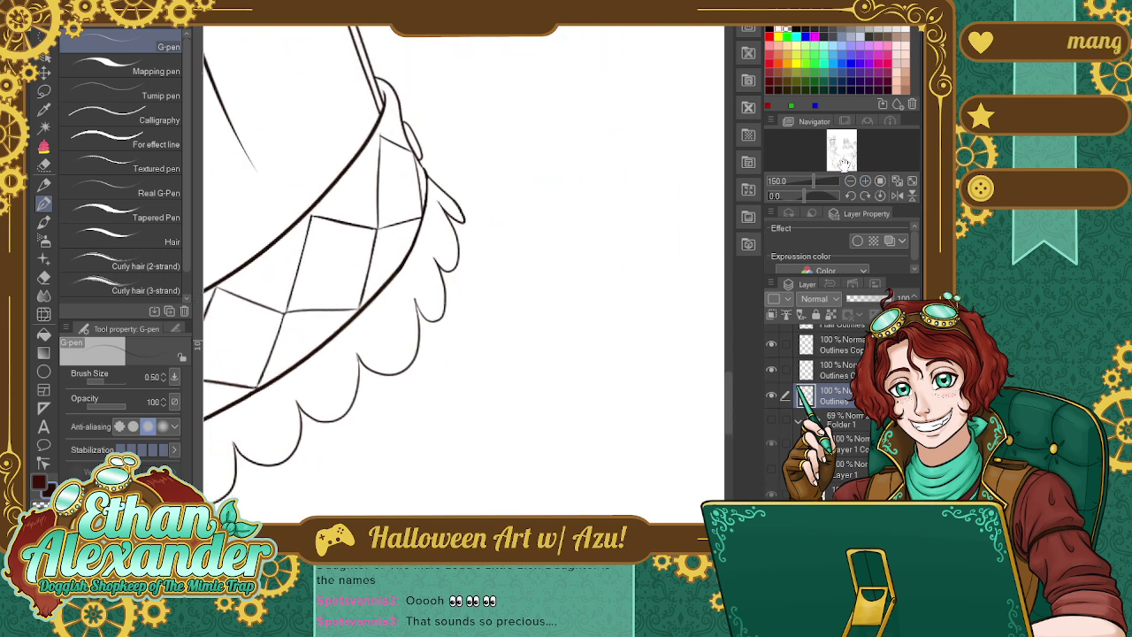
mouse_move(419, 336)
left_mouse_down()
mouse_move(416, 297)
mouse_move(430, 321)
left_mouse_up()
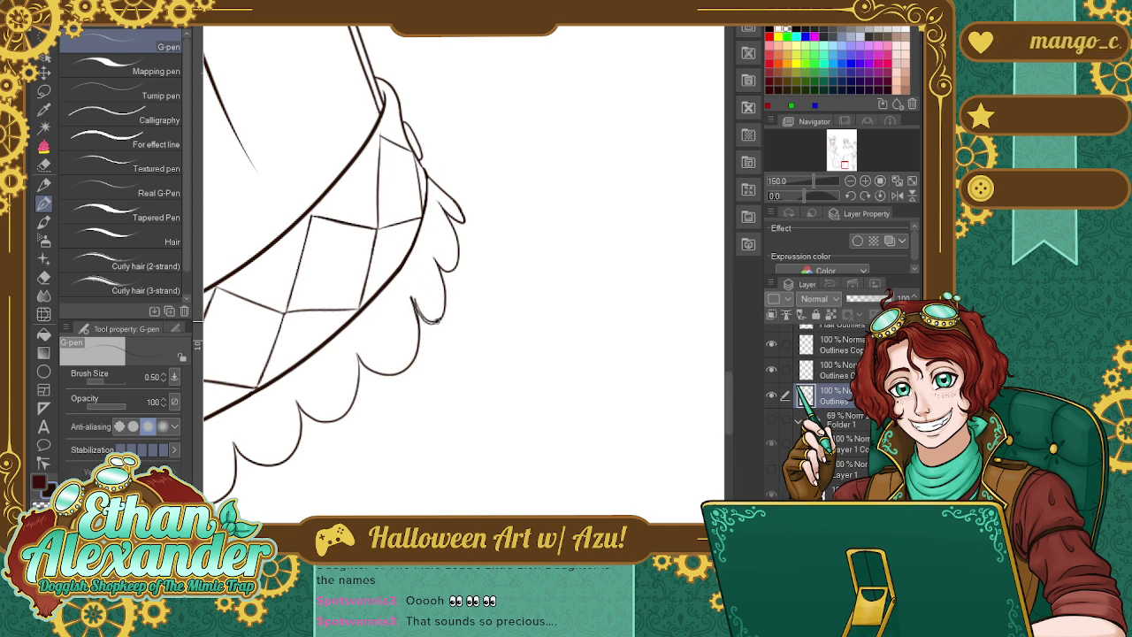
left_click_drag(426, 324, 442, 312)
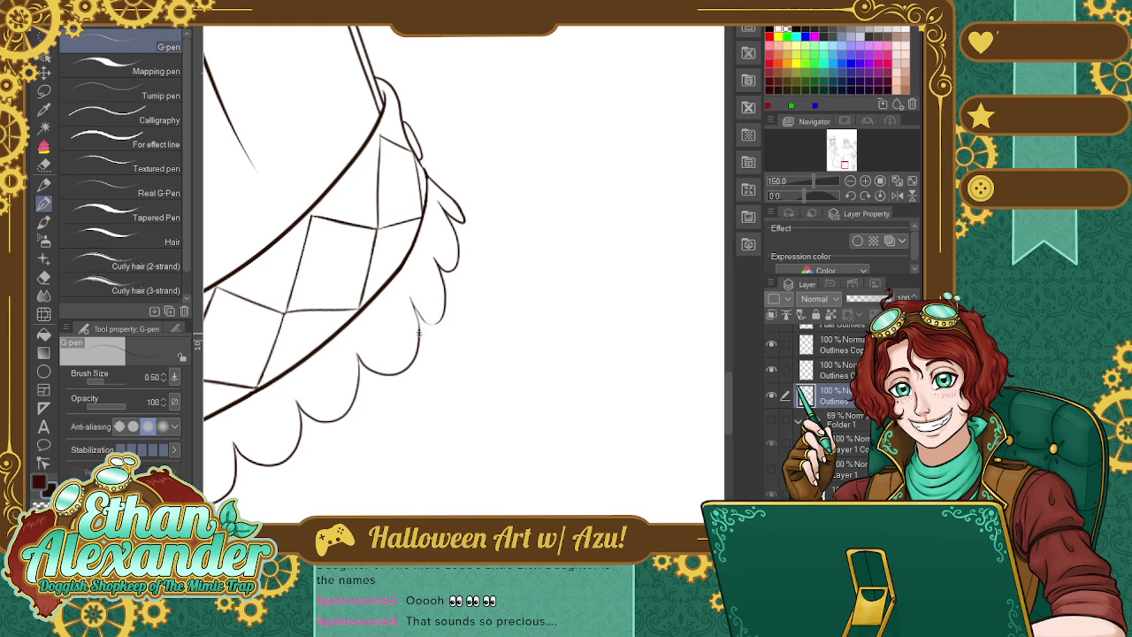
left_click_drag(419, 330, 411, 303)
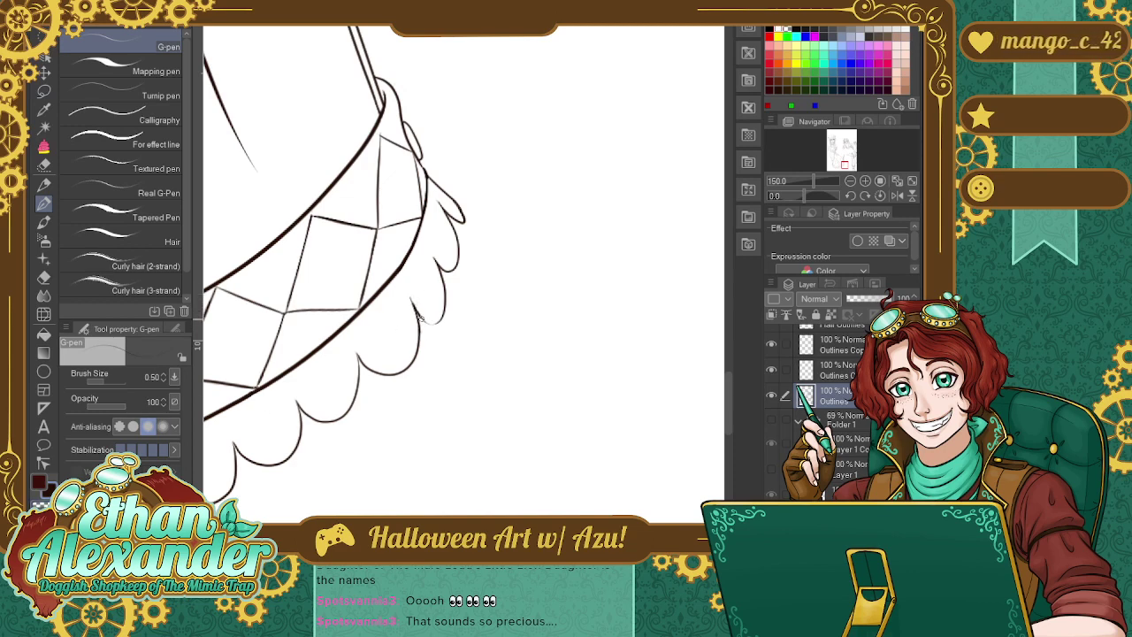
Try loose guide strokes across the hair and face of the character with glasses, undoing them.
left_click(850, 180)
left_click(850, 180)
left_click(849, 180)
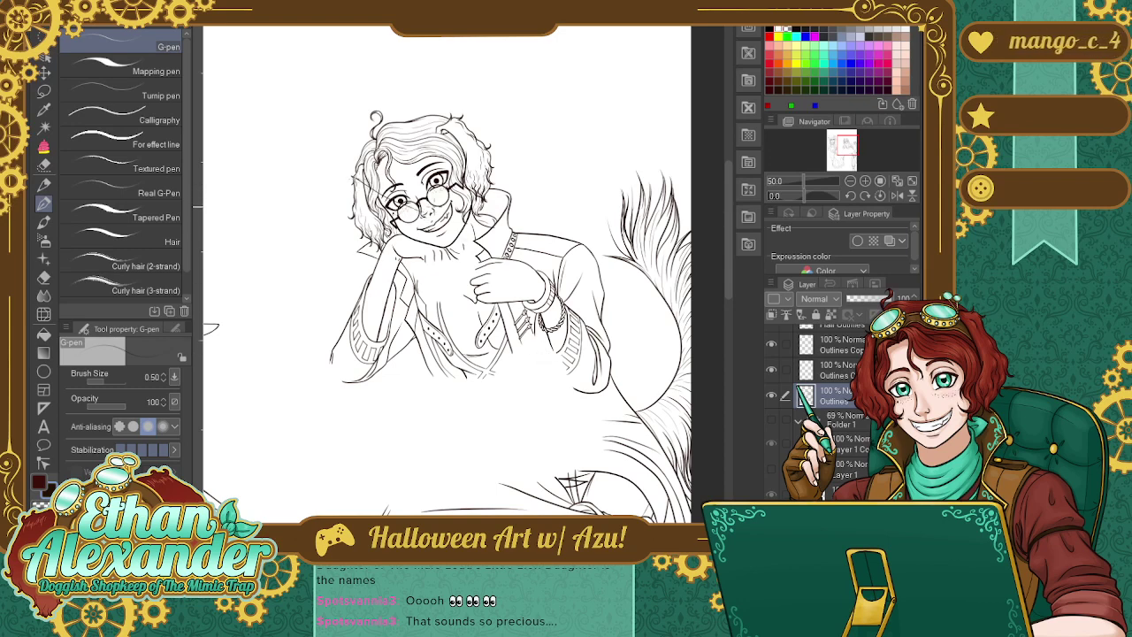
left_click_drag(453, 123, 439, 170)
left_click_drag(446, 119, 454, 134)
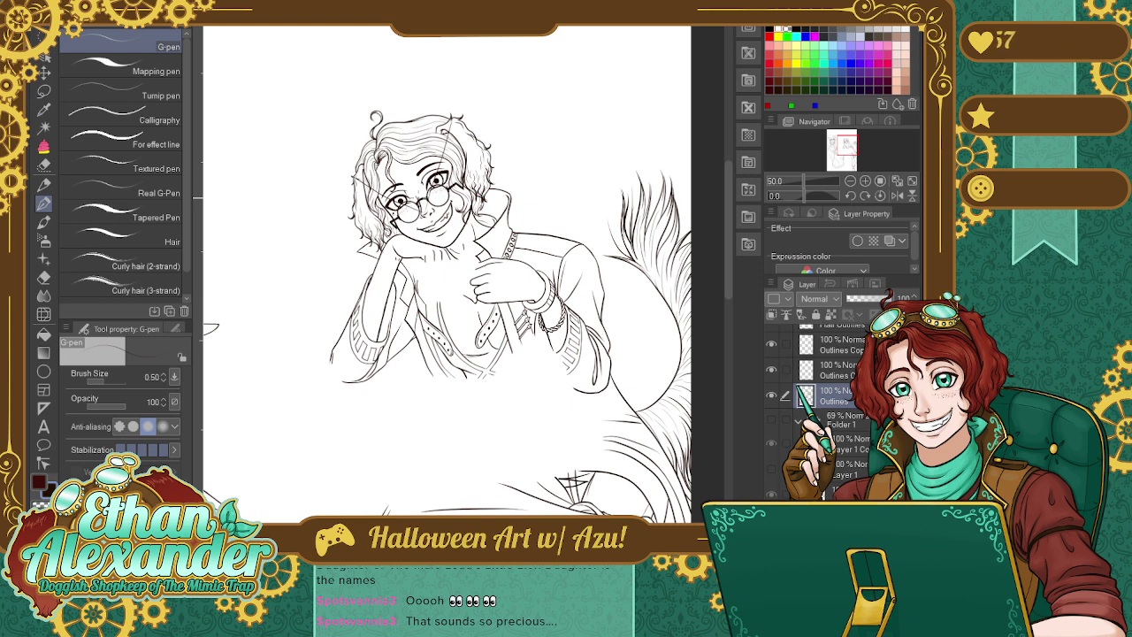
key("ctrl+z")
key("ctrl+z")
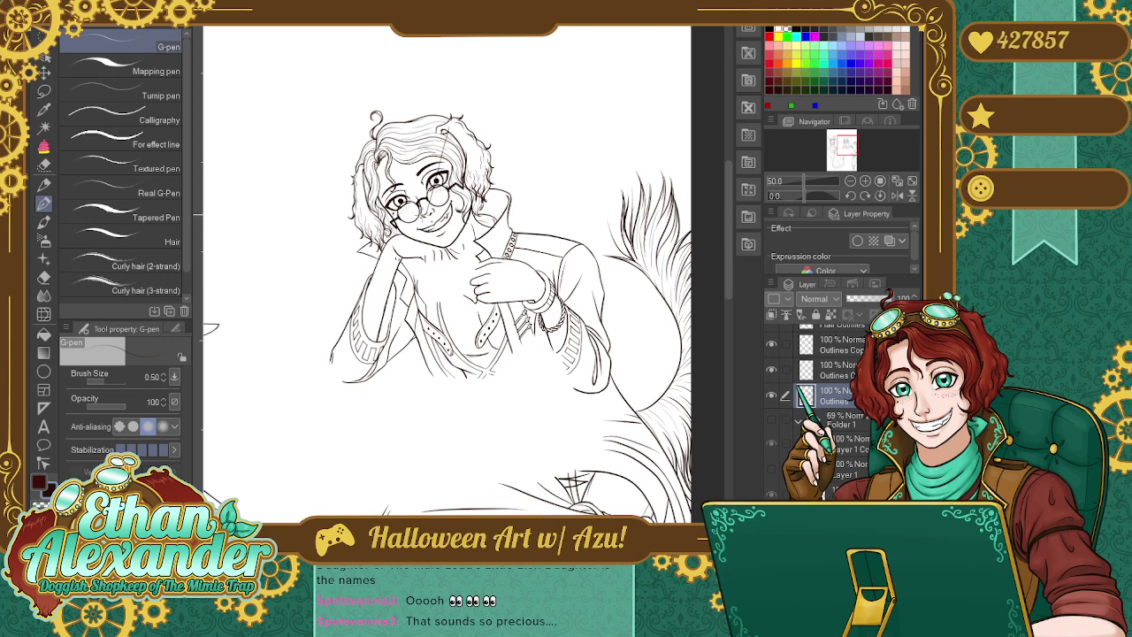
left_click_drag(423, 212, 354, 179)
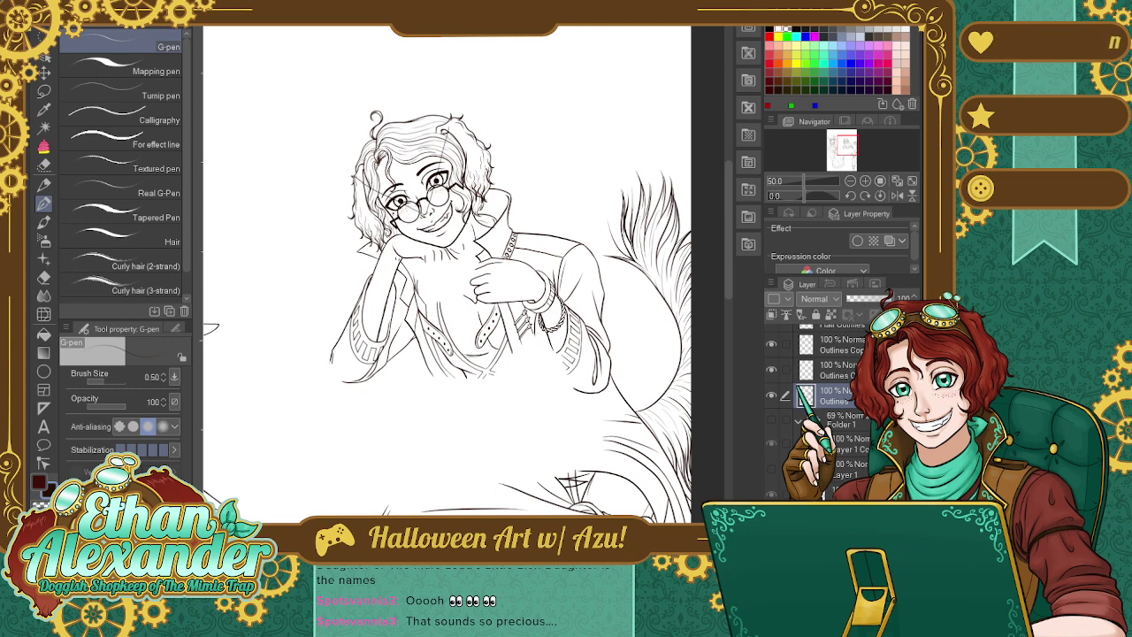
key("ctrl+z")
left_click_drag(423, 211, 354, 168)
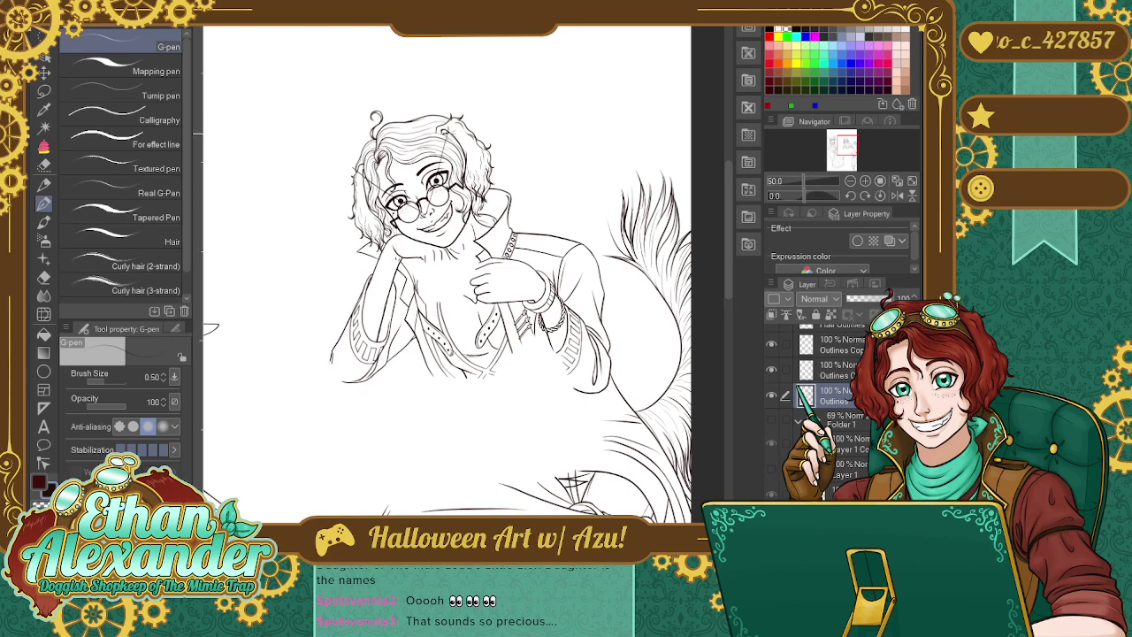
left_click_drag(442, 135, 462, 122)
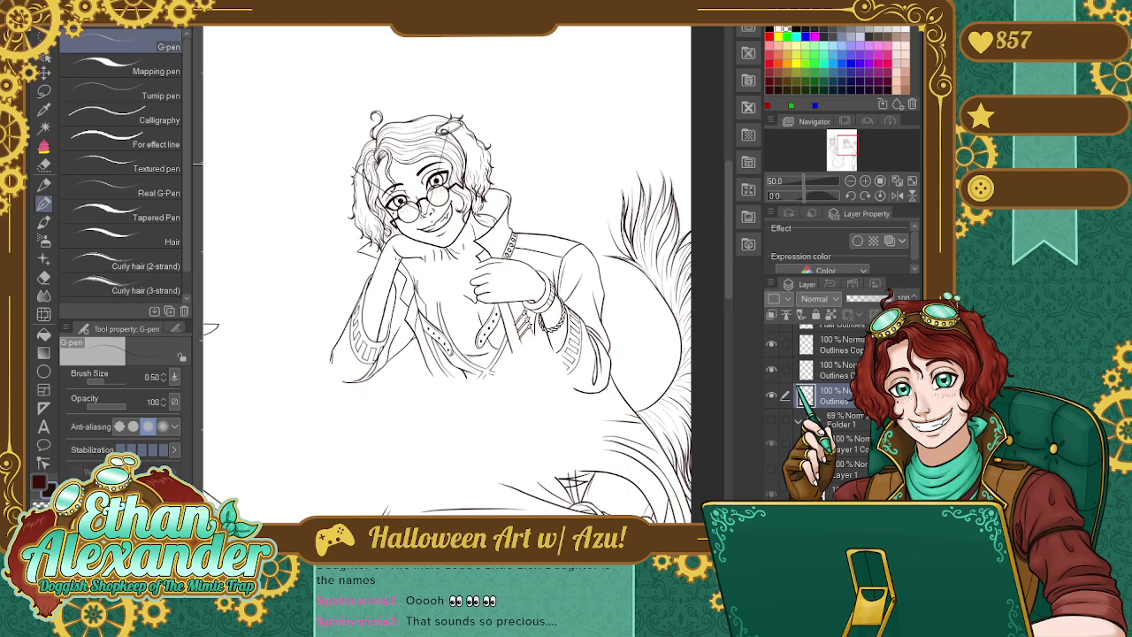
left_click_drag(370, 166, 359, 175)
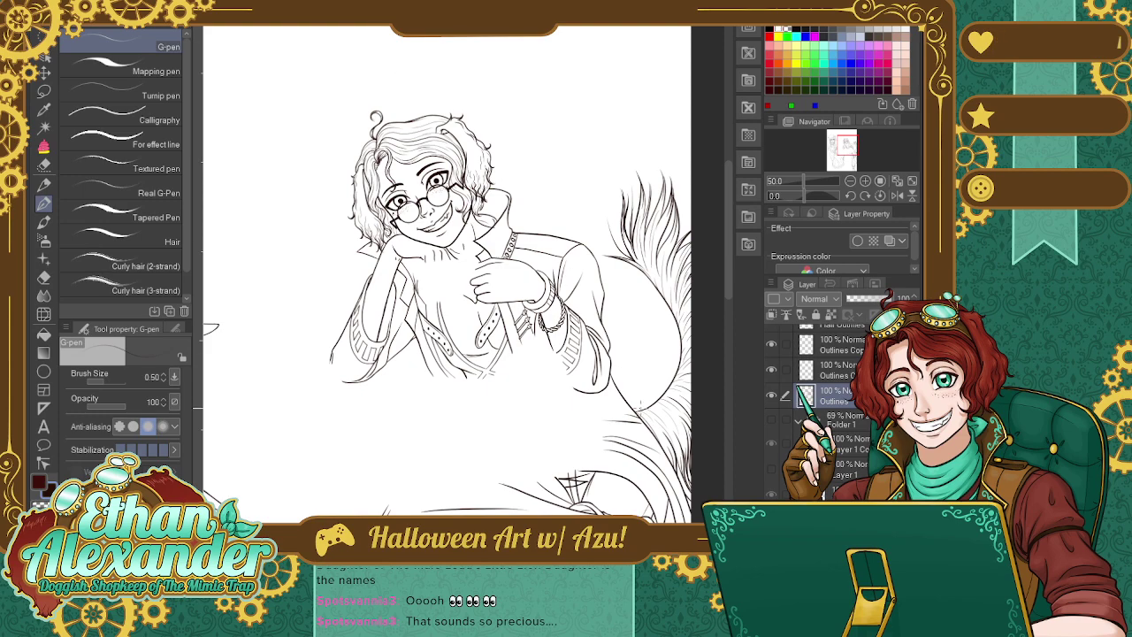
Show the blue sketch in Folder 1 again beneath the outlines of the skirt's lace hem.
left_click_drag(853, 148, 840, 162)
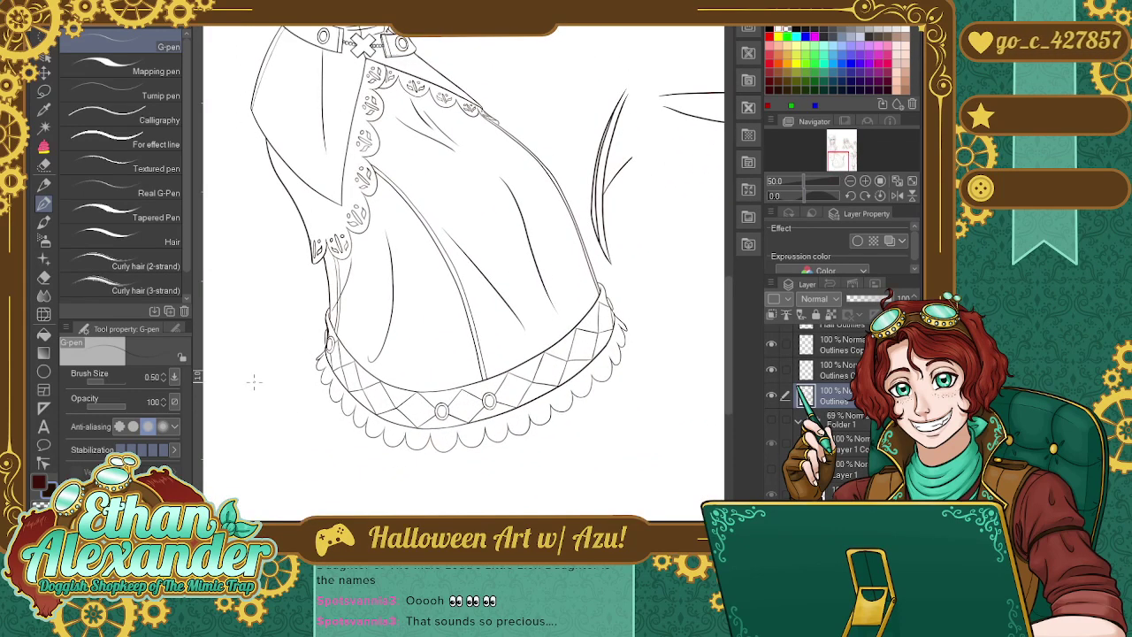
left_click(865, 180)
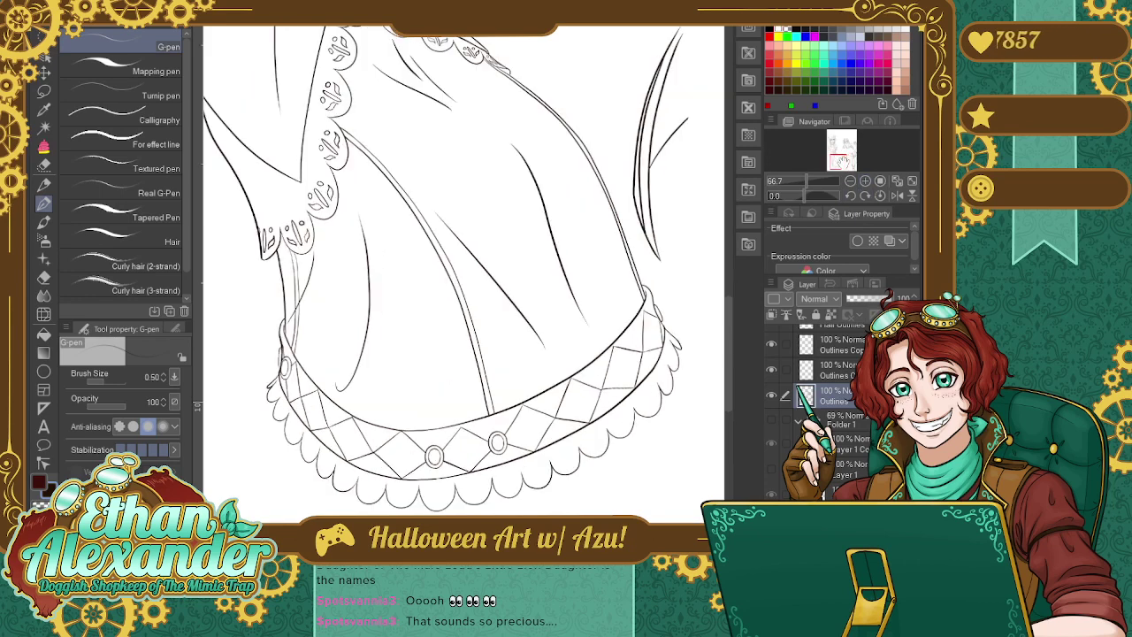
left_click(865, 181)
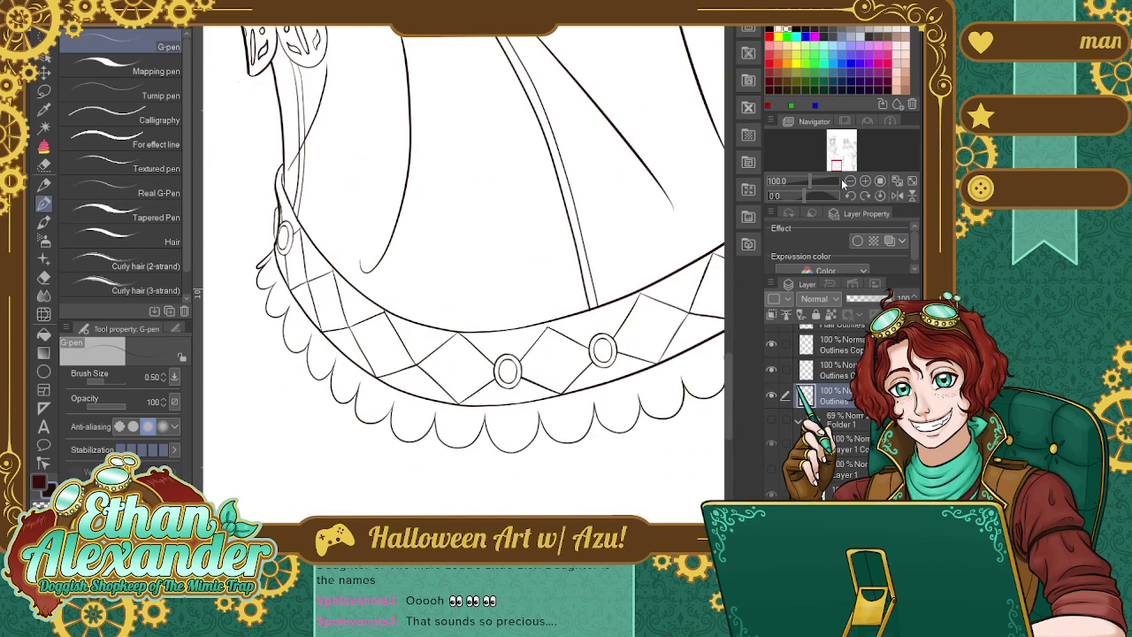
left_click_drag(840, 163, 841, 163)
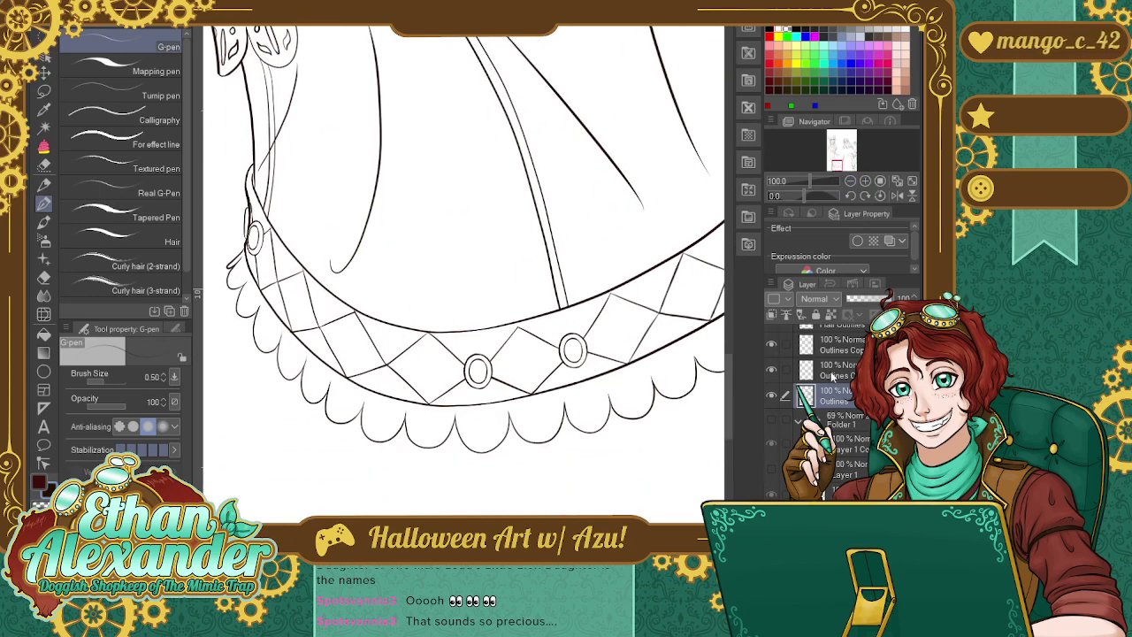
left_click(773, 418)
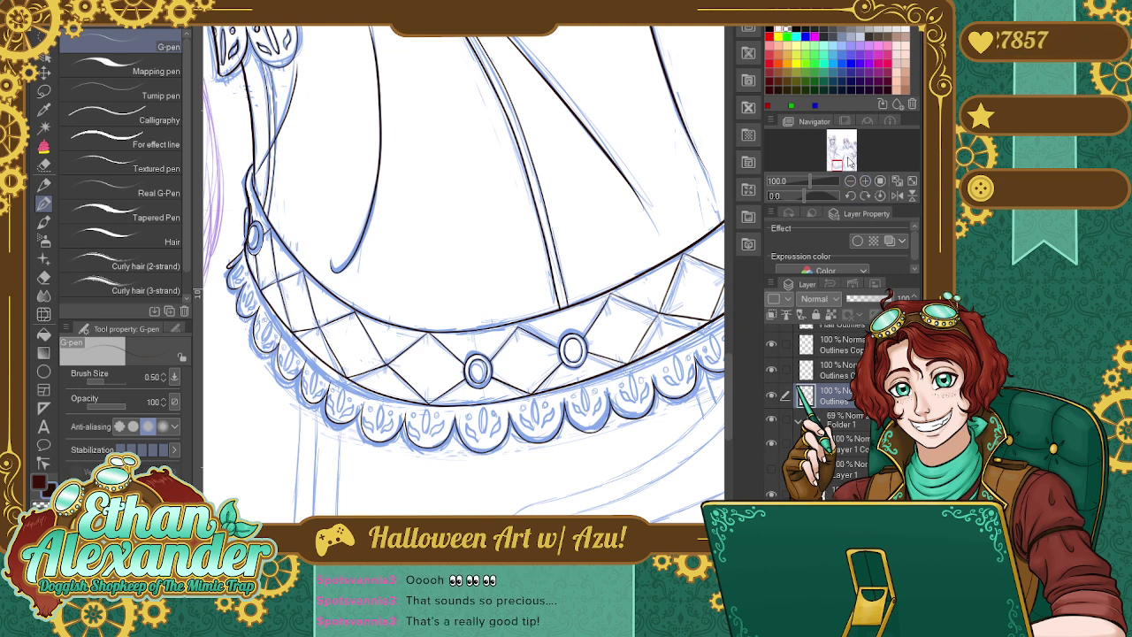
left_click(865, 180)
mouse_move(845, 176)
left_mouse_down()
mouse_move(838, 165)
mouse_move(804, 177)
left_mouse_up()
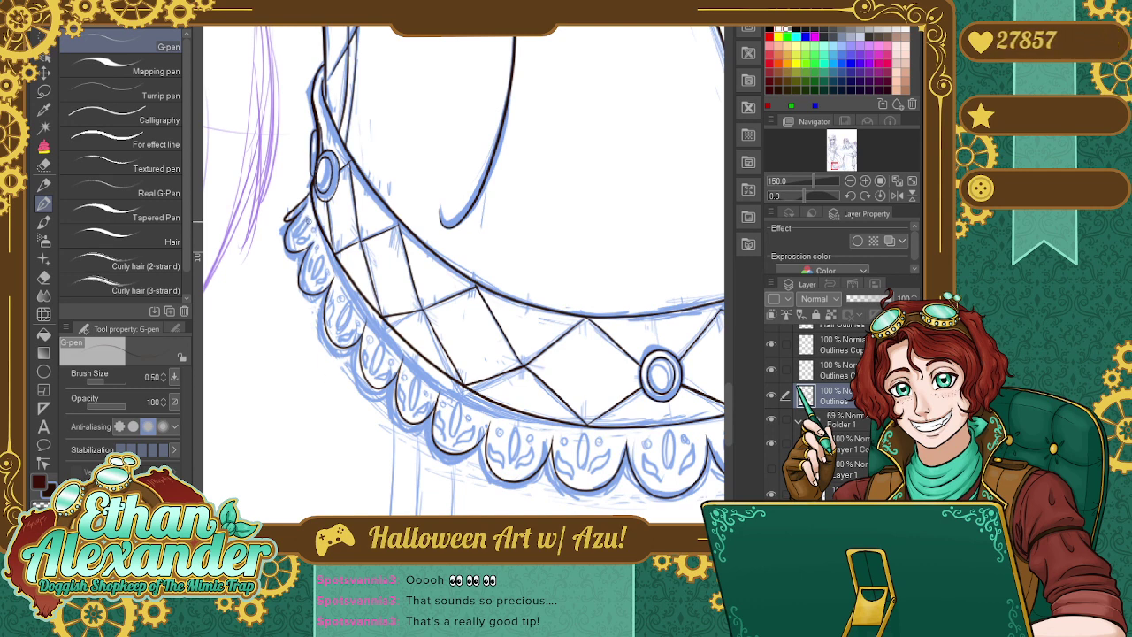
Ink the leaf-shaped cutouts in the six lace scallops along the hem's steep left curve with the G-pen, following the blue sketch.
left_click_drag(298, 217, 313, 229)
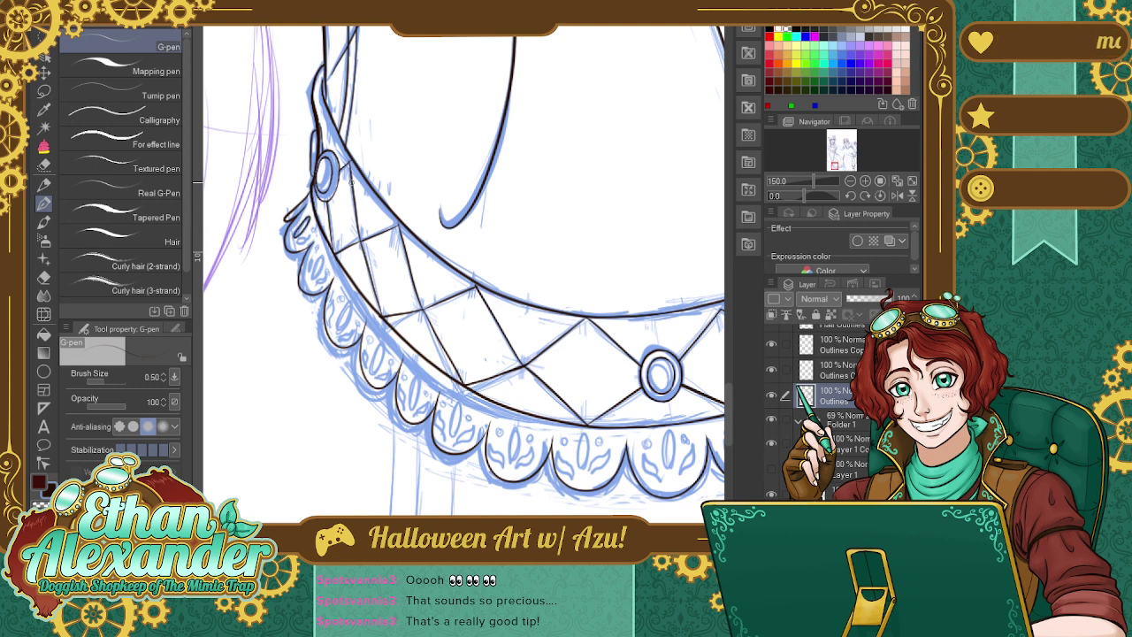
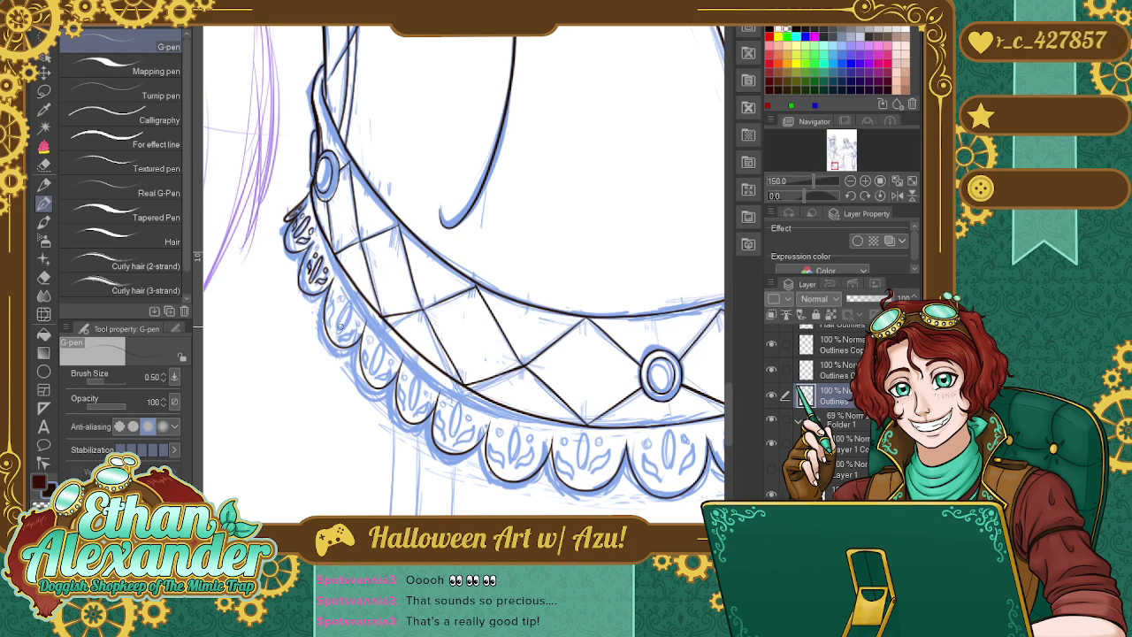
mouse_move(340, 325)
left_mouse_down()
mouse_move(350, 301)
mouse_move(345, 311)
left_mouse_up()
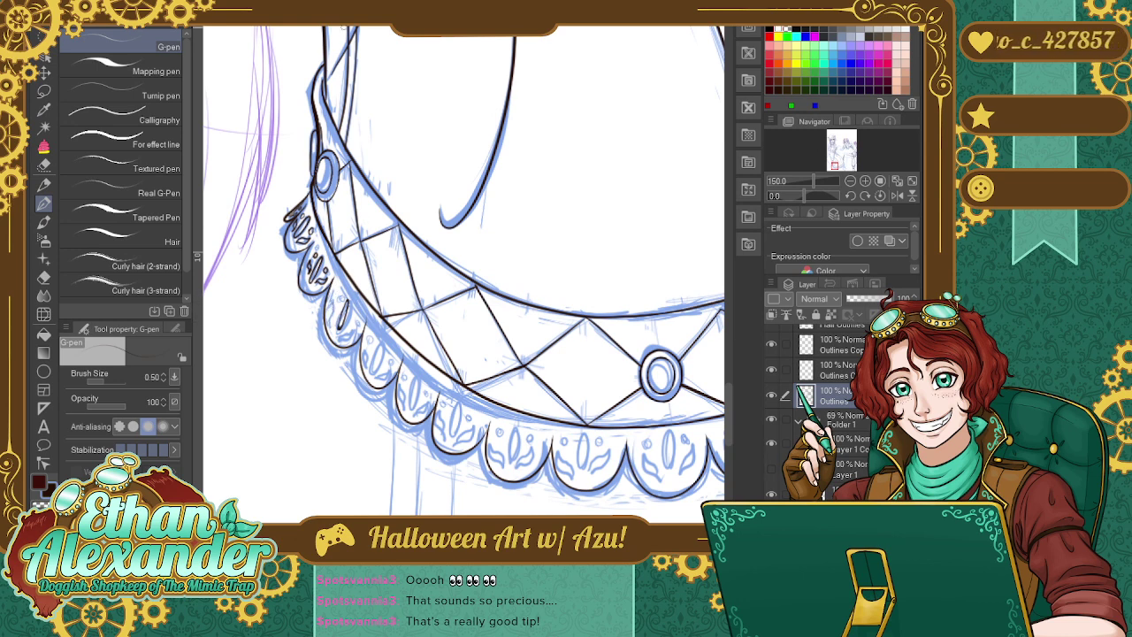
left_click_drag(338, 311, 332, 326)
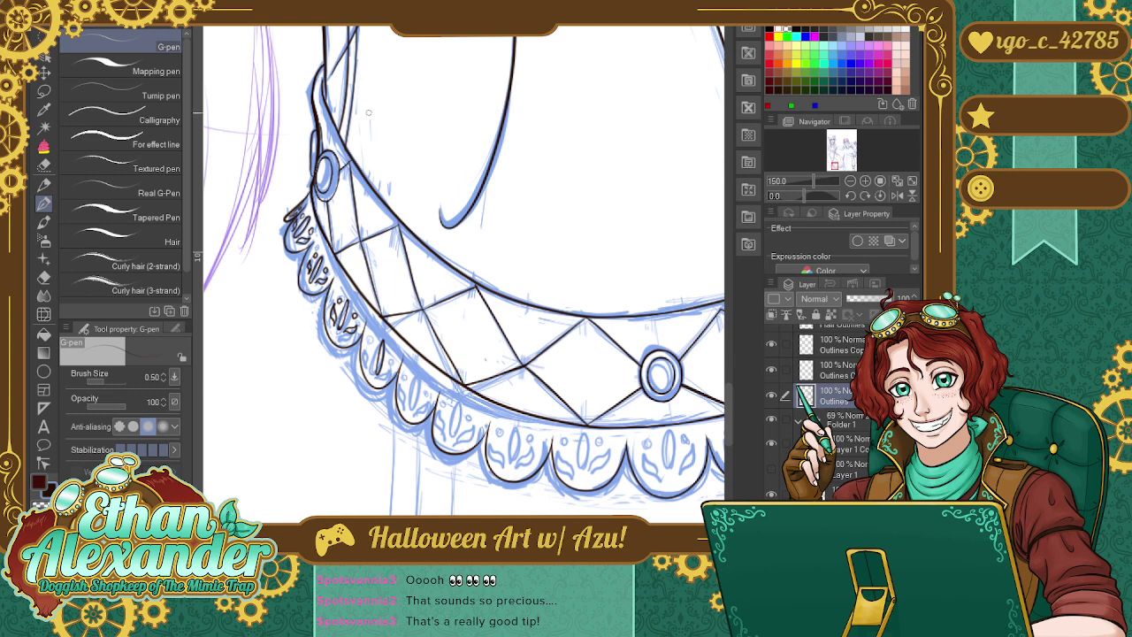
mouse_move(371, 357)
left_mouse_down()
mouse_move(375, 371)
mouse_move(380, 338)
mouse_move(376, 372)
left_mouse_up()
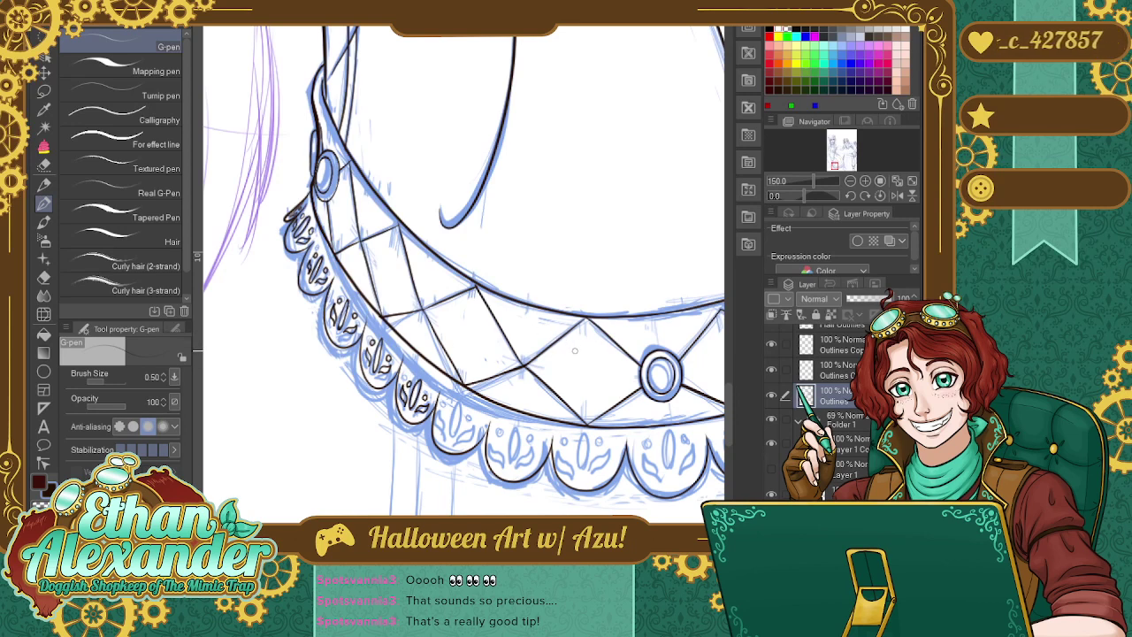
mouse_move(447, 439)
left_mouse_down()
mouse_move(456, 414)
mouse_move(449, 443)
mouse_move(441, 416)
mouse_move(456, 438)
mouse_move(470, 430)
mouse_move(460, 439)
mouse_move(465, 423)
mouse_move(446, 412)
left_mouse_up()
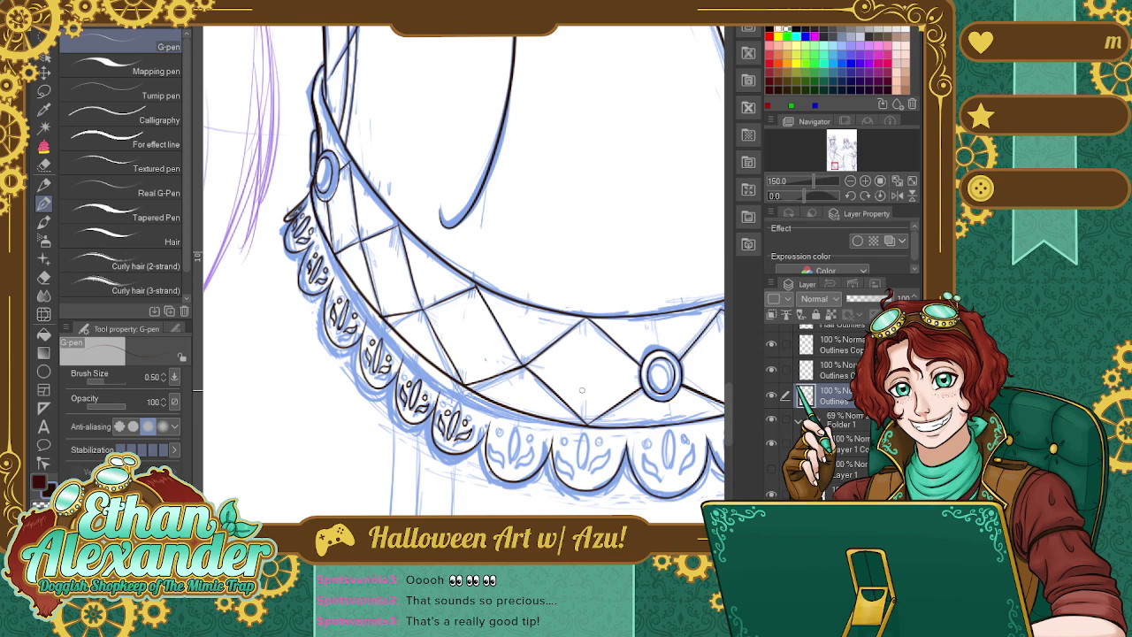
Ink the leaf and dot cutouts in the two scallops just left of the one beneath the left oval ring.
left_click_drag(540, 426, 522, 426)
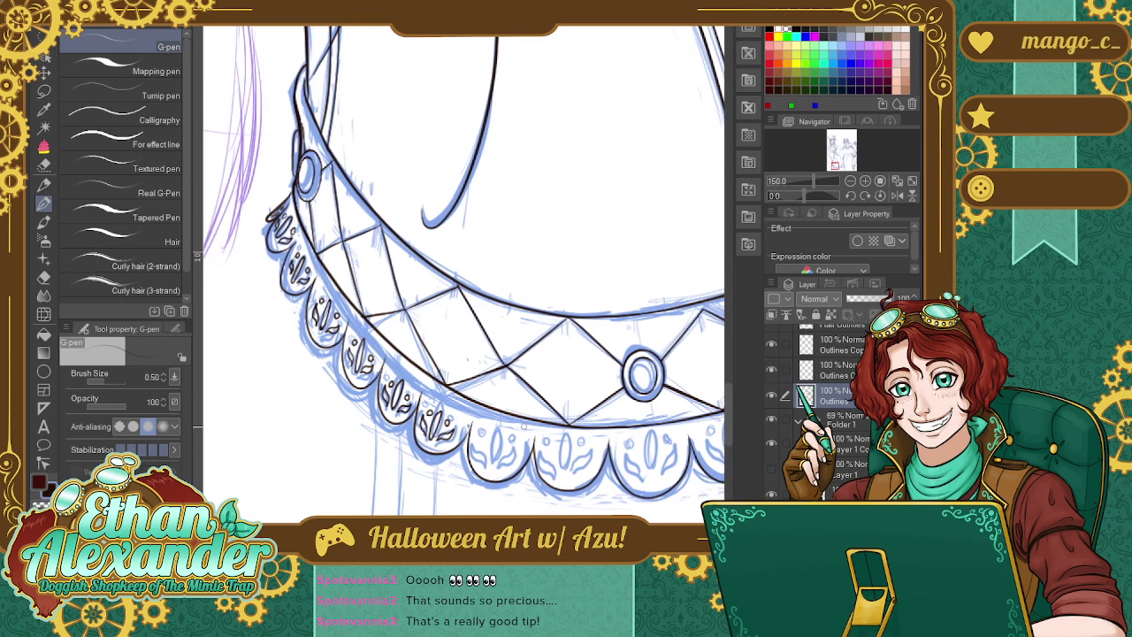
left_click_drag(593, 478, 509, 478)
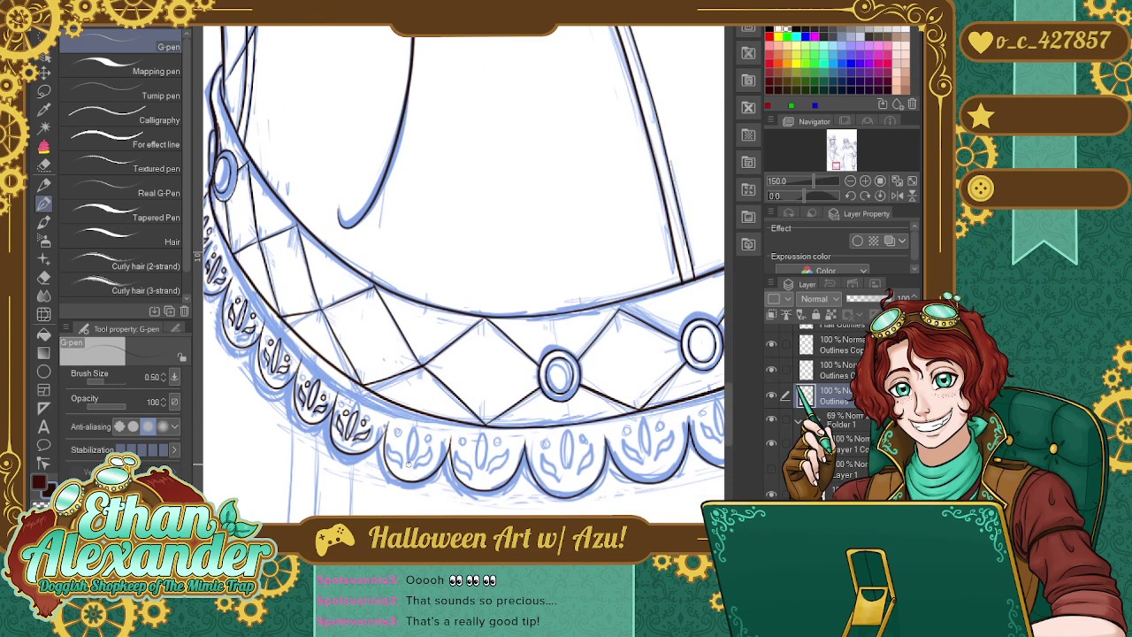
mouse_move(408, 460)
left_mouse_down()
mouse_move(412, 434)
mouse_move(407, 469)
mouse_move(432, 450)
mouse_move(418, 467)
mouse_move(400, 462)
mouse_move(398, 434)
mouse_move(426, 447)
left_mouse_up()
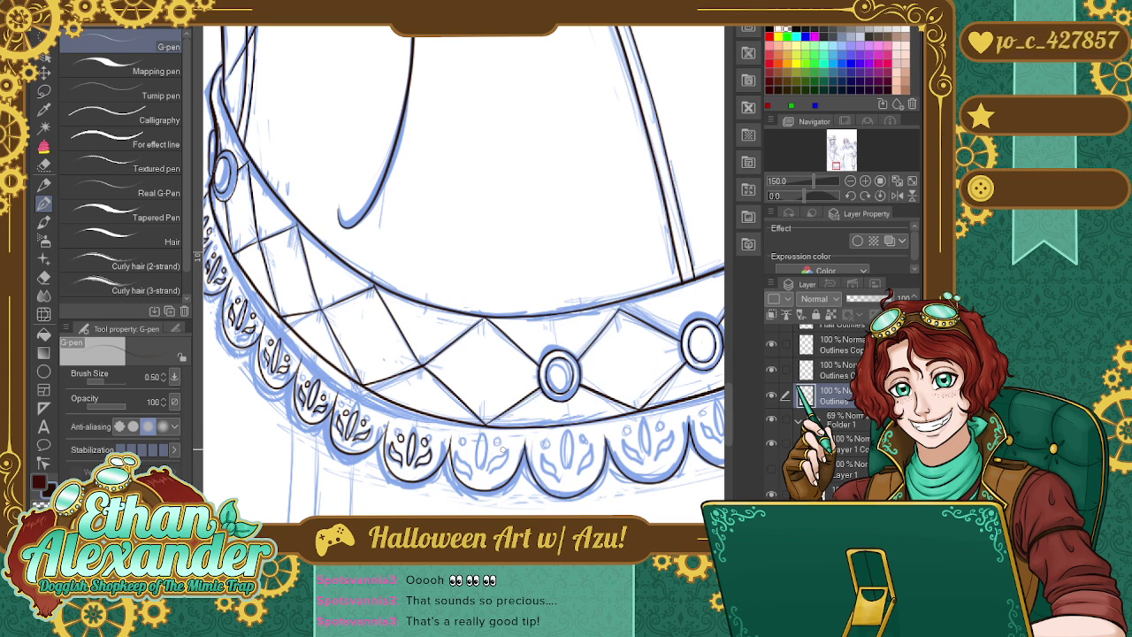
mouse_move(483, 453)
left_mouse_down()
mouse_move(478, 477)
mouse_move(501, 459)
mouse_move(507, 469)
mouse_move(488, 476)
mouse_move(462, 460)
mouse_move(472, 476)
left_mouse_up()
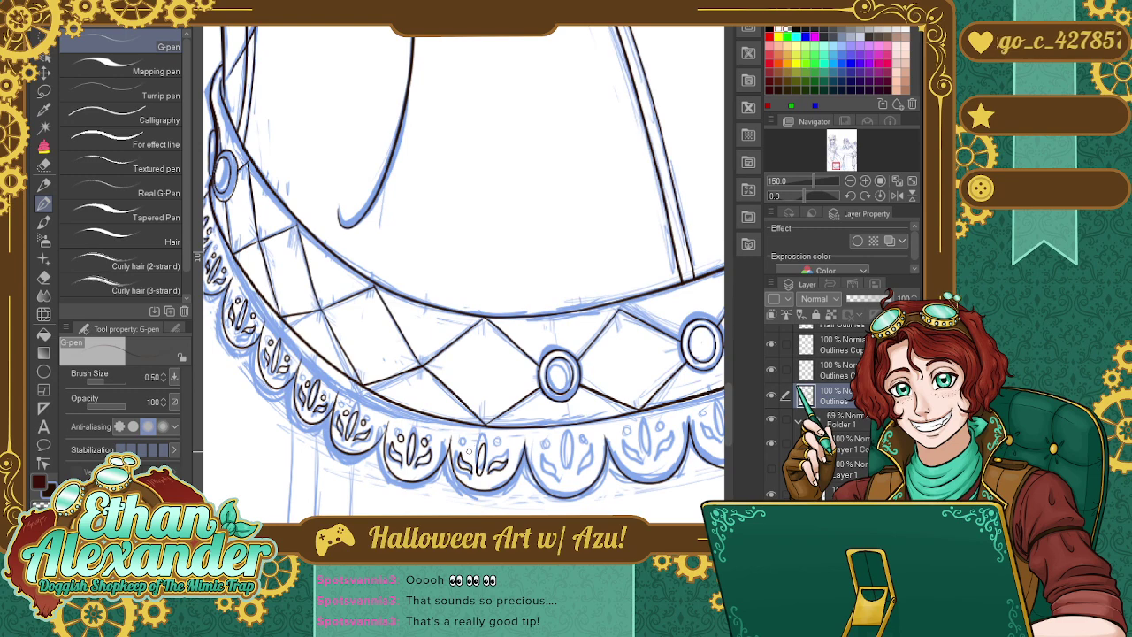
left_click_drag(474, 444, 467, 452)
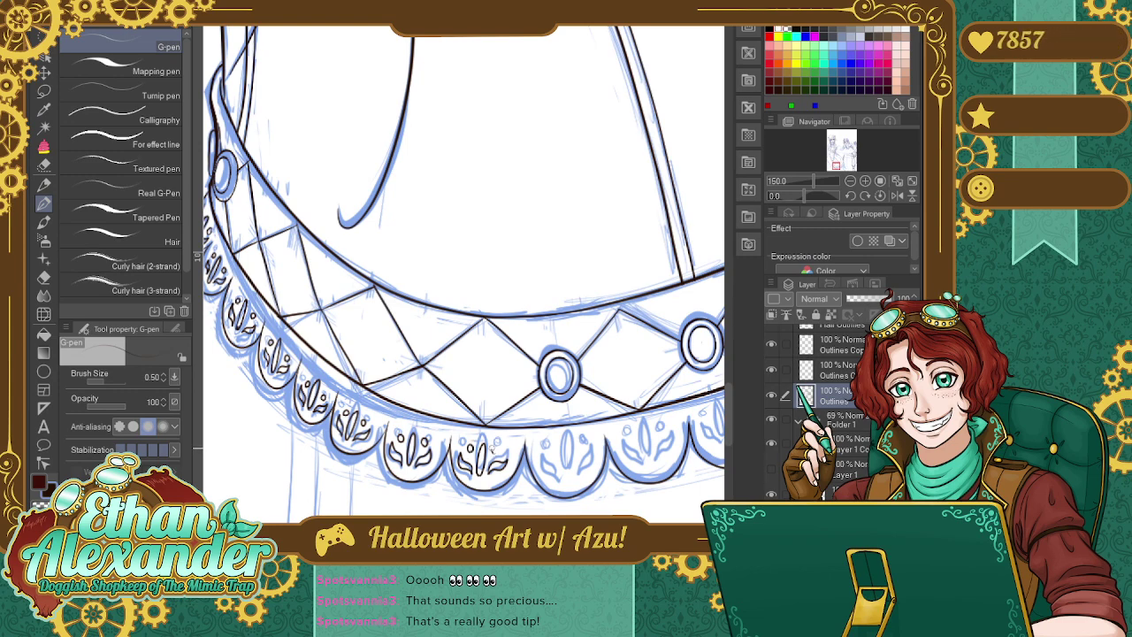
Ink the leaf-shaped cutouts in the scallop beneath the left oval ring and in the next scallop to its right.
left_click_drag(530, 354, 407, 353)
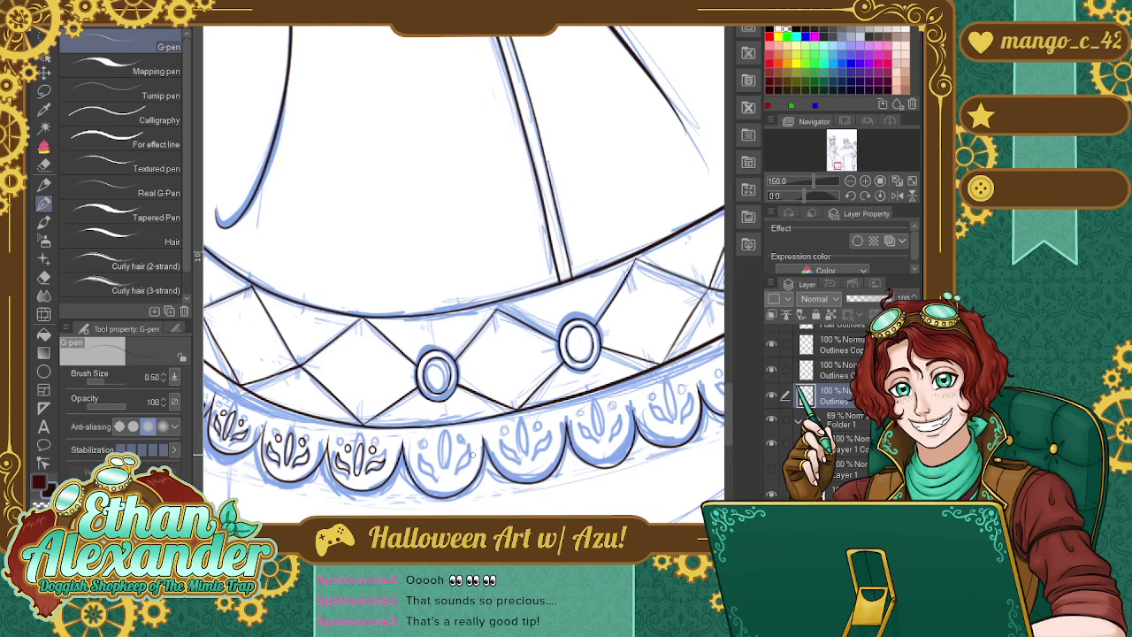
mouse_move(443, 477)
left_mouse_down()
mouse_move(446, 444)
mouse_move(445, 479)
left_mouse_up()
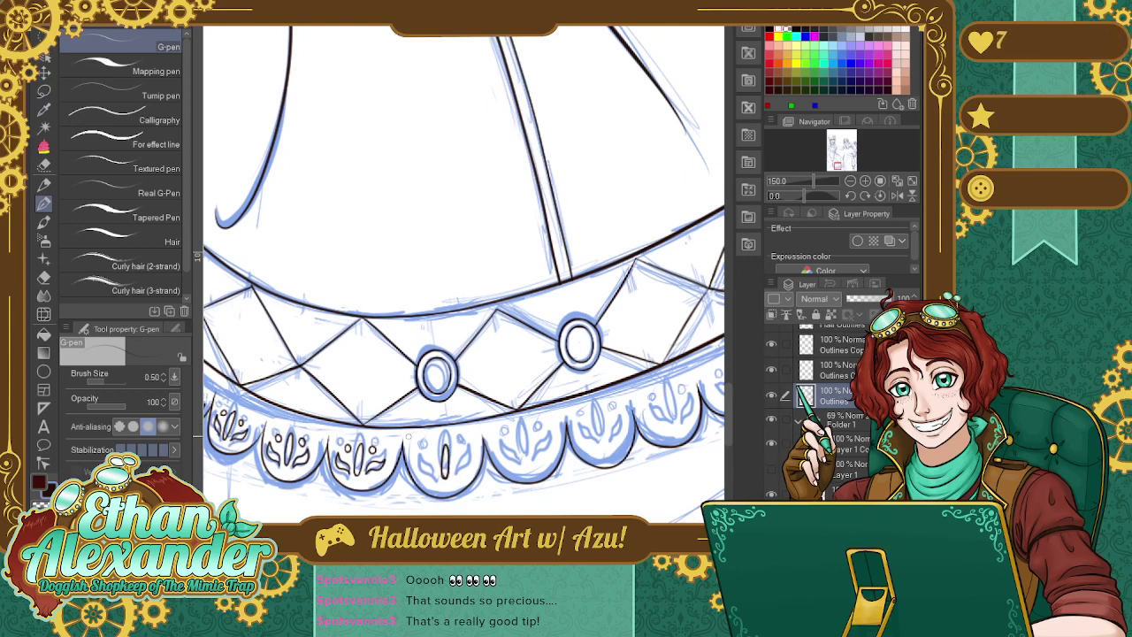
mouse_move(445, 476)
left_mouse_down()
mouse_move(445, 449)
mouse_move(445, 469)
left_mouse_up()
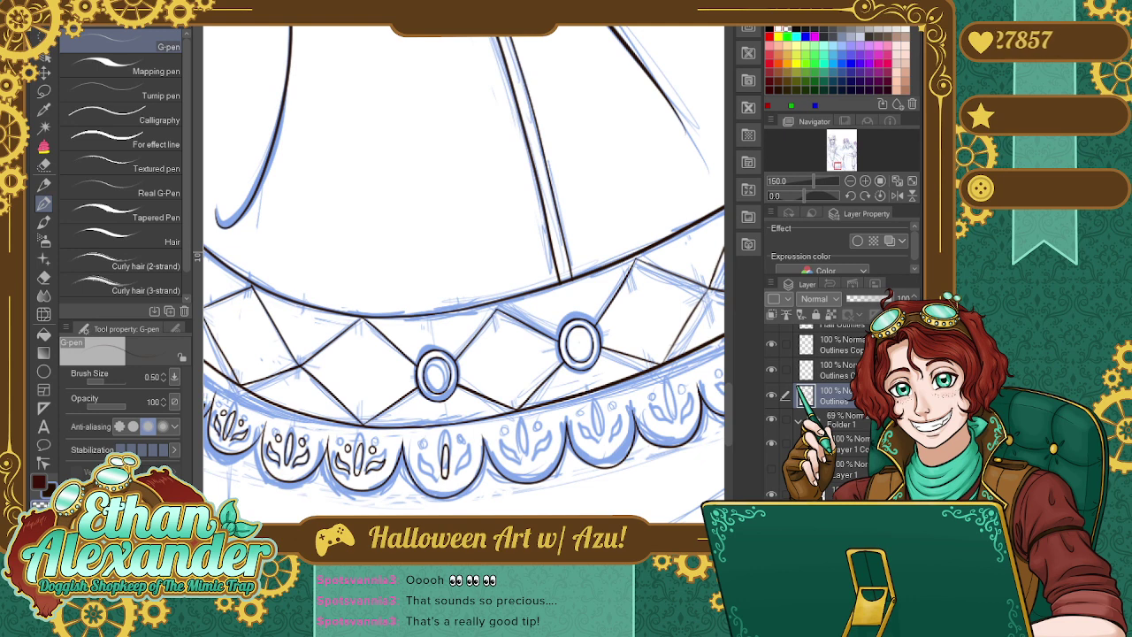
mouse_move(453, 475)
left_mouse_down()
mouse_move(467, 453)
mouse_move(469, 471)
mouse_move(455, 475)
mouse_move(422, 467)
mouse_move(436, 476)
left_mouse_up()
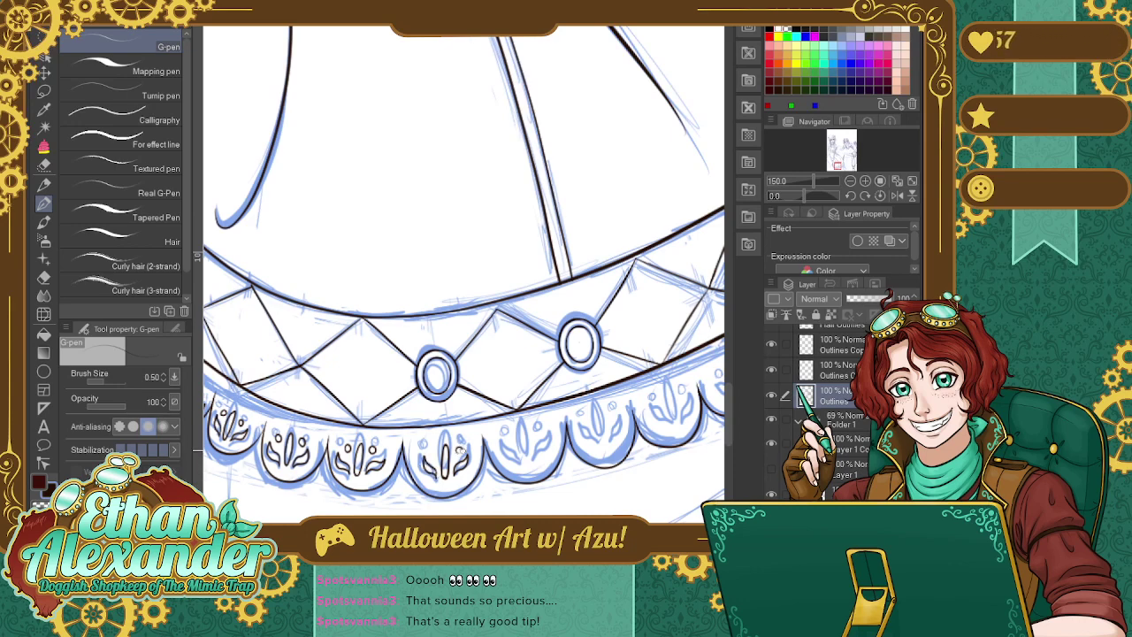
left_click_drag(437, 457, 440, 445)
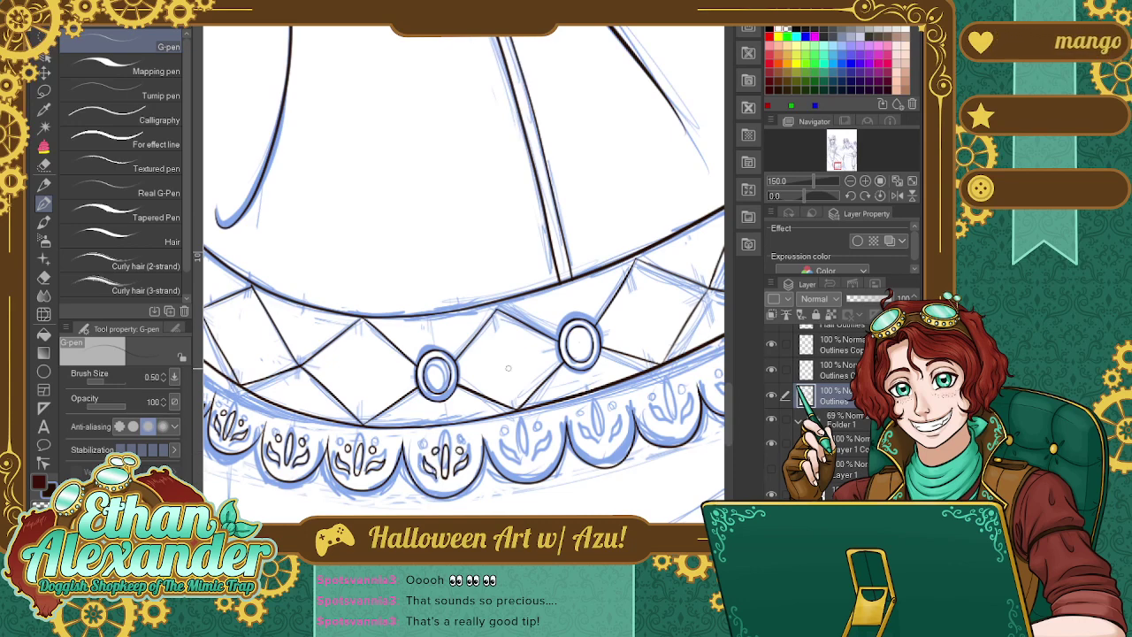
mouse_move(525, 460)
left_mouse_down()
mouse_move(527, 430)
mouse_move(531, 452)
mouse_move(549, 442)
mouse_move(536, 458)
mouse_move(503, 442)
mouse_move(518, 462)
left_mouse_up()
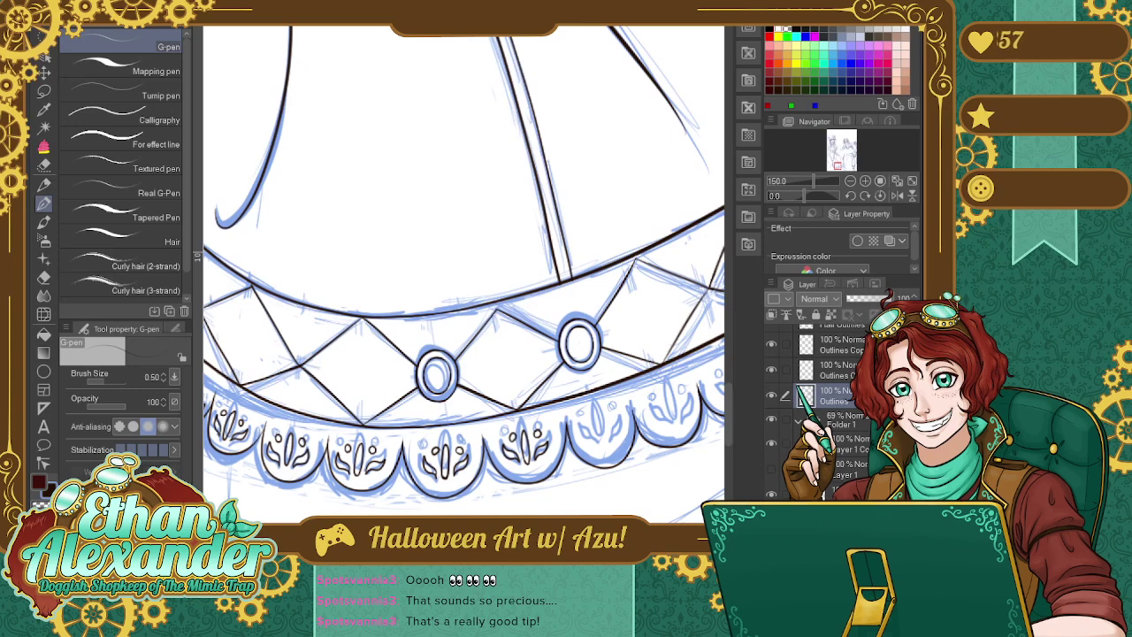
scroll(464, 274, "right", 3)
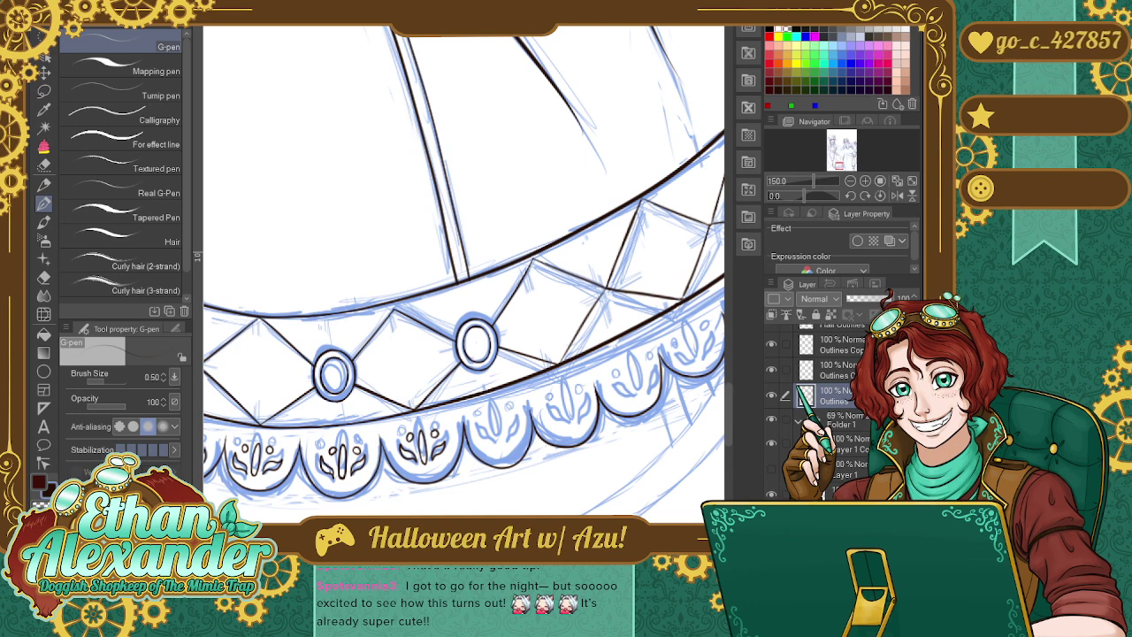
left_click_drag(502, 430, 496, 438)
left_click_drag(495, 398, 490, 405)
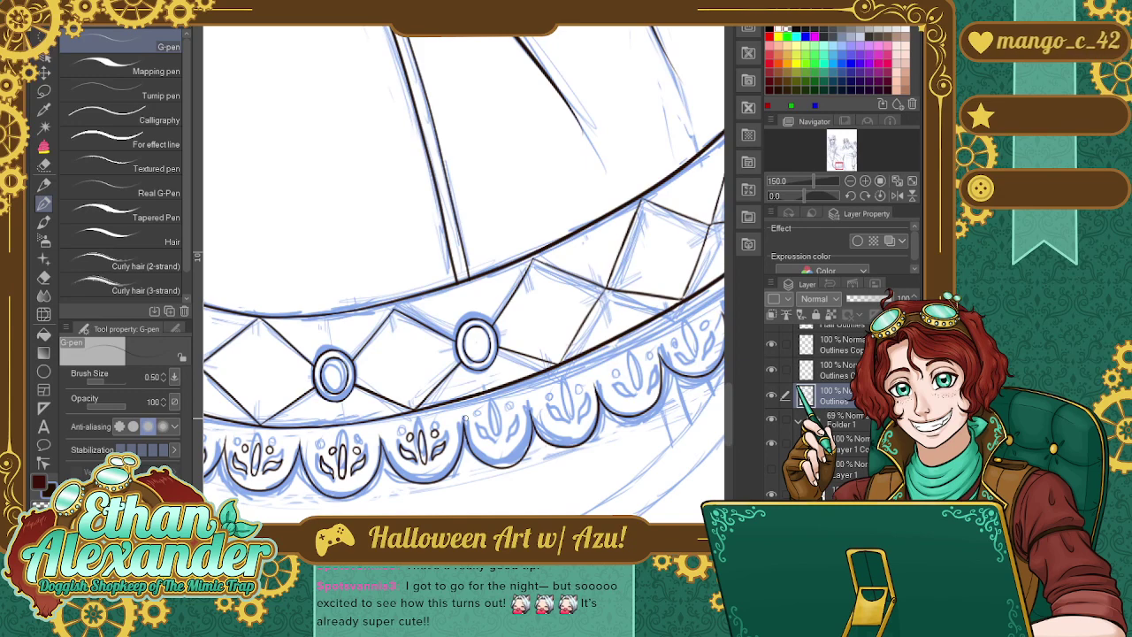
mouse_move(501, 453)
left_mouse_down()
mouse_move(496, 412)
mouse_move(504, 454)
left_mouse_up()
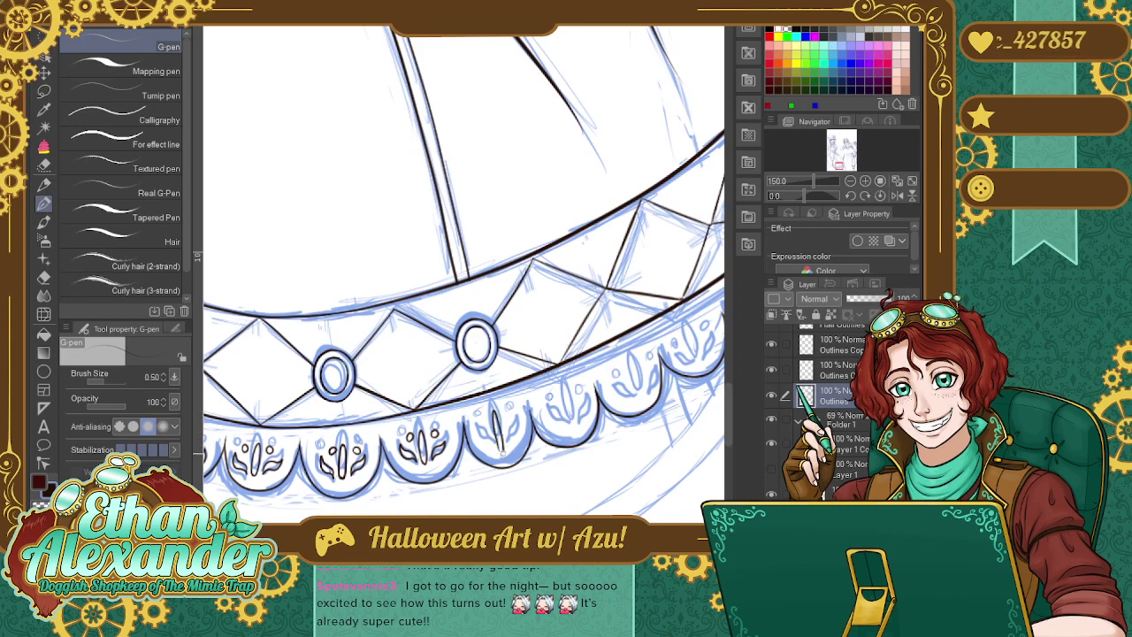
key("ctrl+z")
key("ctrl+z")
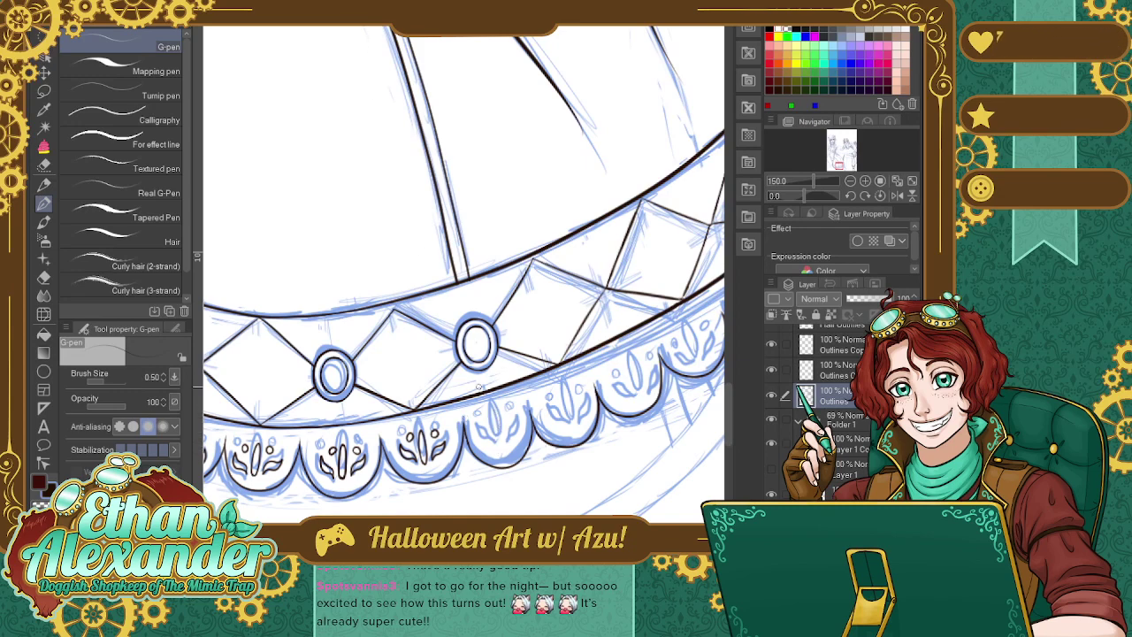
Ink the leaf-shaped cutouts in the scallop beneath the right oval ring and touch up their lines.
mouse_move(500, 453)
left_mouse_down()
mouse_move(491, 410)
mouse_move(503, 453)
mouse_move(518, 422)
mouse_move(522, 441)
mouse_move(477, 447)
left_mouse_up()
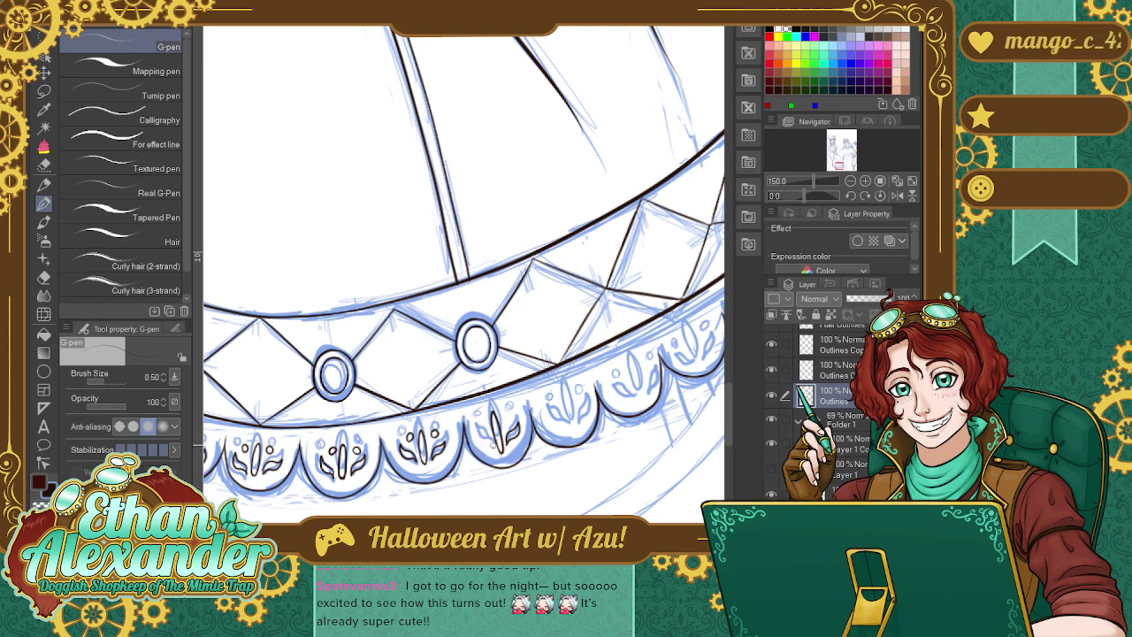
left_click_drag(479, 427, 477, 448)
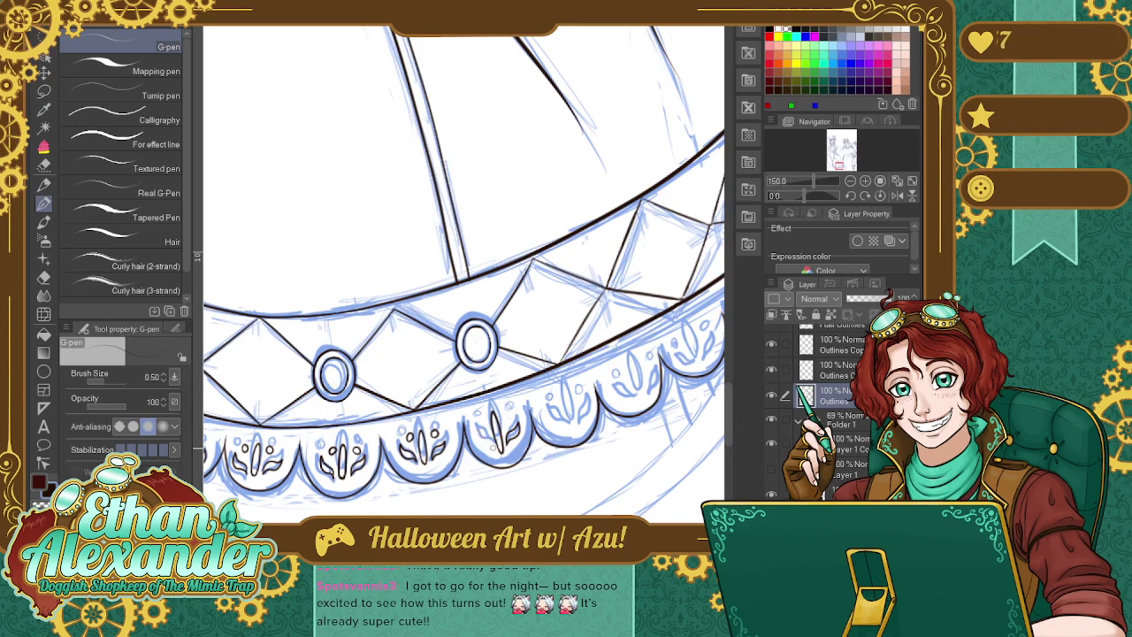
mouse_move(492, 445)
left_mouse_down()
mouse_move(487, 433)
mouse_move(479, 442)
mouse_move(493, 451)
left_mouse_up()
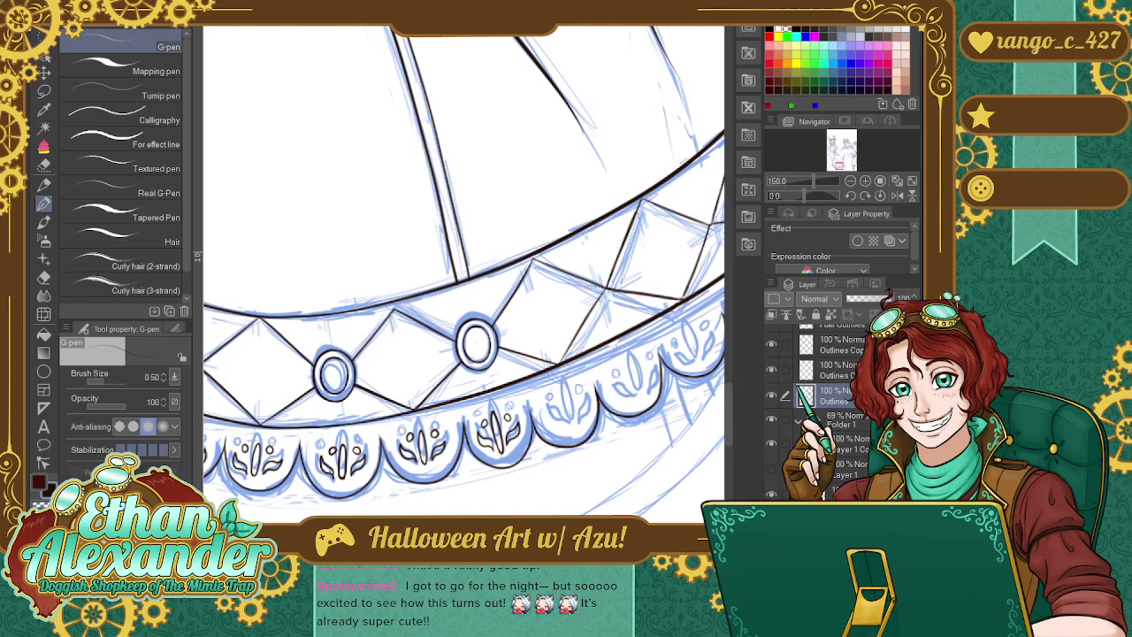
left_click_drag(463, 270, 425, 270)
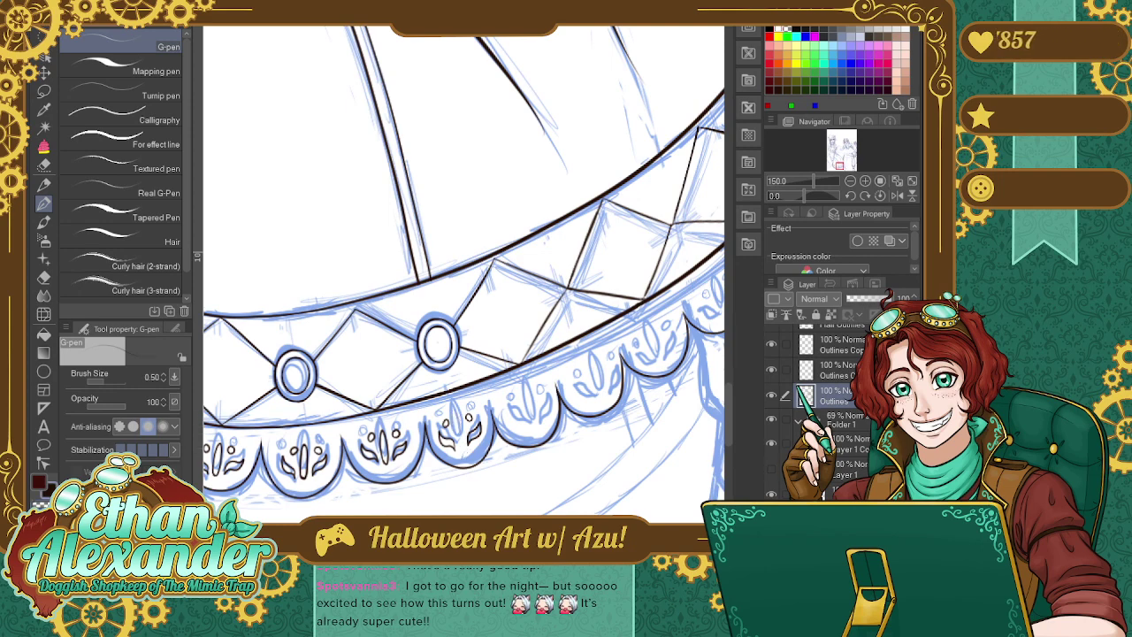
left_click_drag(460, 442, 461, 450)
mouse_move(455, 408)
left_mouse_down()
mouse_move(461, 446)
mouse_move(437, 261)
mouse_move(406, 259)
mouse_move(464, 452)
left_mouse_up()
key("ctrl+z")
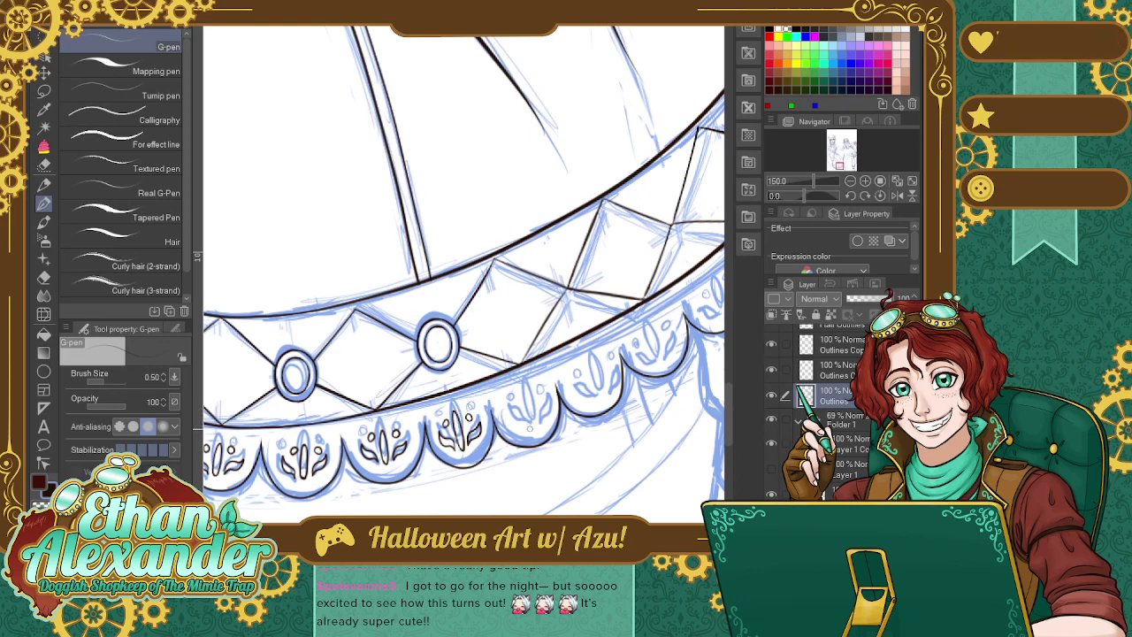
Ink the central and side leaf cutouts in the first scallop to the right of the one beneath the right oval ring.
mouse_move(528, 428)
left_mouse_down()
mouse_move(520, 390)
mouse_move(529, 431)
left_mouse_up()
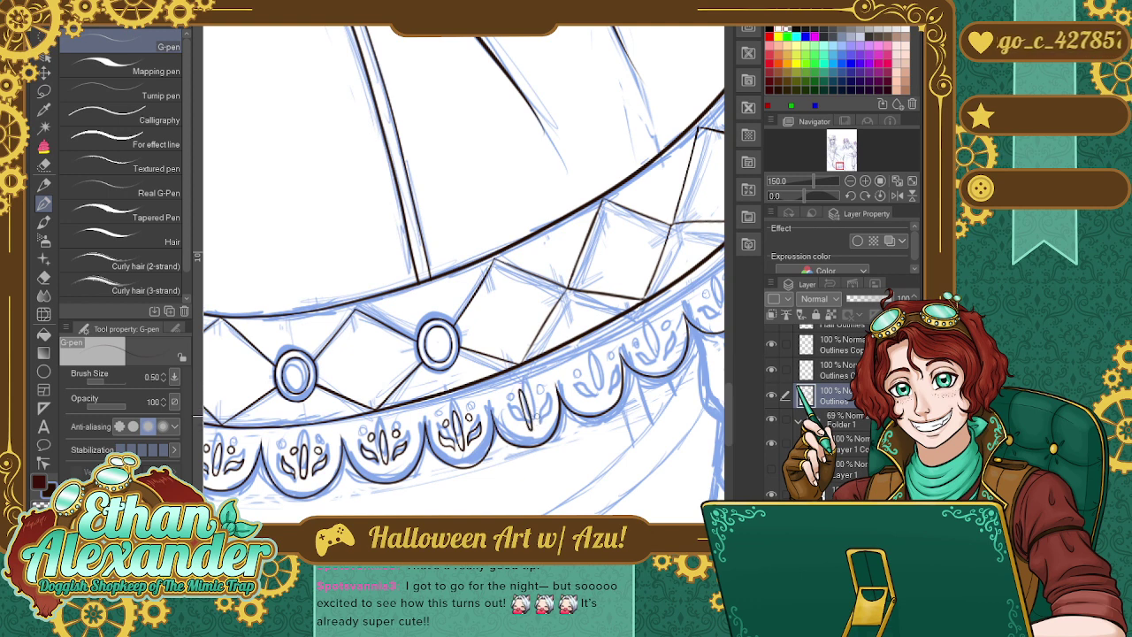
mouse_move(536, 424)
left_mouse_down()
mouse_move(546, 399)
mouse_move(541, 428)
left_mouse_up()
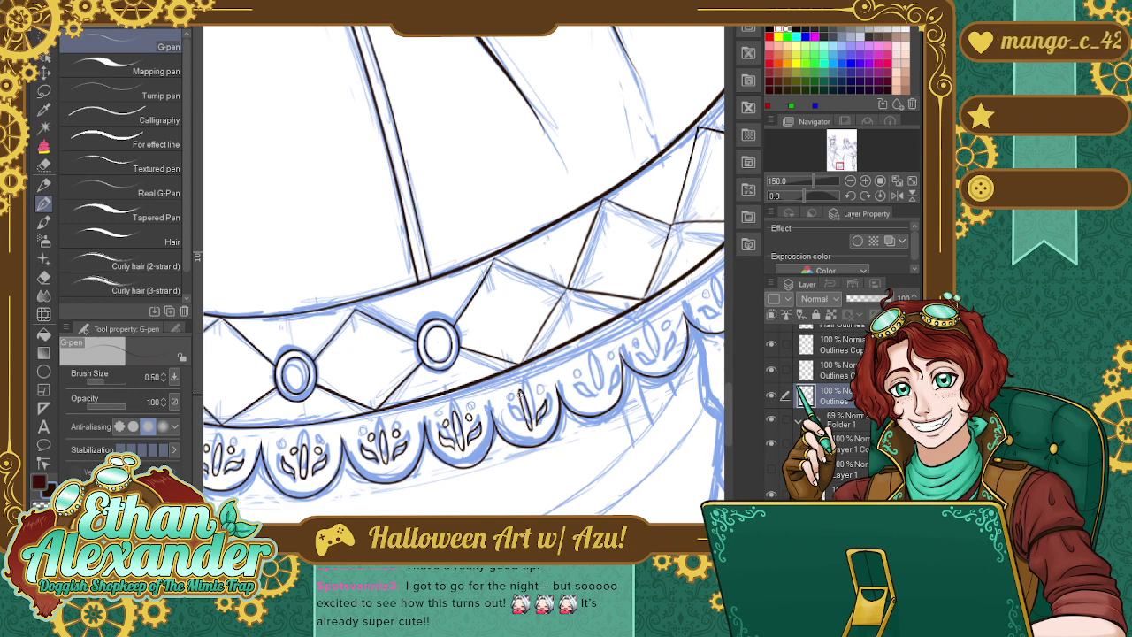
left_click_drag(520, 391, 524, 399)
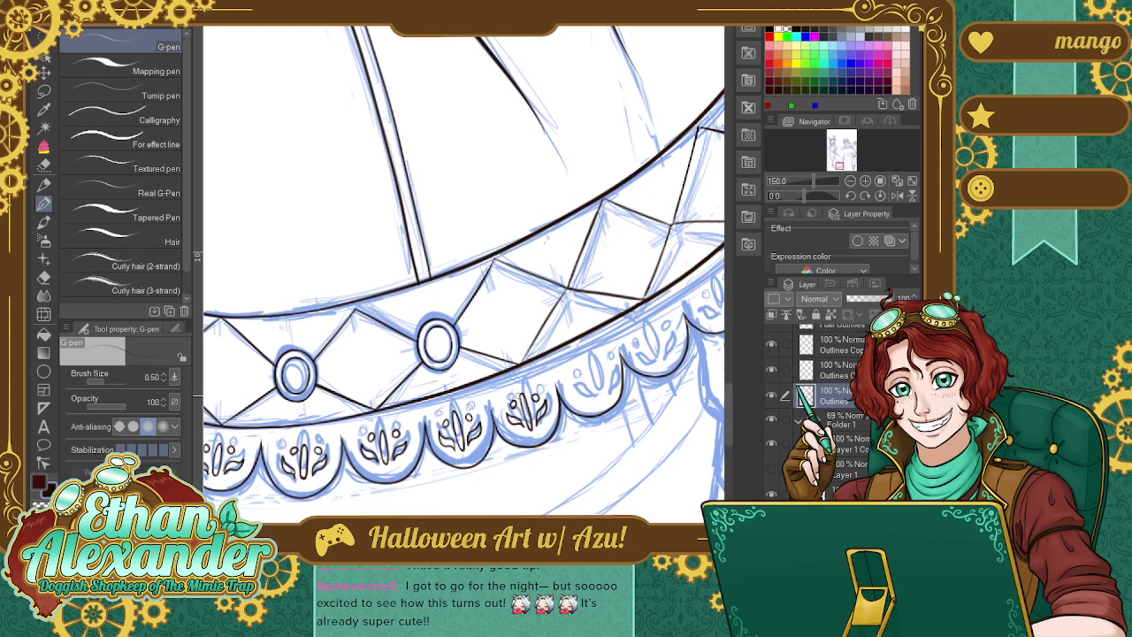
Ink the central and side leaf cutouts in the second scallop to the right of the one beneath the right oval ring.
scroll(463, 274, "right", 3)
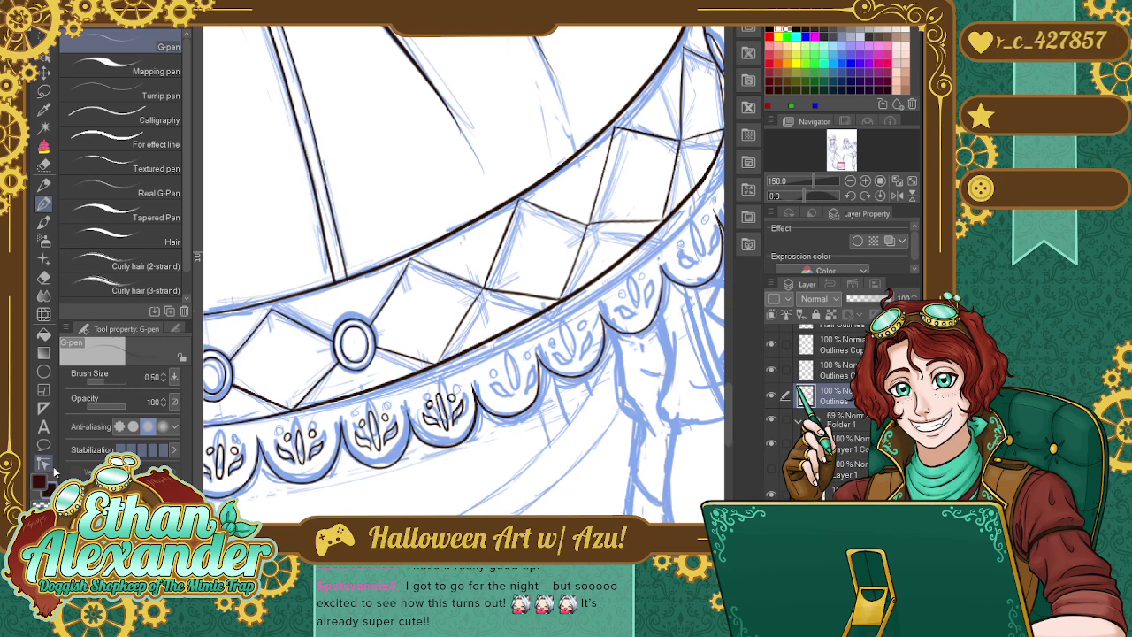
left_click_drag(501, 362, 510, 402)
key("ctrl+z")
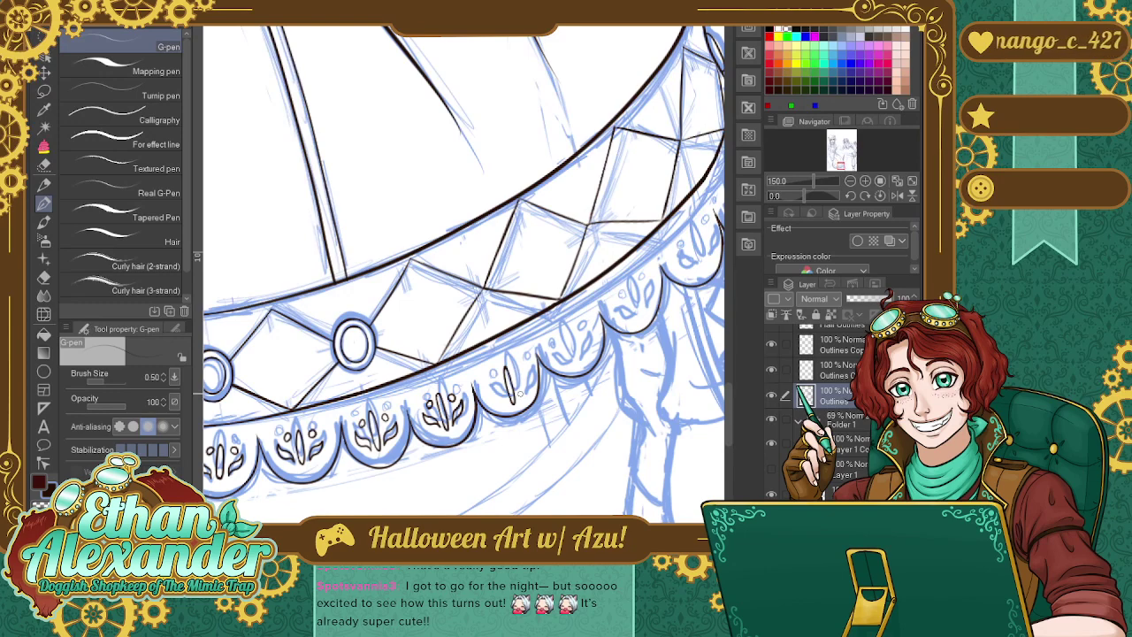
mouse_move(520, 398)
left_mouse_down()
mouse_move(528, 370)
mouse_move(520, 399)
mouse_move(494, 390)
left_mouse_up()
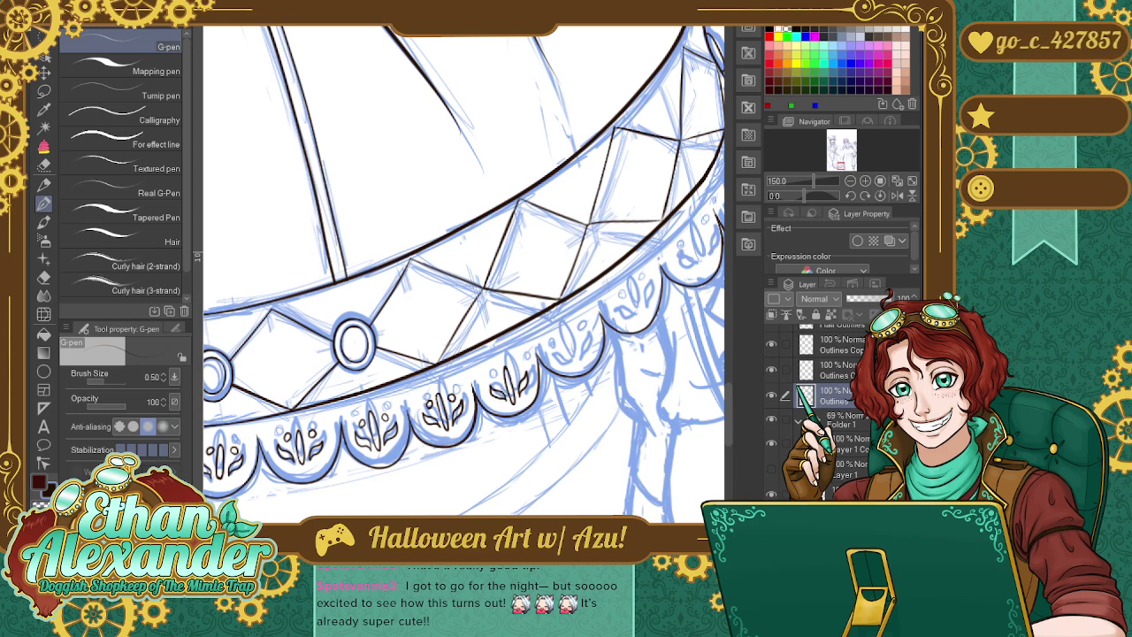
key("ctrl+z")
mouse_move(506, 400)
left_mouse_down()
mouse_move(485, 386)
mouse_move(510, 397)
left_mouse_up()
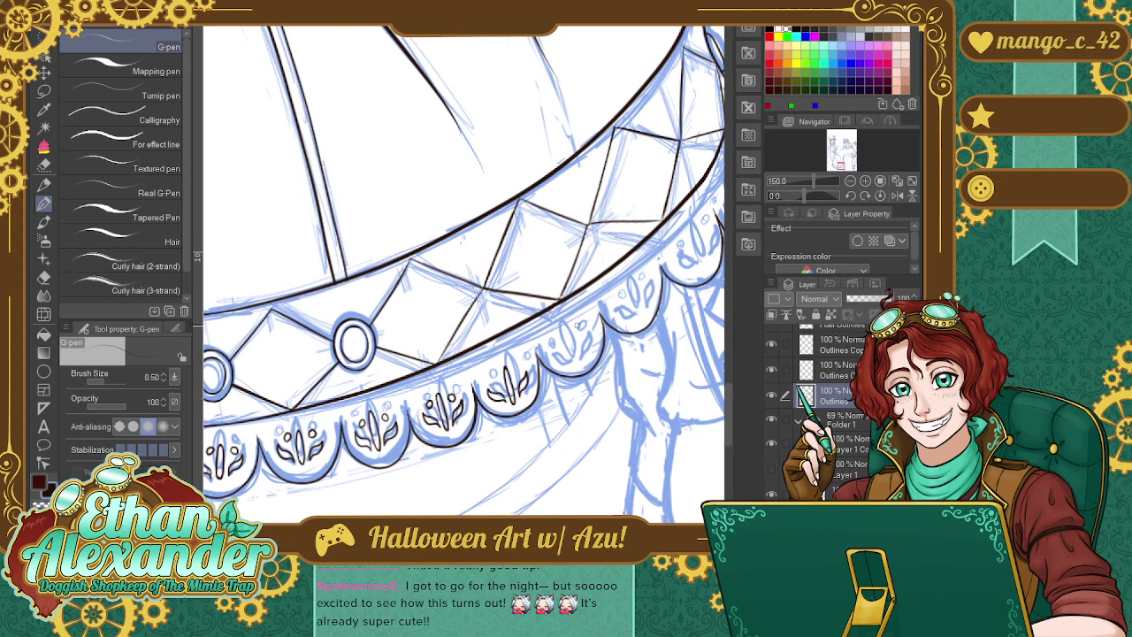
left_click_drag(495, 385, 494, 387)
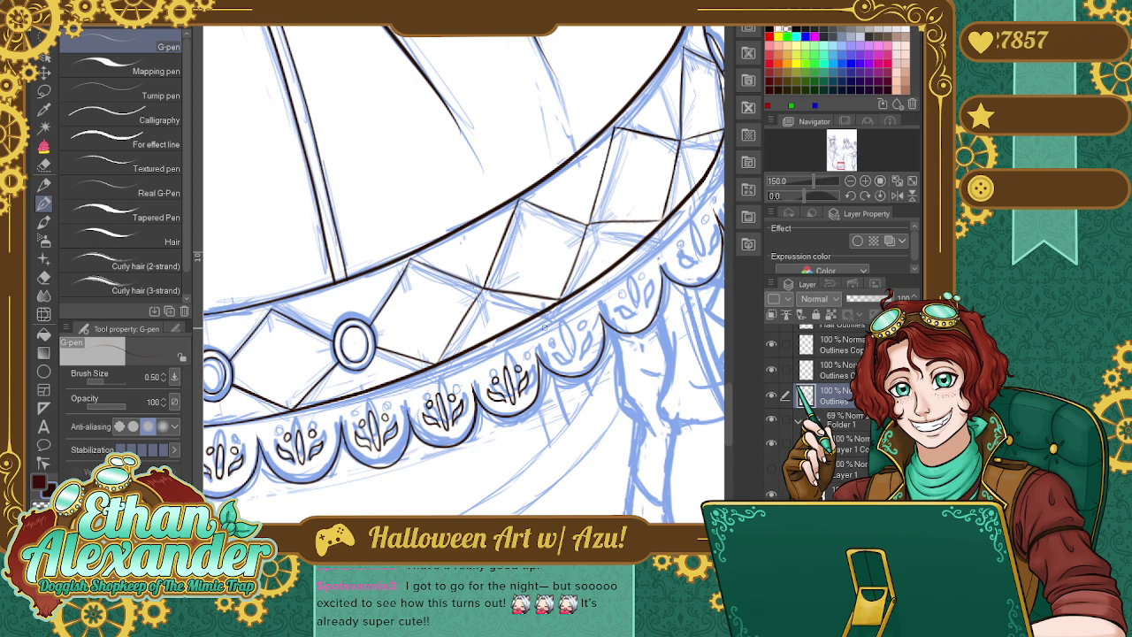
Lasso the leaf cutouts just inked in that scallop, adjust them with a Scale/Rotate transform, and deselect.
left_click_drag(544, 327, 403, 320)
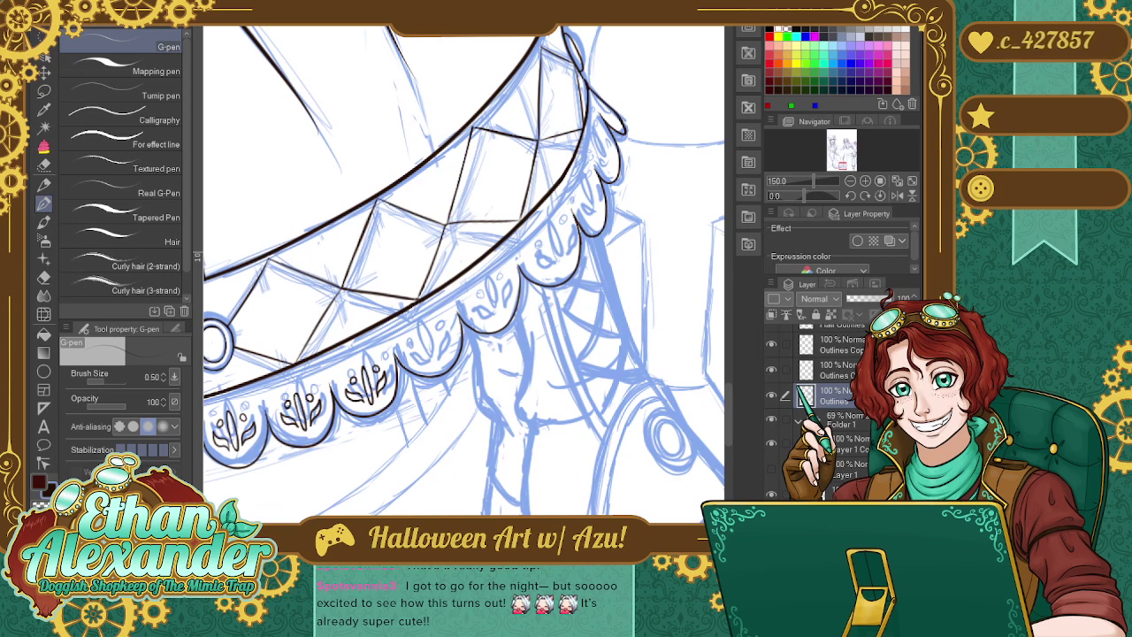
key("m")
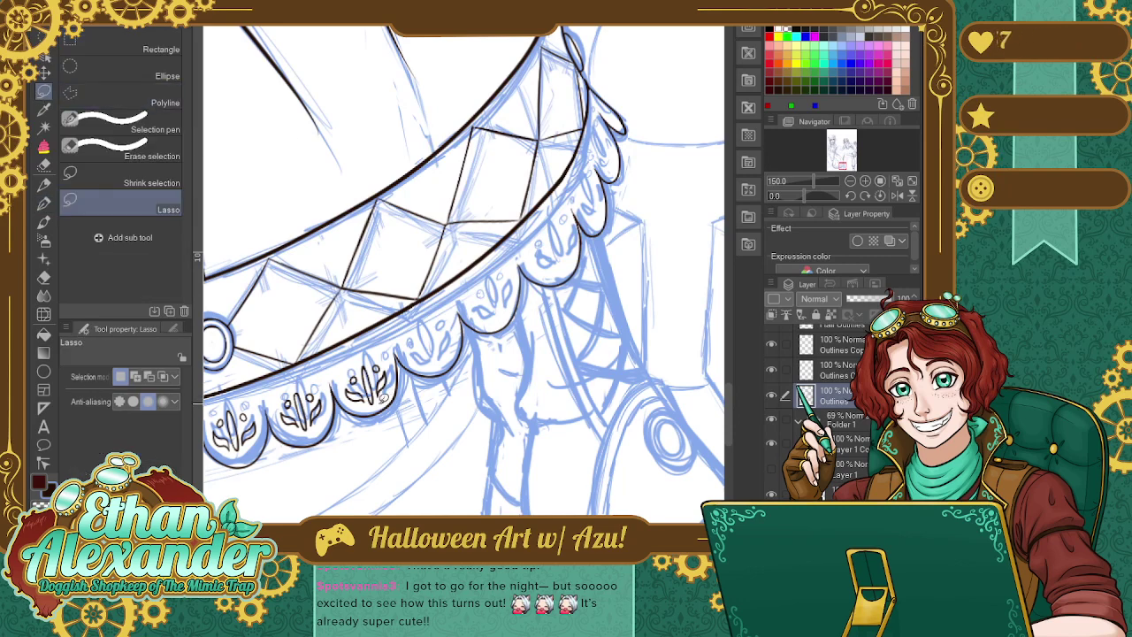
mouse_move(356, 404)
left_mouse_down()
mouse_move(343, 391)
mouse_move(360, 354)
mouse_move(394, 363)
mouse_move(407, 398)
left_mouse_up()
left_click(422, 433)
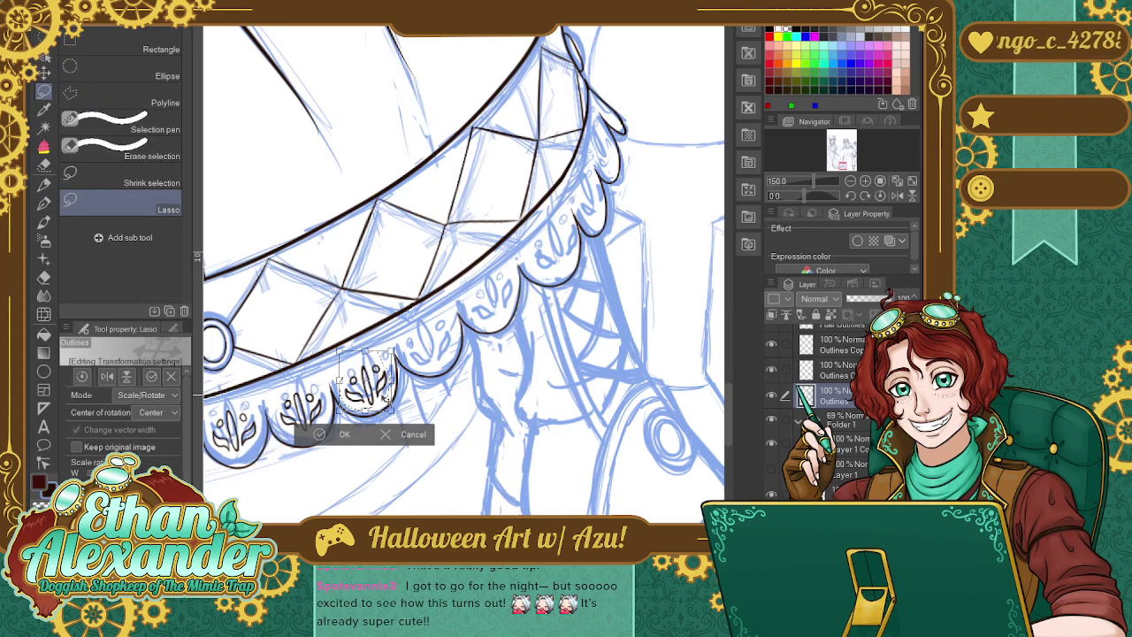
left_click(323, 432)
key("p")
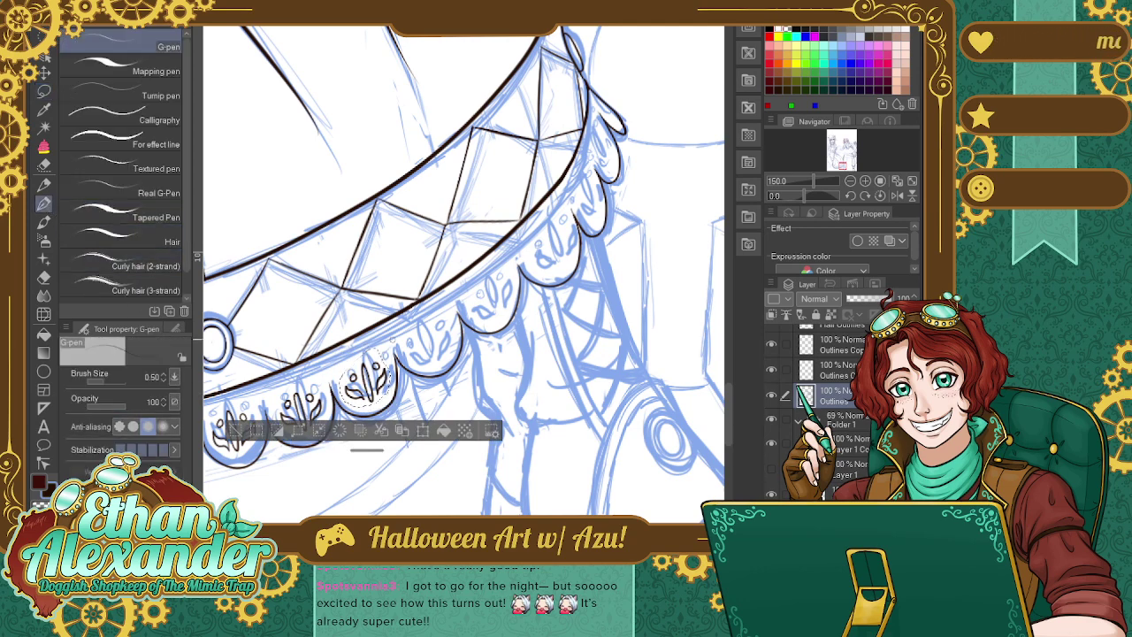
left_click(234, 432)
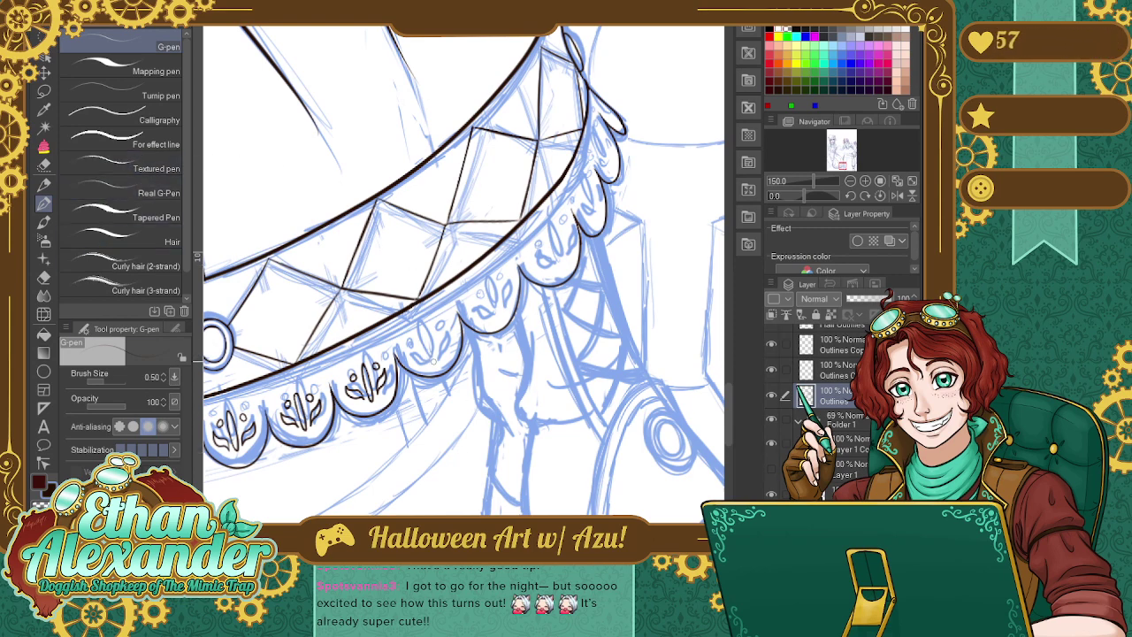
Ink the leaf-shaped cutouts in the third scallop to the right of the one beneath the right oval ring.
mouse_move(433, 361)
left_mouse_down()
mouse_move(420, 324)
mouse_move(434, 359)
left_mouse_up()
key("ctrl+z")
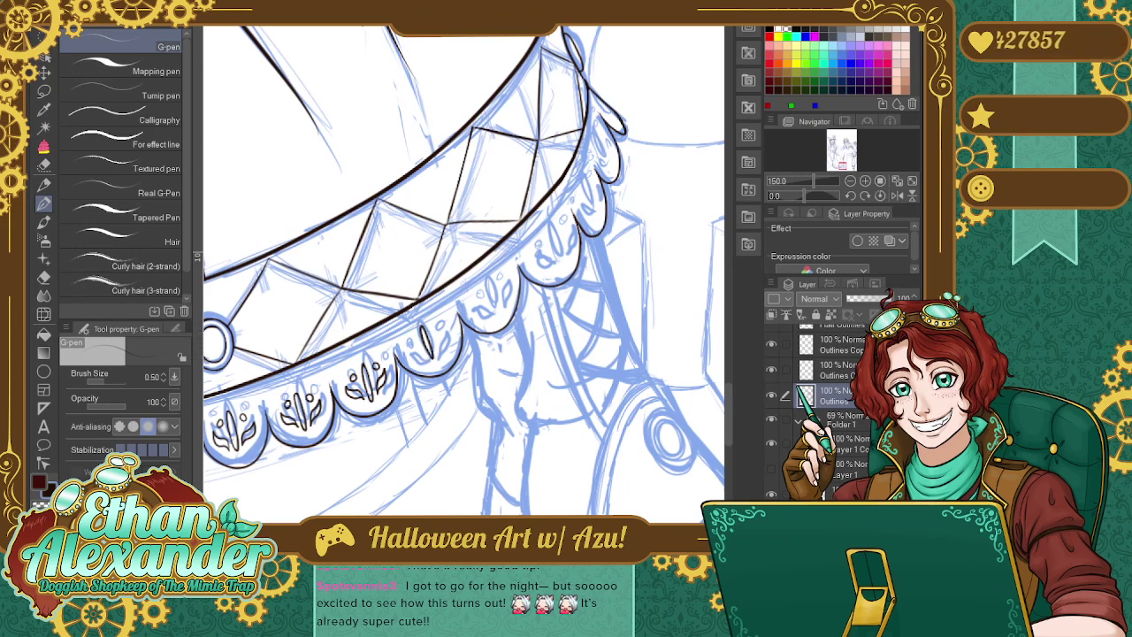
key("ctrl+z")
mouse_move(423, 348)
left_mouse_down()
mouse_move(421, 322)
mouse_move(432, 345)
left_mouse_up()
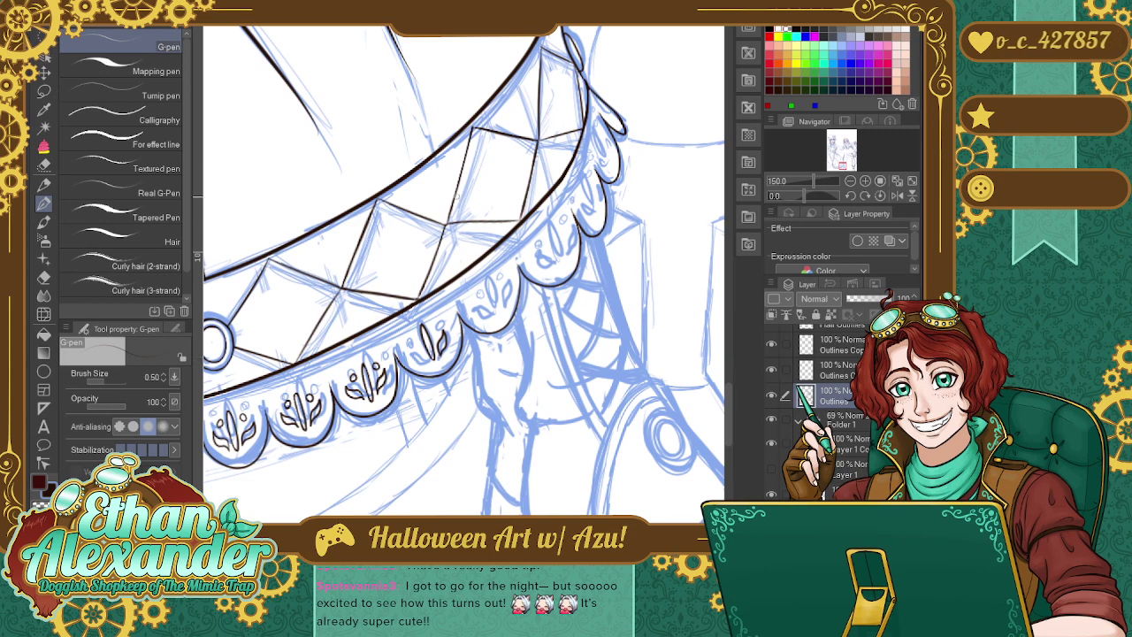
key("ctrl+z")
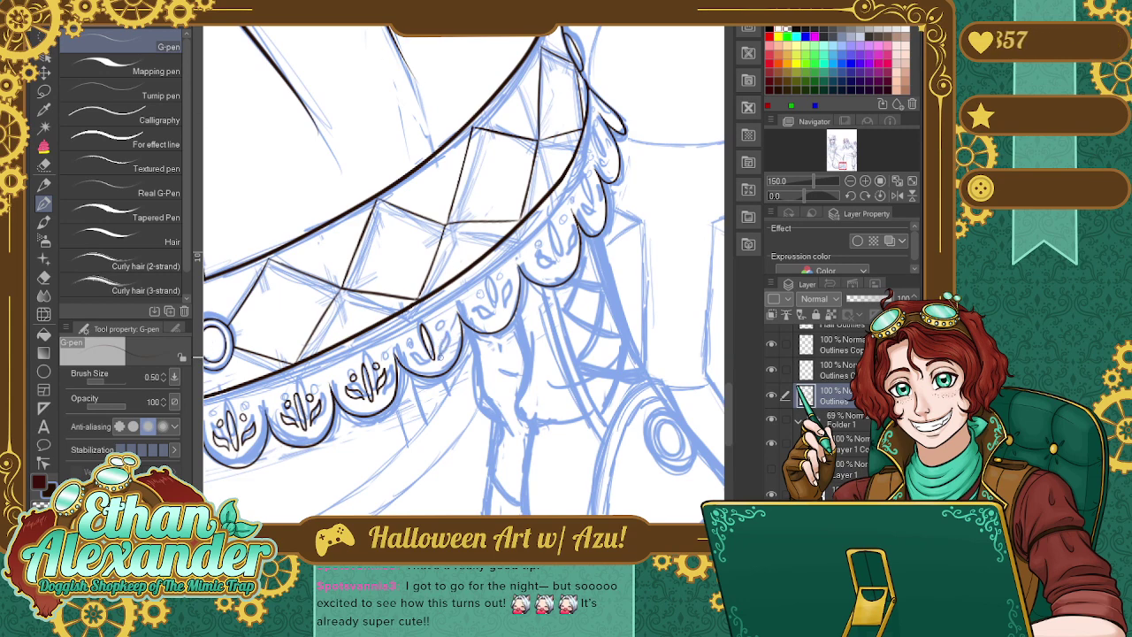
mouse_move(440, 359)
left_mouse_down()
mouse_move(447, 328)
mouse_move(441, 360)
mouse_move(411, 356)
left_mouse_up()
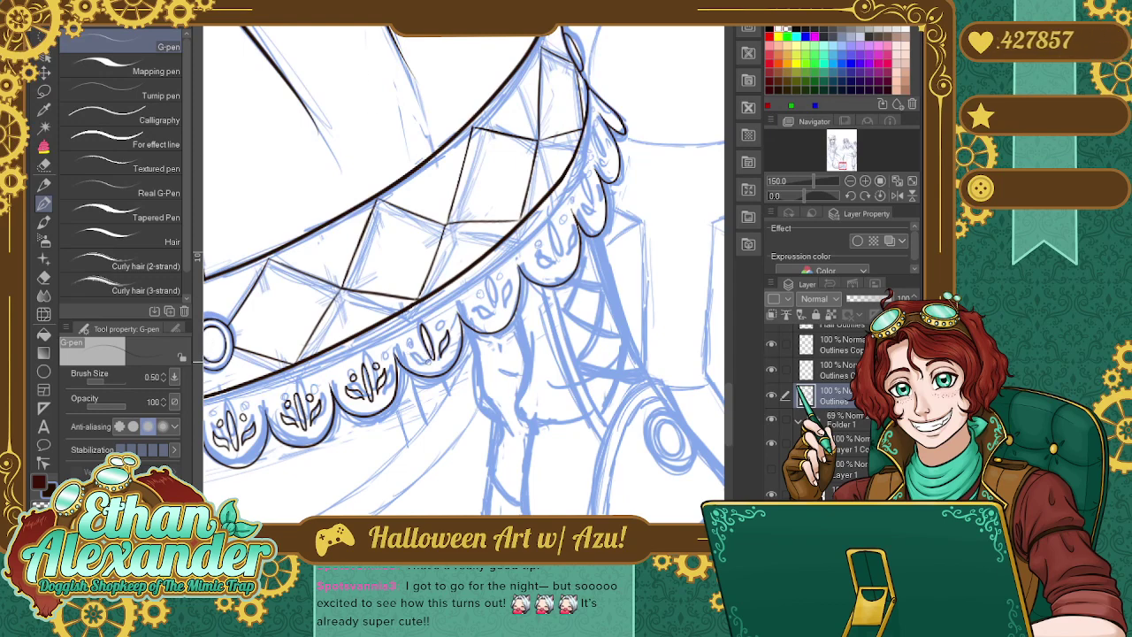
mouse_move(424, 356)
left_mouse_down()
mouse_move(409, 350)
mouse_move(426, 362)
left_mouse_up()
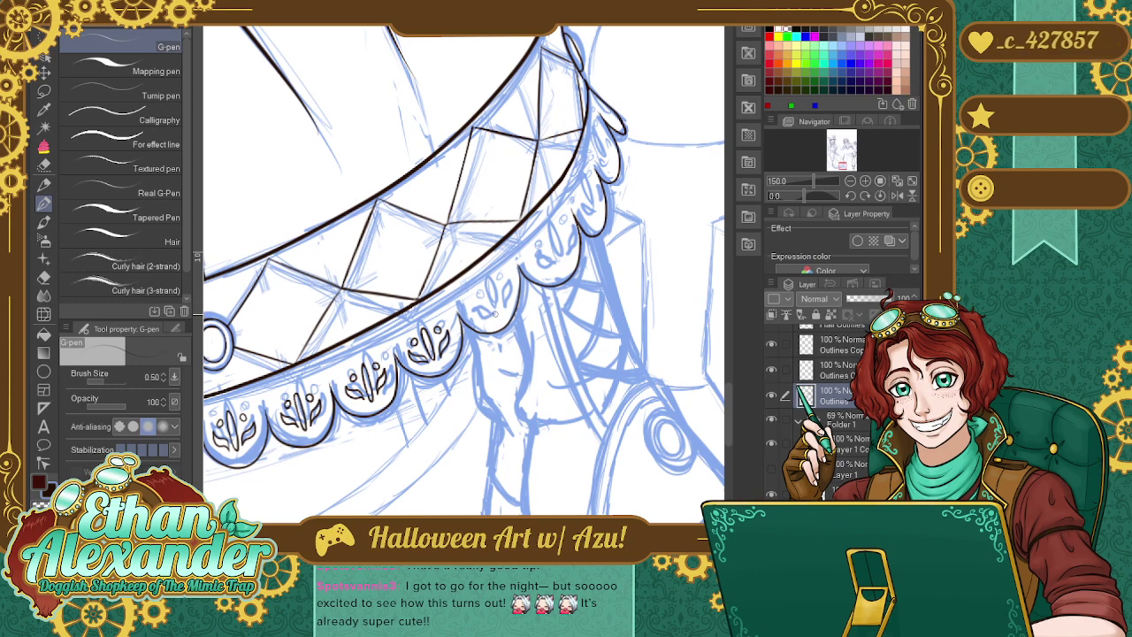
Ink the central and side leaf cutouts in the fourth scallop to the right of the one beneath the right oval ring.
mouse_move(492, 317)
left_mouse_down()
mouse_move(488, 282)
mouse_move(499, 316)
left_mouse_up()
key("ctrl+z")
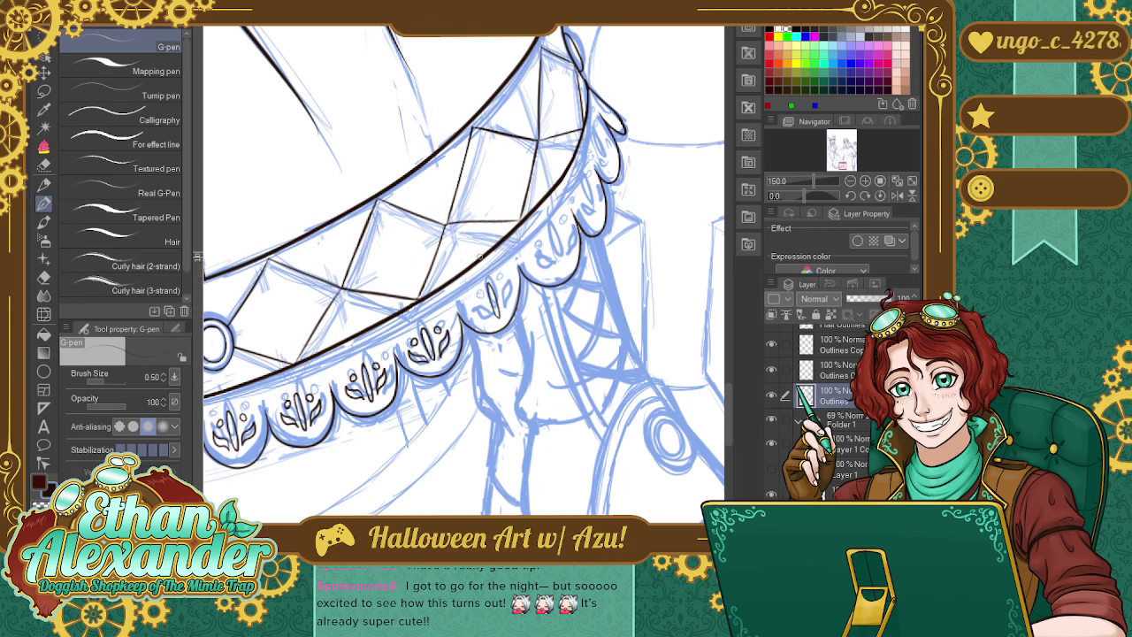
key("ctrl+z")
mouse_move(496, 316)
left_mouse_down()
mouse_move(495, 285)
mouse_move(498, 321)
left_mouse_up()
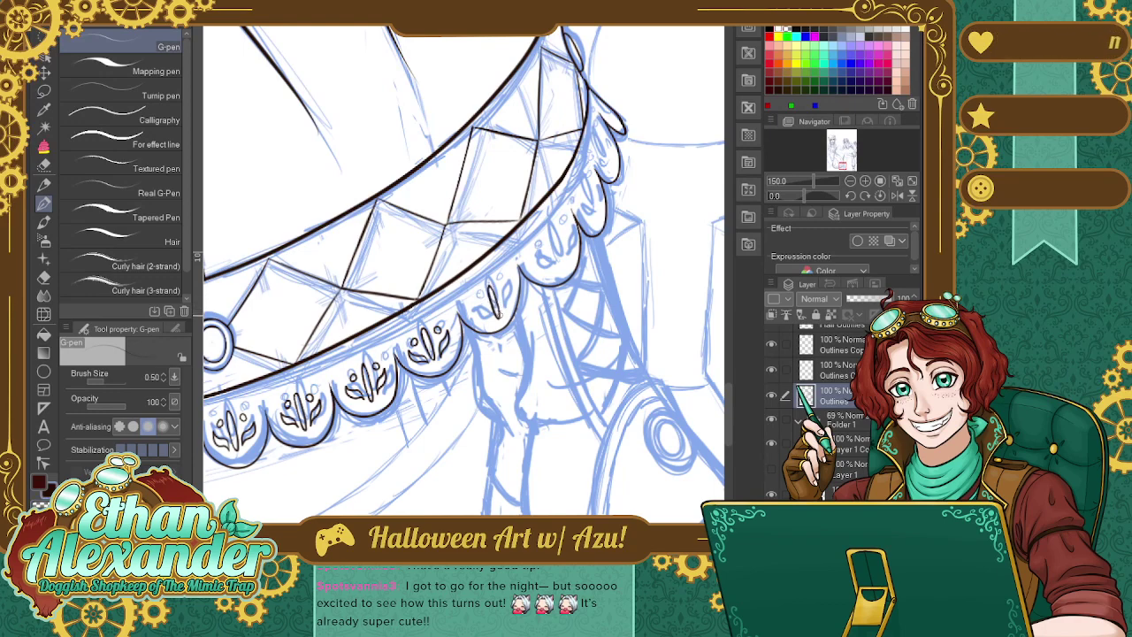
left_click_drag(501, 290, 496, 318)
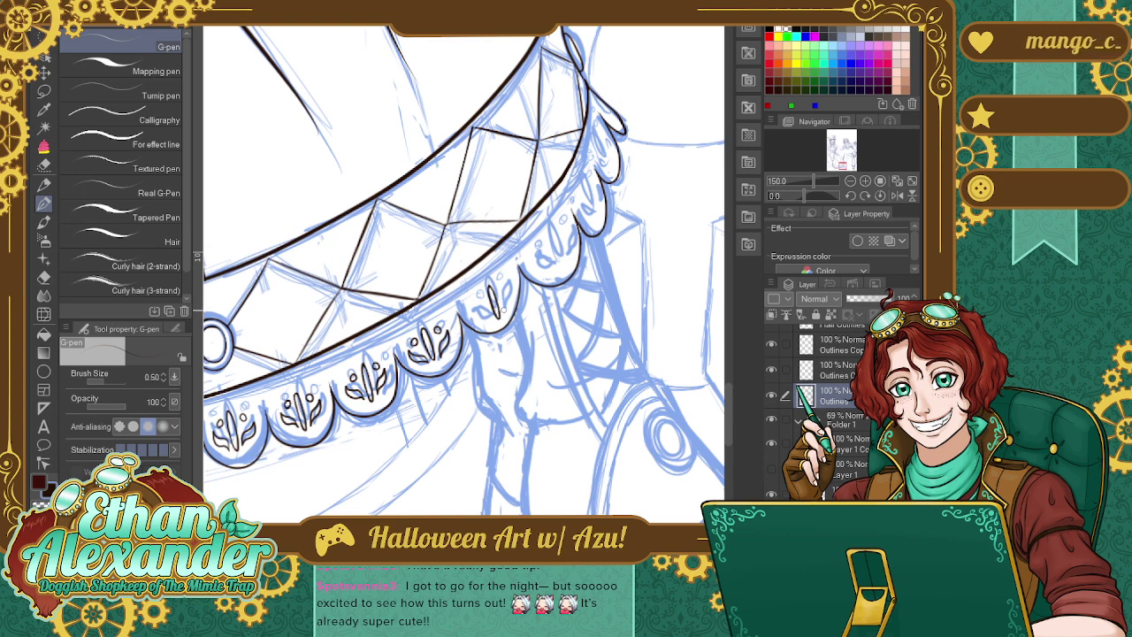
left_click_drag(506, 283, 502, 317)
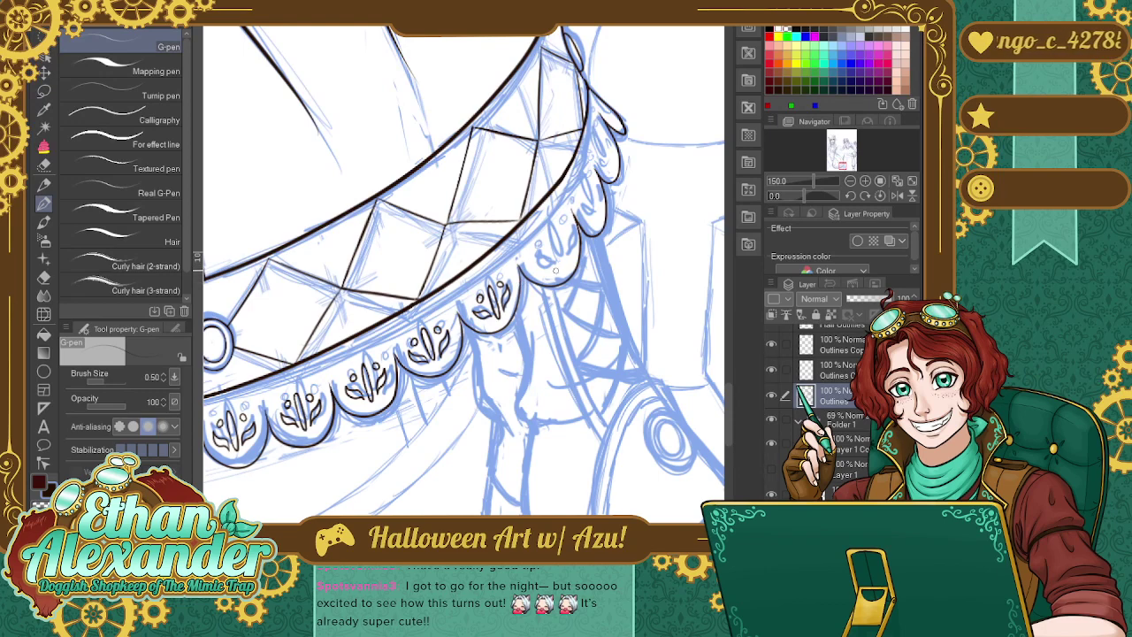
Ink the leaf-shaped cutouts in the fifth and sixth scallops, following the lace up toward the skirt's right edge.
mouse_move(556, 267)
left_mouse_down()
mouse_move(547, 239)
mouse_move(557, 269)
left_mouse_up()
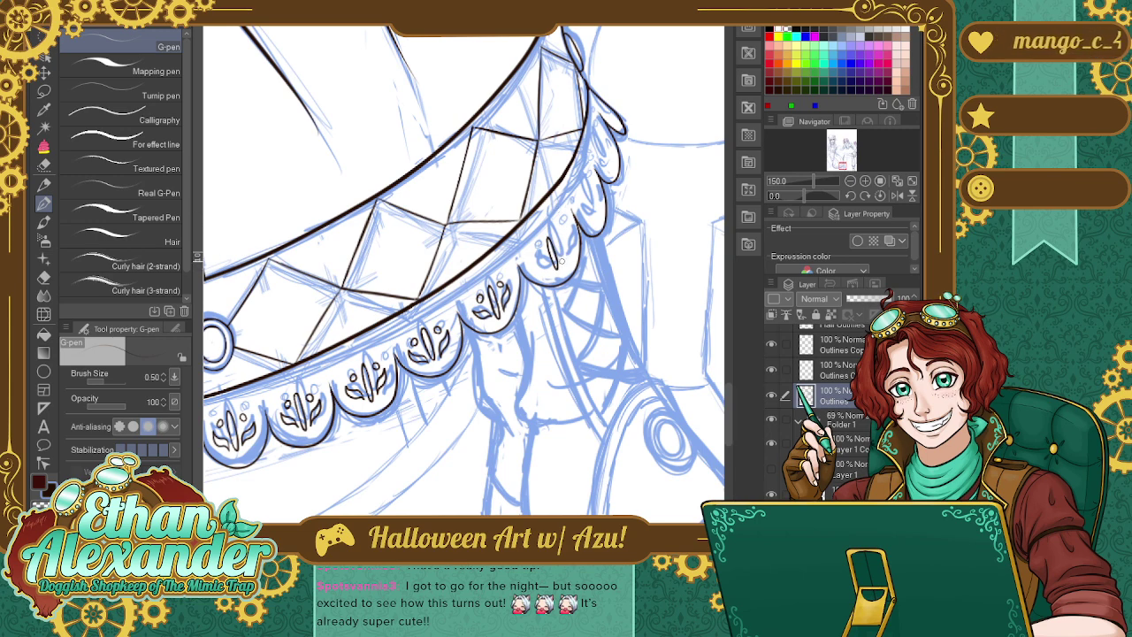
left_click_drag(564, 238, 563, 262)
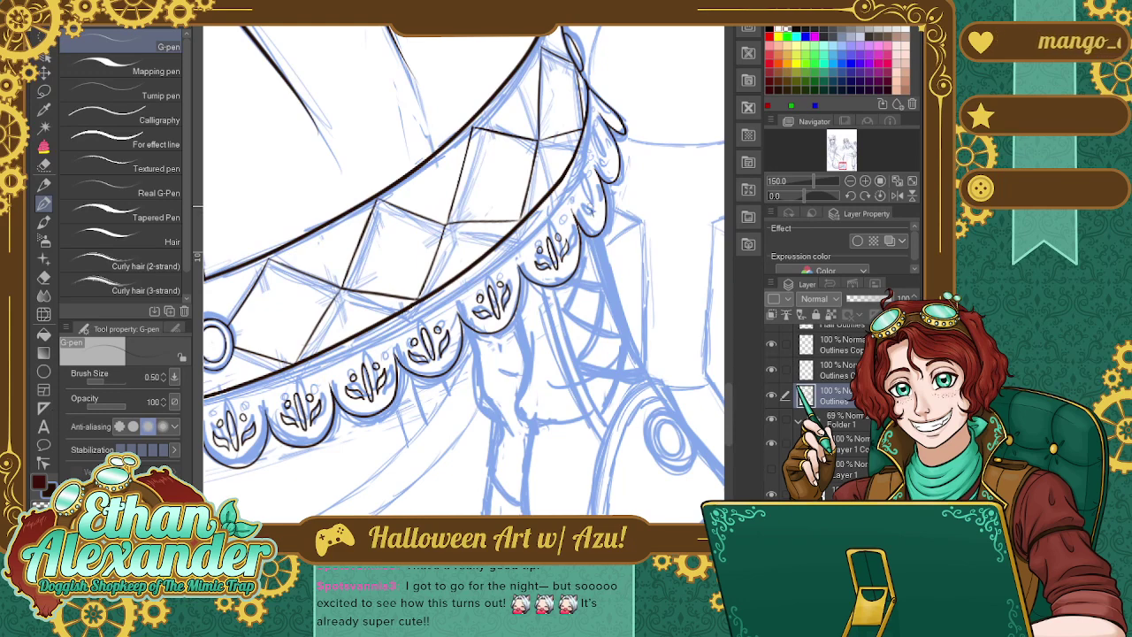
mouse_move(591, 208)
left_mouse_down()
mouse_move(583, 184)
mouse_move(587, 201)
left_mouse_up()
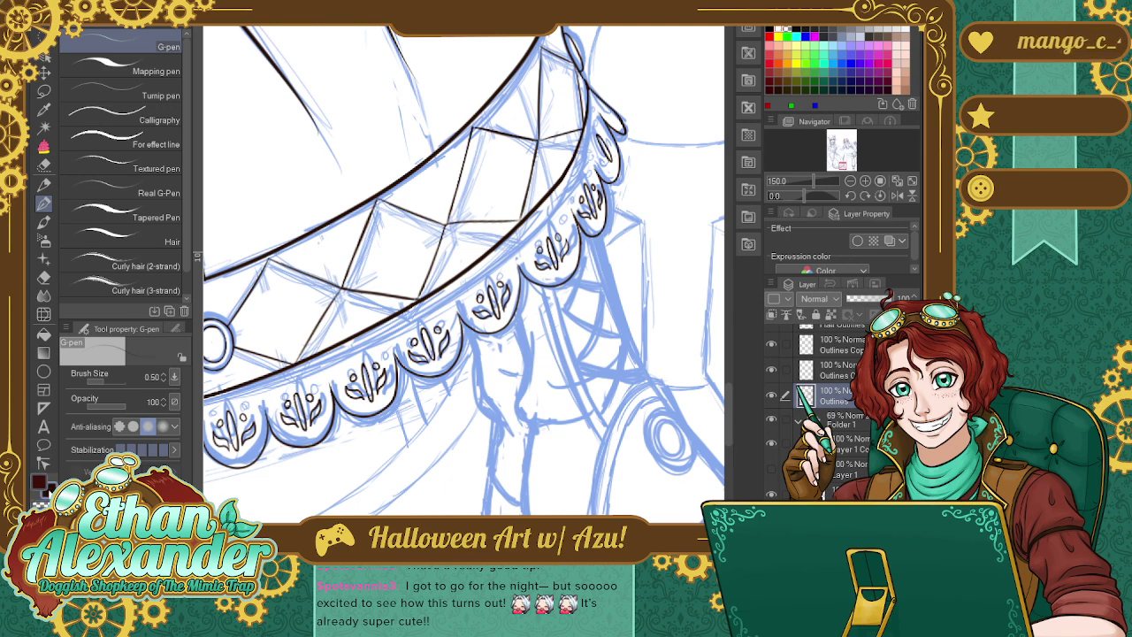
Ink the leaf and dot cutouts in the last narrow scallops at the skirt's right edge.
left_click_drag(607, 139, 610, 168)
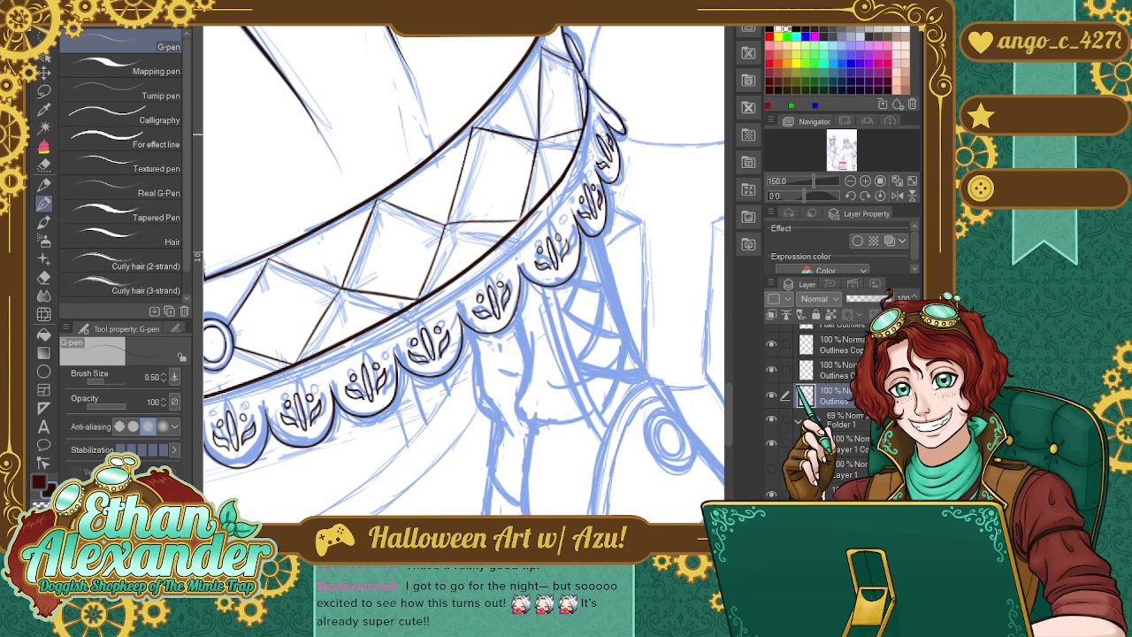
left_click_drag(601, 130, 604, 138)
left_click_drag(596, 152, 604, 158)
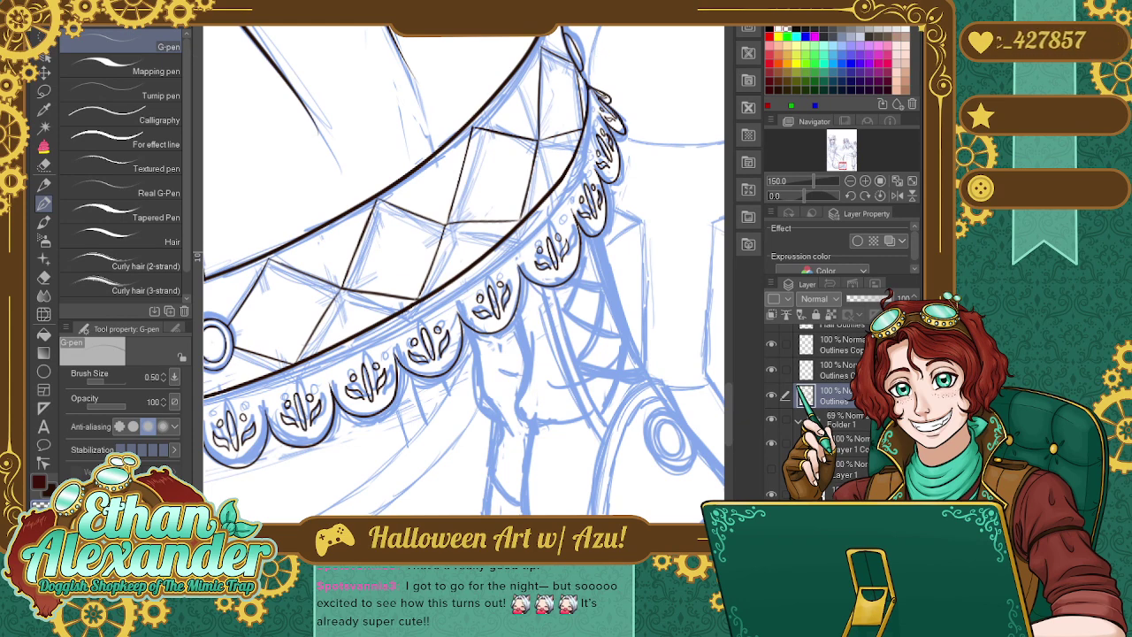
Check the skirt's finished lace line art at 50% zoom with the sketch in Folder 1 hidden, and show the sketch again.
left_click(849, 181)
left_click(849, 181)
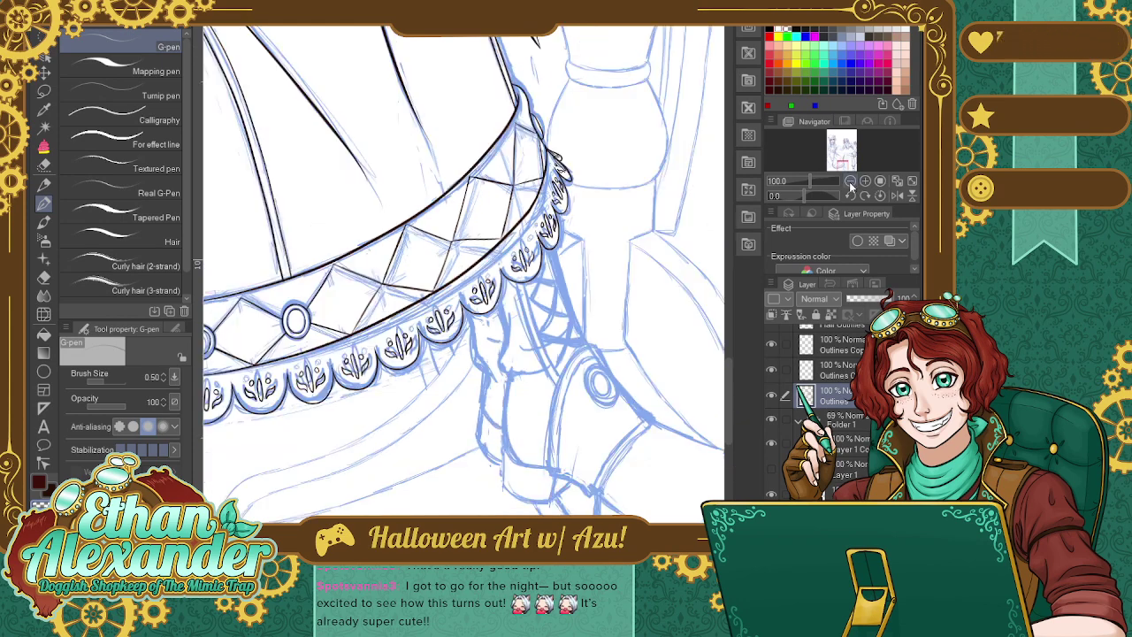
left_click(849, 180)
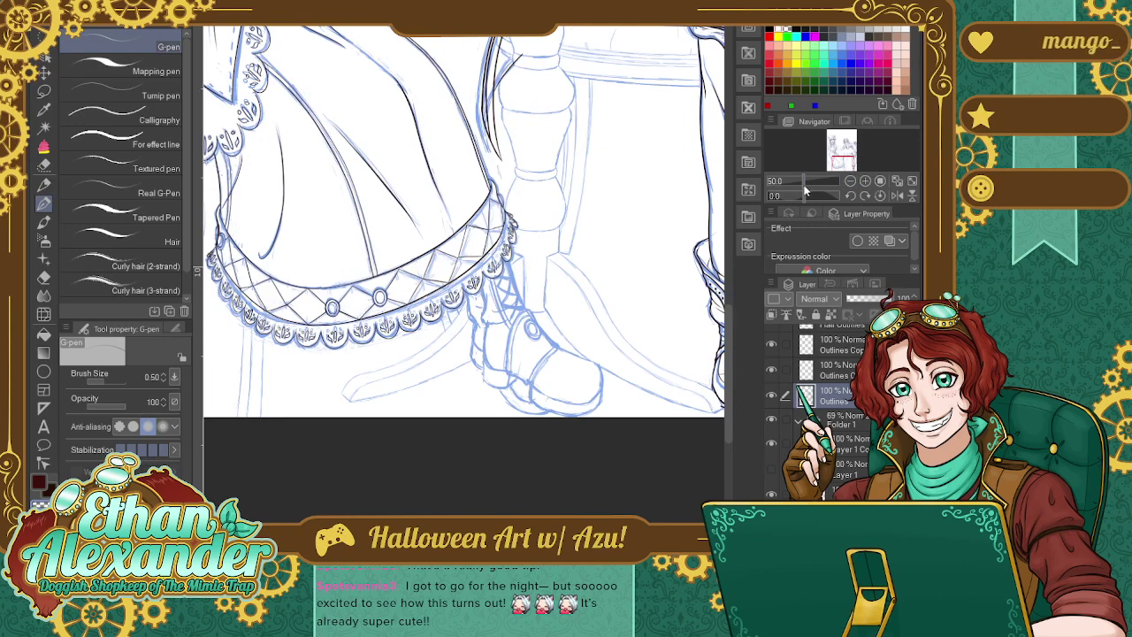
left_click(771, 419)
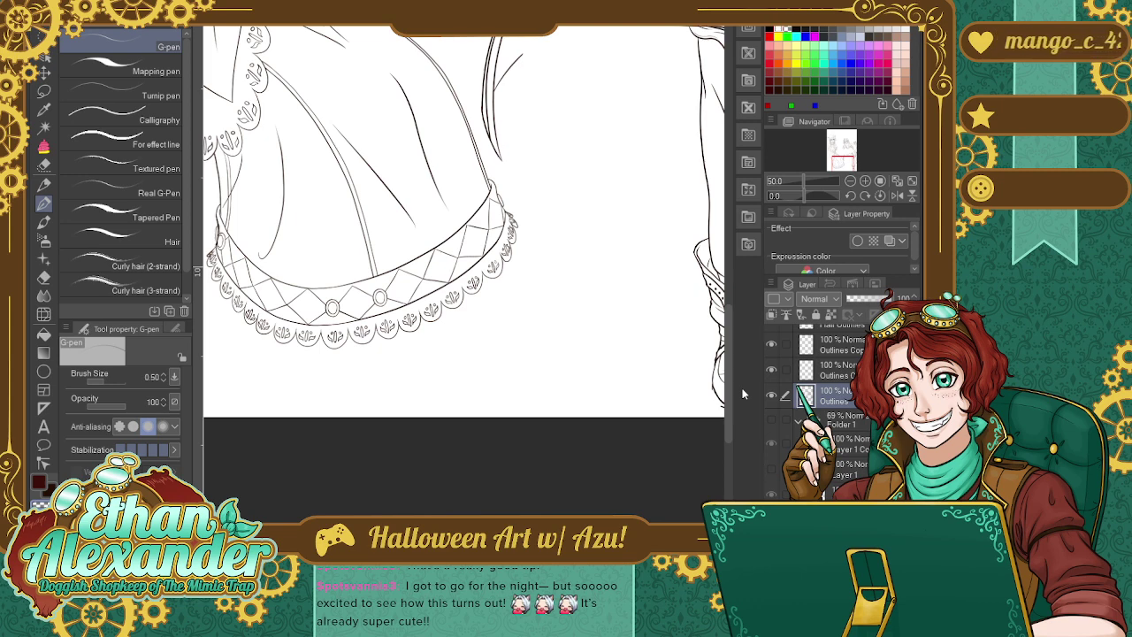
left_click(771, 419)
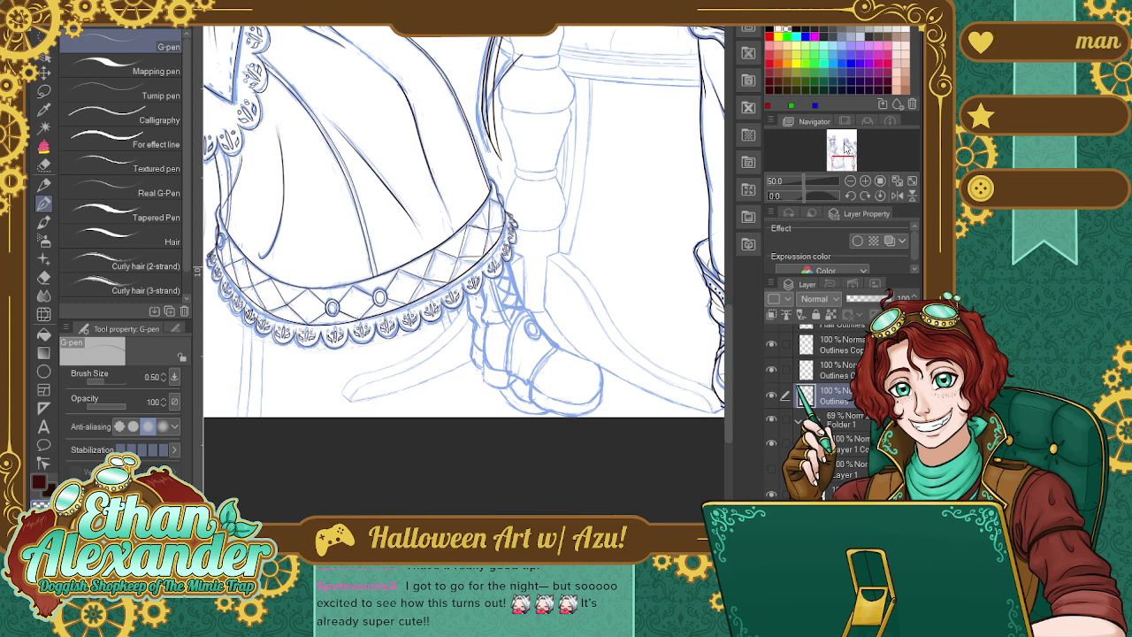
Toggle the Outlines Copy layers to check their contents and merge both of them into the Outlines layer.
left_click(868, 184)
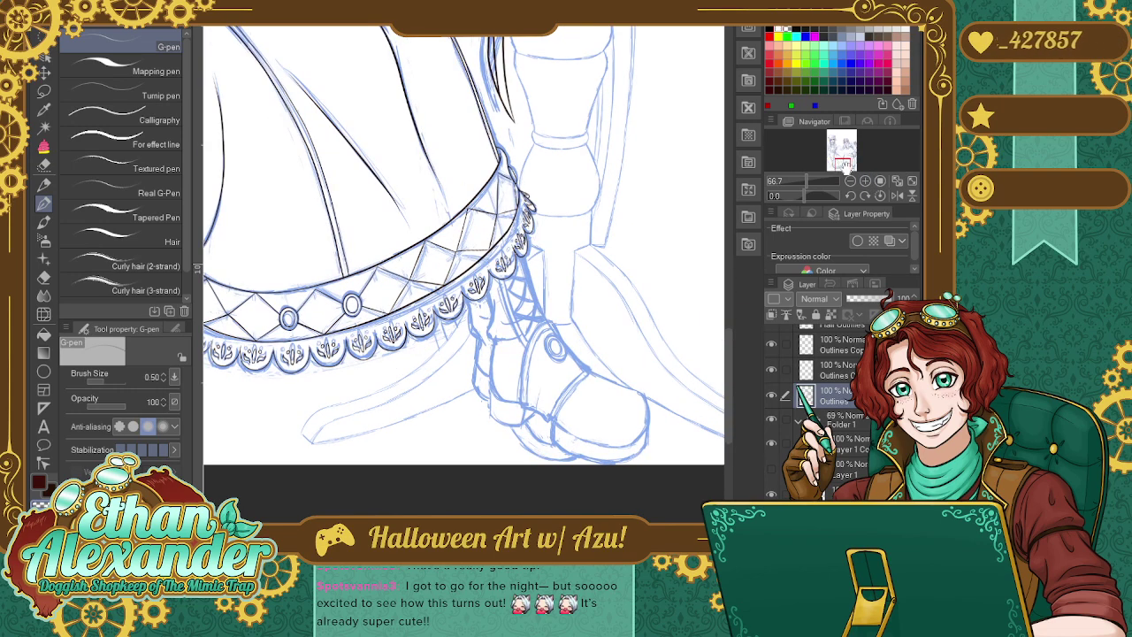
left_click_drag(840, 168, 856, 180)
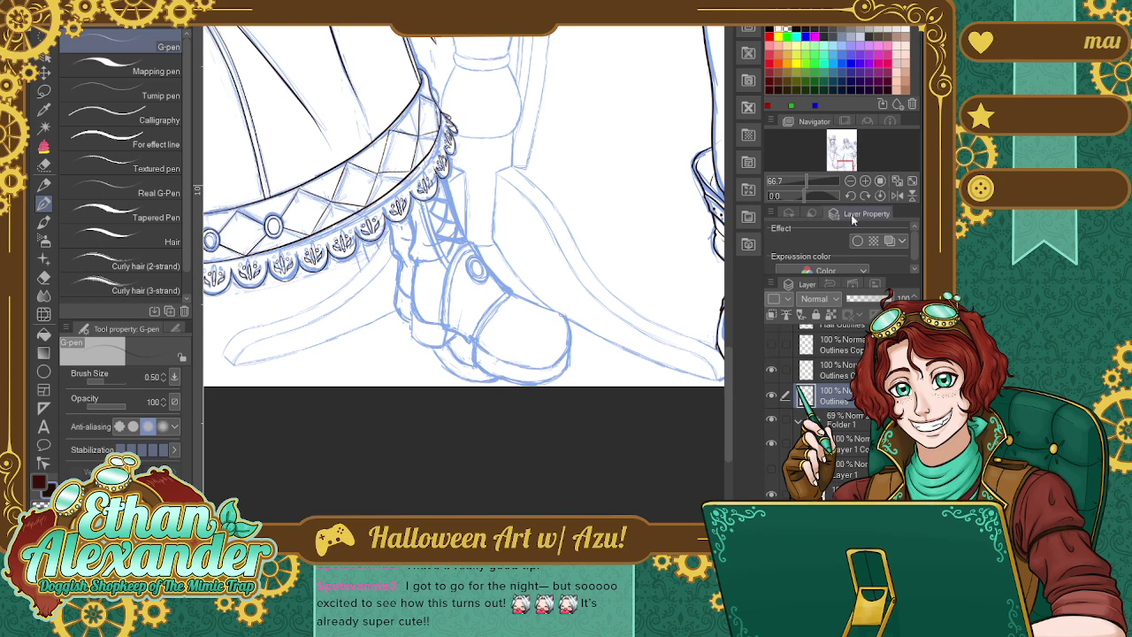
left_click(850, 180)
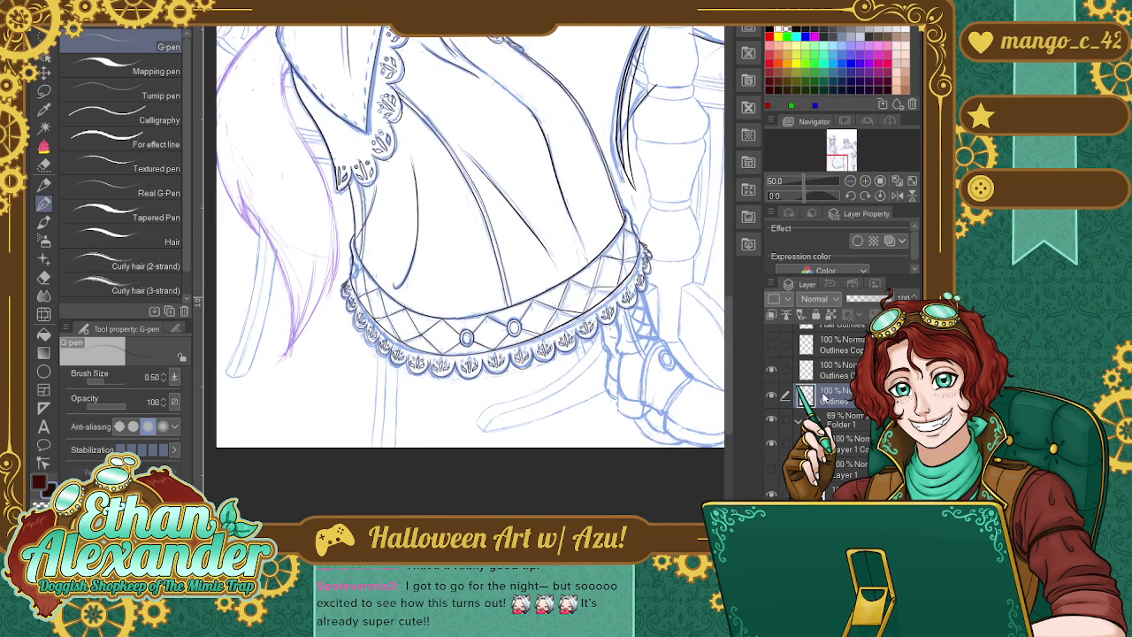
left_click(771, 344)
left_click(773, 371)
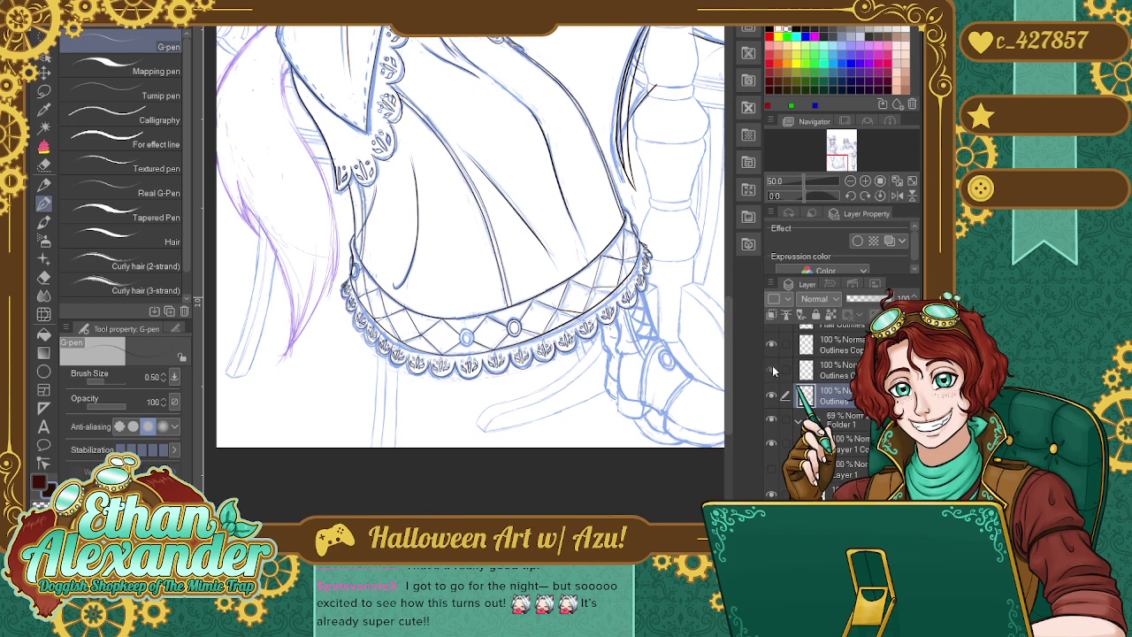
left_click(854, 352)
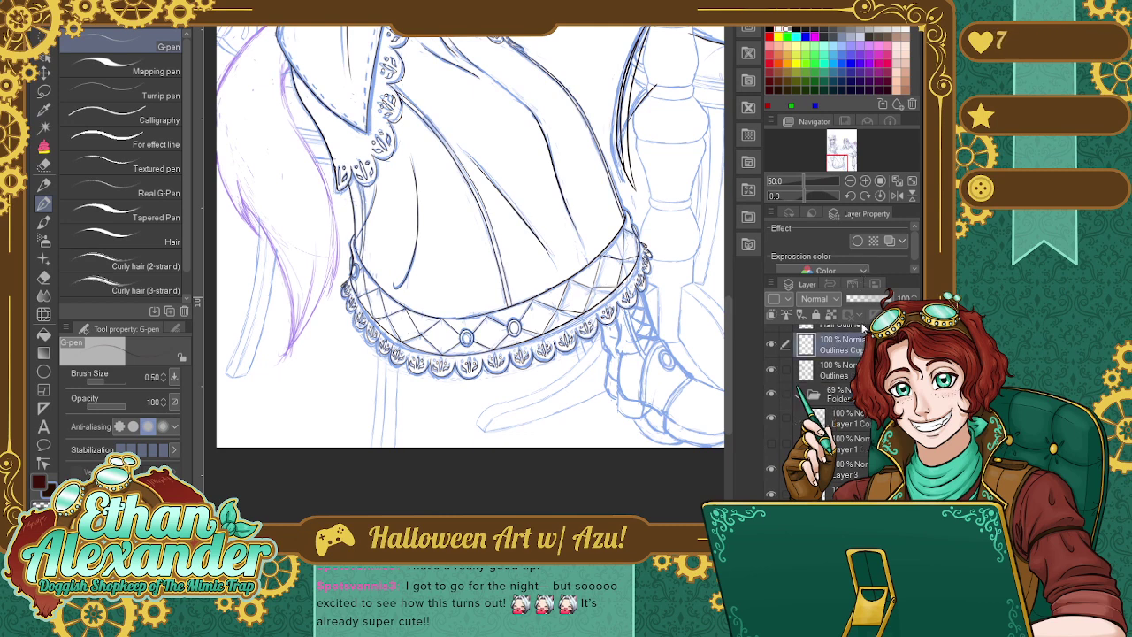
left_click(858, 290)
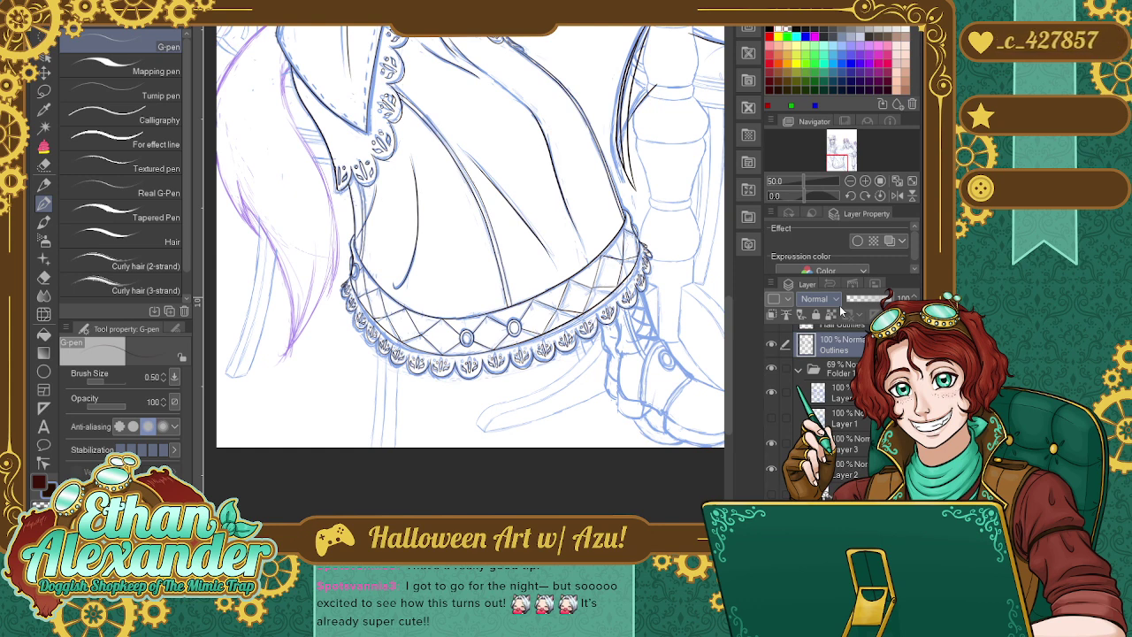
scroll(831, 389, "up", 2)
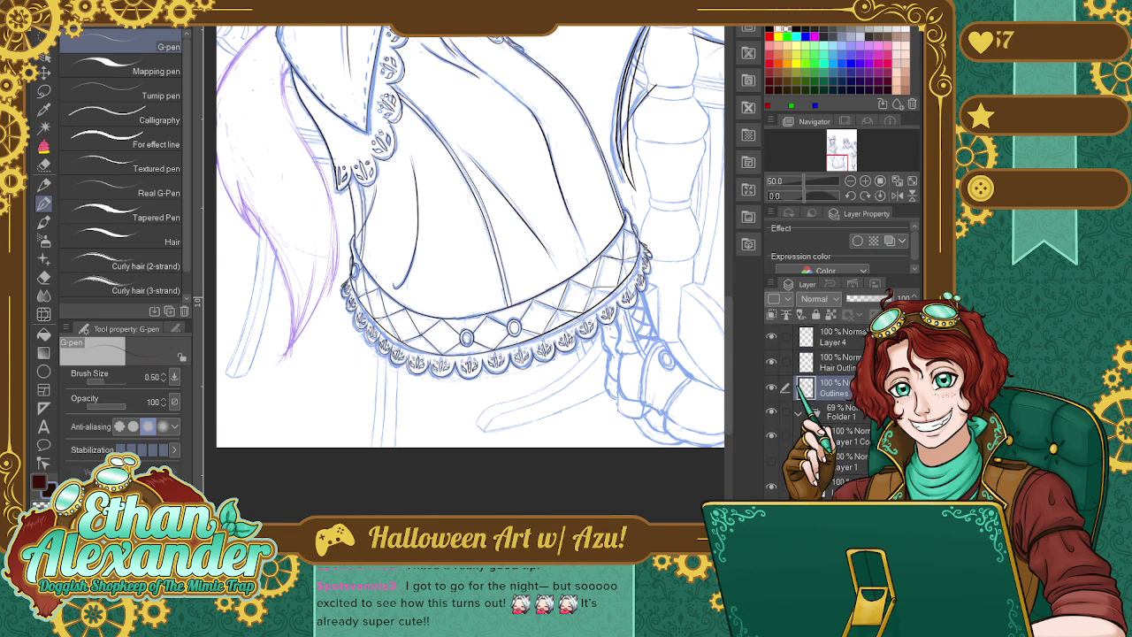
Ink the rear contour and ankle folds of the boot's upper shaft just below the skirt's lace hem.
left_click(866, 180)
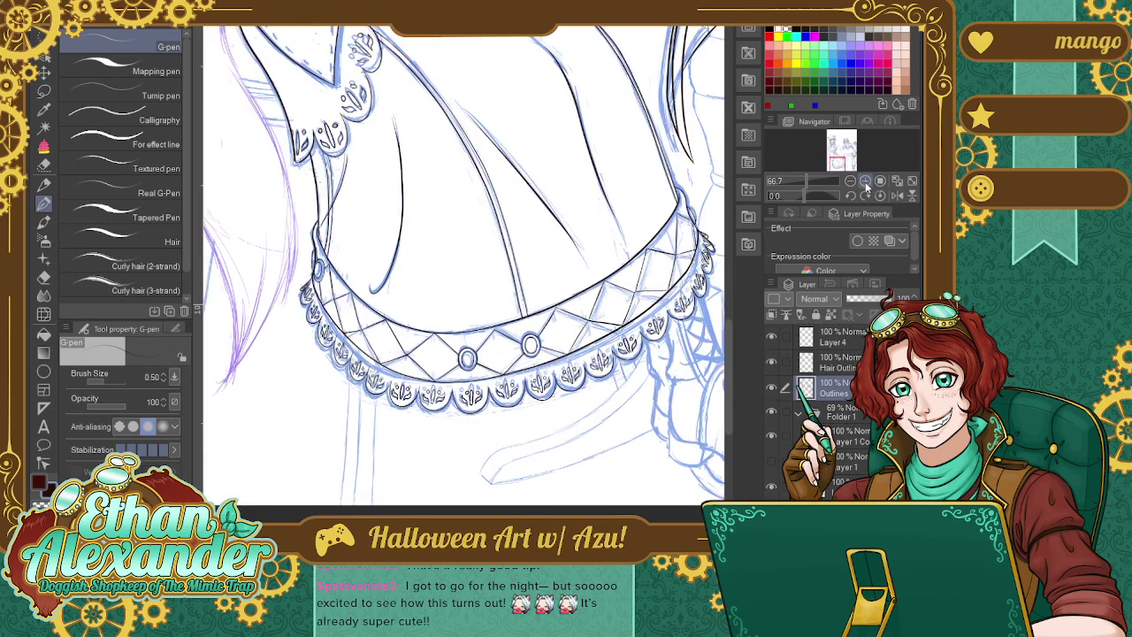
left_click_drag(840, 164, 845, 164)
left_click(866, 180)
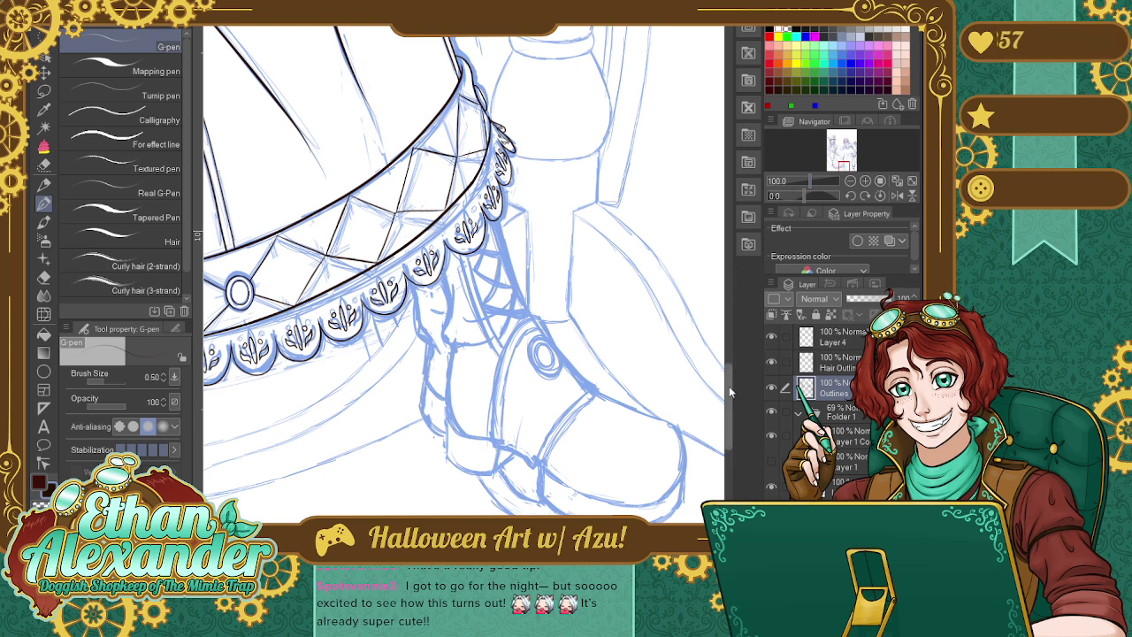
left_click_drag(728, 385, 729, 424)
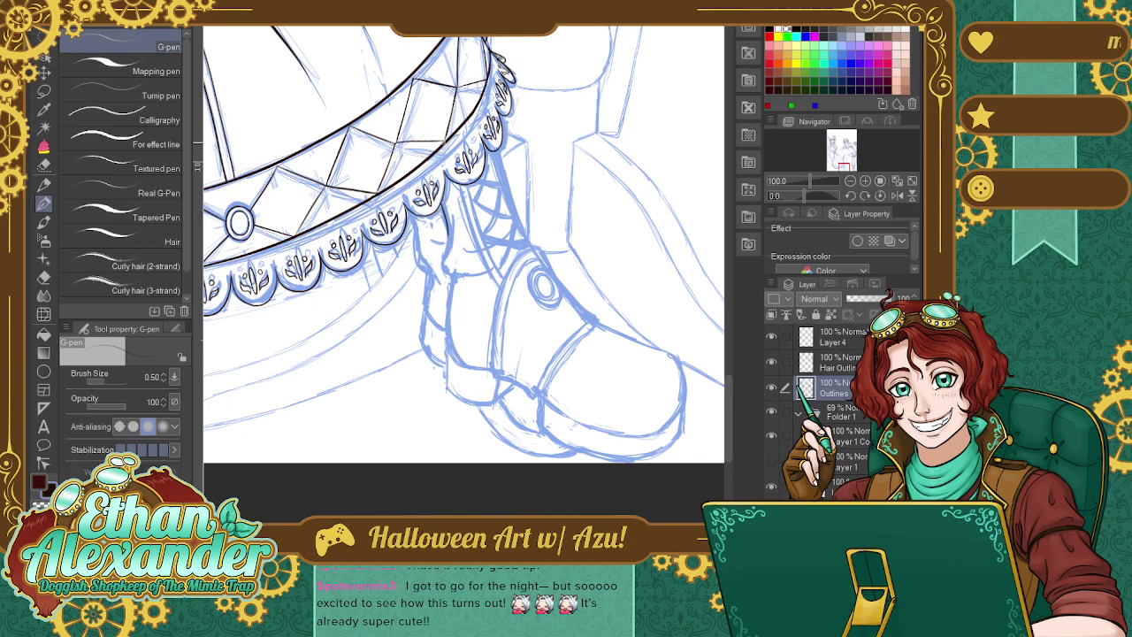
mouse_move(450, 228)
left_mouse_down()
mouse_move(442, 268)
mouse_move(488, 269)
left_mouse_up()
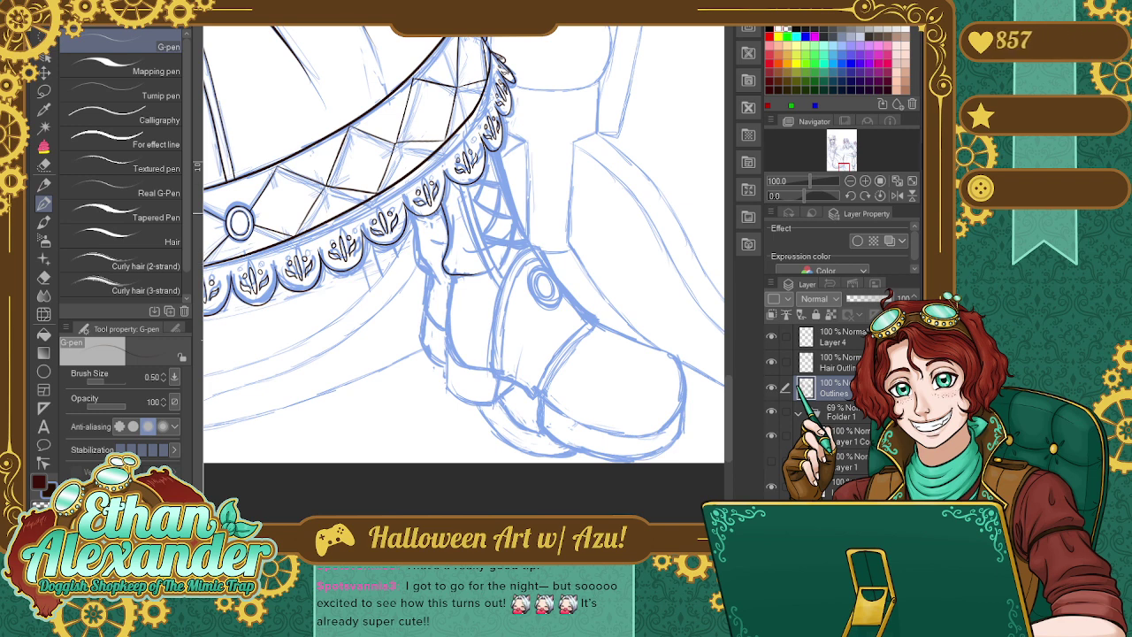
left_click_drag(452, 213, 448, 244)
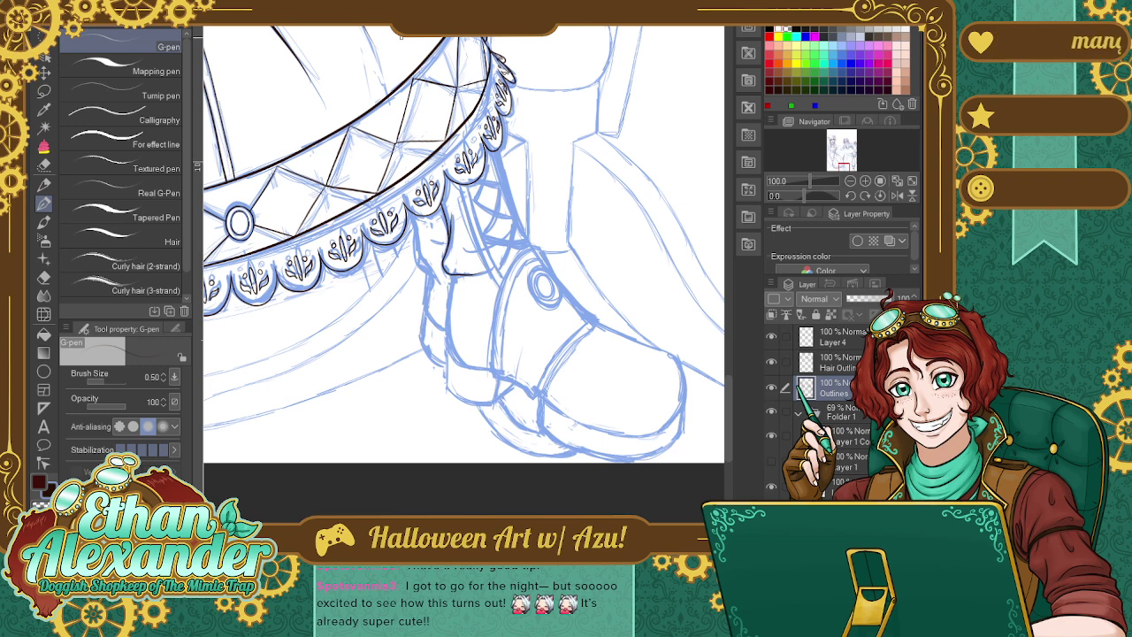
key("ctrl+z")
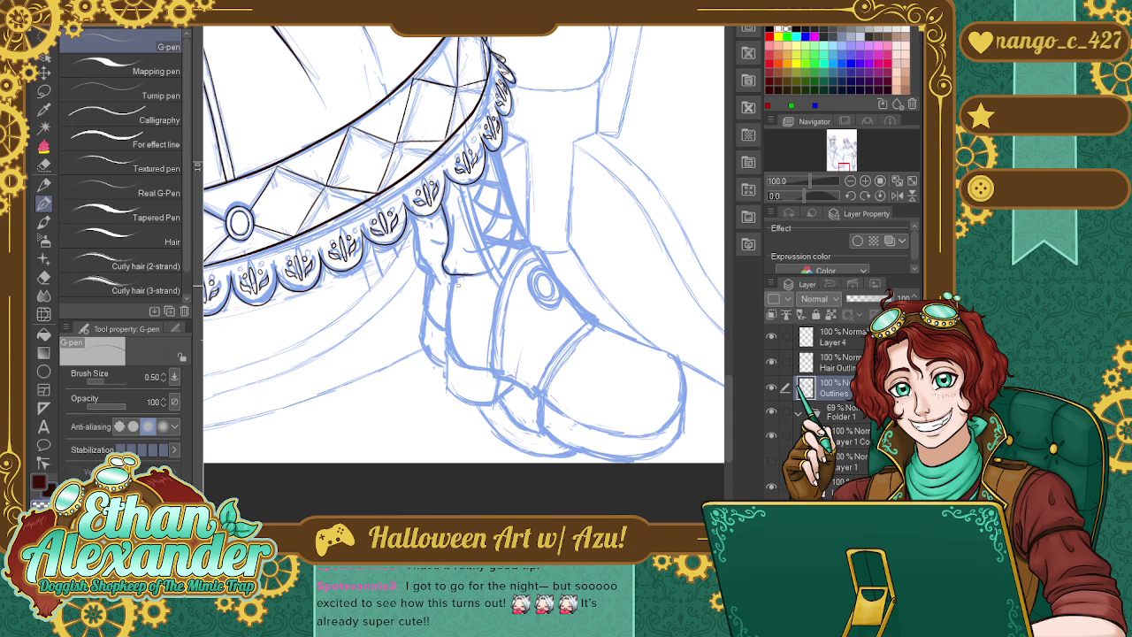
left_click_drag(448, 272, 477, 273)
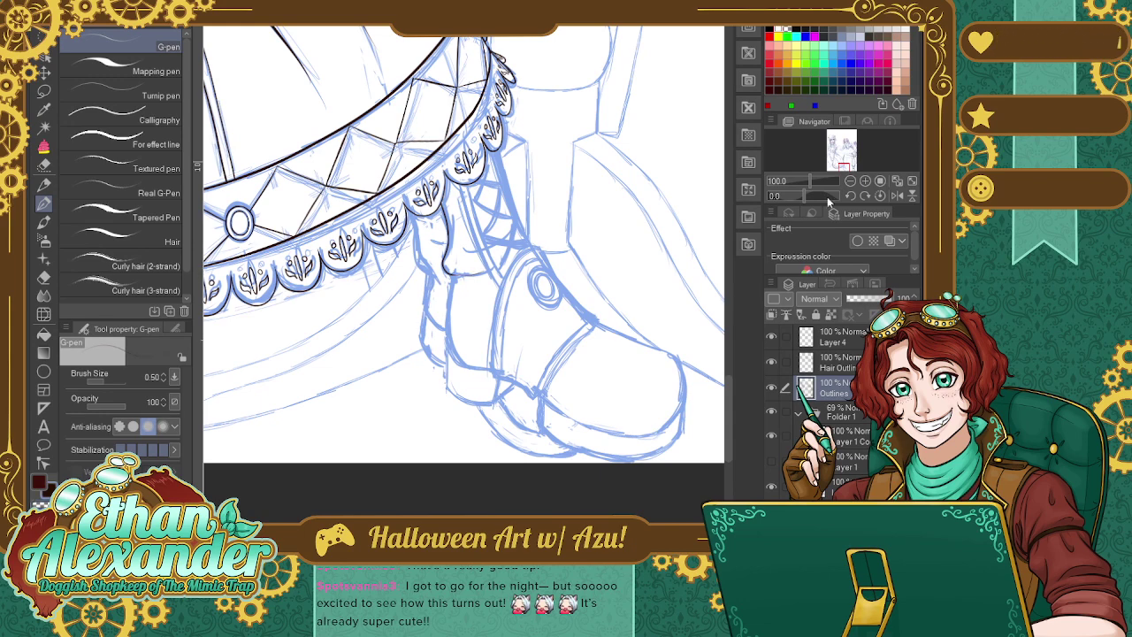
left_click(867, 181)
left_click_drag(444, 272, 495, 270)
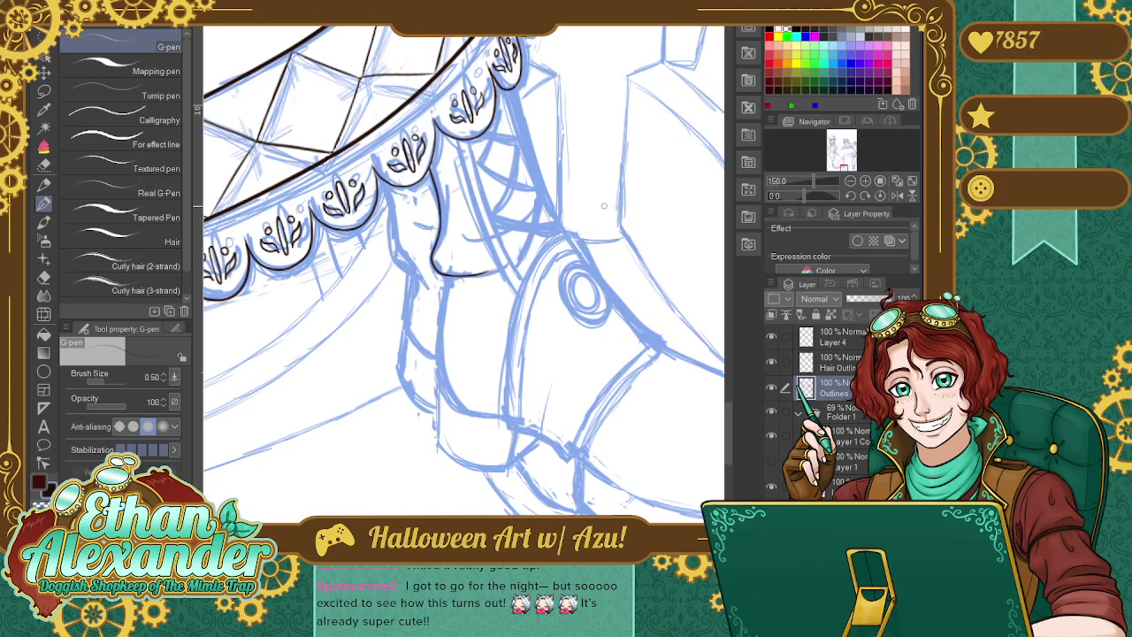
left_click_drag(455, 240, 497, 236)
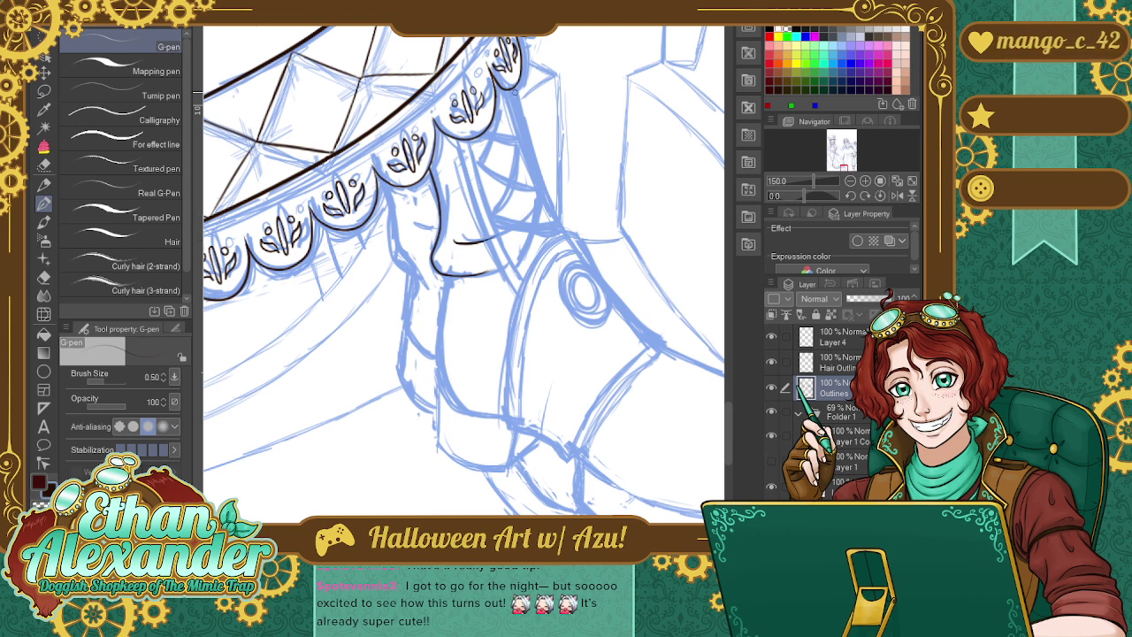
Ink the boot shaft's front edge as a double line and outline the inner border of its lacing panel.
left_click_drag(515, 92, 567, 232)
key("ctrl+z")
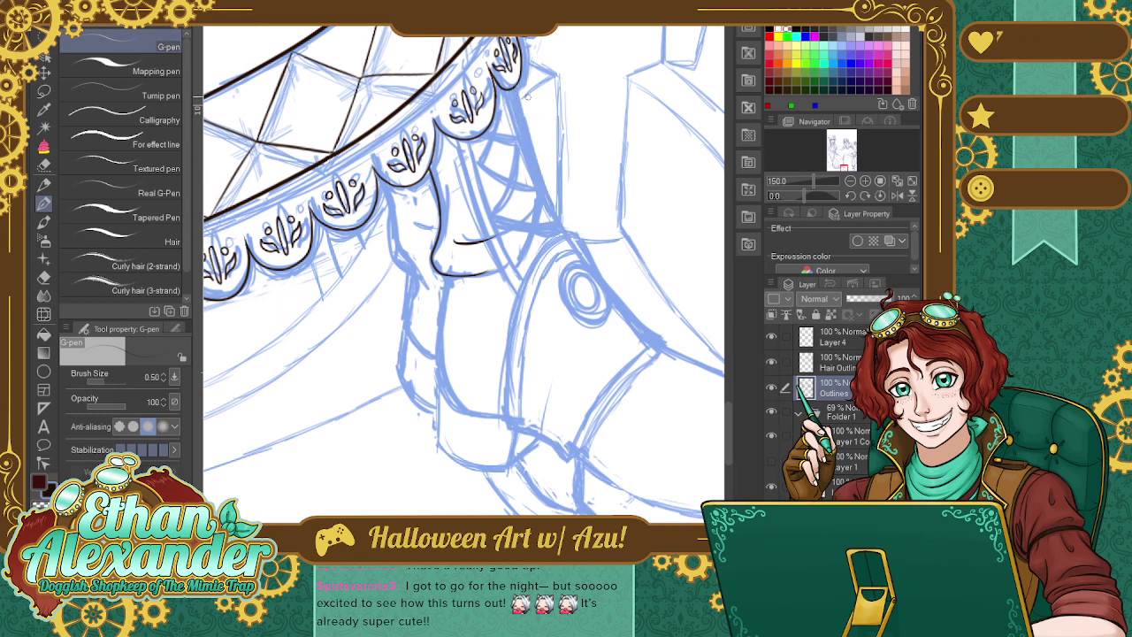
left_click_drag(515, 92, 564, 237)
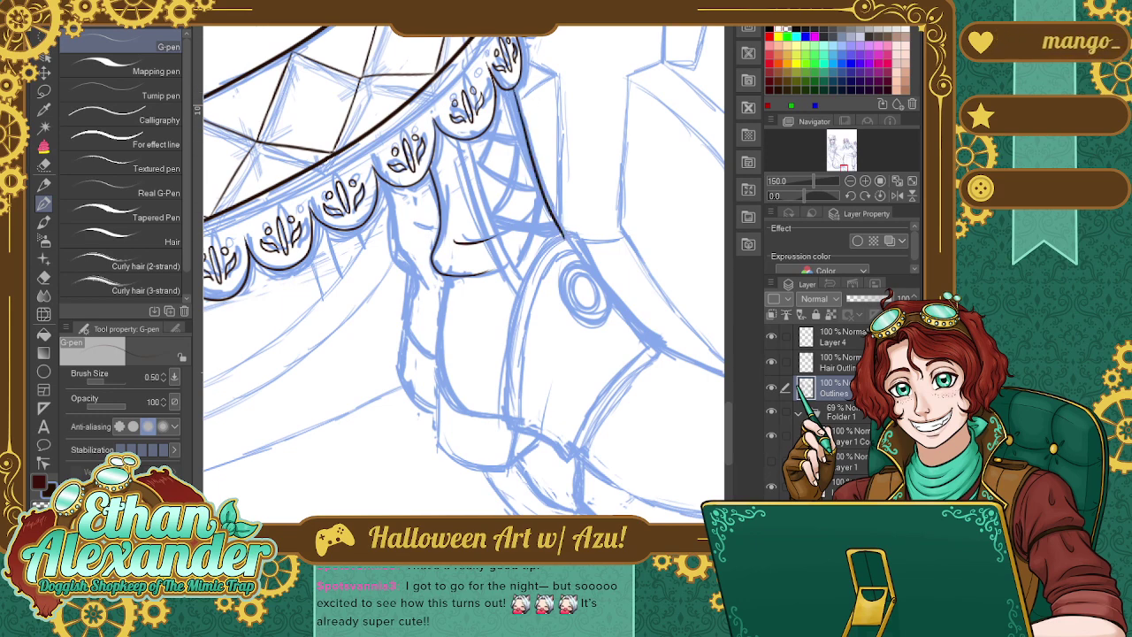
key("ctrl+z")
left_click_drag(511, 90, 575, 237)
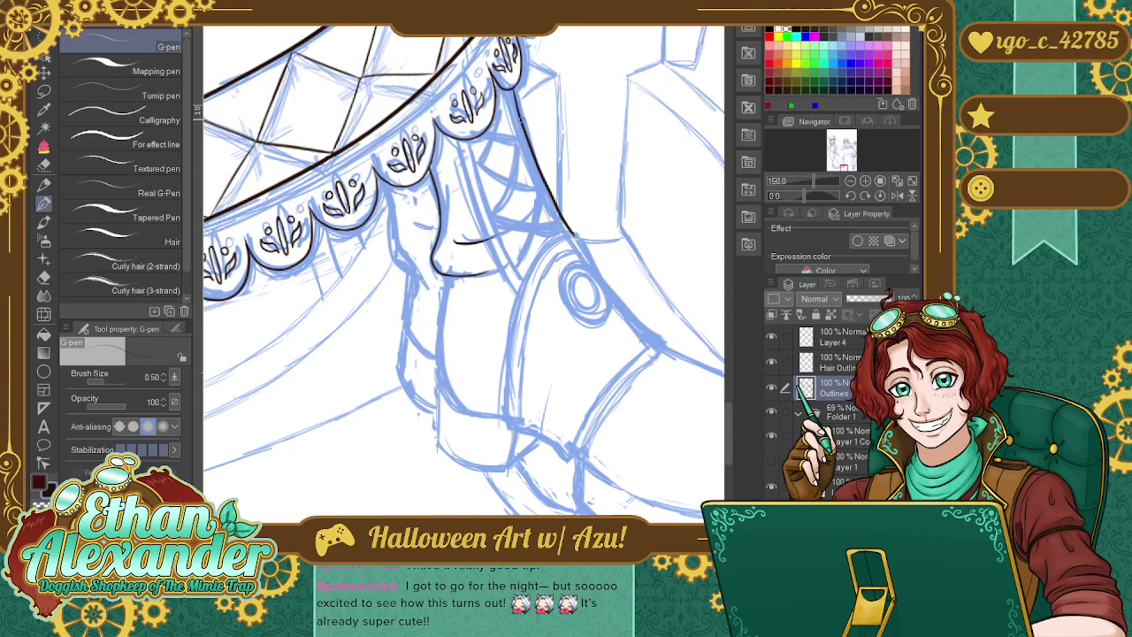
left_click_drag(510, 92, 575, 239)
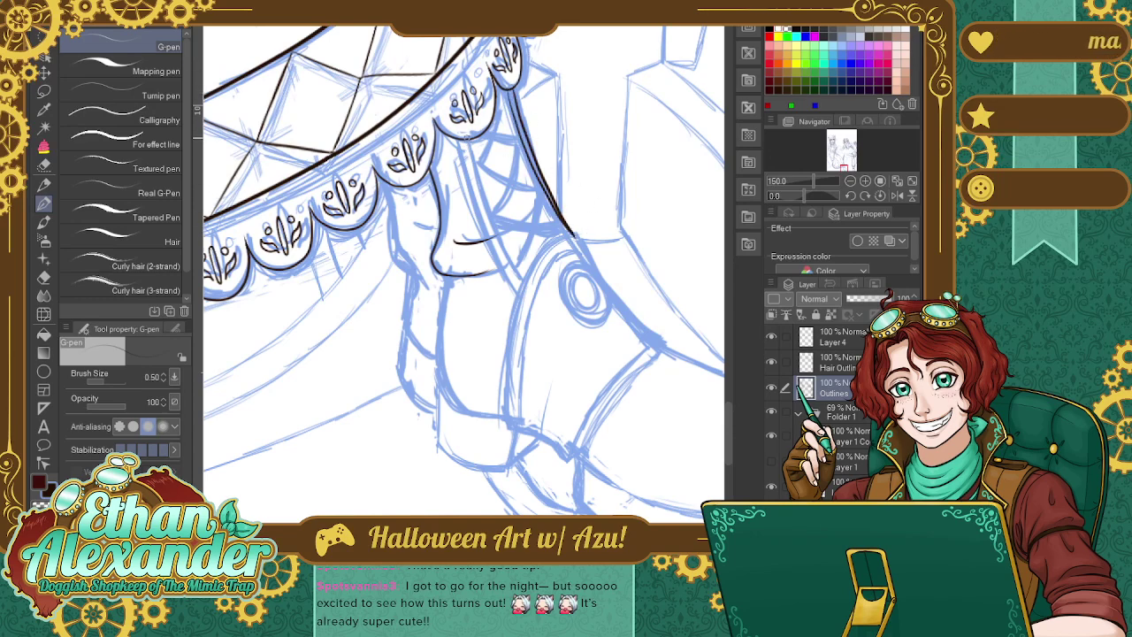
mouse_move(467, 137)
left_mouse_down()
mouse_move(487, 221)
mouse_move(525, 288)
left_mouse_up()
mouse_move(454, 140)
left_mouse_down()
mouse_move(497, 253)
mouse_move(516, 265)
mouse_move(539, 184)
mouse_move(517, 269)
left_mouse_up()
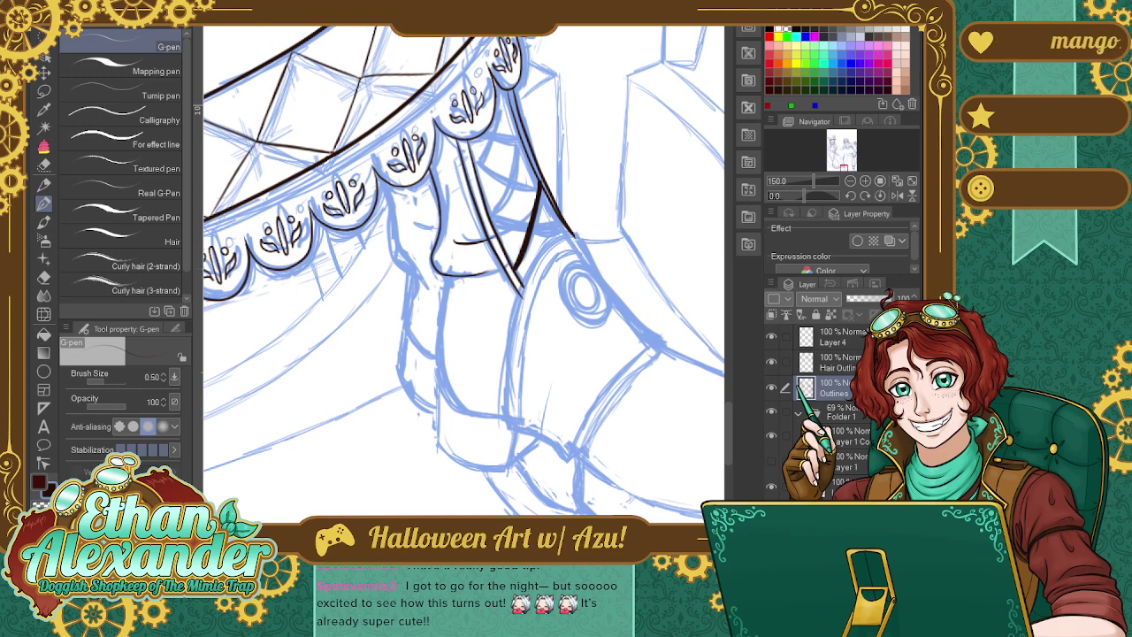
Examine the boots, skirt and overskirt details on the character reference sheet at 200% zoom, and return to the illustration.
key("ctrl+Tab")
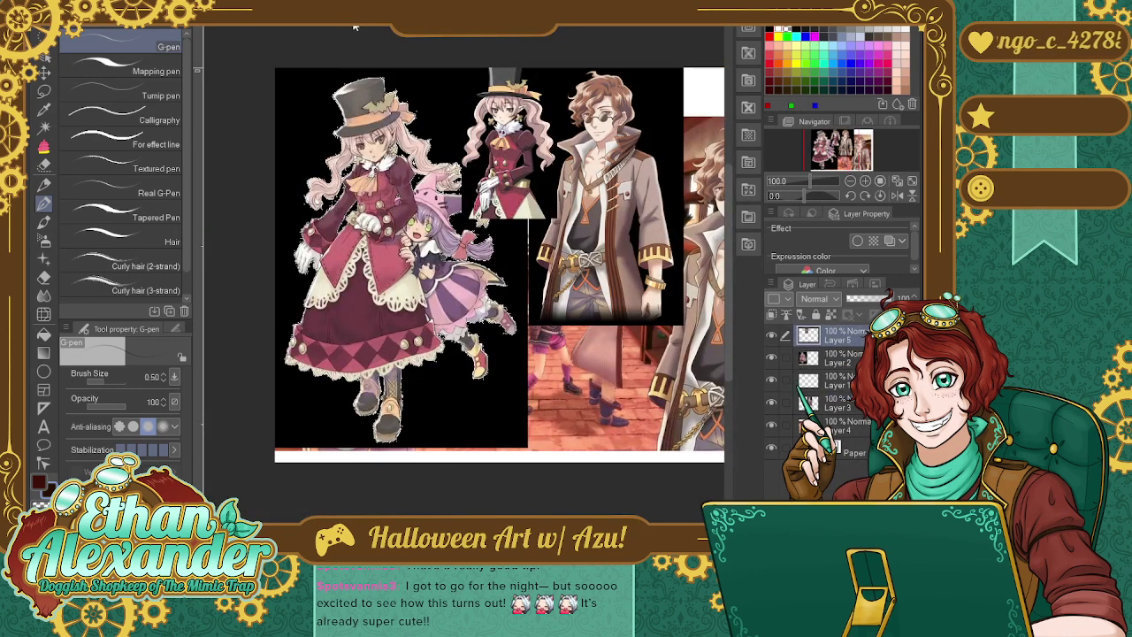
left_click(865, 180)
left_click(865, 181)
left_click_drag(851, 175, 827, 164)
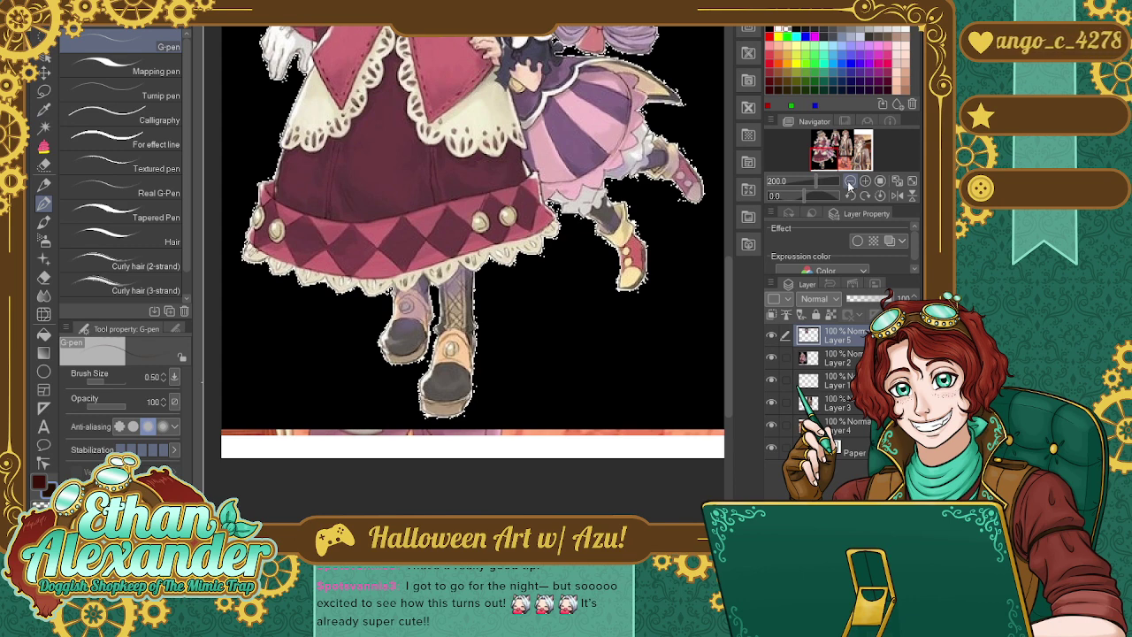
mouse_move(836, 158)
left_mouse_down()
mouse_move(819, 149)
mouse_move(831, 158)
left_mouse_up()
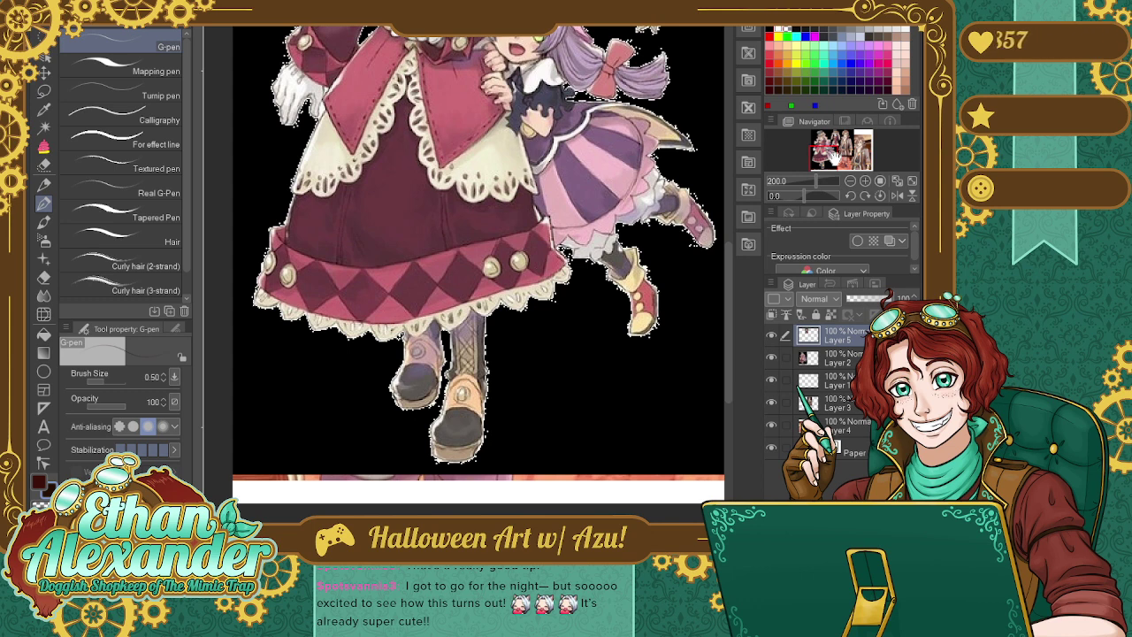
left_click_drag(824, 157, 831, 155)
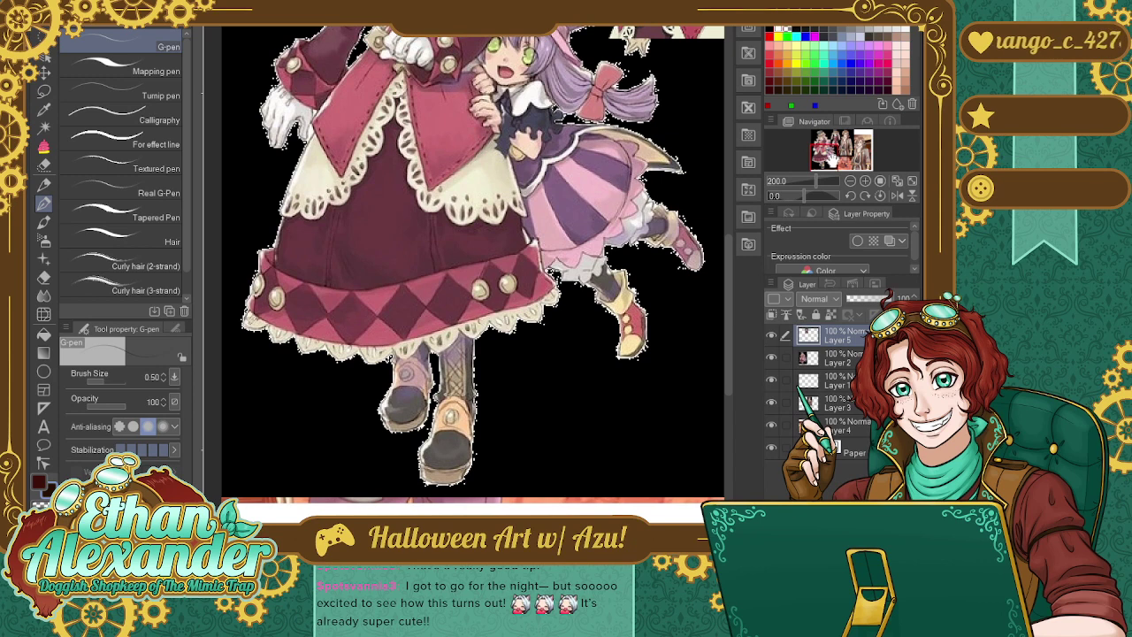
left_click(830, 160)
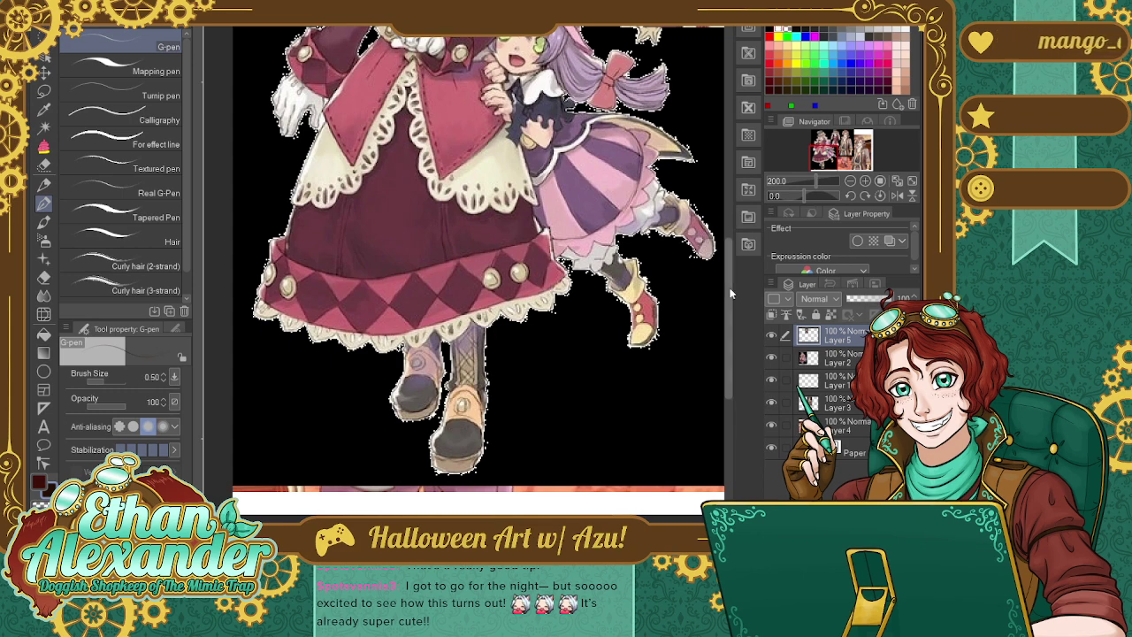
left_click_drag(728, 309, 729, 279)
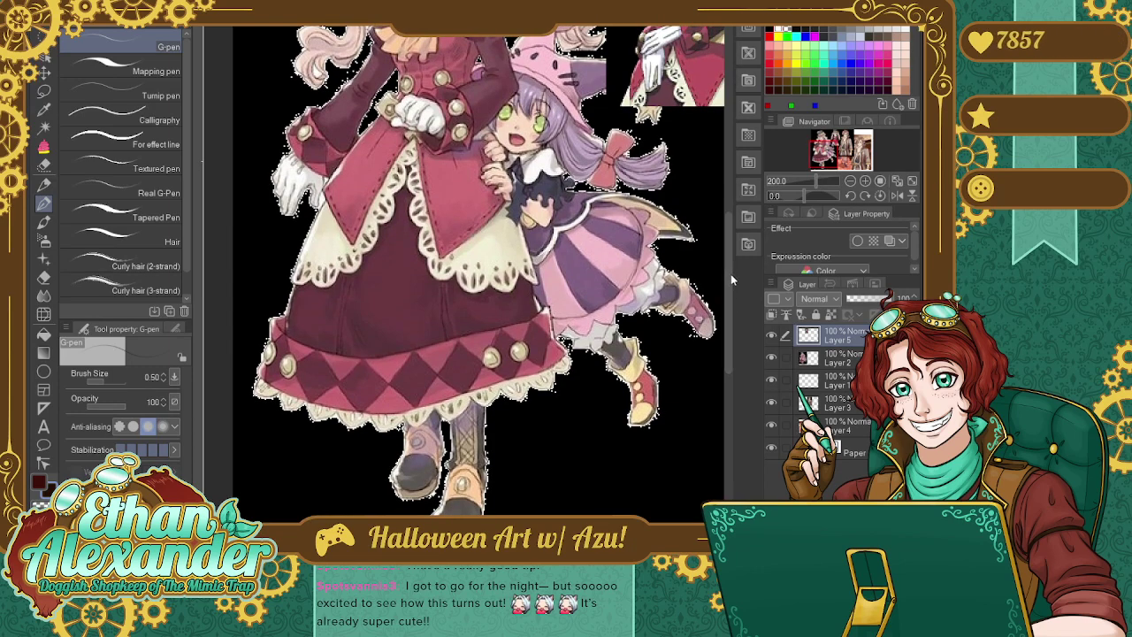
left_click_drag(731, 306, 732, 244)
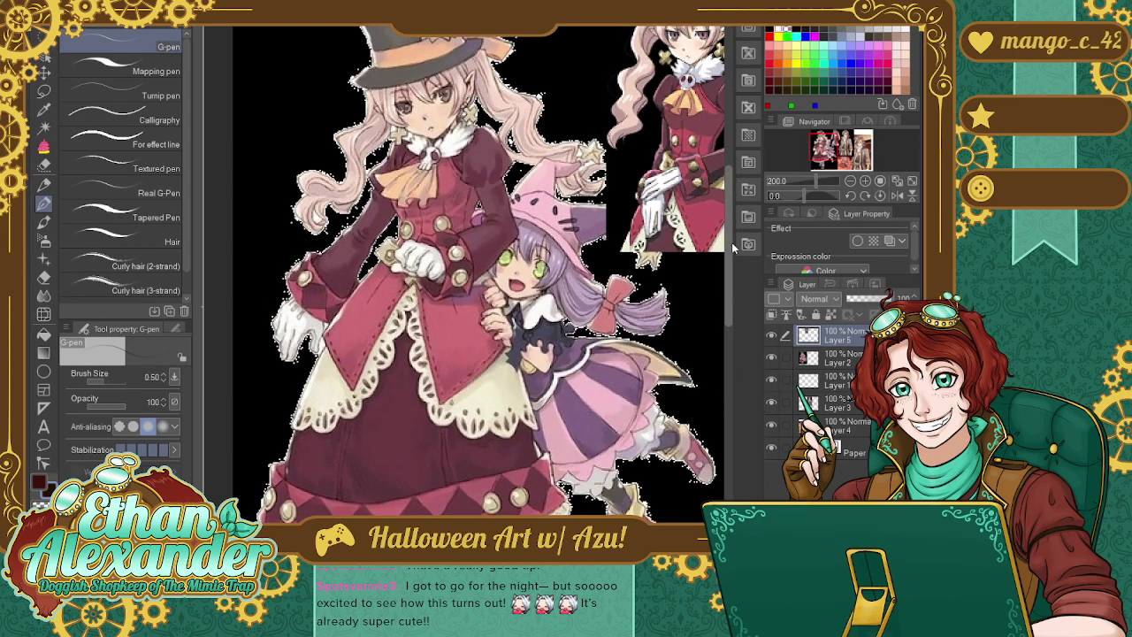
left_click_drag(732, 248, 726, 334)
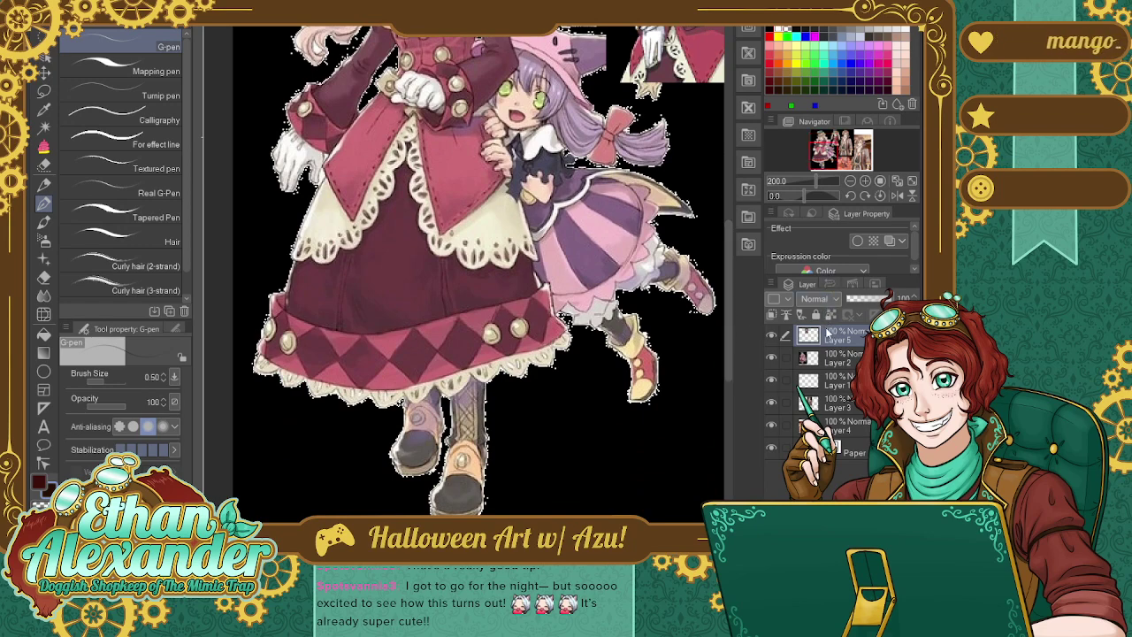
key("ctrl+Tab")
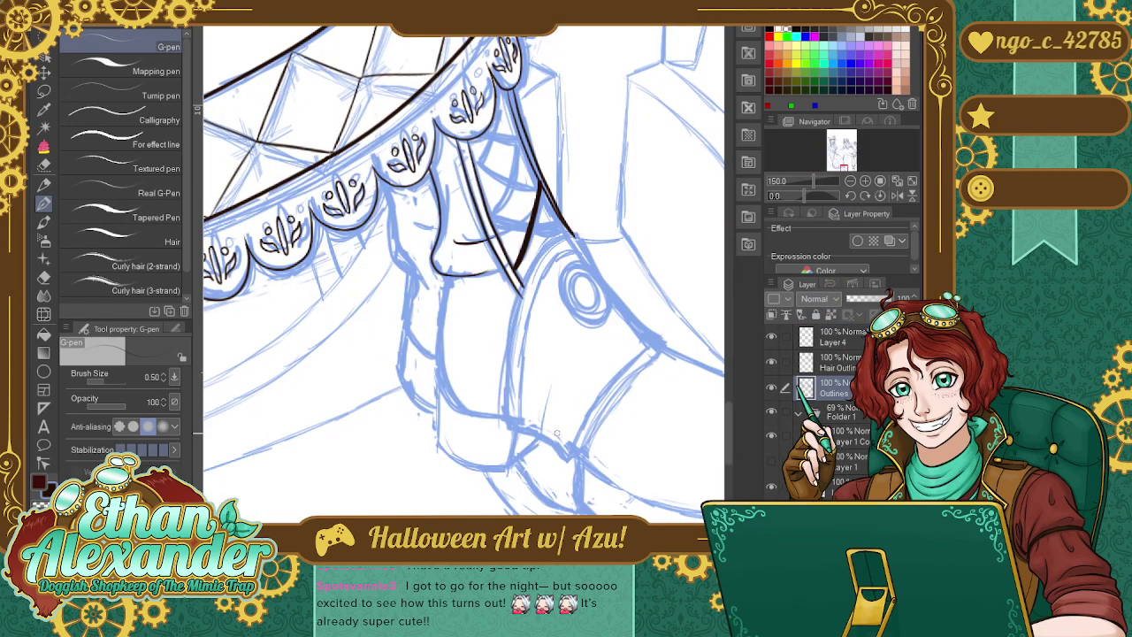
Ink the dashed stitching along the overskirt panel's lace-side edge, from the cross charm down to the pointed tip.
left_click_drag(846, 168, 836, 161)
scroll(840, 191, "down", 4)
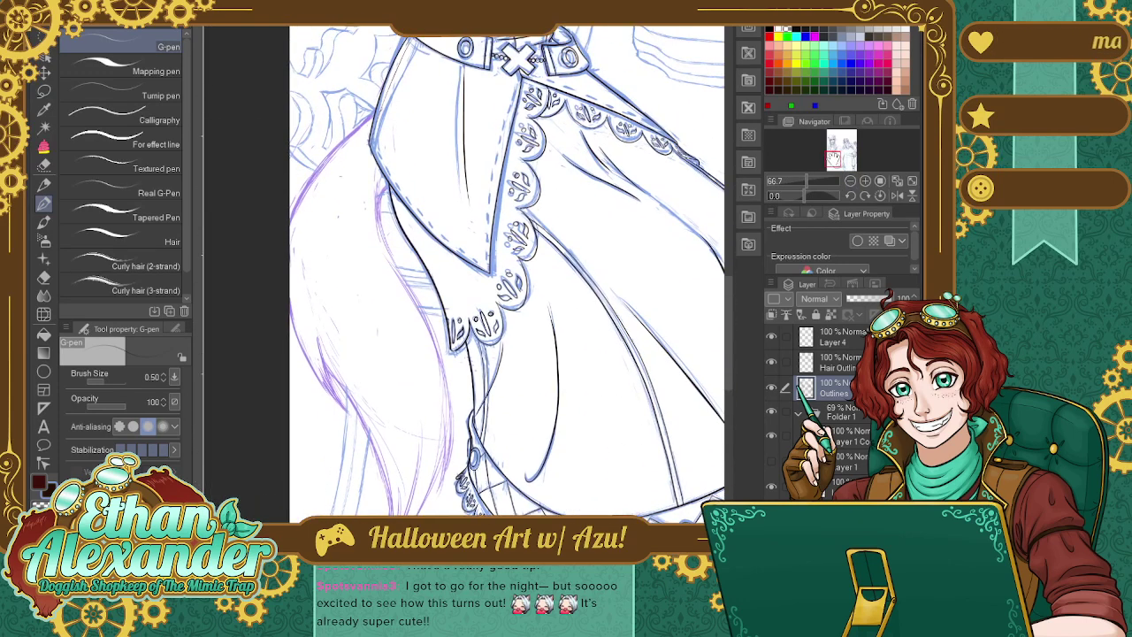
left_click_drag(835, 160, 749, 180)
left_click(866, 181)
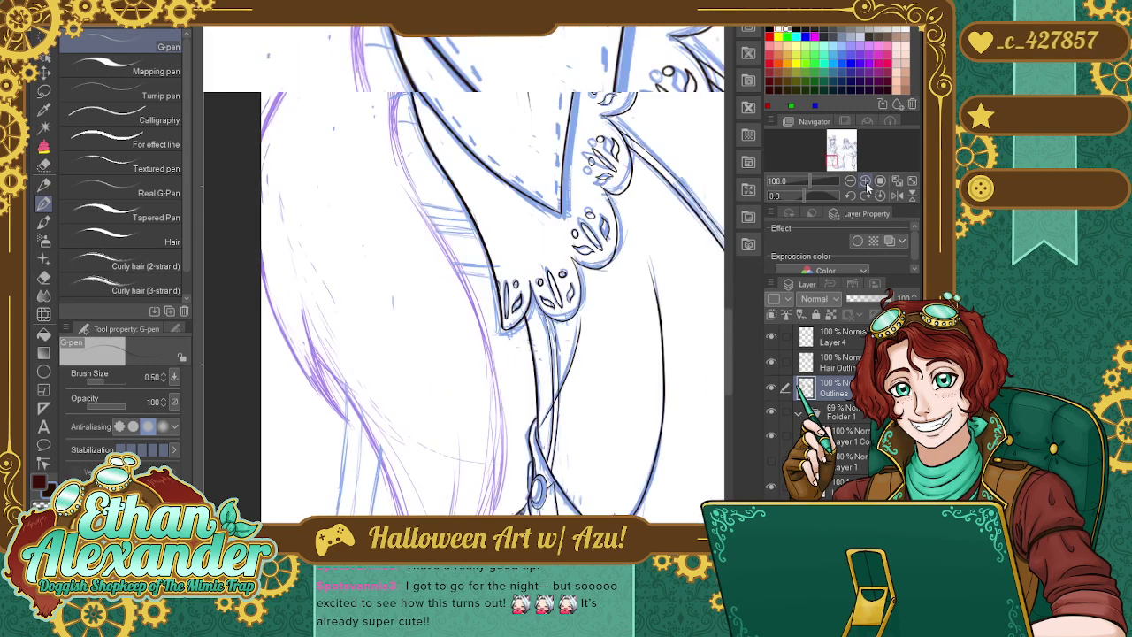
left_click(866, 181)
left_click_drag(843, 168, 833, 164)
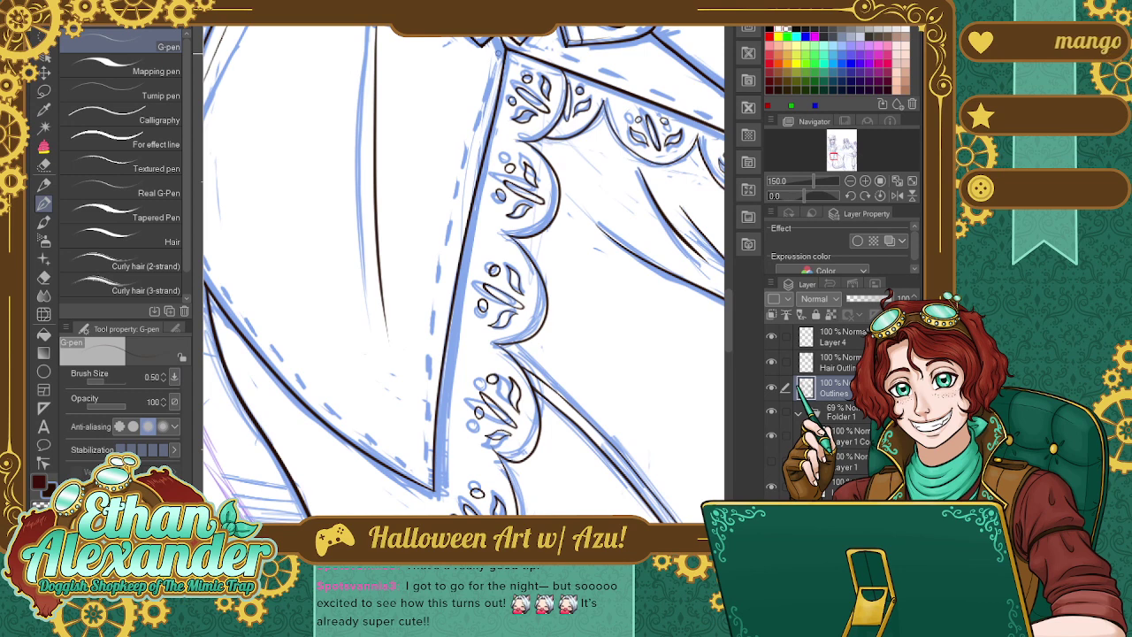
mouse_move(497, 51)
left_mouse_down()
mouse_move(441, 305)
mouse_move(428, 477)
mouse_move(380, 451)
left_mouse_up()
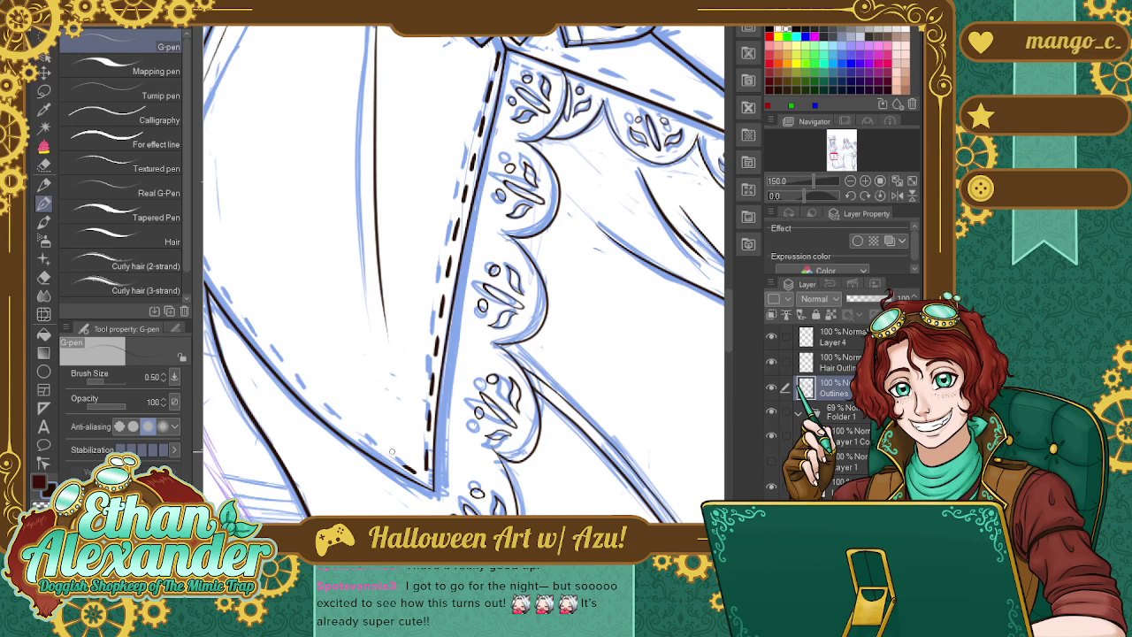
left_click_drag(411, 471, 378, 450)
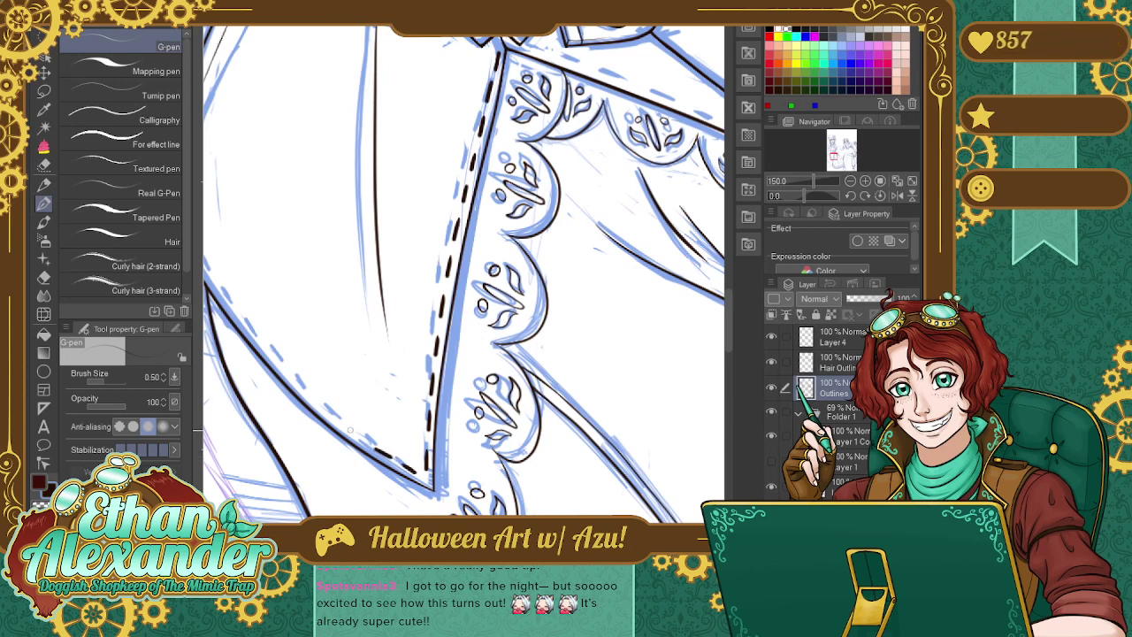
key("ctrl+z")
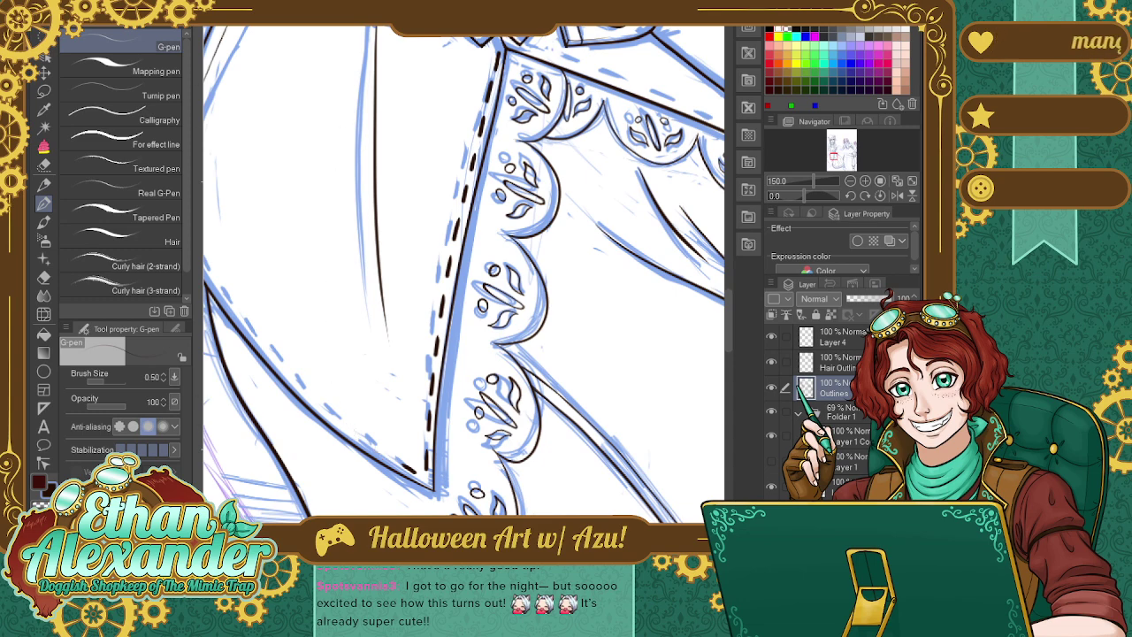
Ink the dashed stitching along the overskirt panel's outer edge, from the pointed tip up to the upper corner.
left_click(865, 194)
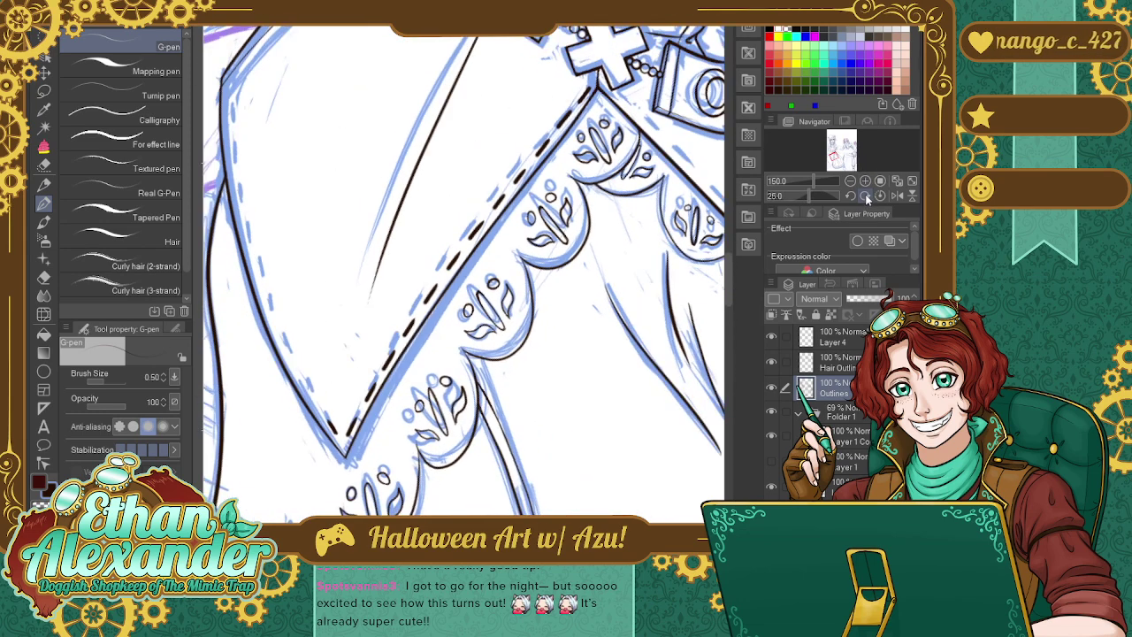
scroll(727, 246, "up", 2)
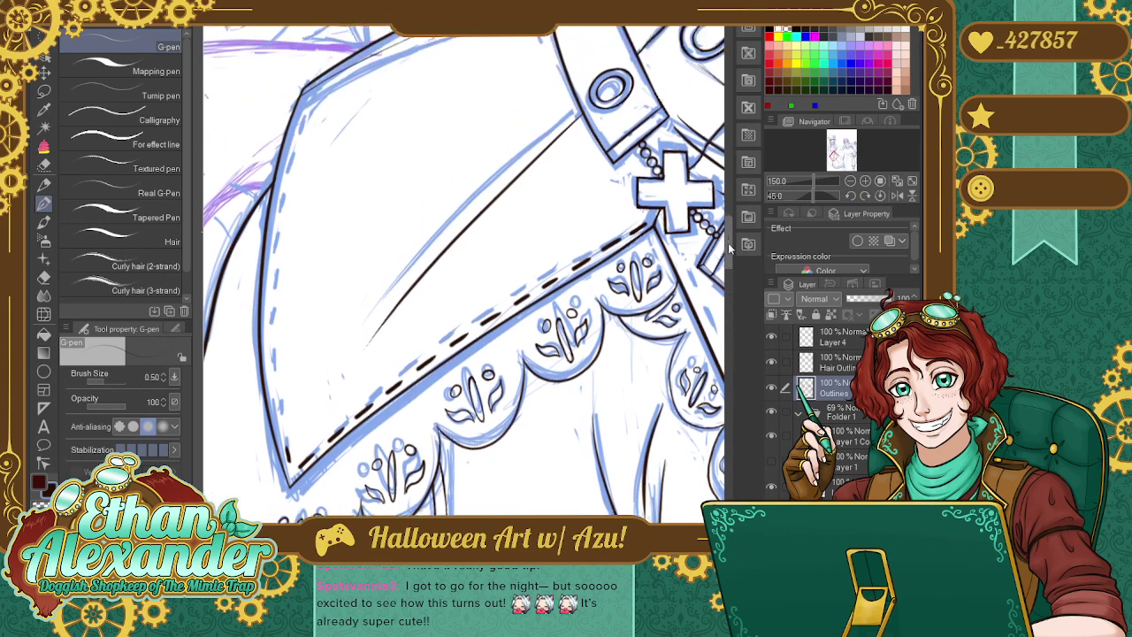
left_click_drag(283, 442, 271, 378)
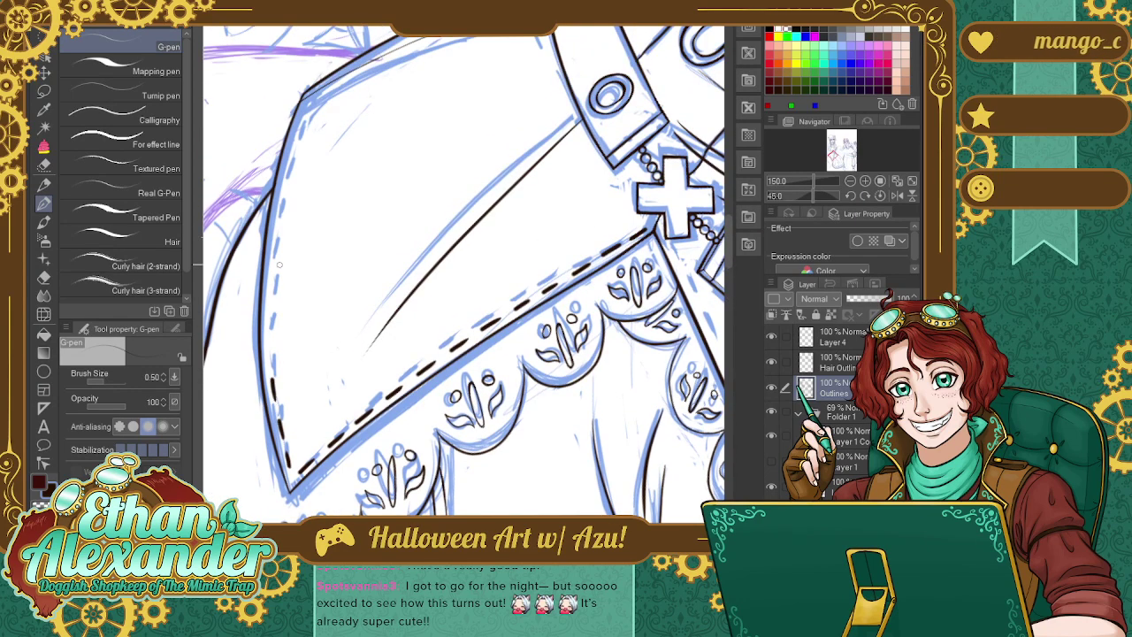
key("ctrl+z")
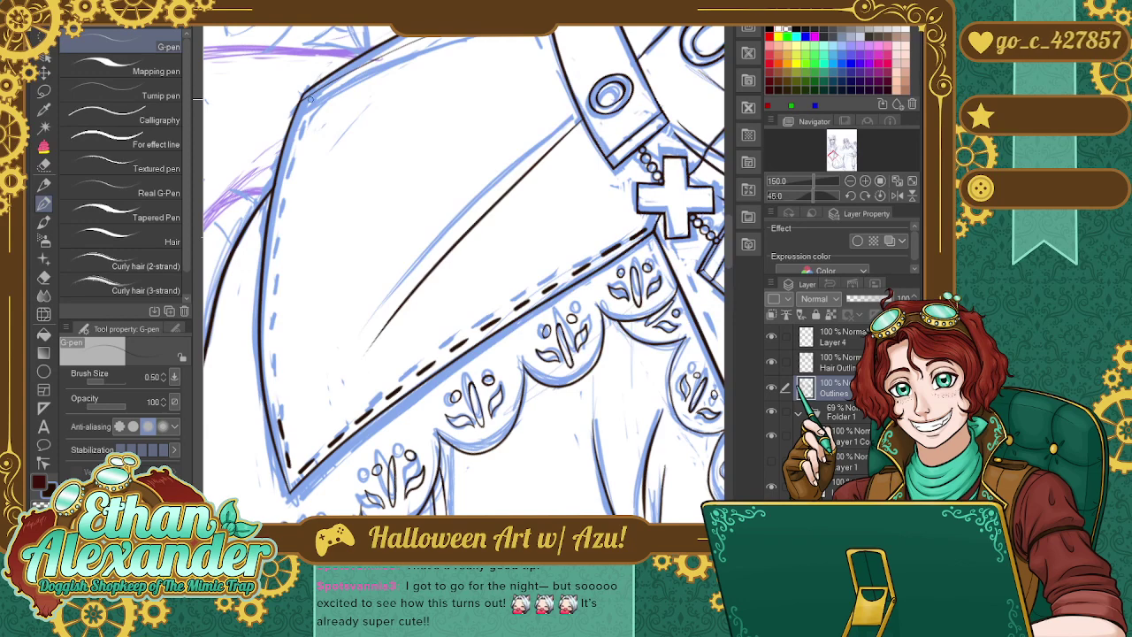
left_click_drag(273, 378, 277, 405)
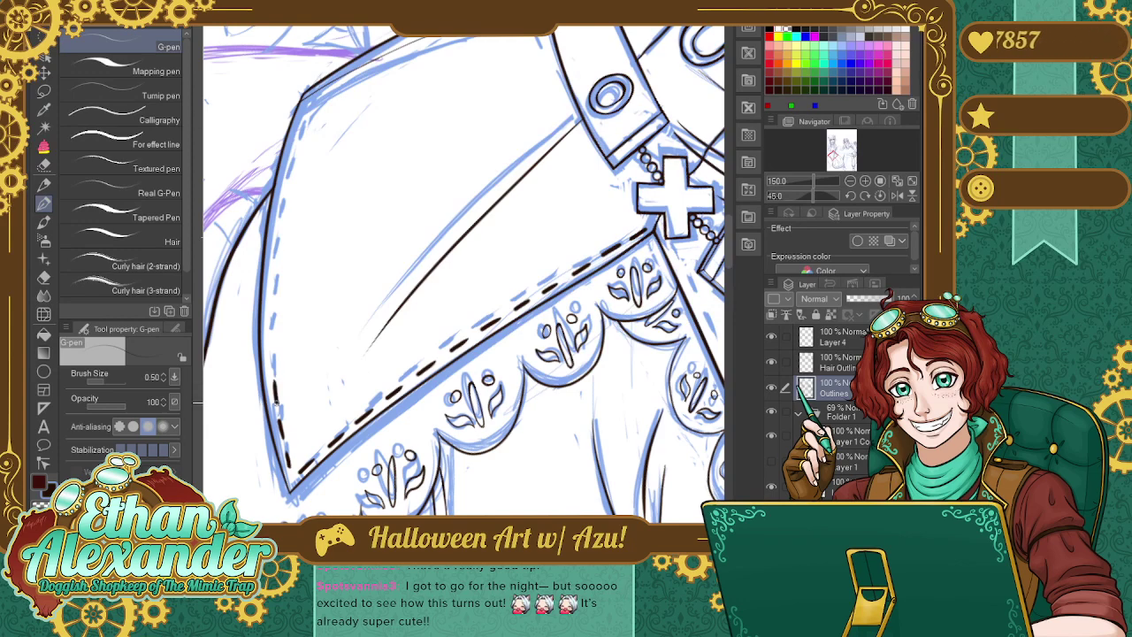
mouse_move(270, 361)
left_mouse_down()
mouse_move(272, 345)
mouse_move(273, 363)
left_mouse_up()
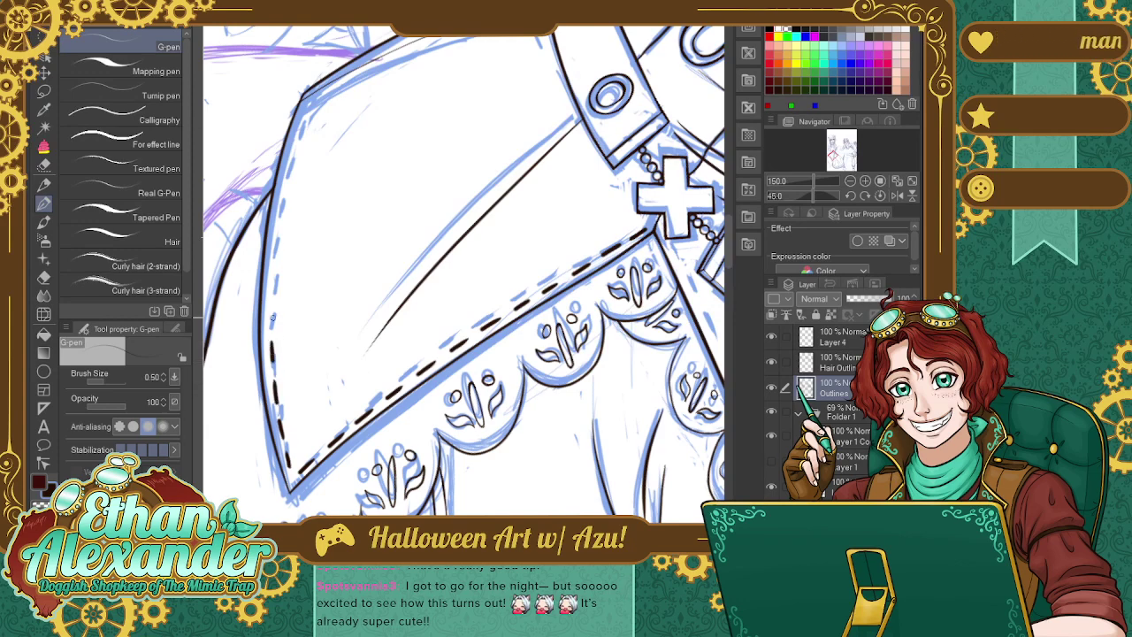
left_click_drag(271, 302, 272, 323)
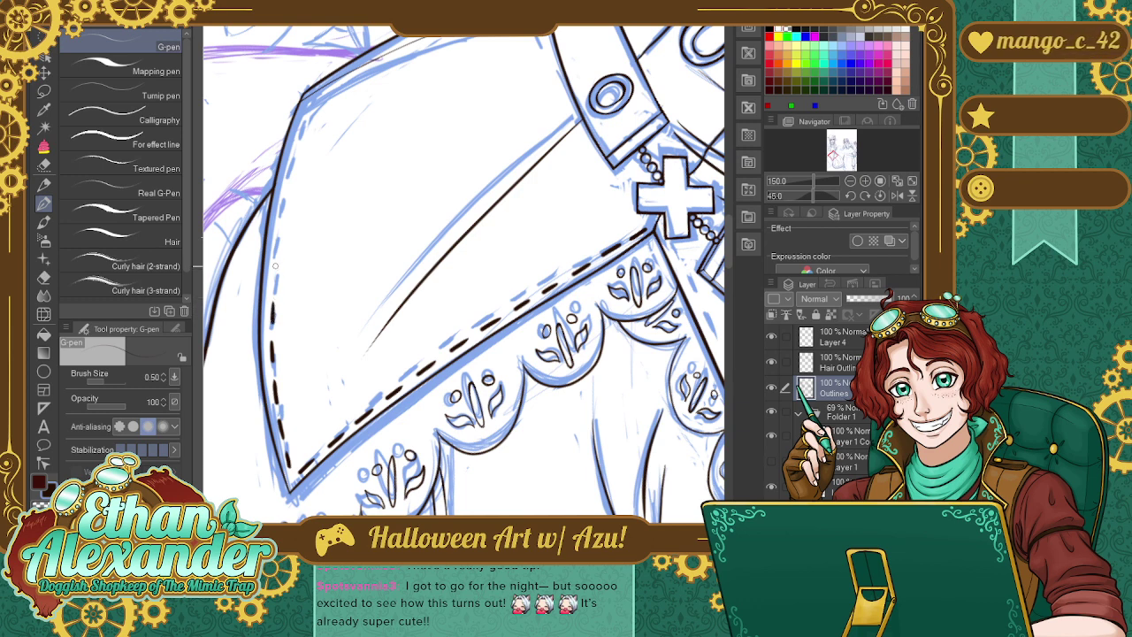
left_click_drag(274, 264, 275, 290)
left_click_drag(278, 221, 280, 243)
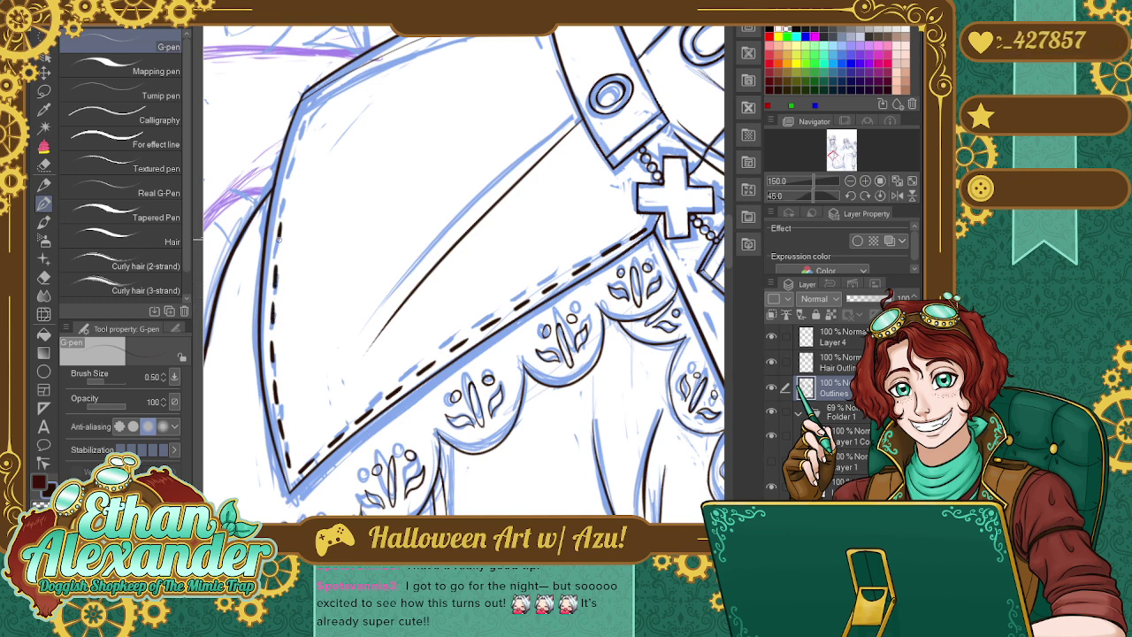
left_click_drag(287, 182, 283, 207)
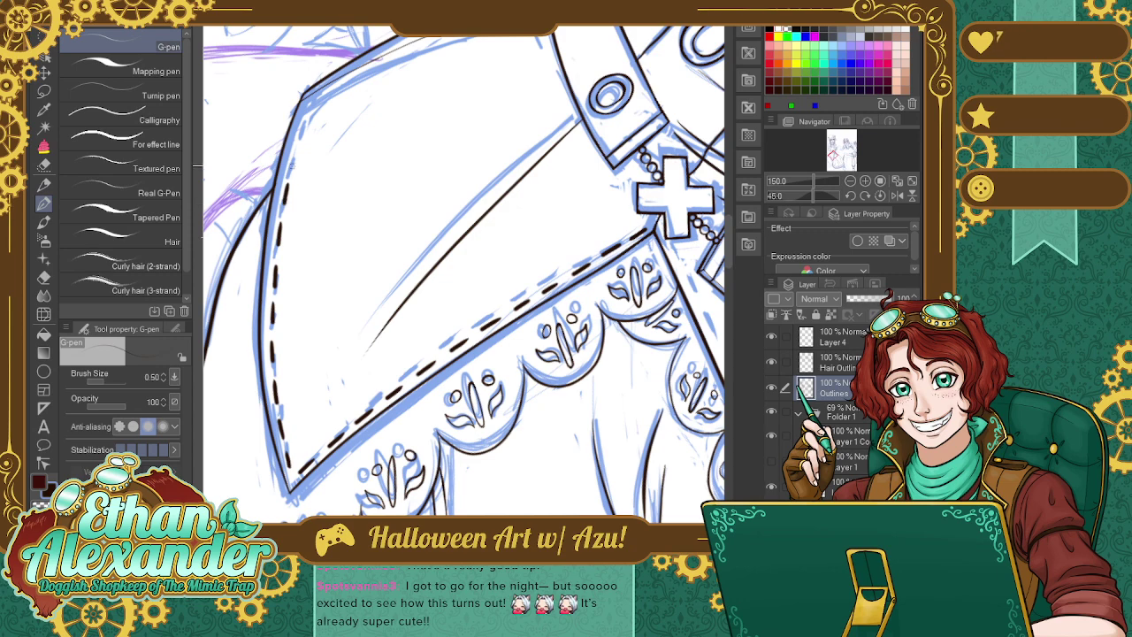
left_click_drag(297, 147, 293, 169)
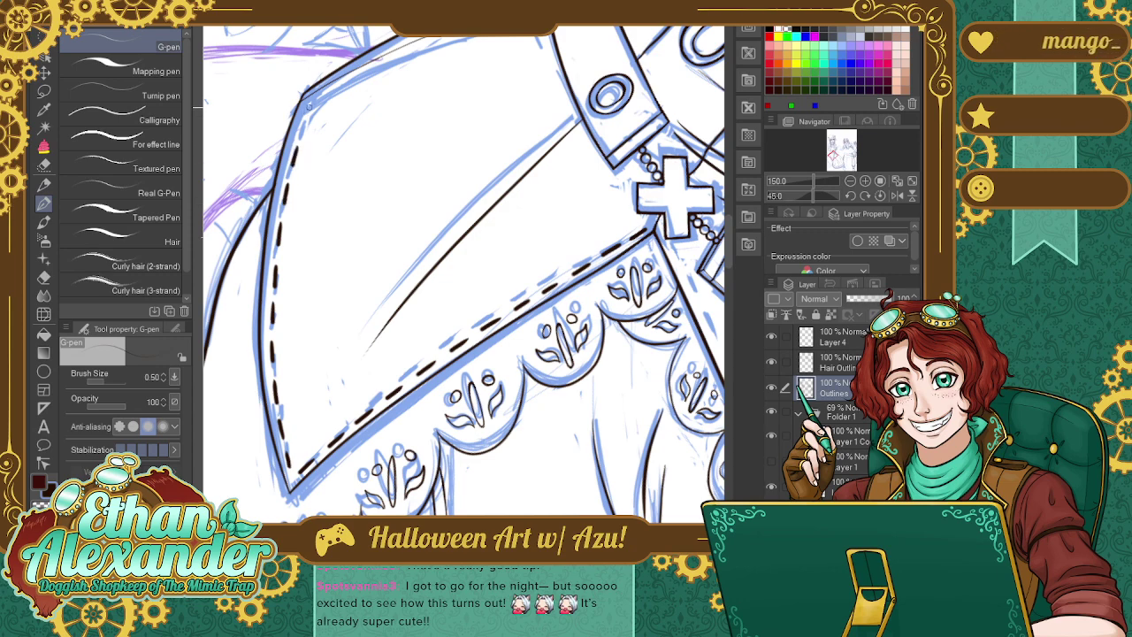
left_click_drag(307, 106, 302, 128)
mouse_move(316, 83)
left_mouse_down()
mouse_move(311, 99)
mouse_move(321, 83)
left_mouse_up()
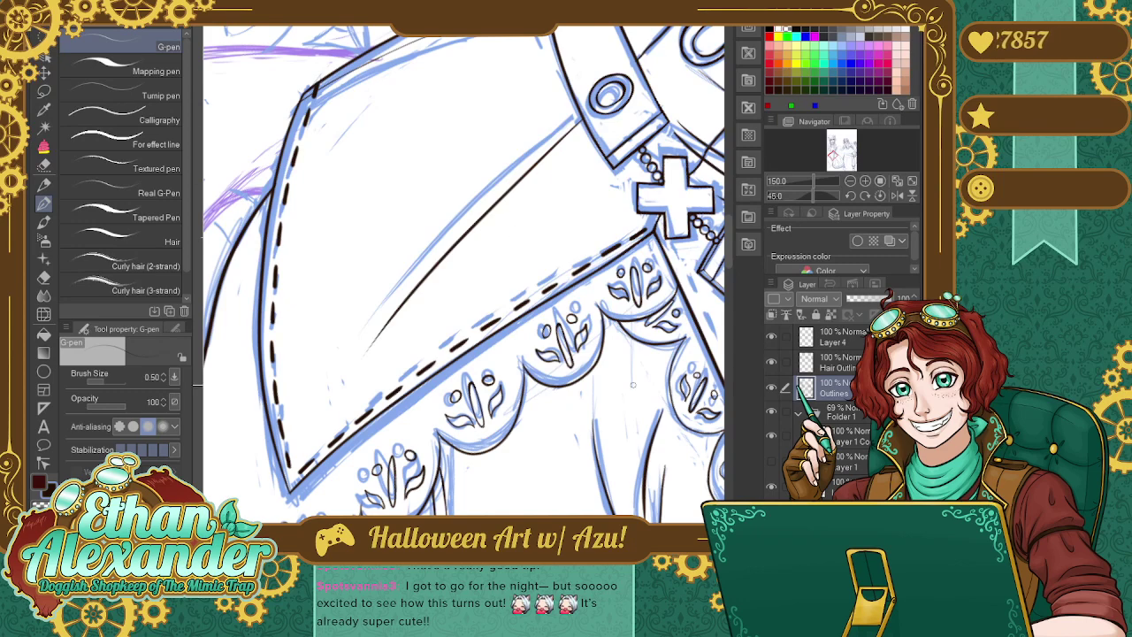
Hide the blue sketch folder and examine the inked overskirt stitching on the whole figure at 33.3% zoom.
left_click(772, 412)
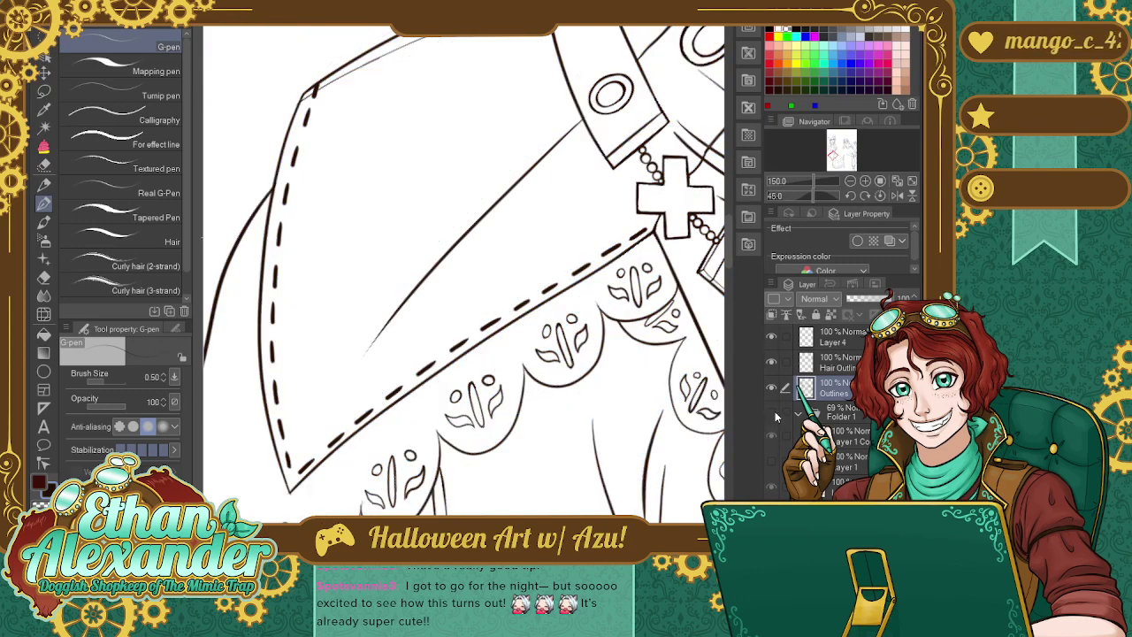
left_click(850, 181)
left_click(849, 181)
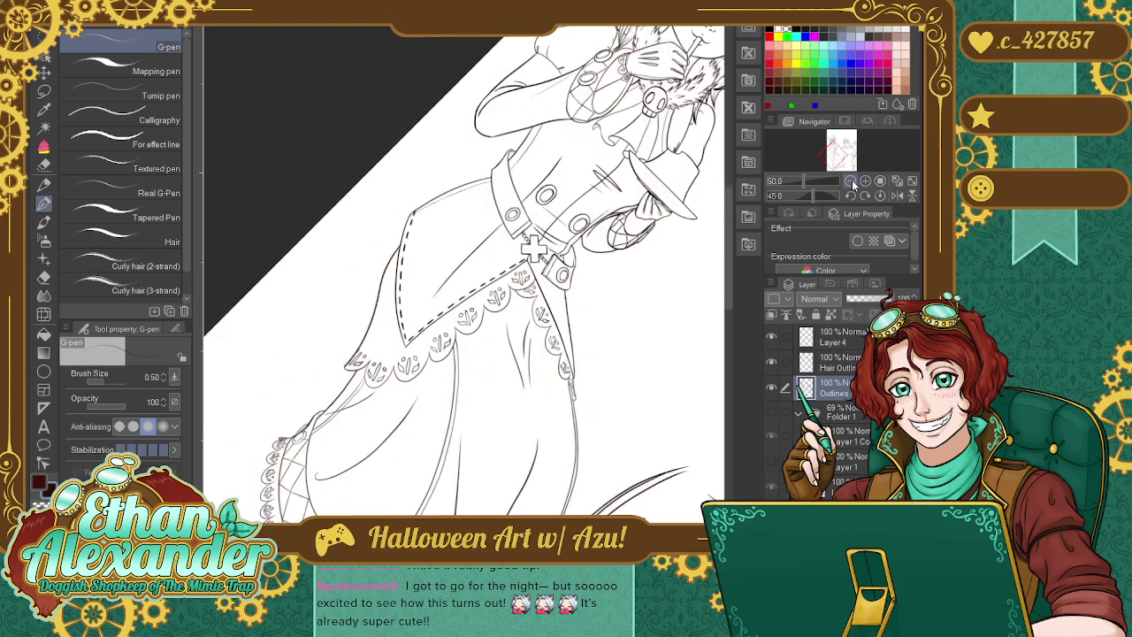
left_click(850, 180)
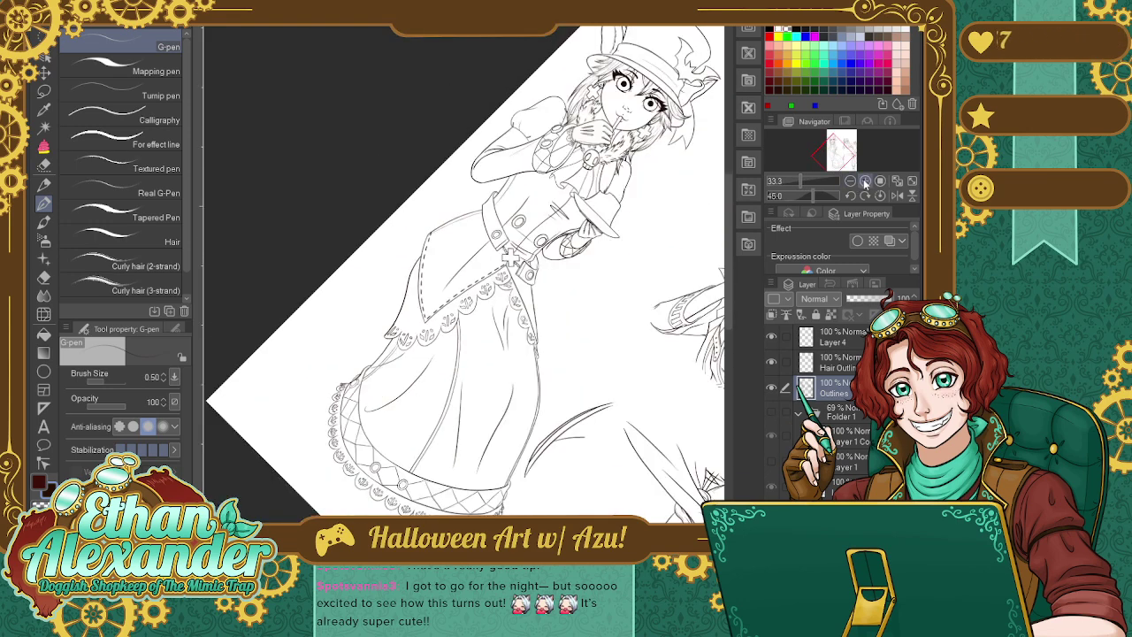
left_click(865, 181)
left_click(865, 180)
left_click(864, 180)
left_click(864, 181)
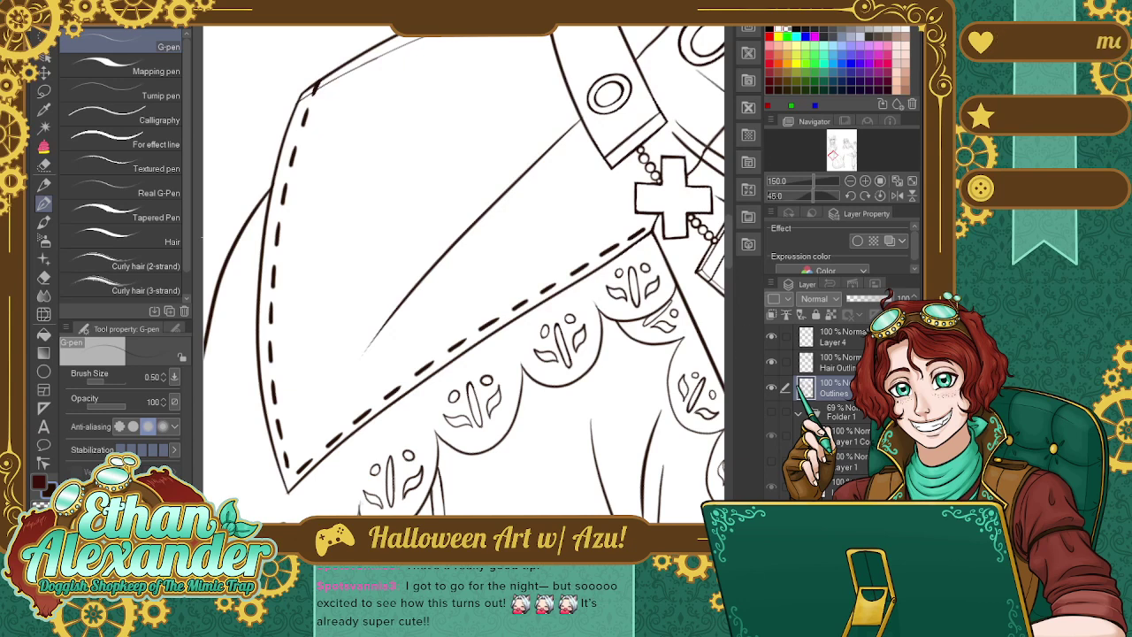
Ink the dashed stitching along the other overskirt panel's lace-side edge, from the cross charm down to its narrow tip, redisplaying the sketch folder.
left_click_drag(657, 234, 410, 234)
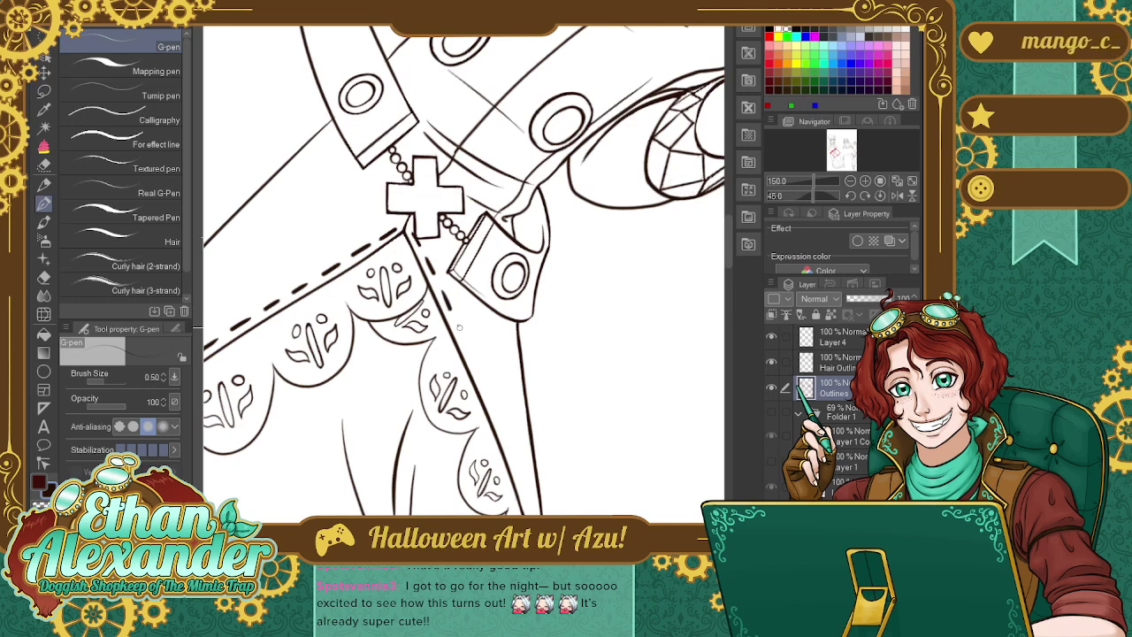
left_click_drag(459, 328, 485, 384)
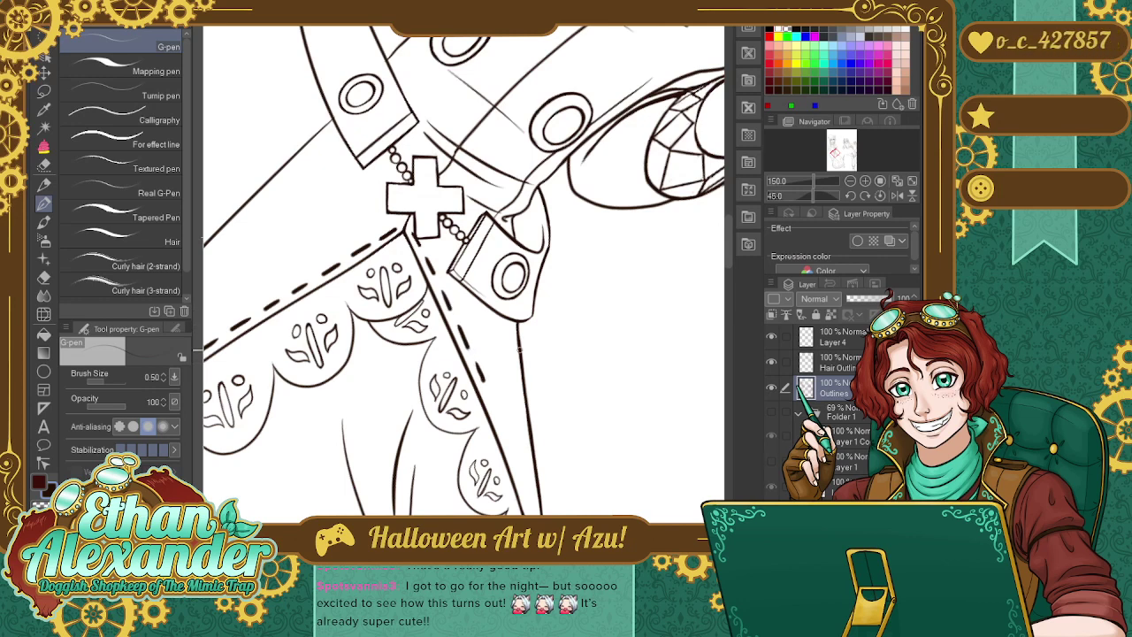
left_click(771, 412)
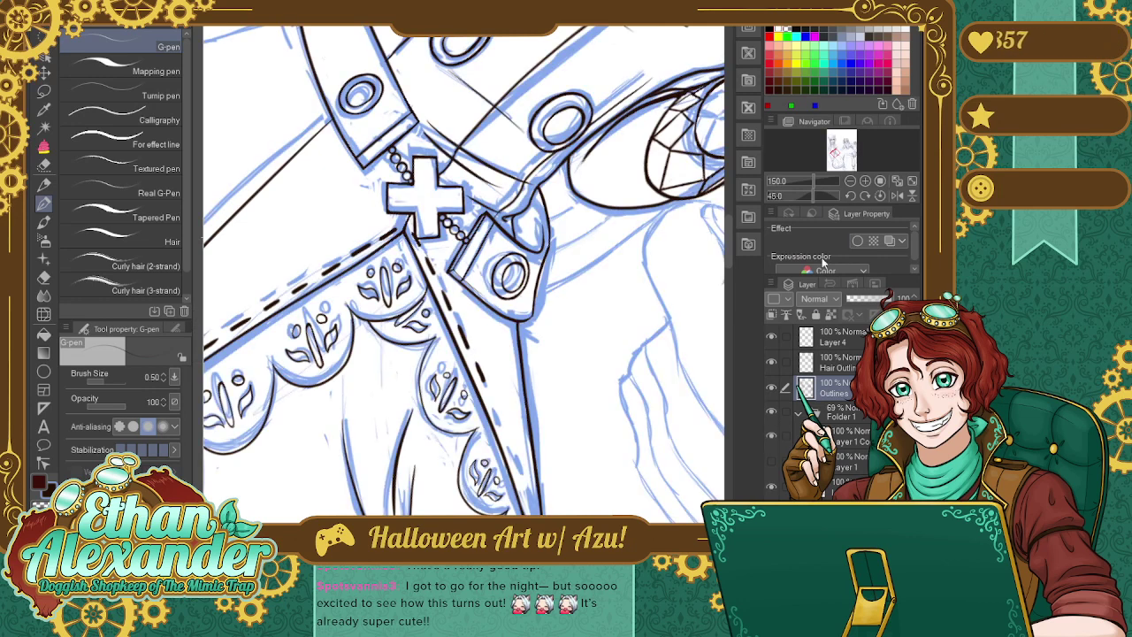
left_click(860, 168)
left_click(864, 195)
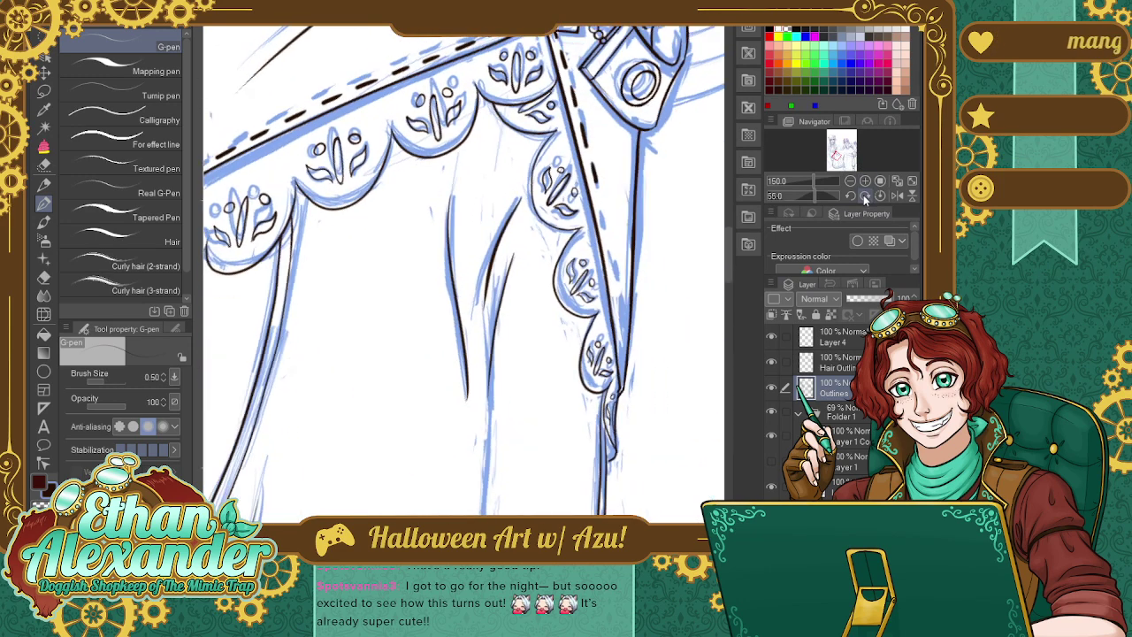
left_click_drag(608, 227, 604, 400)
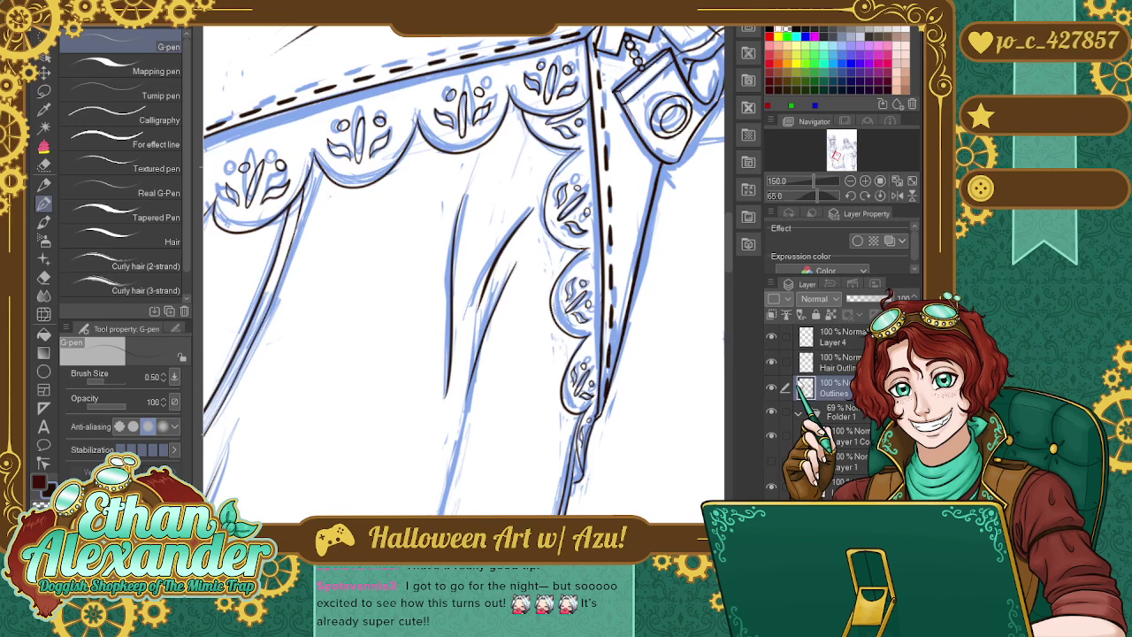
Hide the sketch folder, reset the canvas rotation and examine the overskirt and hem line art at 50% zoom.
left_click(773, 393)
left_click(773, 389)
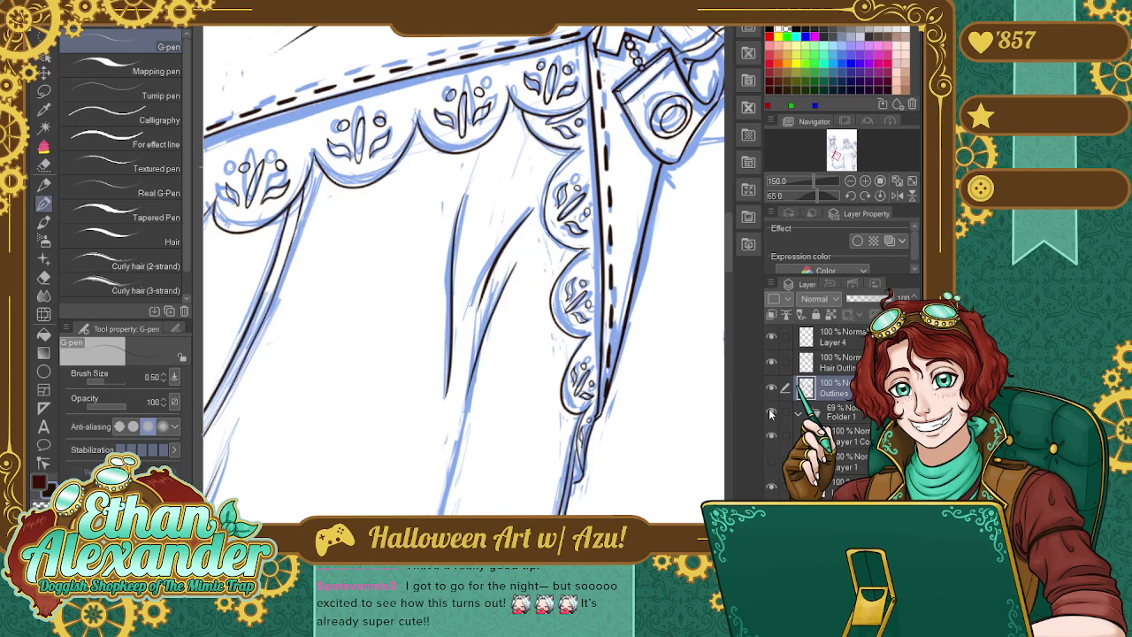
left_click(771, 413)
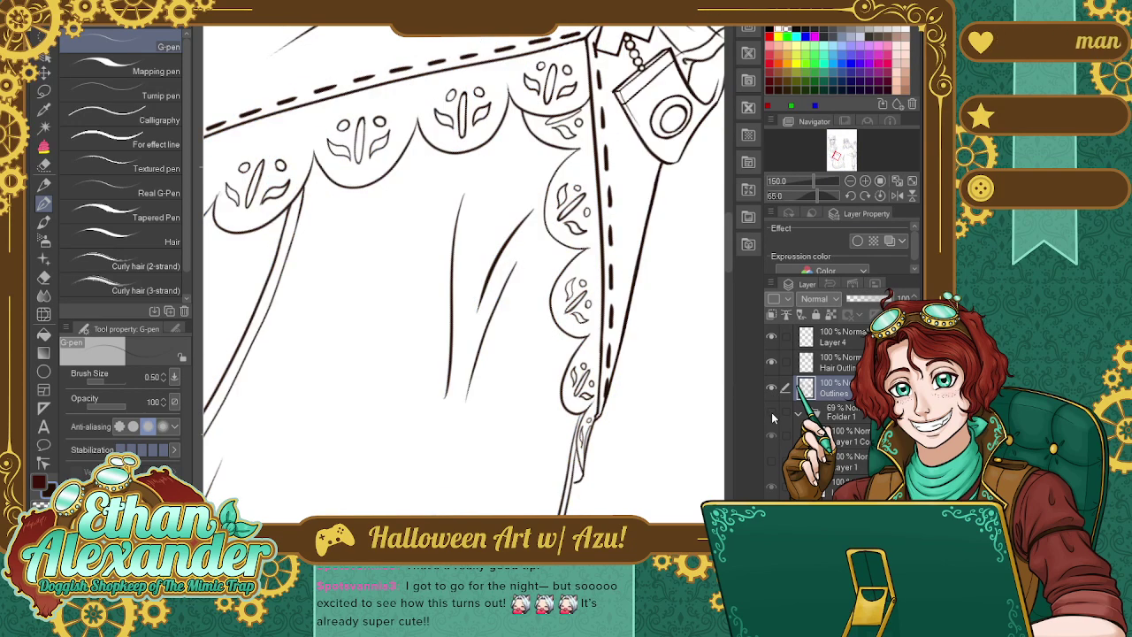
left_click(880, 195)
left_click(850, 181)
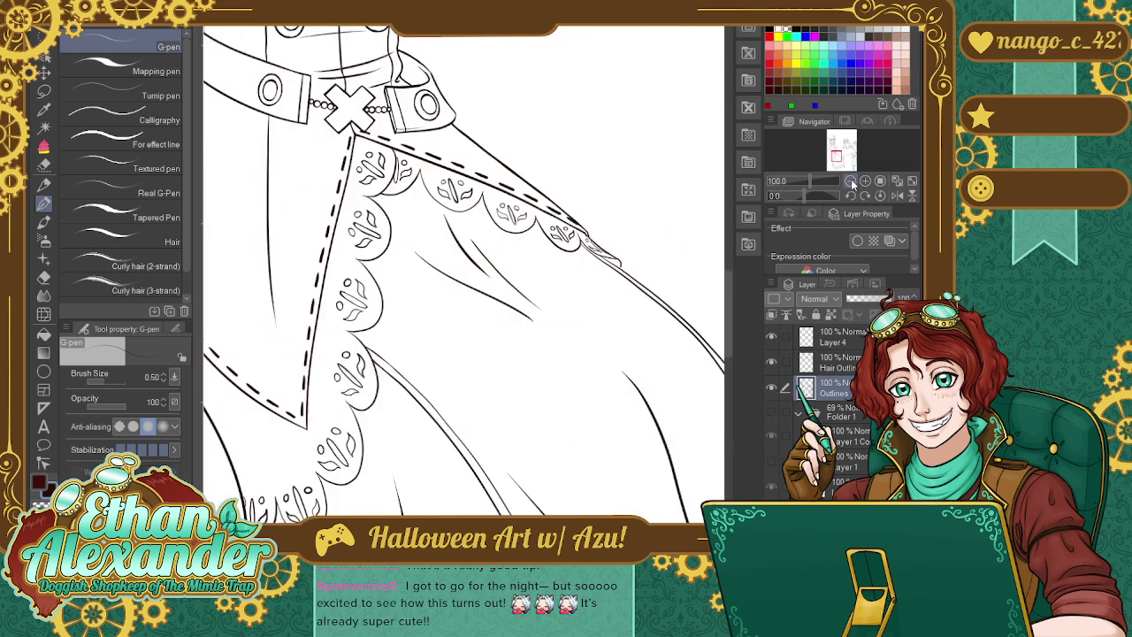
left_click(850, 181)
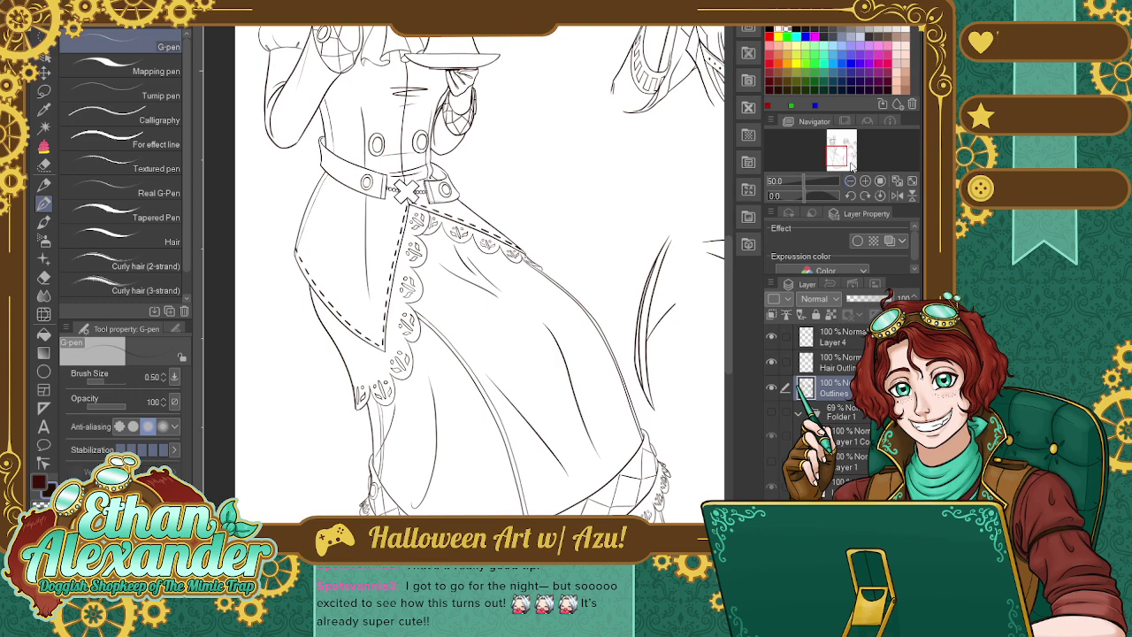
left_click_drag(840, 161, 838, 168)
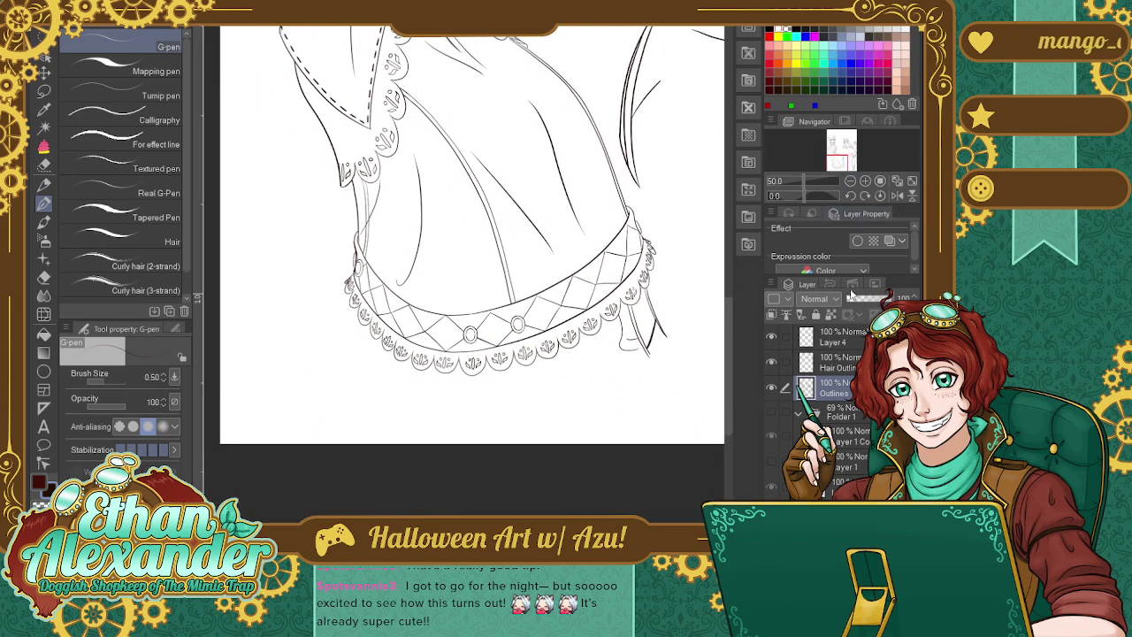
Show the sketch folder and ink a thick curved lace across the lower boot's lacing panel with the 1.43 Marker pen.
left_click(770, 411)
scroll(842, 161, "up", 5)
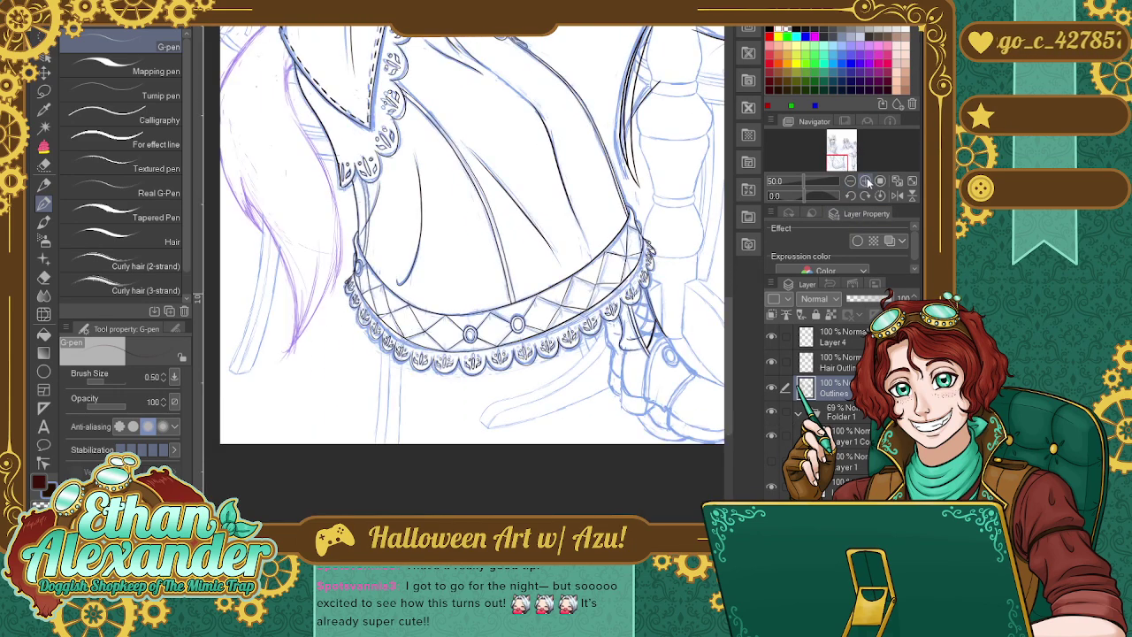
left_click_drag(842, 161, 844, 163)
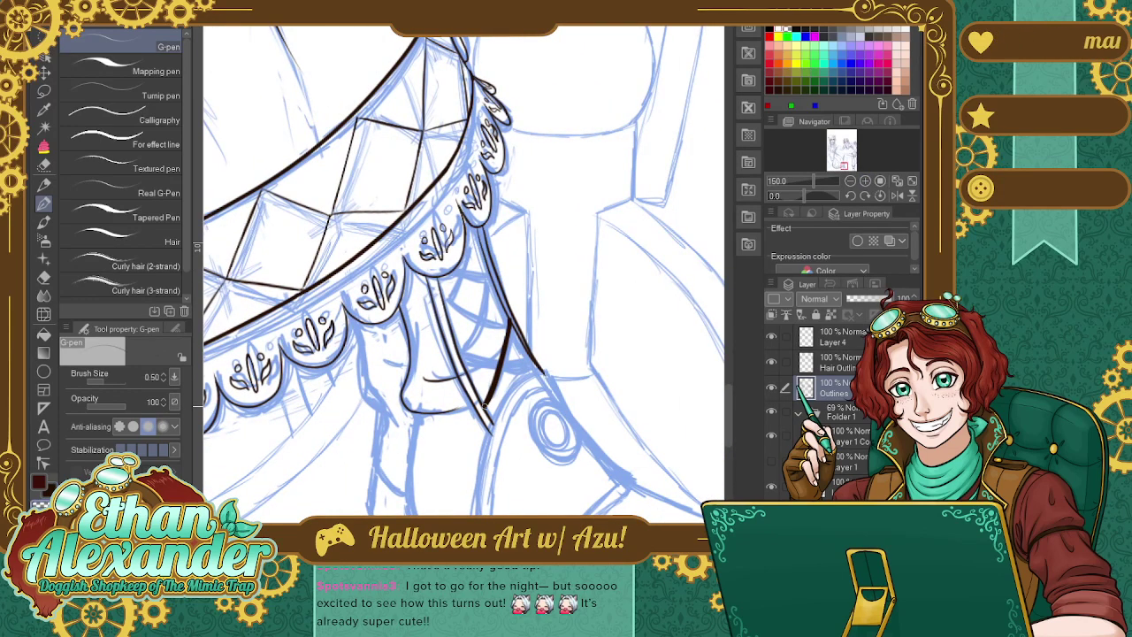
left_click_drag(485, 405, 501, 354)
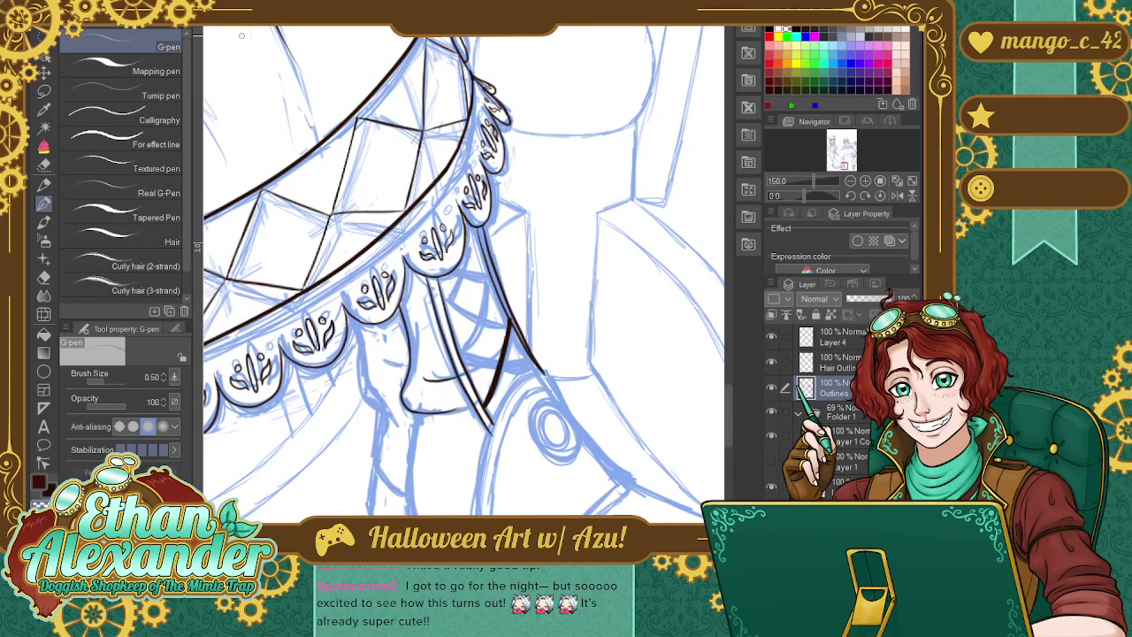
key("p")
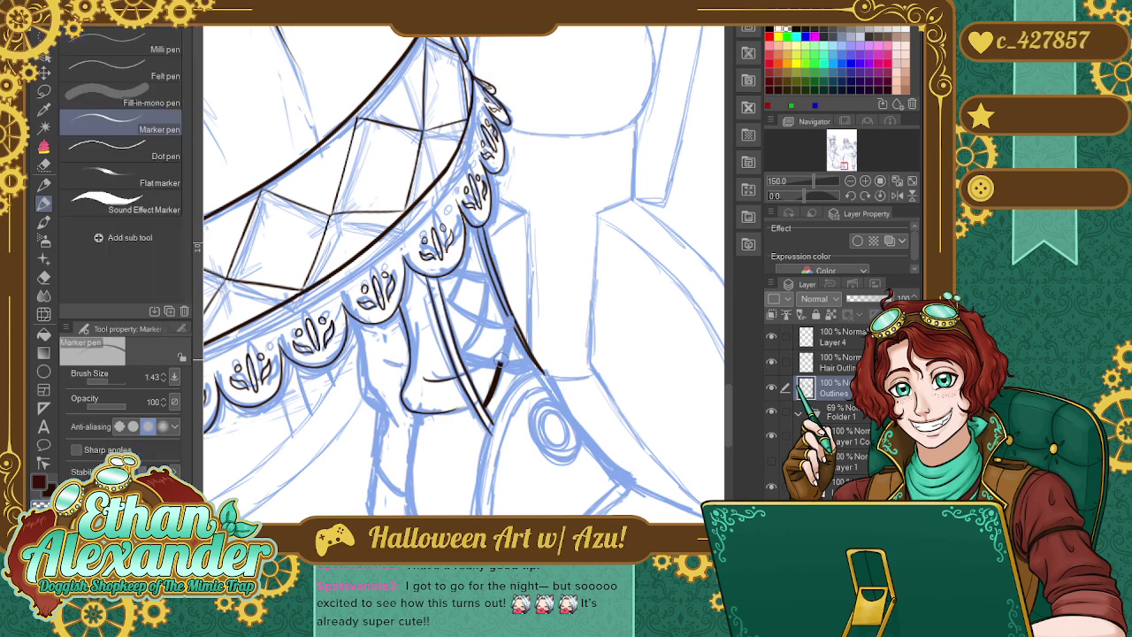
left_click_drag(501, 364, 513, 307)
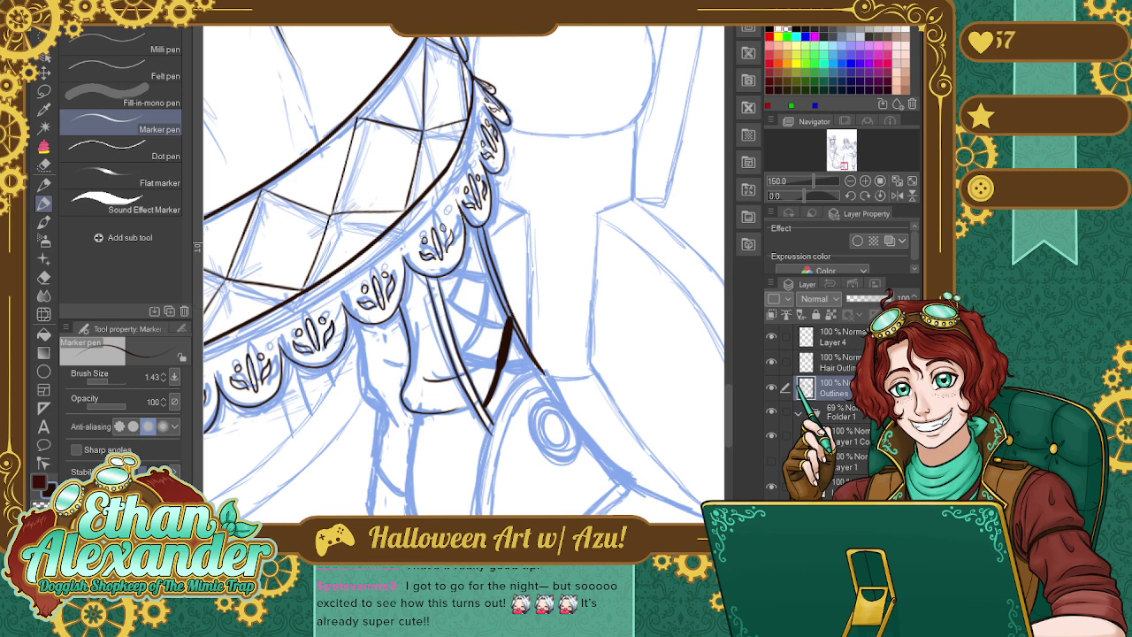
key("ctrl+z")
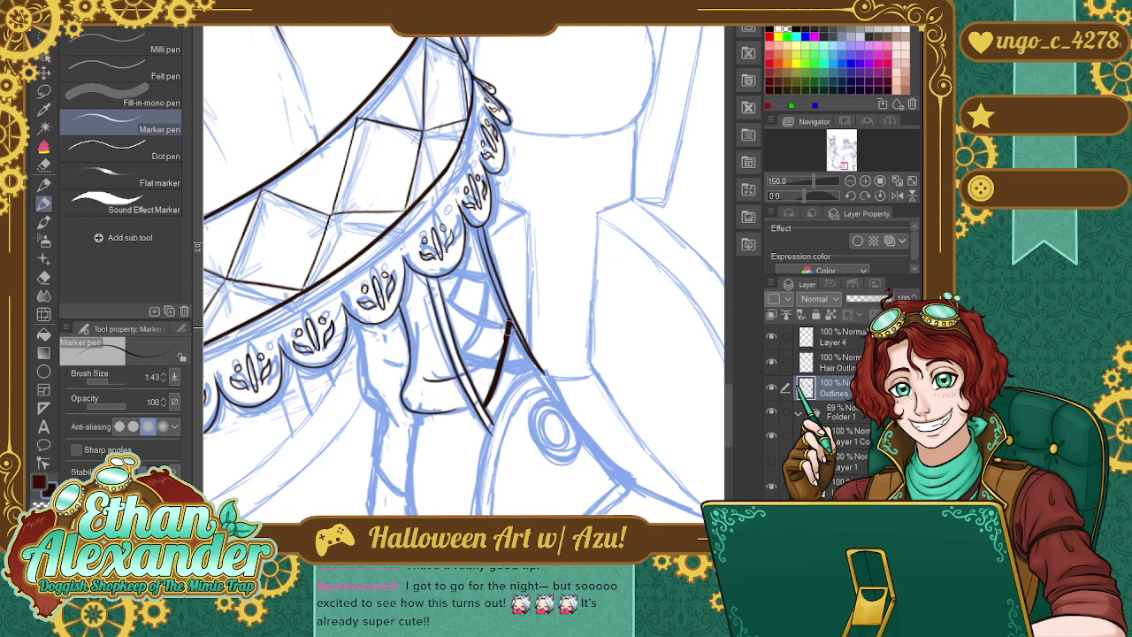
left_click_drag(510, 326, 494, 370)
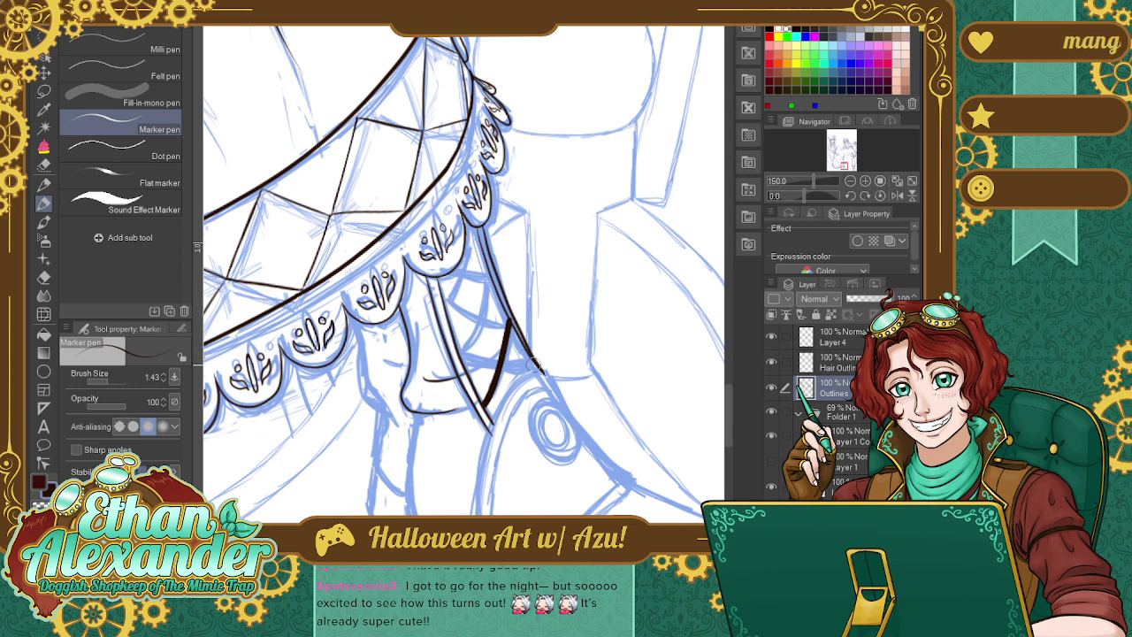
Ink the lace crossing the lower boot's first lace and the next lace above it, with the canvas rotated to 55°.
left_click_drag(535, 366, 462, 358)
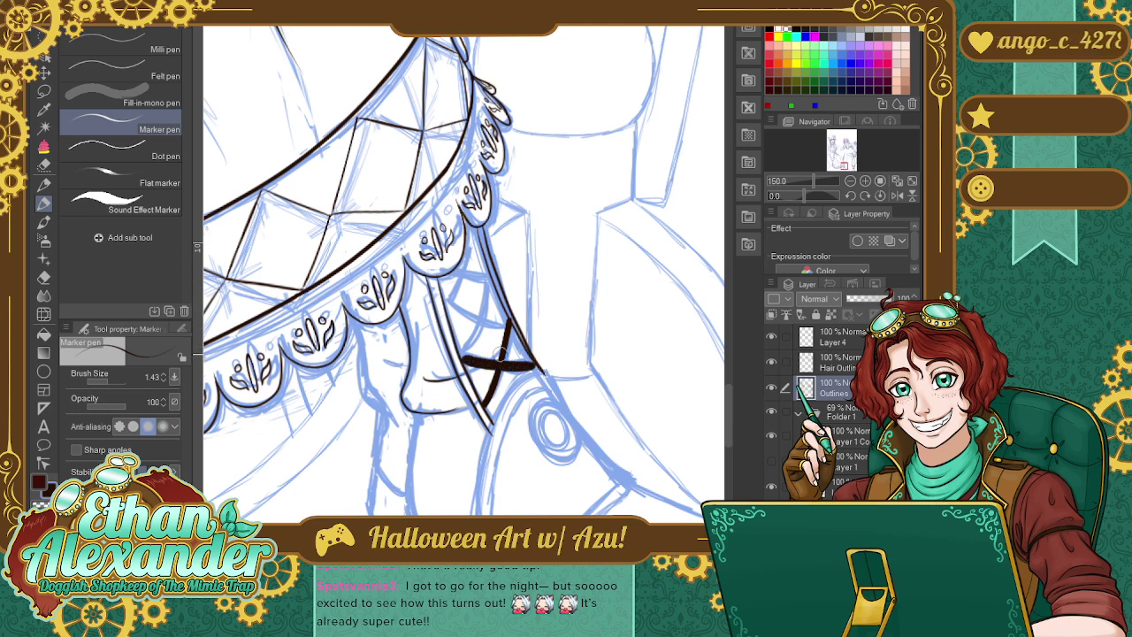
key("ctrl+z")
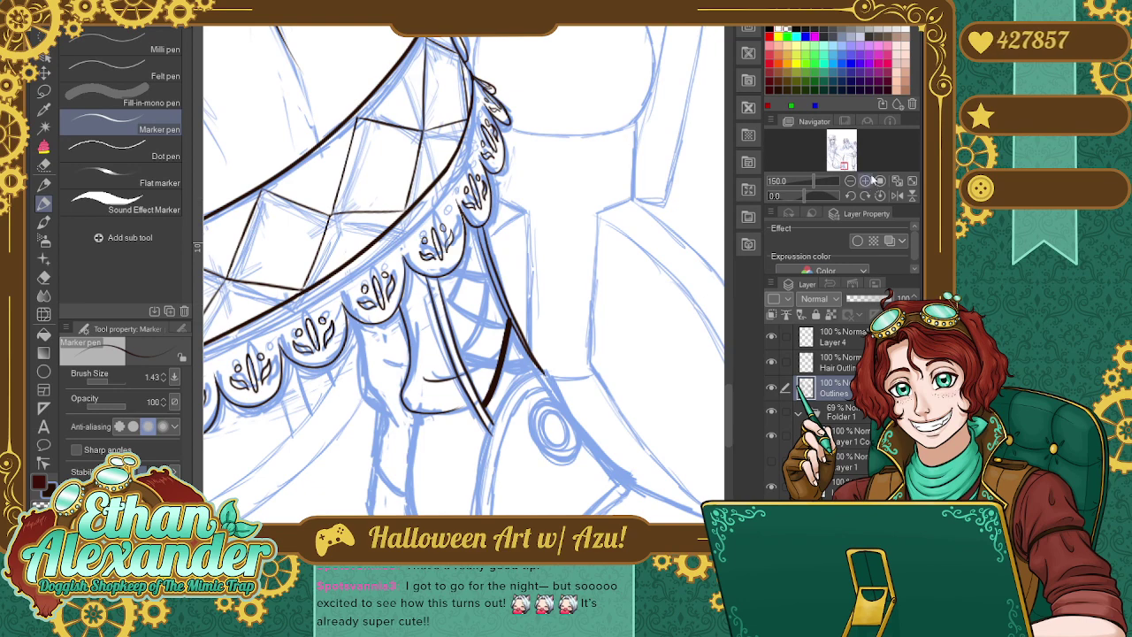
left_click(864, 195)
left_click(866, 196)
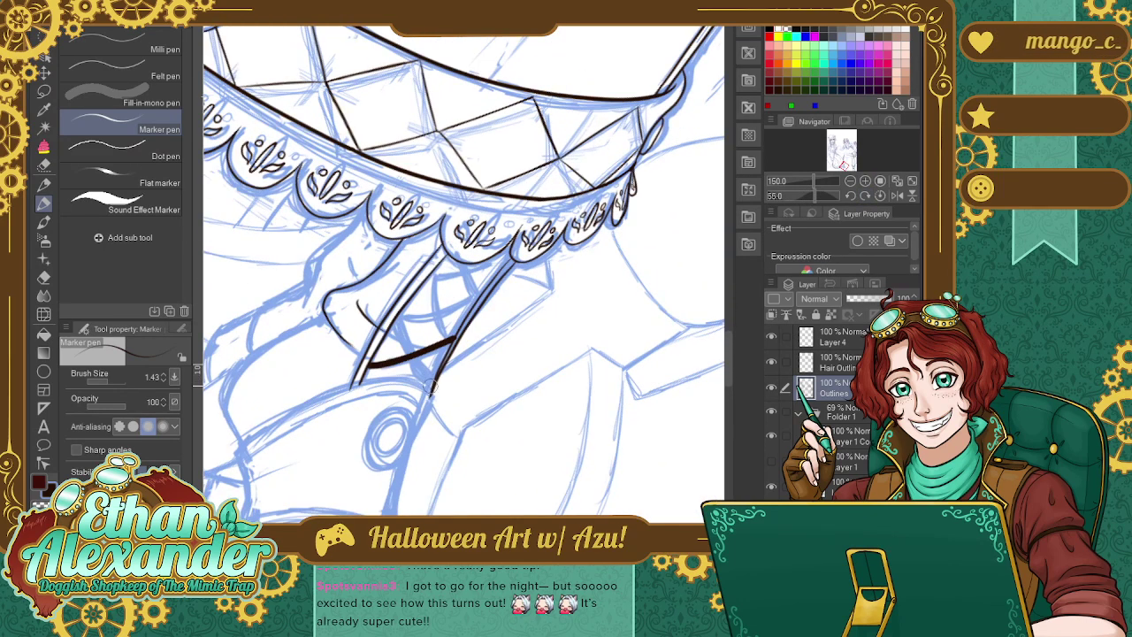
mouse_move(432, 391)
left_mouse_down()
mouse_move(400, 325)
mouse_move(428, 388)
mouse_move(409, 354)
mouse_move(433, 396)
left_mouse_up()
key("ctrl+z")
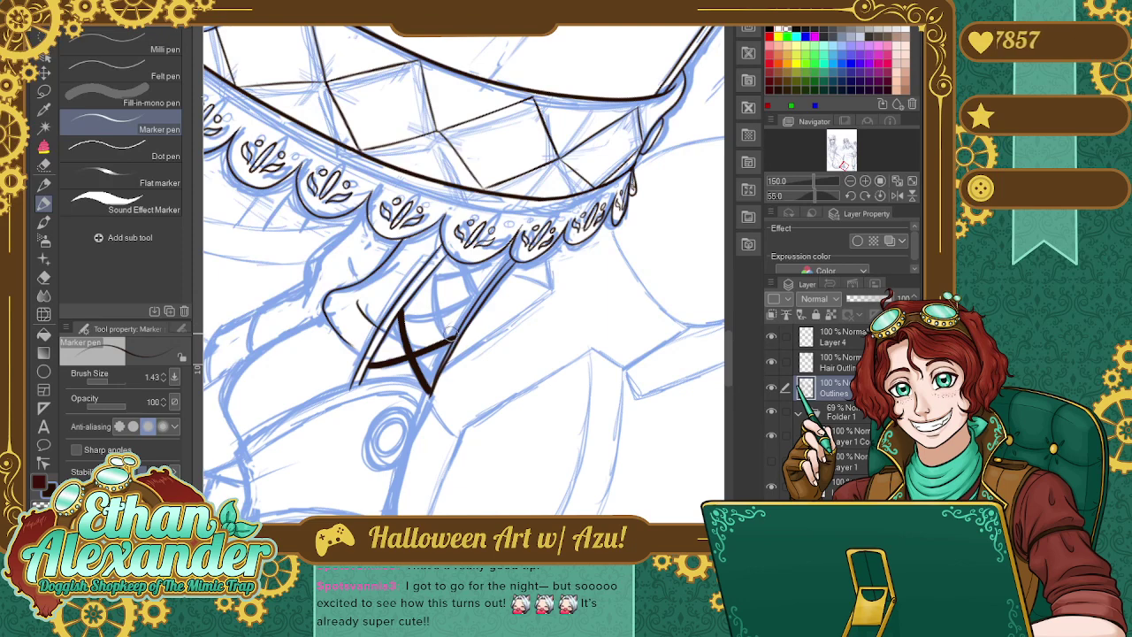
left_click_drag(451, 337, 435, 263)
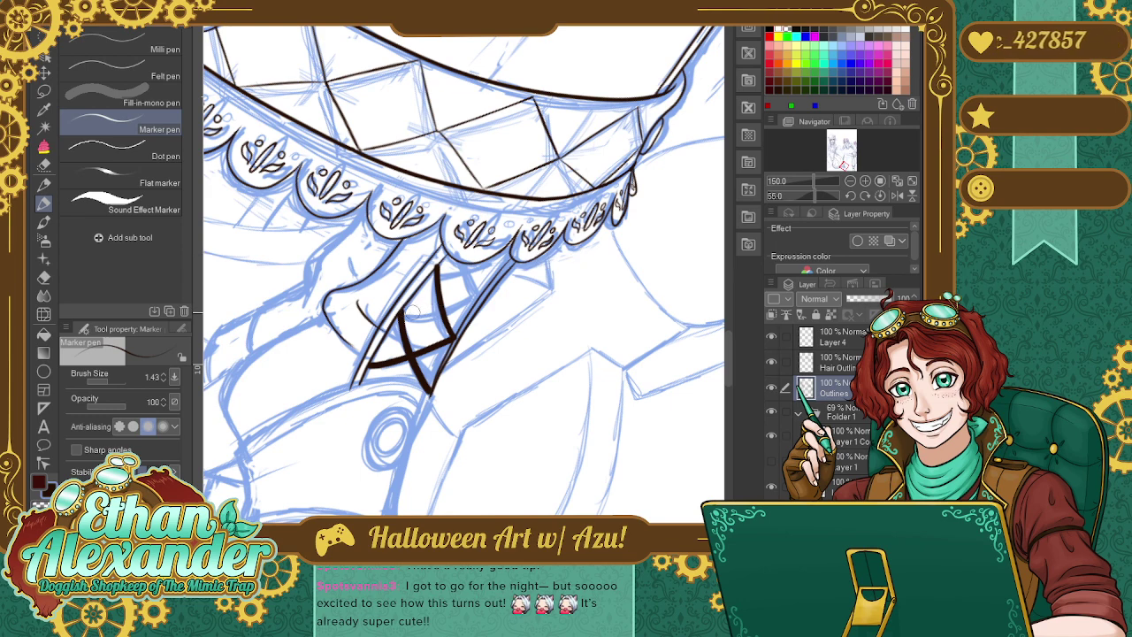
left_click_drag(399, 313, 478, 292)
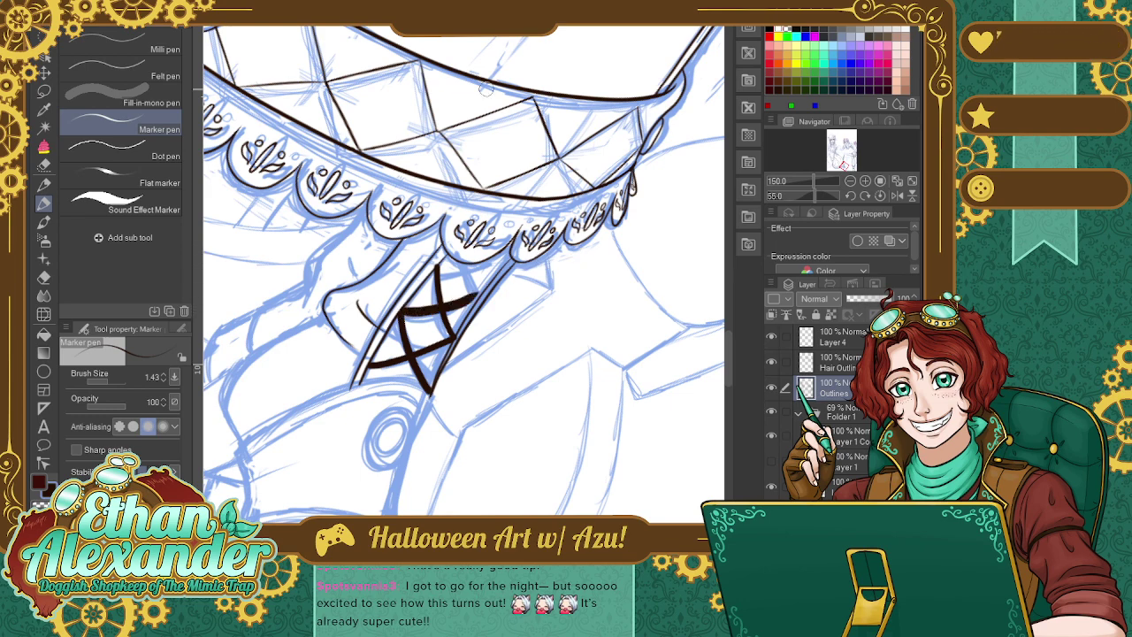
key("ctrl+z")
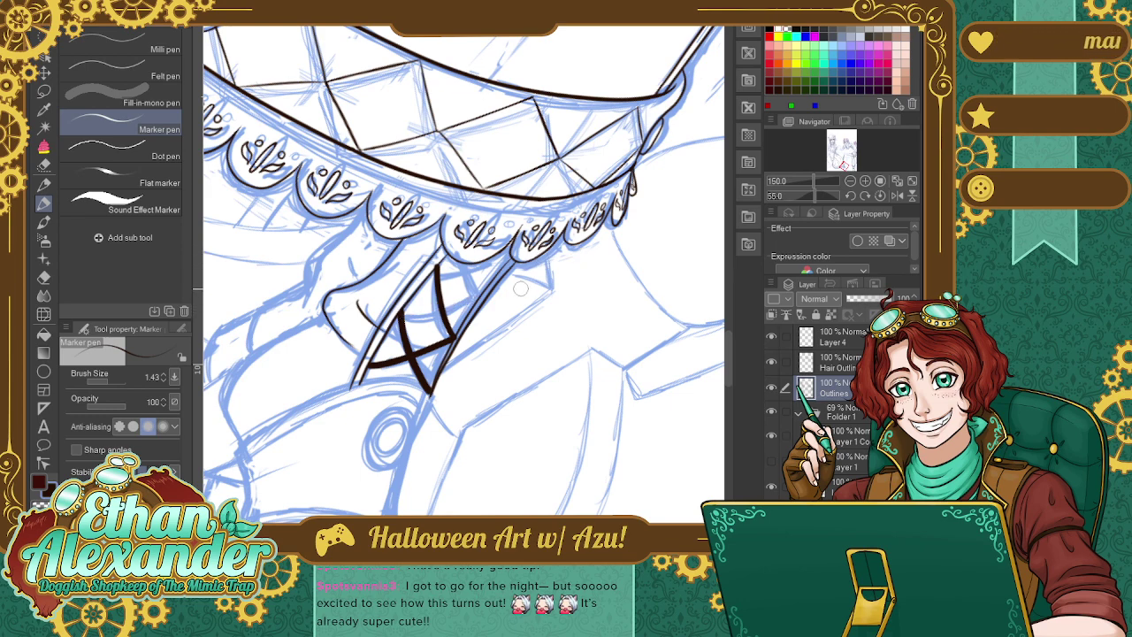
Ink the remaining crossing laces as hollow bands on the boot's lacing panel, up to the scalloped hem trim.
left_click(876, 197)
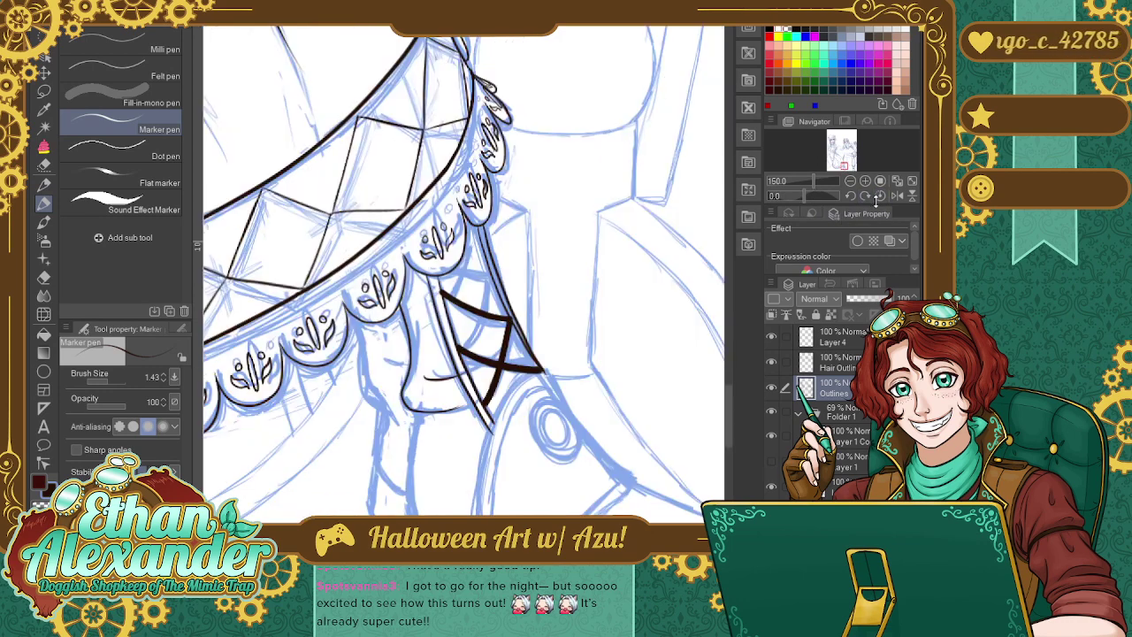
left_click_drag(457, 352, 480, 318)
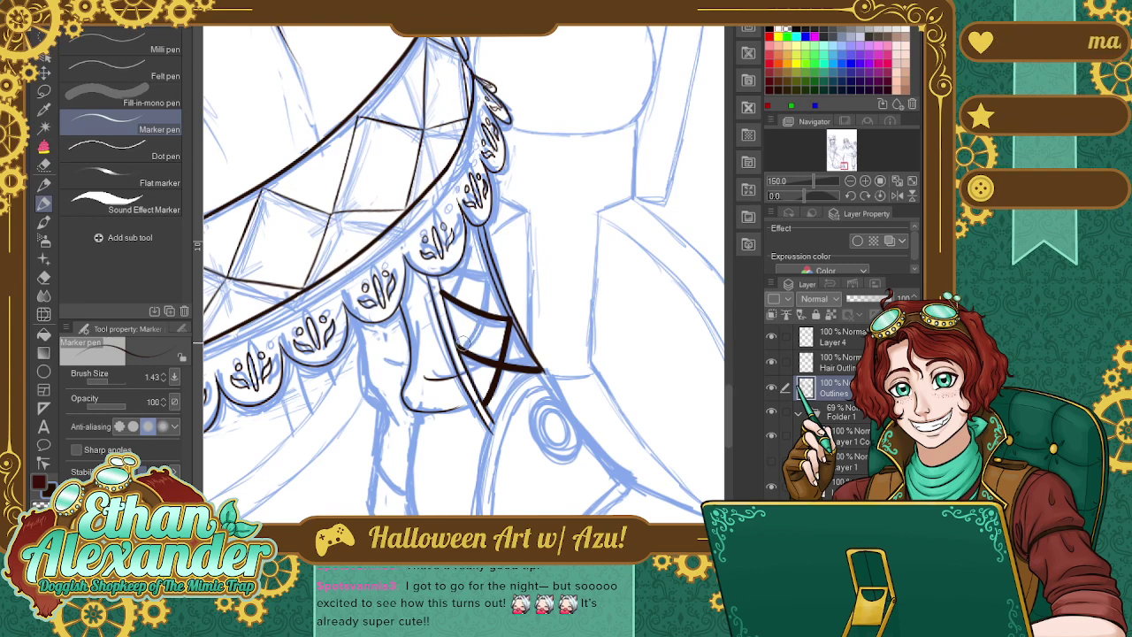
mouse_move(464, 338)
left_mouse_down()
mouse_move(492, 256)
mouse_move(455, 355)
mouse_move(488, 280)
mouse_move(492, 221)
left_mouse_up()
key("ctrl+z")
key("ctrl+z")
key("ctrl+z")
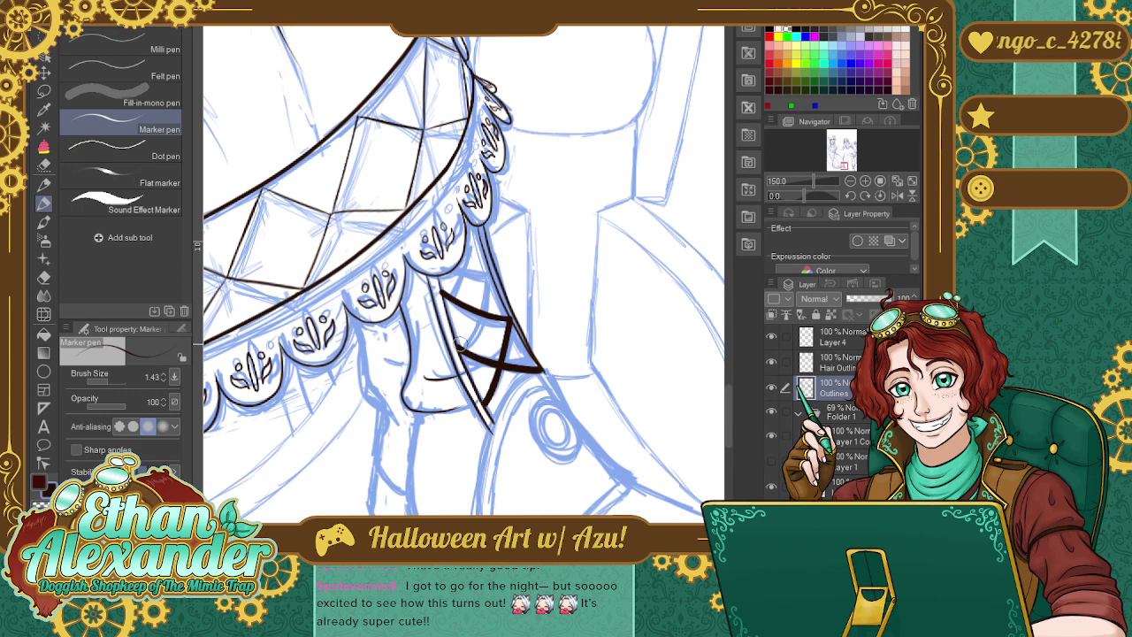
left_click_drag(476, 311, 489, 271)
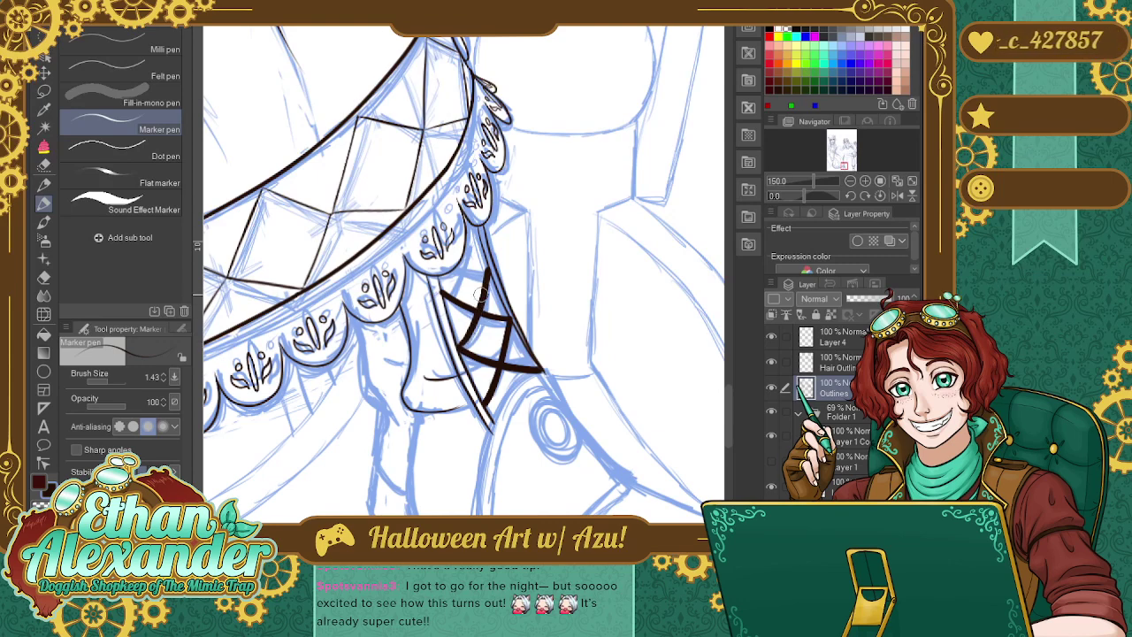
left_click_drag(478, 301, 487, 270)
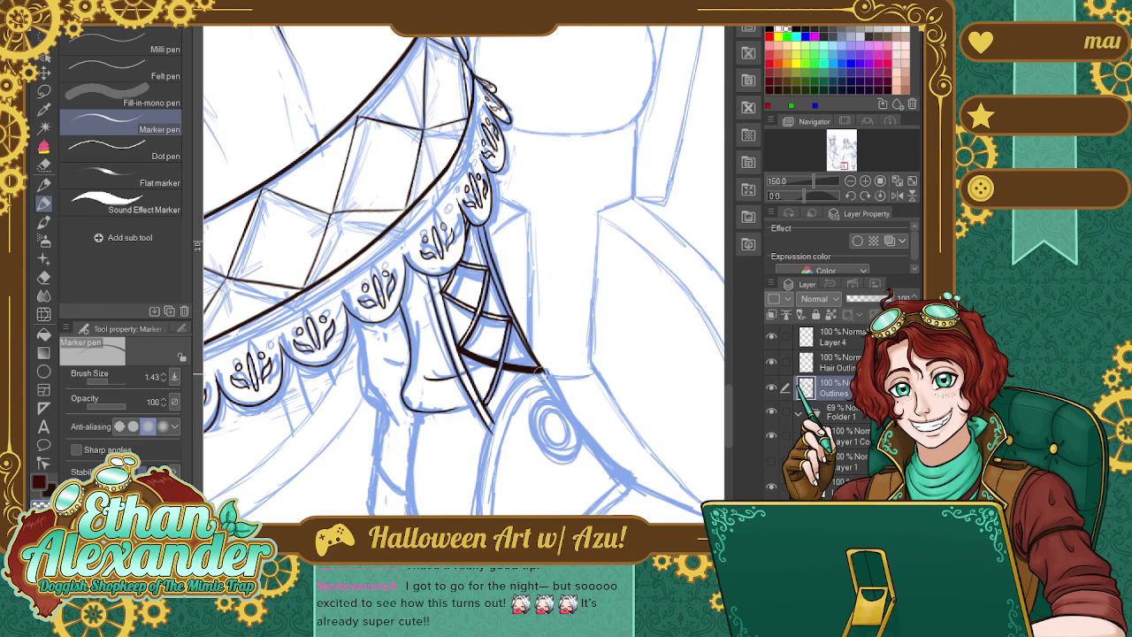
left_click(865, 195)
left_click(866, 195)
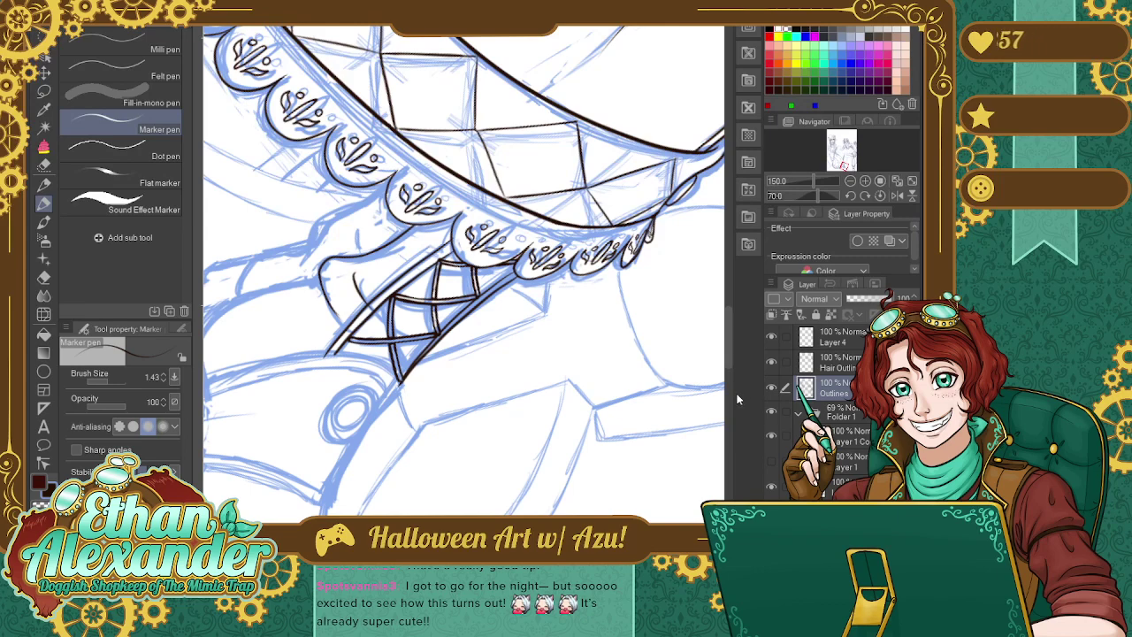
Switch to the 0.50 G-pen and ink the boot's curved heel seam and the outer back edge below the hem at 100% zoom.
key("p")
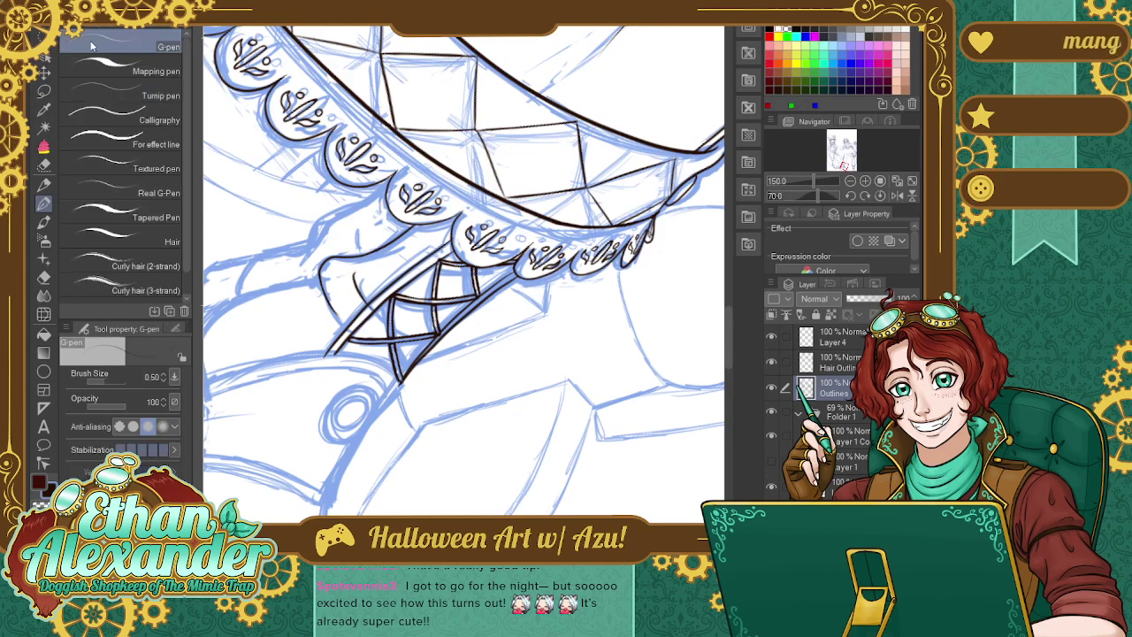
left_click(850, 181)
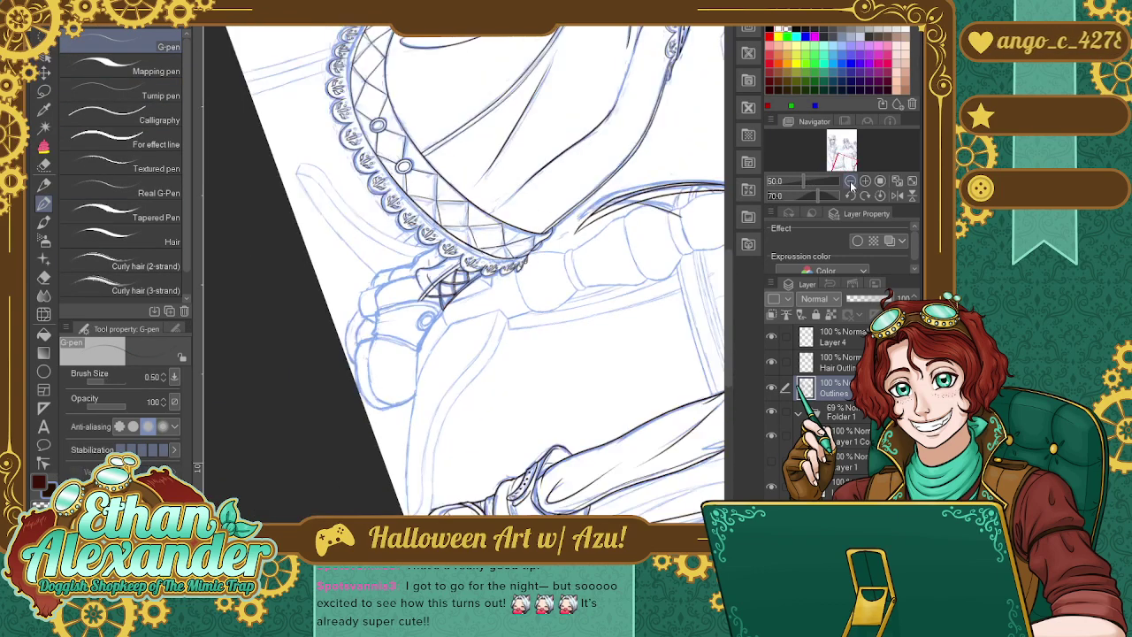
left_click(851, 181)
left_click(865, 181)
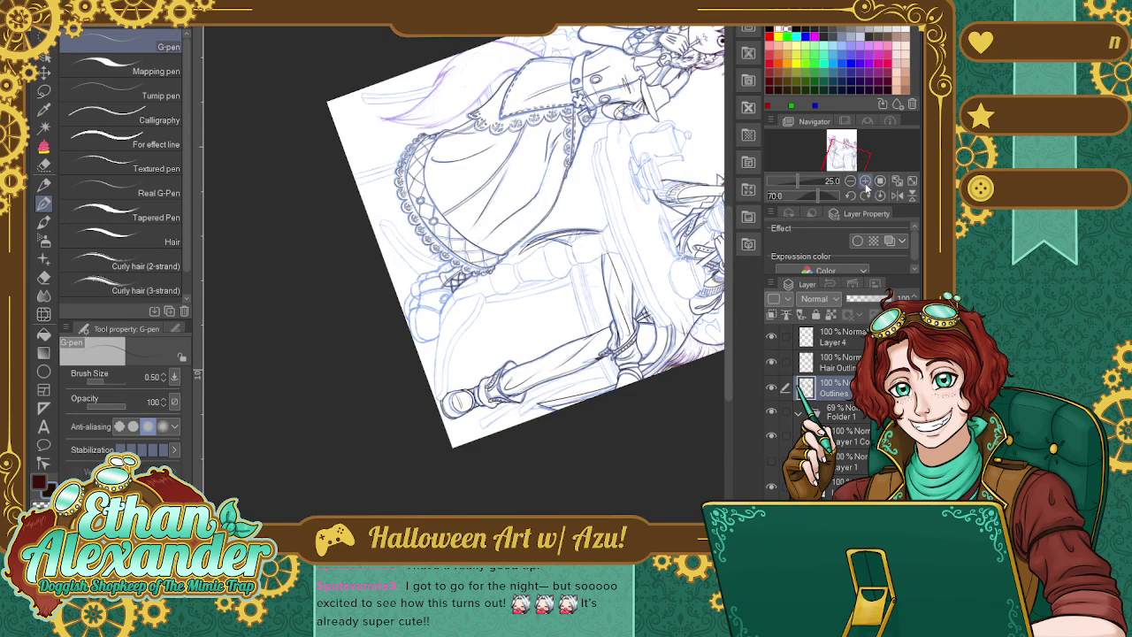
left_click(866, 183)
left_click(865, 182)
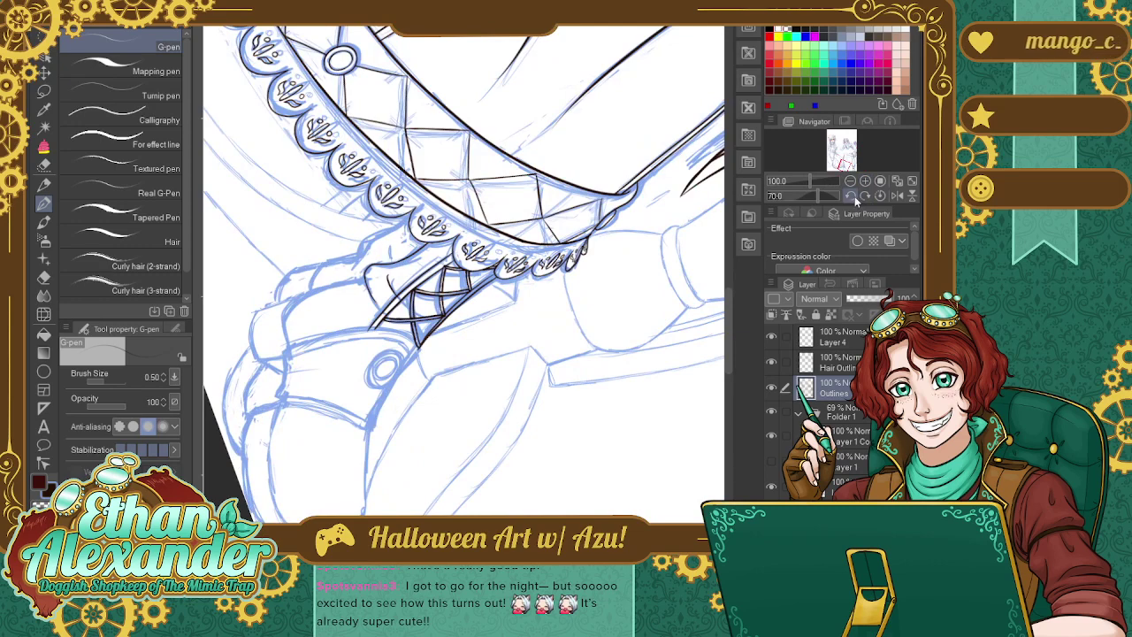
left_click(851, 196)
left_click(851, 196)
left_click(852, 196)
left_click(852, 196)
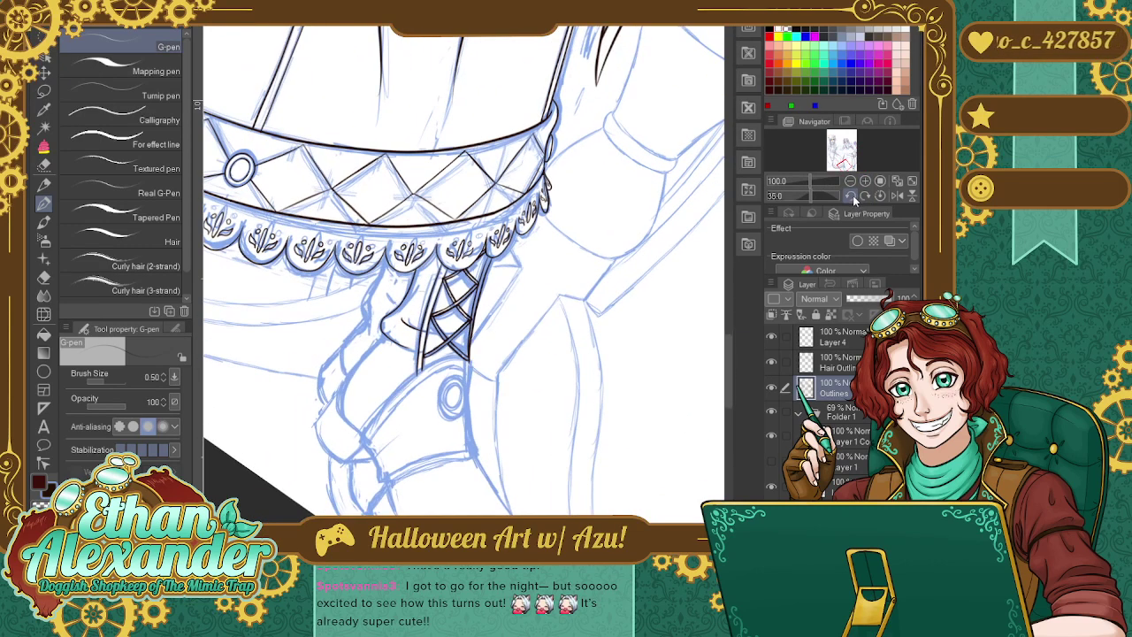
left_click(851, 195)
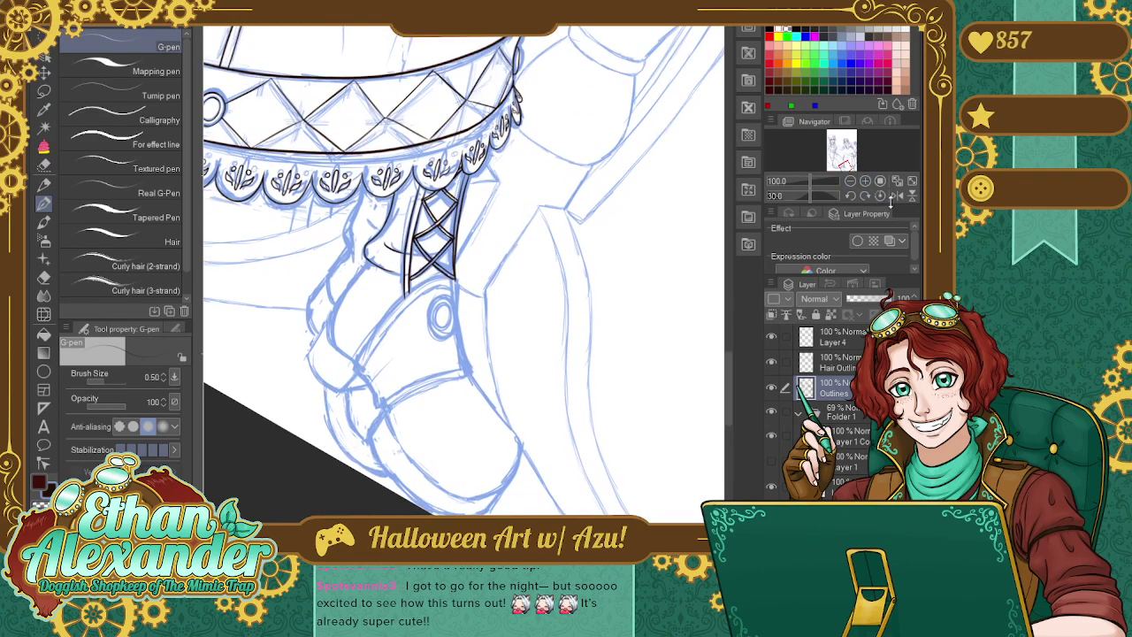
left_click(864, 197)
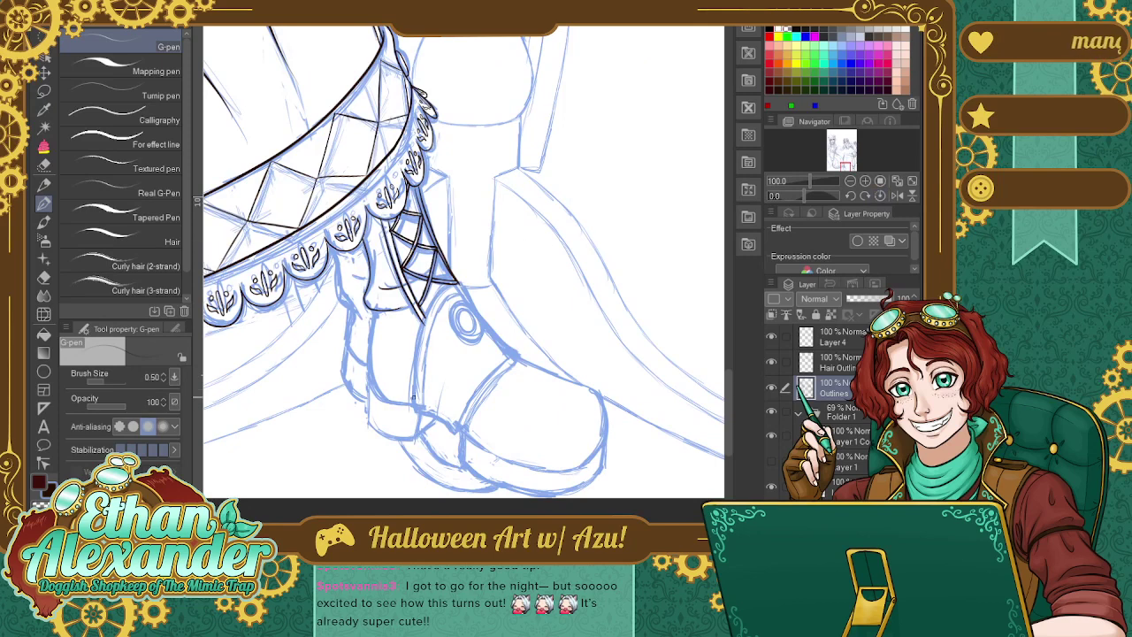
mouse_move(409, 403)
left_mouse_down()
mouse_move(368, 386)
mouse_move(374, 304)
left_mouse_up()
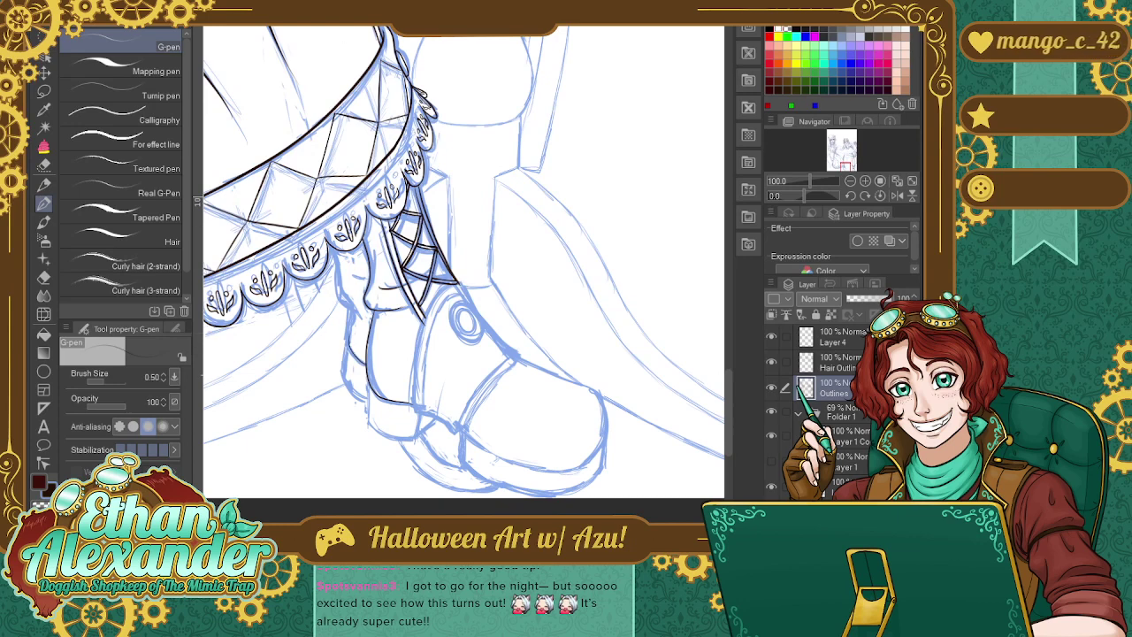
left_click_drag(363, 366, 332, 246)
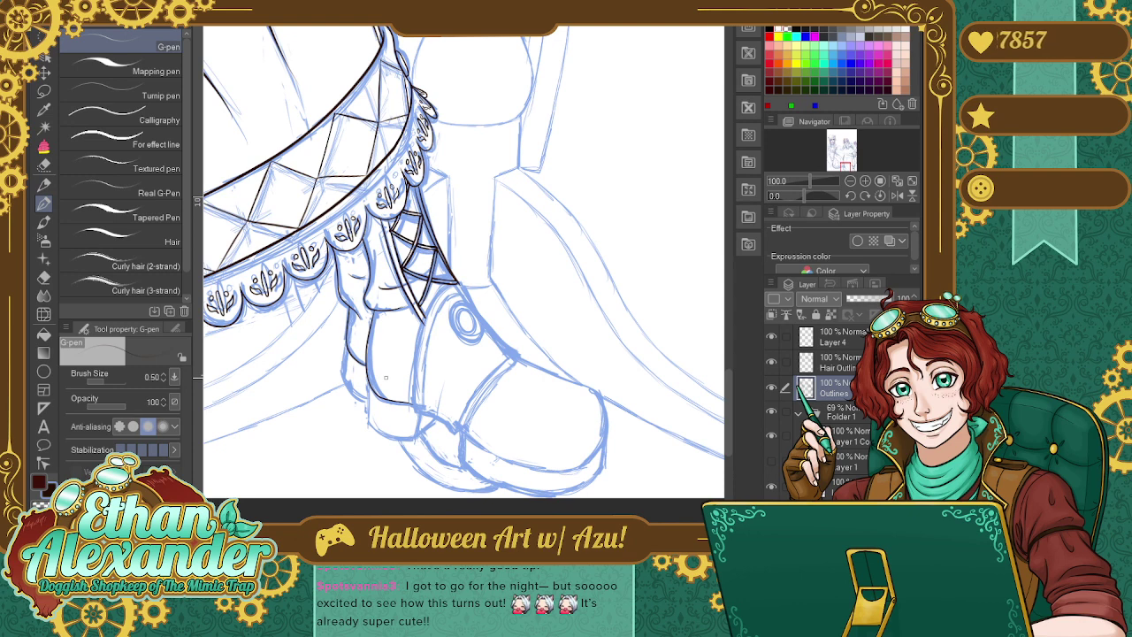
Ink the lower outer curve of the boot's heel over the sketch, redoing strokes until it joins the back edge.
mouse_move(348, 371)
left_mouse_down()
mouse_move(345, 348)
mouse_move(366, 398)
left_mouse_up()
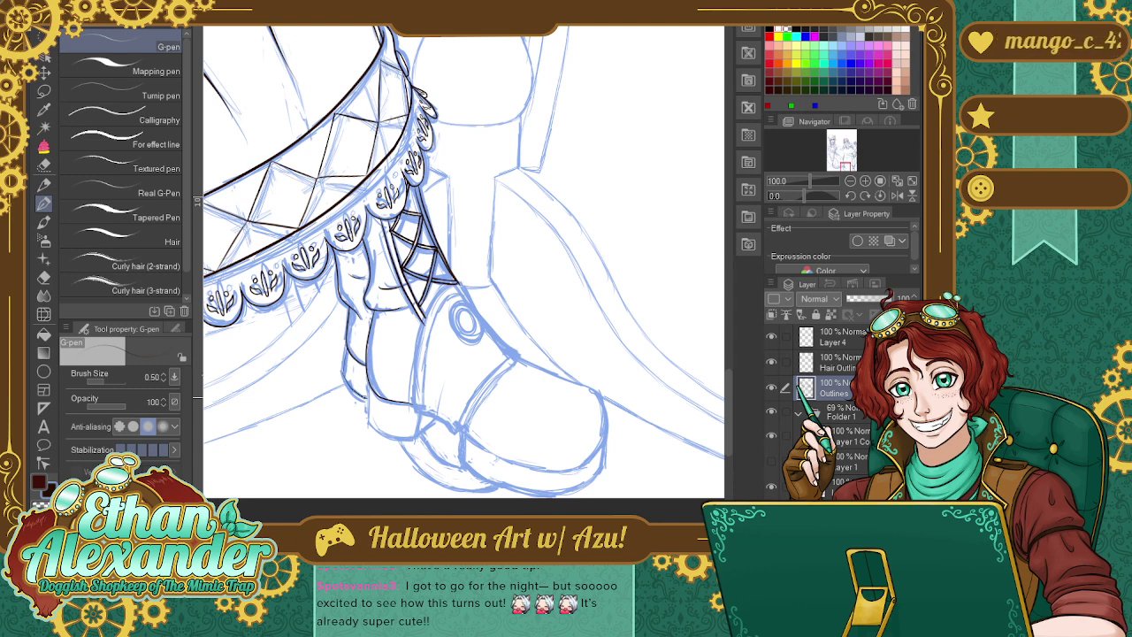
key("ctrl+z")
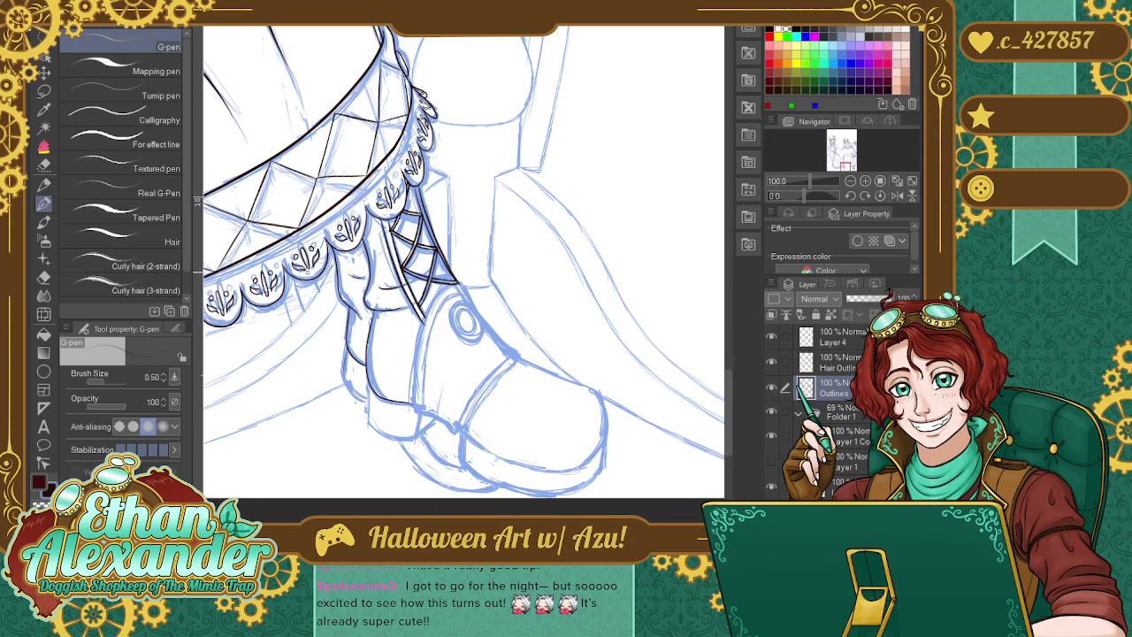
left_click_drag(363, 398, 343, 368)
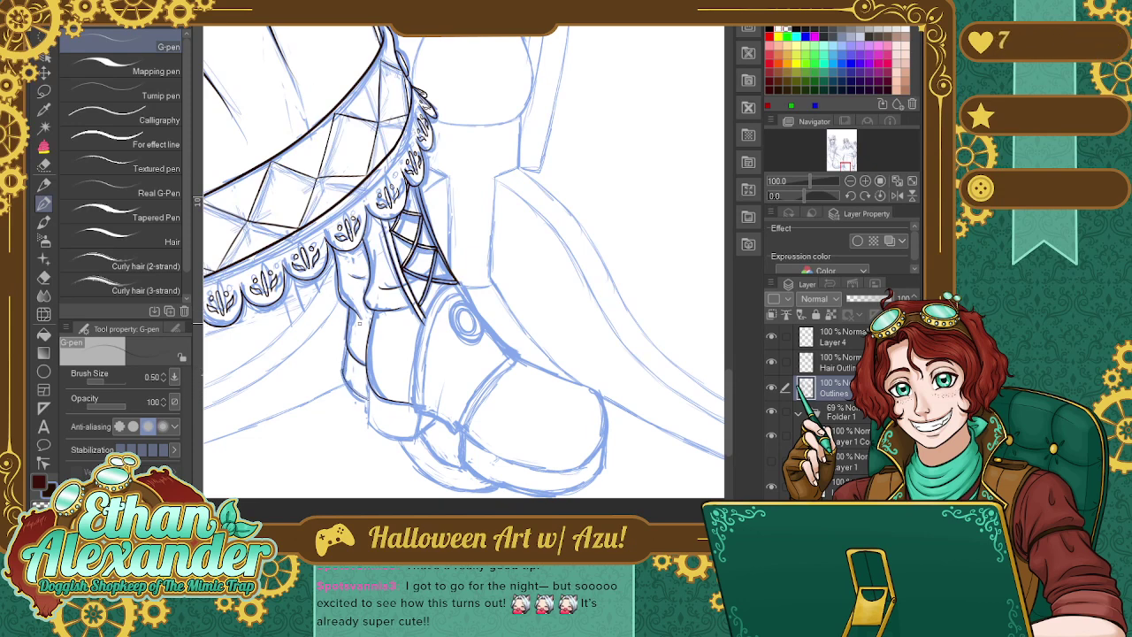
key("ctrl+z")
key("ctrl+z")
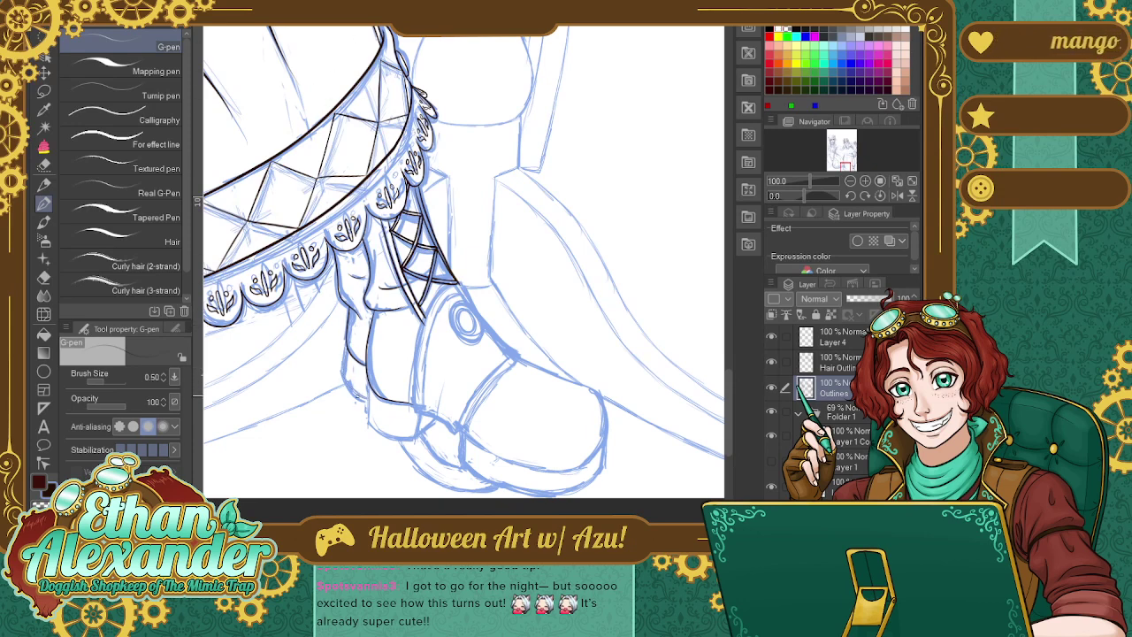
mouse_move(366, 400)
left_mouse_down()
mouse_move(343, 366)
mouse_move(345, 386)
mouse_move(375, 402)
left_mouse_up()
key("ctrl+z")
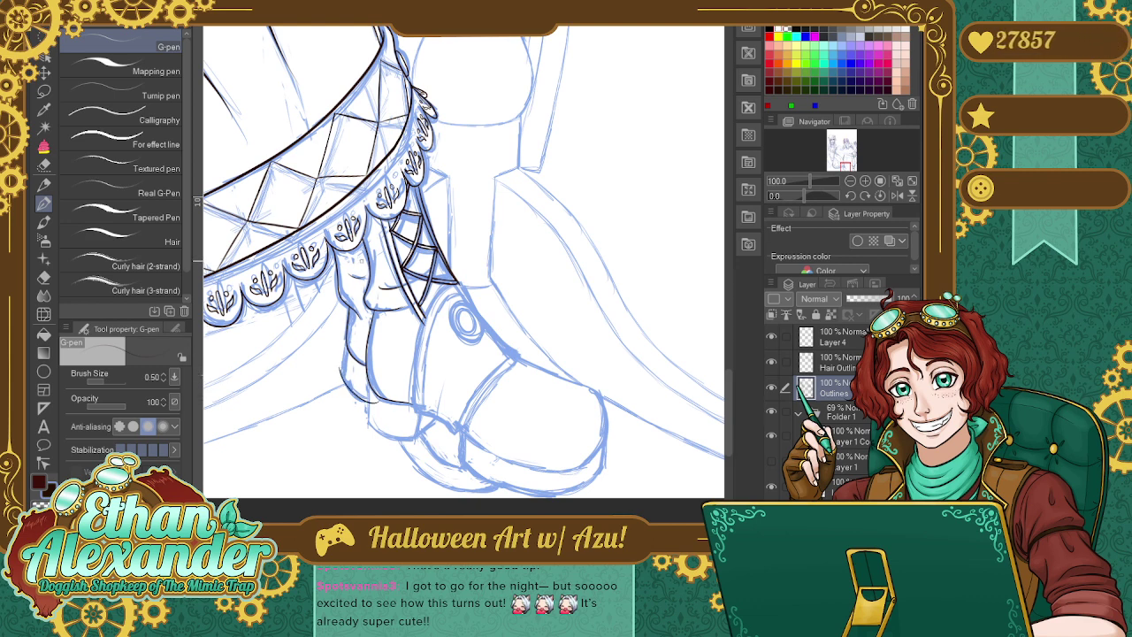
left_click_drag(348, 345, 341, 382)
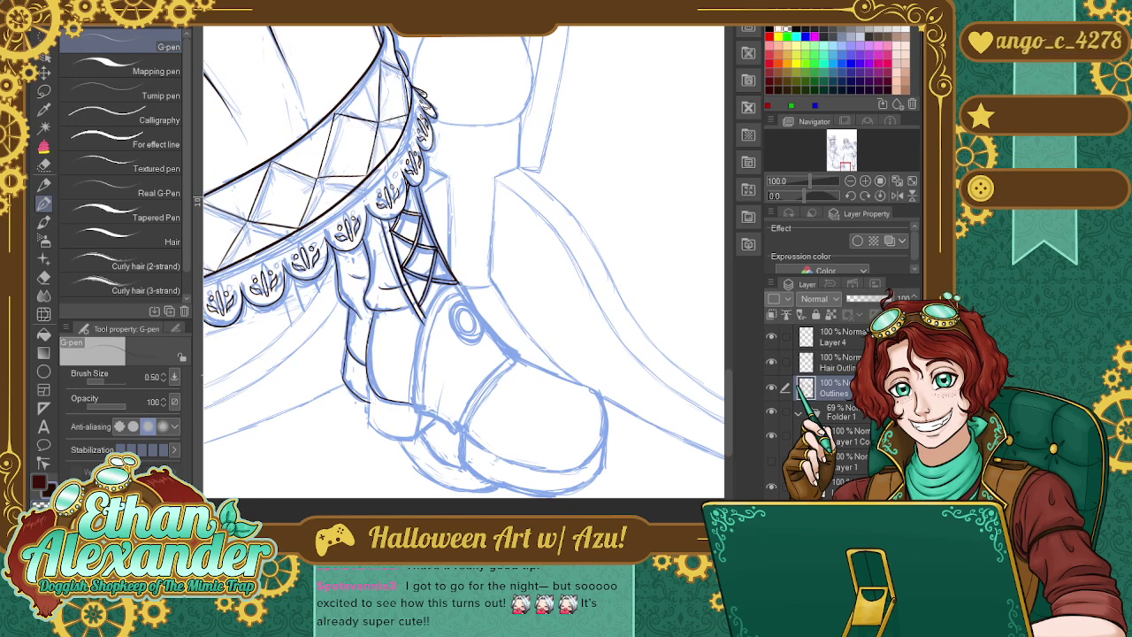
Display the 3D reference models and toggle the Outlines and sketch layers to compare the torso, hat and raised arm with them.
scroll(464, 274, "up", 10)
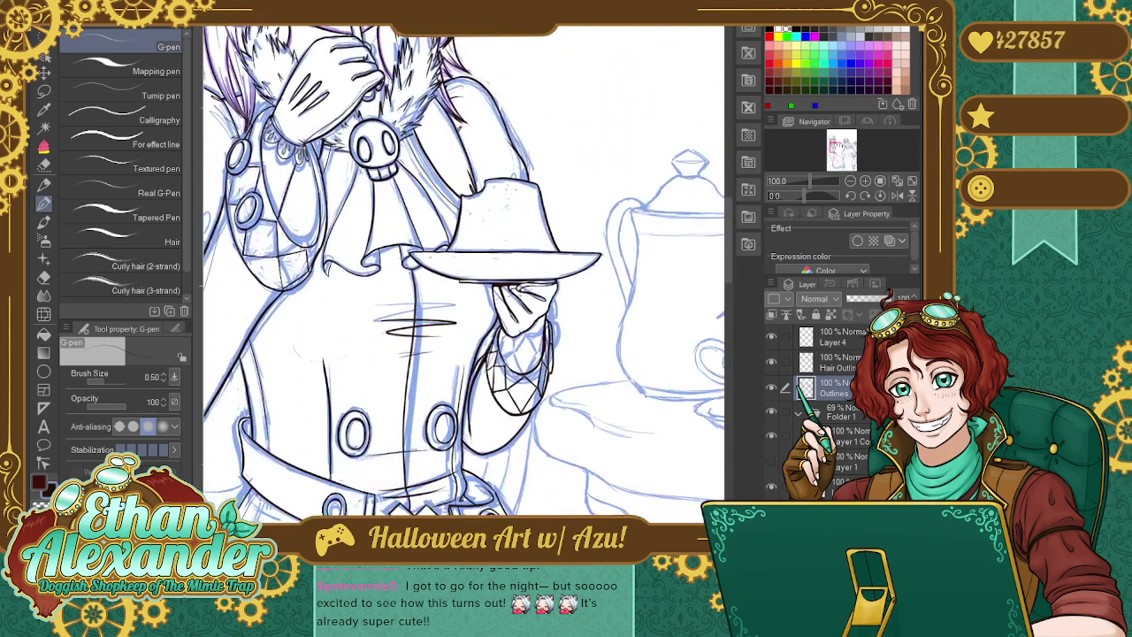
scroll(464, 274, "down", 2)
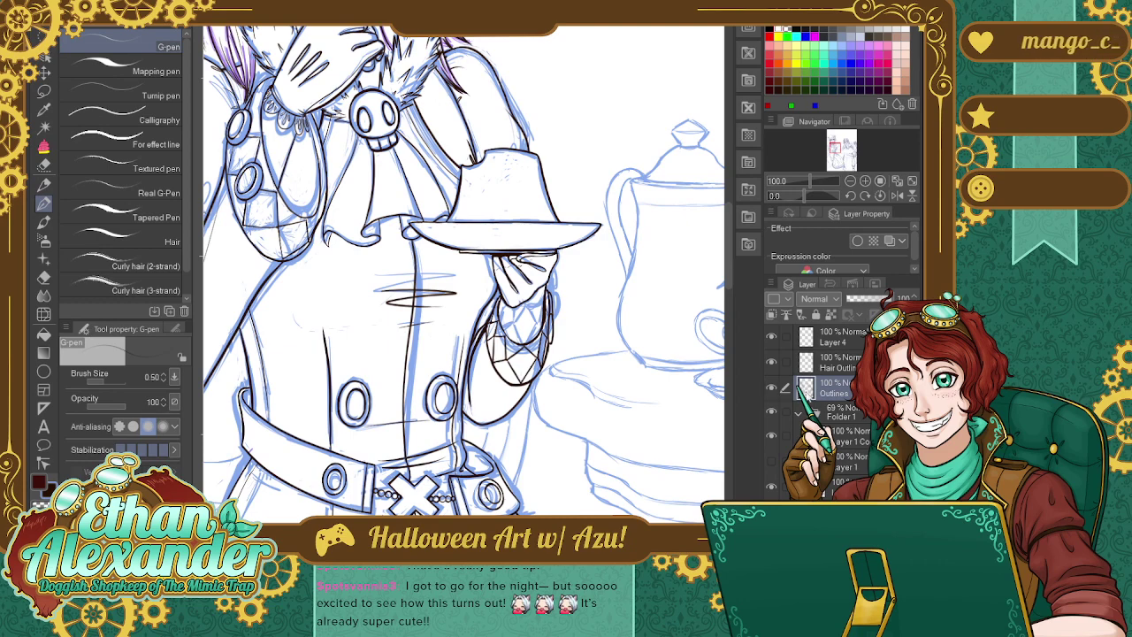
left_click(771, 388)
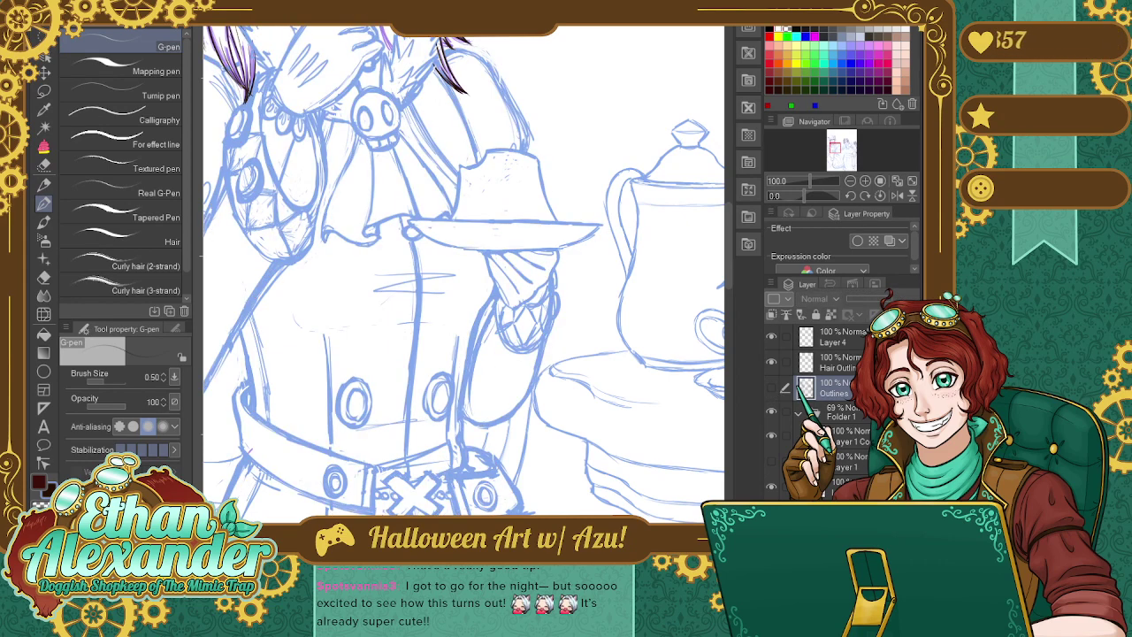
scroll(772, 477, "down", 3)
left_click(772, 496)
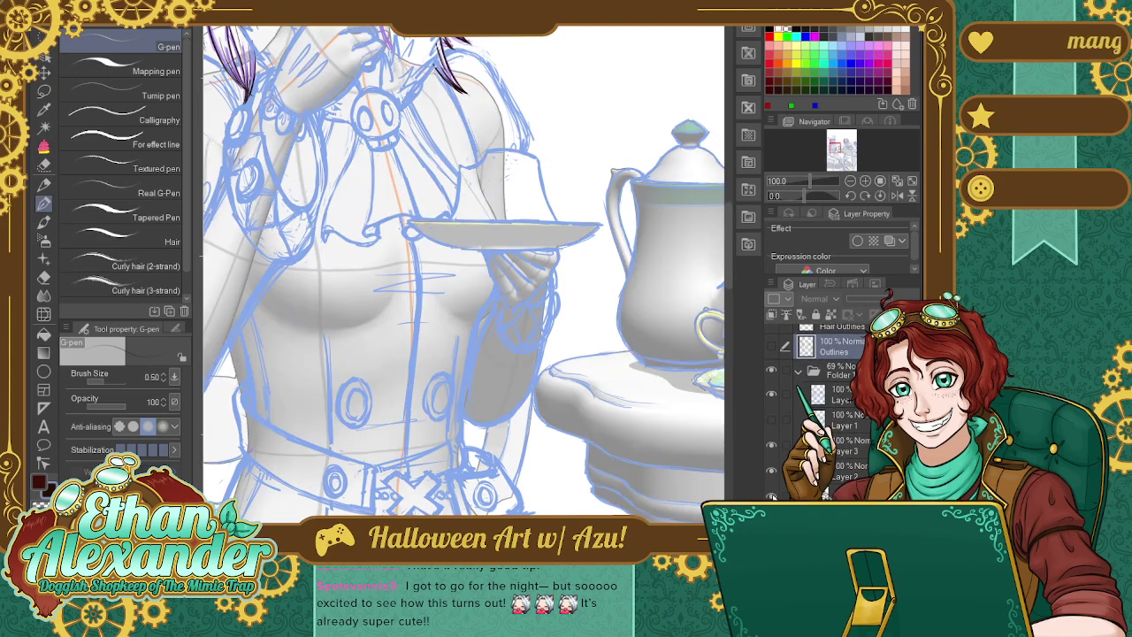
left_click(771, 394)
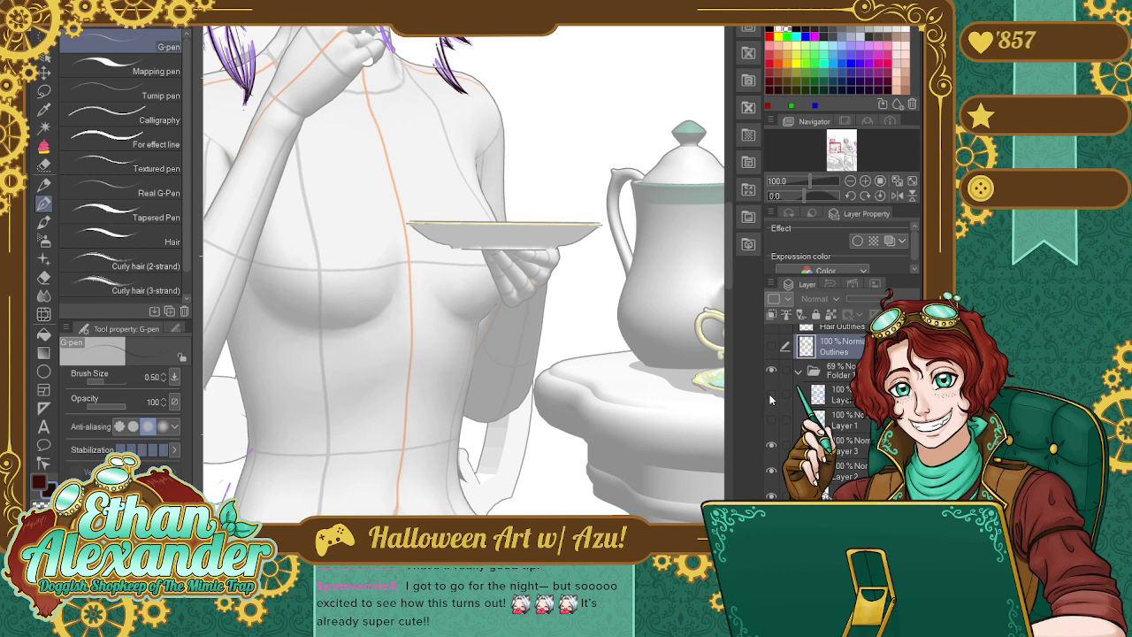
left_click(770, 395)
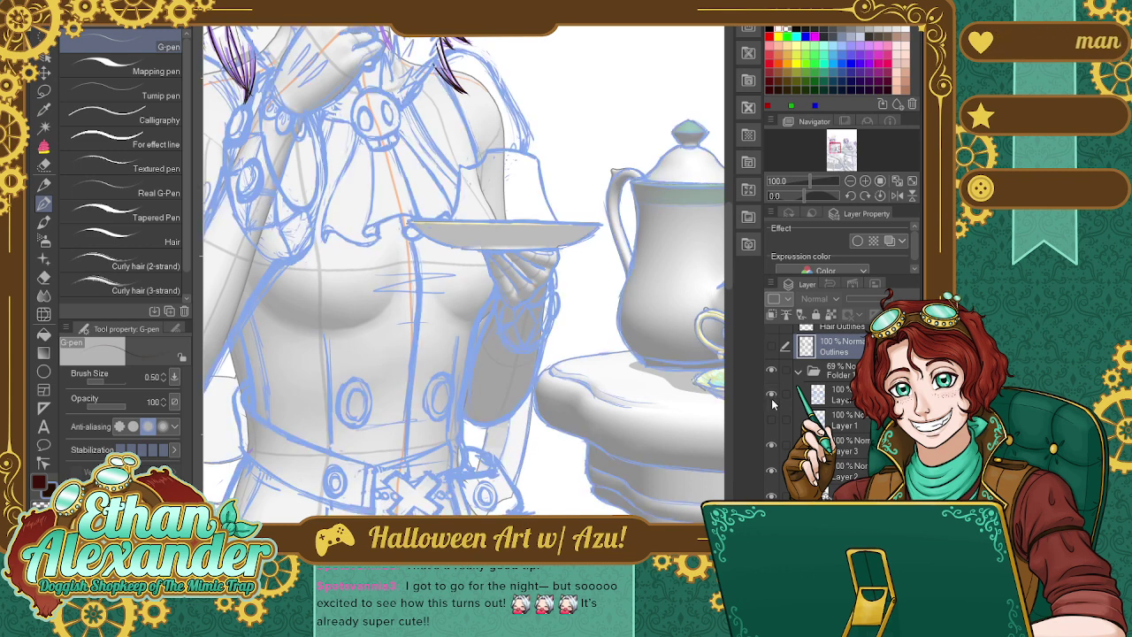
left_click(771, 346)
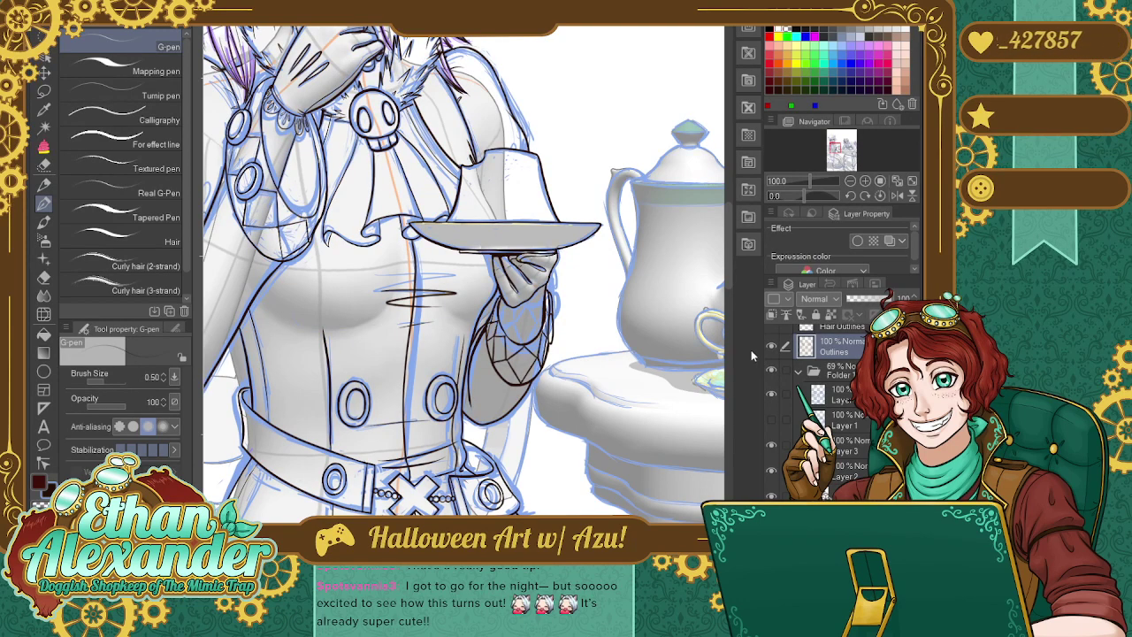
Ink the boot heel block's vertical back edge and its bottom edge over the blue sketch with the 0.50 G-pen.
scroll(464, 274, "down", 10)
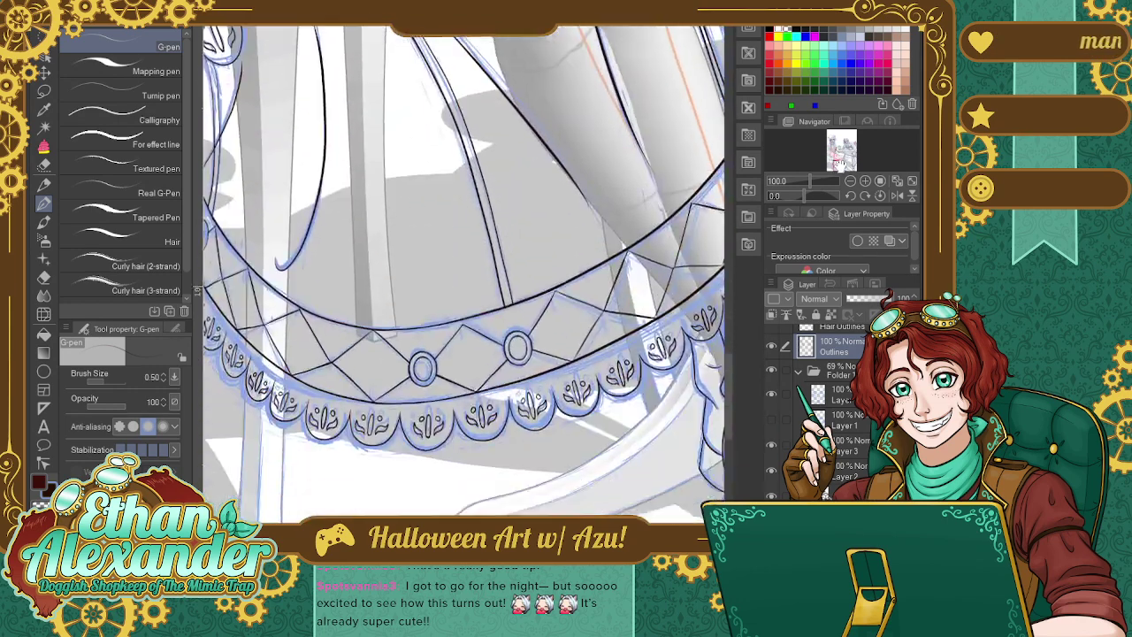
left_click_drag(838, 161, 844, 171)
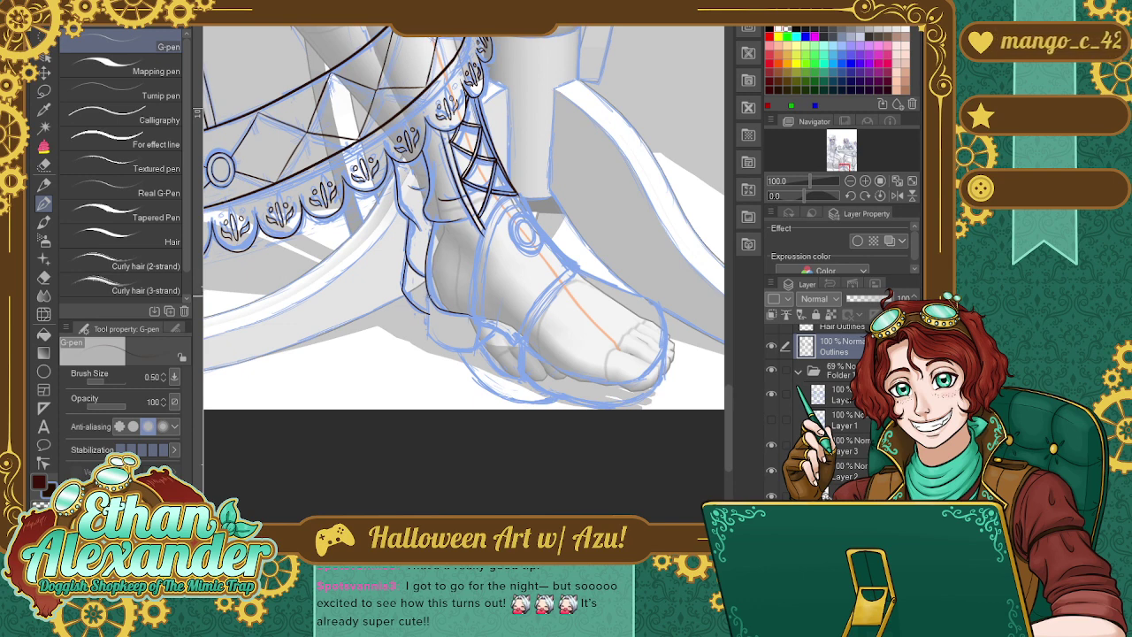
left_click_drag(429, 295, 429, 339)
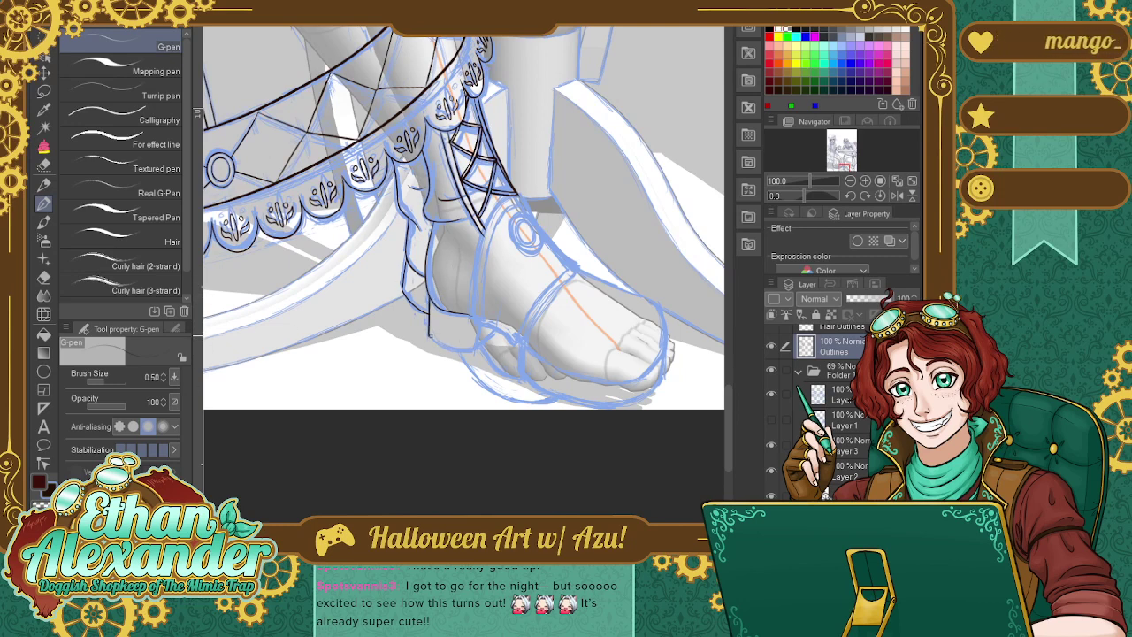
left_click_drag(427, 333, 483, 347)
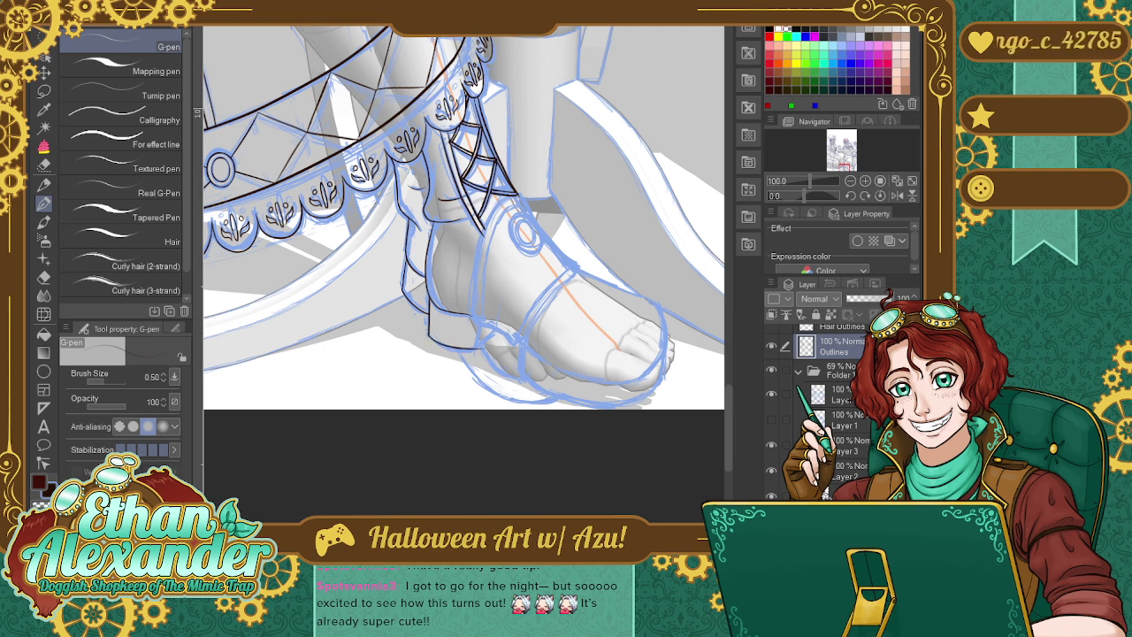
key("ctrl+z")
left_click_drag(430, 337, 488, 352)
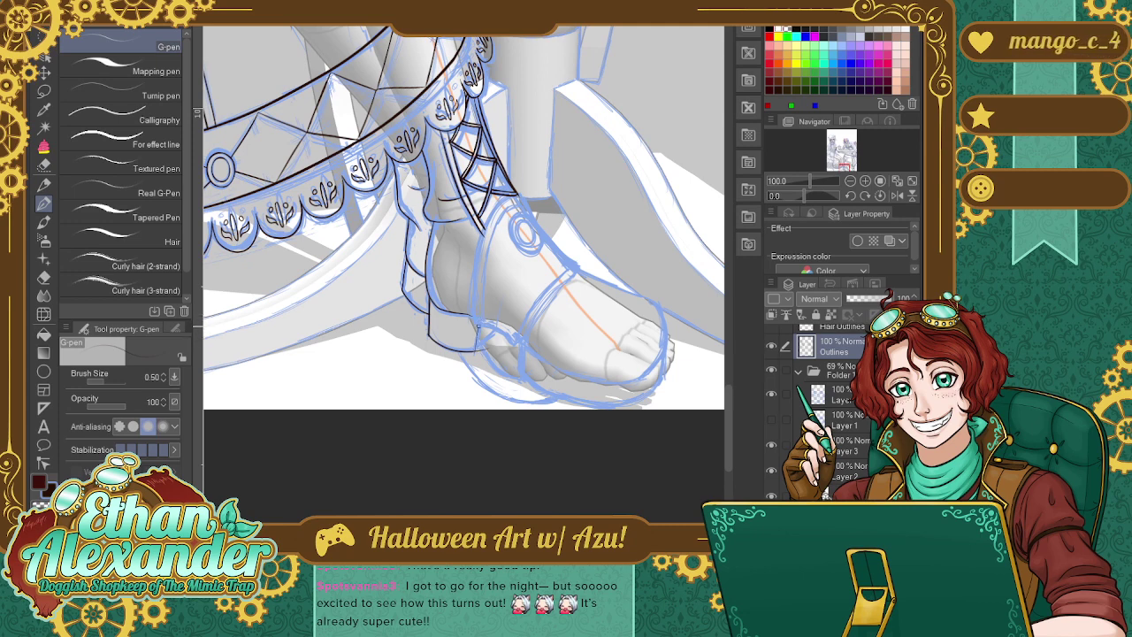
Ink the front edges of the boot's heel block up to the sole's arch, redoing strokes until they meet the bottom edge.
mouse_move(478, 329)
left_mouse_down()
mouse_move(476, 347)
mouse_move(502, 325)
left_mouse_up()
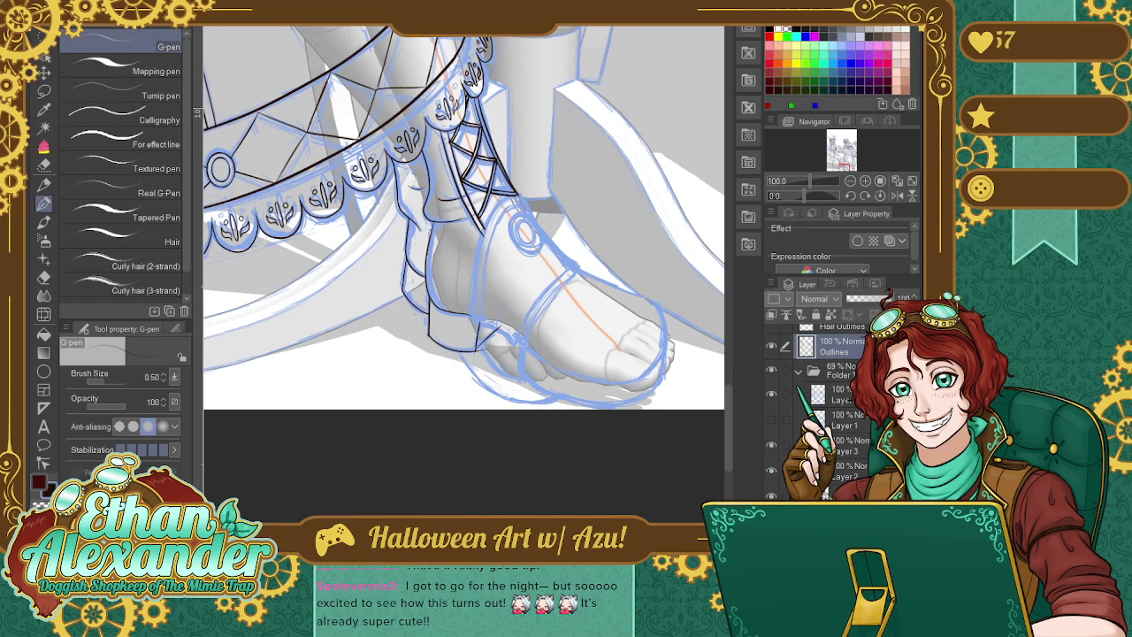
key("ctrl+z")
key("ctrl+z")
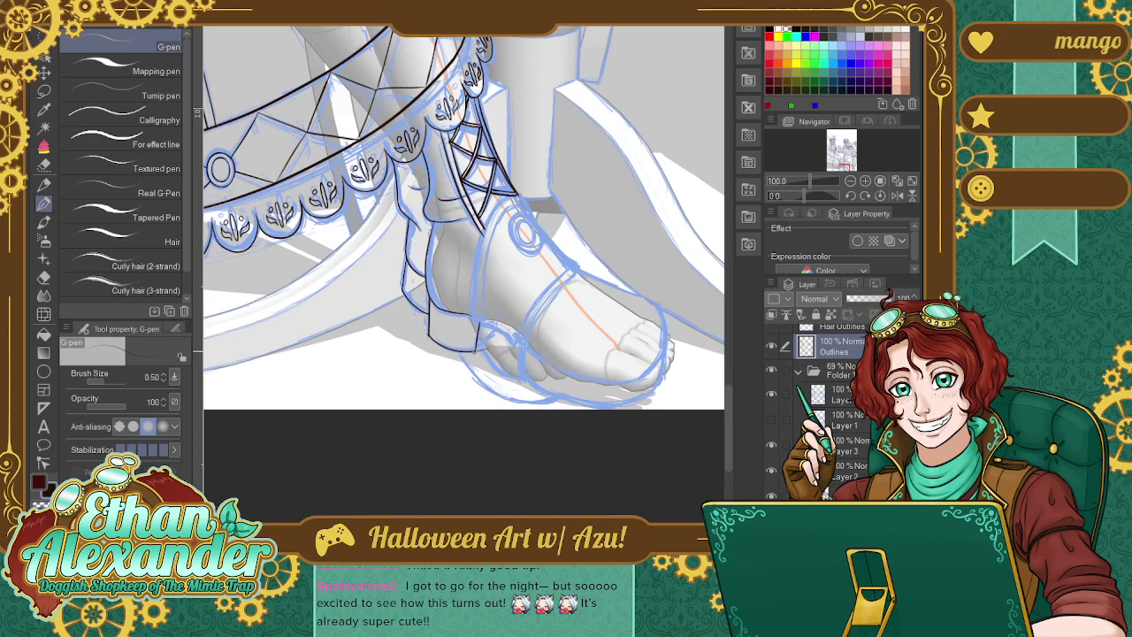
left_click_drag(495, 329, 475, 350)
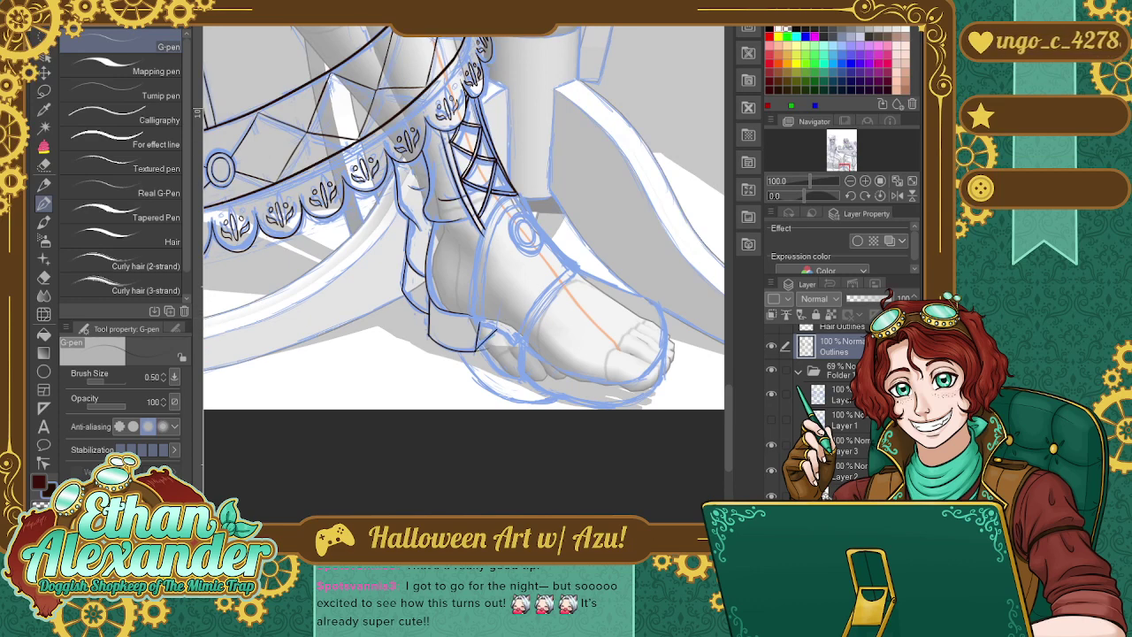
key("ctrl+z")
left_click_drag(477, 349, 499, 327)
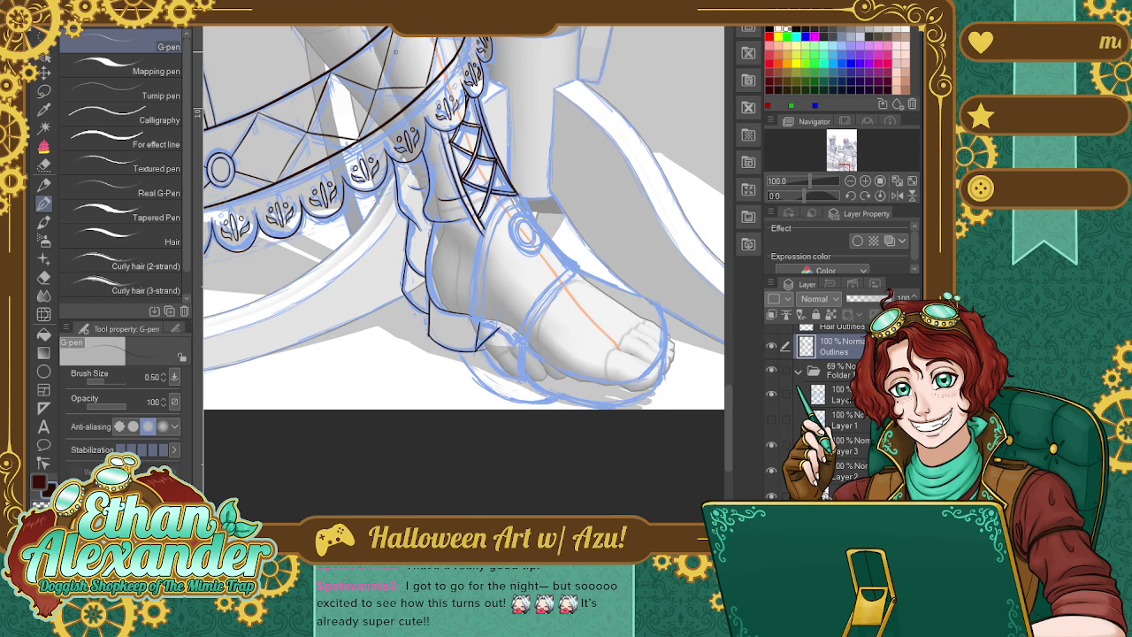
key("ctrl+z")
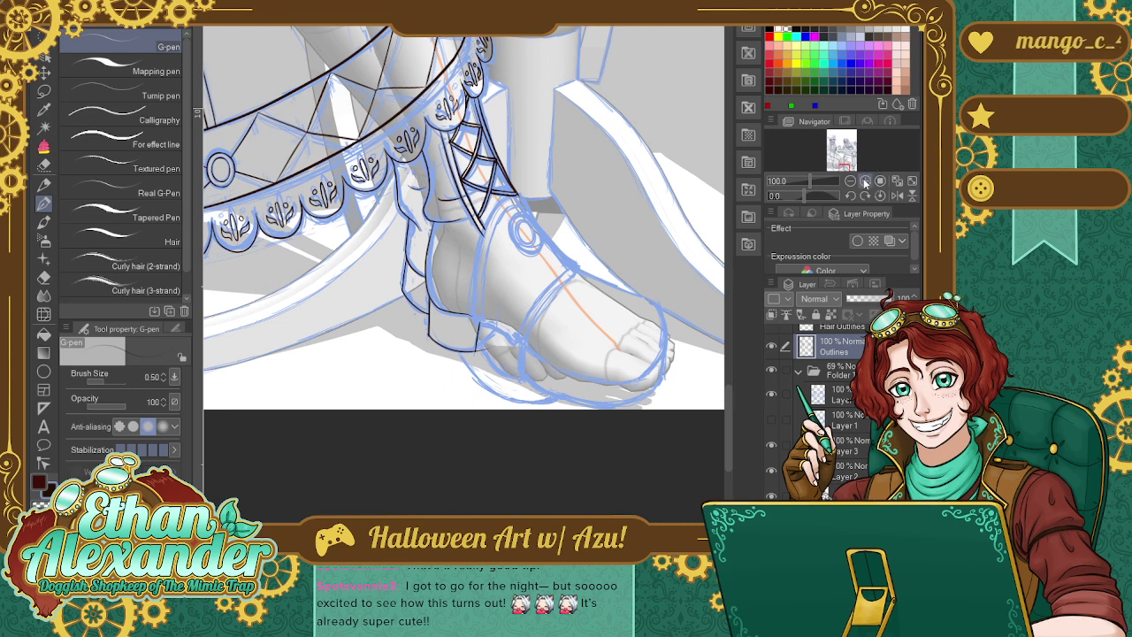
left_click(865, 180)
left_click_drag(480, 387, 509, 355)
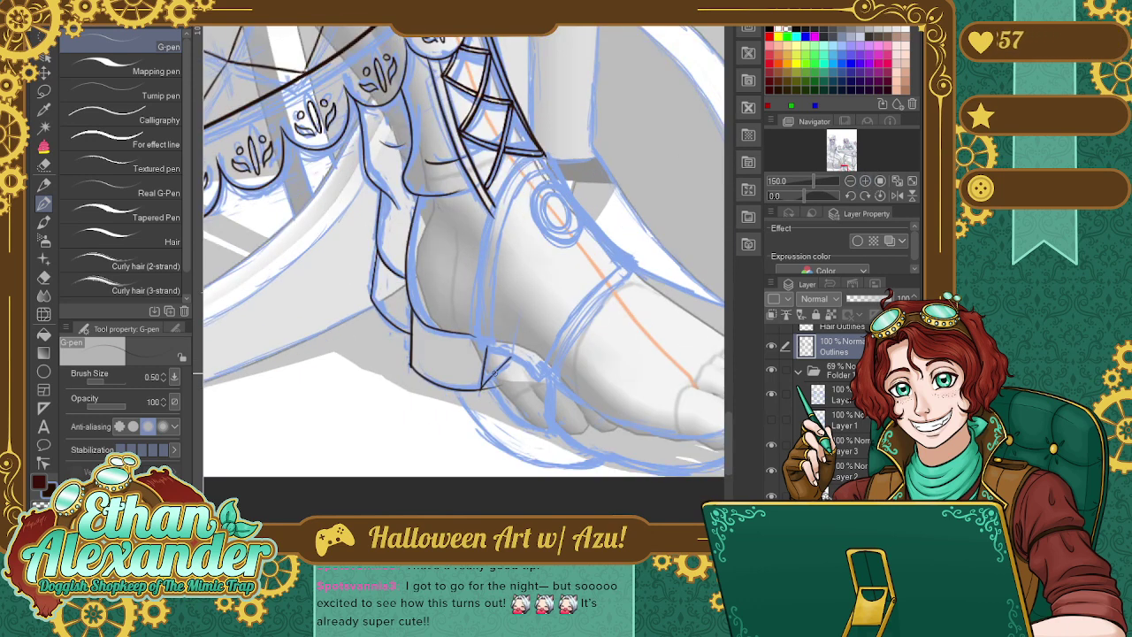
left_click_drag(480, 387, 486, 349)
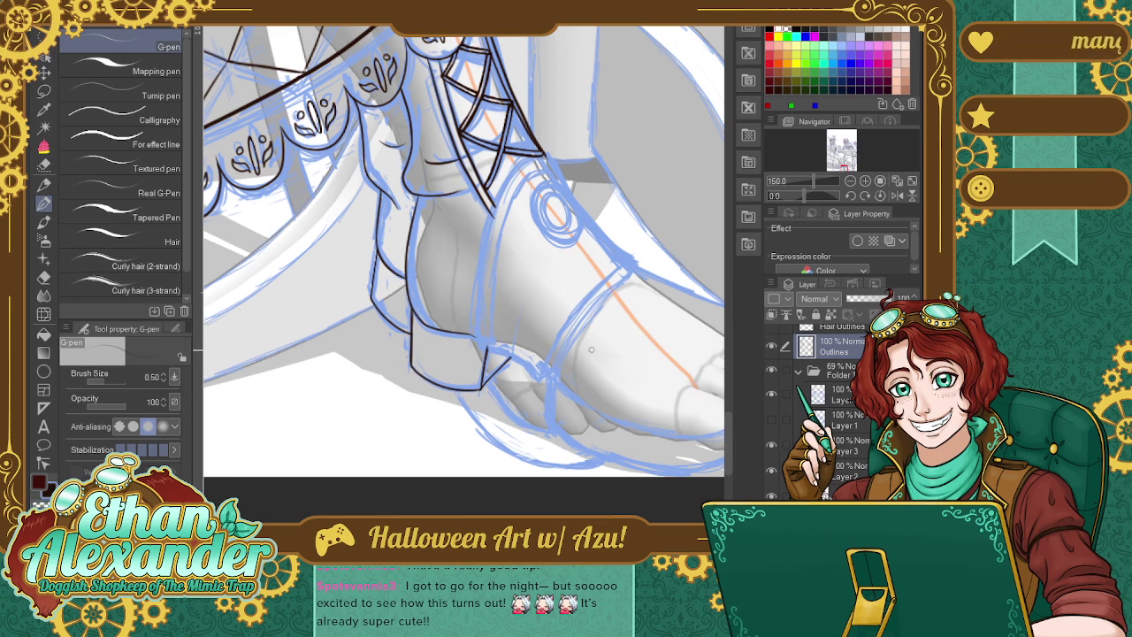
Ink the curved seam across the boot's toe area and the instep contour from that seam up to the lacing.
left_click_drag(710, 482, 622, 480)
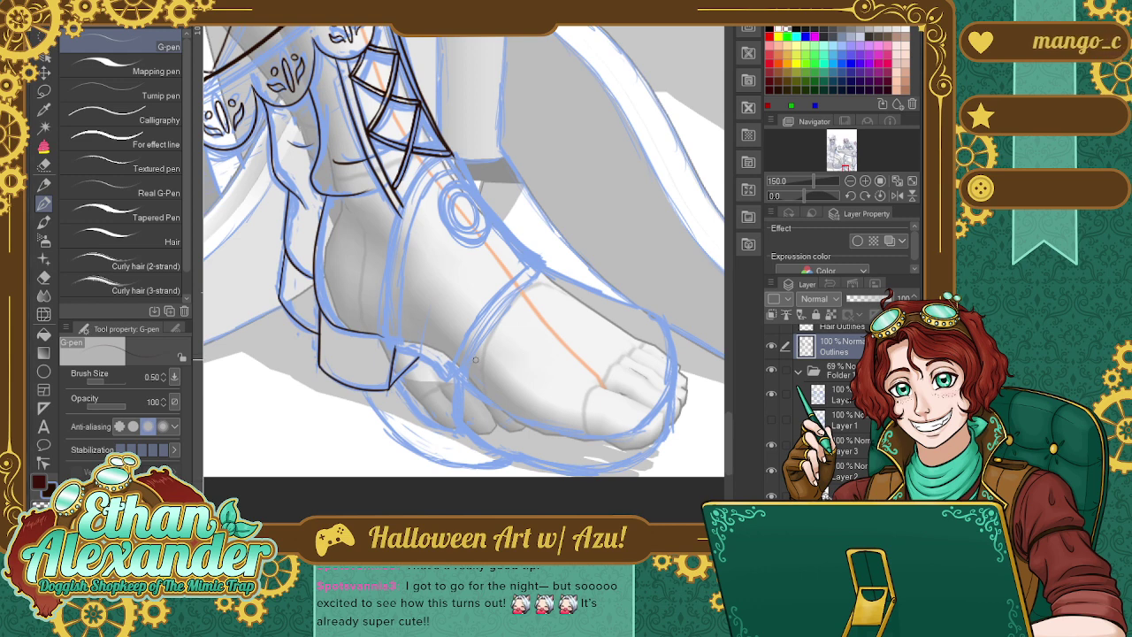
mouse_move(459, 375)
left_mouse_down()
mouse_move(488, 318)
mouse_move(544, 267)
left_mouse_up()
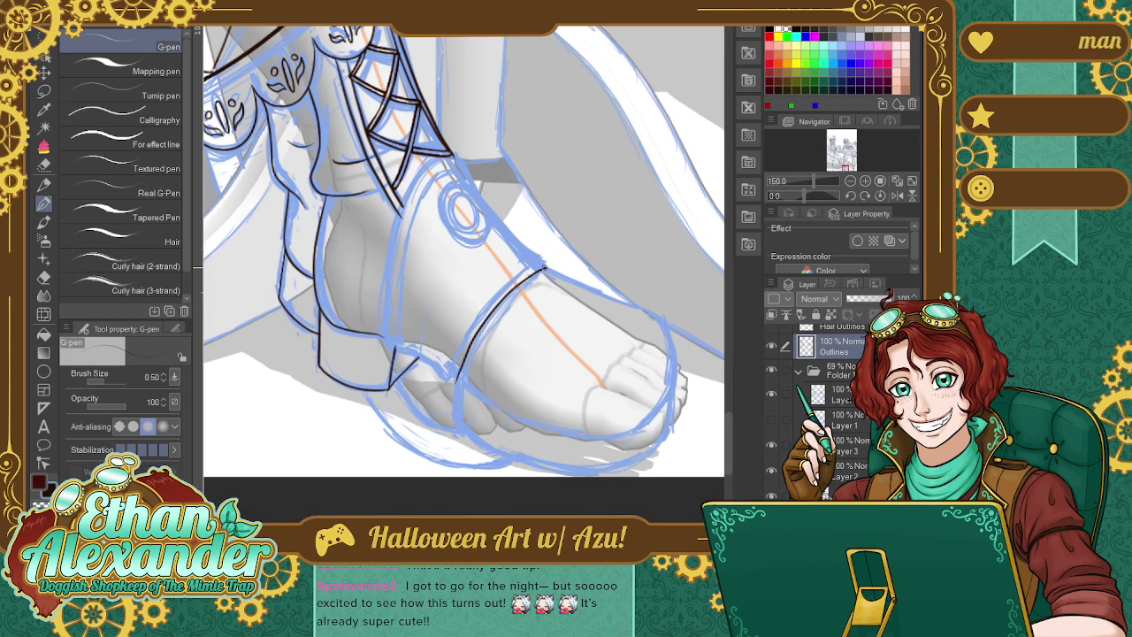
left_click_drag(546, 267, 451, 152)
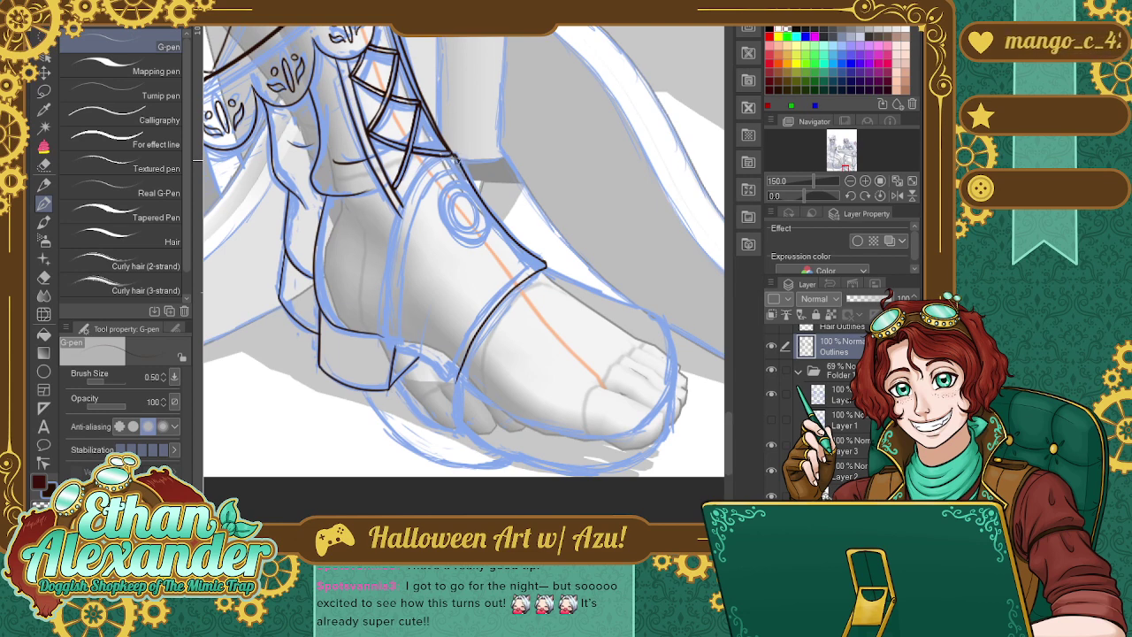
Ink the curved ankle band as a double line down to the arch, and close the toe seam into a narrow band.
left_click_drag(419, 166, 444, 154)
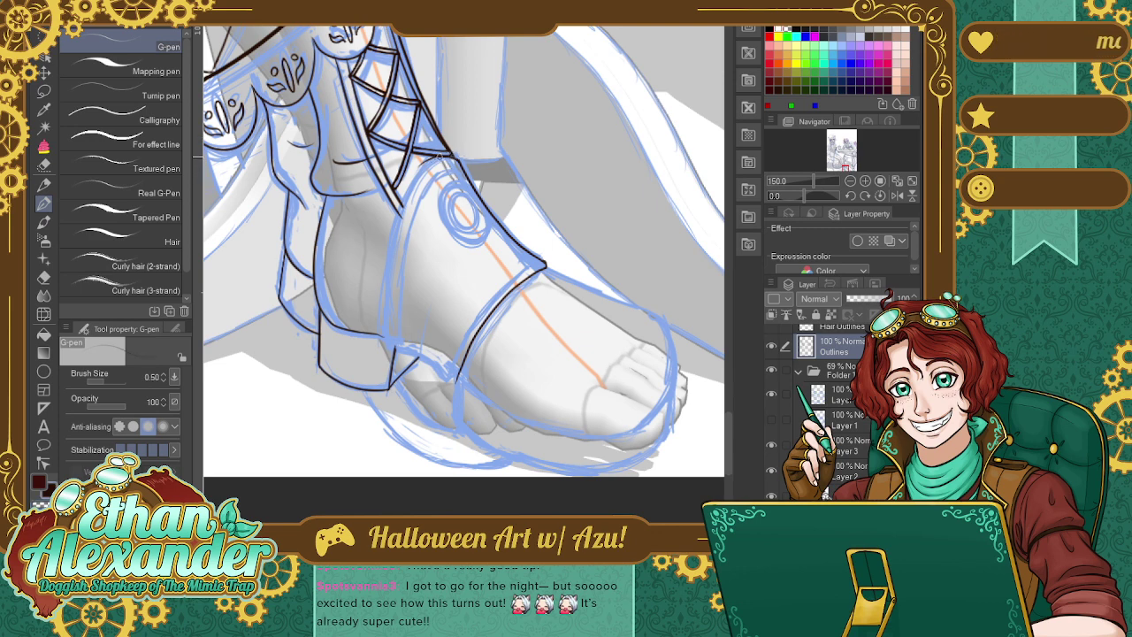
mouse_move(426, 161)
left_mouse_down()
mouse_move(388, 225)
mouse_move(389, 330)
left_mouse_up()
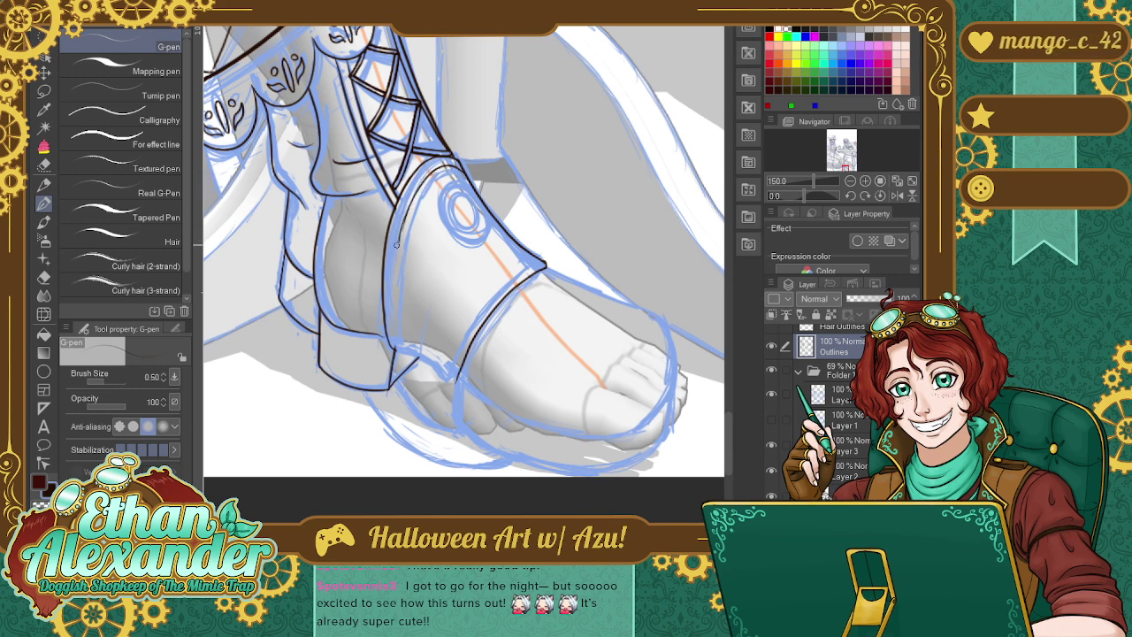
left_click_drag(399, 239, 396, 319)
left_click_drag(394, 274, 405, 353)
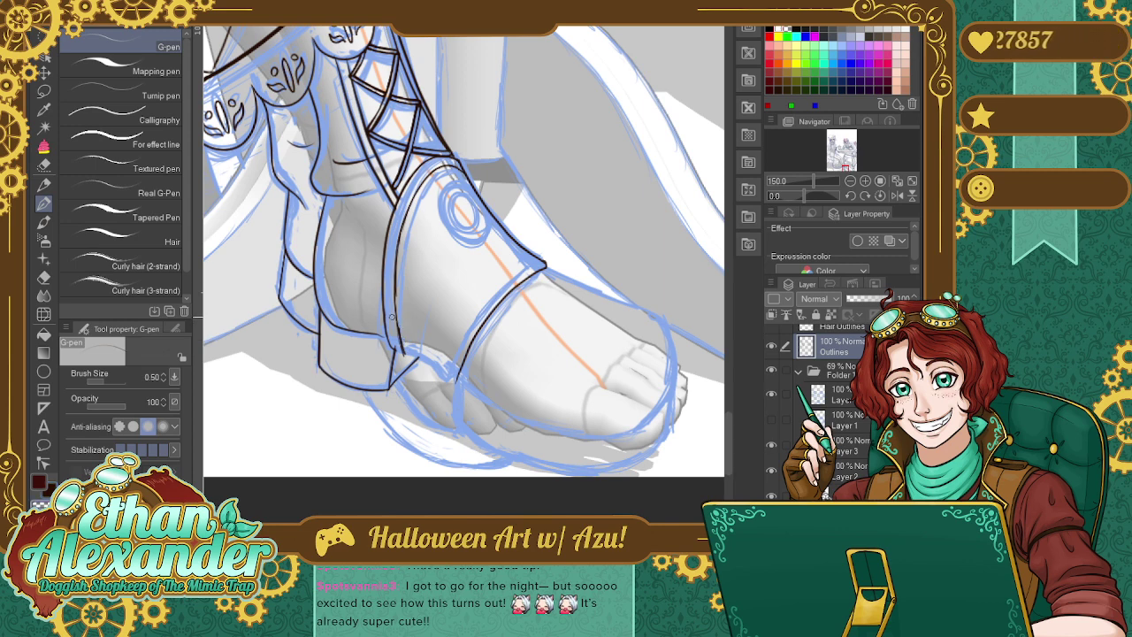
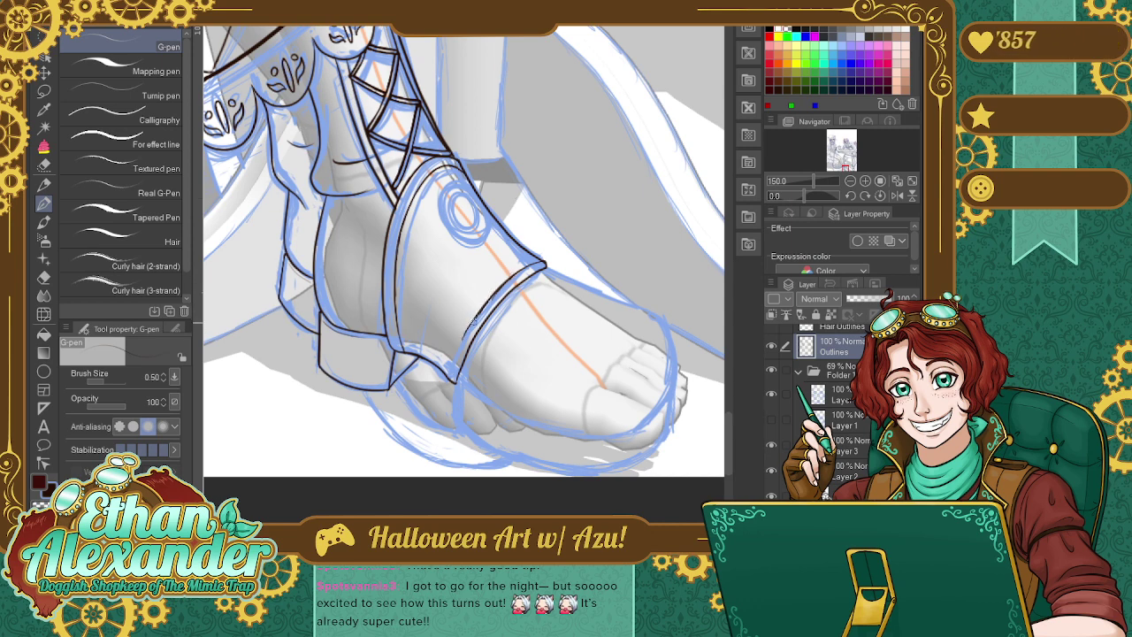
left_click_drag(467, 332, 453, 380)
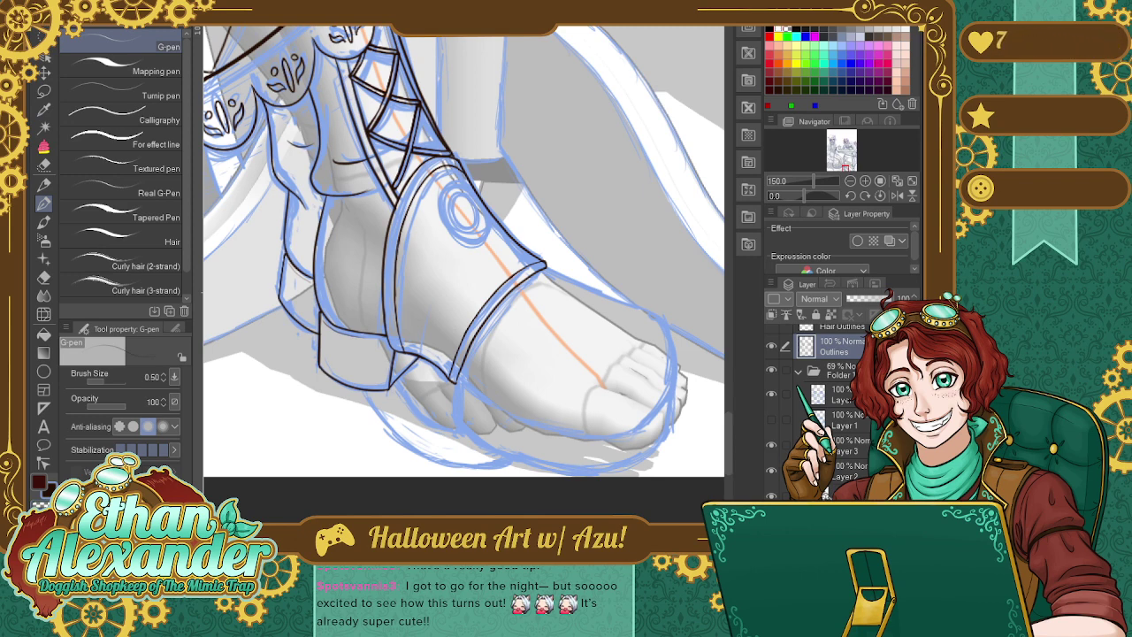
Switch to the character reference document and examine the outfit and the boots' toe and strap design.
key("ctrl+Tab")
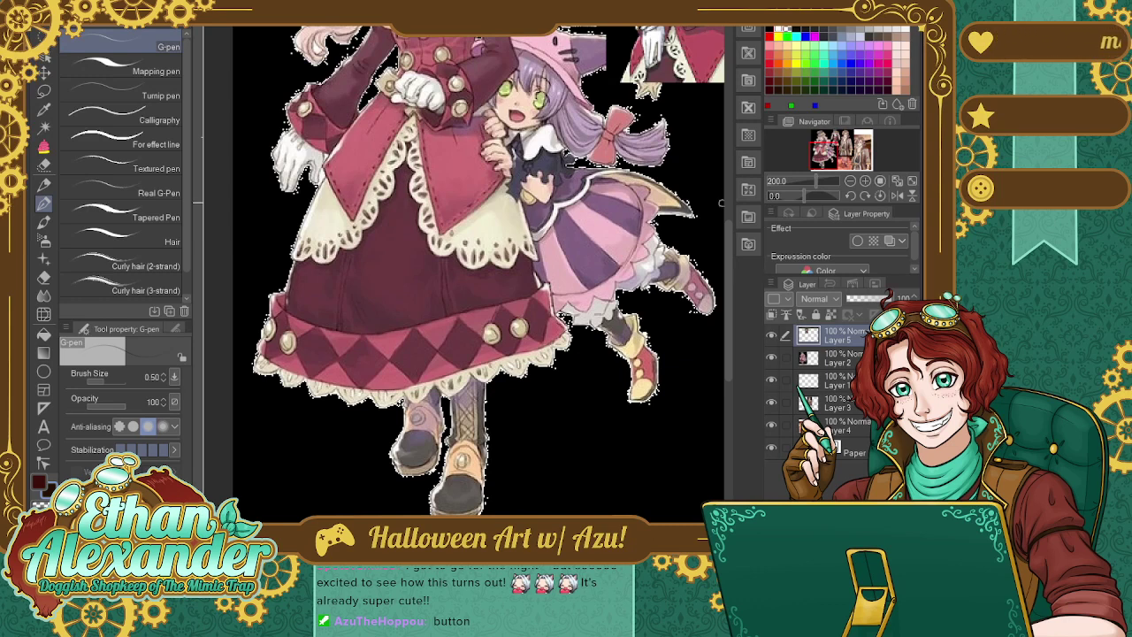
scroll(732, 239, "up", 5)
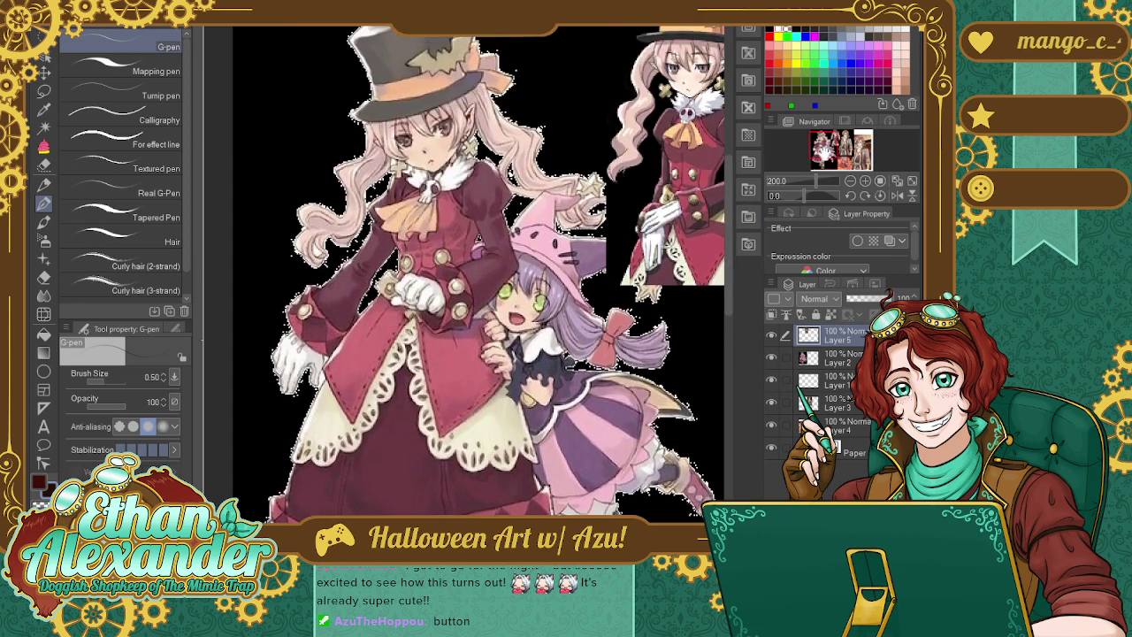
left_click_drag(820, 146, 831, 156)
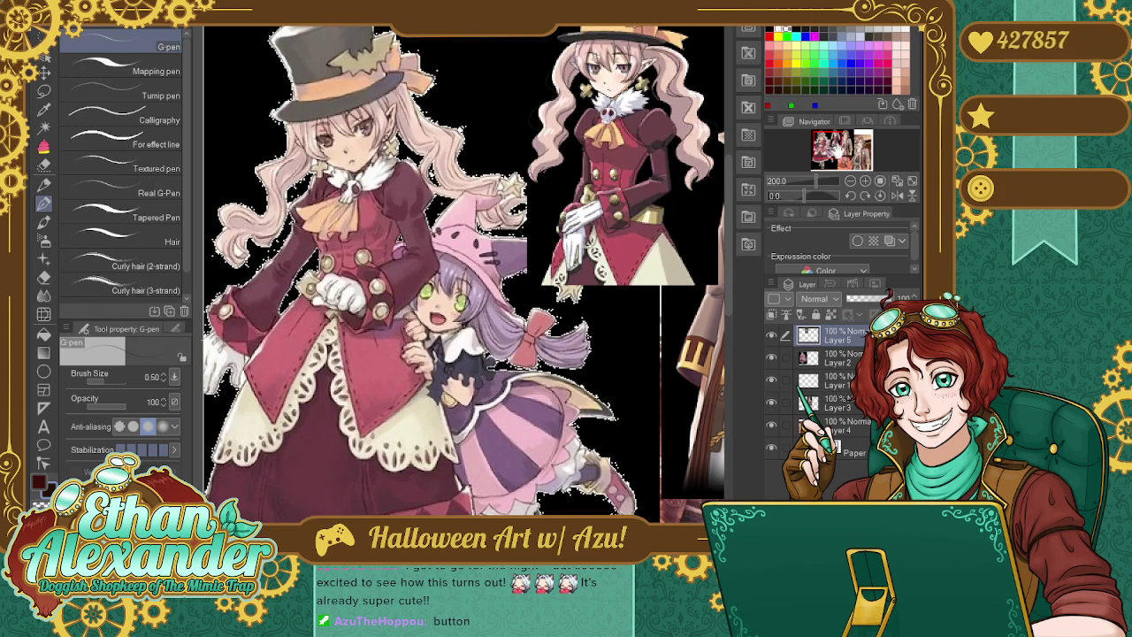
mouse_move(837, 149)
left_mouse_down()
mouse_move(823, 148)
mouse_move(825, 163)
left_mouse_up()
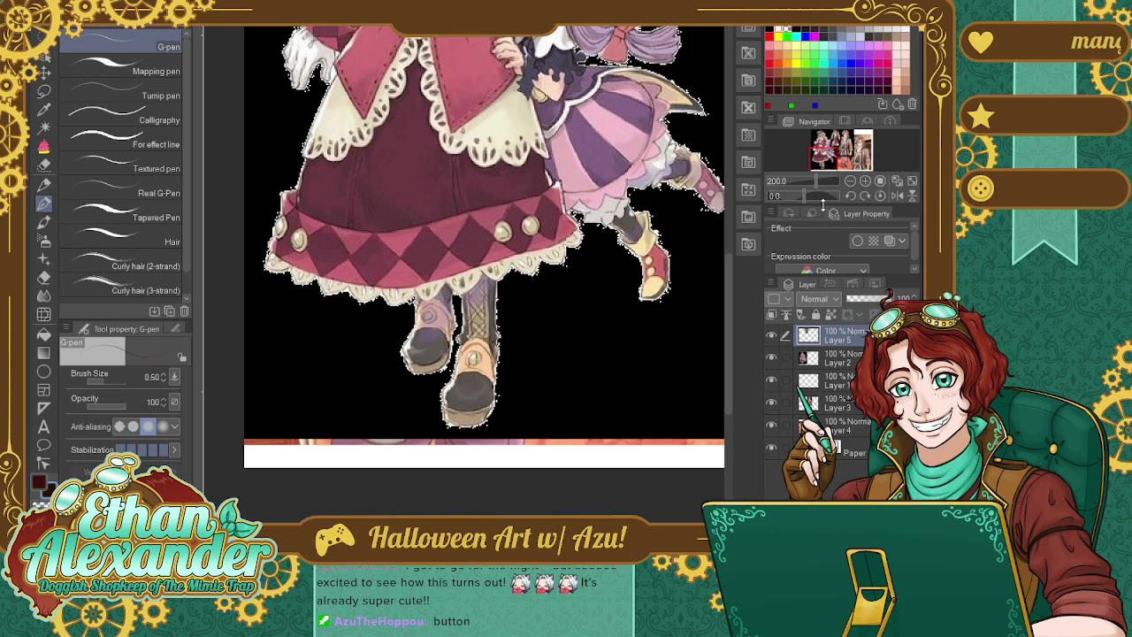
key("ctrl+Tab")
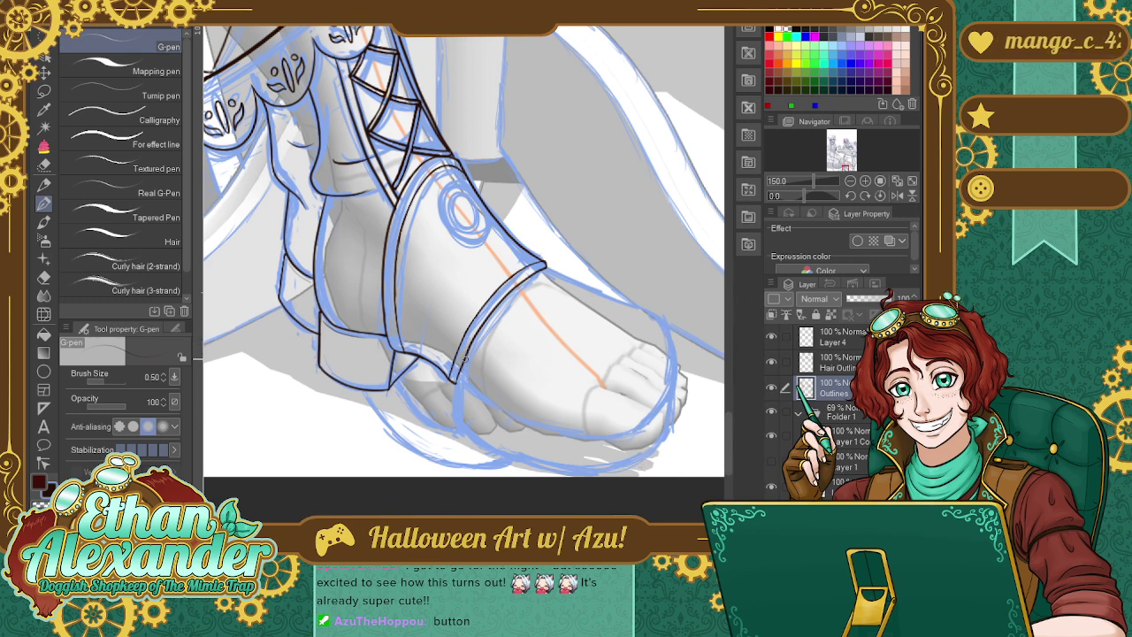
Close the toe band's lower corner and ink the toe's lower edge above the sole, redoing the long curve until it follows the sketch.
left_click_drag(462, 363, 456, 382)
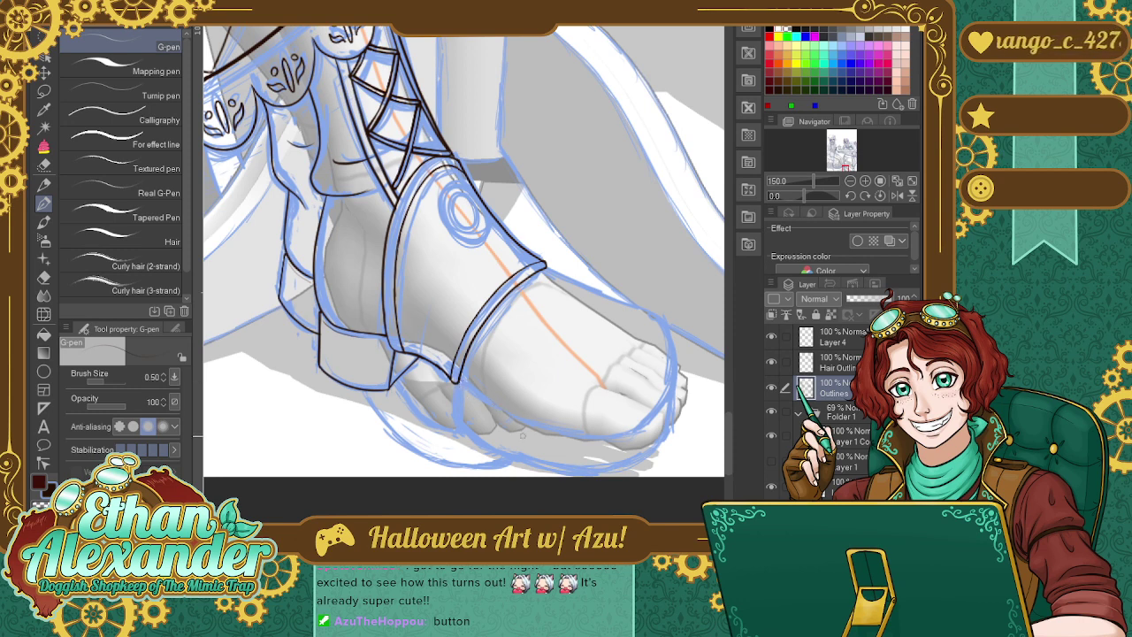
left_click_drag(458, 380, 564, 422)
key("ctrl+z")
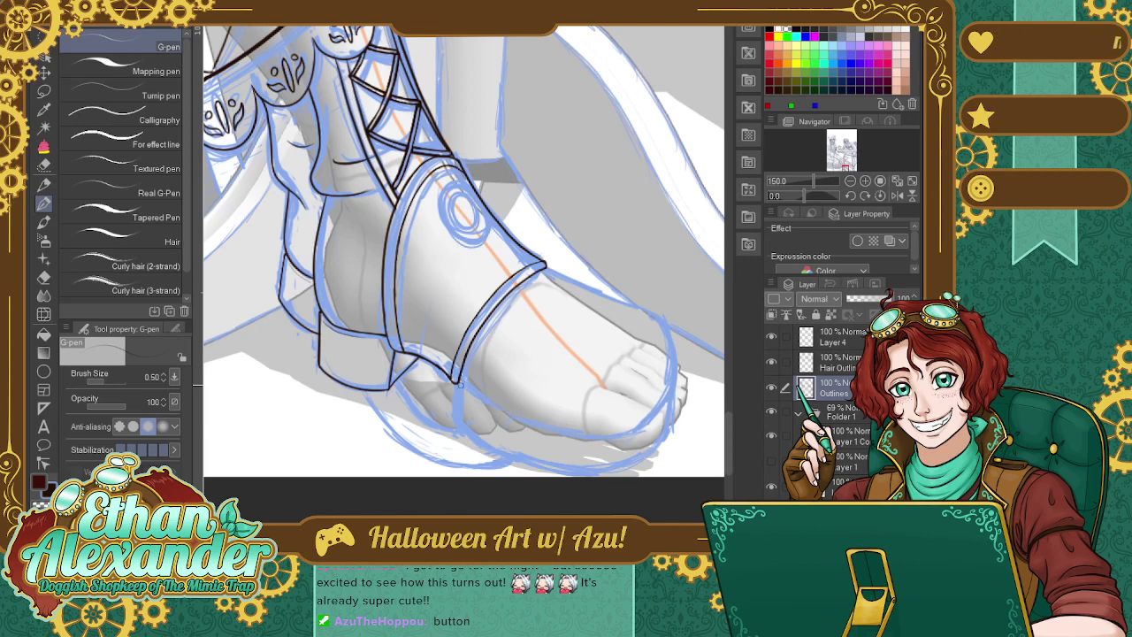
left_click_drag(460, 382, 557, 428)
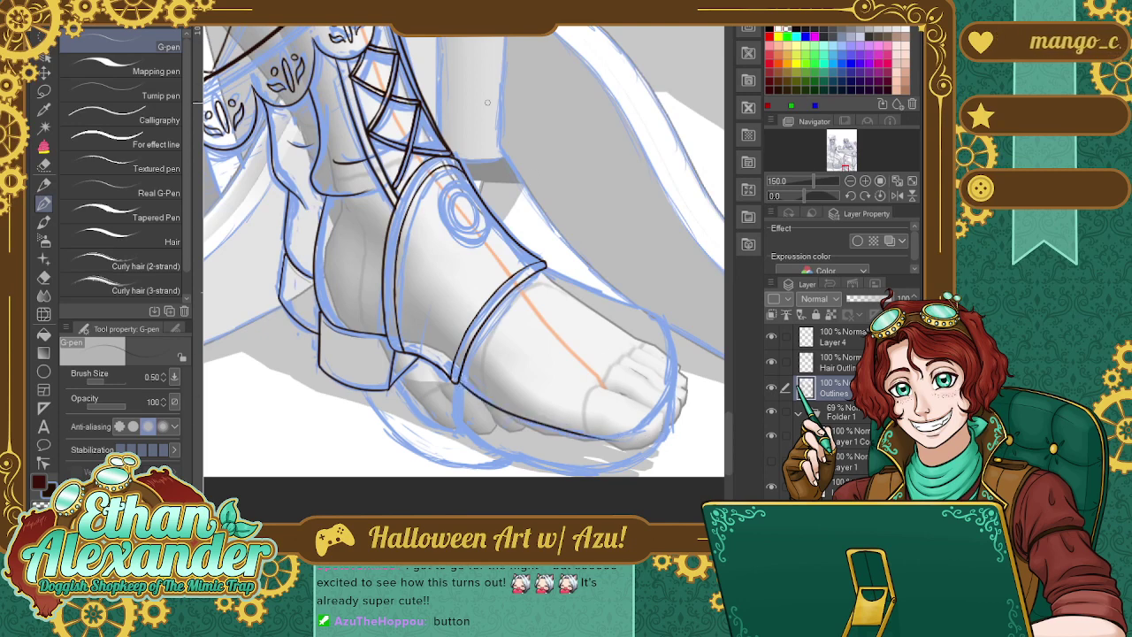
key("ctrl+z")
mouse_move(460, 380)
left_mouse_down()
mouse_move(516, 416)
mouse_move(676, 416)
left_mouse_up()
key("ctrl+z")
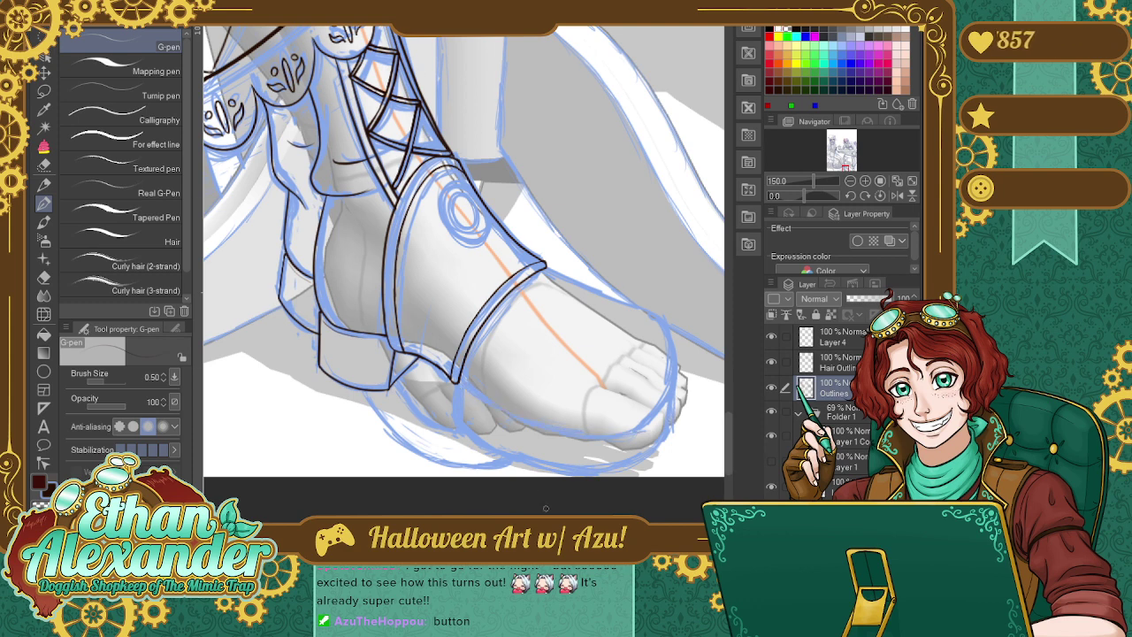
left_click_drag(465, 251, 406, 233)
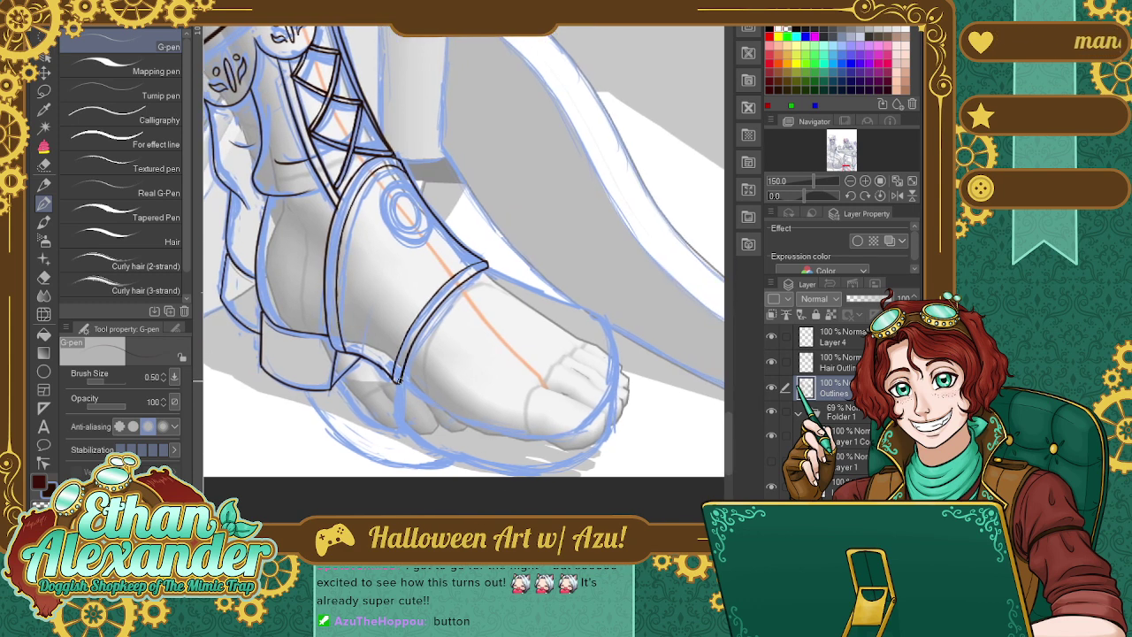
mouse_move(398, 379)
left_mouse_down()
mouse_move(498, 440)
mouse_move(591, 442)
left_mouse_up()
key("ctrl+z")
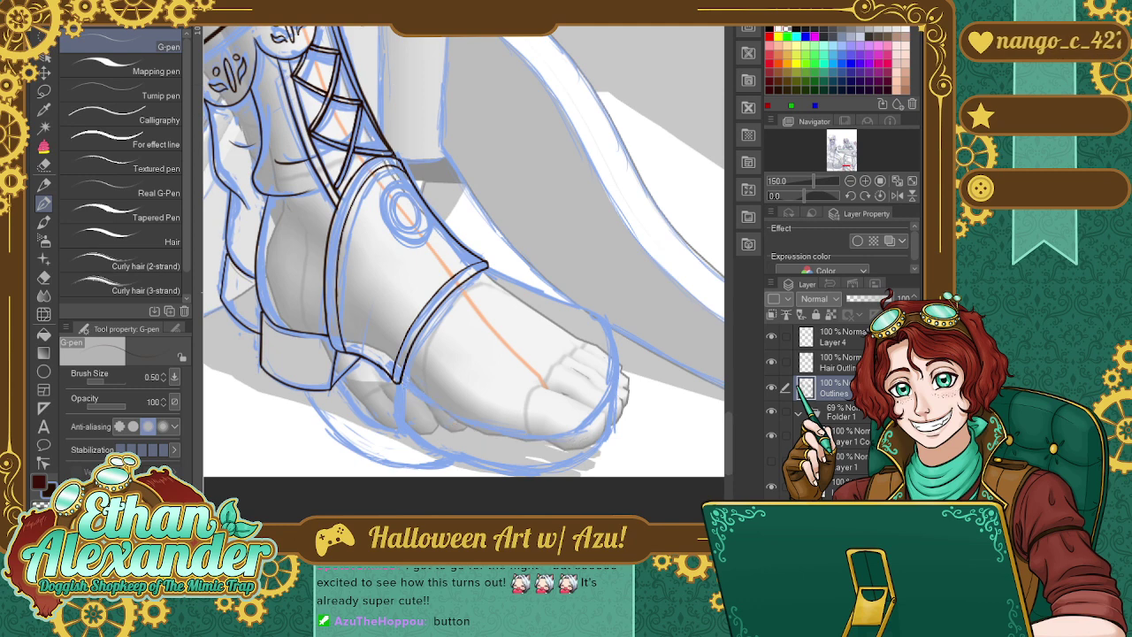
mouse_move(398, 379)
left_mouse_down()
mouse_move(521, 430)
mouse_move(623, 412)
left_mouse_up()
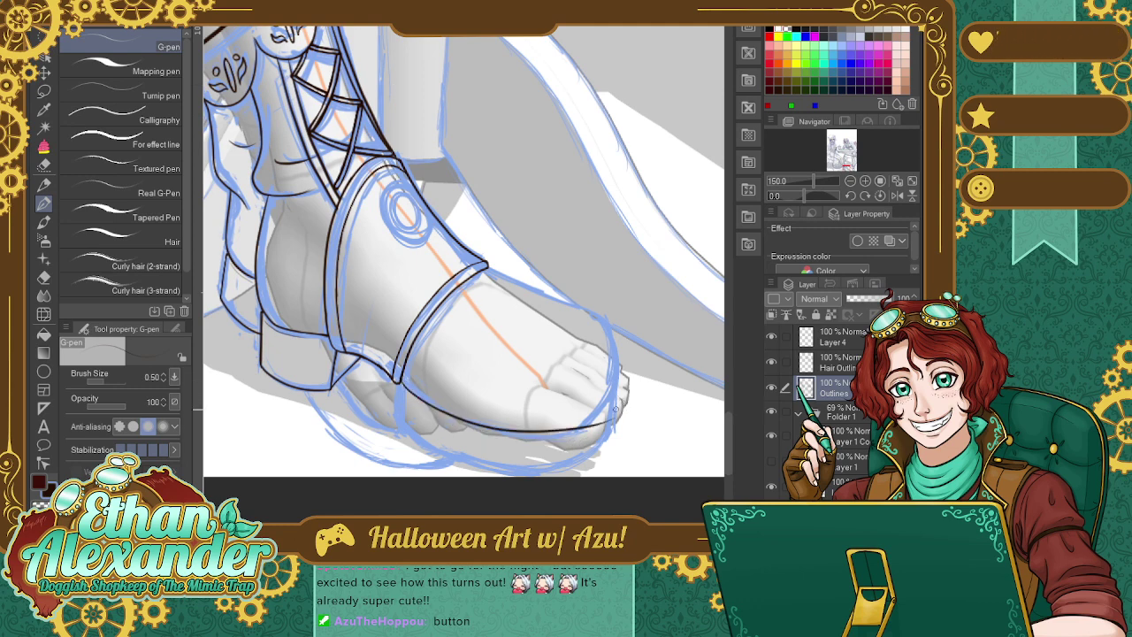
Ink the toe's rounded front and upper contour back to the toe band, and try an inner seam line across the tip.
mouse_move(566, 429)
left_mouse_down()
mouse_move(603, 404)
mouse_move(617, 336)
mouse_move(614, 375)
mouse_move(603, 317)
mouse_move(609, 338)
mouse_move(594, 315)
mouse_move(602, 329)
mouse_move(495, 262)
left_mouse_up()
key("ctrl+z")
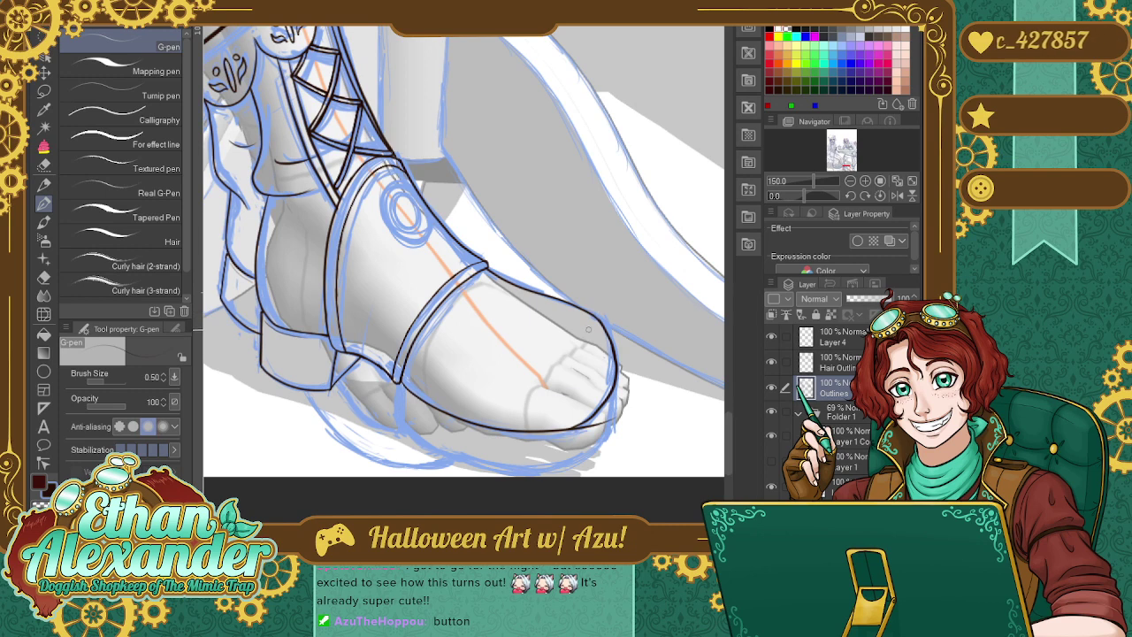
left_click_drag(591, 339, 548, 387)
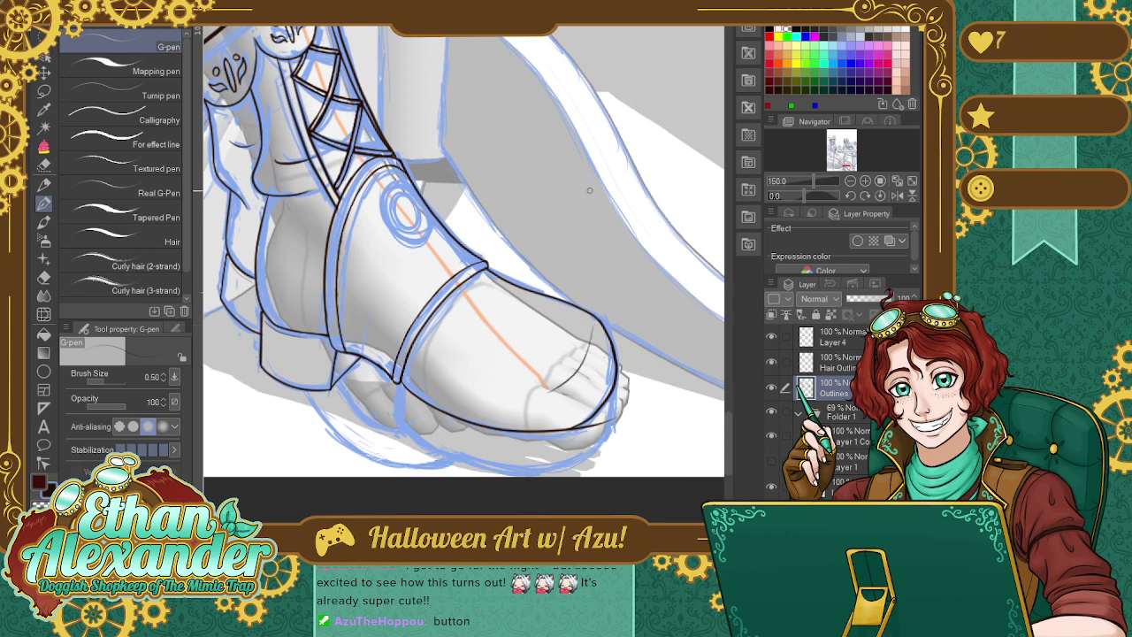
key("ctrl+z")
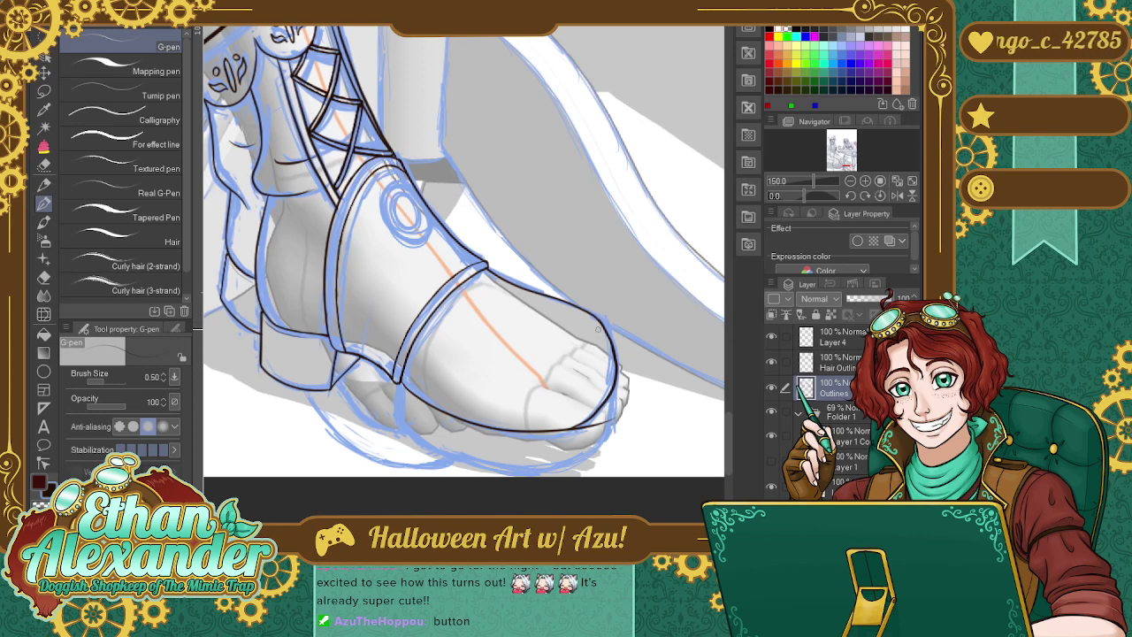
Ink a thin seam curve across the boot's toe cap and check the toe design against the character reference document.
mouse_move(598, 328)
left_mouse_down()
mouse_move(584, 351)
mouse_move(485, 364)
left_mouse_up()
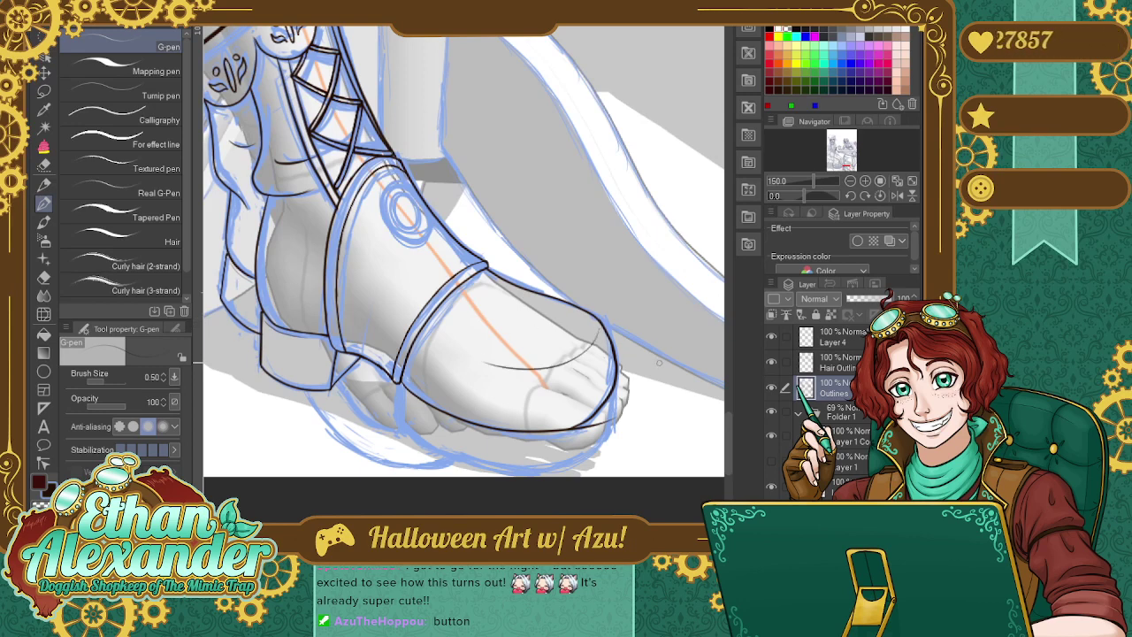
key("ctrl+Tab")
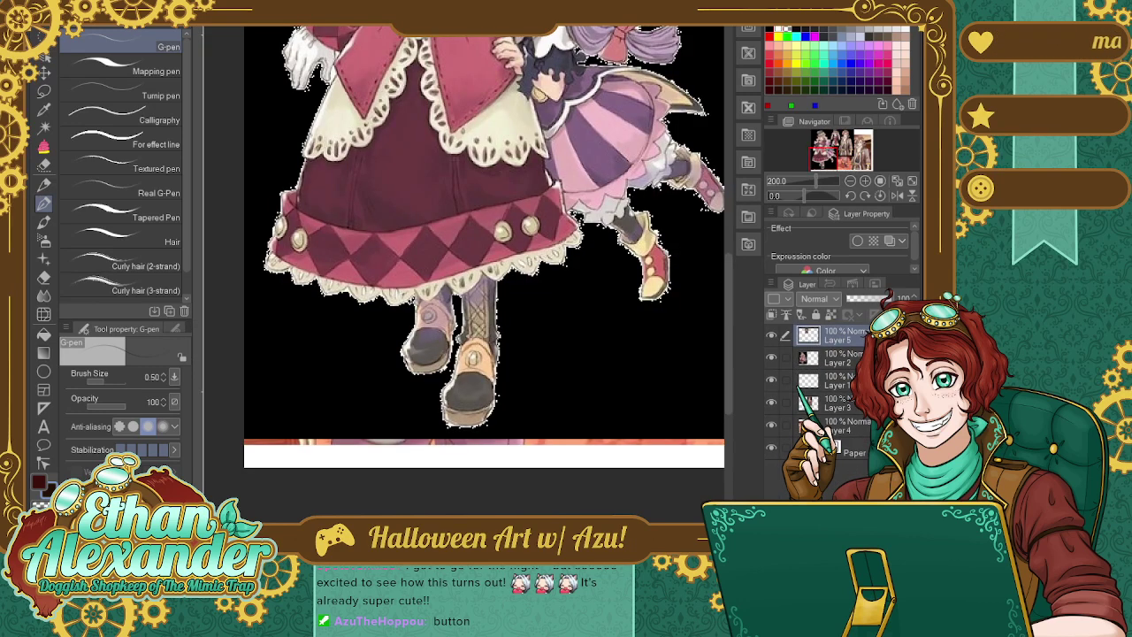
key("ctrl+Tab")
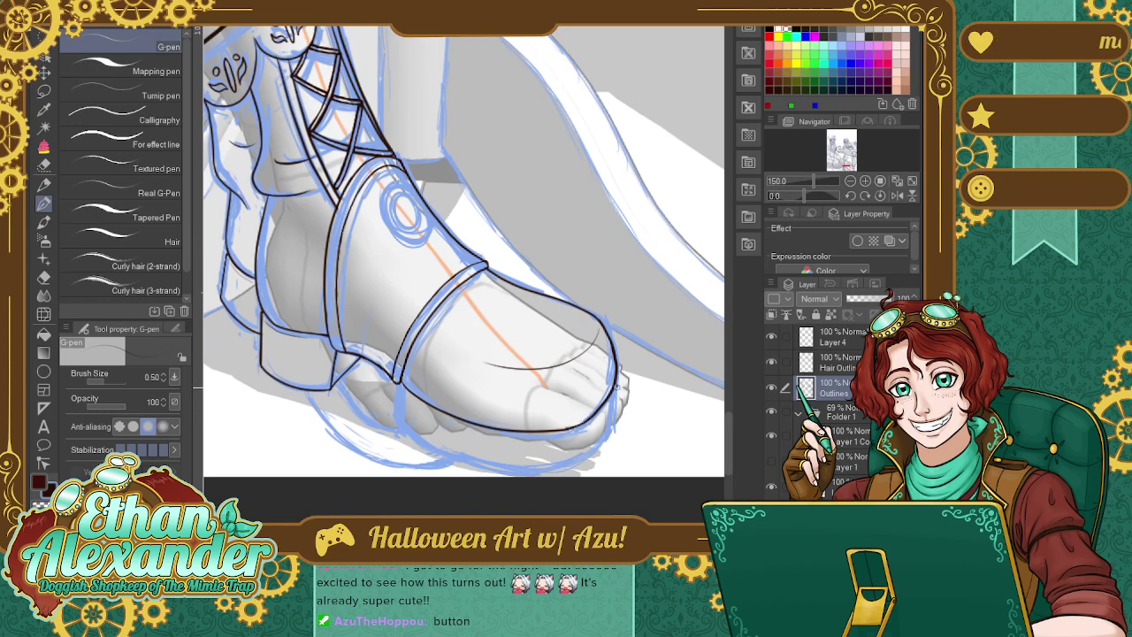
Ink the boot's front sole with its front edge, rear edge and curved bottom, and add a second line along its upper edge.
mouse_move(617, 386)
left_mouse_down()
mouse_move(613, 423)
mouse_move(614, 397)
mouse_move(595, 450)
mouse_move(566, 449)
left_mouse_up()
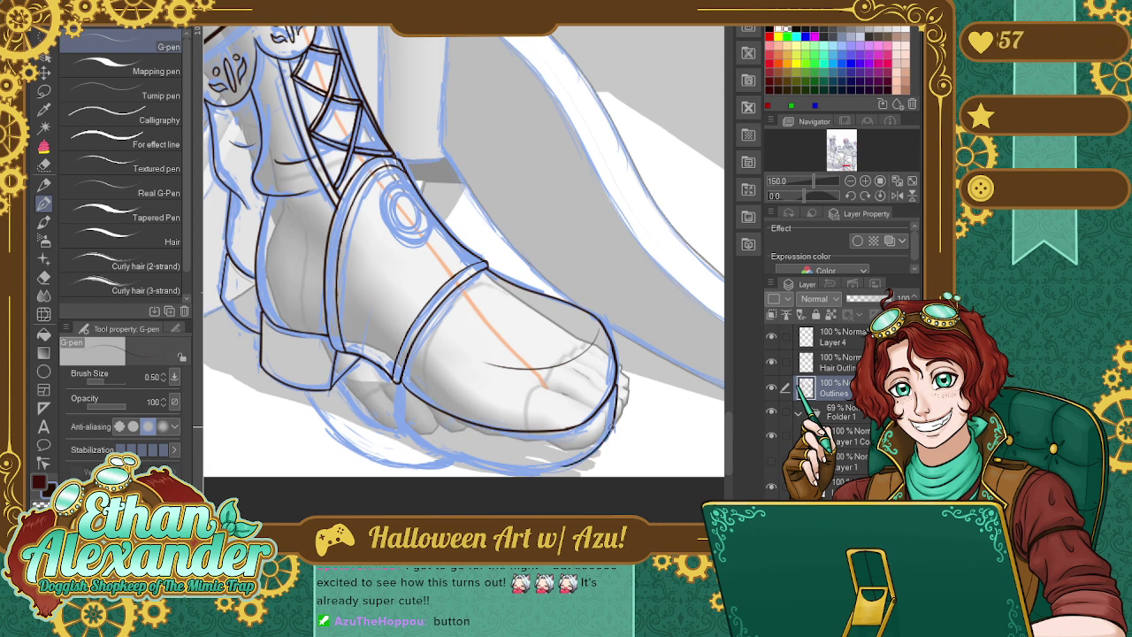
left_click_drag(616, 419, 609, 433)
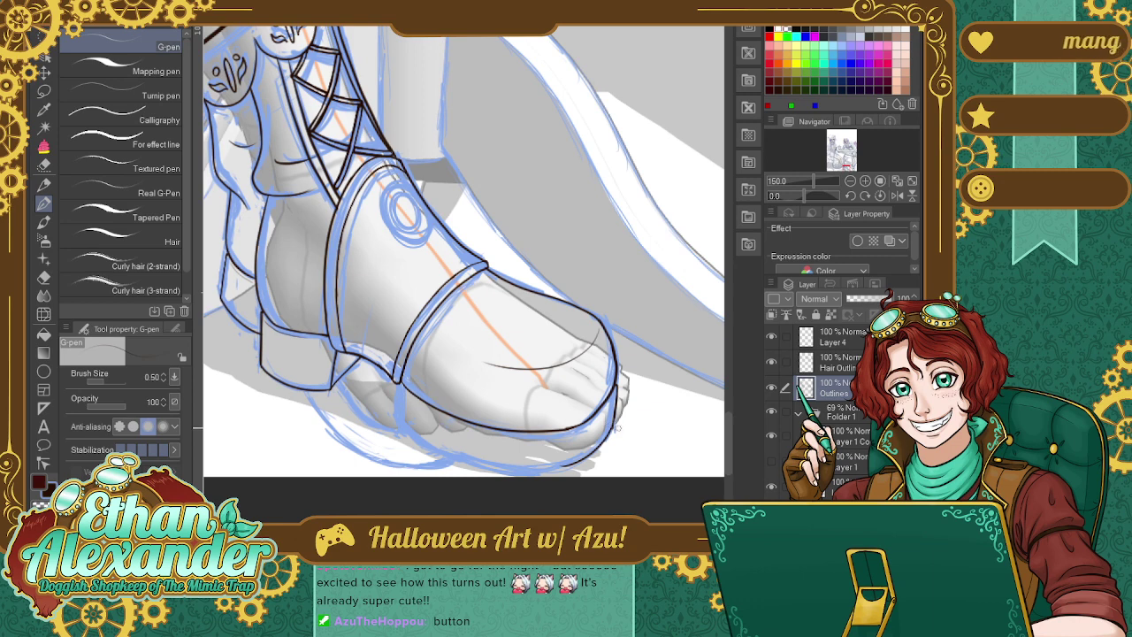
left_click_drag(576, 462, 482, 465)
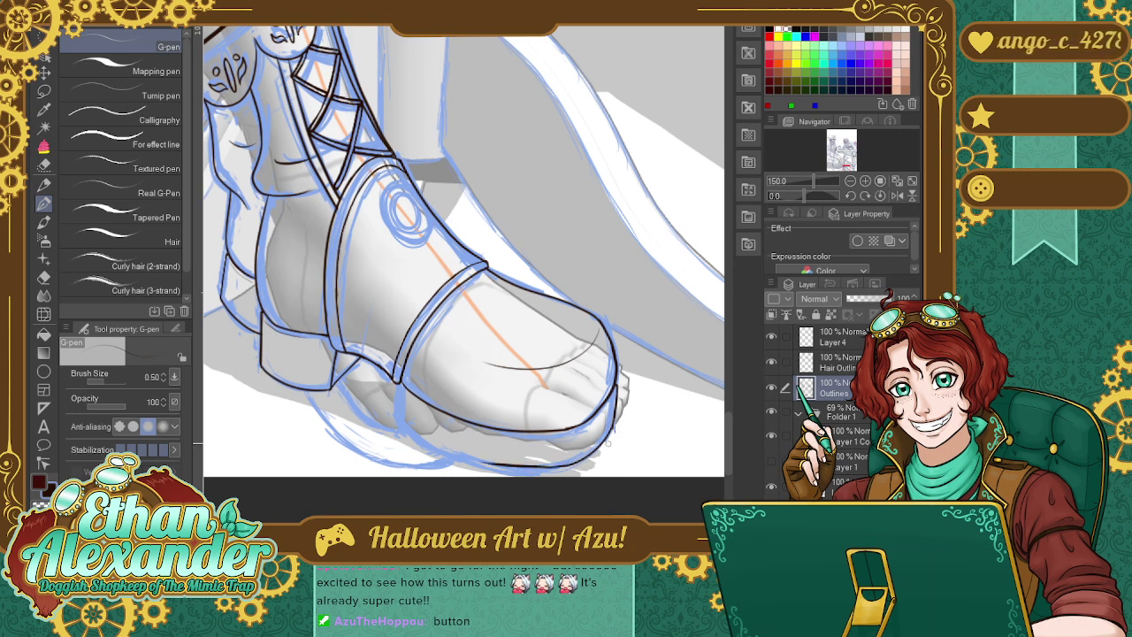
key("ctrl+z")
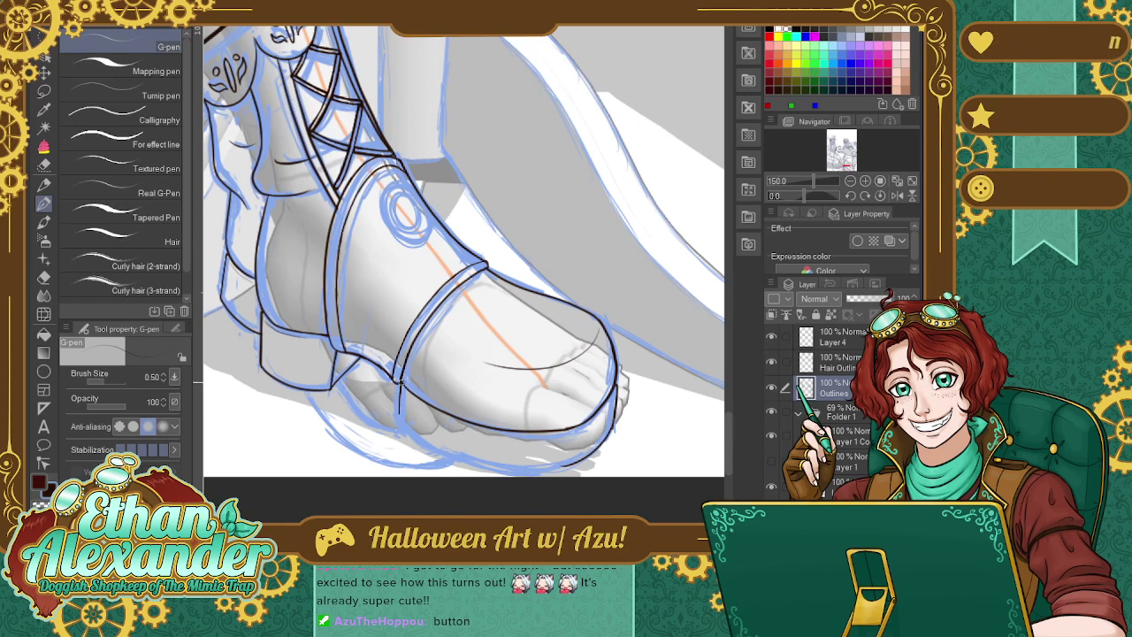
left_click_drag(400, 381, 398, 407)
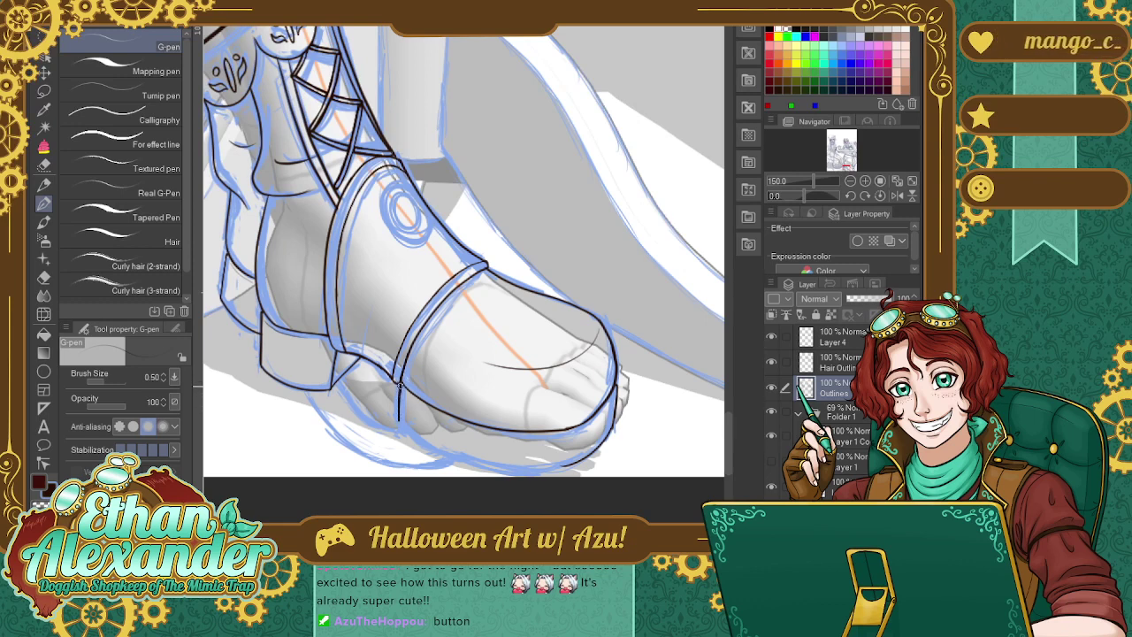
mouse_move(400, 424)
left_mouse_down()
mouse_move(491, 463)
mouse_move(587, 460)
left_mouse_up()
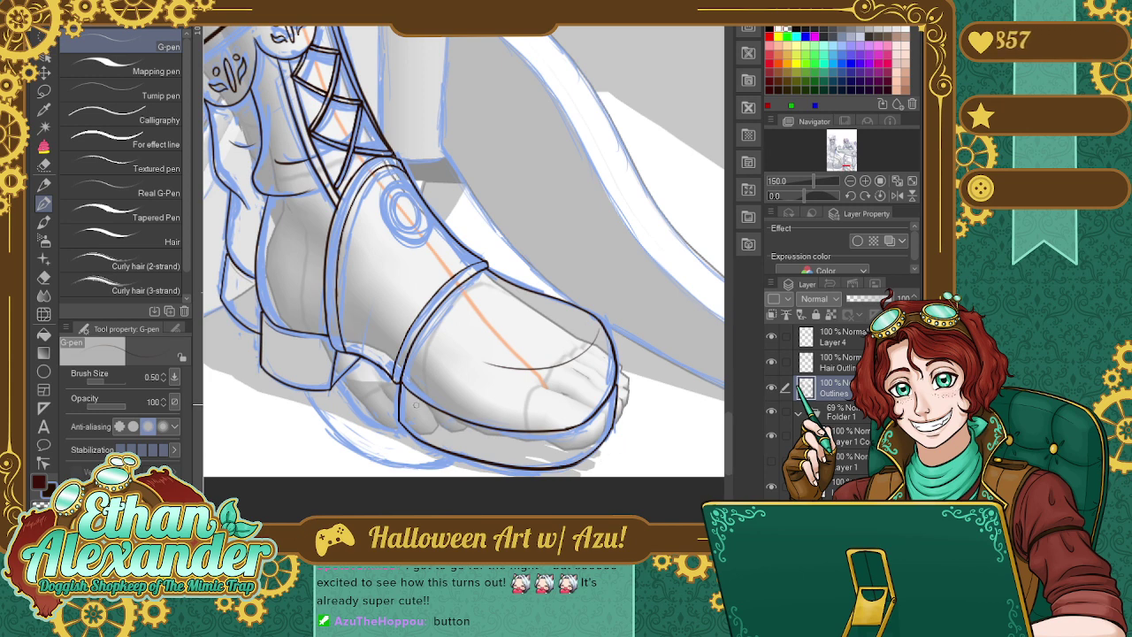
mouse_move(404, 390)
left_mouse_down()
mouse_move(444, 417)
mouse_move(561, 440)
mouse_move(543, 434)
mouse_move(595, 419)
mouse_move(577, 430)
mouse_move(607, 405)
left_mouse_up()
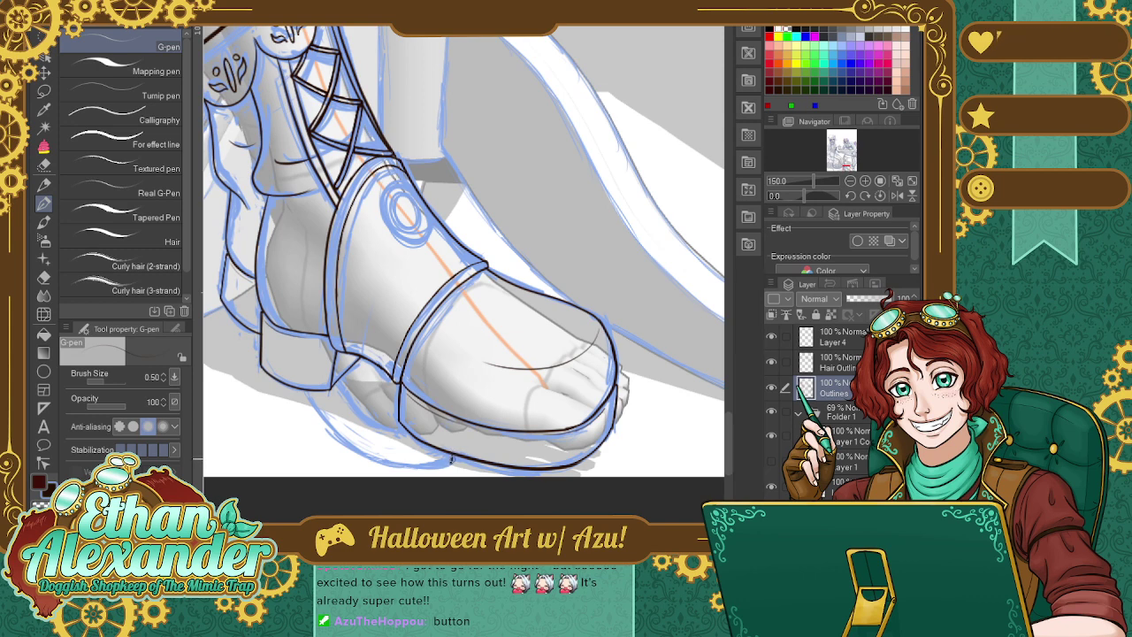
Ink the curved sole edge of the other boot partly hidden behind the front sole.
mouse_move(444, 463)
left_mouse_down()
mouse_move(336, 442)
mouse_move(305, 399)
left_mouse_up()
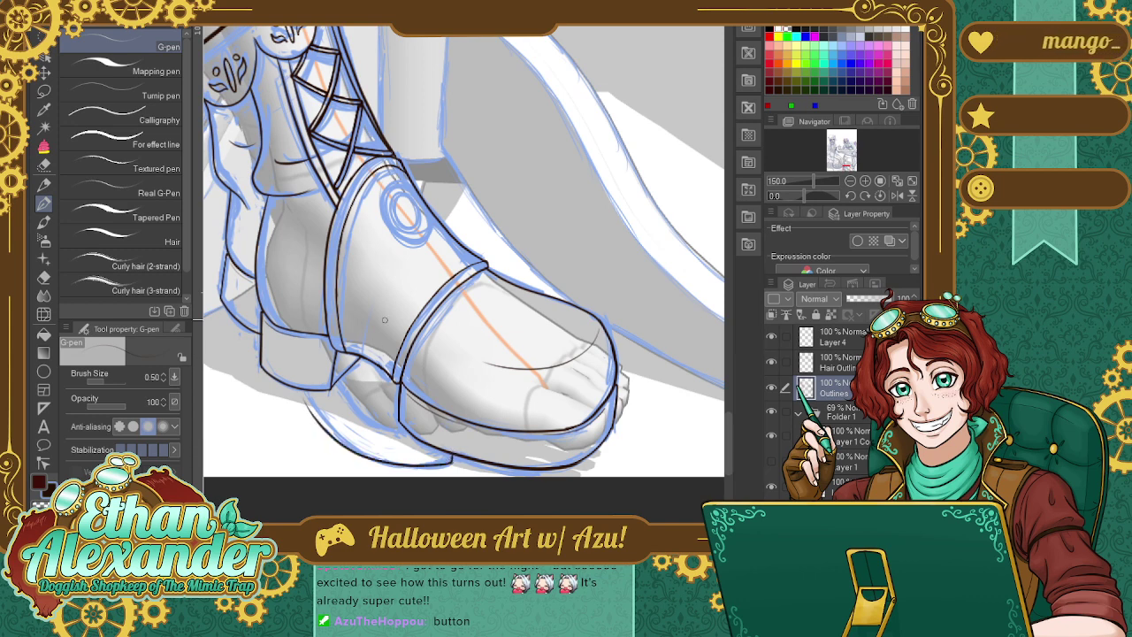
mouse_move(337, 442)
left_mouse_down()
mouse_move(312, 391)
mouse_move(328, 424)
mouse_move(368, 458)
left_mouse_up()
key("ctrl+z")
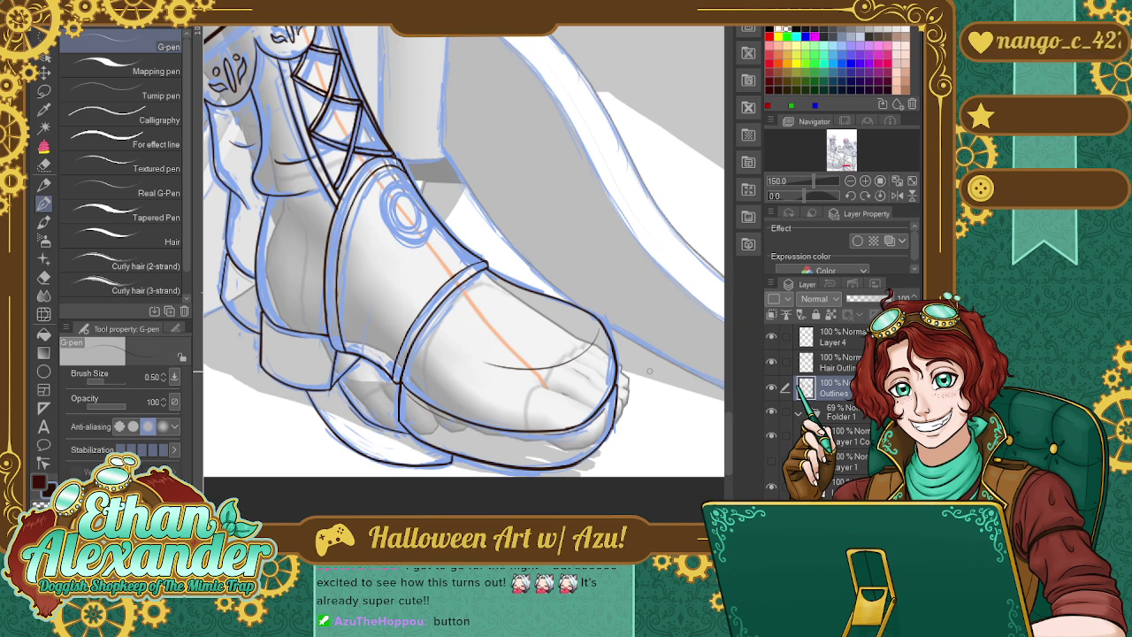
Paste the copied round button outline, move it over the sketched button on the boot's instep, and adjust its size to match.
scroll(726, 399, "up", 5)
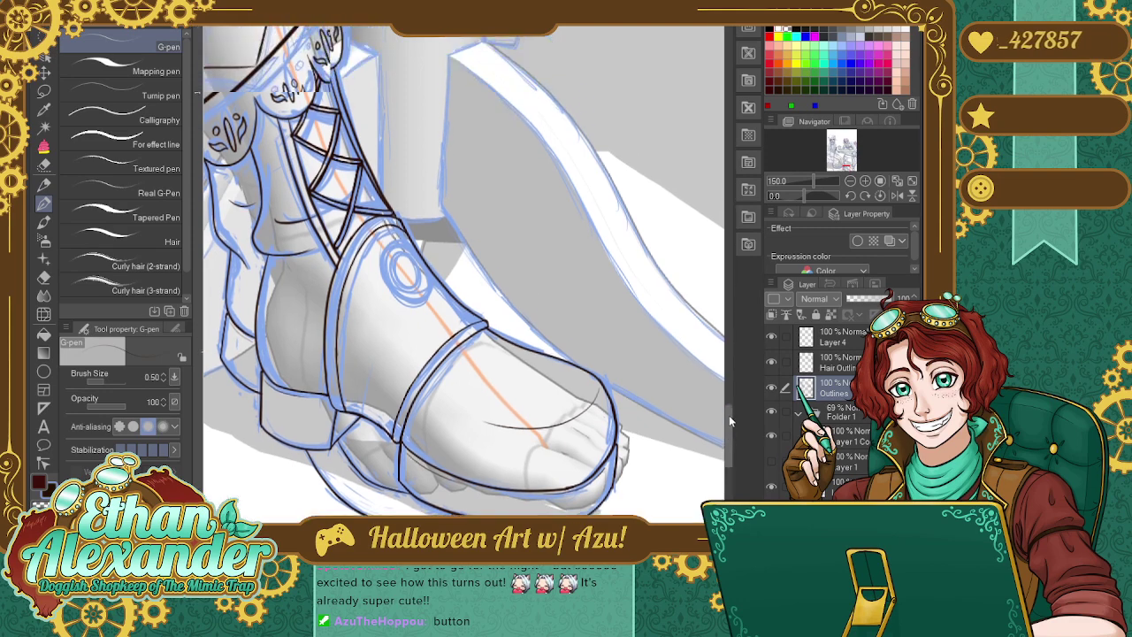
scroll(726, 399, "up", 5)
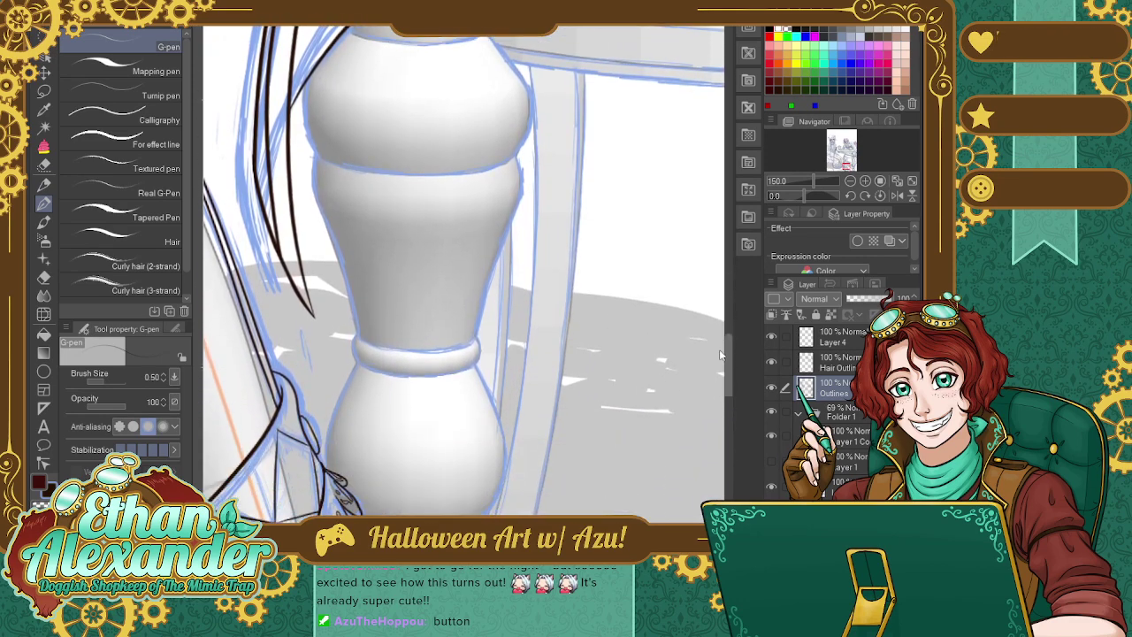
left_click_drag(847, 163, 844, 163)
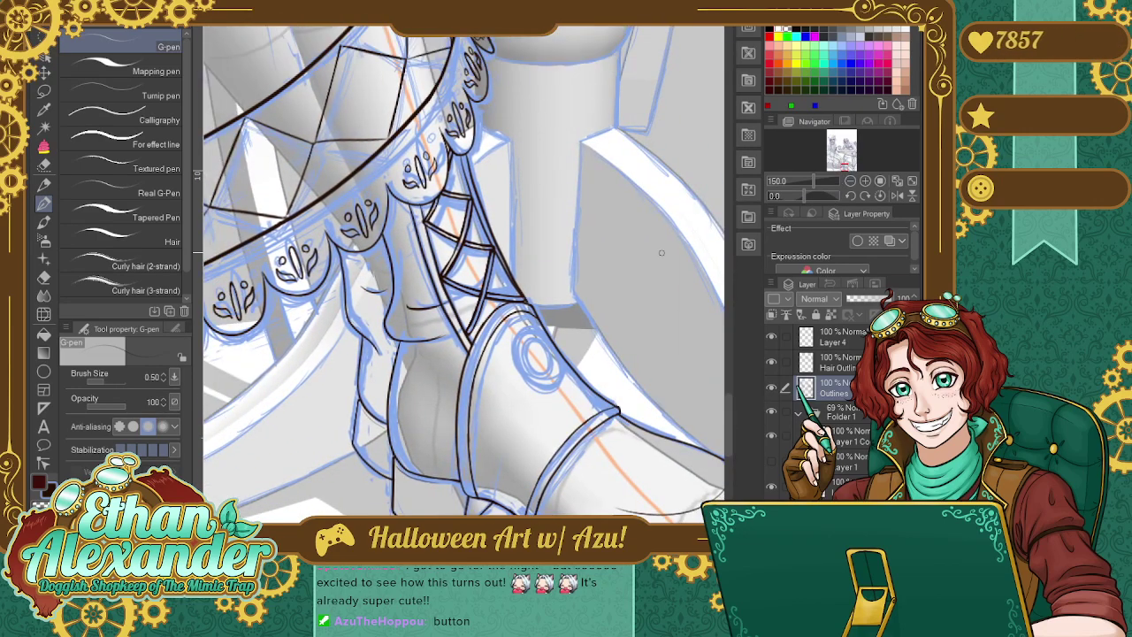
key("ctrl+v")
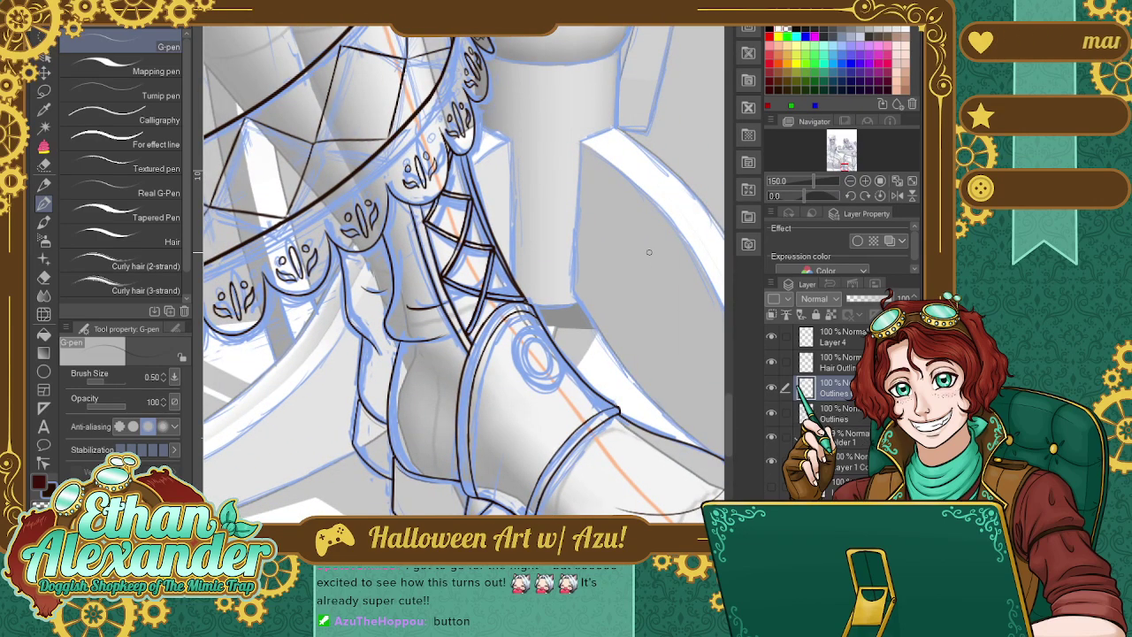
key("k")
left_click_drag(448, 270, 551, 380)
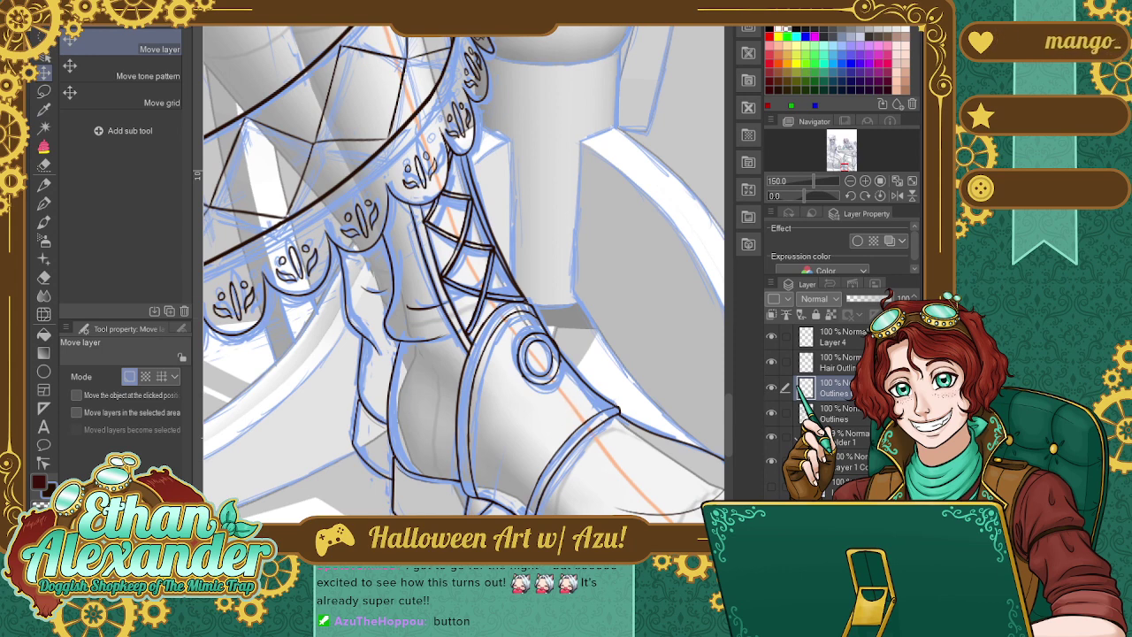
key("ctrl+t")
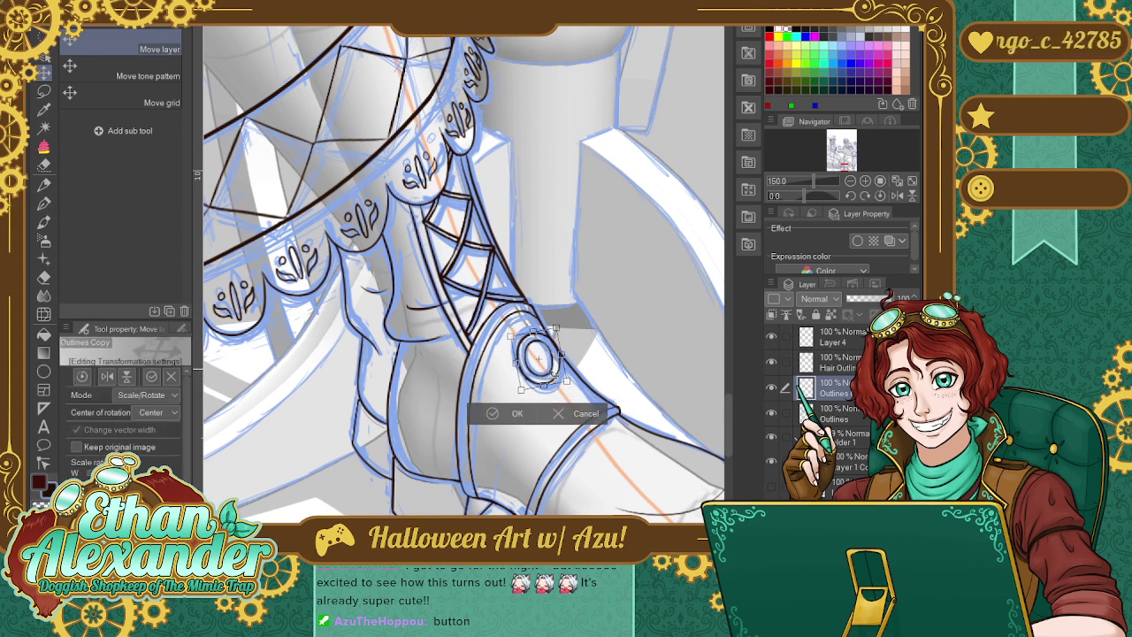
left_click_drag(554, 375, 559, 376)
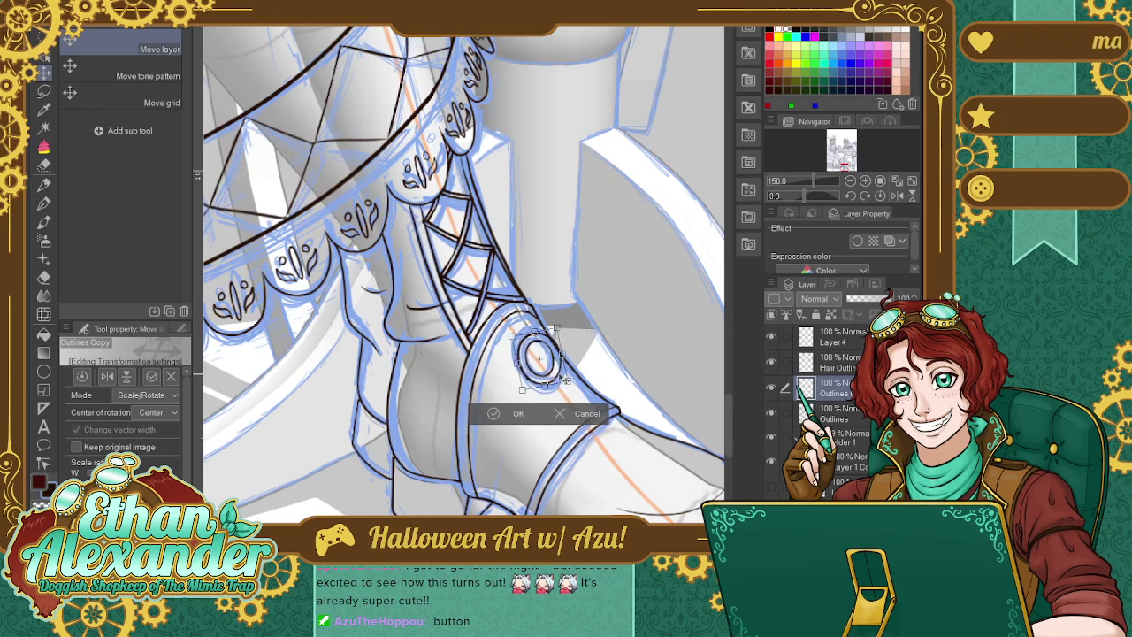
left_click(496, 415)
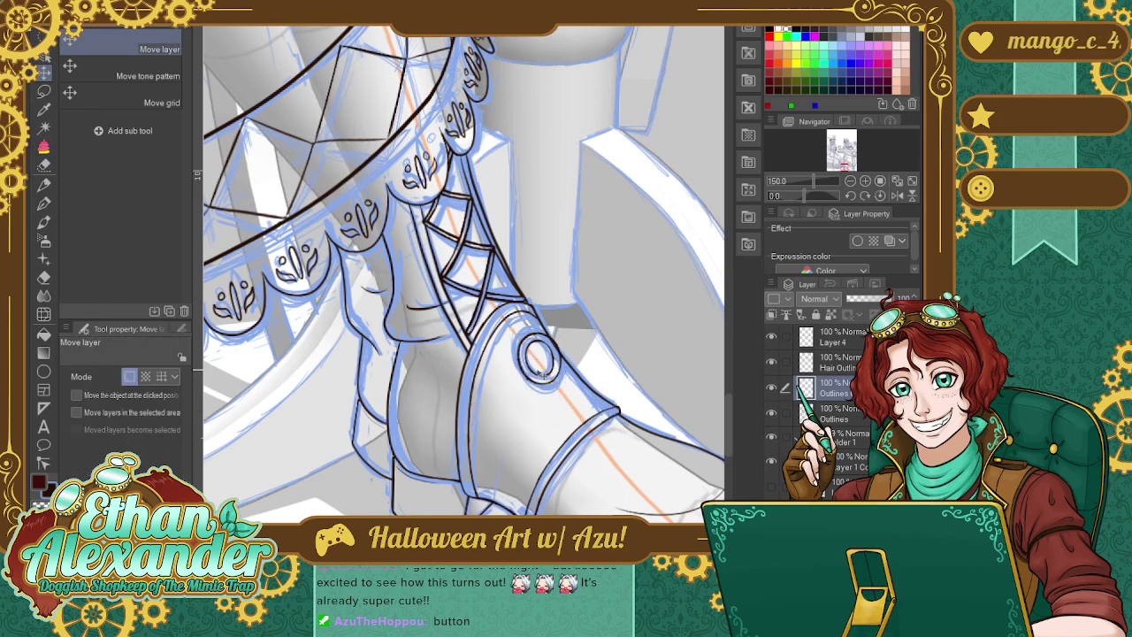
Lasso the button's inner ring, shift it slightly within the outer ring, and clear the selection.
key("m")
mouse_move(542, 352)
left_mouse_down()
mouse_move(536, 370)
mouse_move(541, 350)
left_mouse_up()
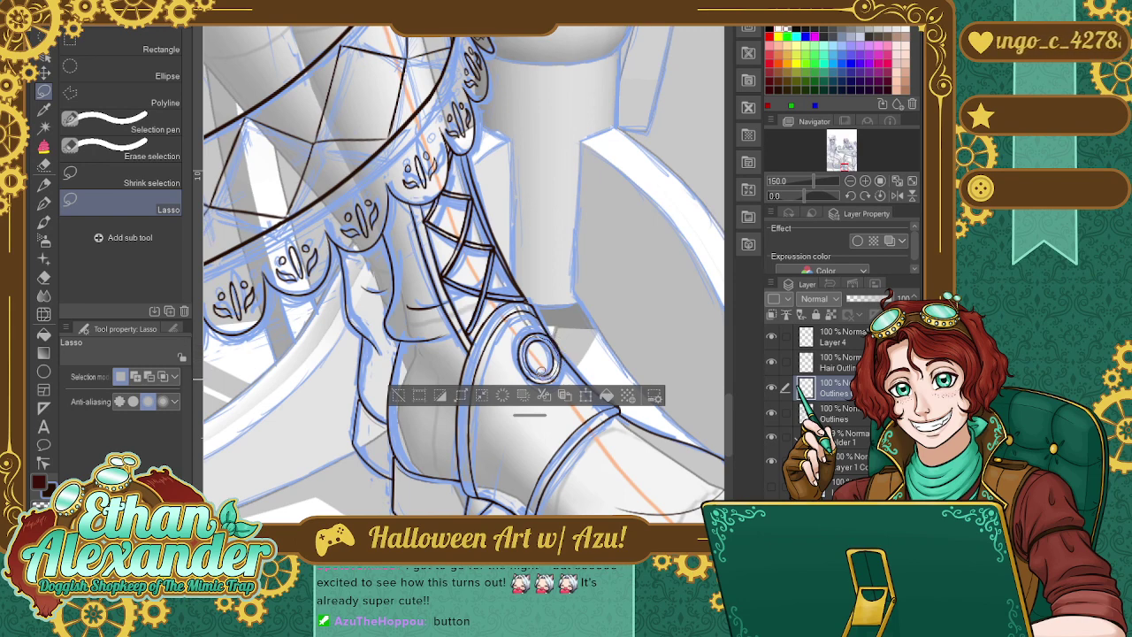
key("ctrl+t")
left_click_drag(539, 359, 543, 358)
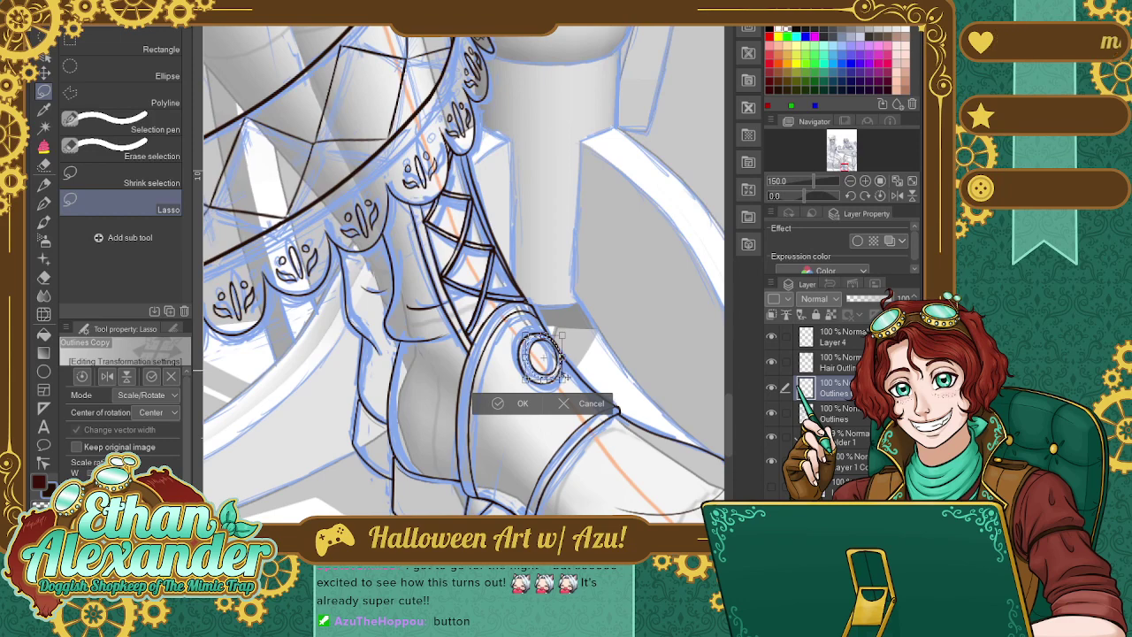
left_click(498, 405)
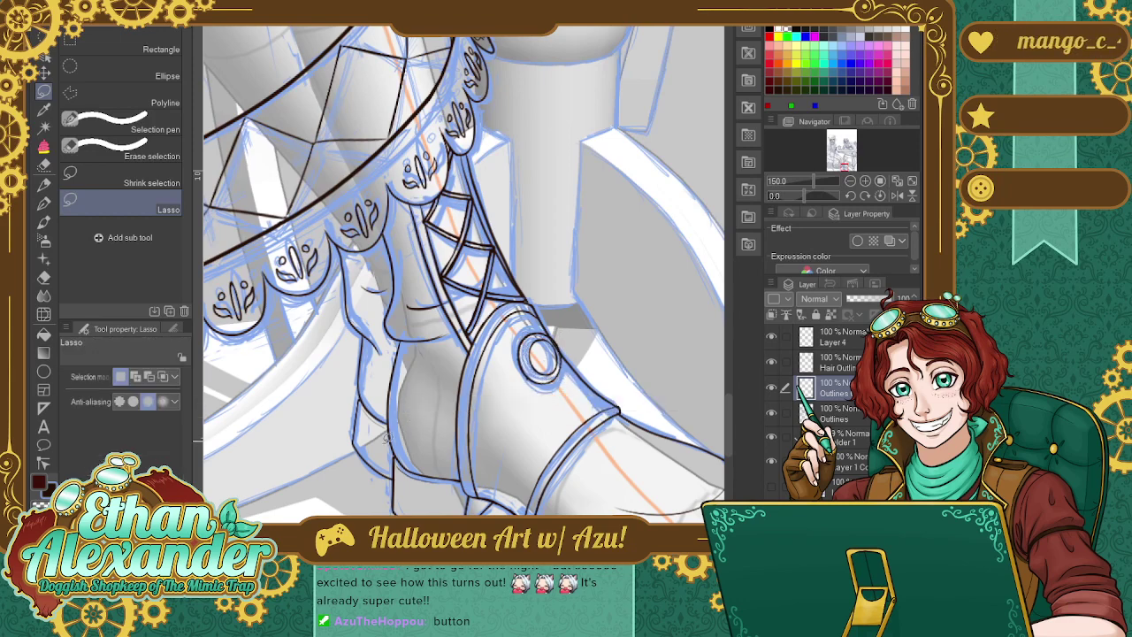
left_click(412, 402)
left_click(43, 203)
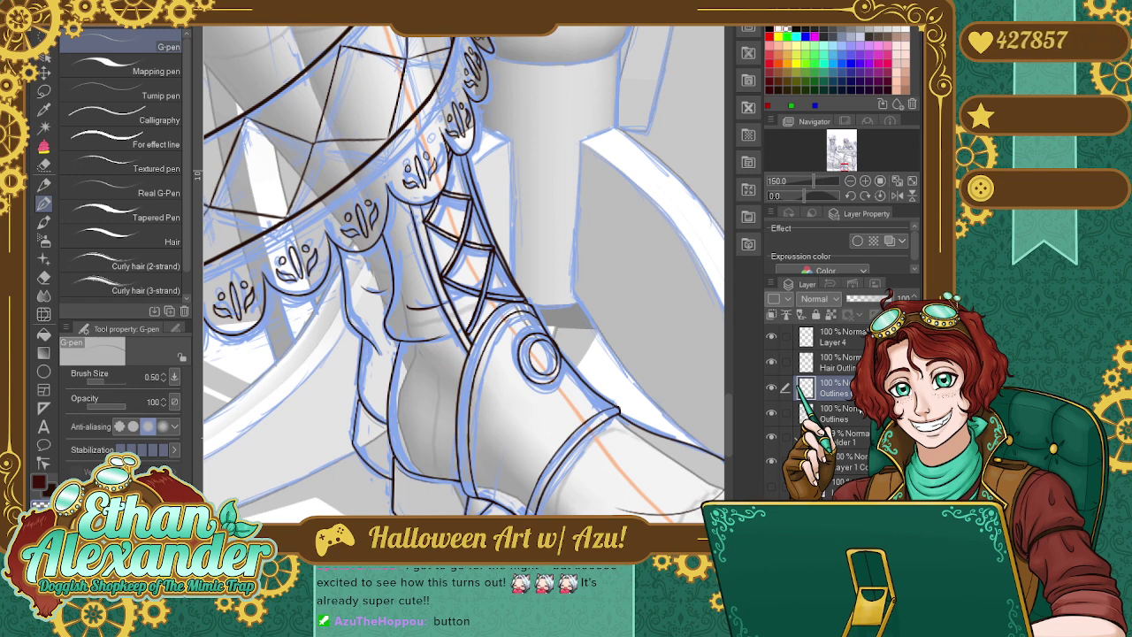
Merge the pasted button layer into the Outlines layer.
left_click(857, 422)
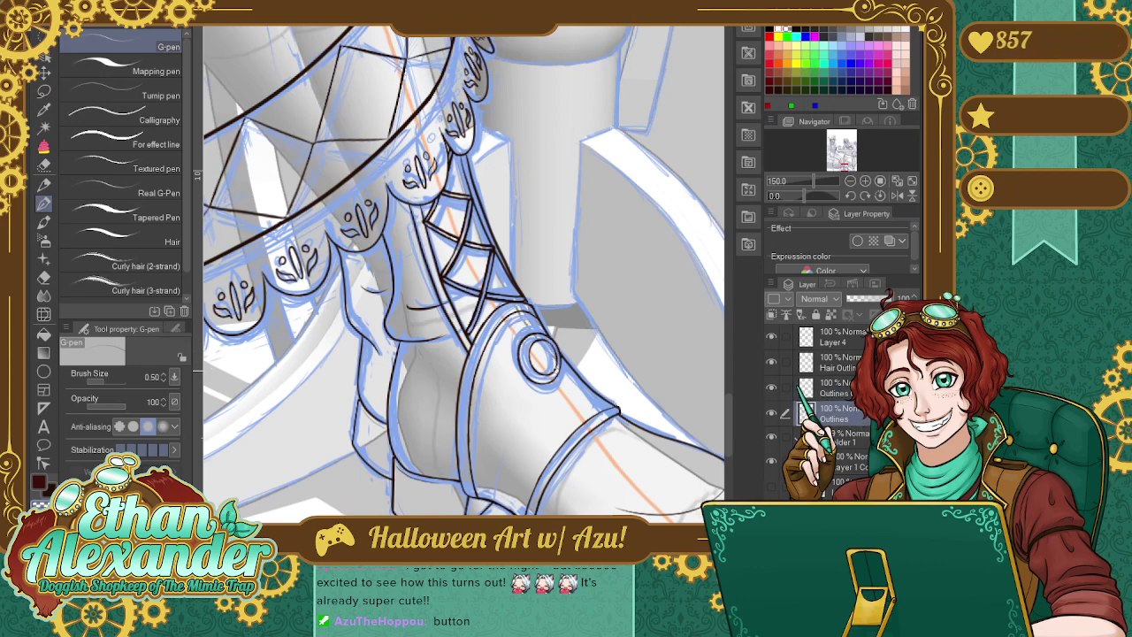
left_click(835, 389)
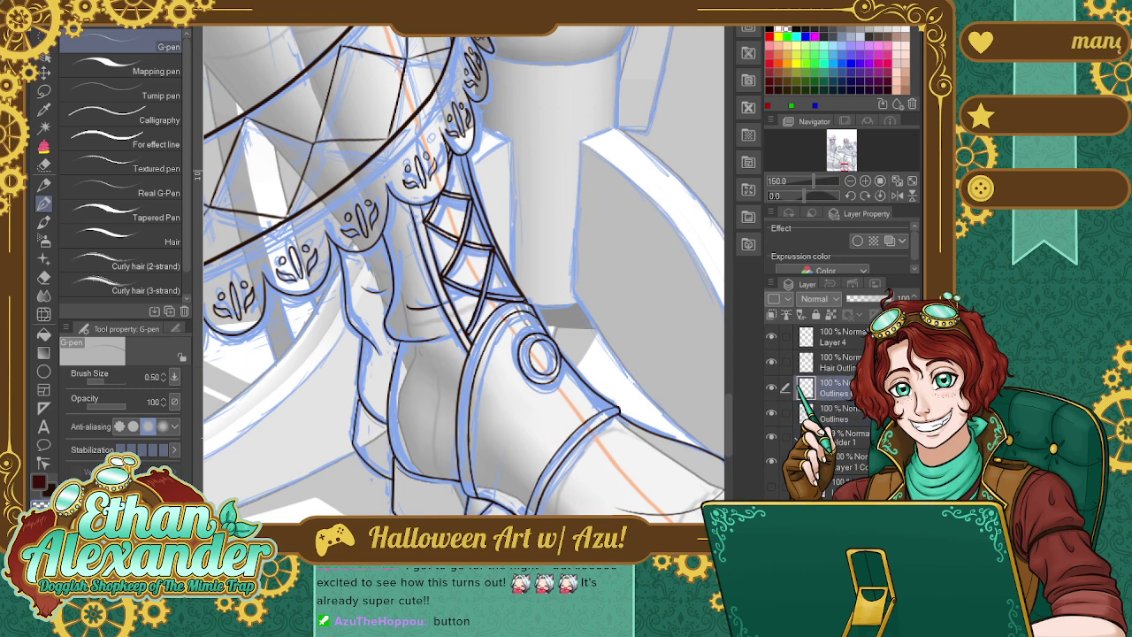
key("ctrl+e")
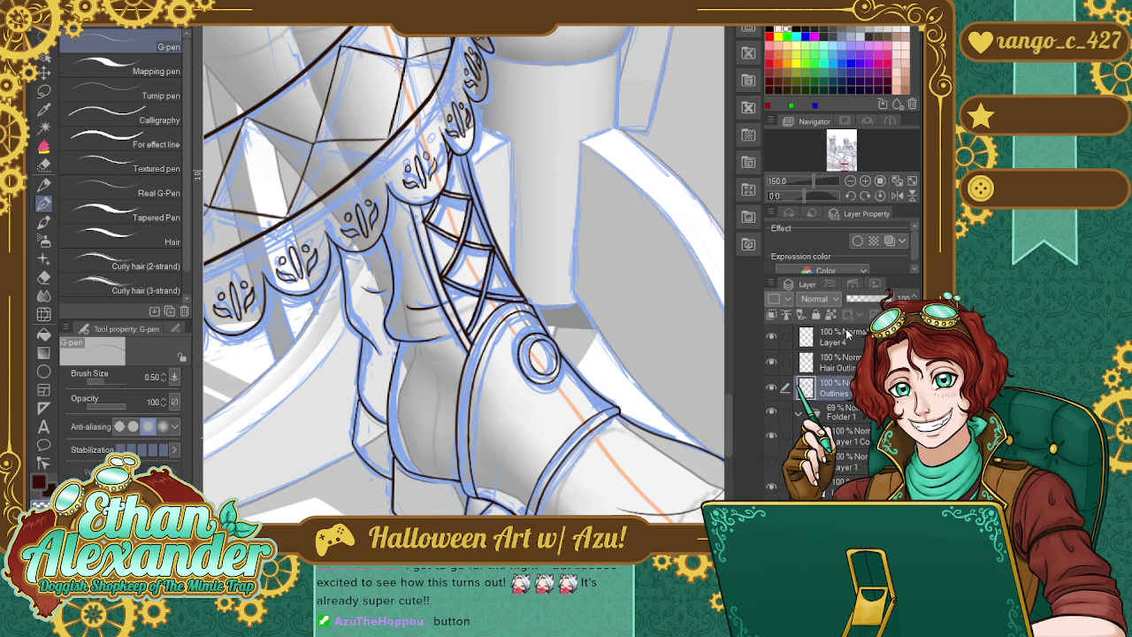
Examine the whole illustration with the sketch in Folder 1 shown and hidden to review the line art.
left_click(850, 181)
left_click(850, 181)
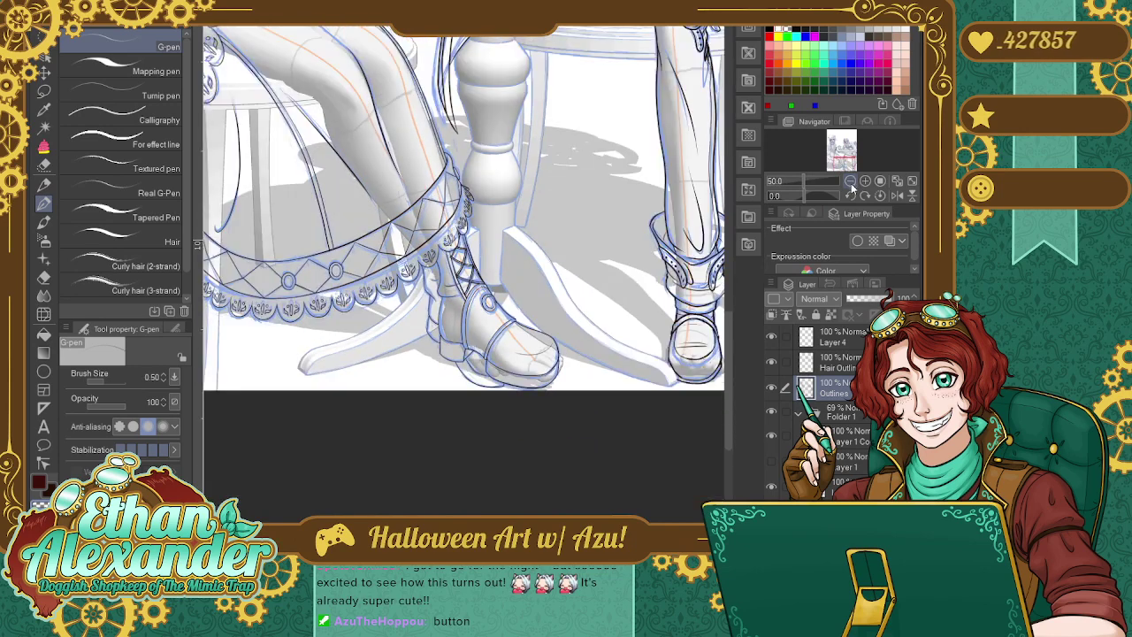
left_click(850, 181)
left_click(849, 181)
left_click_drag(845, 167, 842, 152)
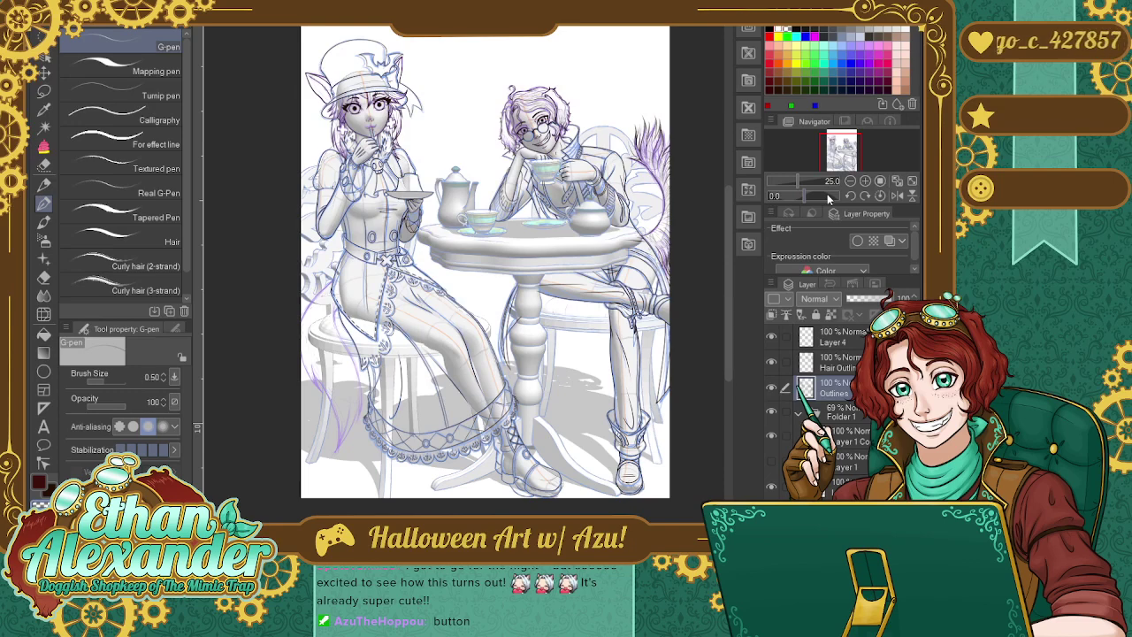
left_click(772, 412)
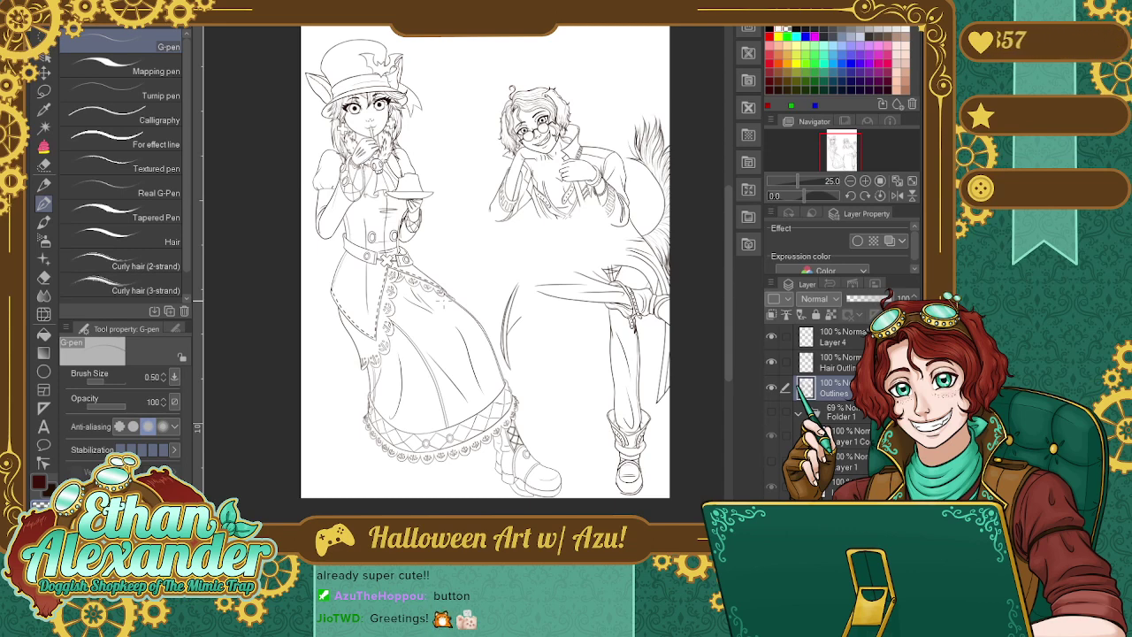
left_click(772, 413)
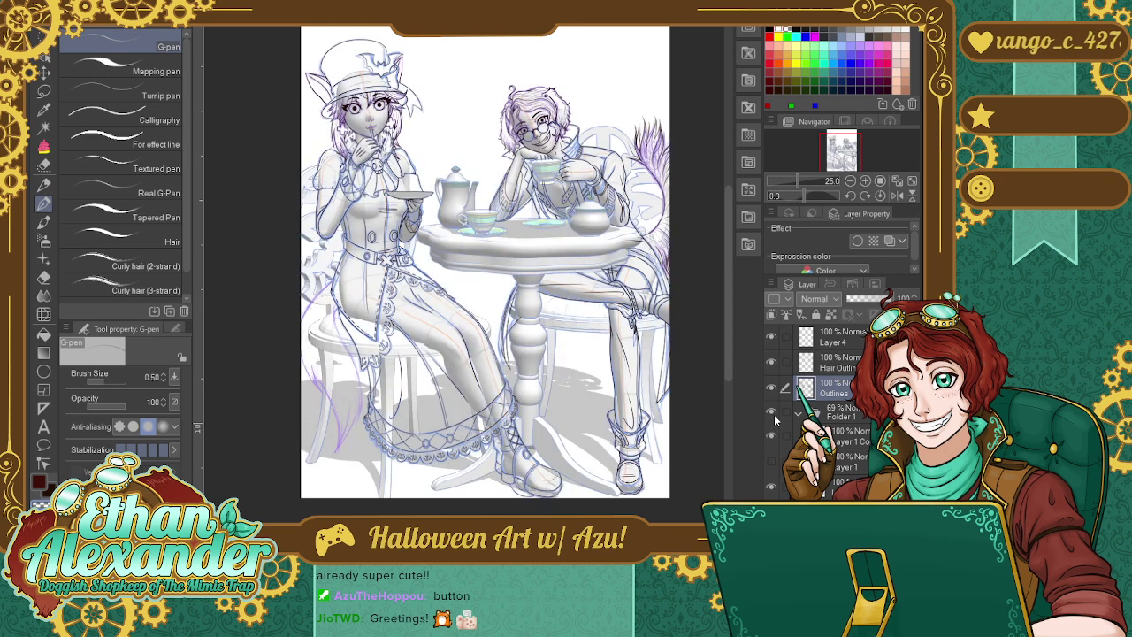
left_click(772, 413)
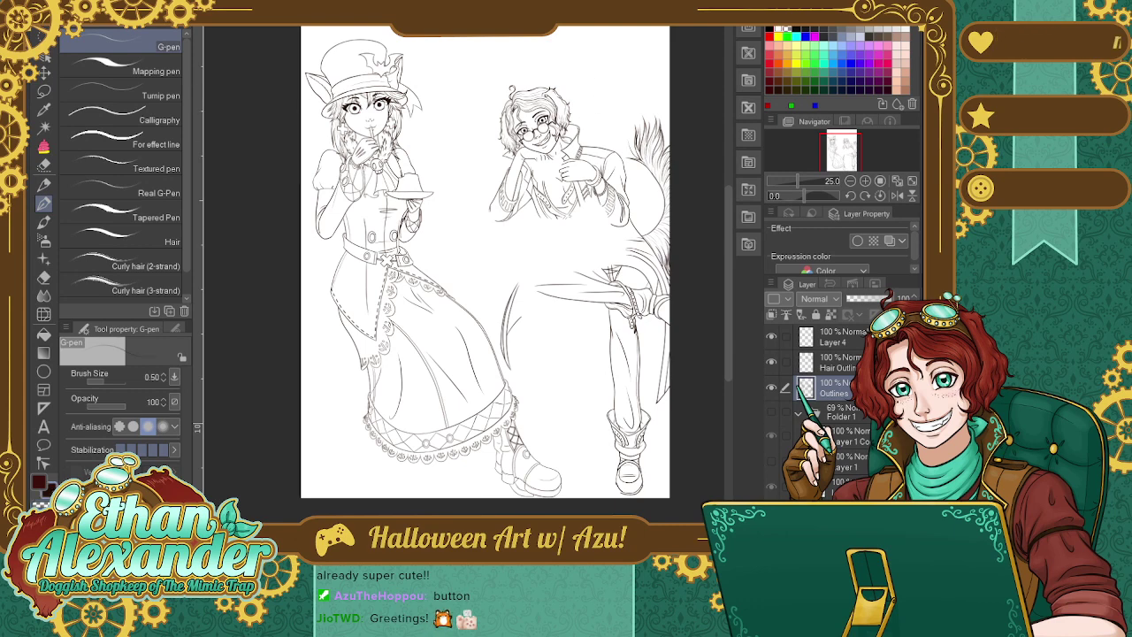
left_click_drag(594, 85, 610, 94)
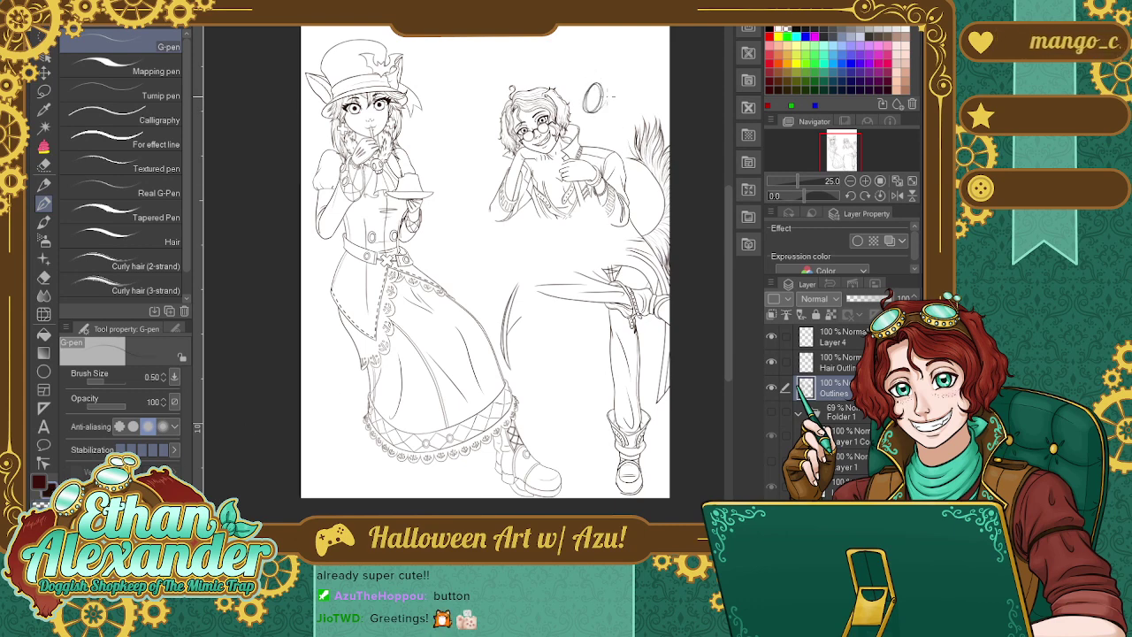
key("ctrl+z")
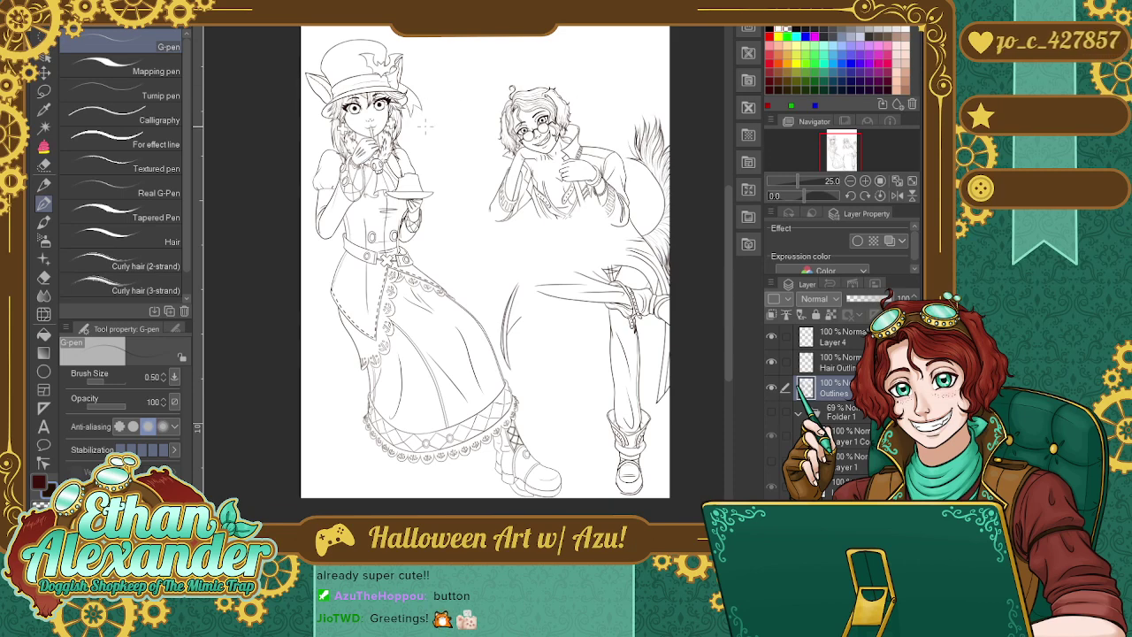
mouse_move(424, 125)
left_mouse_down()
mouse_move(415, 148)
mouse_move(427, 129)
left_mouse_up()
key("ctrl+z")
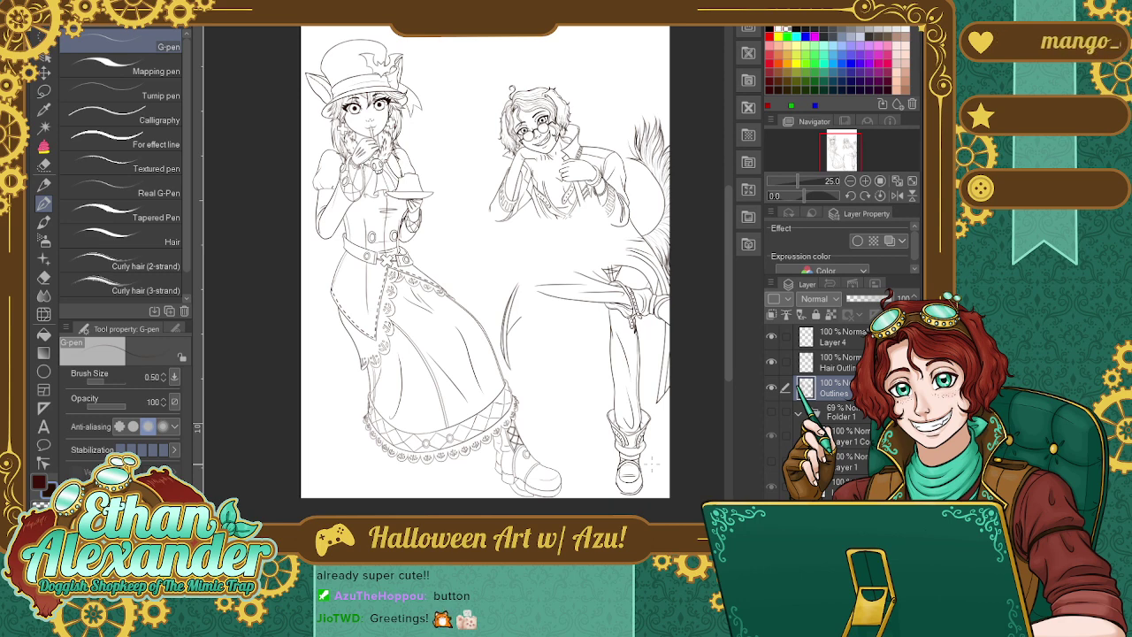
Examine both characters' full outfits in the reference document, and show the sketch in Folder 1 again in the illustration.
key("ctrl+Tab")
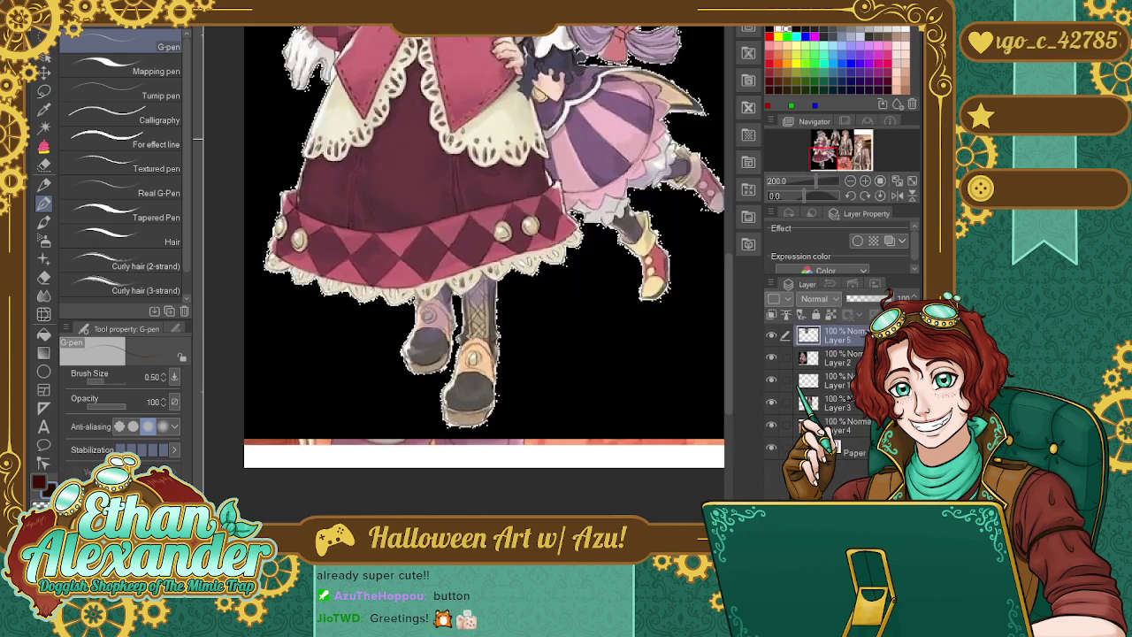
left_click_drag(840, 168, 831, 155)
scroll(835, 158, "down", 2)
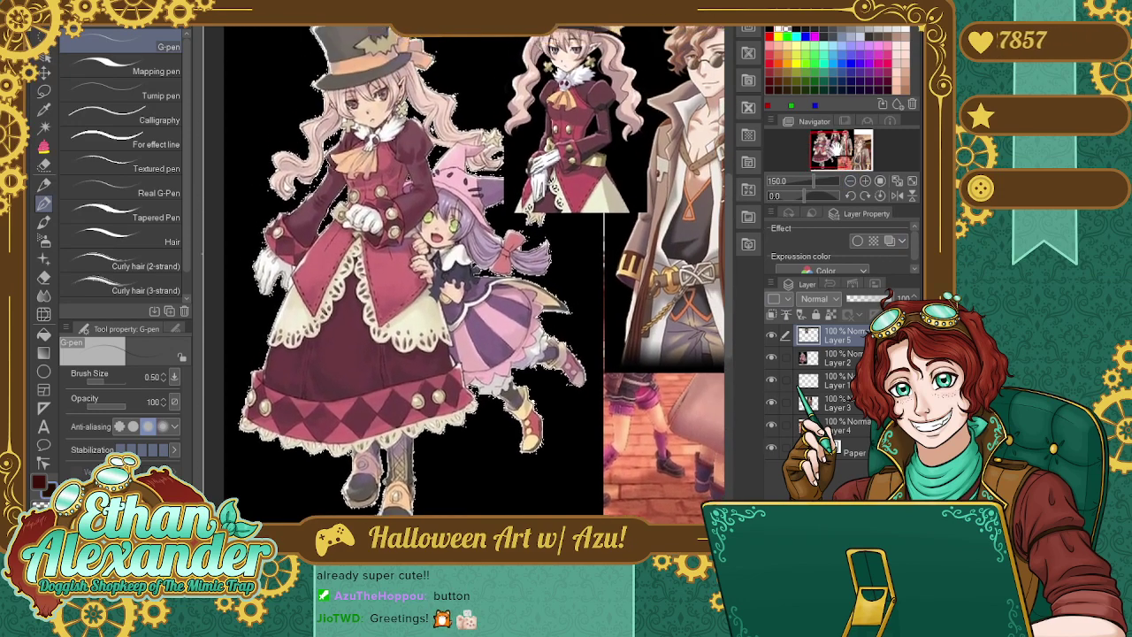
left_click(850, 181)
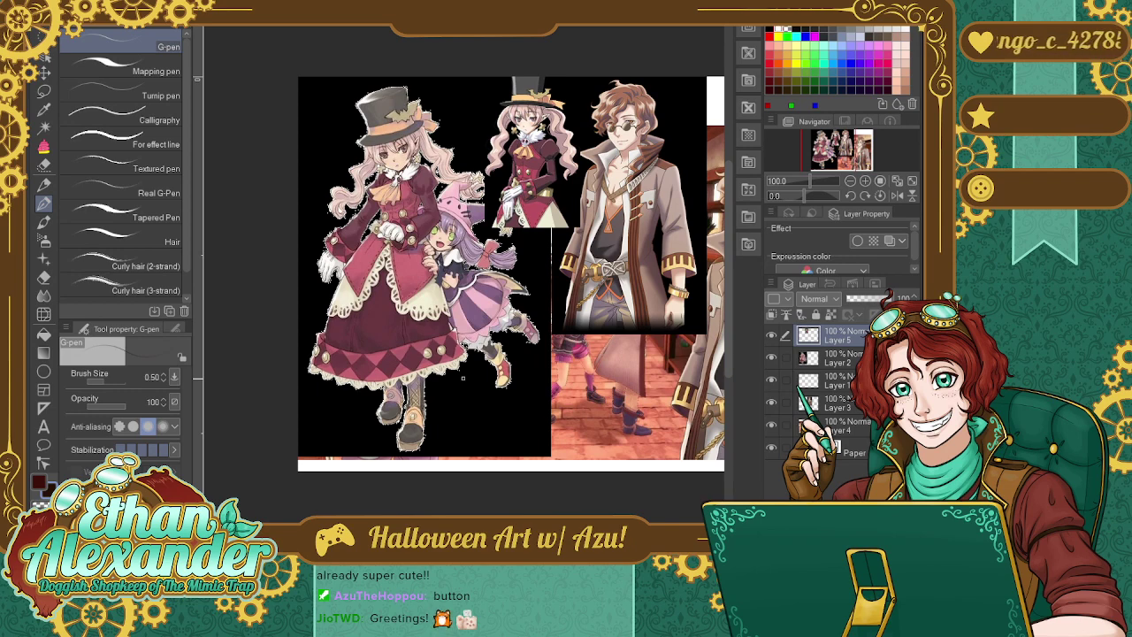
key("ctrl+Tab")
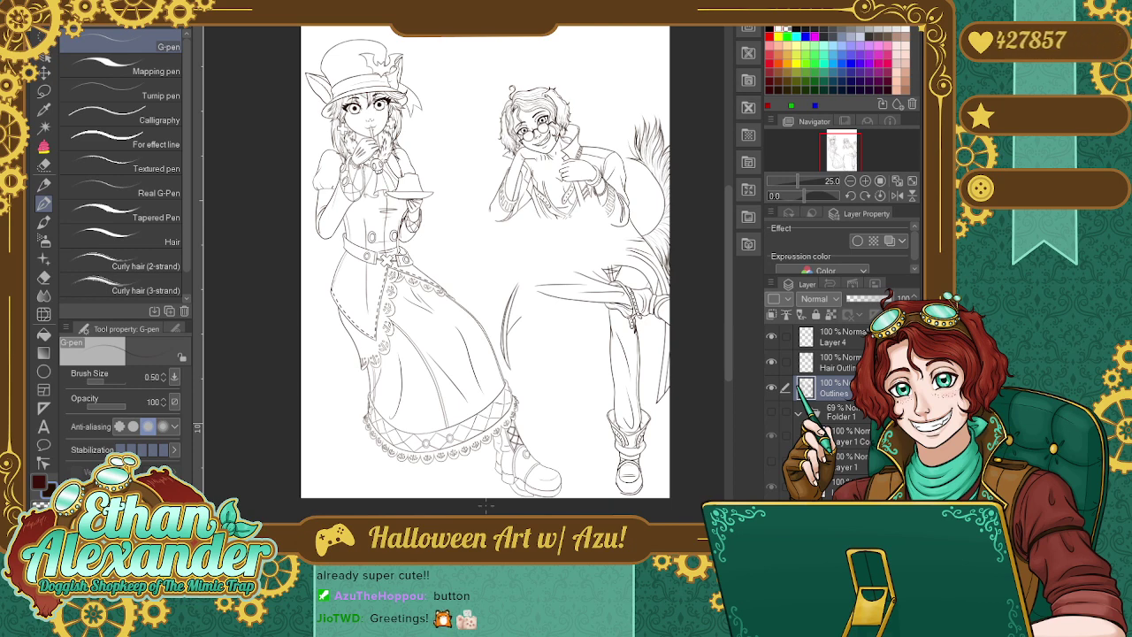
left_click(771, 411)
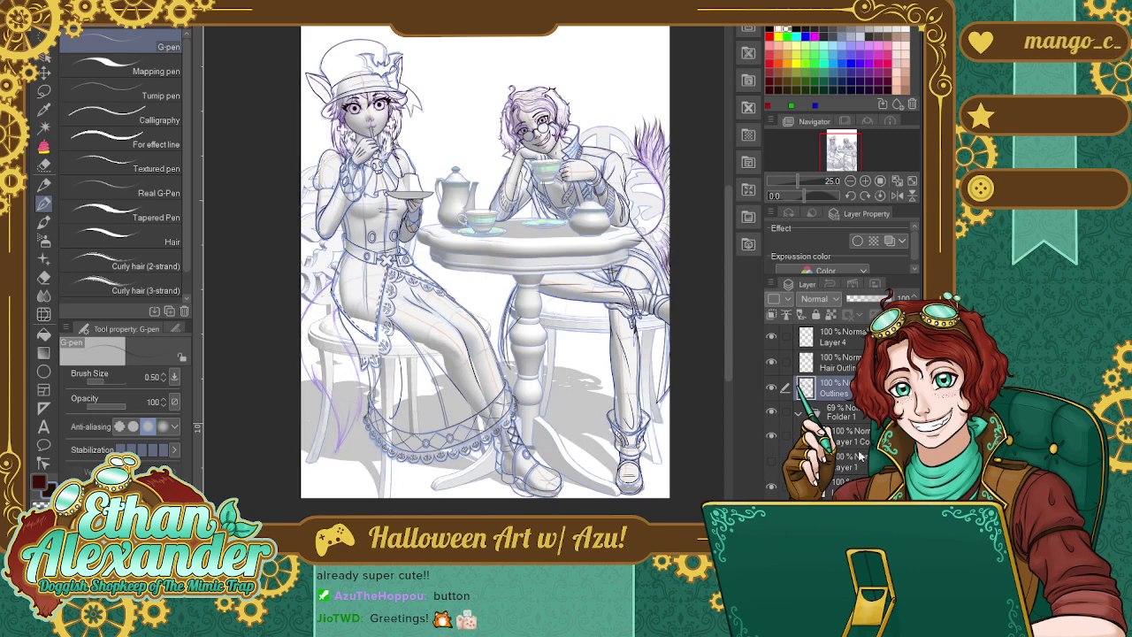